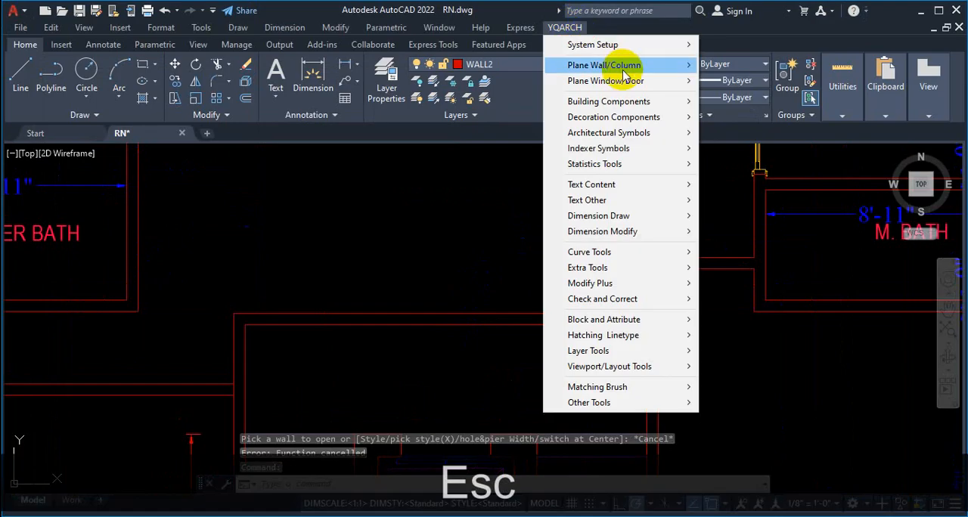
Step: Start opening a door on a wall, trying default door type R14:DR_CDR2 before choosing R14:DR_CDR1
mouse_move(632, 81)
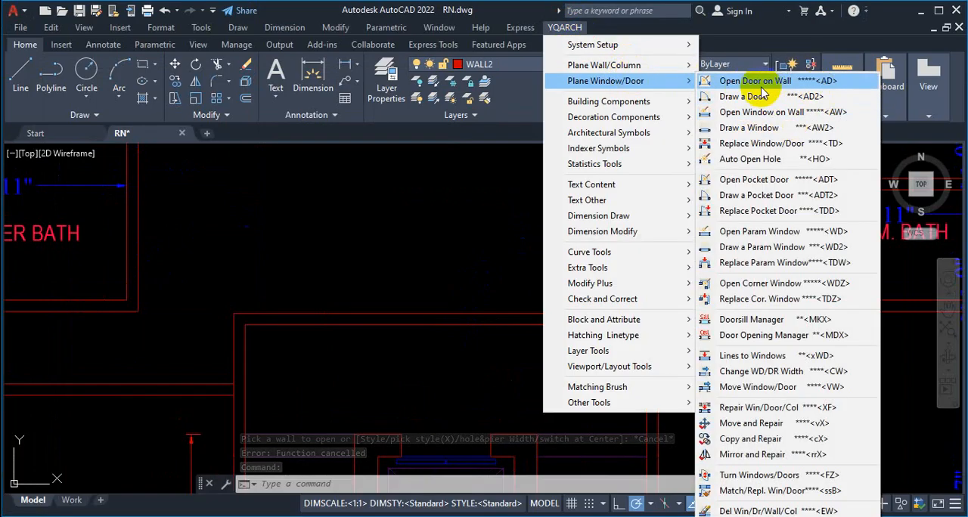
left_click(766, 89)
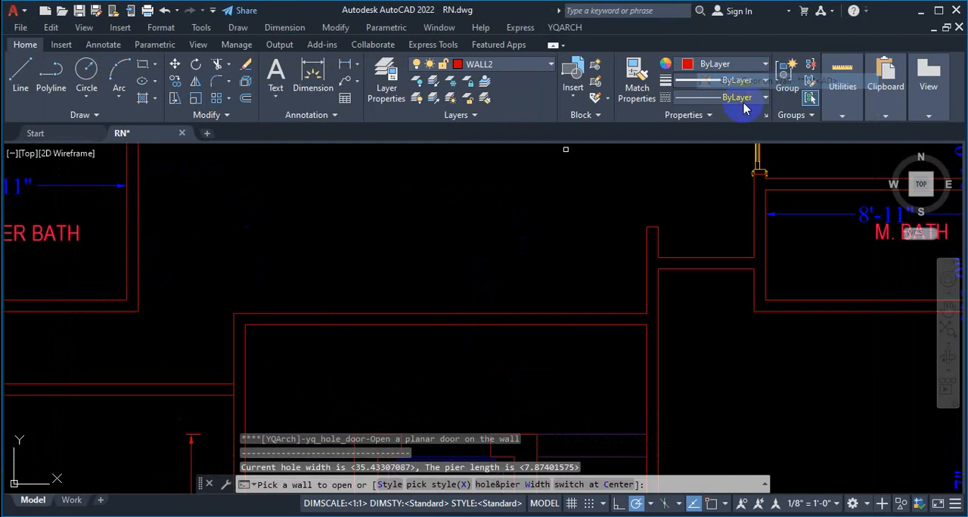
left_click(393, 485)
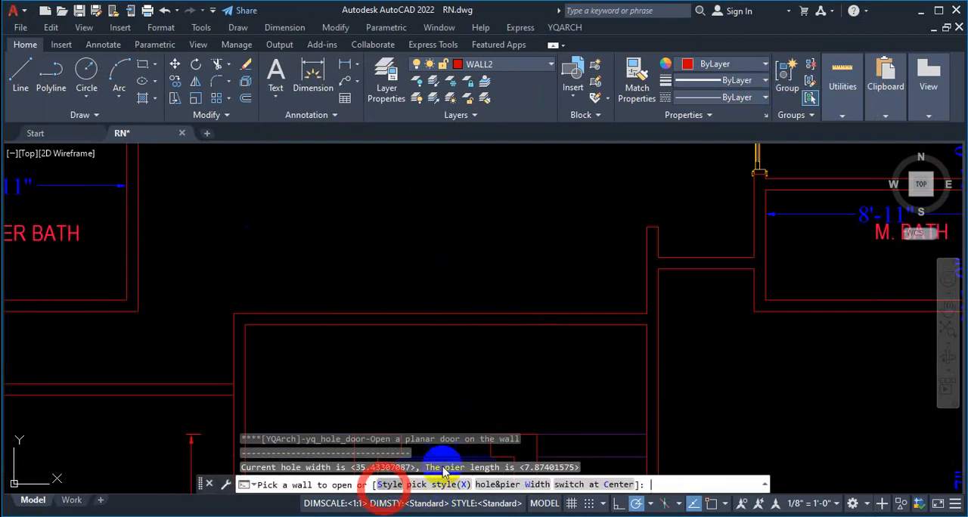
left_click(446, 140)
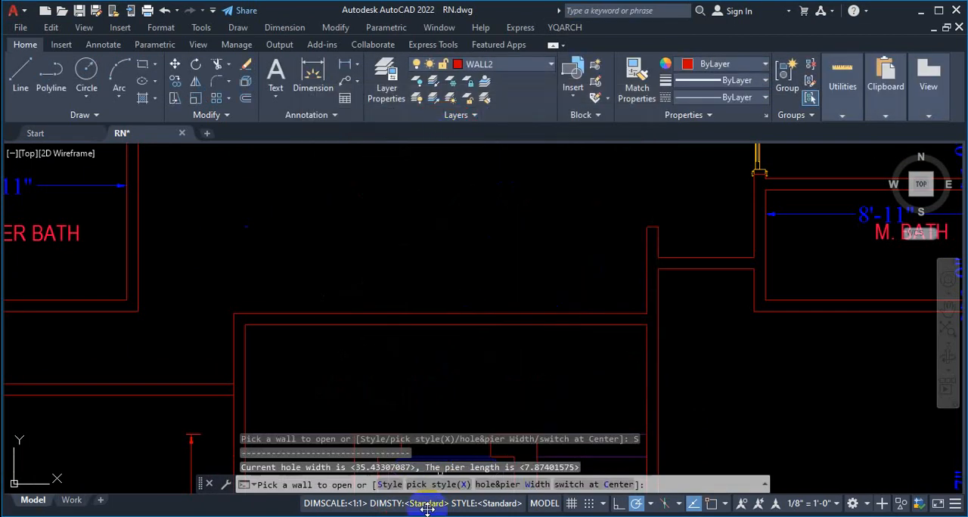
left_click(389, 484)
left_click(364, 140)
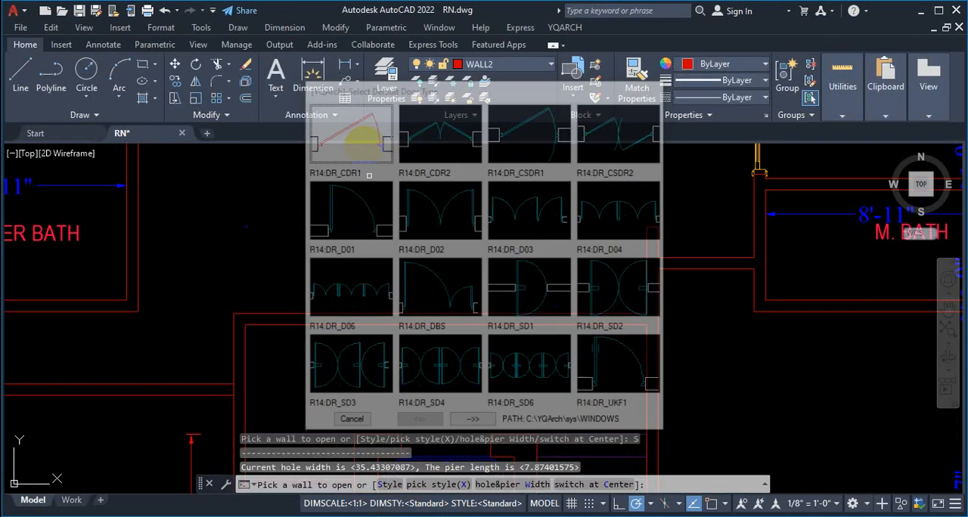
Step: Set the door's hole width to 48 and pier width to 0, with the hole at the middle of the wall
left_click(503, 484)
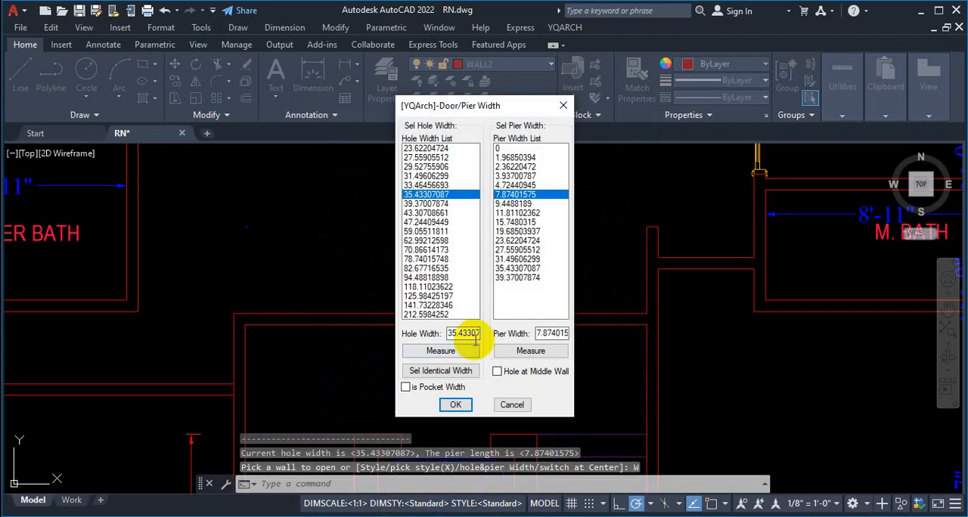
type("48")
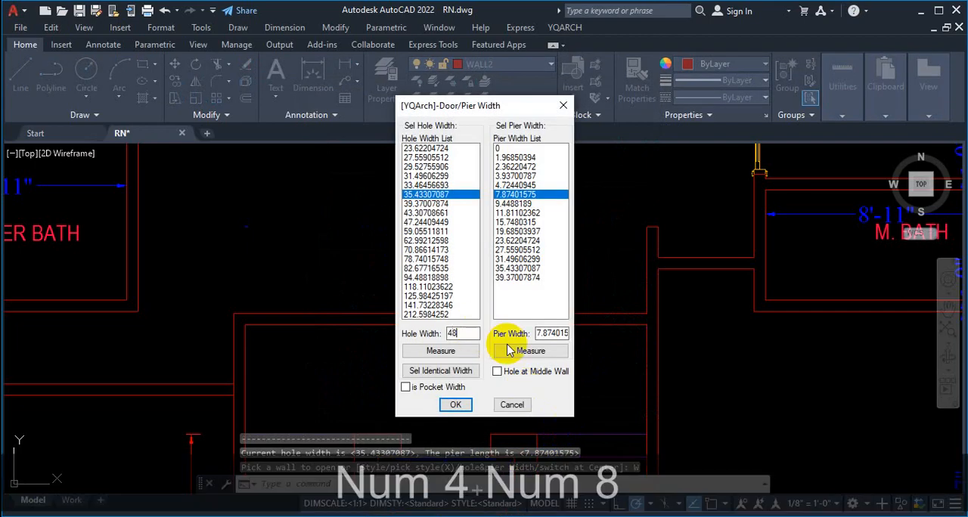
double_click(551, 333)
type("0")
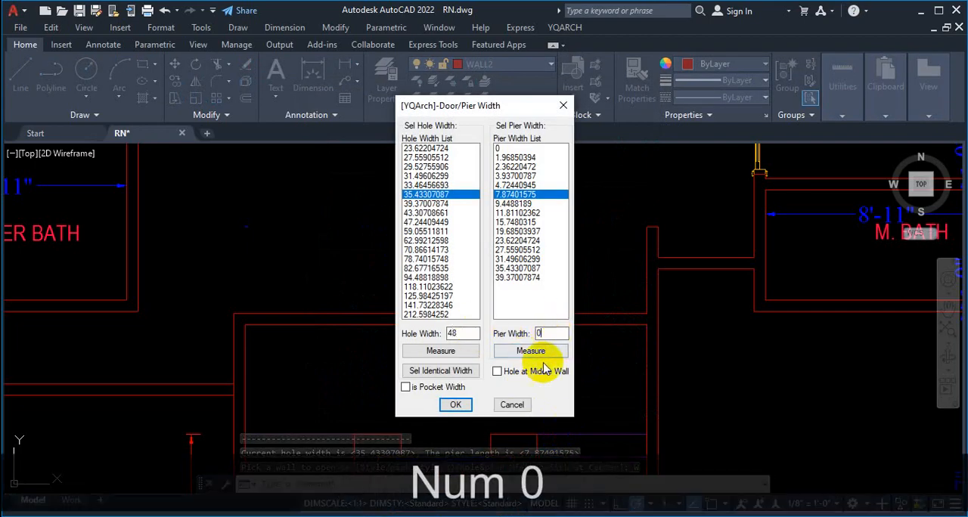
left_click(497, 371)
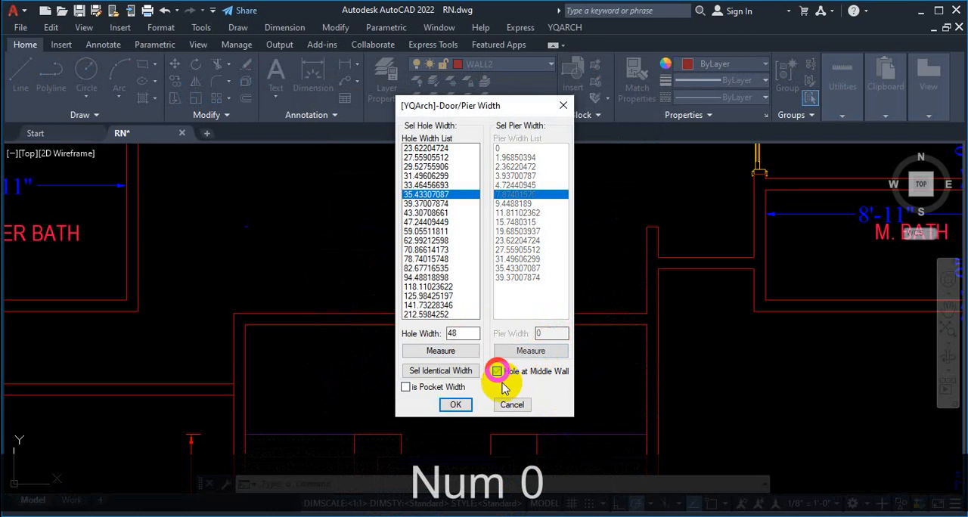
left_click(455, 405)
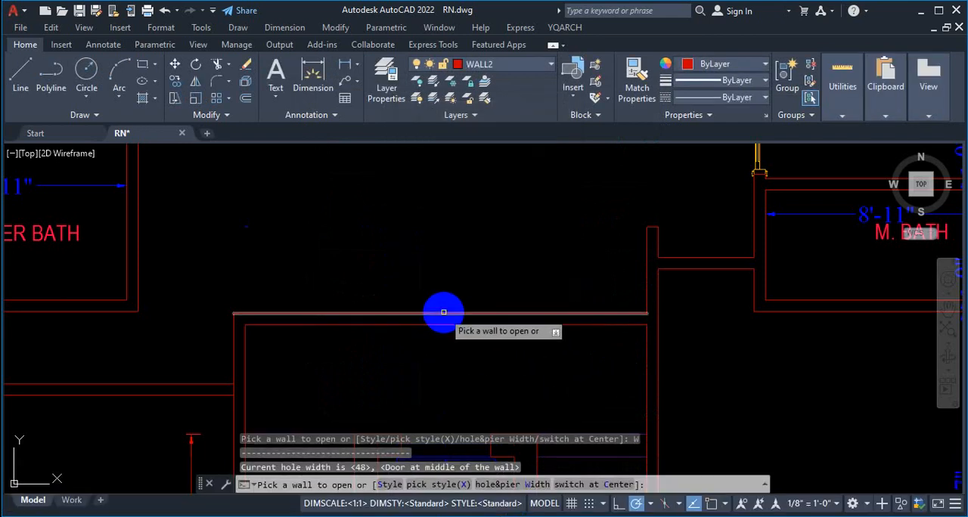
Step: Place the door in the horizontal wall above the staircase, swinging up toward the family living room, and end the command
left_click(438, 311)
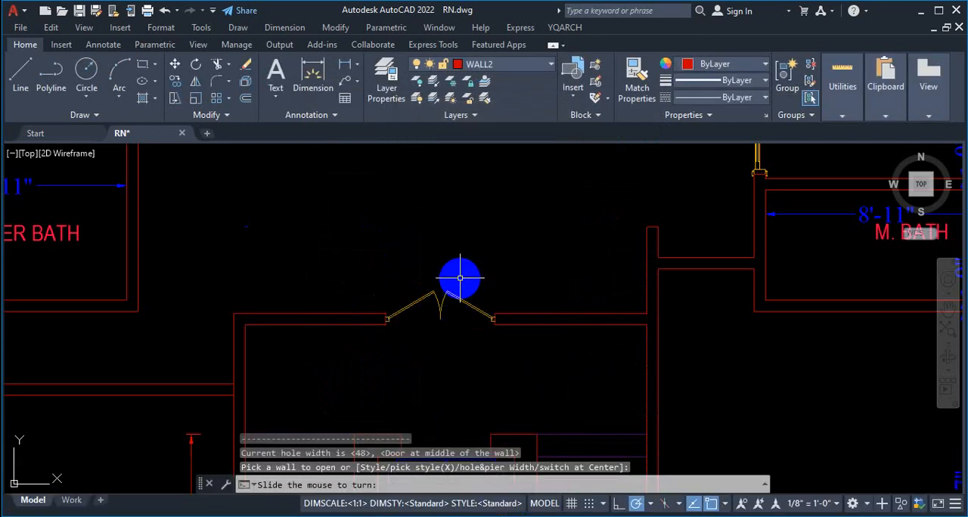
left_click(460, 278)
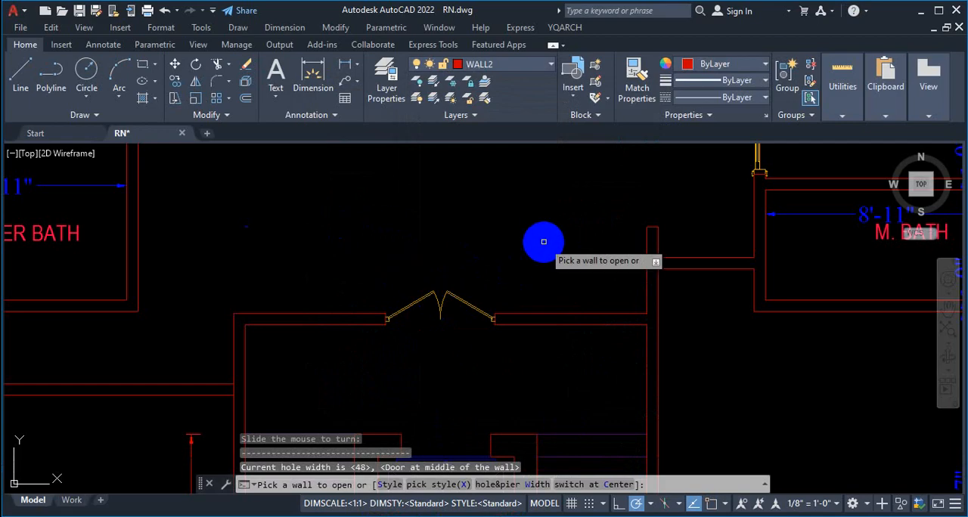
key("Escape")
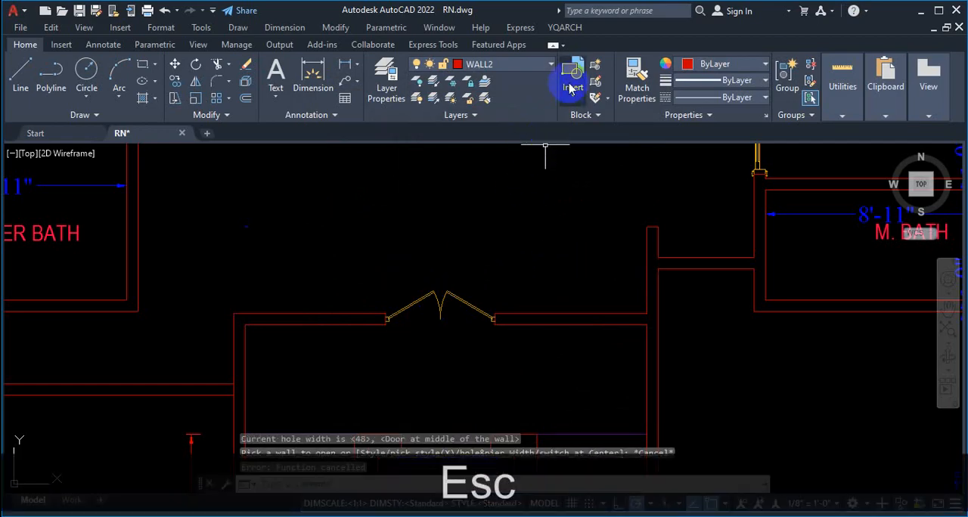
Step: Start another wall door with default type R14:DR_CDR2 and set its hole width to 42
left_click(571, 30)
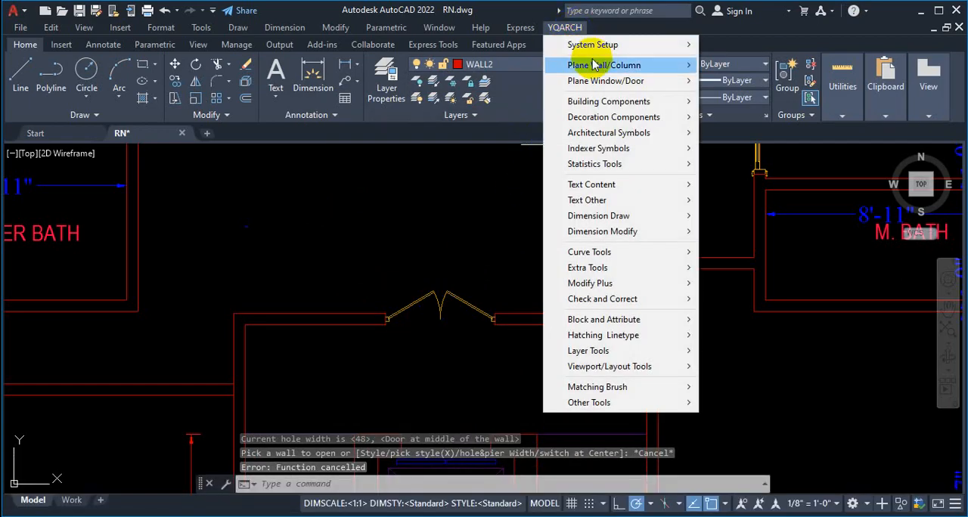
mouse_move(597, 85)
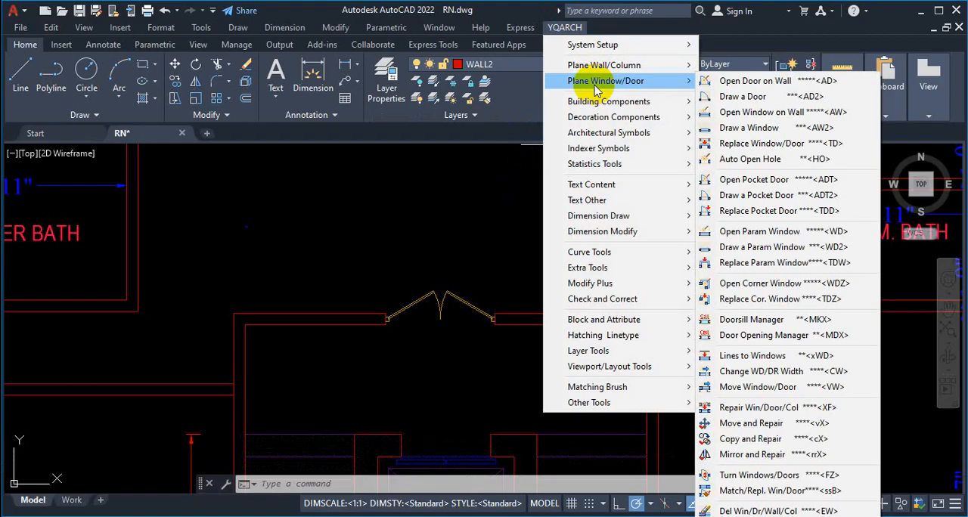
left_click(760, 81)
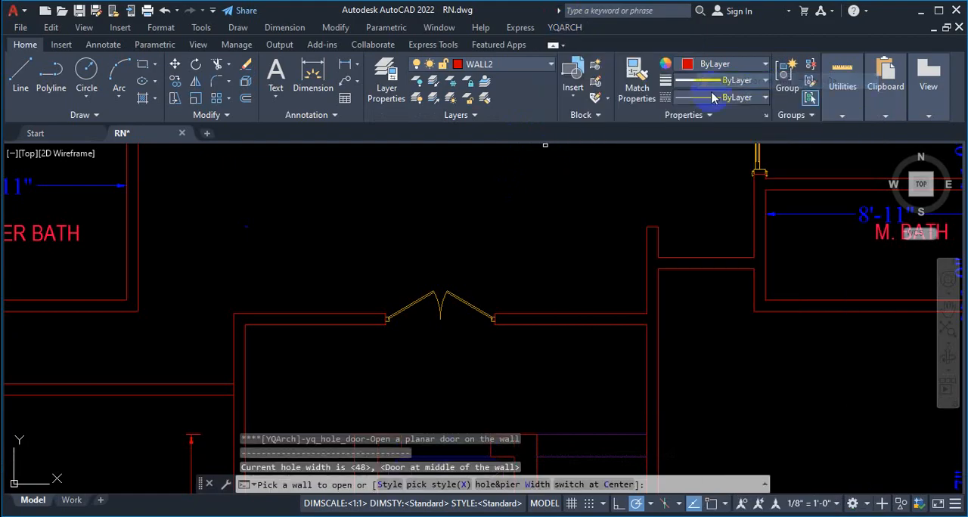
left_click(393, 484)
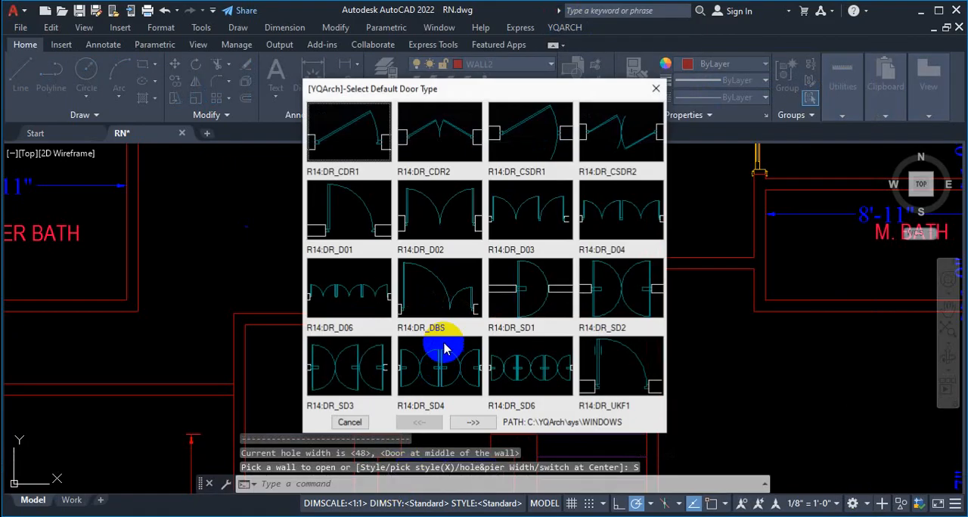
double_click(442, 136)
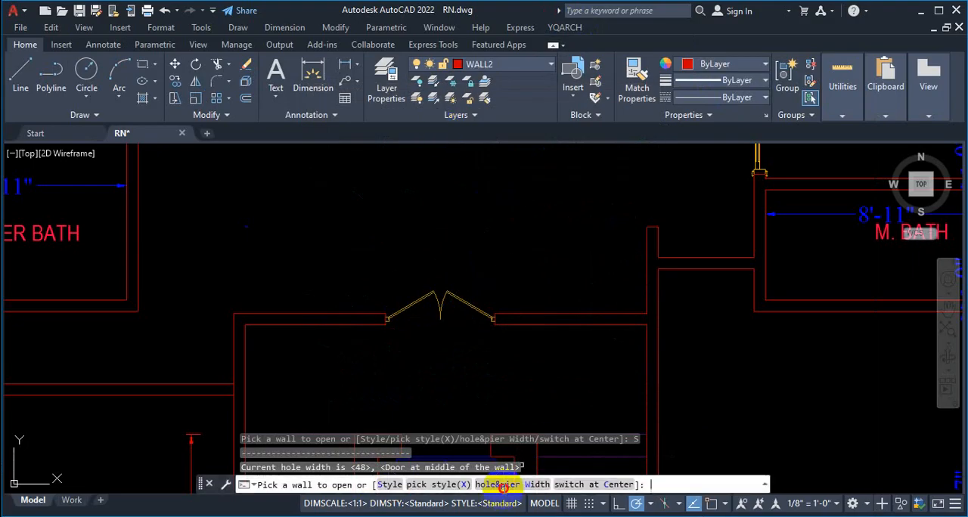
left_click(495, 484)
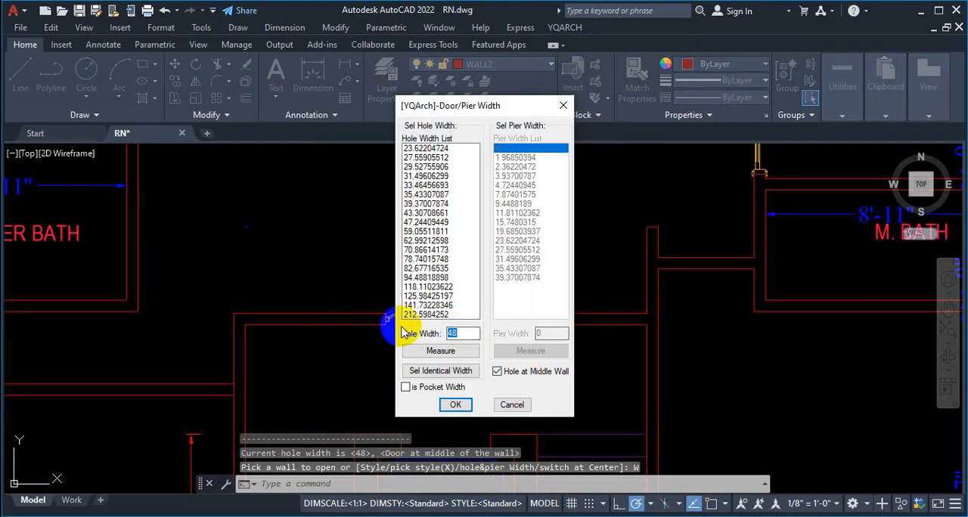
type("42")
left_click(455, 404)
Step: Place the door in the wall below the 14'-8" room between the two bedrooms, swinging upward, and end the command
scroll(513, 315, "down", 5)
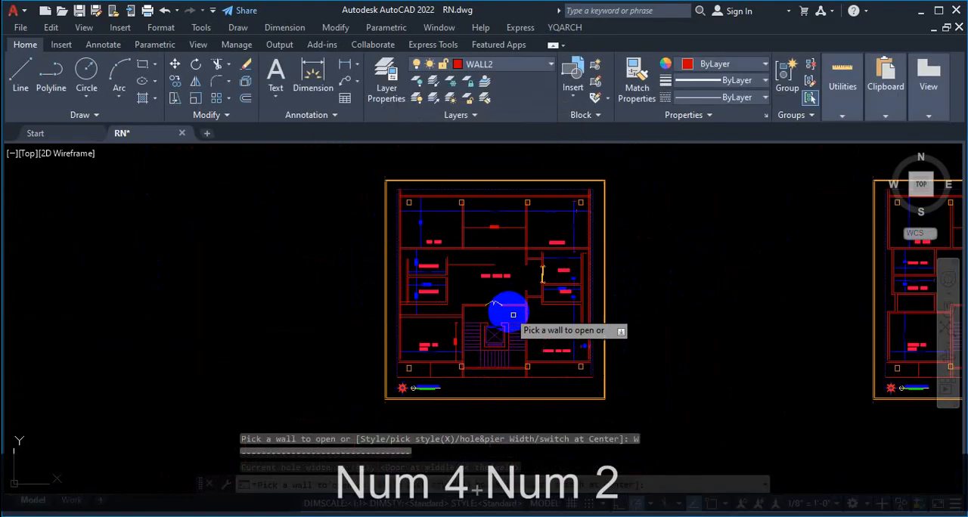
scroll(449, 324, "up", 5)
scroll(508, 223, "down", 3)
scroll(528, 258, "up", 5)
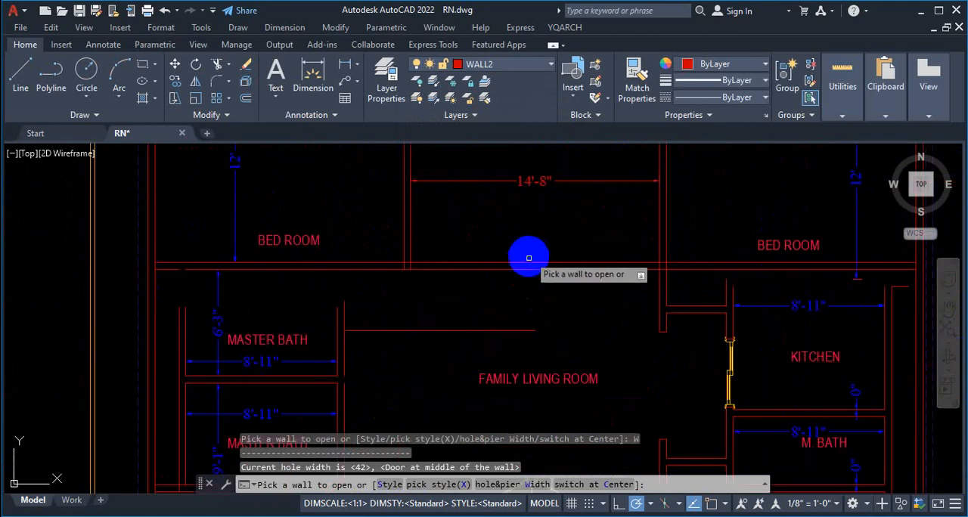
left_click(524, 262)
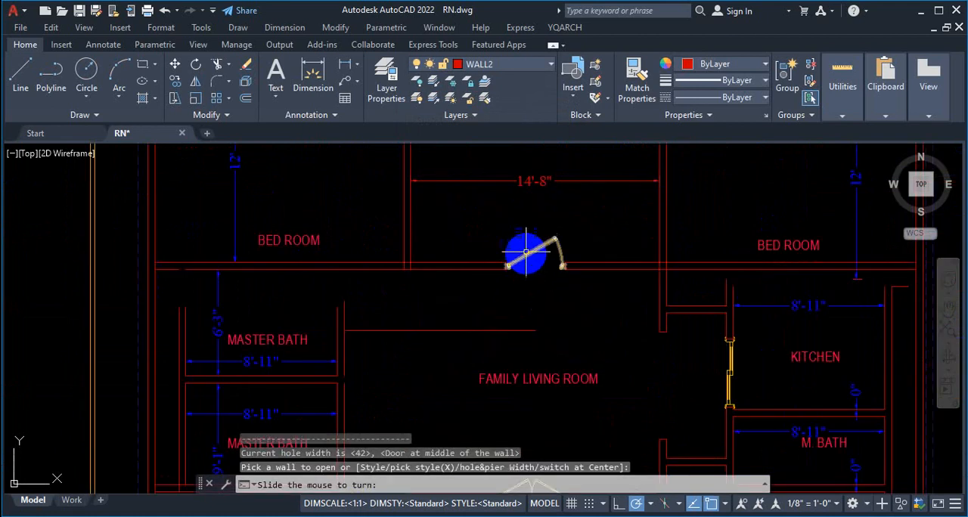
scroll(521, 227, "up", 4)
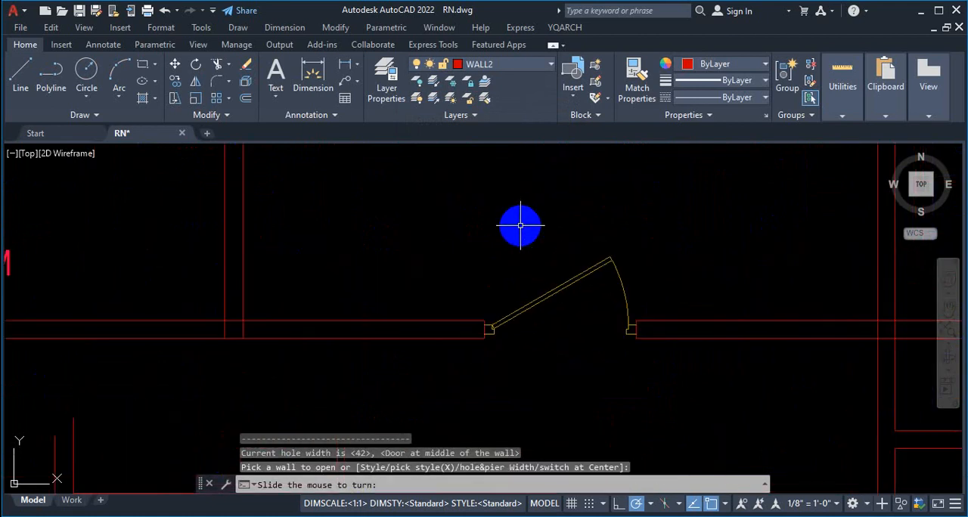
left_click(520, 224)
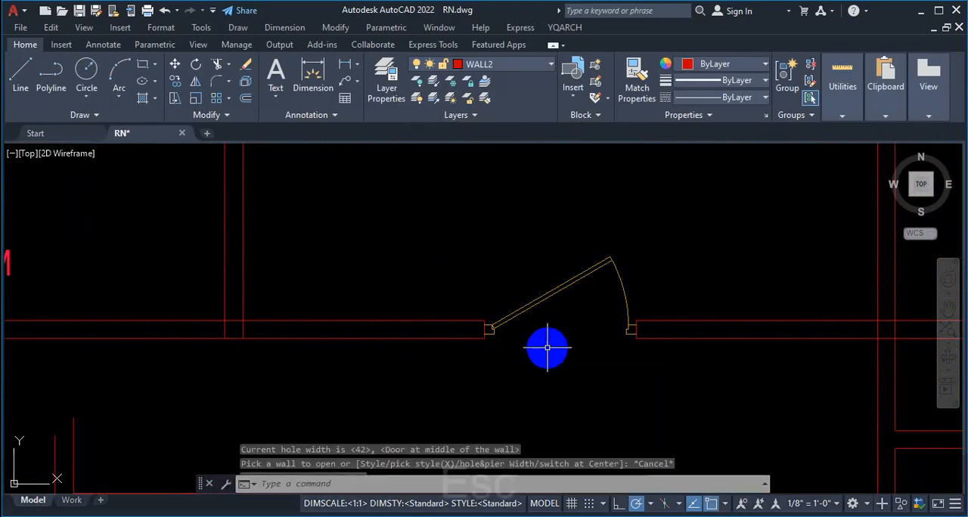
key("Escape")
Step: Start opening a pocket door on a wall and choose the Door1 style with its default parameters
left_click(572, 28)
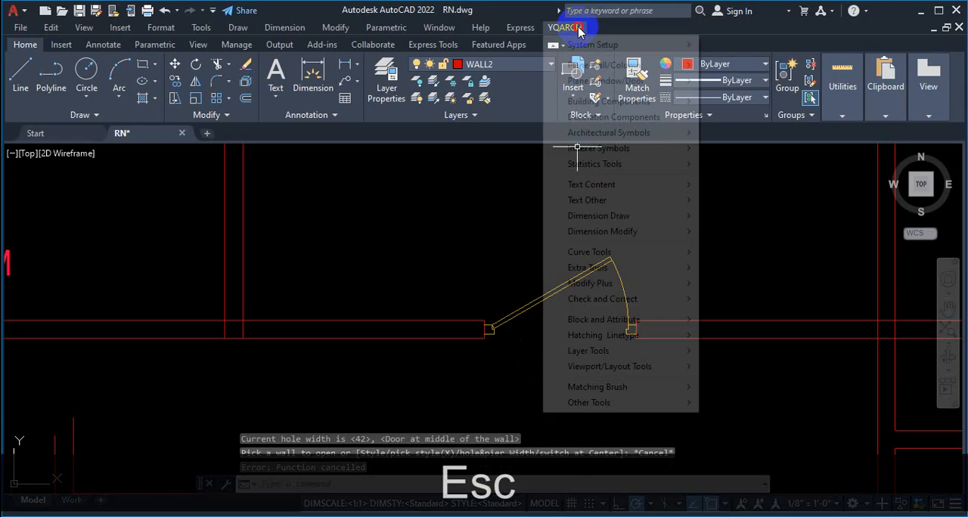
mouse_move(635, 84)
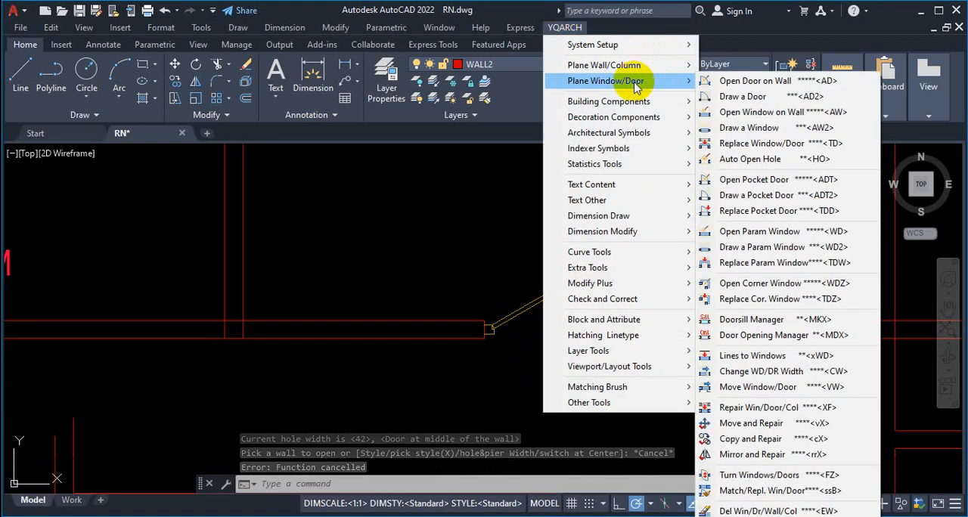
left_click(764, 189)
left_click(392, 482)
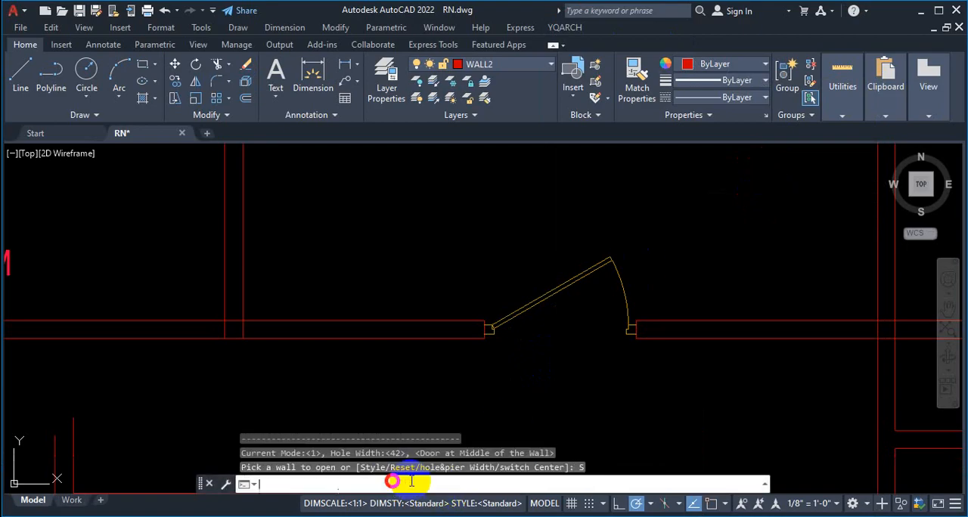
left_click(274, 72)
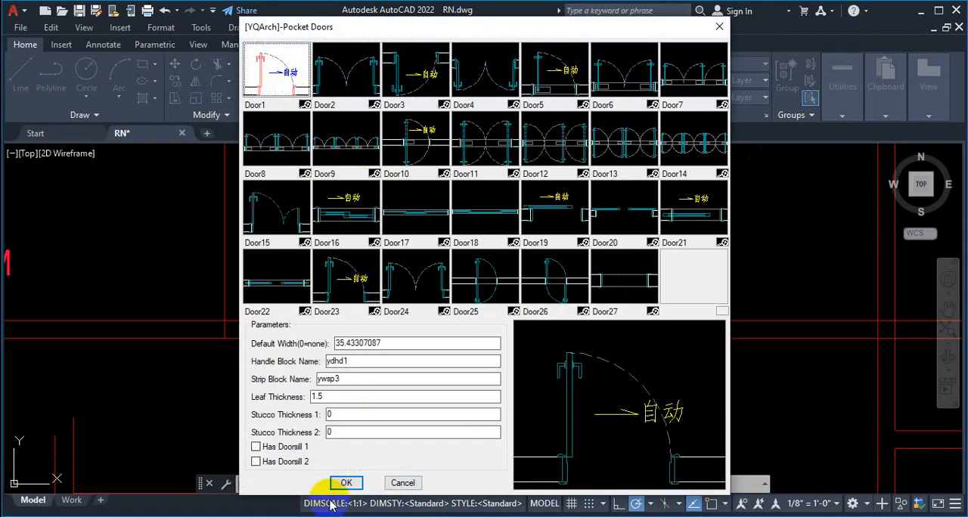
left_click(347, 482)
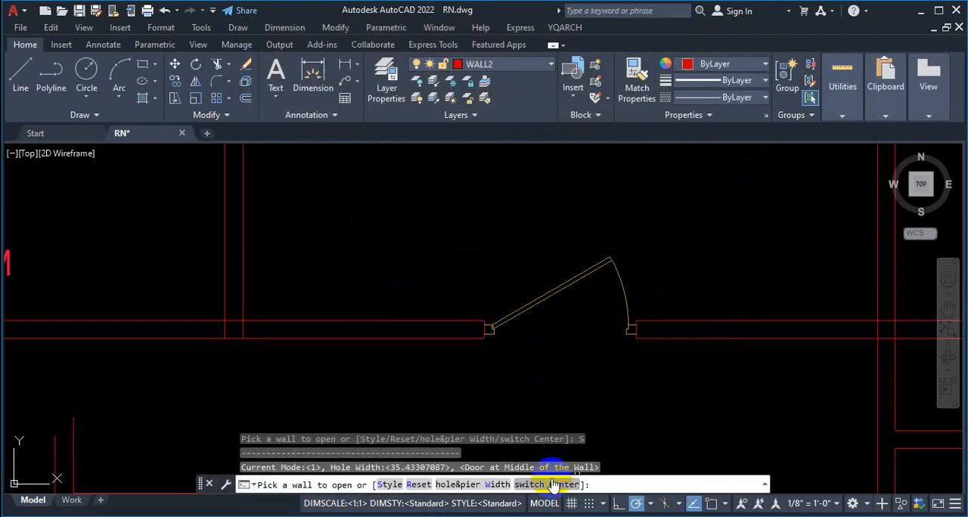
Step: Set the pocket door's hole width to 48
left_click(467, 486)
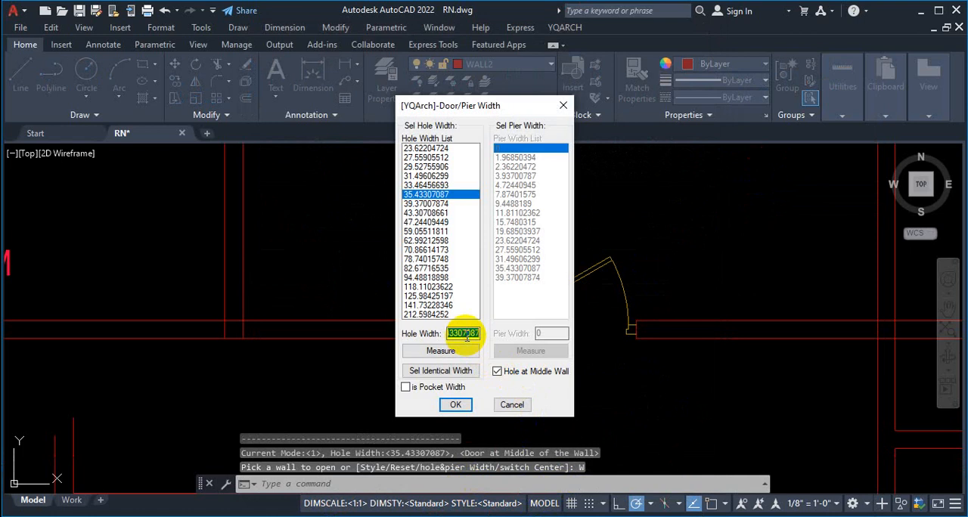
type("48")
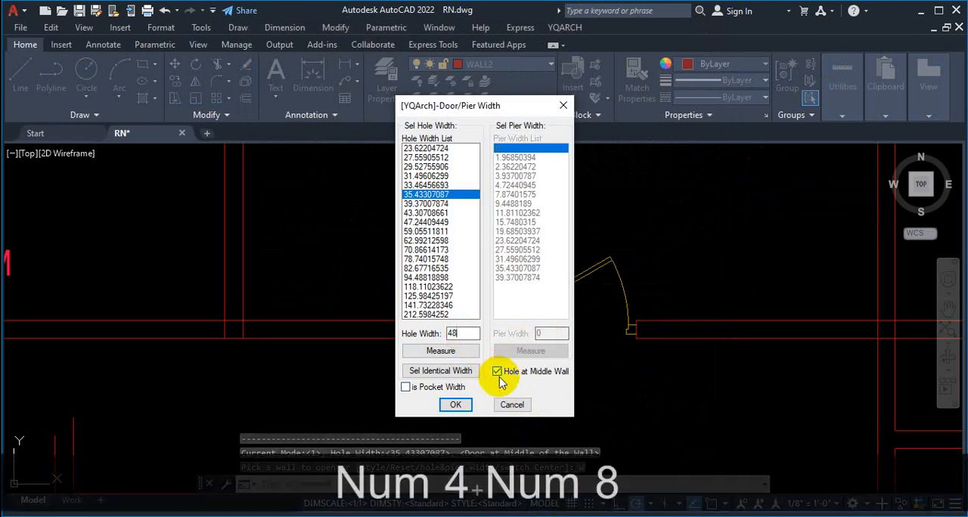
left_click(454, 405)
Step: Place the pocket door in the wall between the staircase and family living room of the neighbouring floor plan, and end the command
scroll(529, 363, "down", 5)
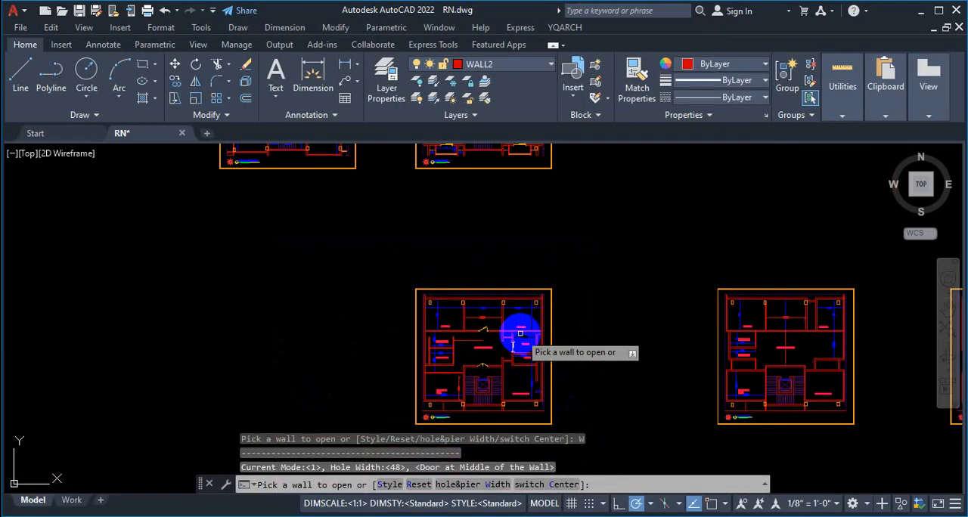
scroll(859, 371, "up", 5)
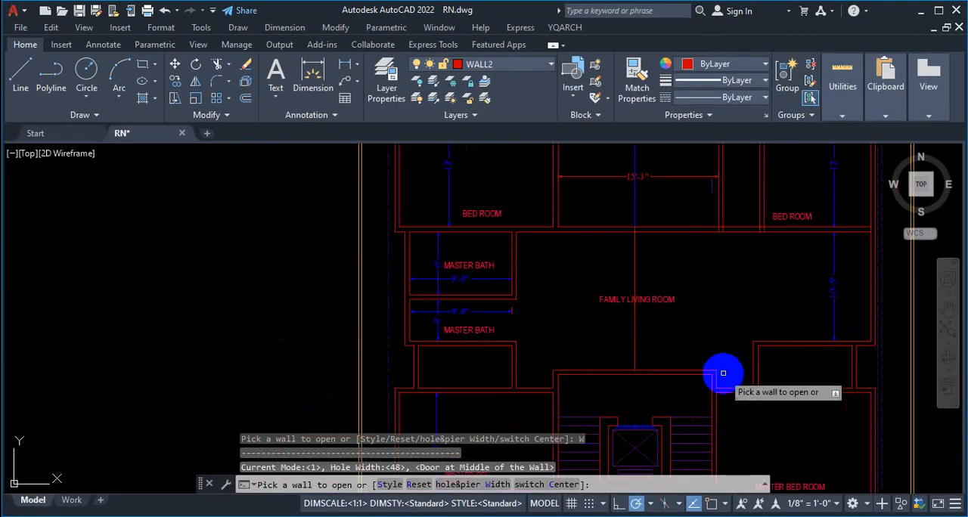
left_click(588, 376)
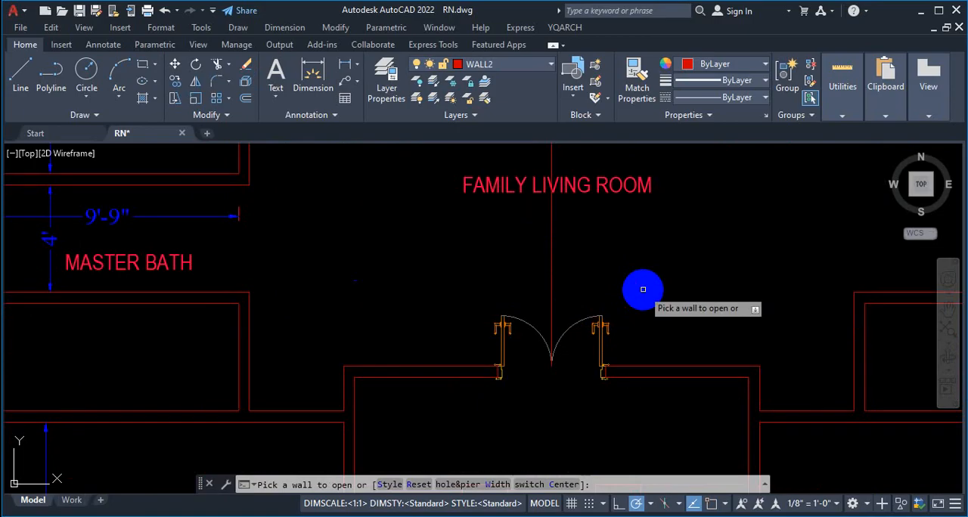
key("Escape")
scroll(511, 324, "down", 6)
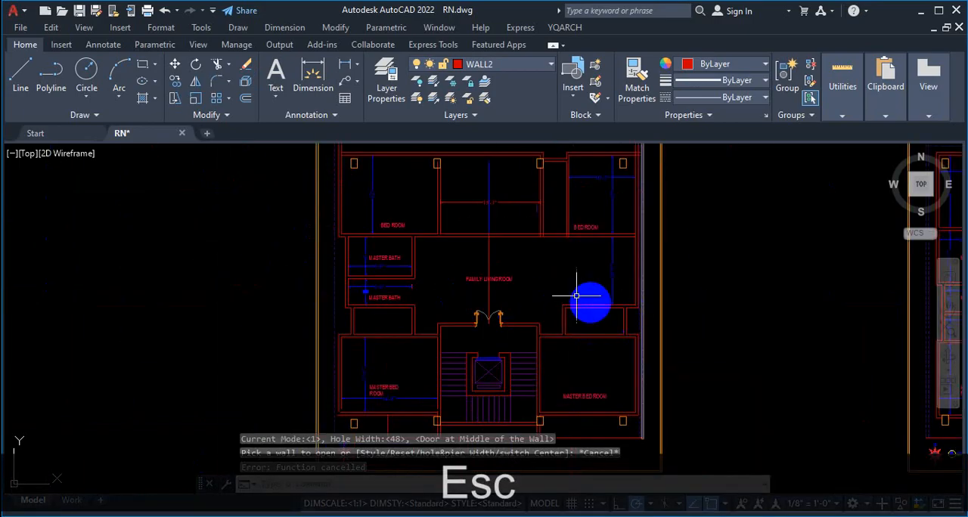
Step: Restart the pocket door tool and set the leaf thickness of the Door1 style to 1
scroll(517, 347, "up", 2)
type("adt")
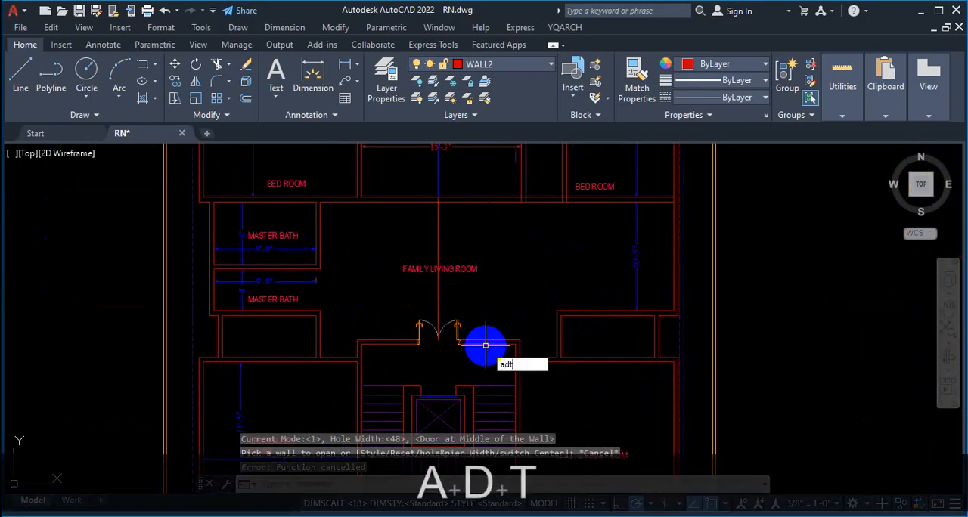
key("Return")
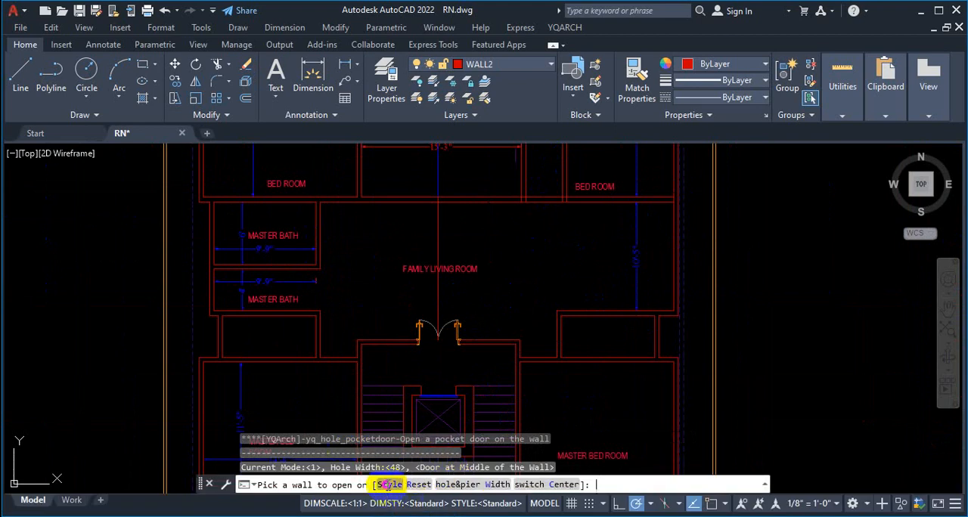
left_click(388, 484)
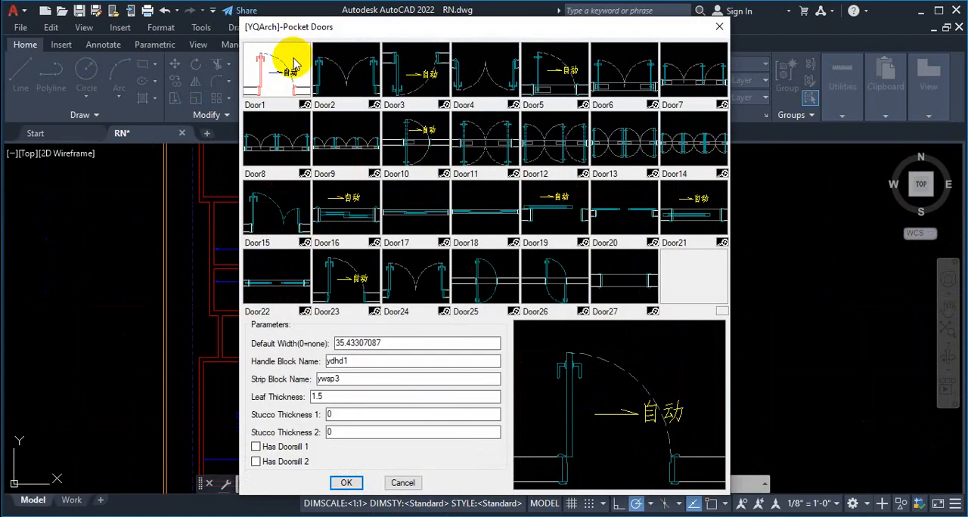
left_click_drag(350, 401, 269, 397)
type("1")
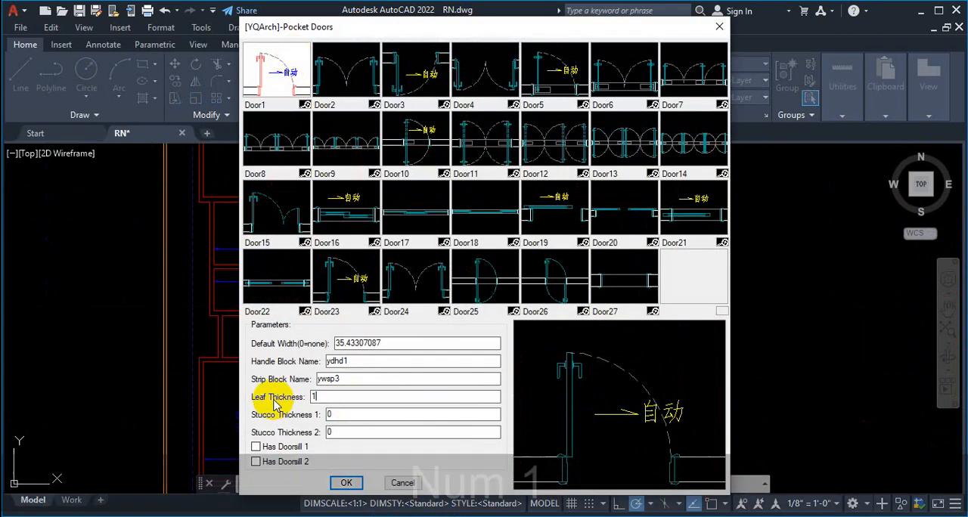
left_click(336, 484)
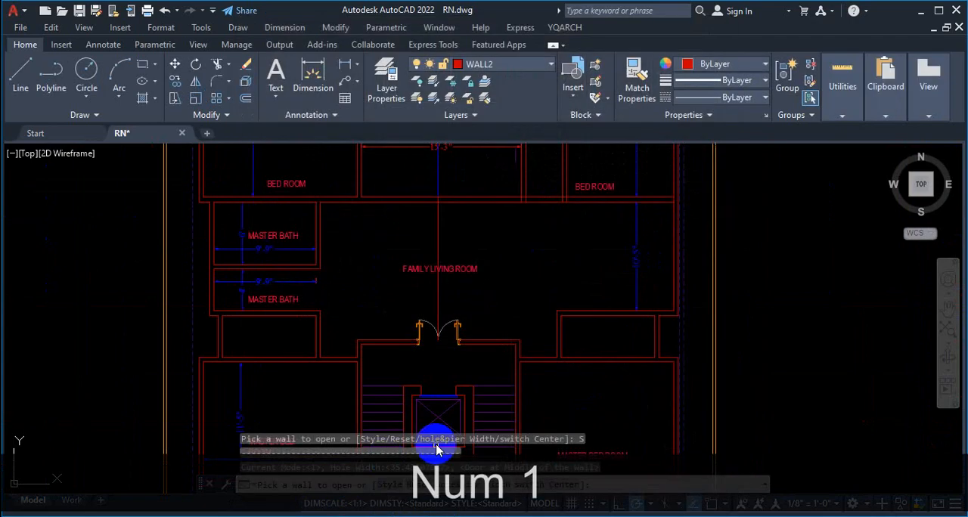
Step: Set the hole width of the pocket door to 48, keeping the hole at the middle of the wall
left_click(472, 487)
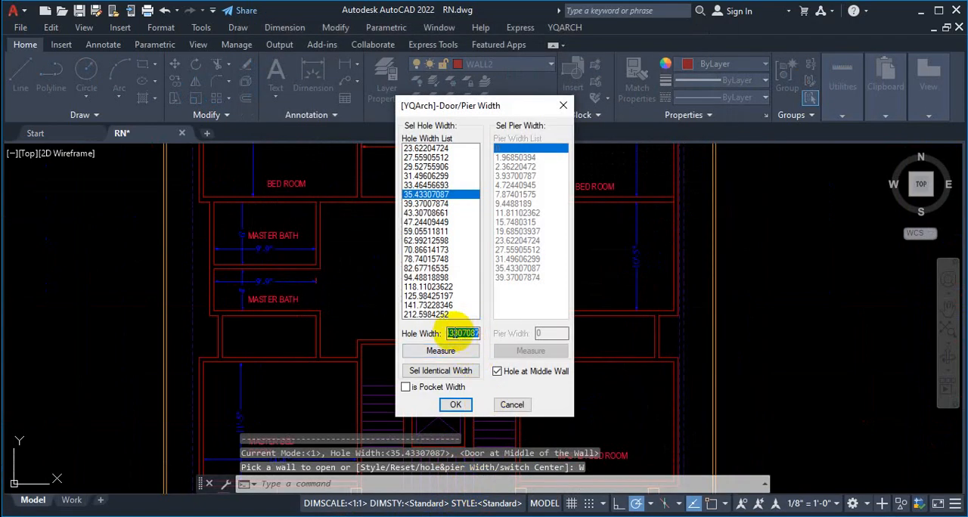
type("48")
left_click(456, 405)
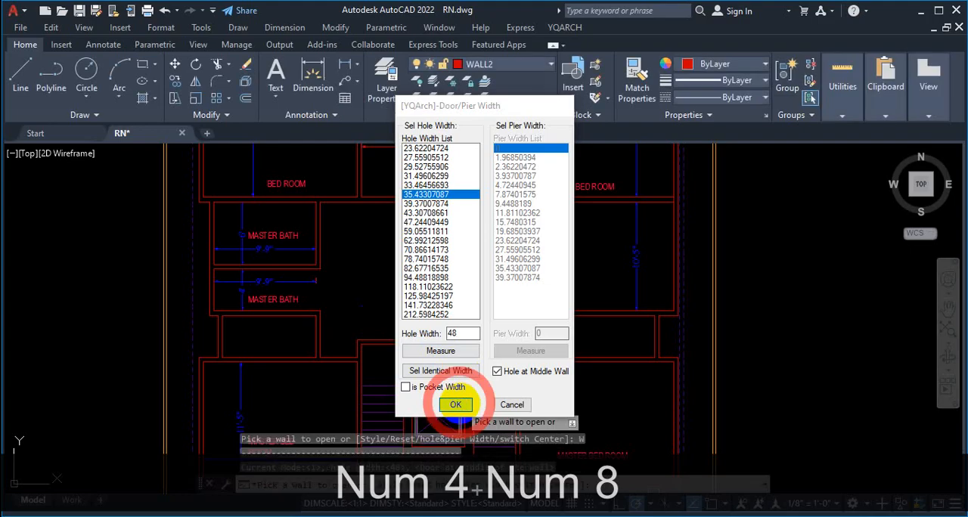
Step: Place the pocket door in the wall between the 11'-5" room and the living area, swinging upward, and end the command
scroll(446, 340, "down", 5)
scroll(680, 333, "up", 8)
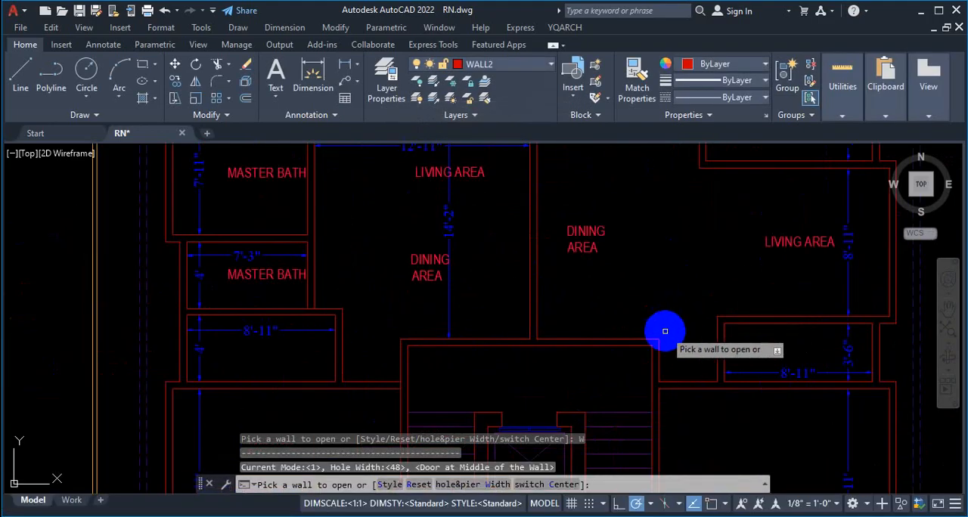
scroll(665, 331, "down", 4)
scroll(624, 307, "up", 8)
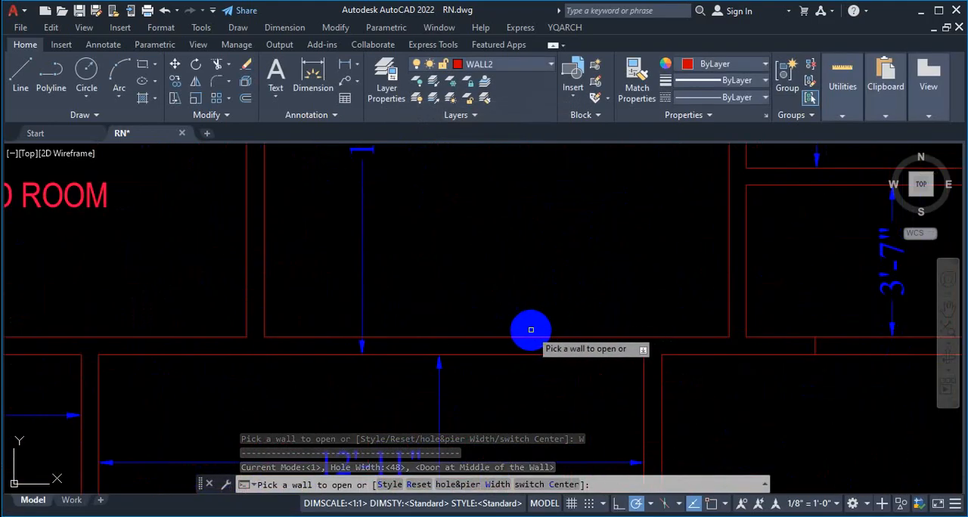
left_click(501, 338)
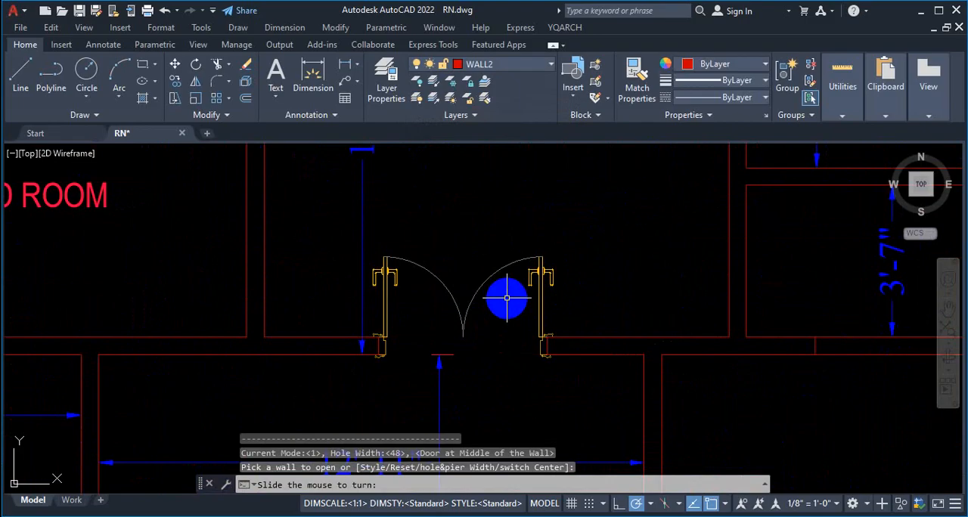
left_click(507, 297)
scroll(521, 295, "down", 5)
scroll(565, 291, "up", 3)
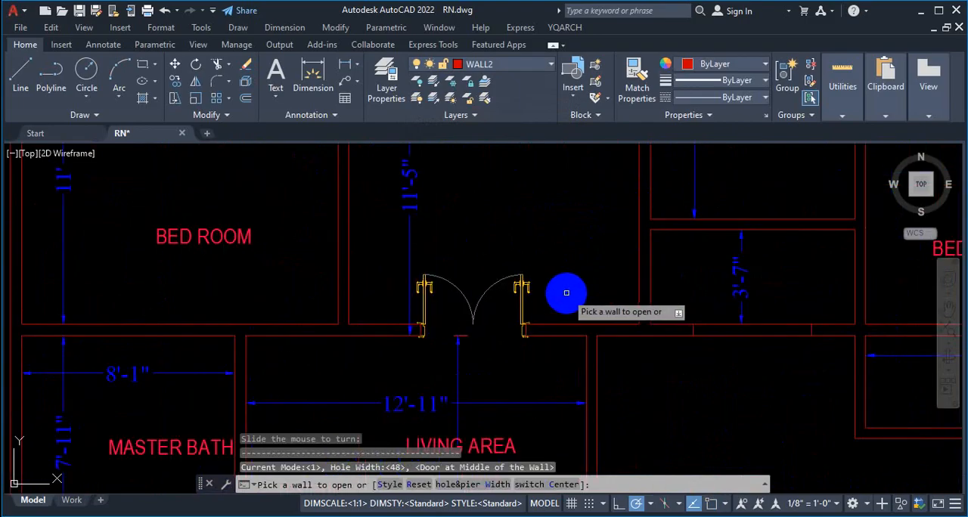
key("Escape")
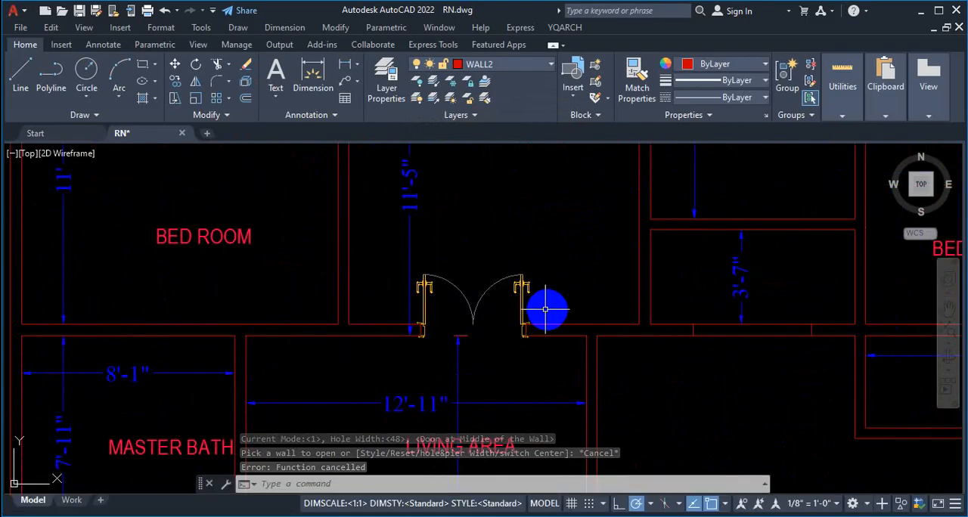
Step: Examine the placed pocket door up close and compare it with the neighbouring floor plans
scroll(545, 306, "down", 4)
scroll(531, 306, "up", 7)
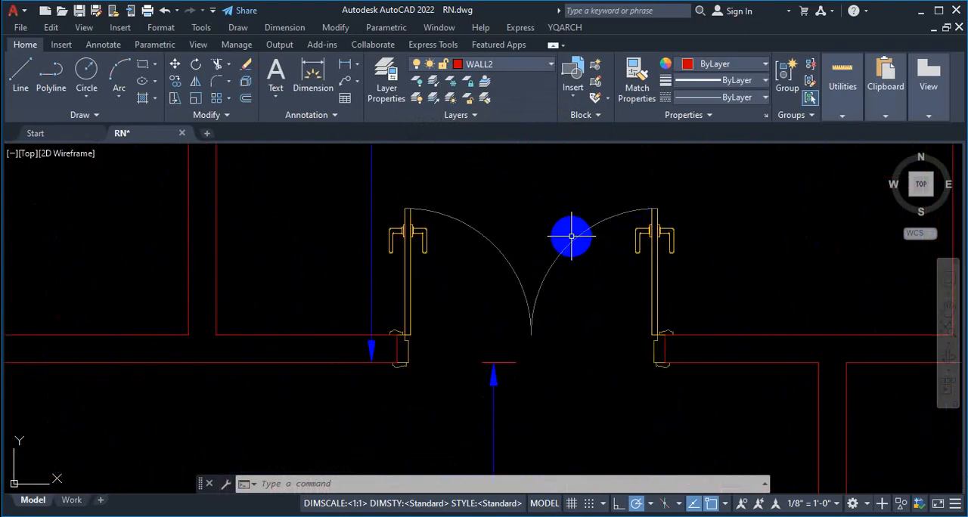
scroll(560, 235, "down", 9)
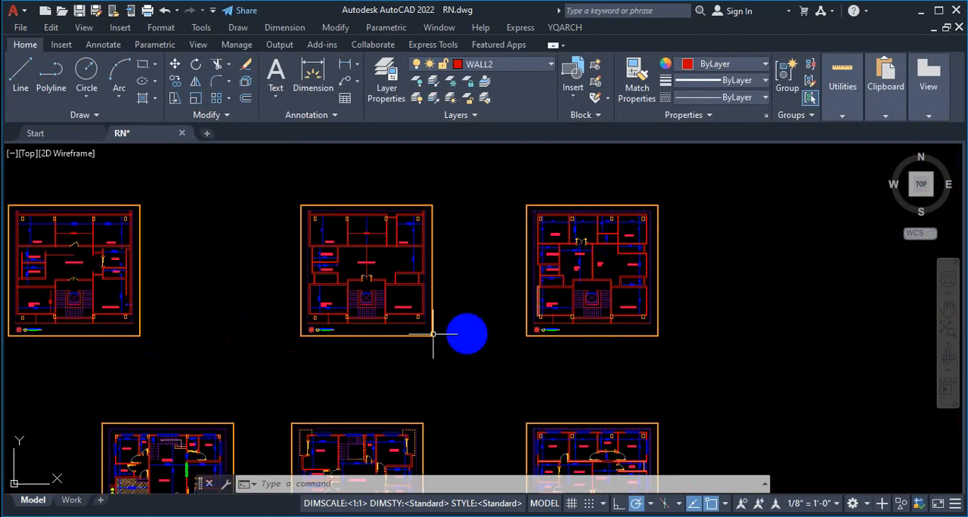
scroll(351, 292, "up", 2)
scroll(756, 242, "up", 6)
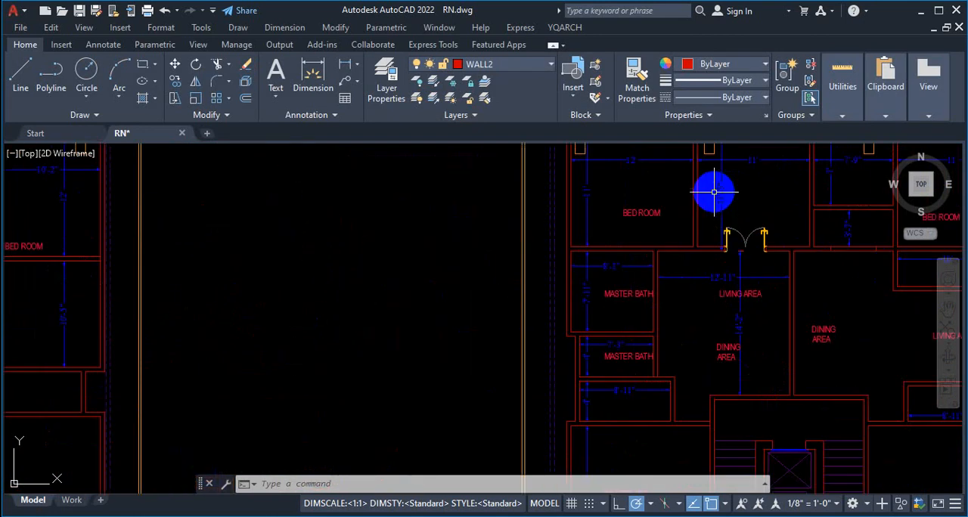
scroll(756, 242, "down", 5)
scroll(691, 249, "up", 4)
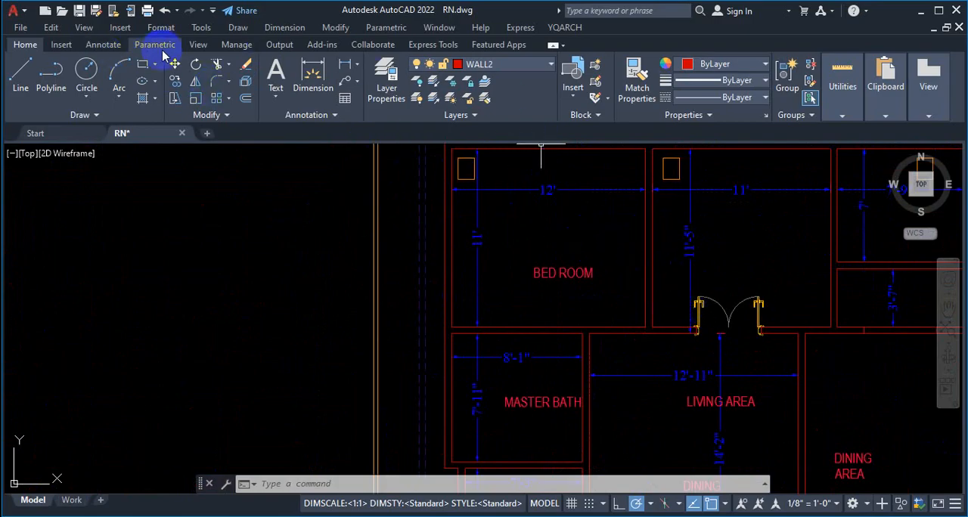
Step: Show the Tool Palettes and dock them beside the drawing area
left_click(198, 43)
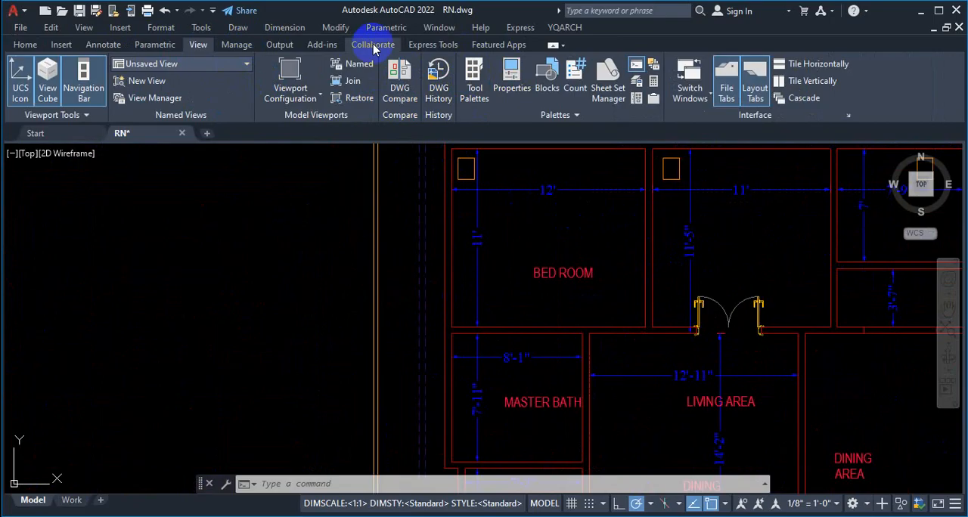
left_click(474, 78)
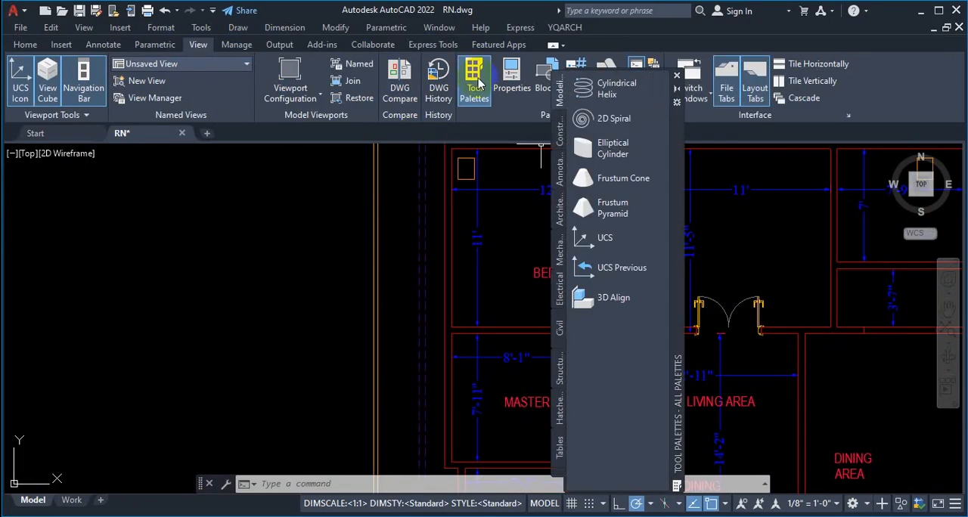
mouse_move(681, 168)
left_mouse_down()
mouse_move(960, 167)
mouse_move(933, 173)
left_mouse_up()
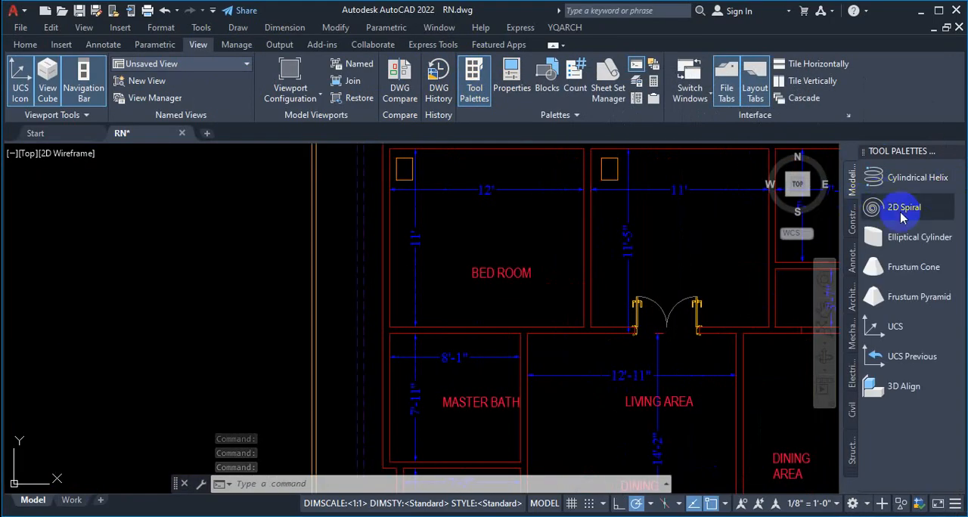
Step: Look through the Constraints, Annotation and Architectural tool palettes, and close the Tool Palettes
left_click(852, 224)
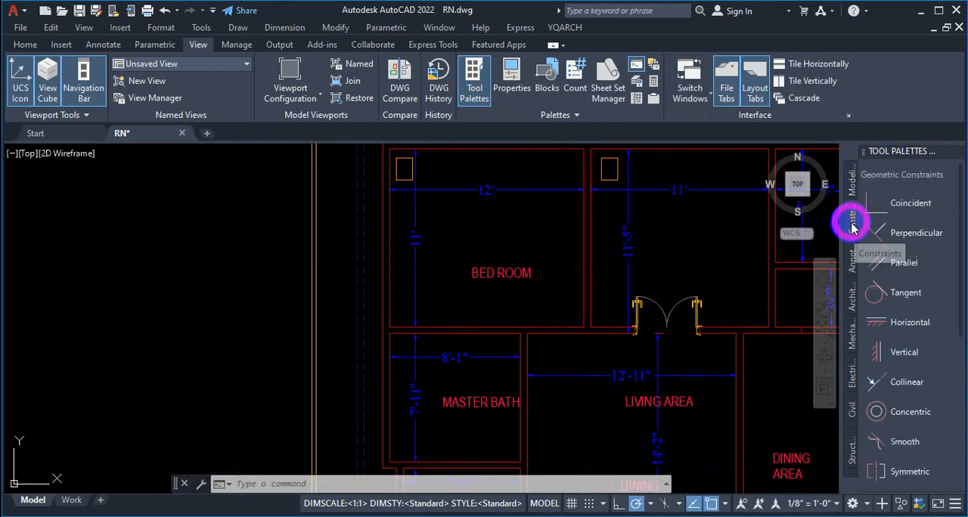
left_click(852, 256)
left_click(852, 301)
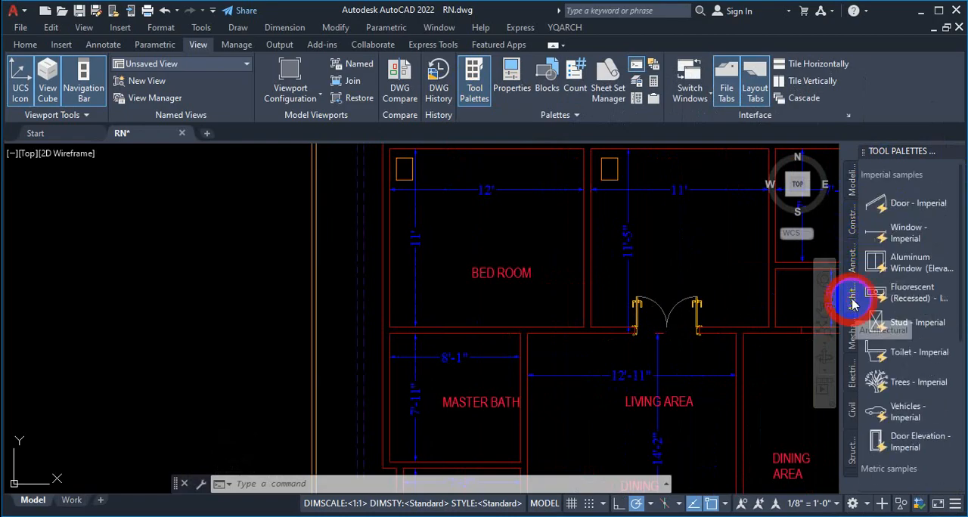
left_click(854, 257)
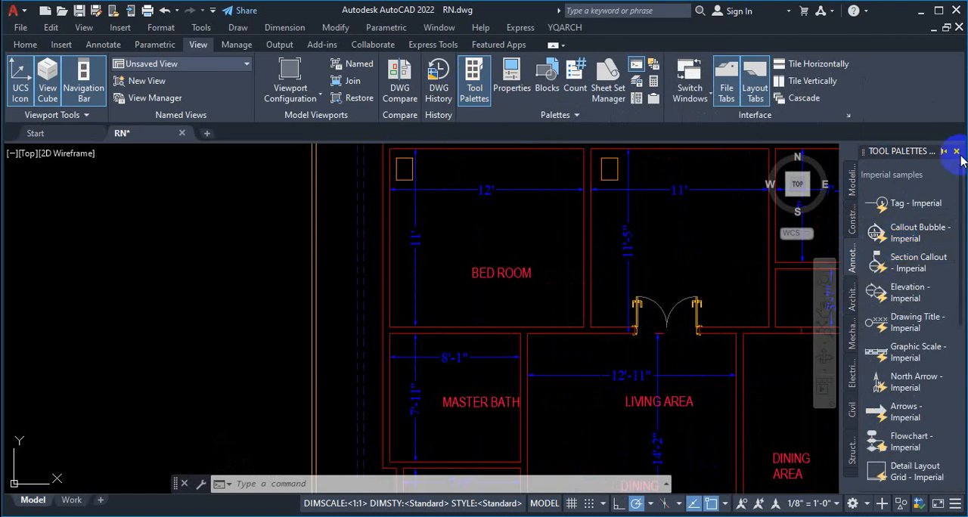
left_click(957, 152)
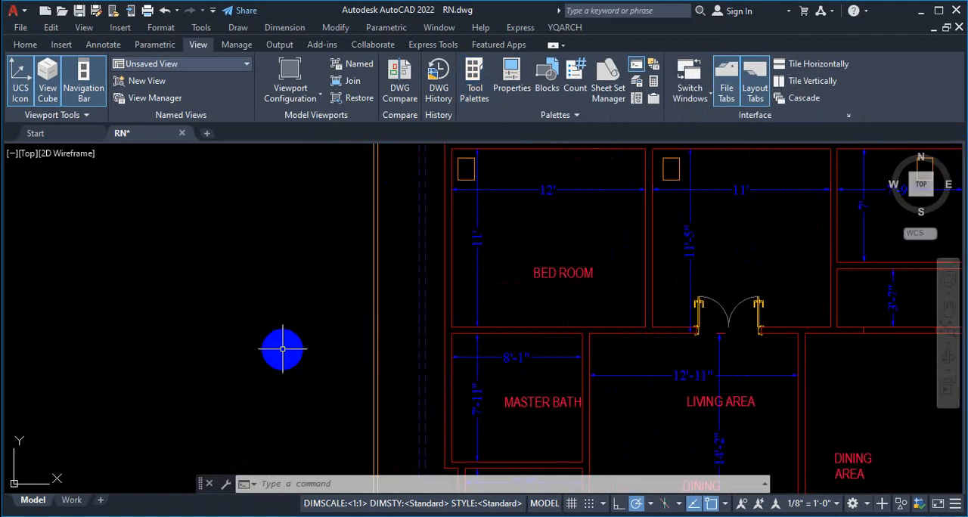
Step: Reopen the Tool Palettes with the TP command
key("Escape")
type("tp")
key("Return")
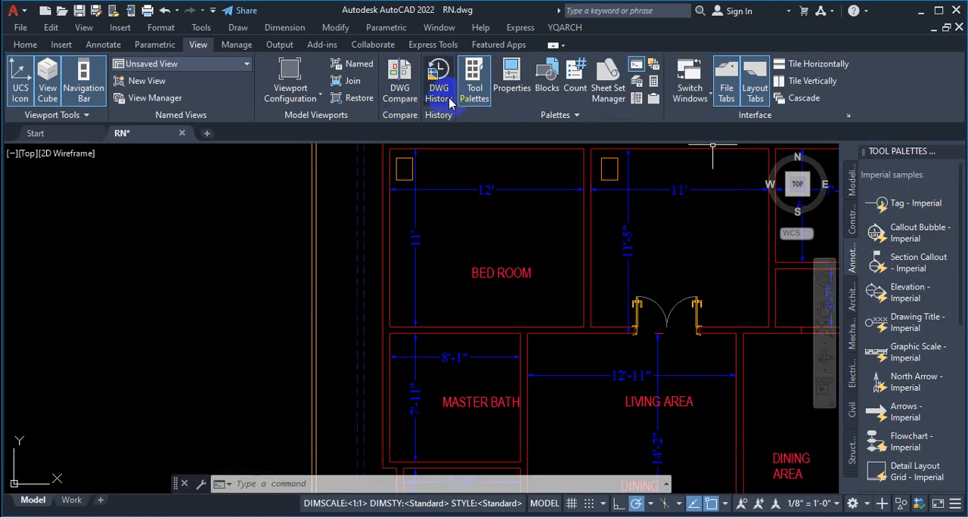
Step: View the recent blocks in the Blocks palette, and close both it and the Tool Palettes
left_click(509, 88)
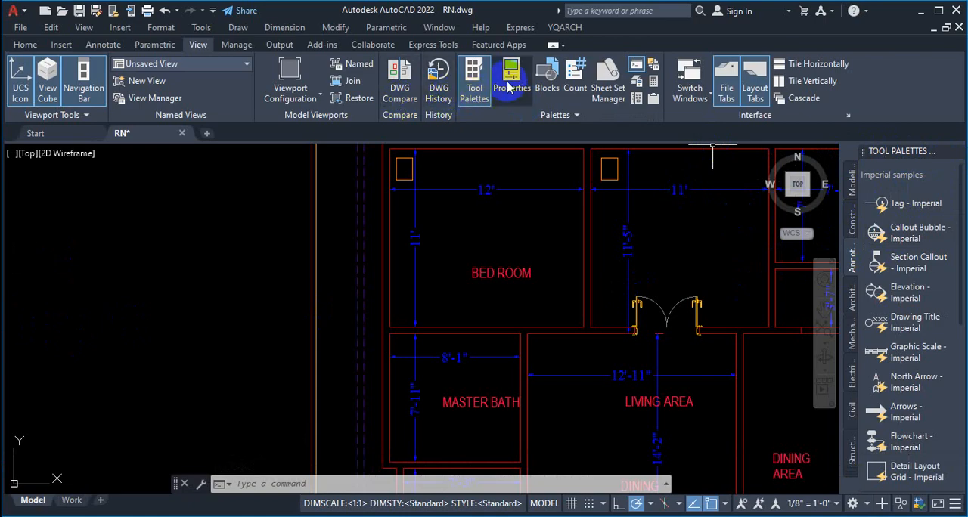
left_click(541, 89)
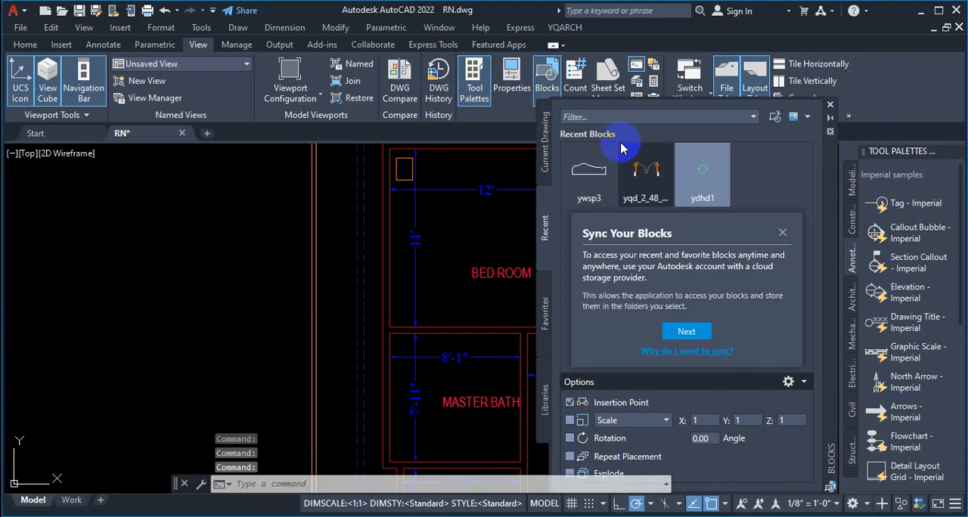
left_click(830, 106)
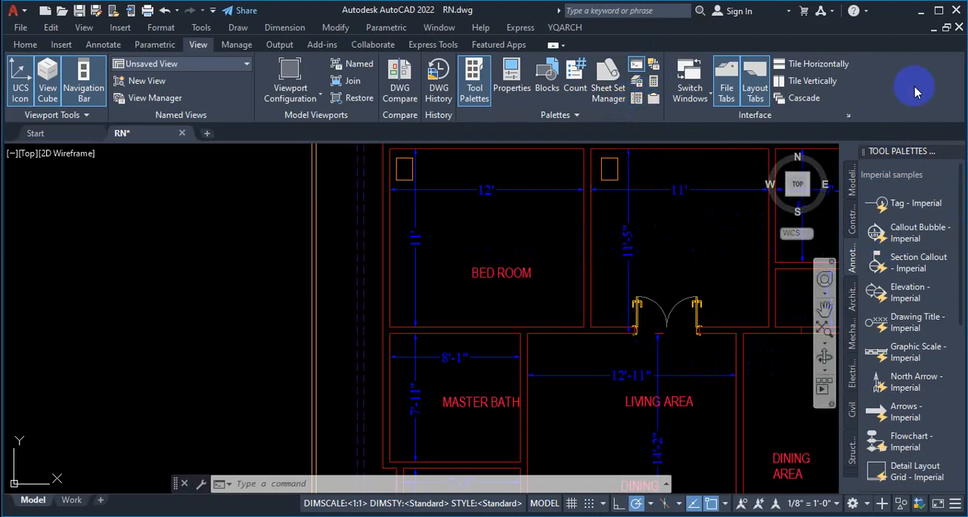
left_click(957, 152)
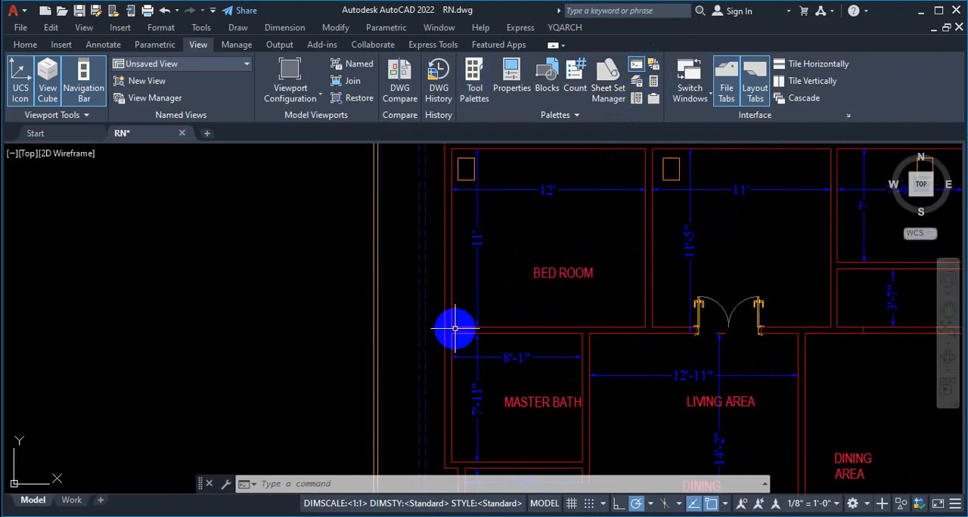
Step: Bring back the Tool Palettes with the TP command and undock them as a floating window over the floor plan
type("tp")
key("Return")
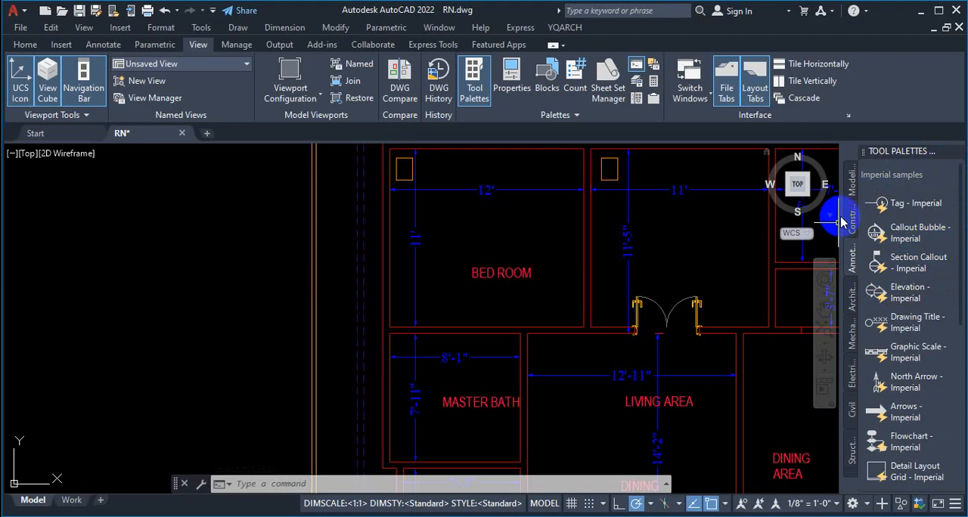
left_click_drag(930, 153, 726, 175)
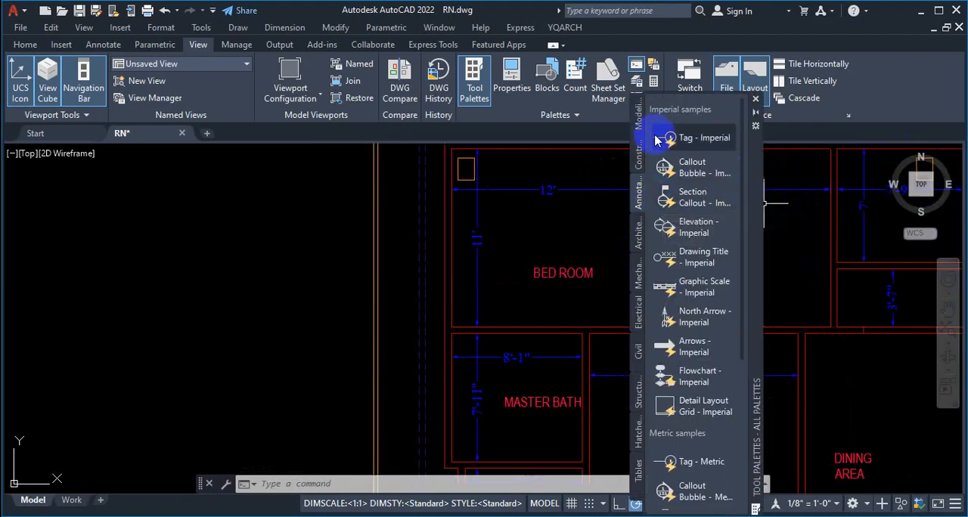
Step: Browse the Constraints, Annotation, Architectural, Mechanical and Electrical tool palettes for ready-made blocks such as doors, windows and switches
left_click(641, 159)
left_click(642, 159)
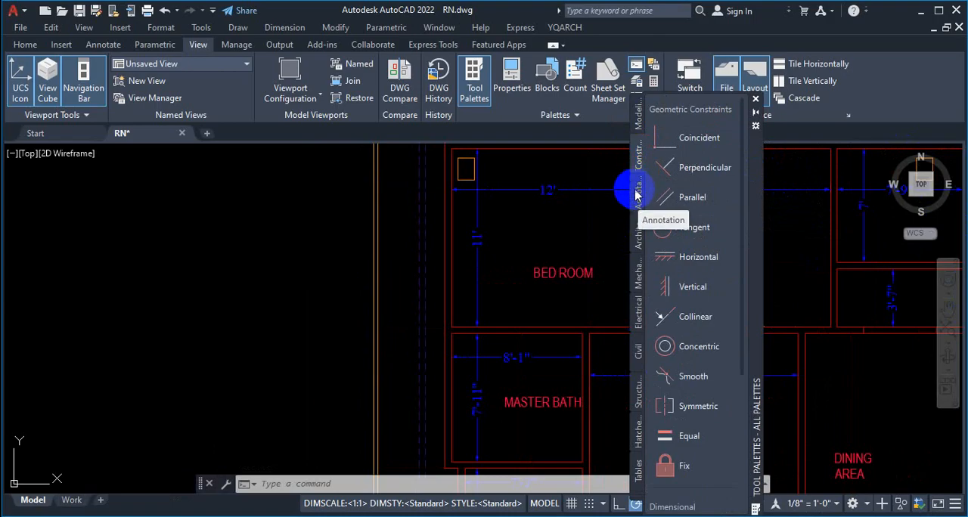
left_click(637, 189)
left_click(636, 235)
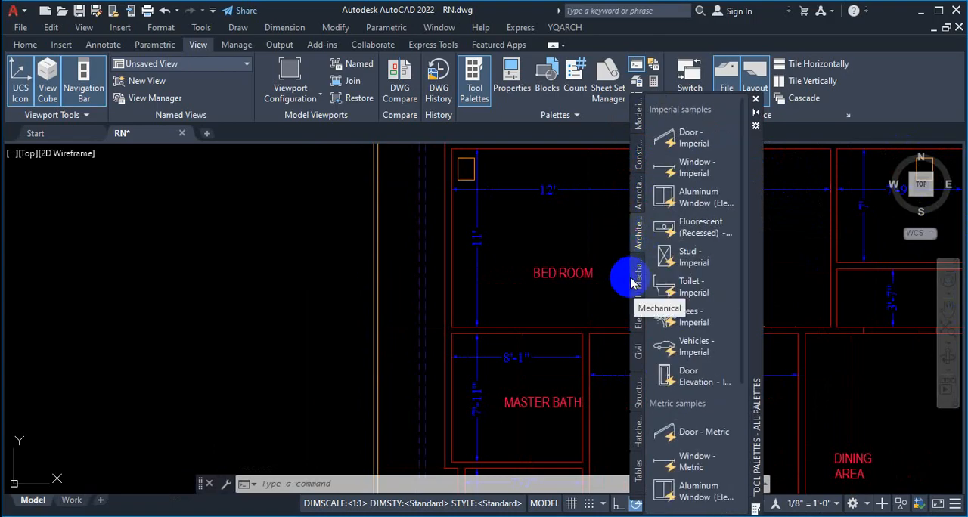
left_click(633, 272)
left_click(637, 310)
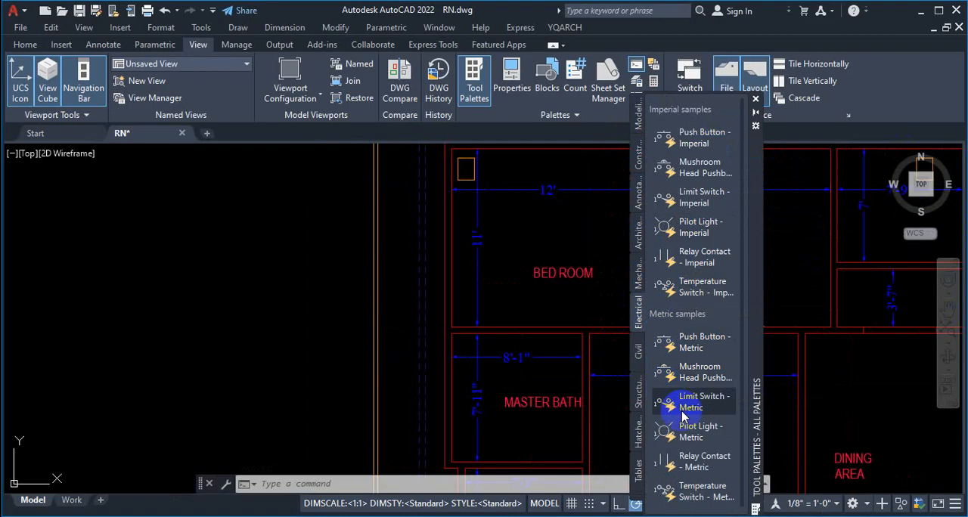
left_click(637, 231)
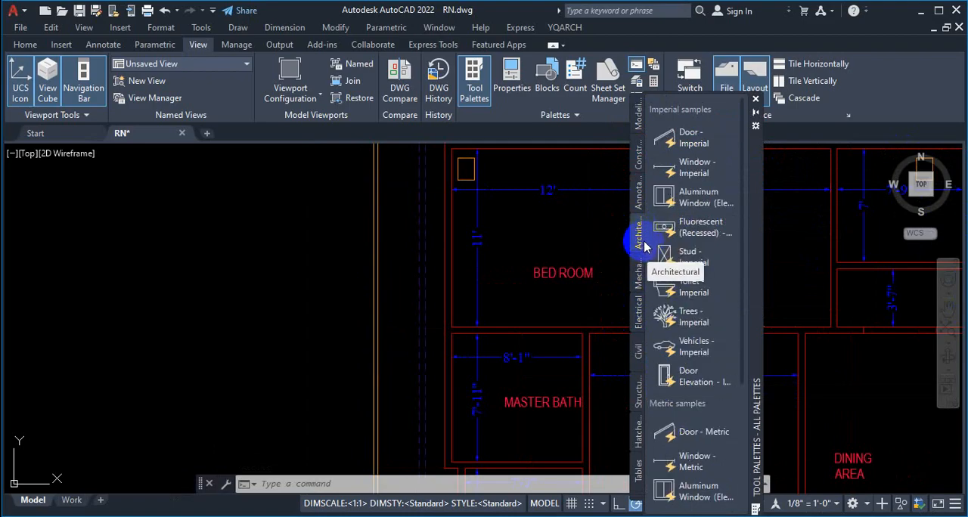
left_click(638, 323)
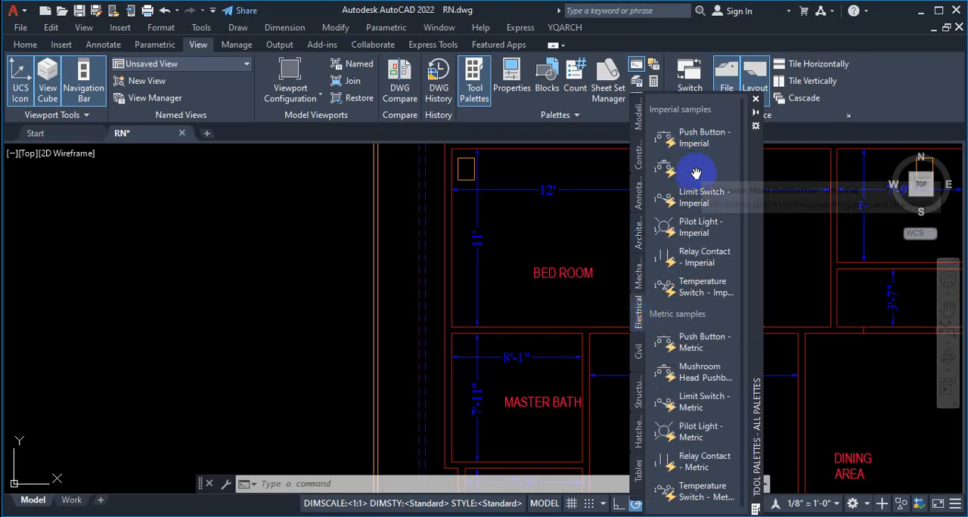
Step: Browse the Electrical, Civil, Structural, Hatches, Tables and Annotation tool palettes for ready-made blocks, hatches and table styles
scroll(701, 307, "down", 1)
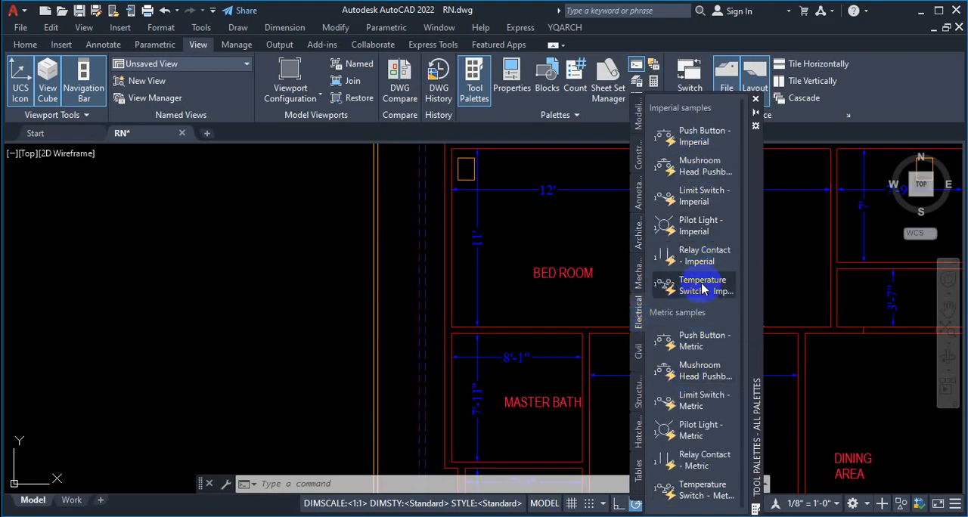
key("ctrl+1")
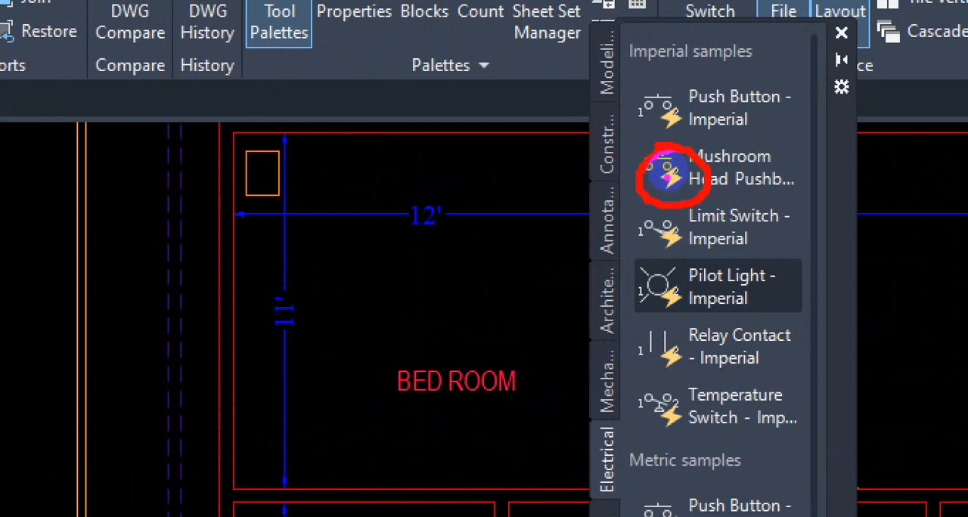
key("Escape")
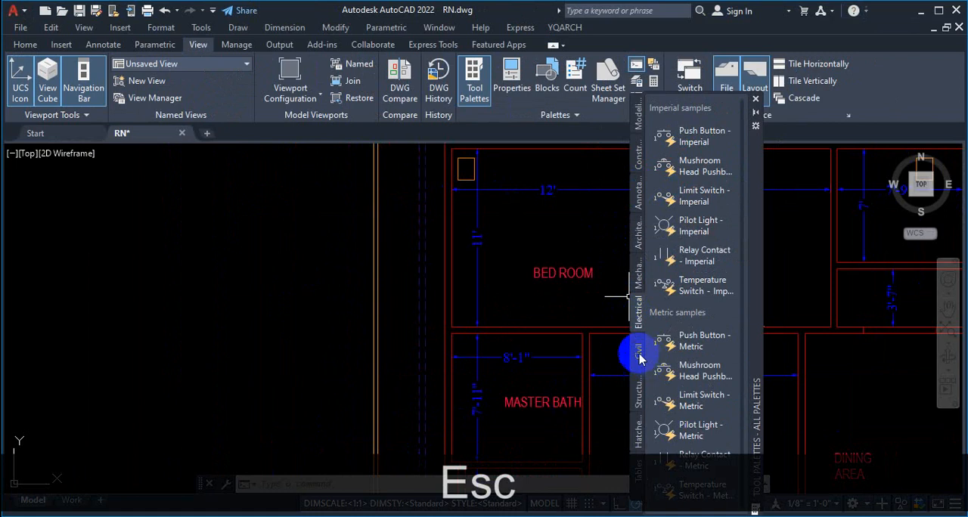
left_click(638, 355)
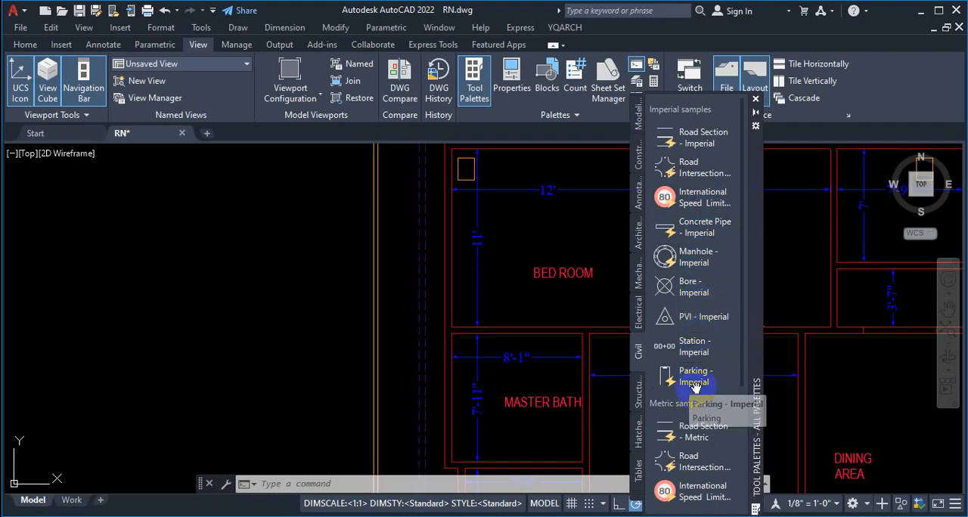
left_click(635, 397)
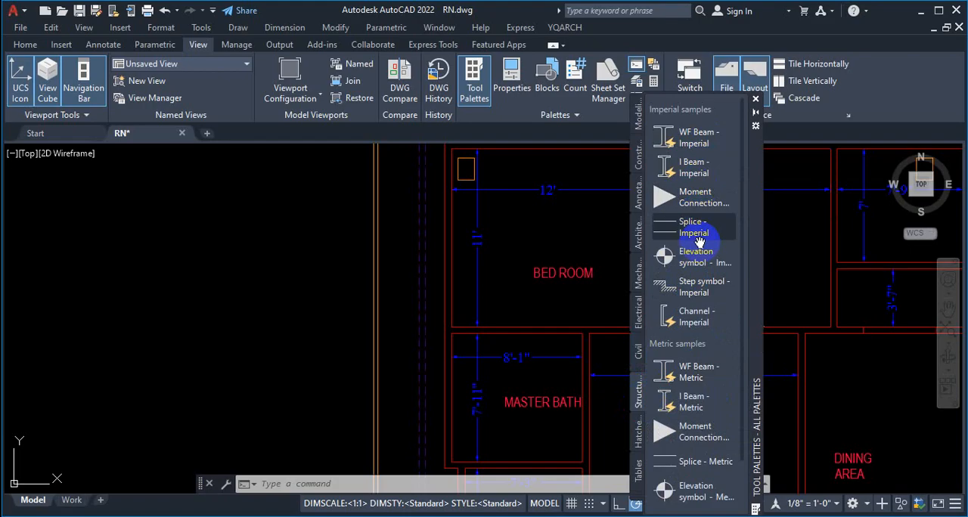
left_click(637, 431)
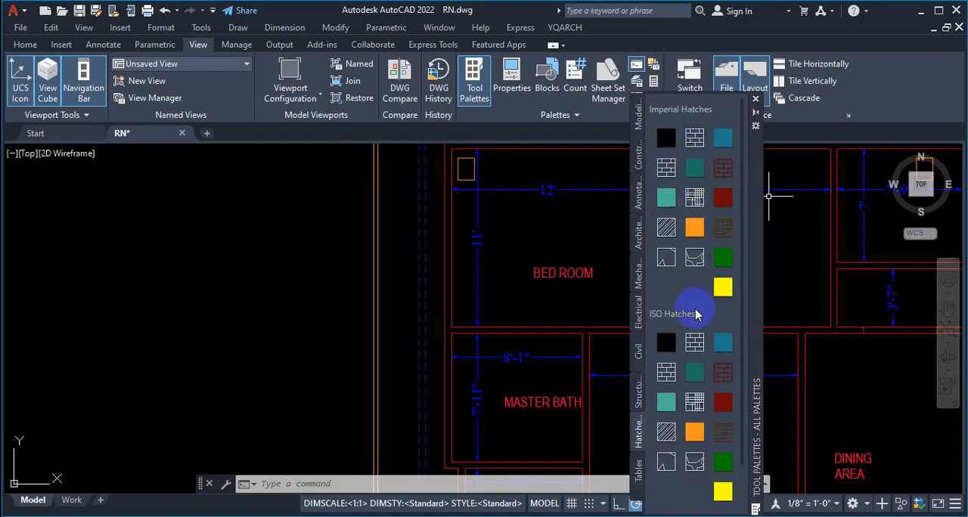
scroll(707, 246, "down", 2)
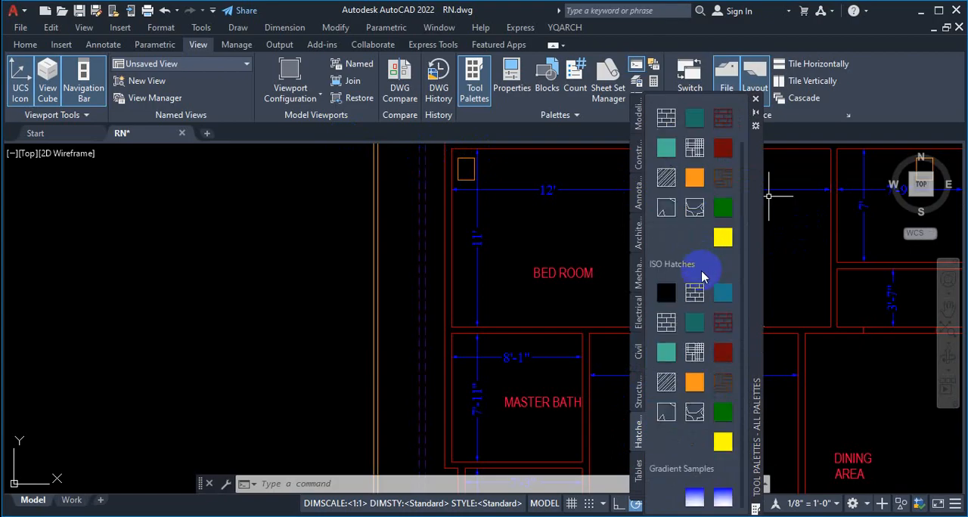
scroll(701, 276, "up", 2)
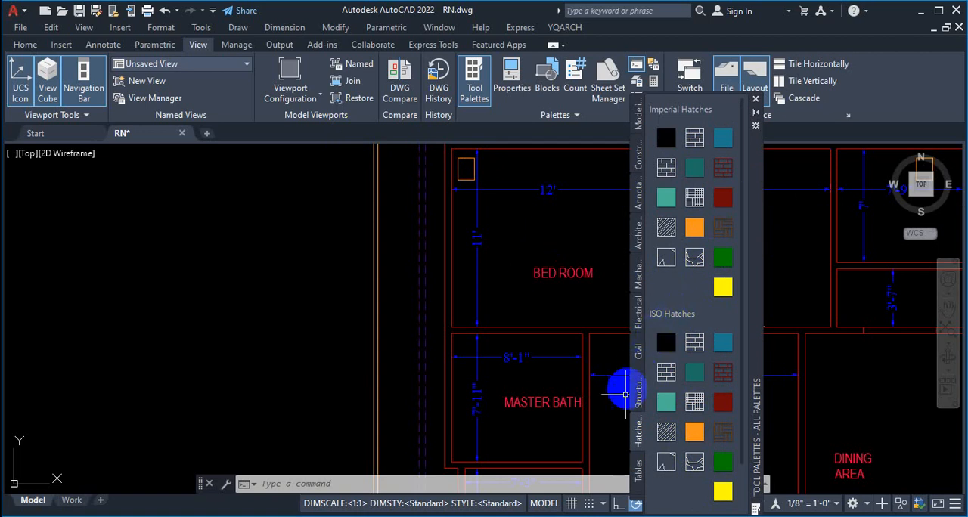
left_click(638, 467)
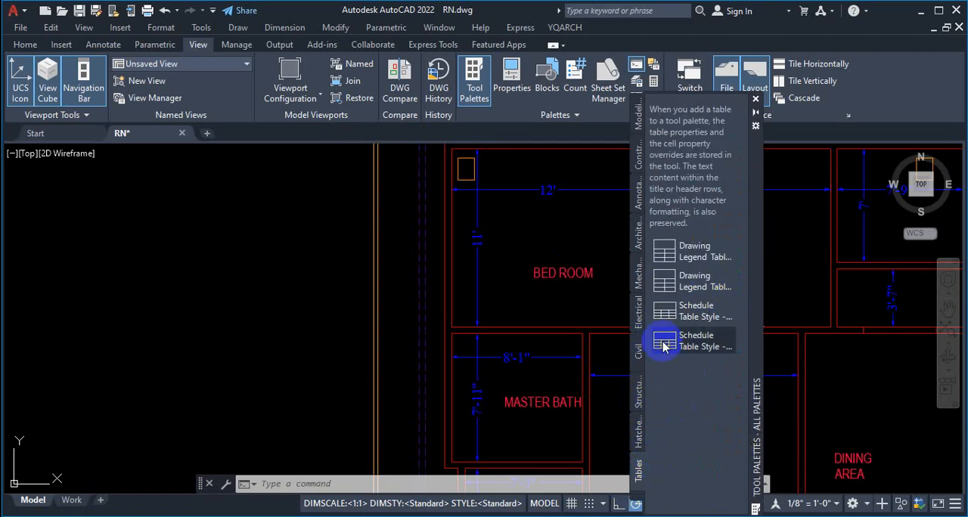
left_click(638, 198)
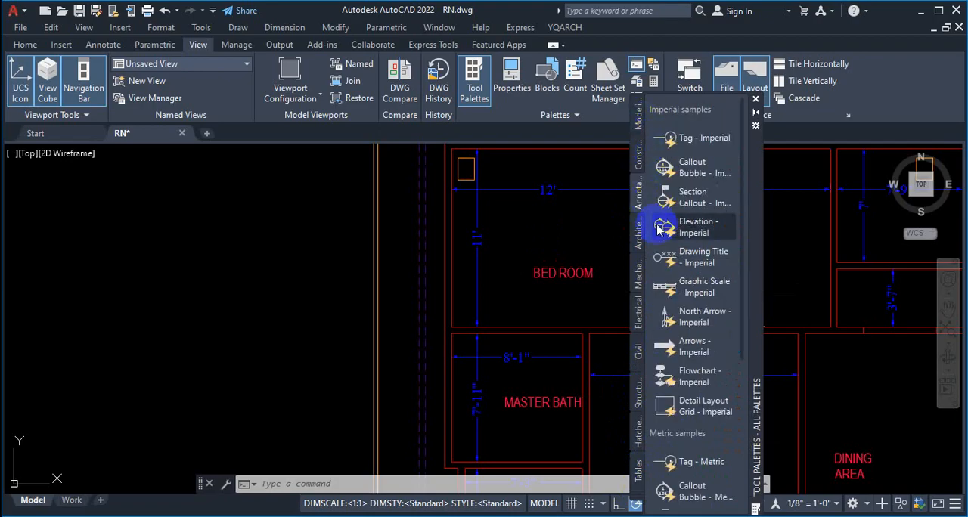
Step: Switch to the Architectural palette from the full list of palettes and examine the imperial and metric door samples
left_click(637, 502)
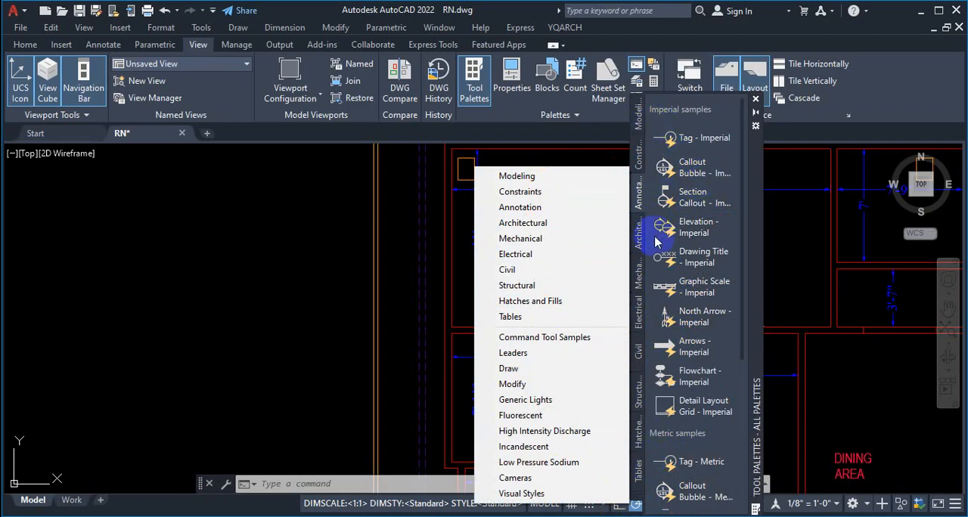
left_click(533, 225)
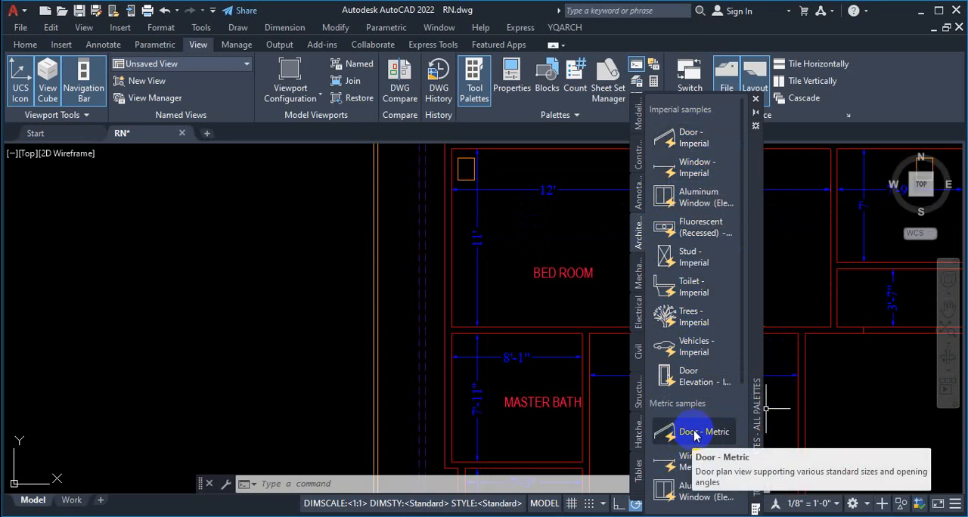
left_click_drag(690, 431, 505, 261)
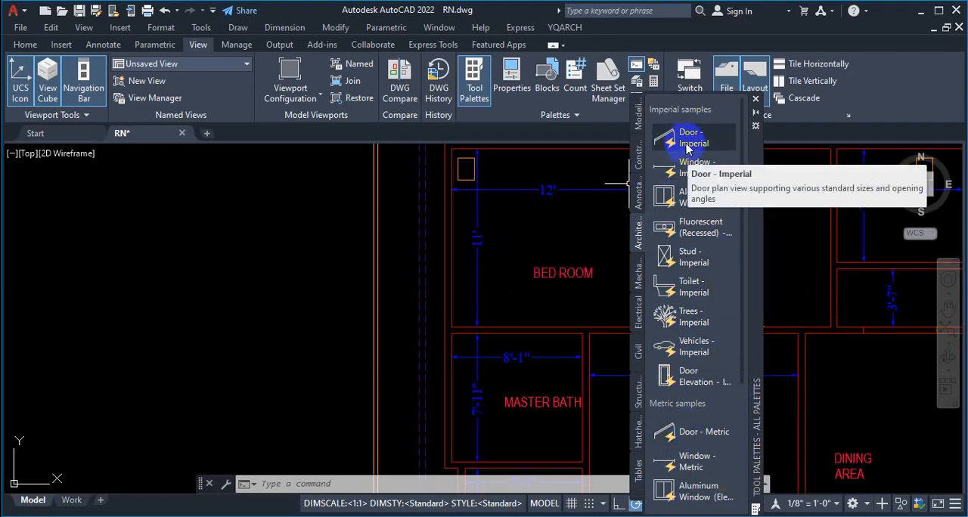
left_click_drag(686, 145, 766, 363)
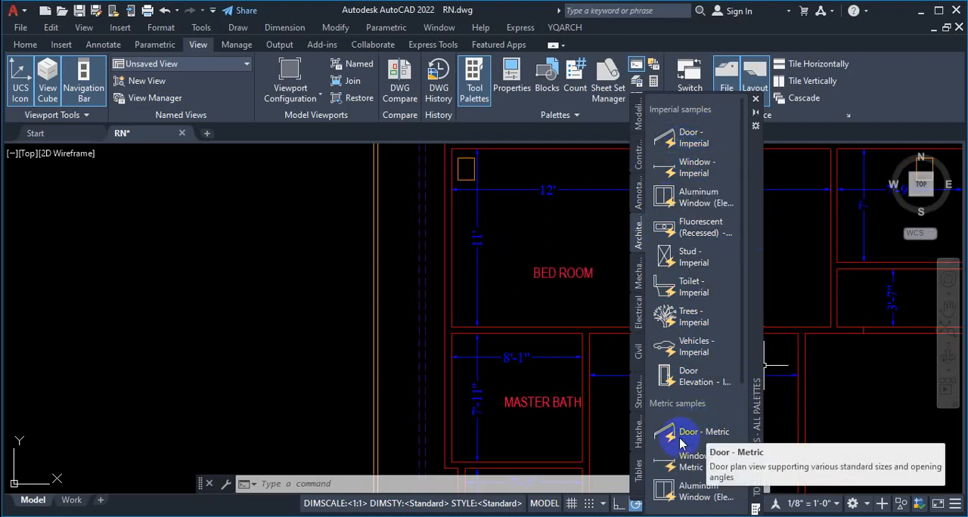
left_click_drag(681, 442, 686, 438)
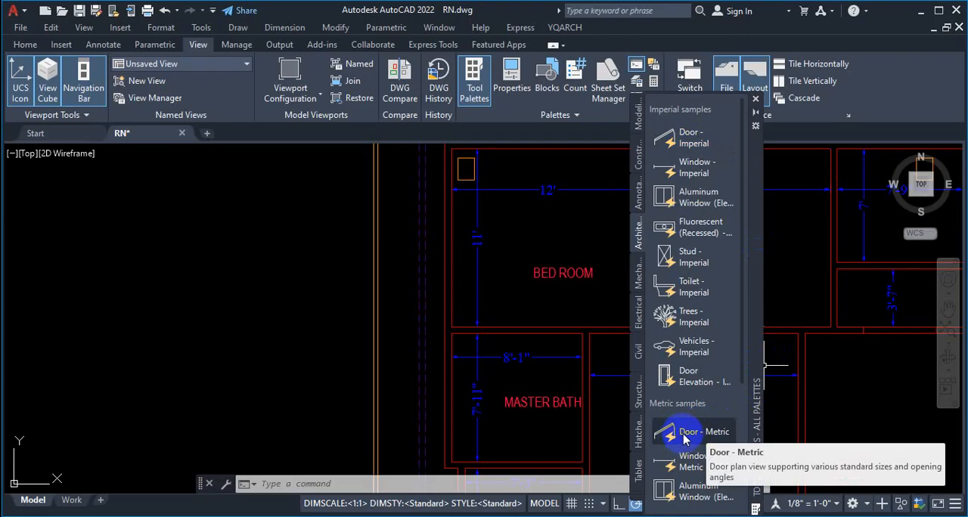
Step: Insert a Door - Imperial block at the upper-right corner of the floor plan's outer frame
scroll(525, 324, "down", 7)
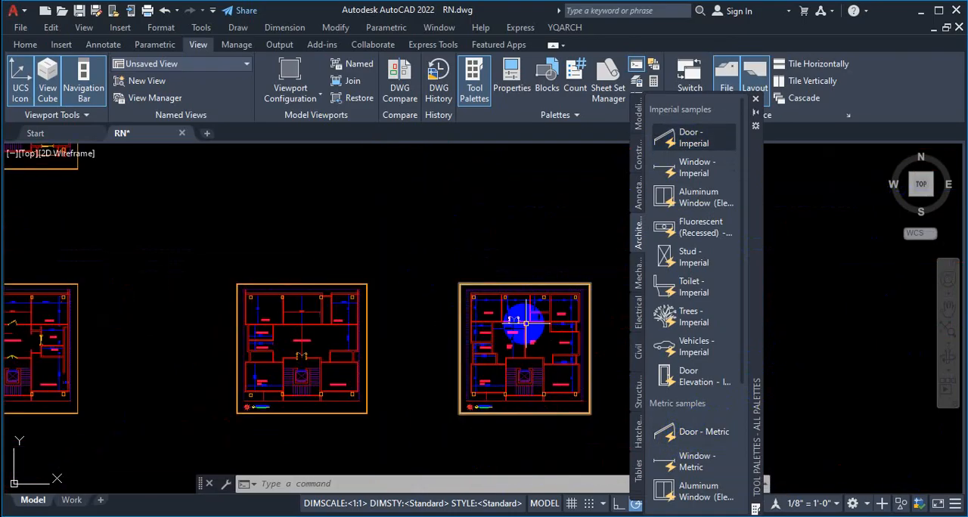
scroll(526, 324, "up", 4)
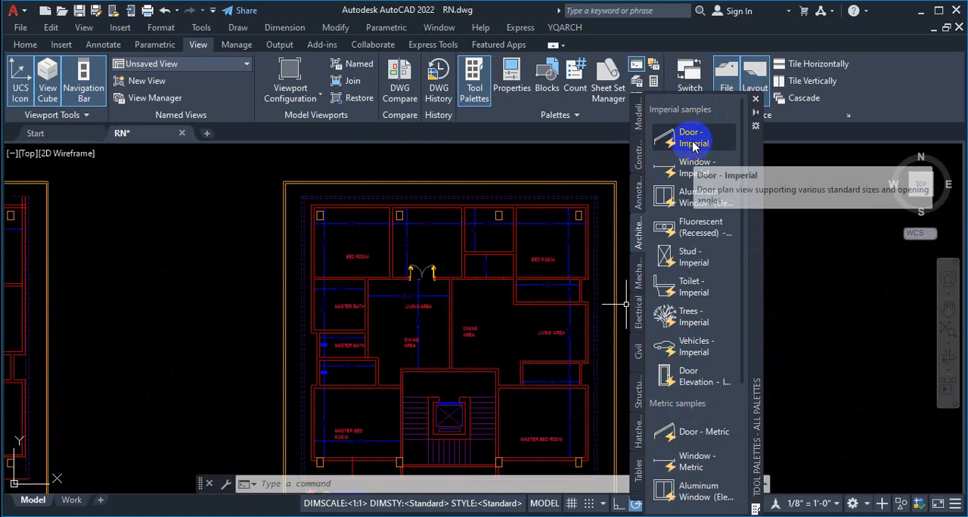
left_click_drag(694, 140, 530, 180)
scroll(527, 184, "down", 6)
scroll(556, 183, "up", 8)
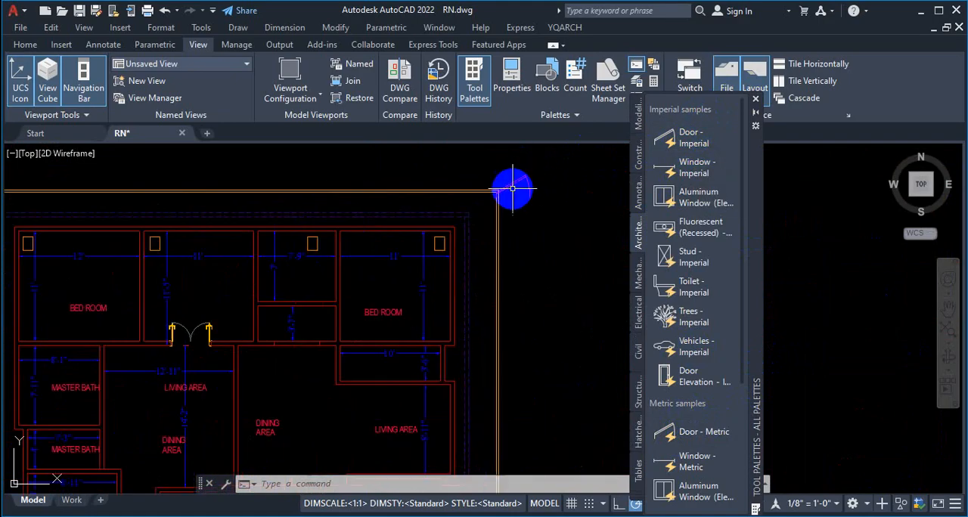
scroll(512, 188, "up", 5)
Step: Insert a second Door - Imperial block in the empty space above the floor plan's outer frame
left_click(689, 138)
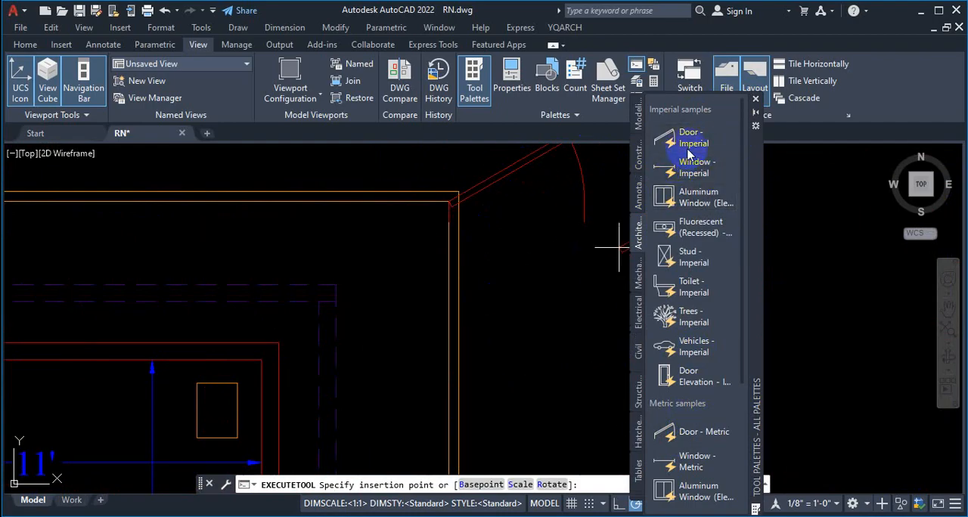
scroll(530, 288, "down", 4)
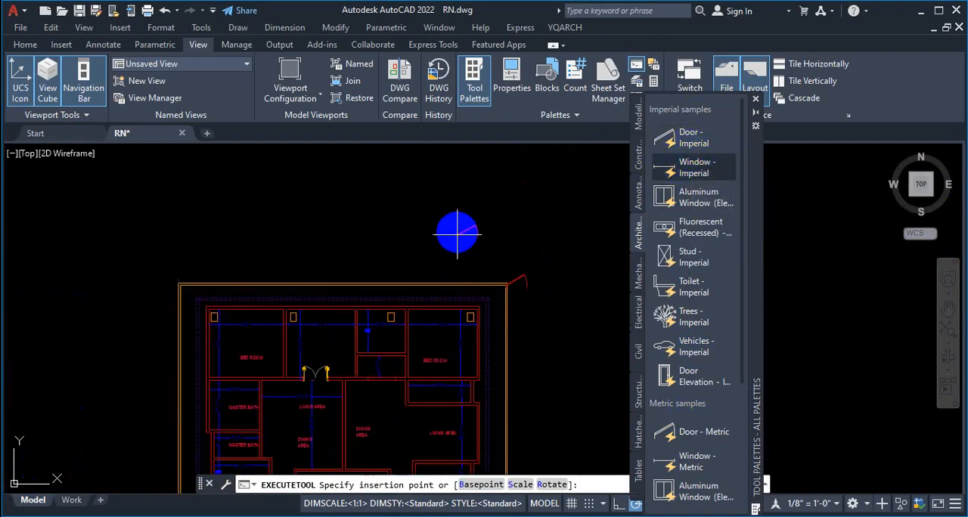
scroll(468, 242, "up", 4)
scroll(514, 253, "down", 3)
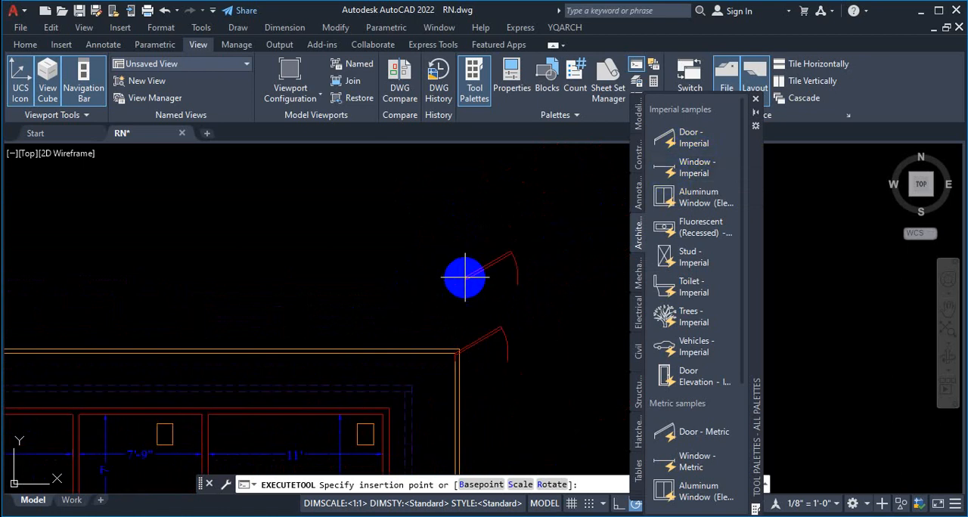
scroll(411, 280, "up", 3)
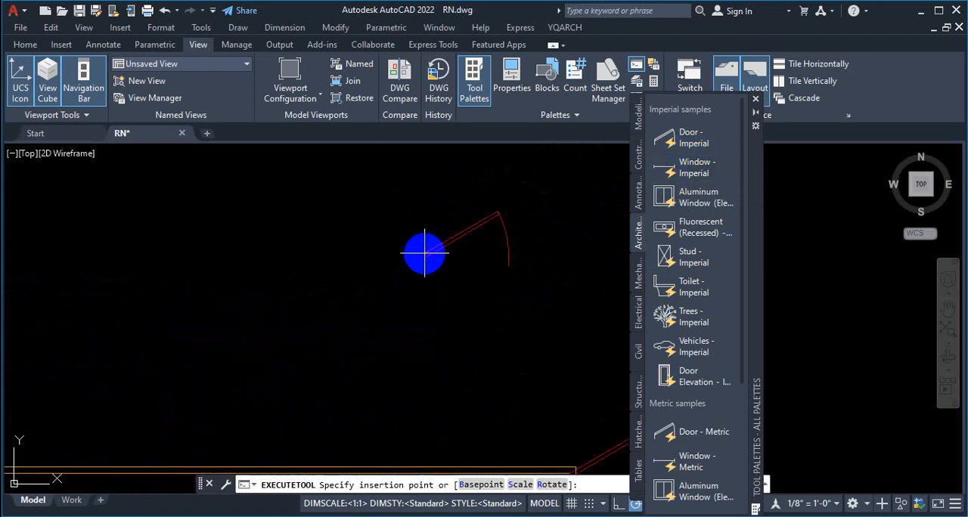
left_click(360, 306)
scroll(567, 310, "down", 2)
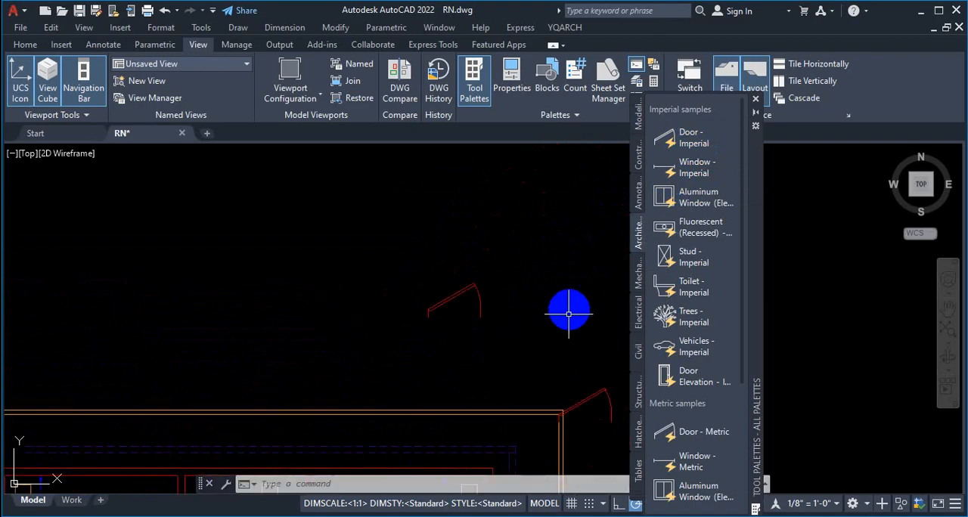
scroll(489, 320, "up", 4)
scroll(525, 310, "up", 3)
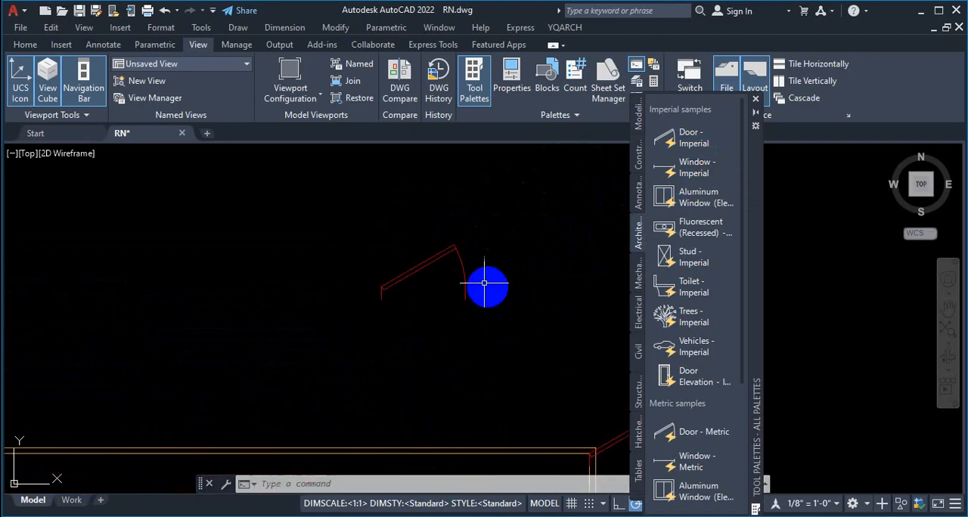
scroll(486, 283, "down", 3)
Step: Select the door block above the plan and flip the side it is hung on so its hinge is at the right
left_click(434, 250)
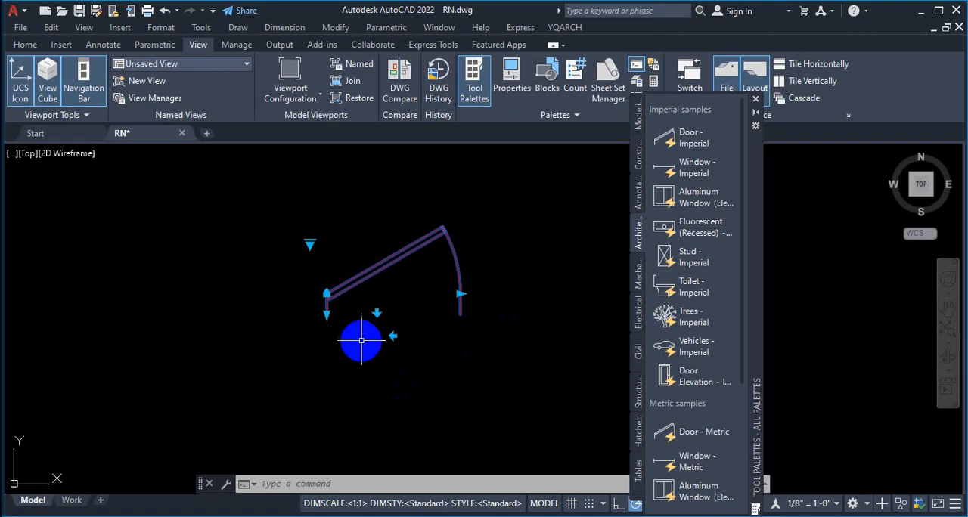
scroll(364, 340, "up", 2)
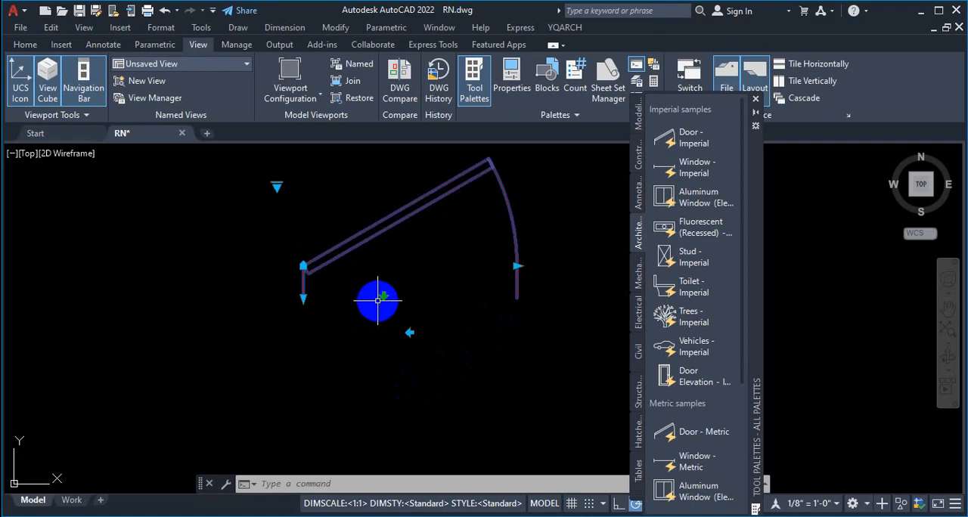
scroll(345, 332, "down", 2)
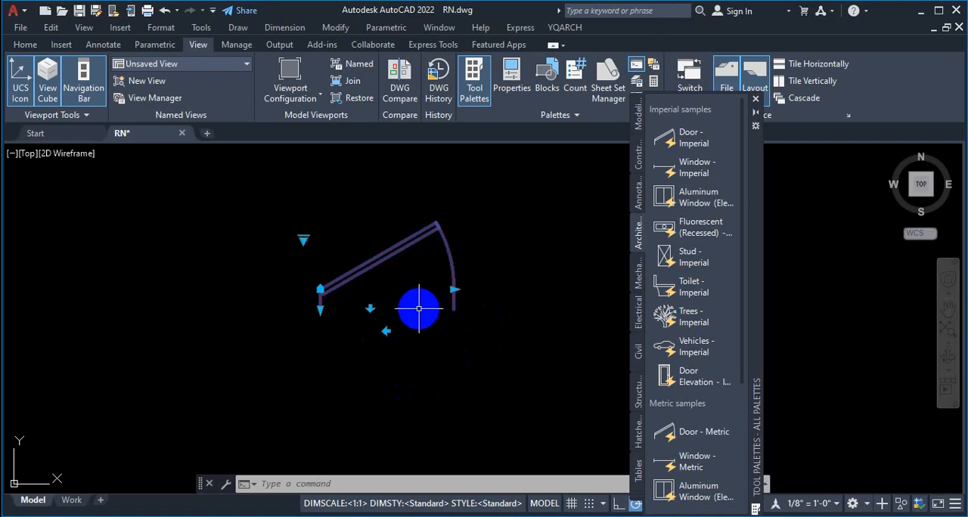
key("ctrl+1")
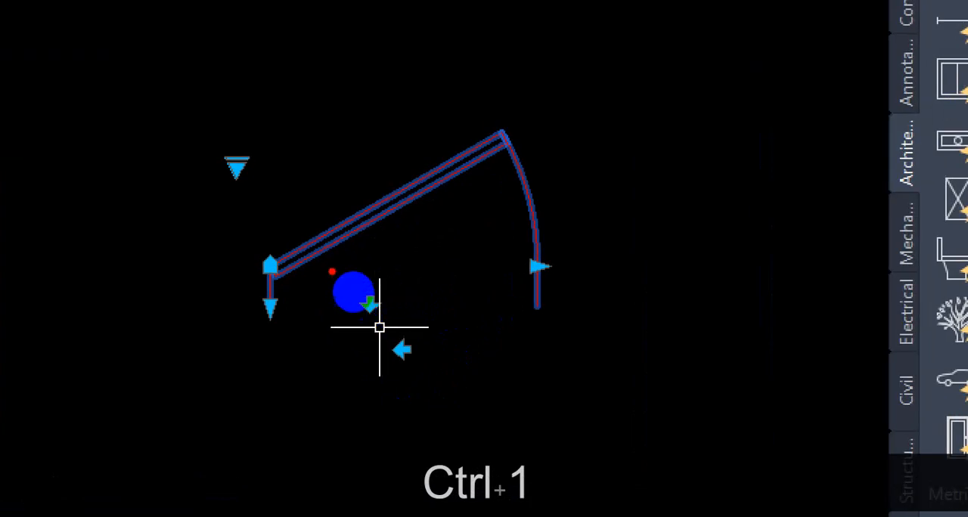
mouse_move(260, 274)
left_mouse_down()
mouse_move(500, 272)
mouse_move(443, 91)
mouse_move(323, 35)
left_mouse_up()
key("Escape")
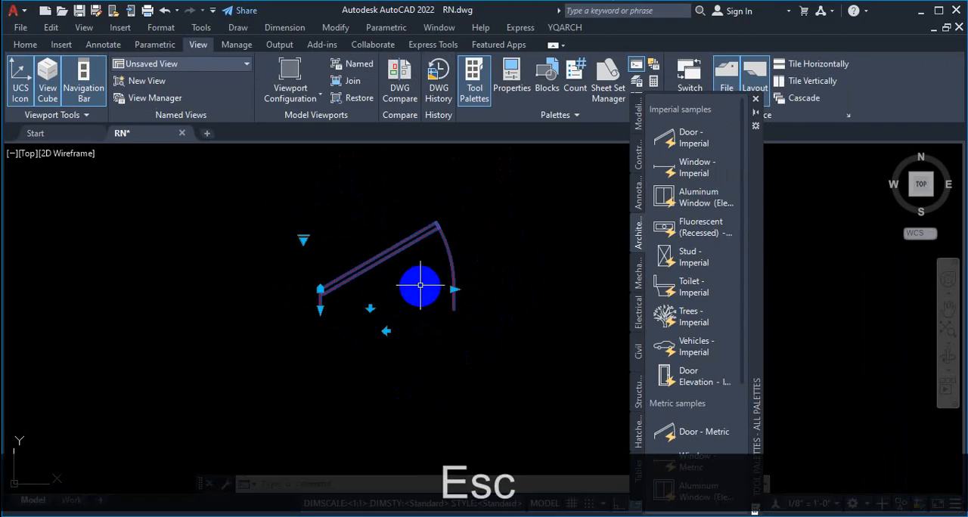
left_click(387, 331)
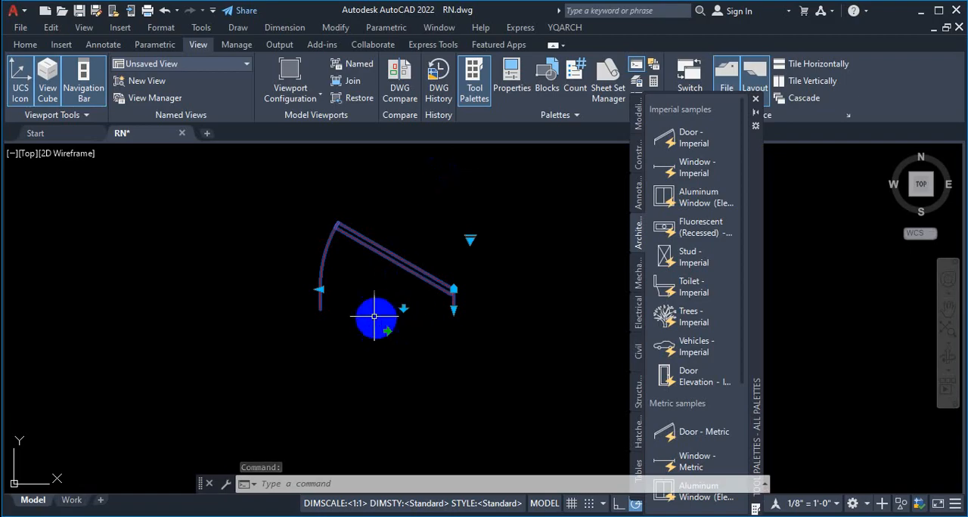
key("ctrl+1")
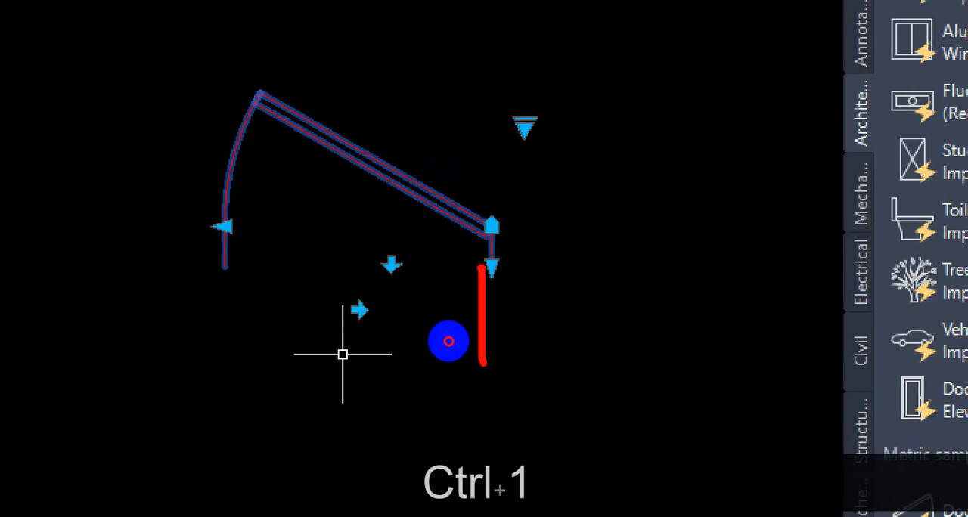
left_click_drag(484, 363, 488, 390)
mouse_move(266, 305)
left_mouse_down()
mouse_move(435, 446)
mouse_move(574, 440)
left_mouse_up()
left_click_drag(302, 296, 464, 293)
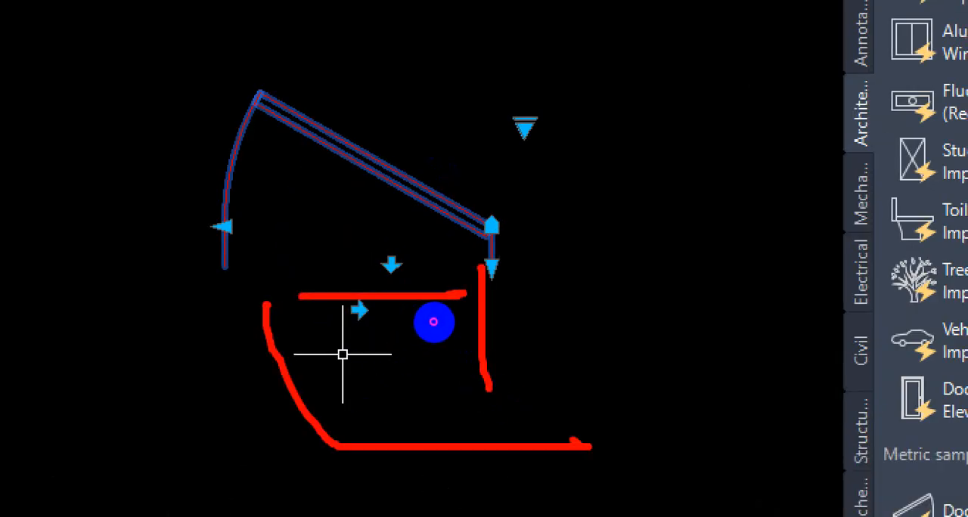
left_click_drag(386, 165, 426, 371)
left_click_drag(505, 303, 363, 354)
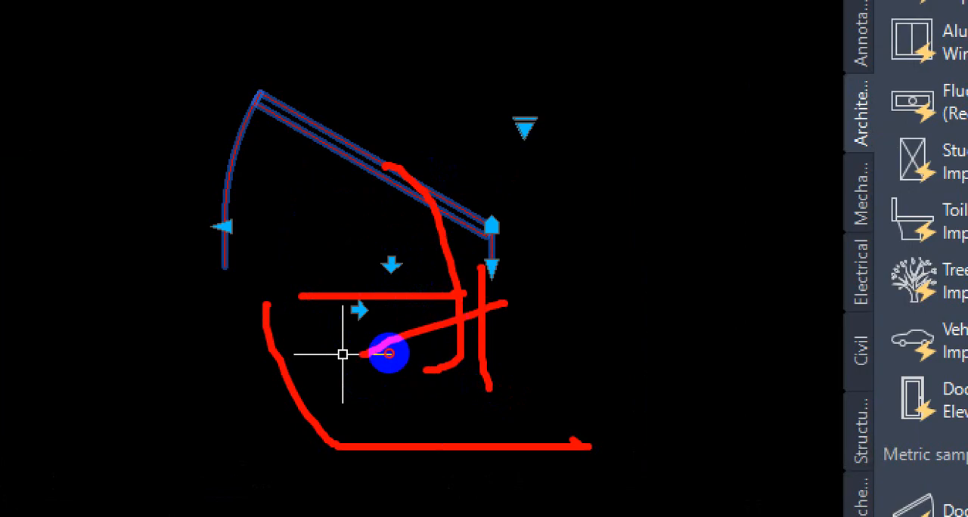
key("Escape")
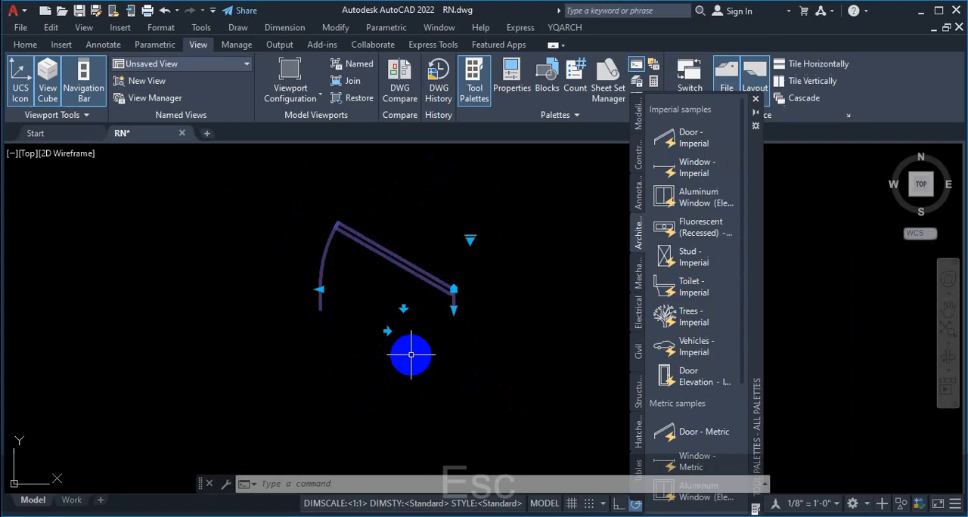
Step: Flip the selected door's swing direction downward and flip it back upward
left_click(403, 307)
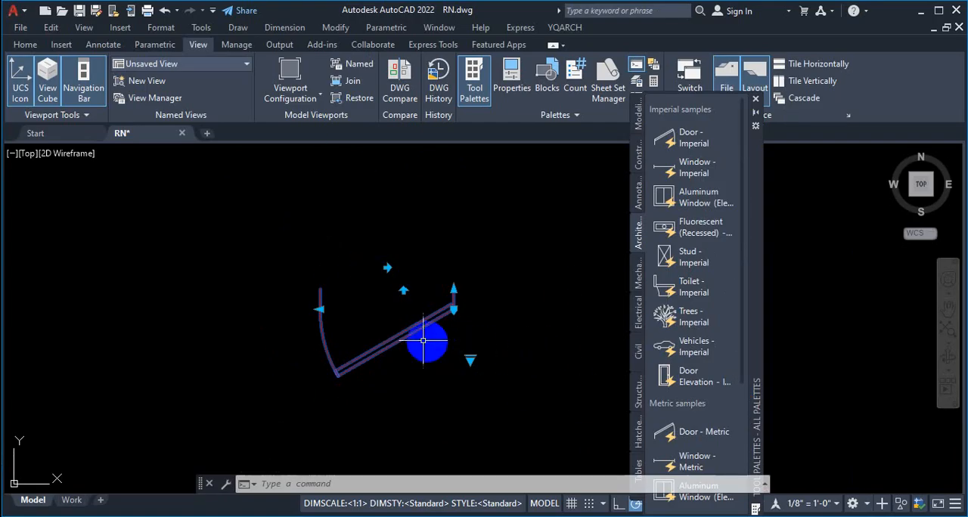
left_click(402, 289)
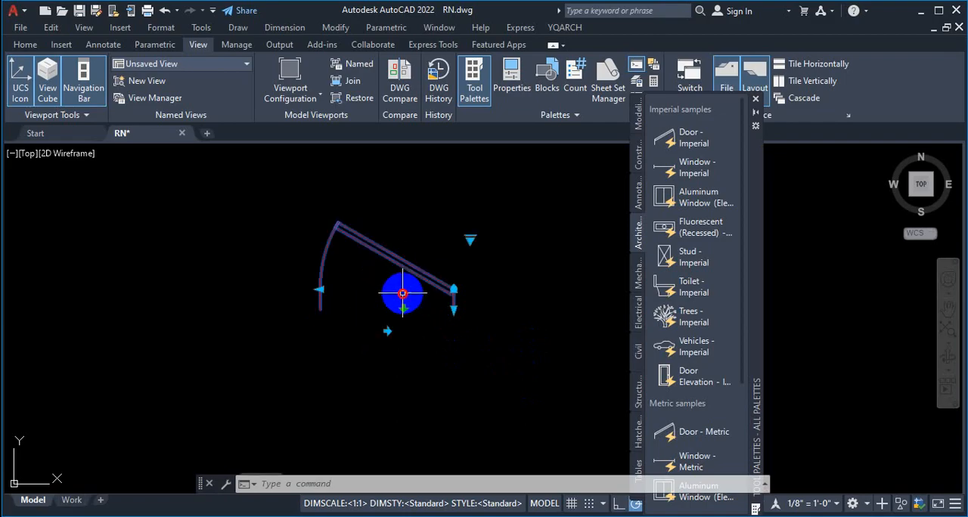
mouse_move(320, 290)
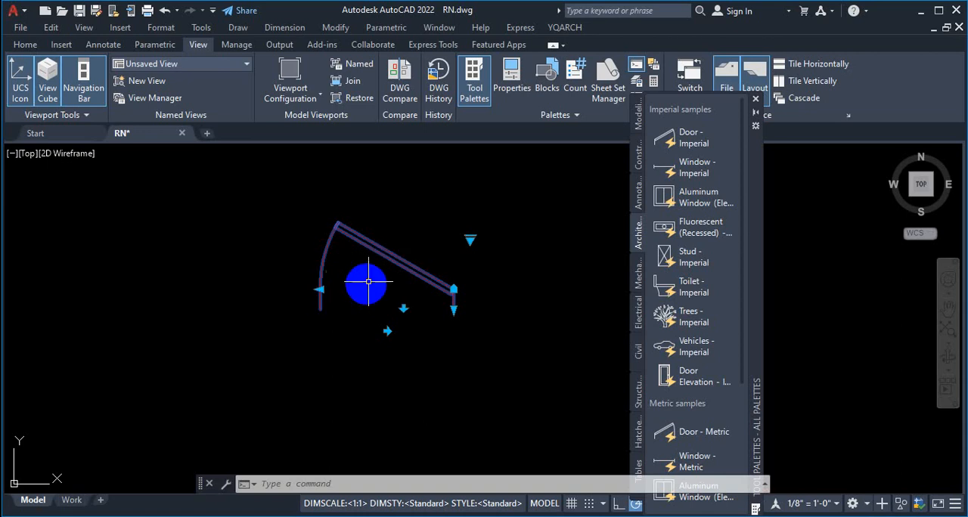
left_click(321, 289)
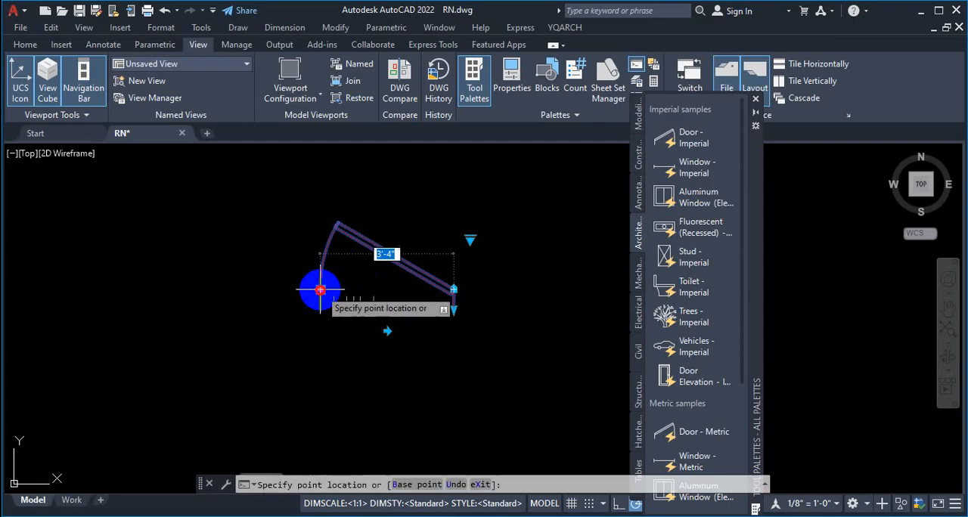
scroll(310, 302, "up", 5)
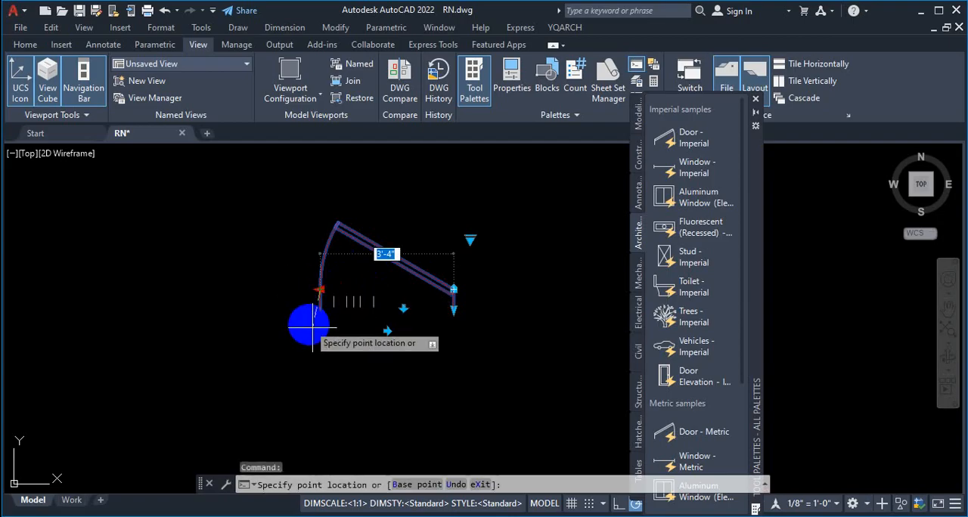
scroll(302, 291, "down", 6)
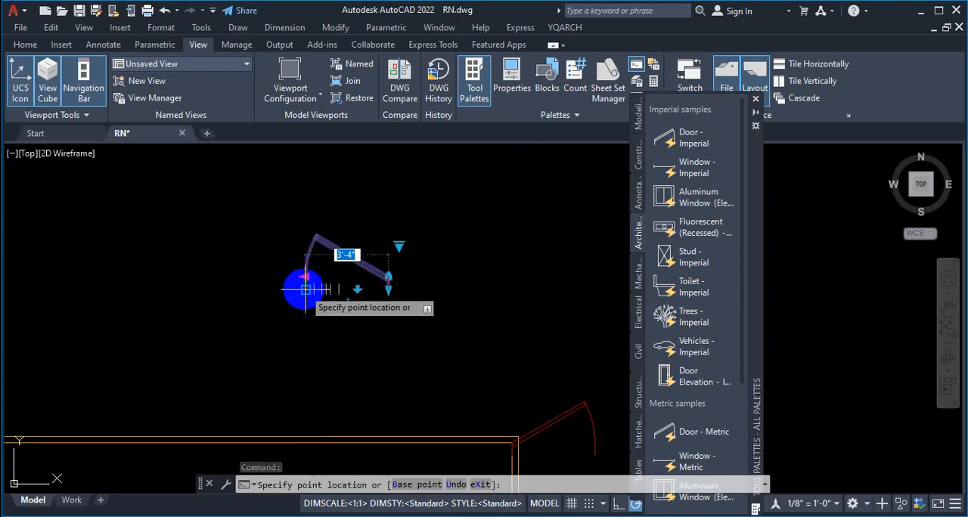
scroll(304, 288, "up", 6)
scroll(301, 260, "down", 4)
scroll(302, 254, "up", 6)
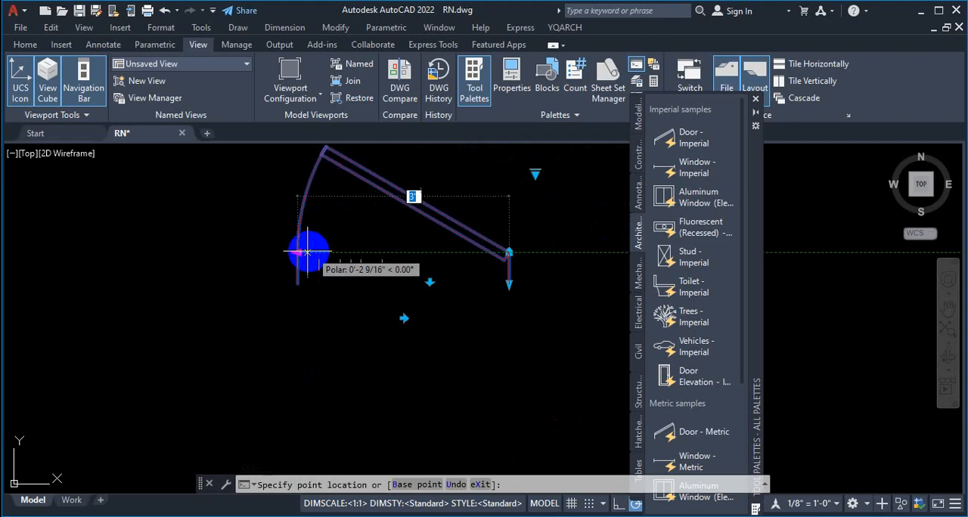
scroll(300, 258, "down", 3)
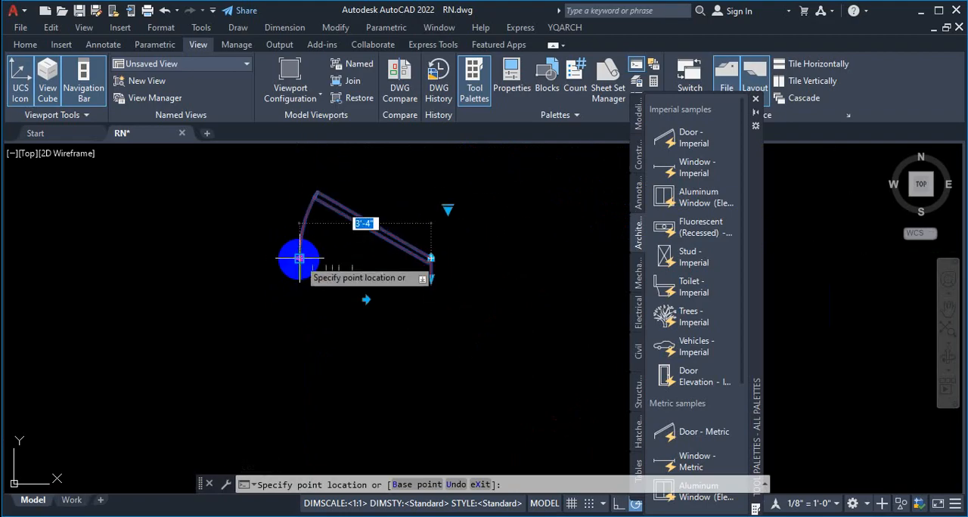
scroll(299, 259, "up", 2)
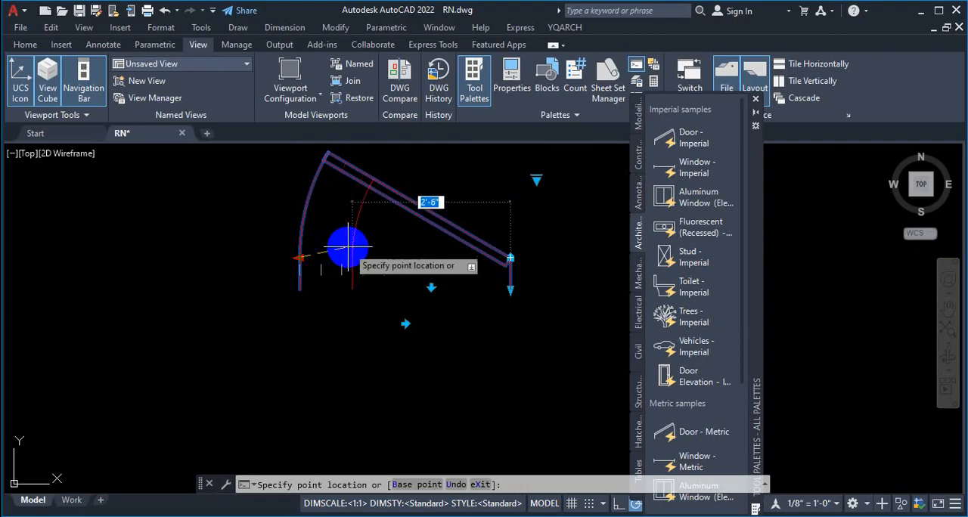
scroll(348, 246, "up", 2)
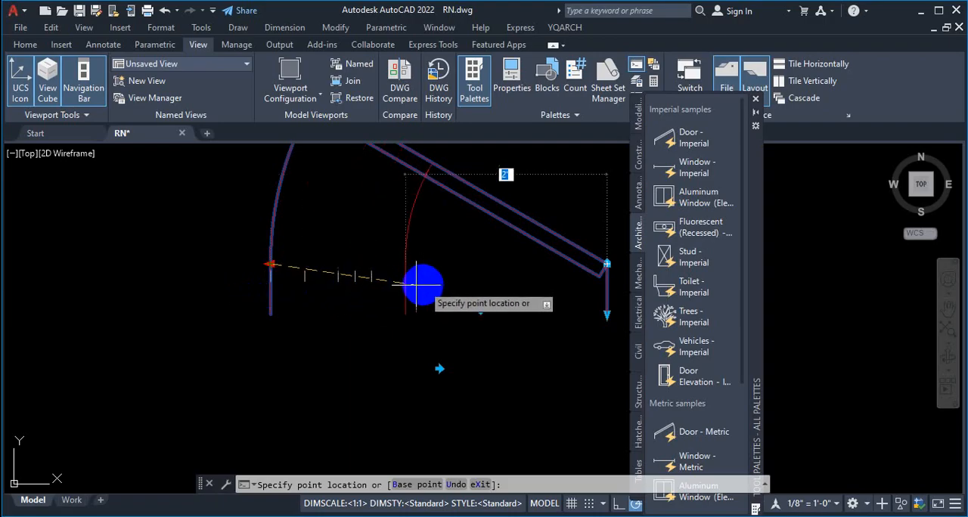
key("Escape")
scroll(344, 282, "down", 3)
scroll(346, 282, "down", 6)
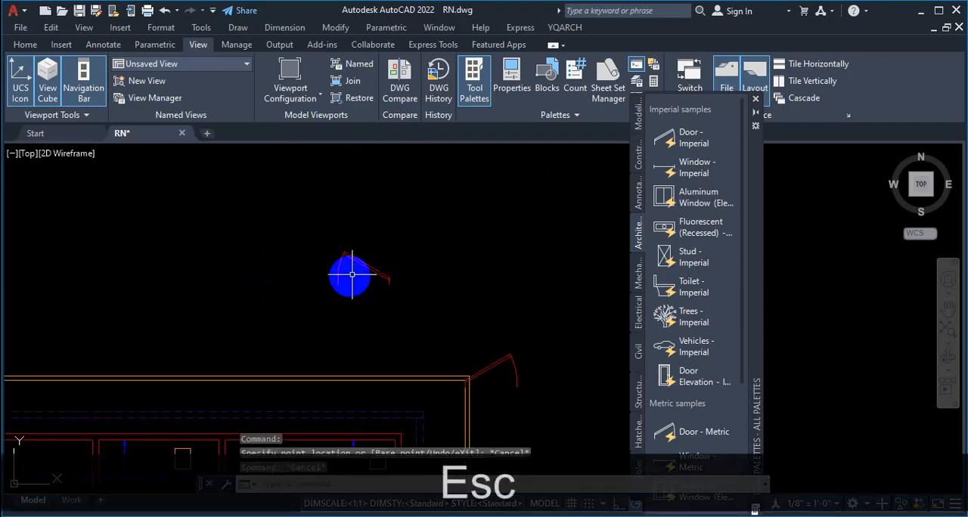
Step: Remove the double door from the wall above the living area with the EW command, closing the wall opening
scroll(413, 260, "up", 2)
scroll(412, 260, "up", 8)
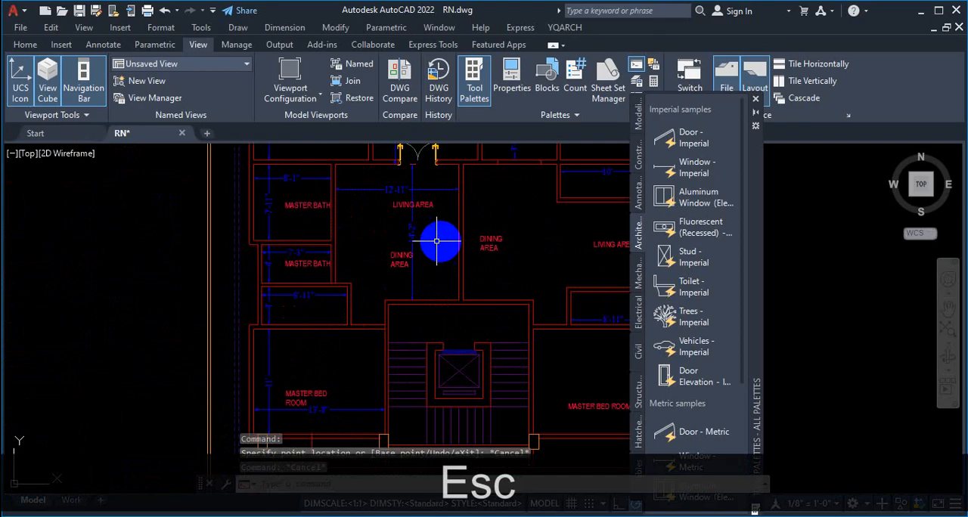
type("ew")
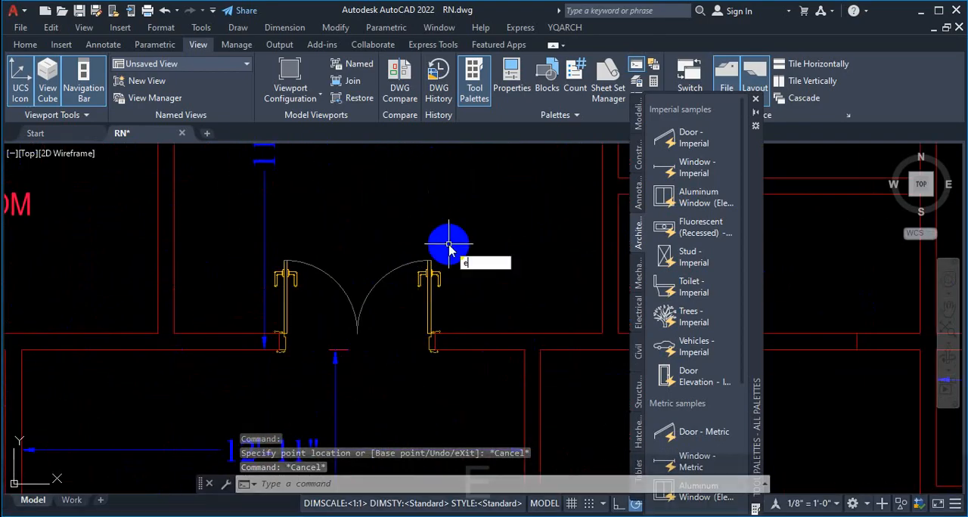
key("space")
left_click(432, 239)
key("space")
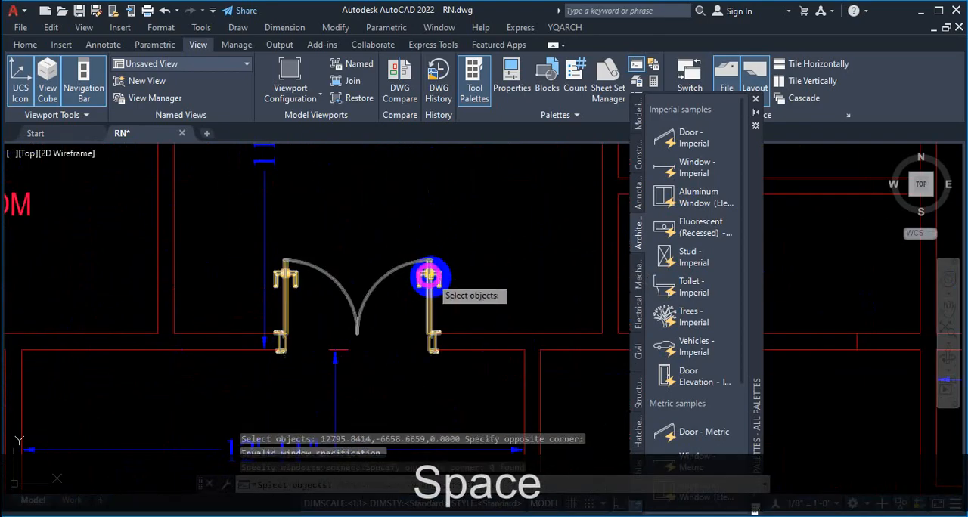
key("Escape")
type("ew")
key("space")
left_click(433, 275)
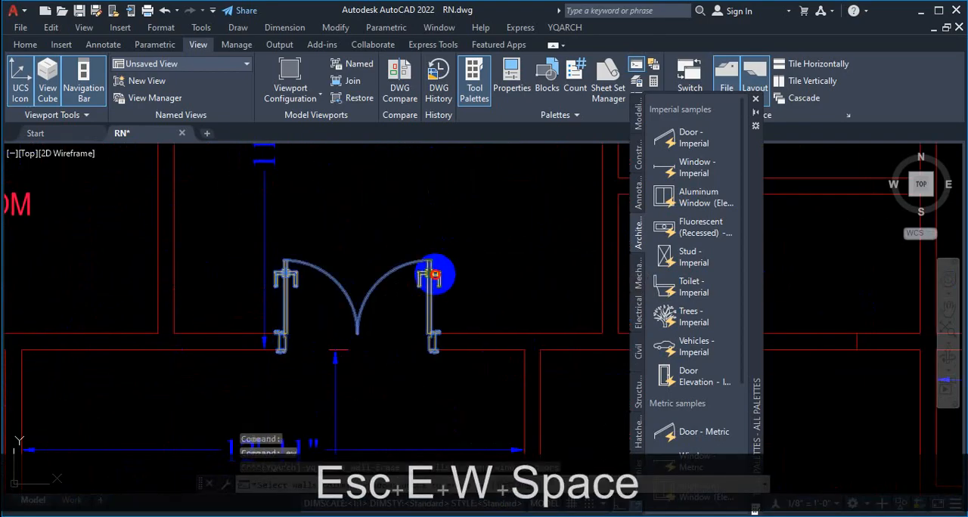
key("space")
scroll(432, 264, "down", 8)
scroll(527, 252, "up", 2)
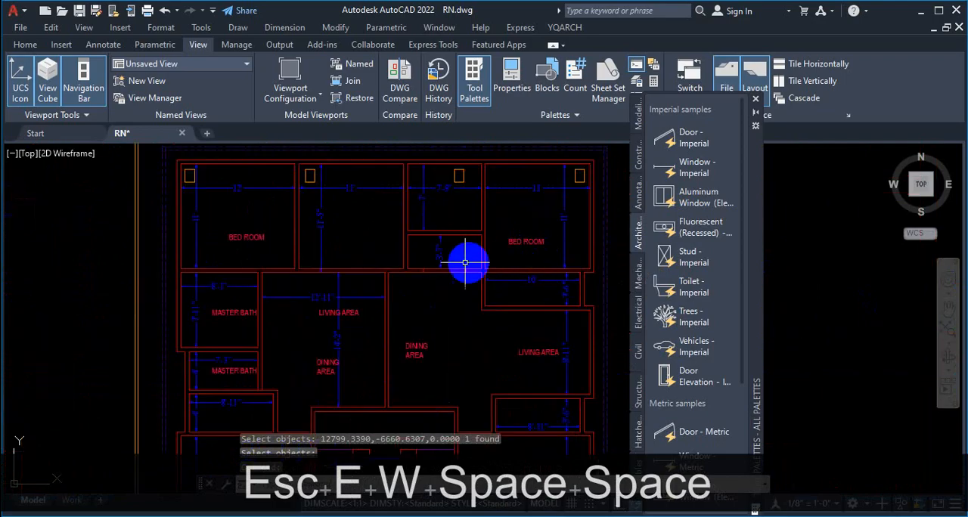
scroll(471, 261, "down", 5)
scroll(479, 315, "up", 8)
scroll(382, 249, "up", 2)
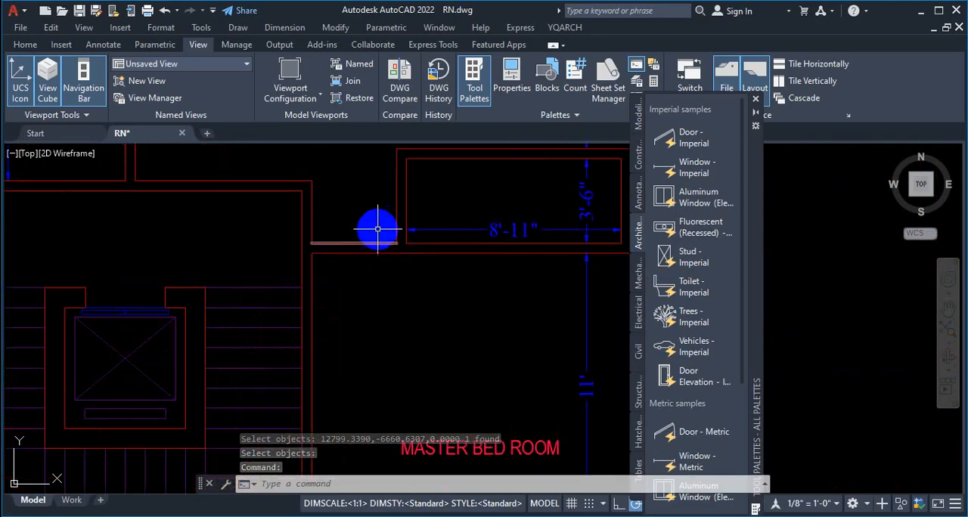
scroll(363, 246, "up", 3)
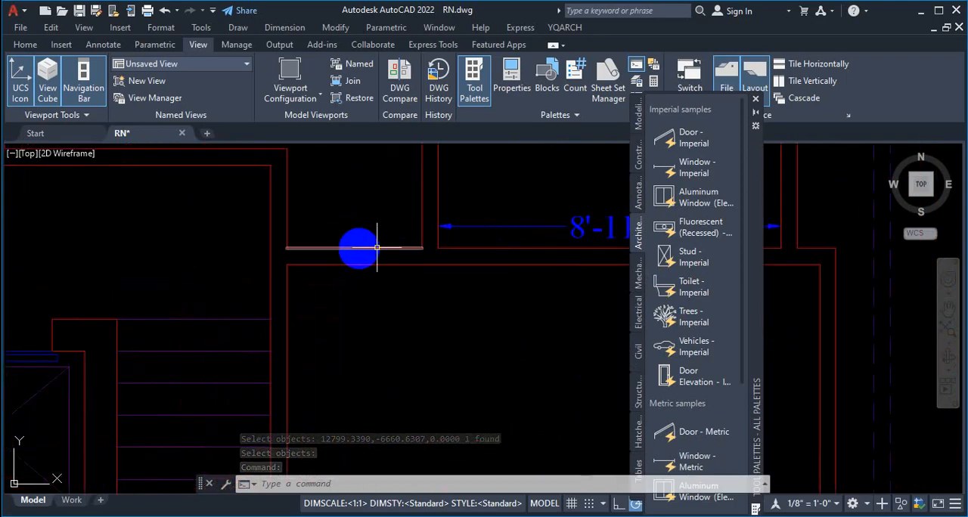
left_click(25, 44)
left_click(312, 75)
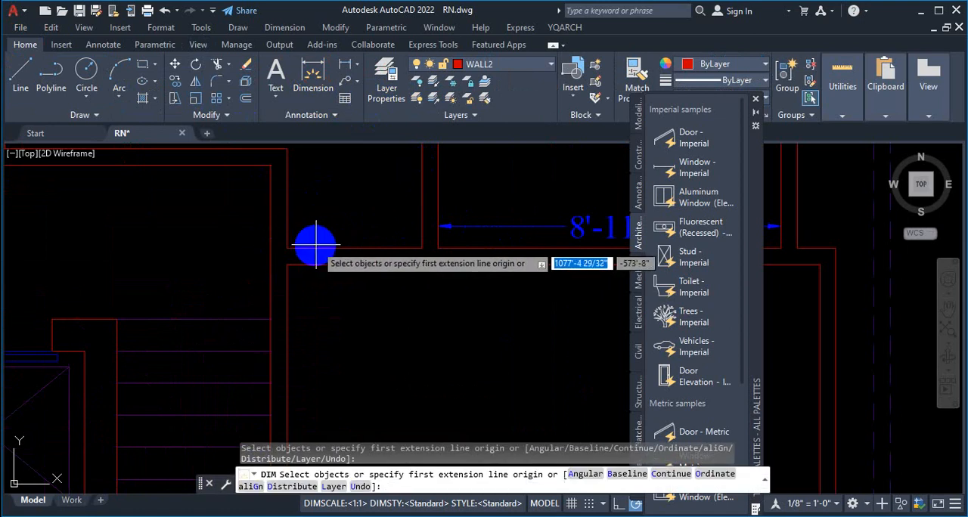
key("Return")
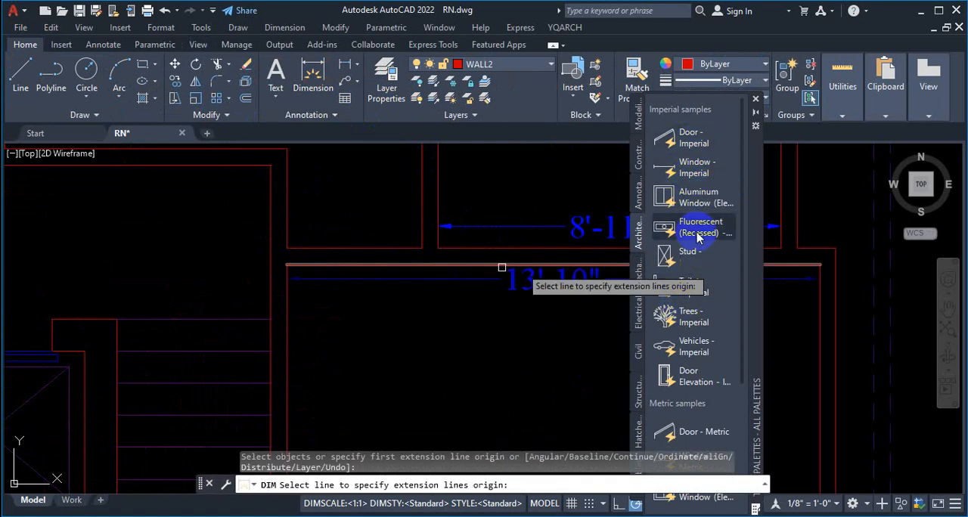
Step: Try to insert a Door - Imperial block at the wall corner above the master bedroom beside the staircase
left_click(694, 142)
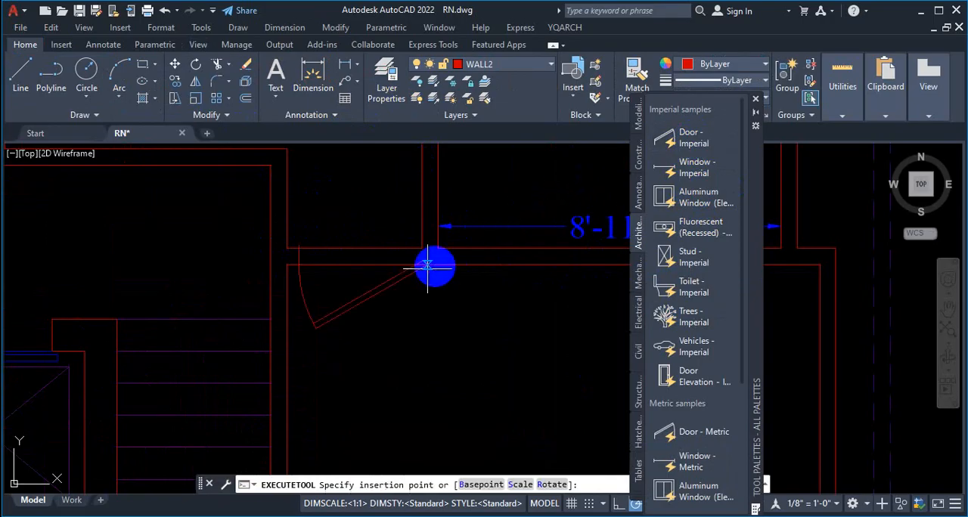
scroll(328, 270, "up", 2)
scroll(237, 216, "down", 2)
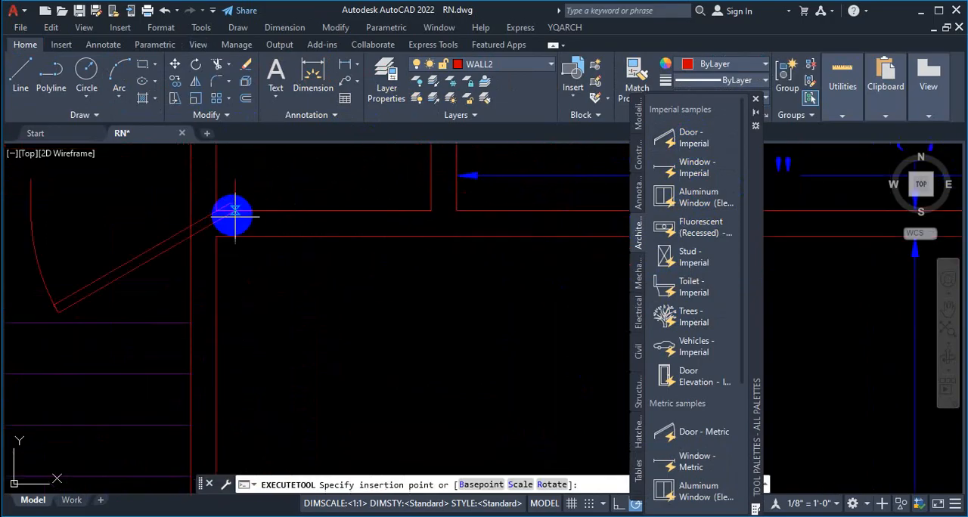
scroll(255, 242, "down", 1)
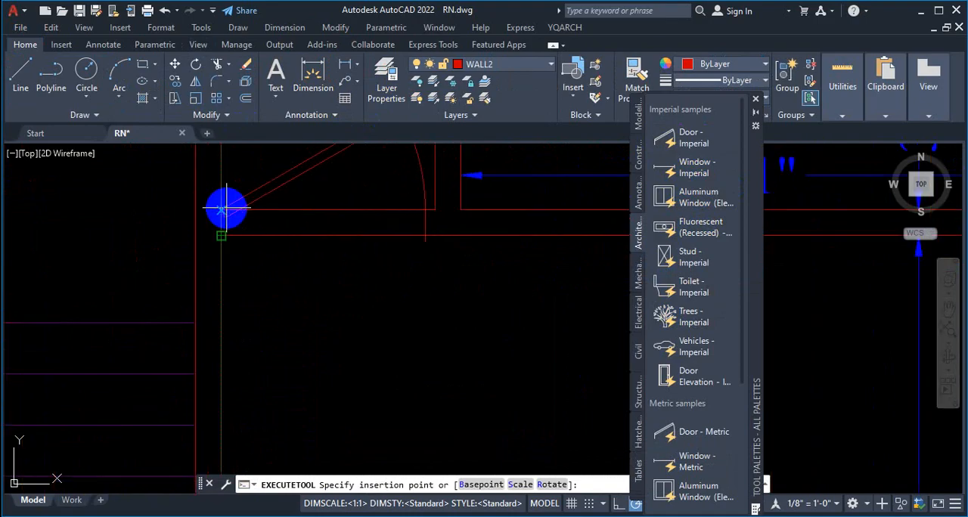
scroll(288, 265, "down", 1)
scroll(302, 289, "up", 3)
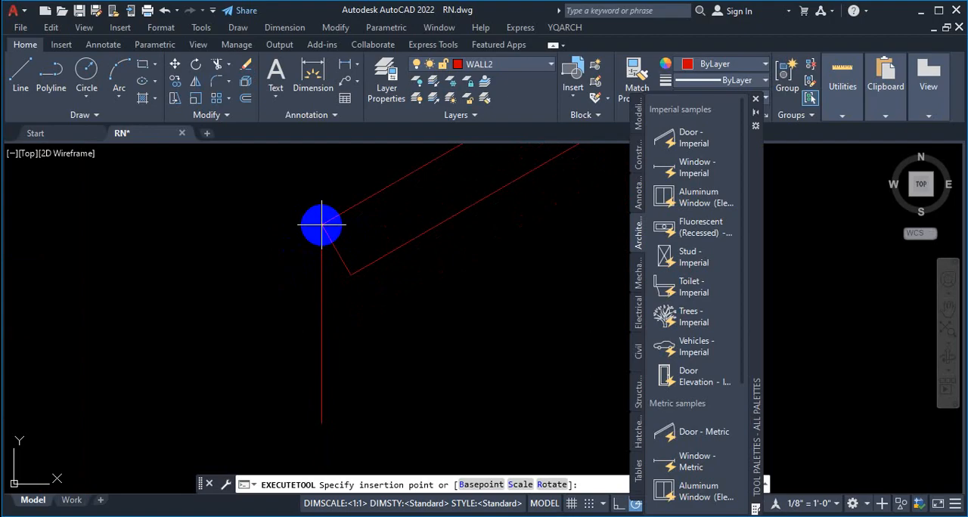
key("ctrl+1")
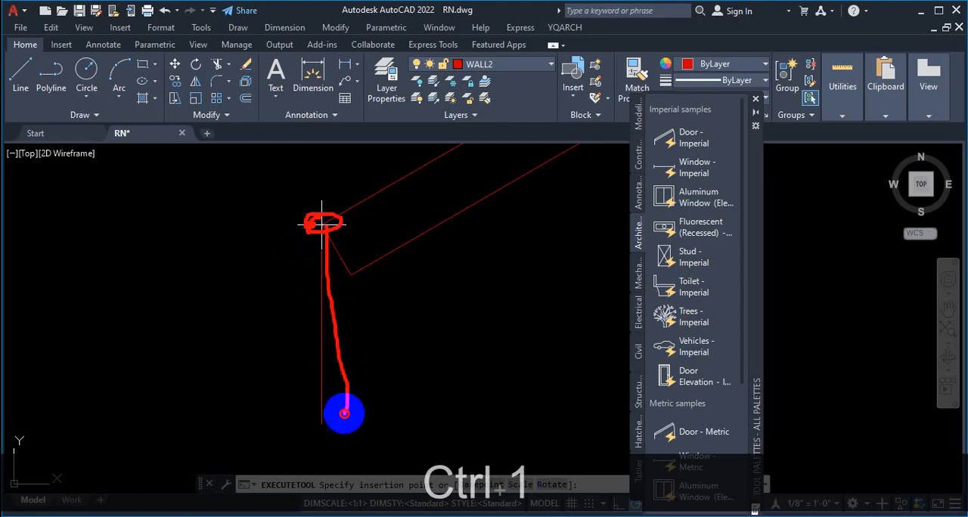
scroll(329, 405, "down", 10)
key("Escape")
key("Escape")
scroll(359, 356, "up", 10)
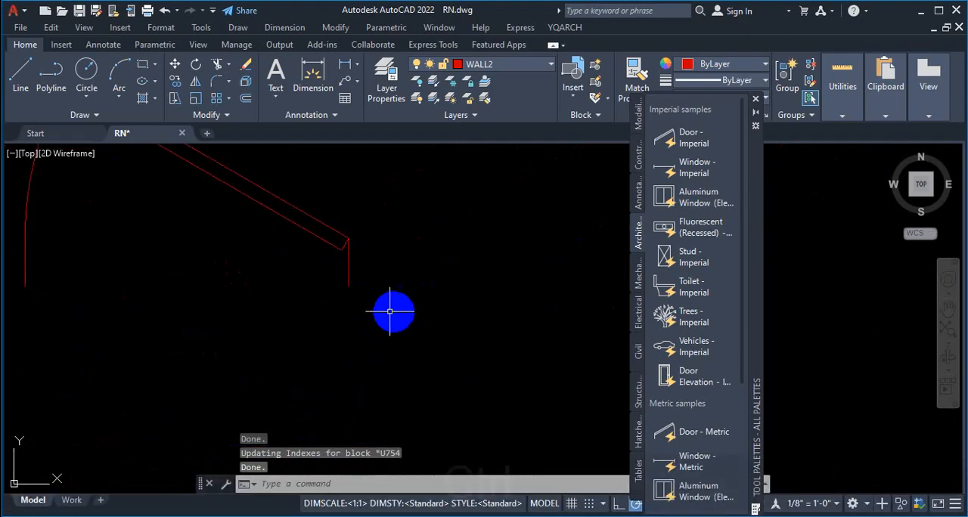
key("ctrl+1")
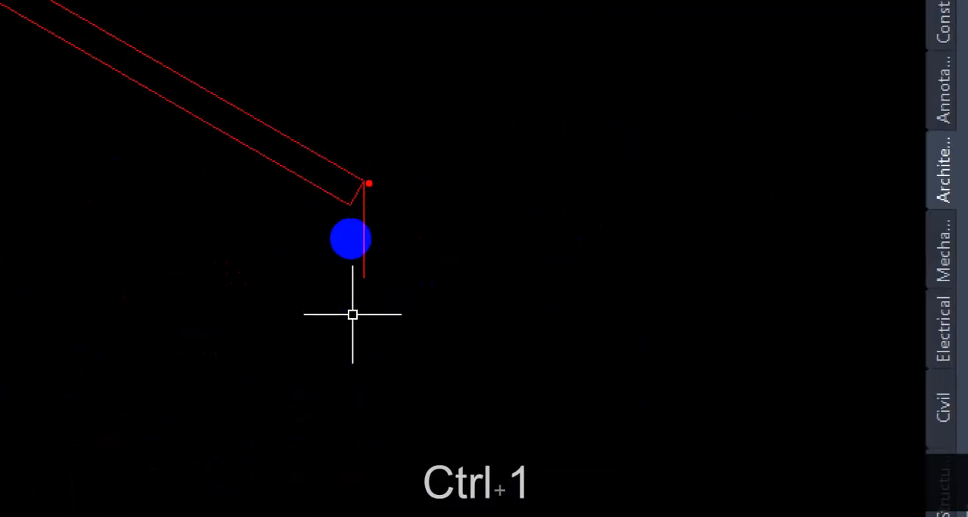
left_click_drag(369, 183, 611, 187)
left_click_drag(369, 276, 630, 277)
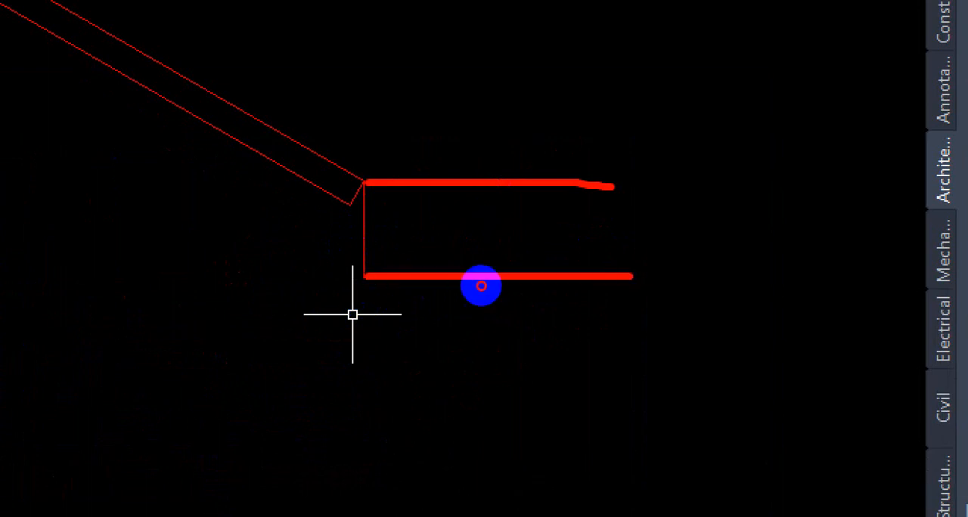
key("Escape")
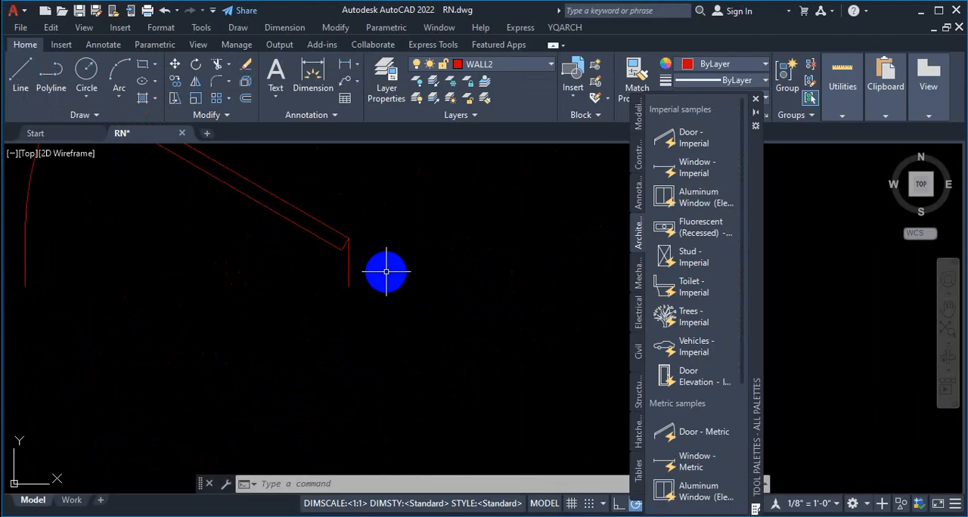
Step: Set the wall thickness of the door block above the plan to 5" with its thickness grip
left_click(339, 229)
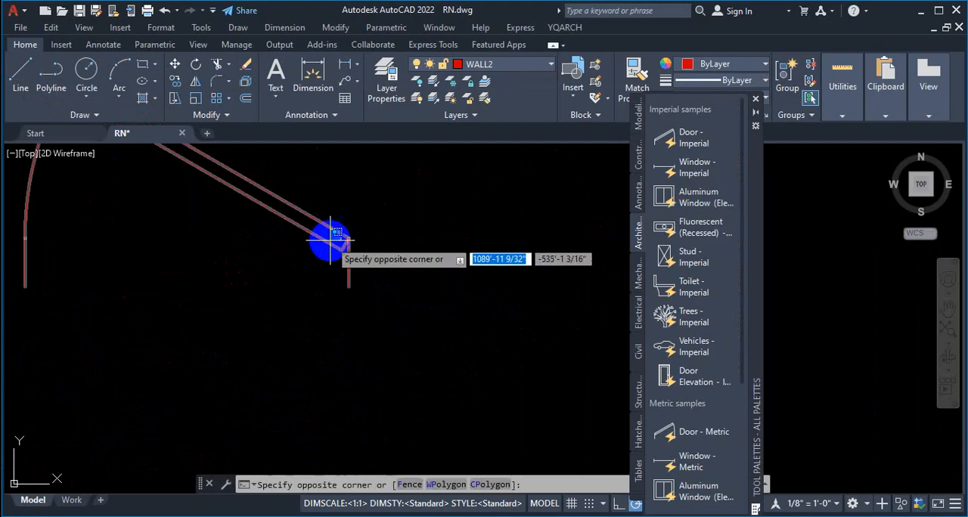
left_click(329, 239)
scroll(336, 298, "up", 4)
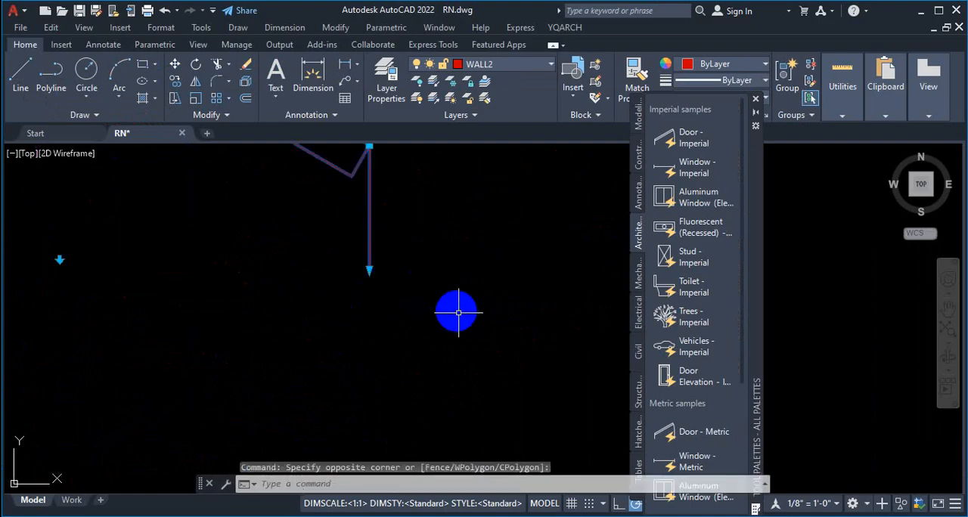
left_click(369, 269)
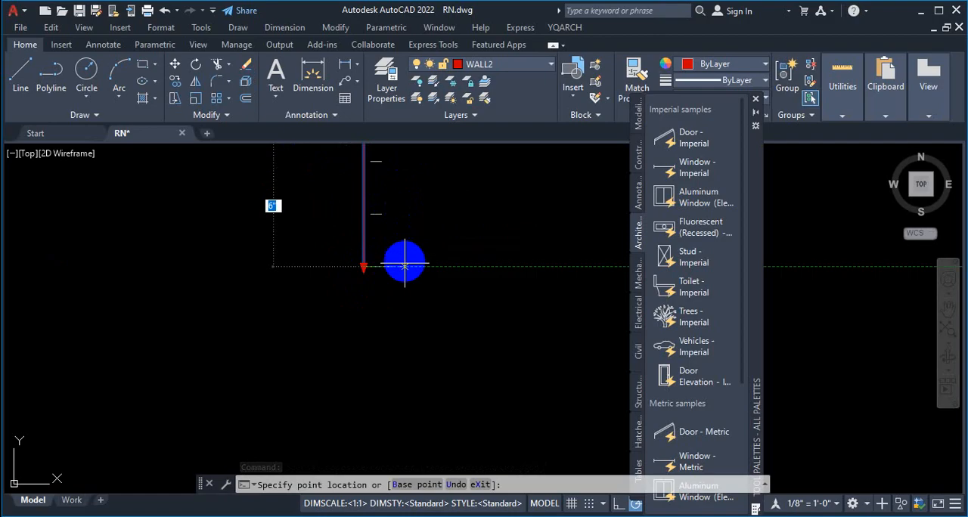
scroll(404, 266, "down", 4)
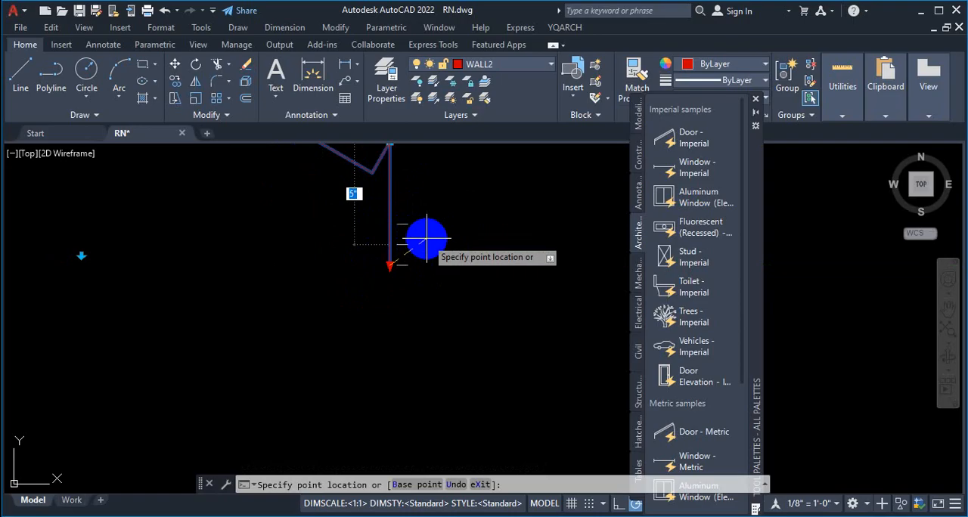
left_click(425, 238)
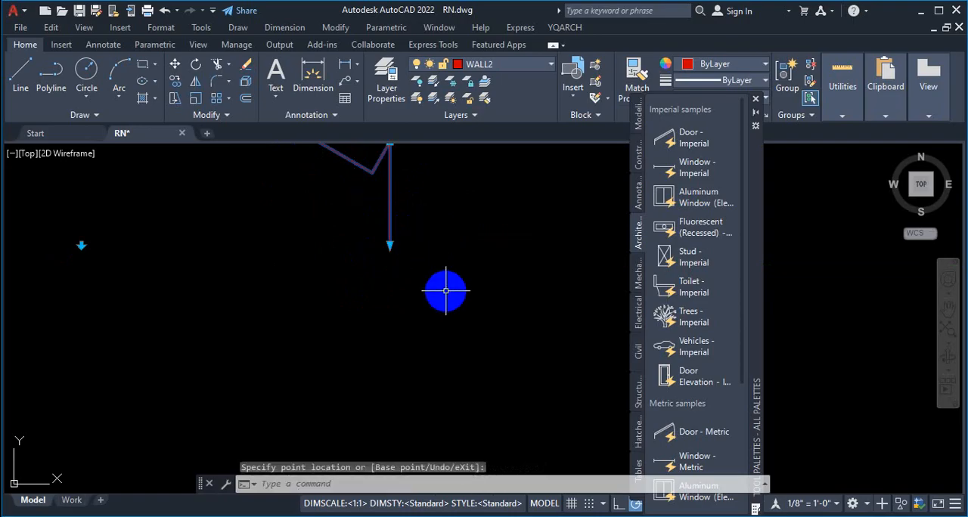
key("Escape")
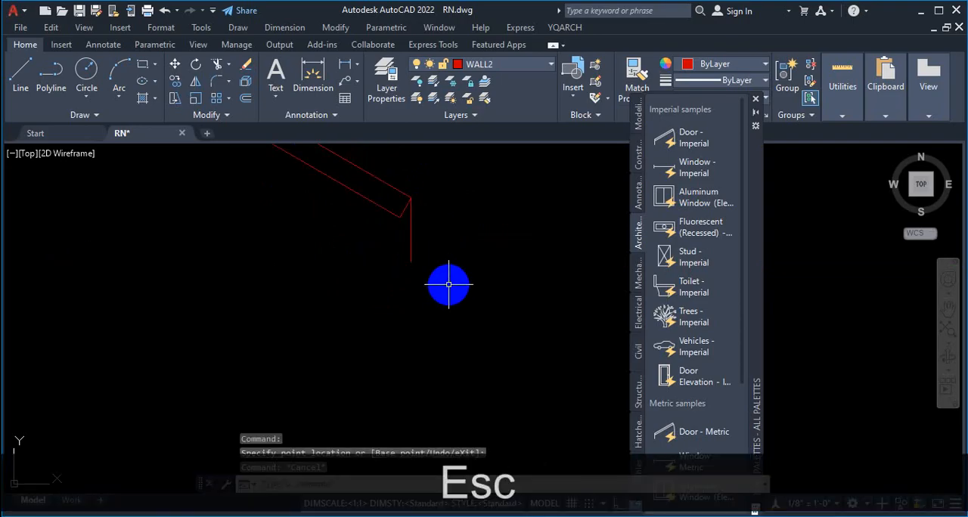
Step: Examine the wall thickness grip and its preset stops on the door block above the plan
scroll(449, 284, "down", 2)
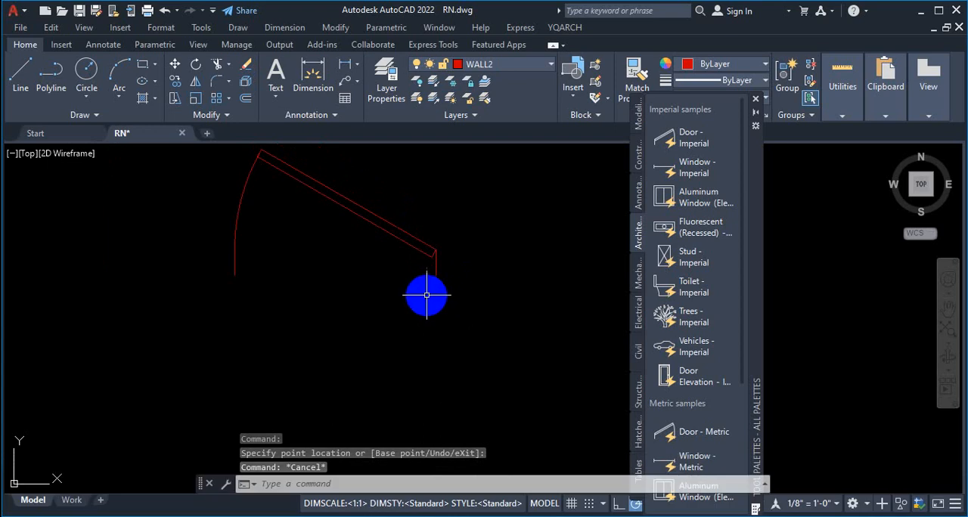
scroll(431, 297, "up", 2)
left_click(439, 300)
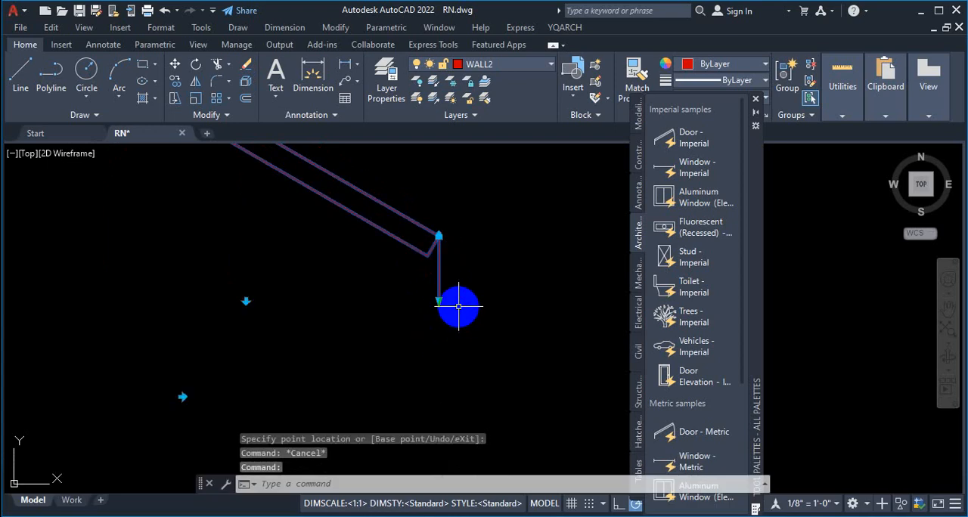
key("Escape")
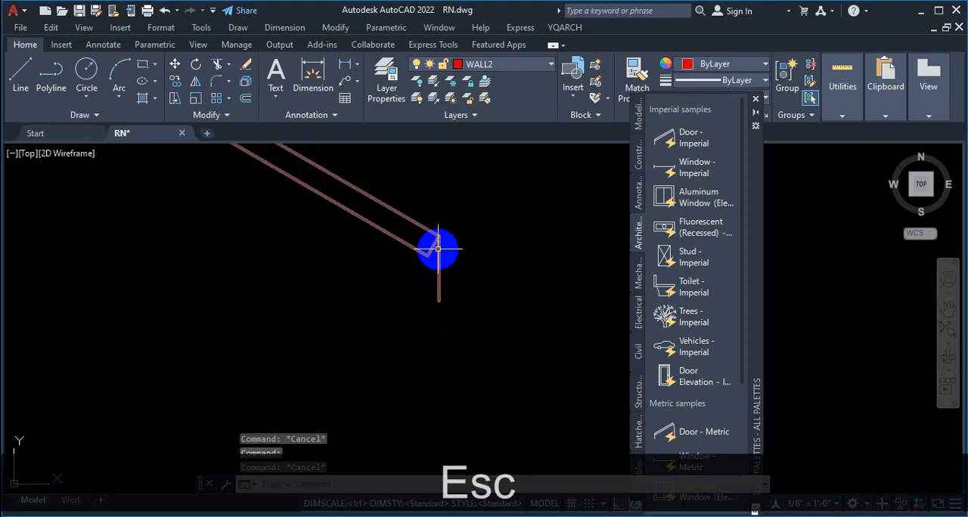
left_click(436, 243)
scroll(476, 273, "down", 5)
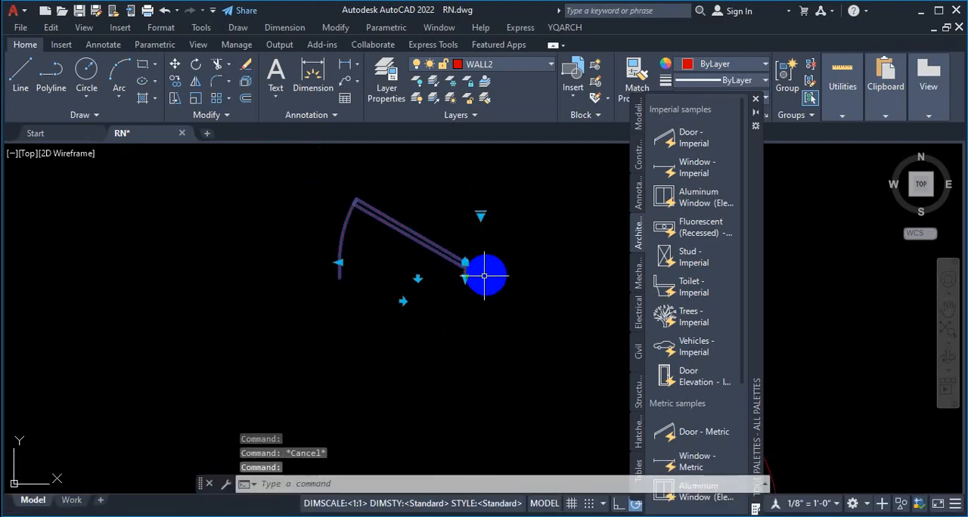
scroll(457, 285, "up", 5)
left_click(496, 265)
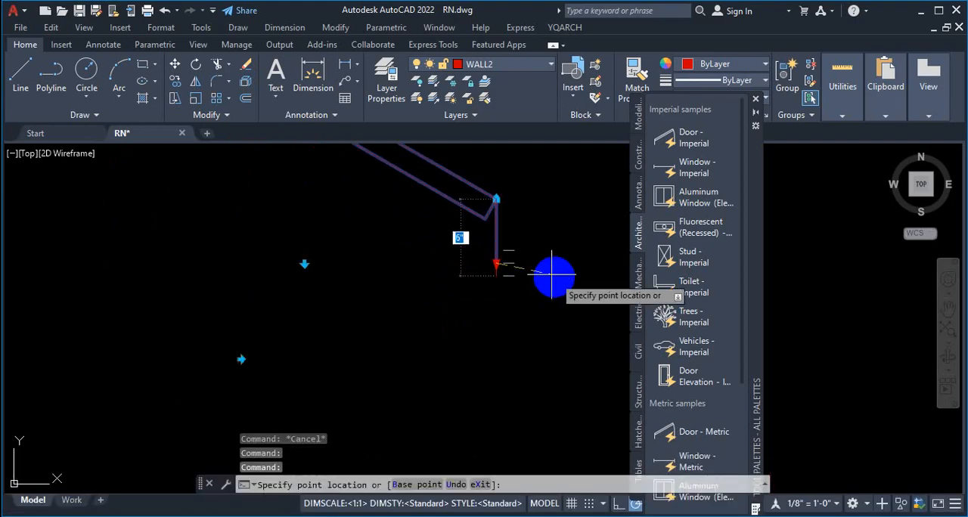
key("Escape")
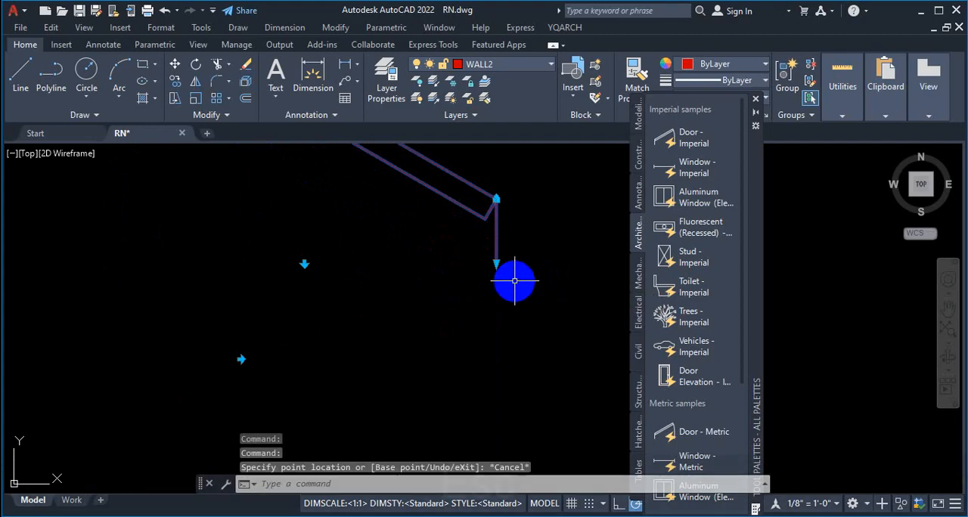
key("Escape")
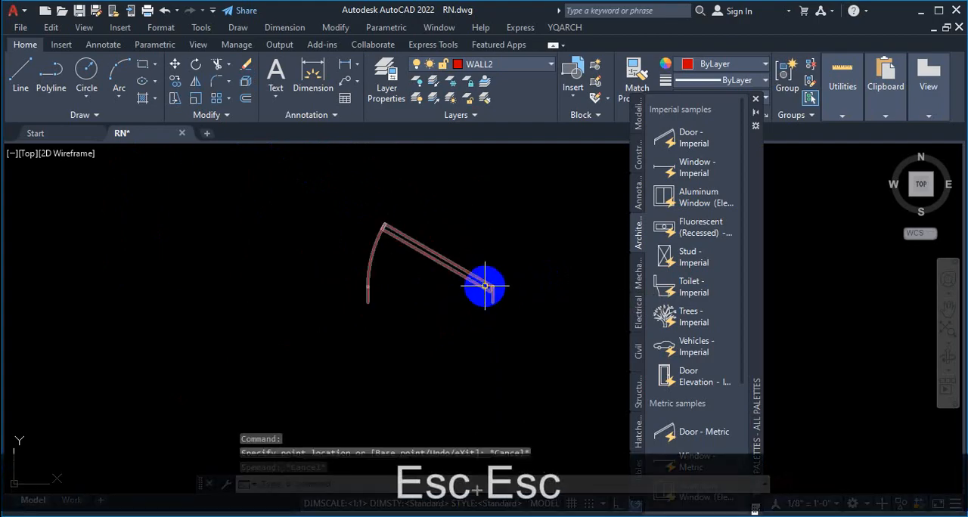
Step: Inspect the door block's parameters in the Block Editor and close it, discarding the changes
double_click(499, 291)
left_click(476, 363)
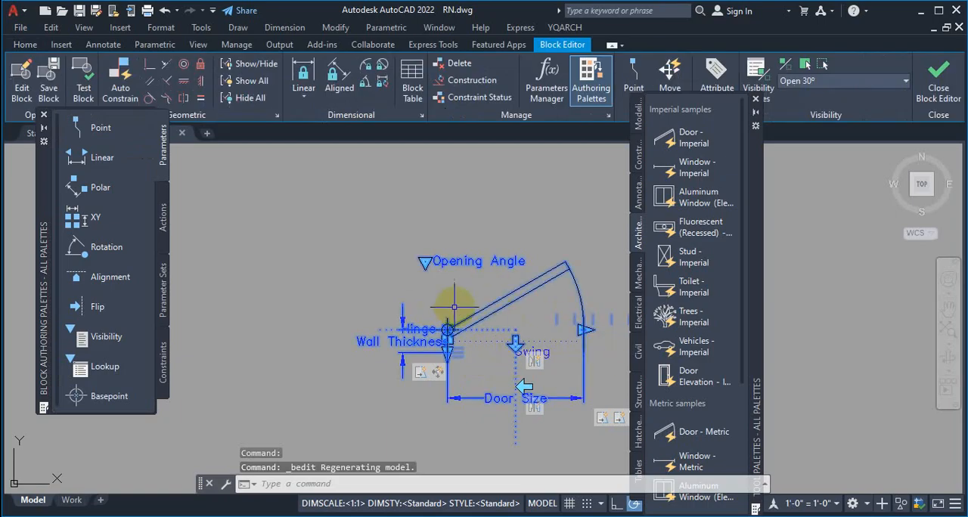
scroll(529, 400, "up", 3)
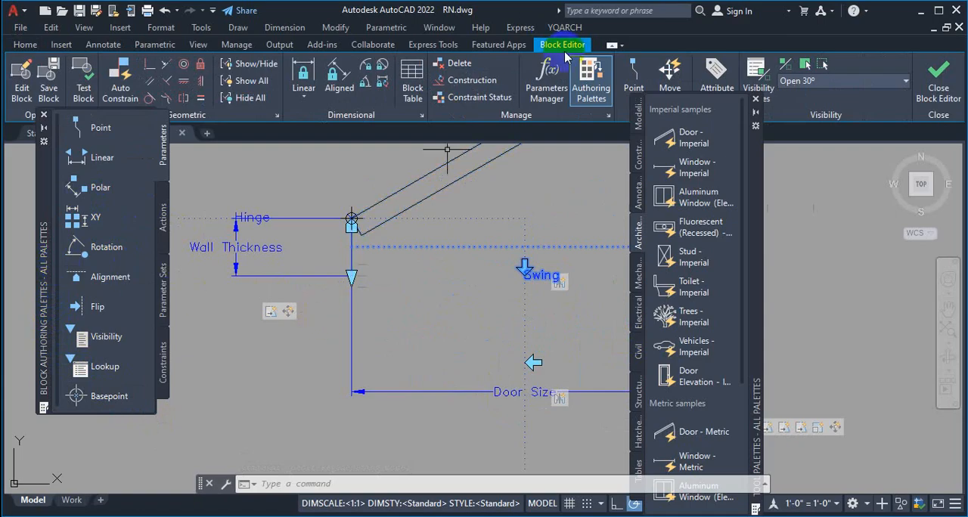
scroll(356, 309, "down", 3)
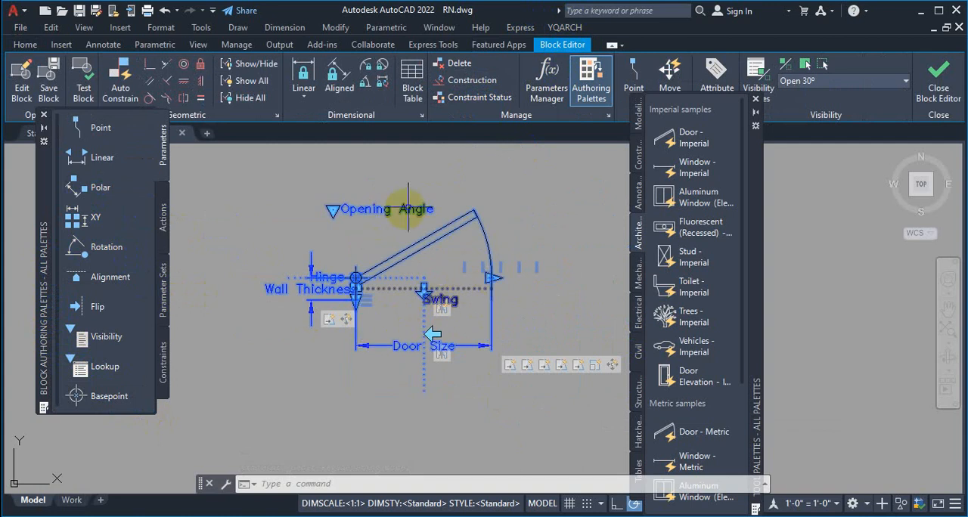
scroll(408, 208, "up", 2)
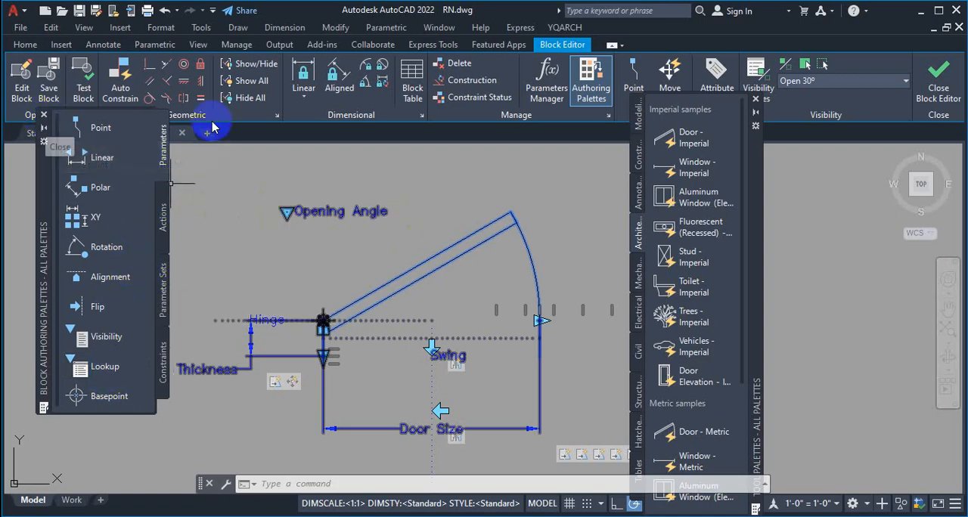
left_click(938, 89)
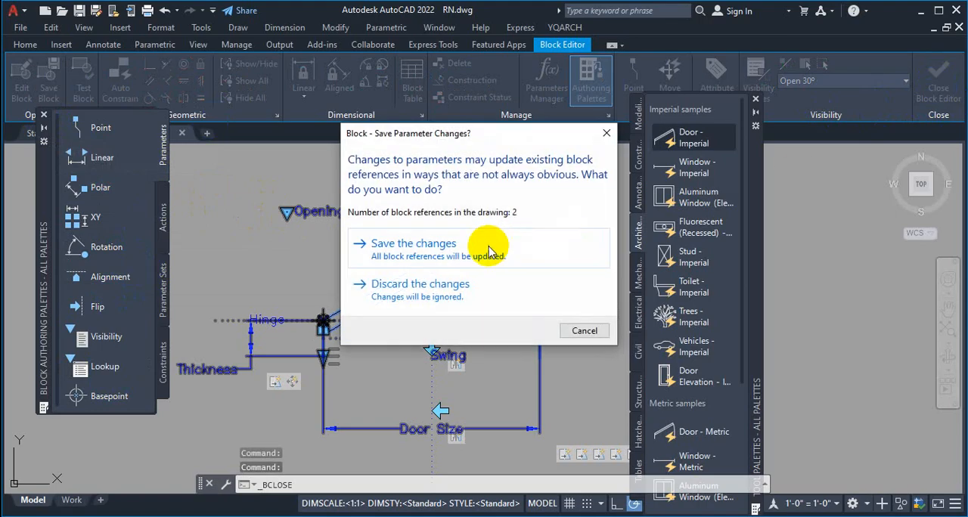
left_click(441, 294)
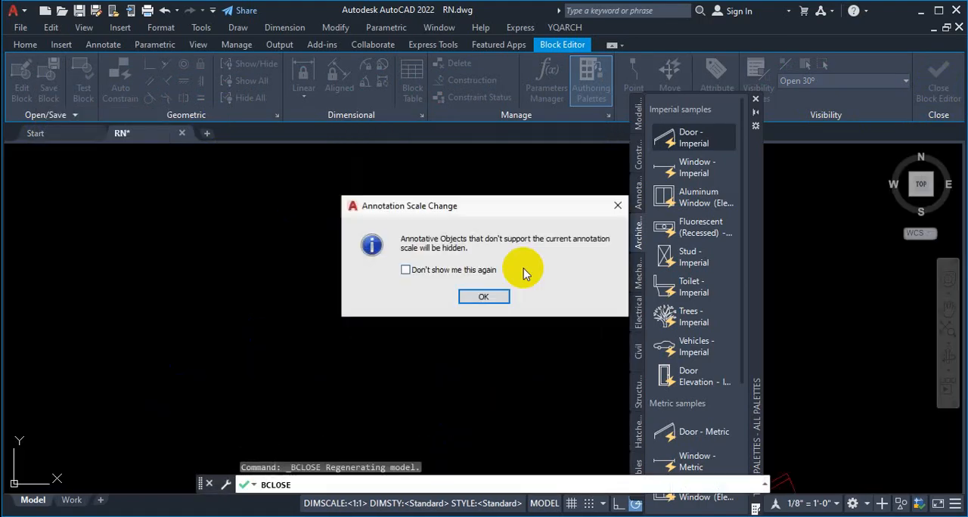
left_click(617, 208)
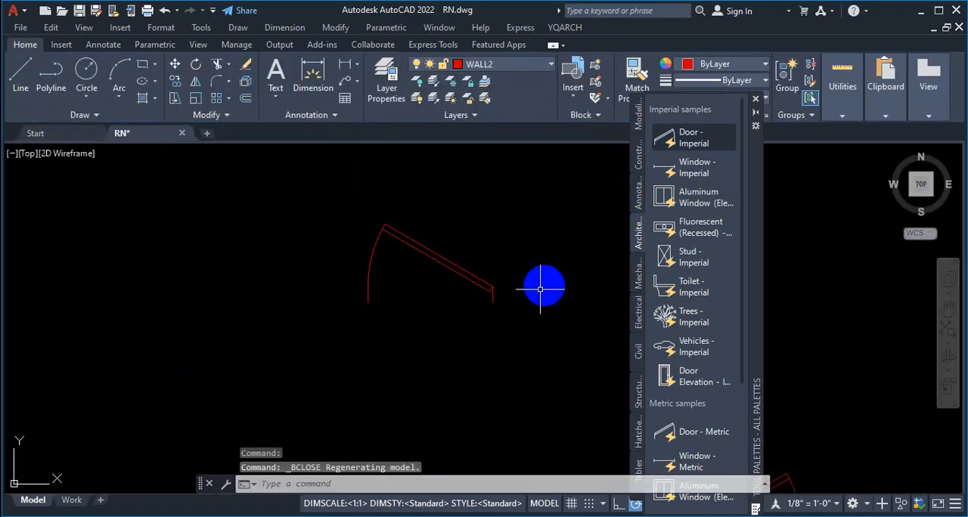
key("Escape")
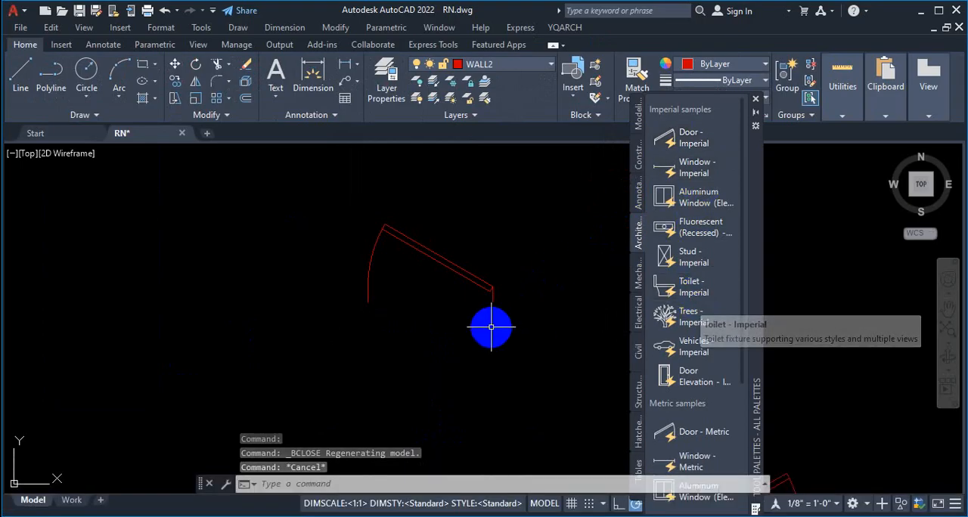
Step: Insert a Door - Imperial block at the wall corner beside the staircase, snapping to the upper wall line's endpoint
scroll(545, 294, "down", 2)
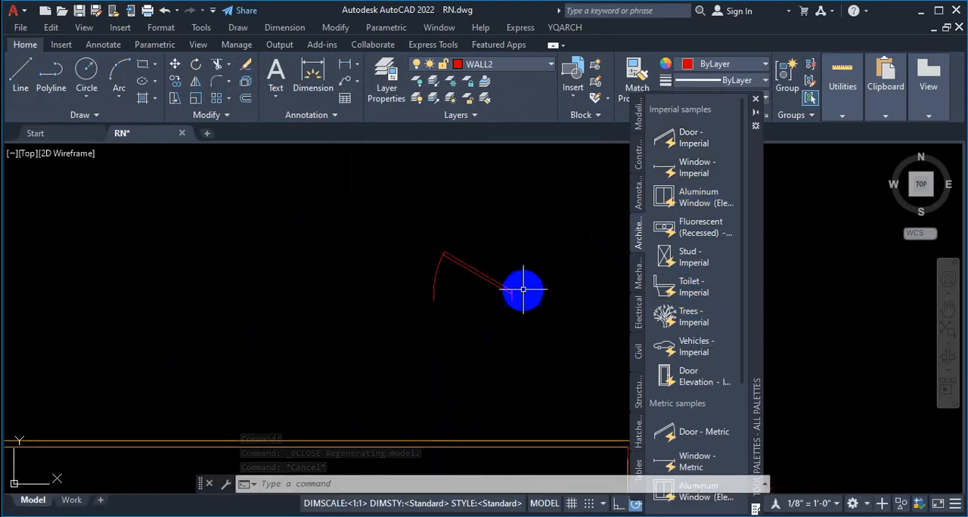
scroll(523, 288, "up", 5)
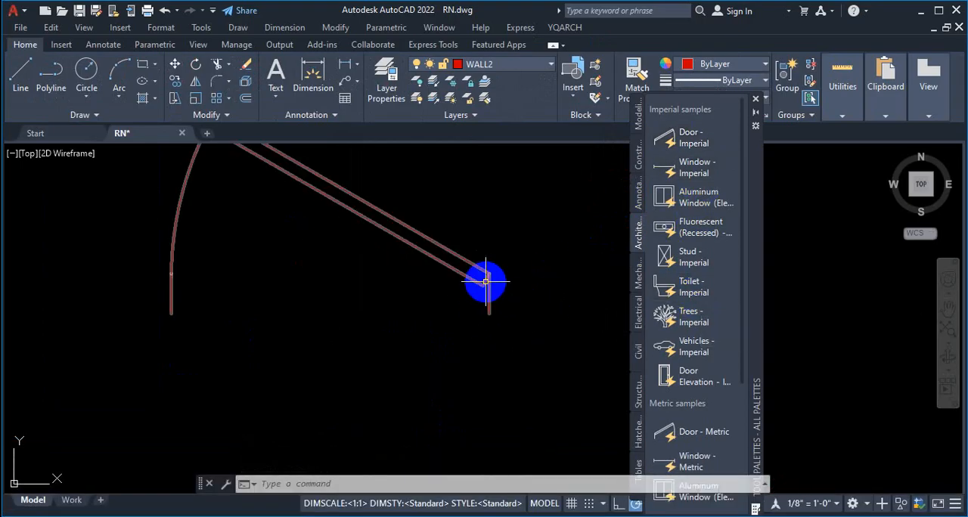
left_click(692, 137)
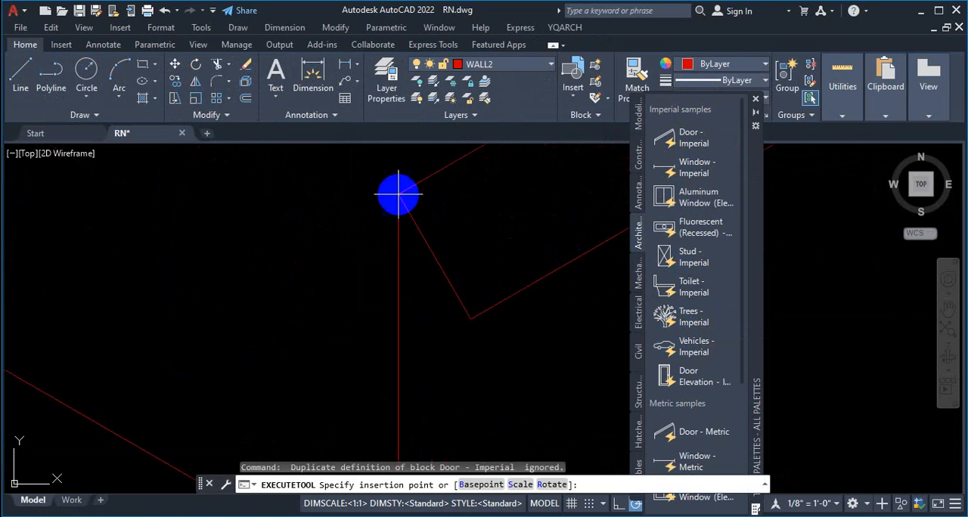
scroll(384, 242, "down", 3)
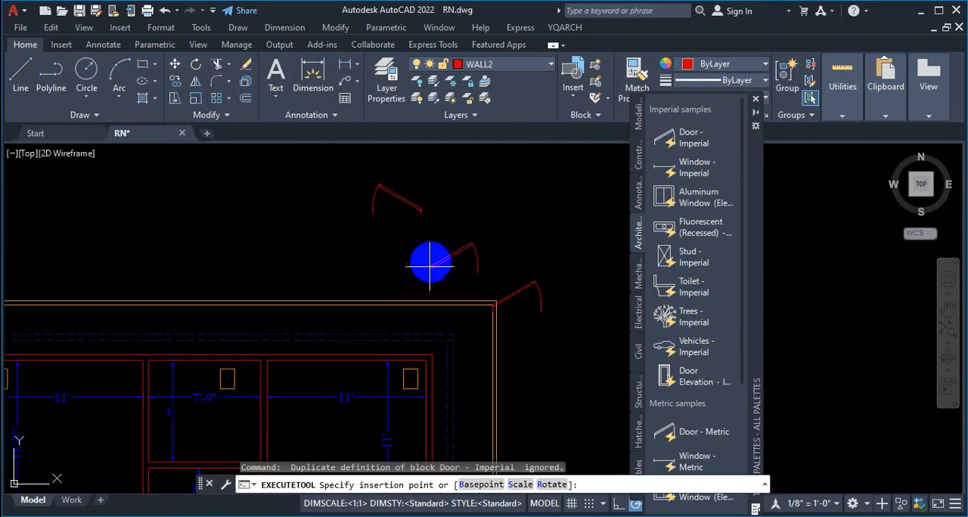
scroll(345, 393, "down", 3)
scroll(352, 399, "up", 6)
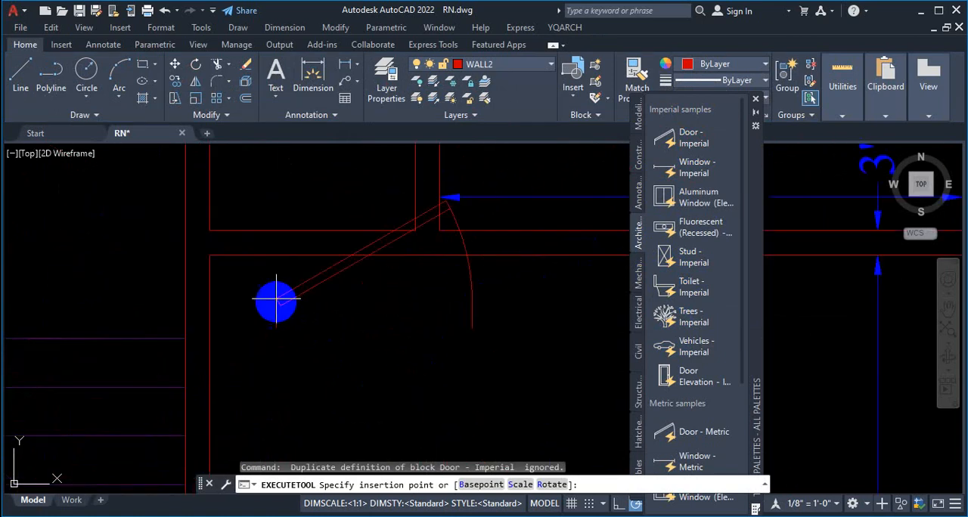
scroll(219, 227, "up", 4)
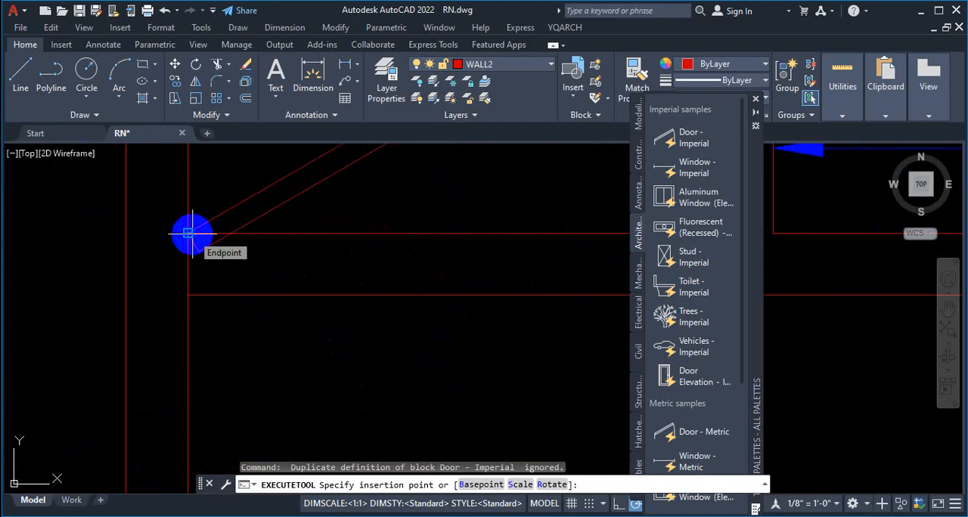
scroll(225, 331, "down", 4)
scroll(235, 311, "up", 2)
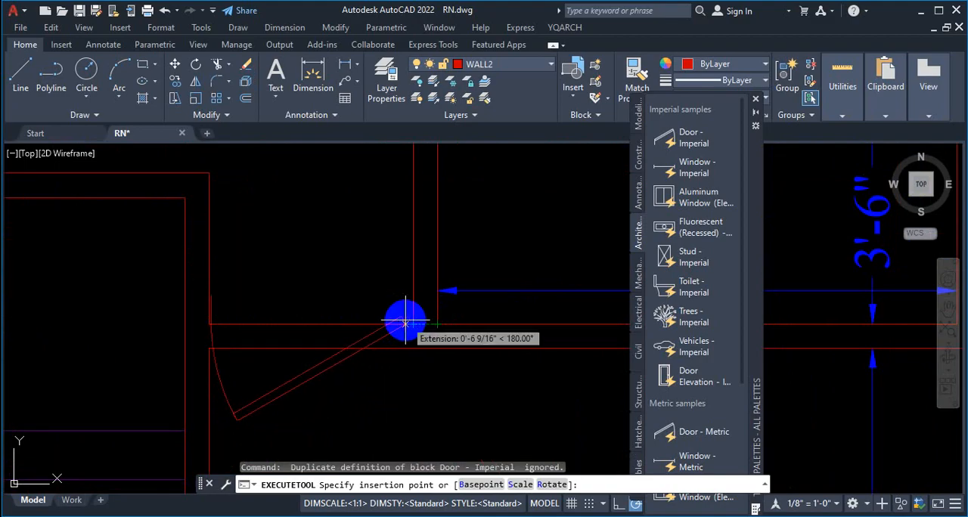
key("ctrl+1")
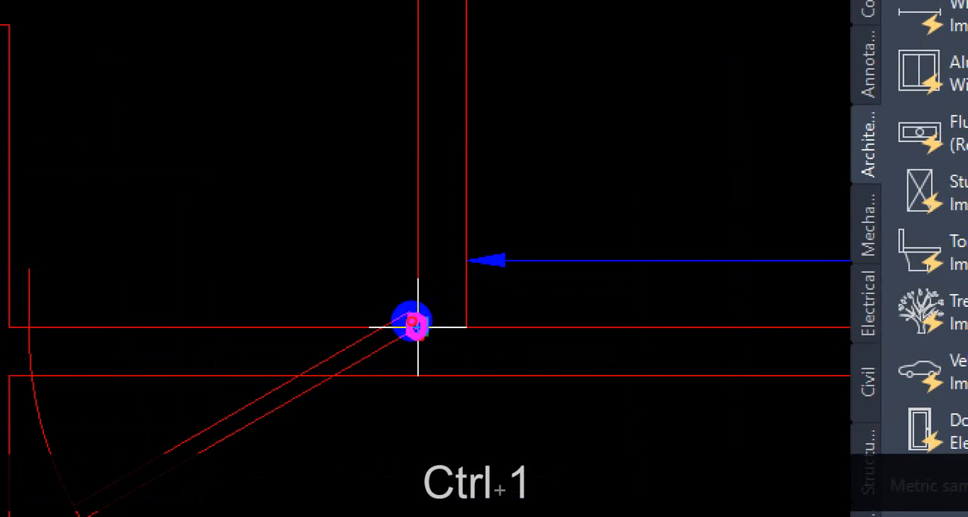
left_click(412, 321)
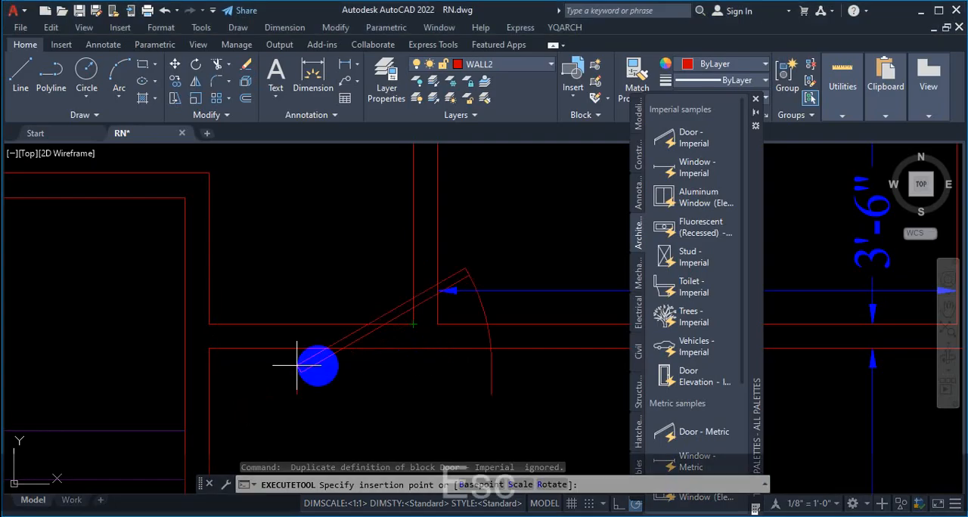
key("Escape")
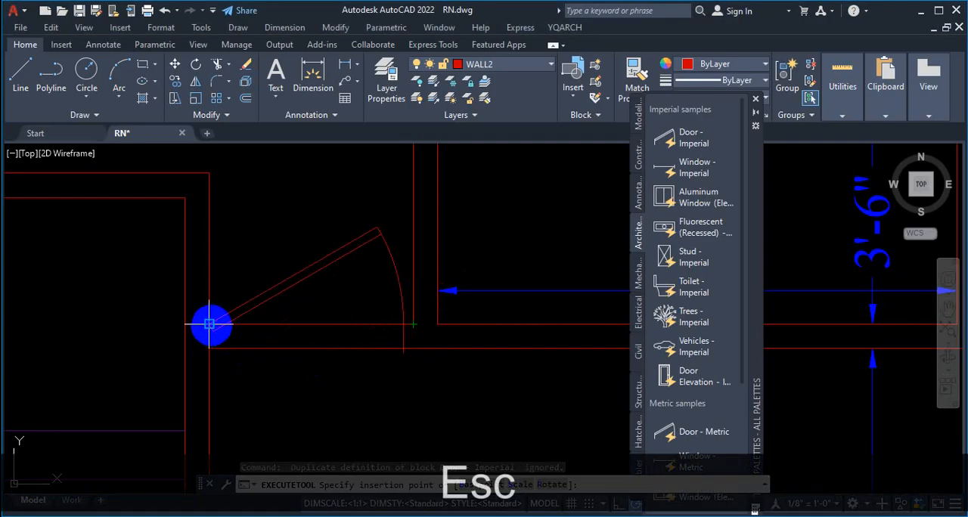
scroll(209, 325, "up", 6)
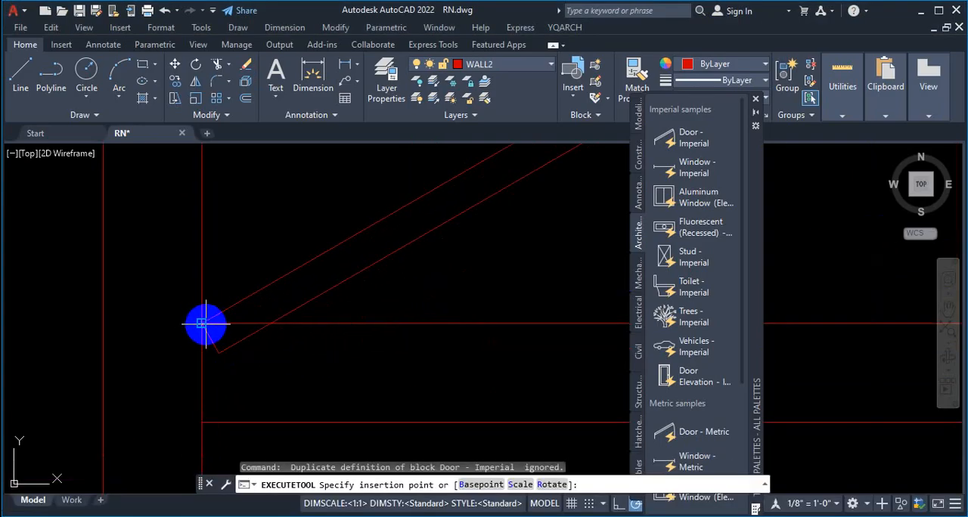
scroll(207, 385, "down", 5)
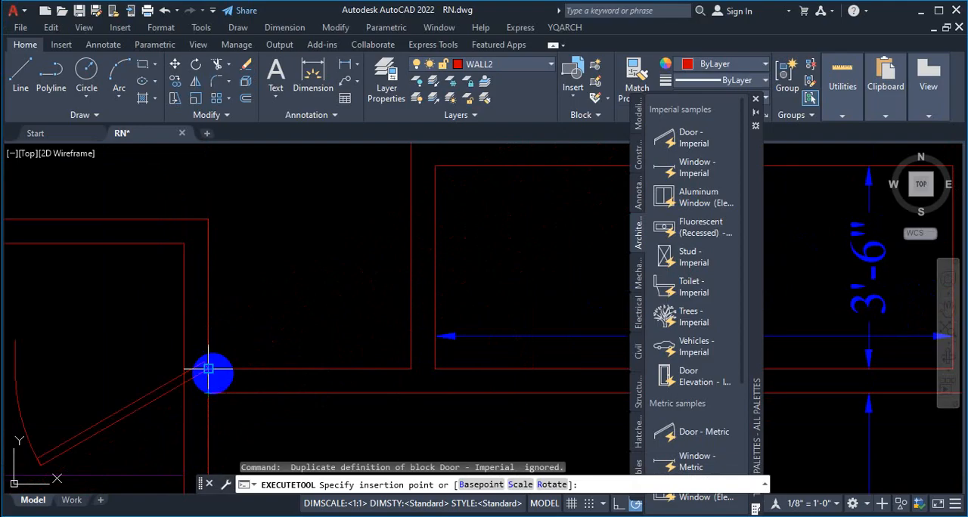
scroll(245, 362, "up", 4)
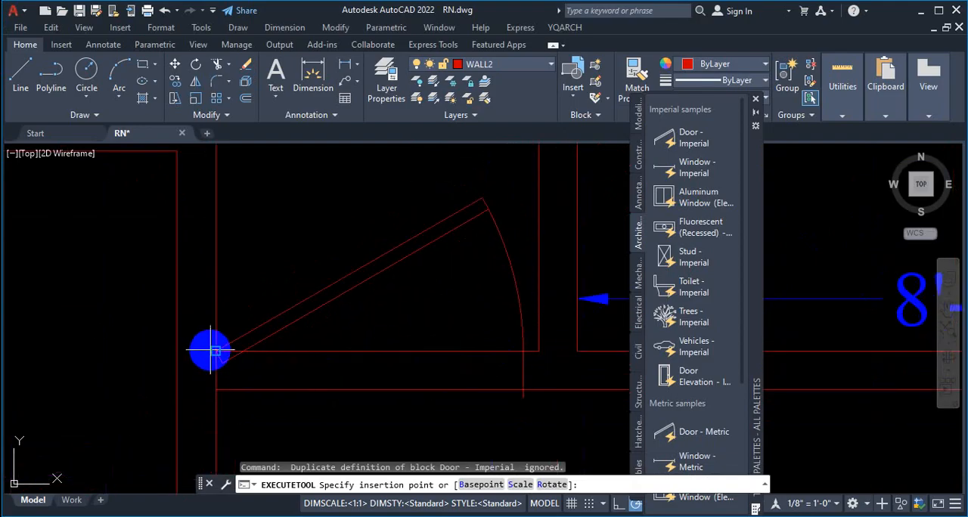
left_click(215, 350)
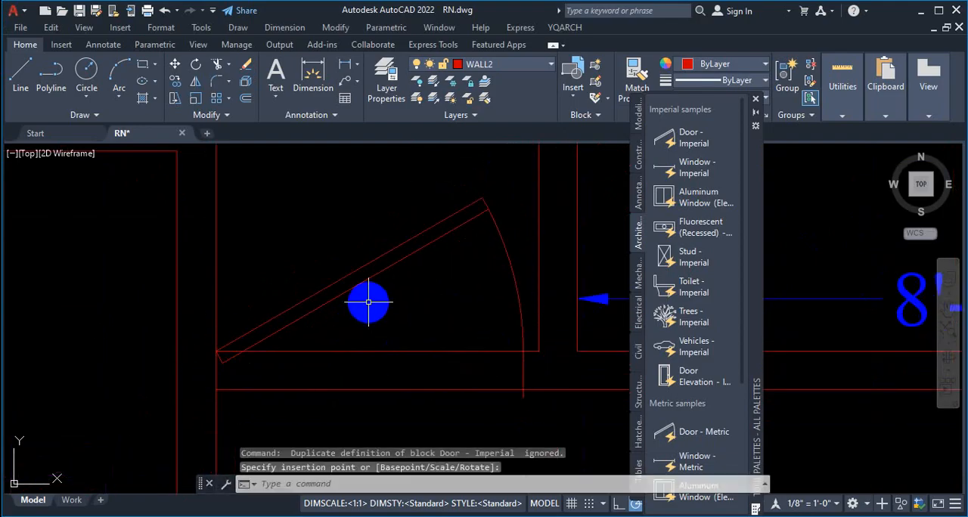
key("Escape")
Step: Flip the swing of the new door beside the staircase so it opens downward into the room
scroll(390, 300, "down", 3)
scroll(391, 300, "down", 2)
scroll(410, 295, "up", 4)
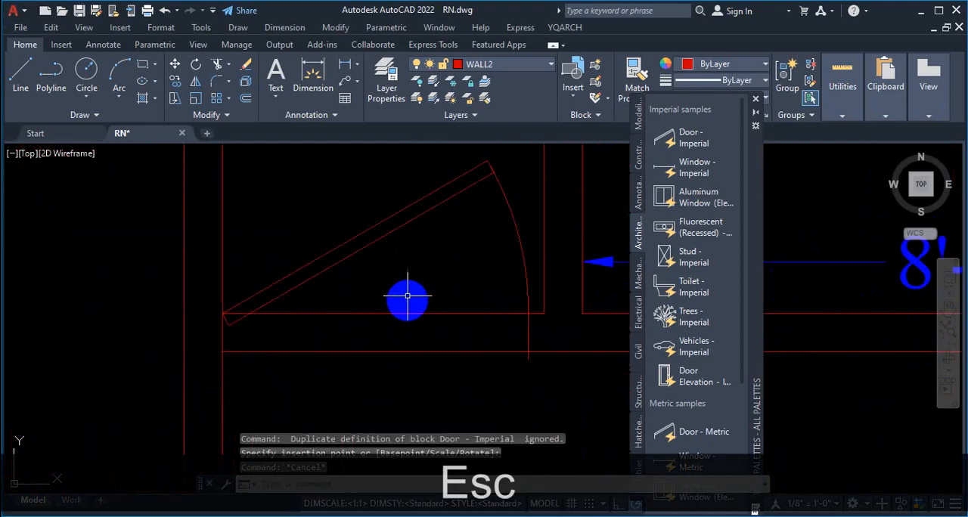
left_click(412, 218)
left_click(391, 221)
scroll(385, 288, "up", 4)
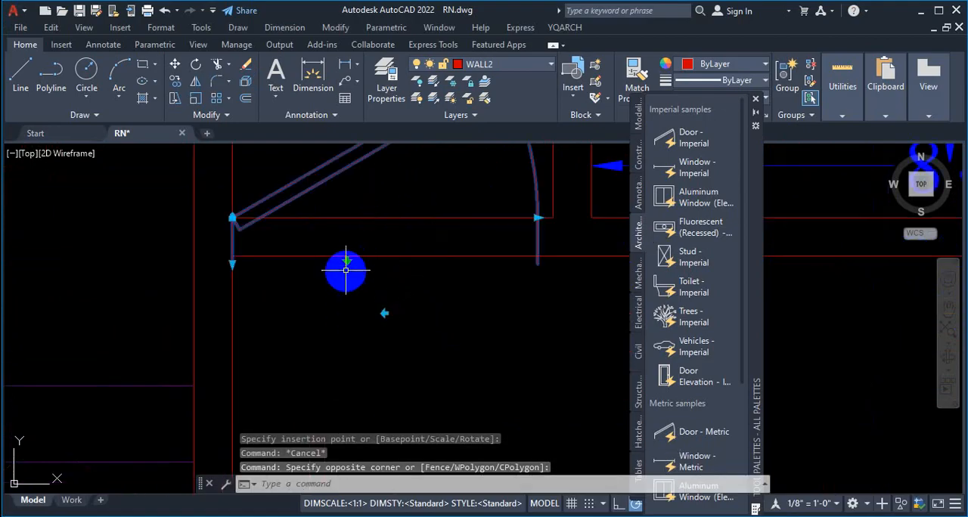
left_click(347, 263)
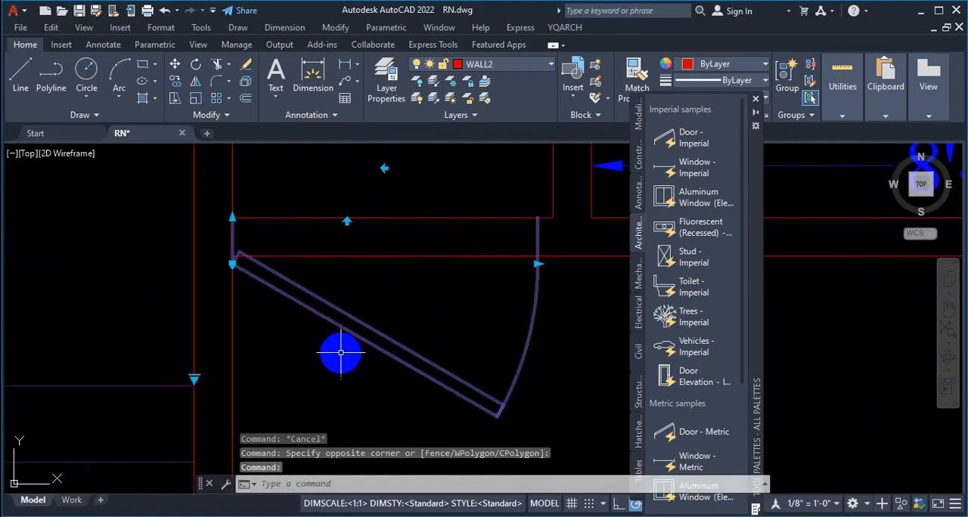
Step: Set the wall thickness of the door beside the staircase to 5" with its thickness grip
scroll(340, 348, "up", 2)
scroll(264, 257, "up", 2)
scroll(361, 311, "up", 2)
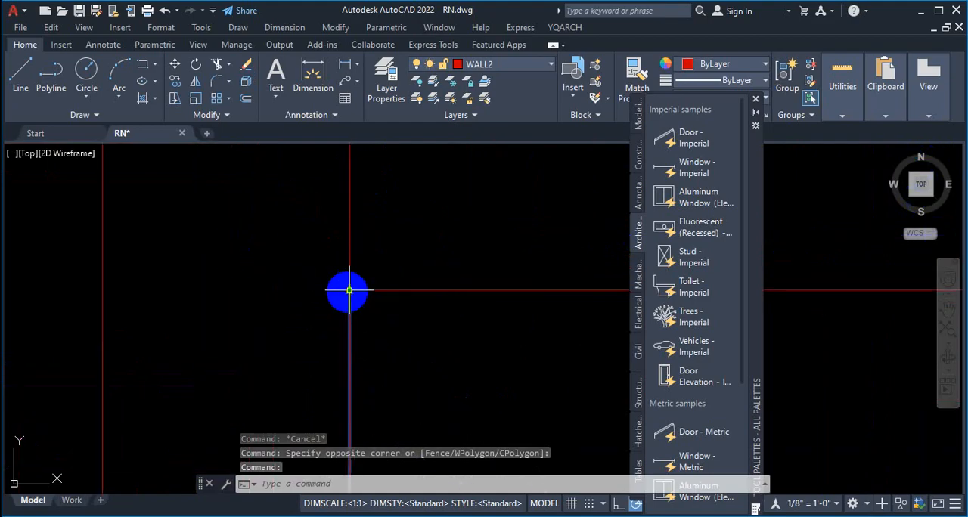
left_click(360, 312)
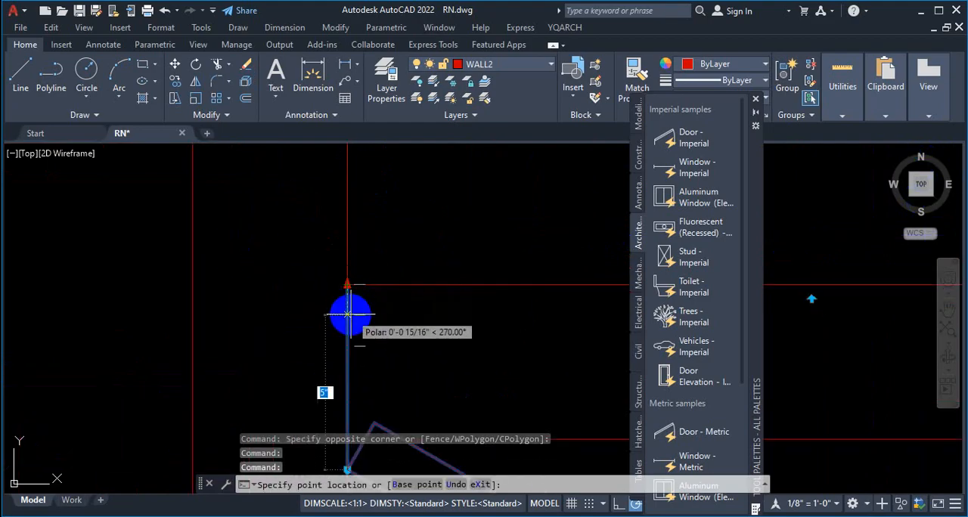
left_click(354, 315)
scroll(347, 235, "down", 3)
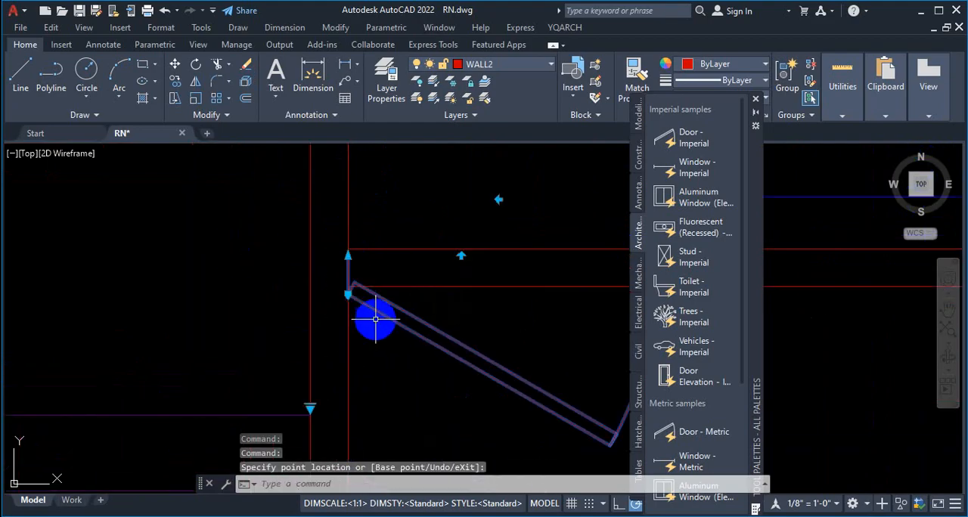
scroll(363, 308, "up", 5)
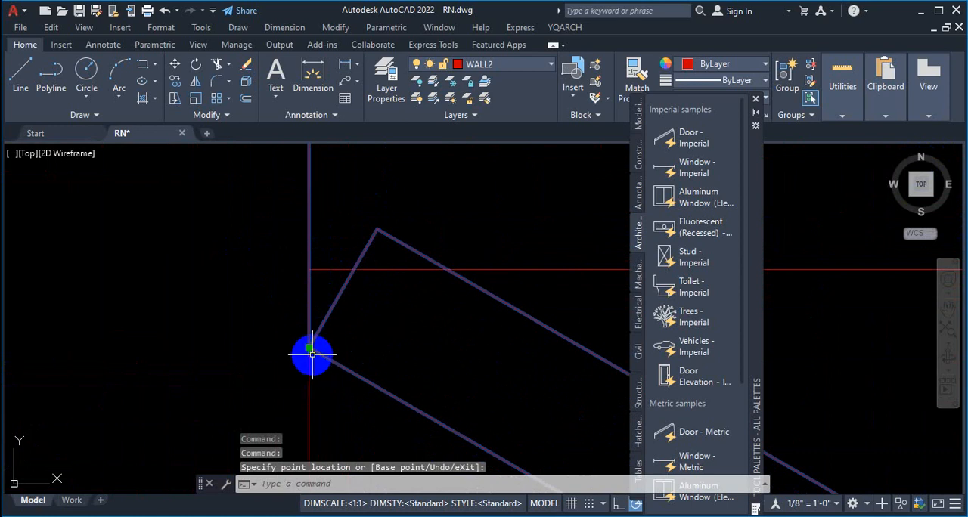
Step: Move the door beside the staircase so its hinge point sits where the lower wall line meets the staircase wall
left_click(311, 353)
scroll(270, 305, "down", 5)
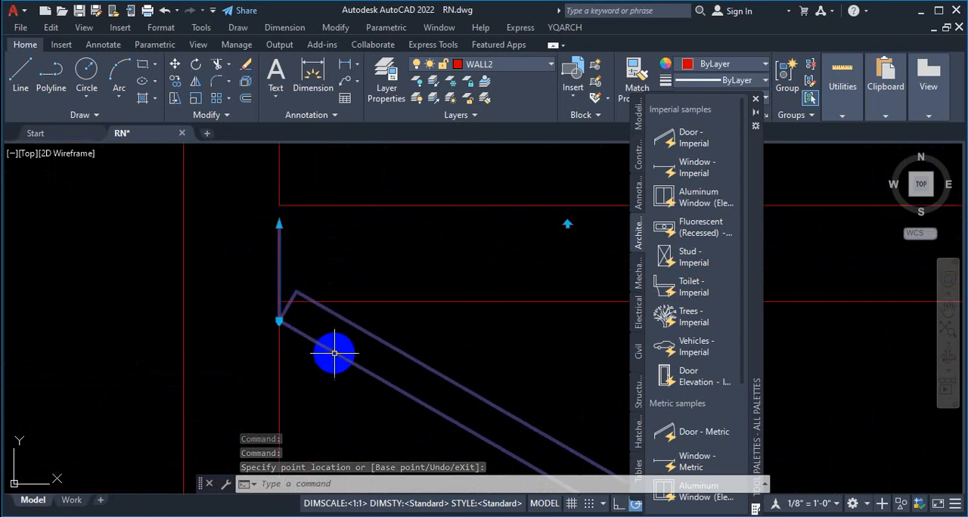
left_click(279, 320)
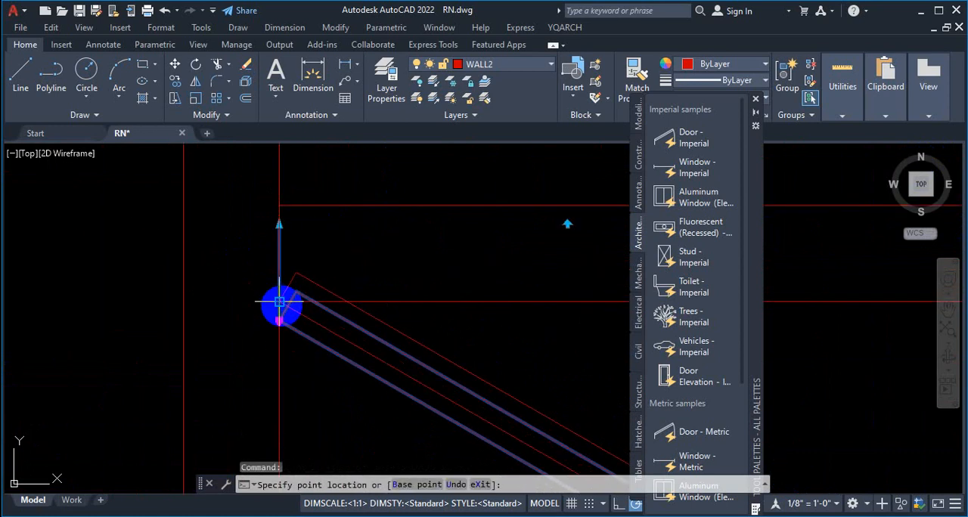
left_click(279, 301)
scroll(209, 225, "down", 2)
scroll(205, 266, "down", 6)
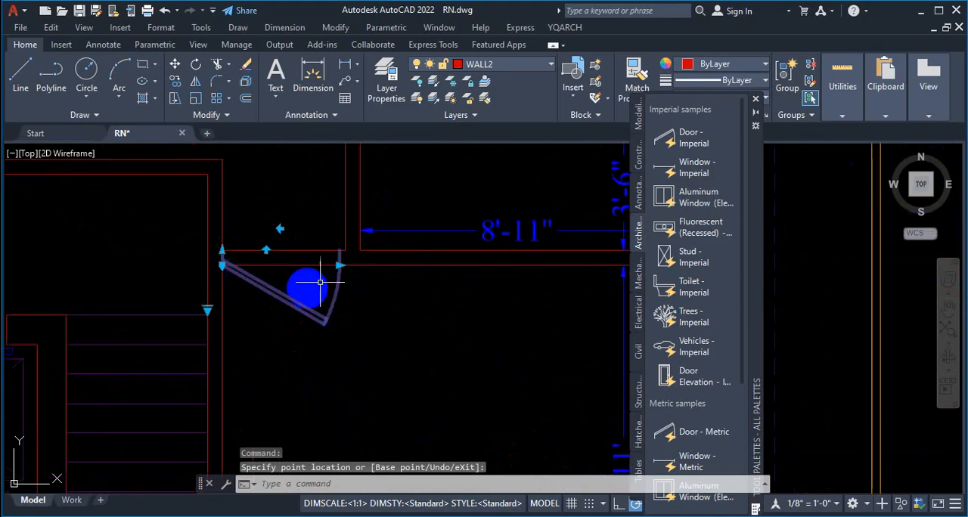
scroll(317, 246, "up", 4)
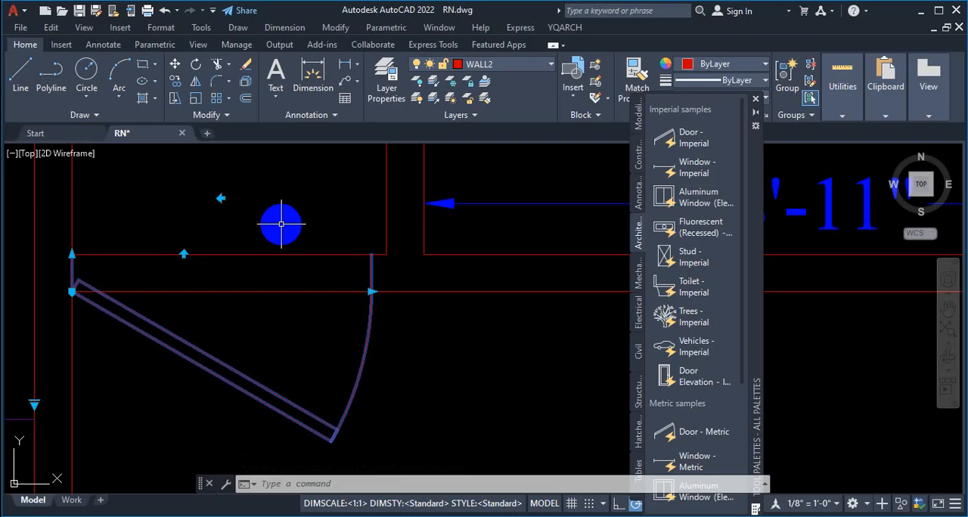
scroll(319, 287, "down", 5)
scroll(288, 322, "up", 3)
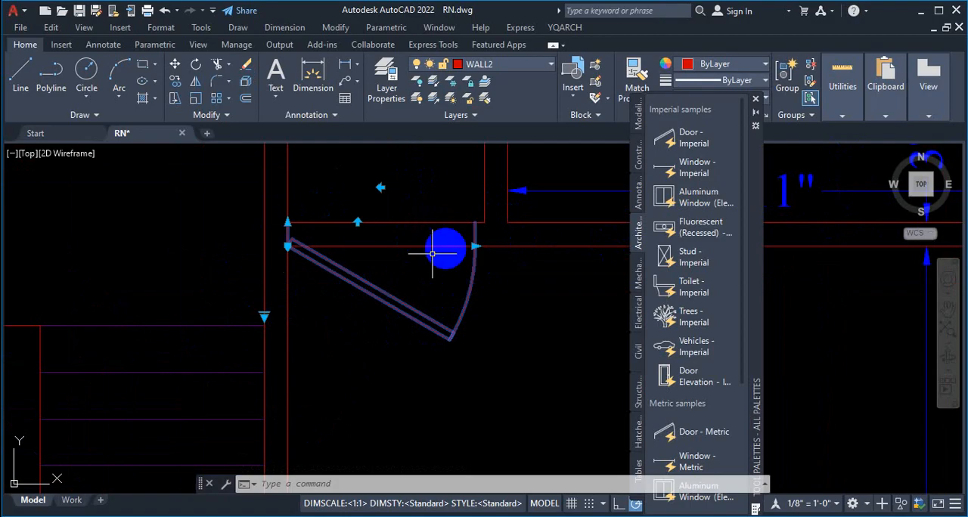
Step: Try the opening angles Open 45º, Open 60º and Open 90º on the door beside the staircase
left_click(264, 316)
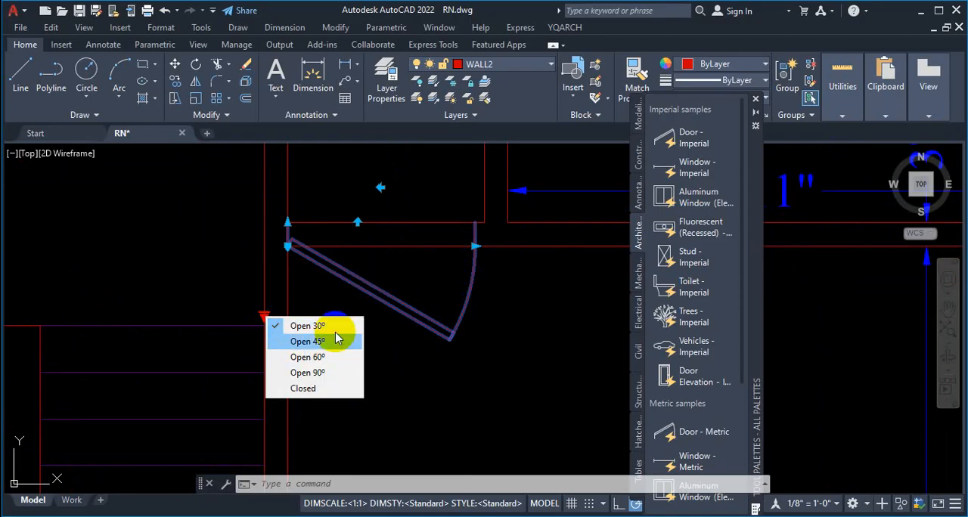
left_click(303, 341)
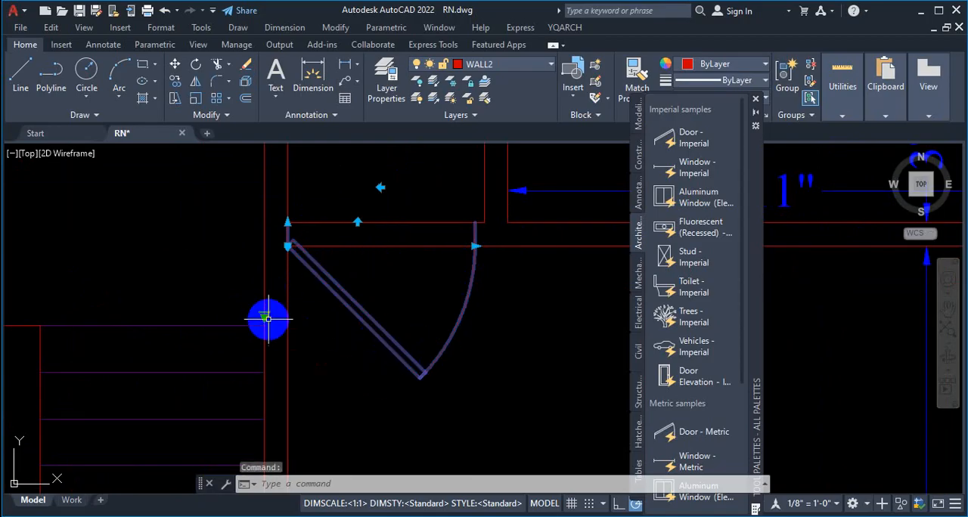
left_click(263, 317)
left_click(295, 356)
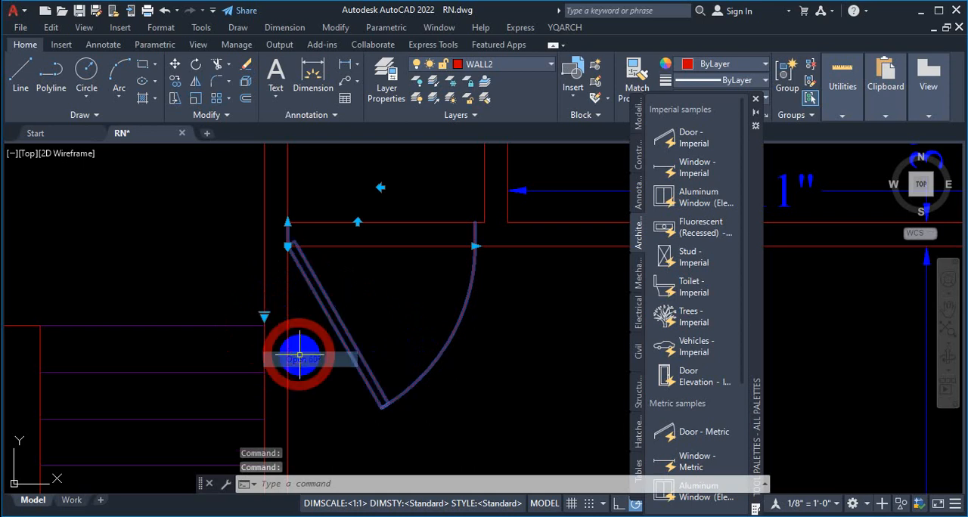
left_click(264, 317)
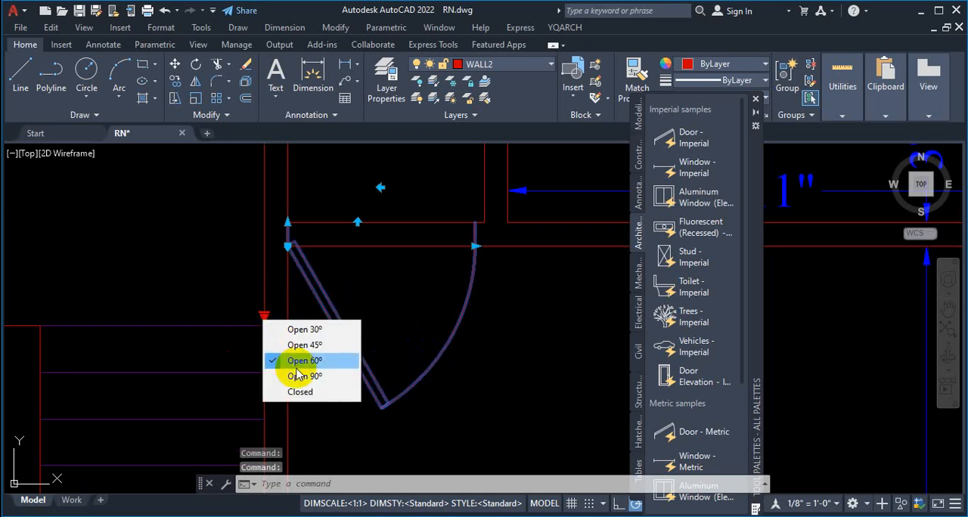
left_click(294, 373)
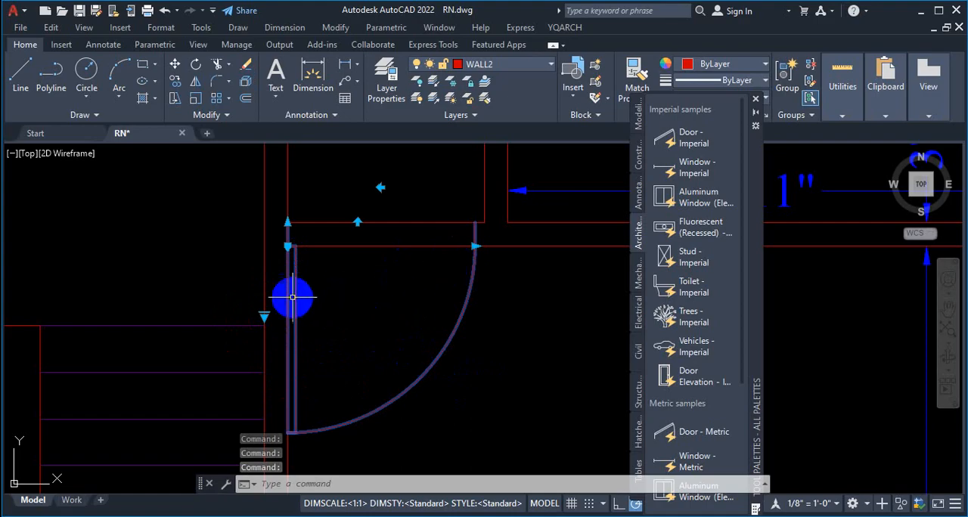
Step: Set the opening angle of the door beside the staircase to Open 45º and deselect it
left_click(264, 314)
left_click(307, 342)
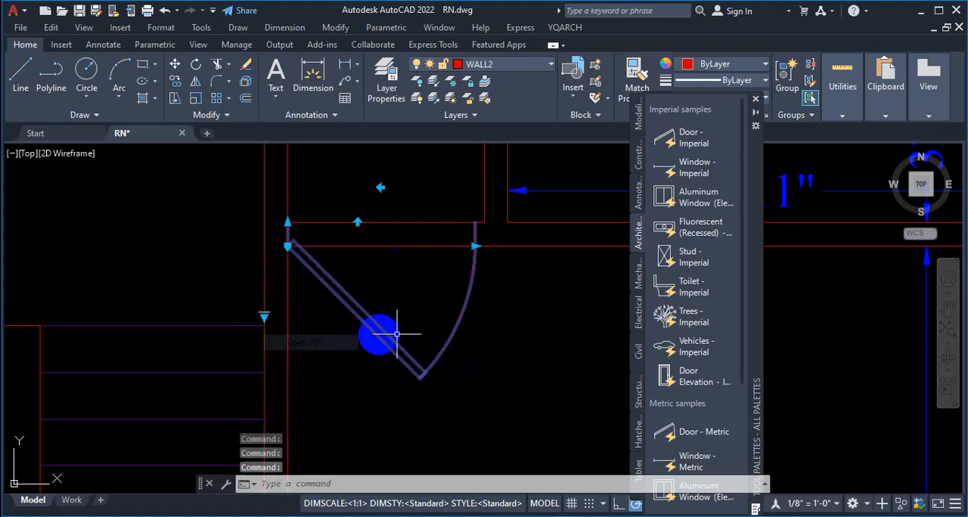
scroll(480, 219, "up", 2)
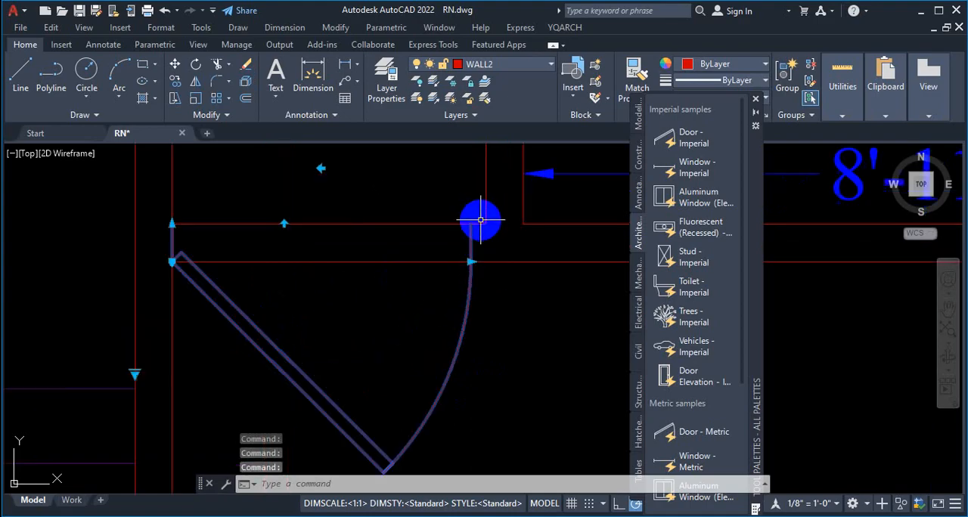
scroll(480, 219, "up", 2)
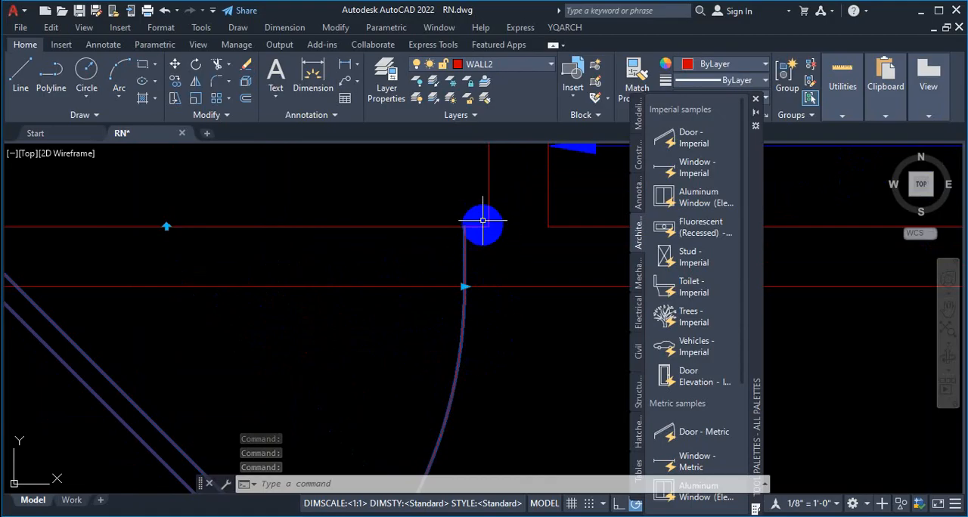
scroll(483, 225, "up", 2)
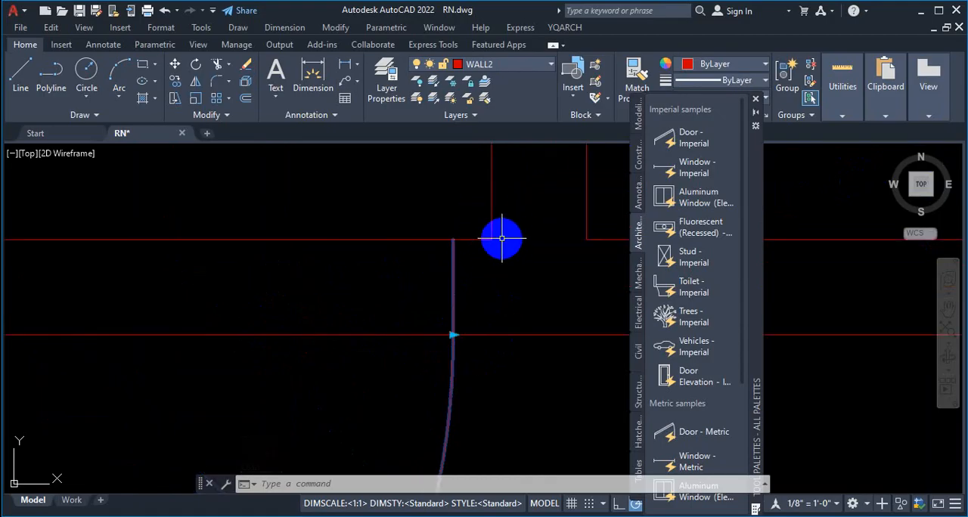
scroll(555, 305, "down", 3)
key("Escape")
Step: Check the door's size grip and how its latch side and hinge line up with the adjoining wall corners
scroll(534, 294, "up", 2)
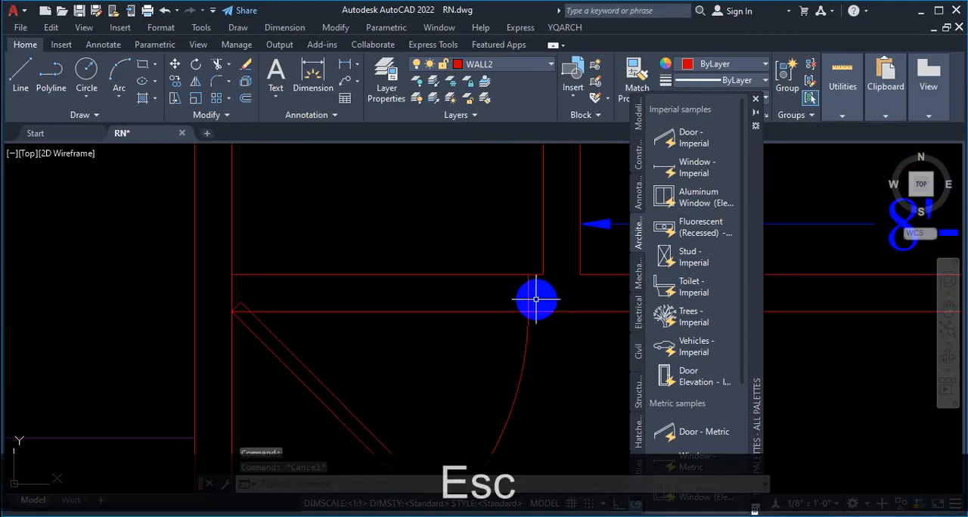
left_click(531, 285)
left_click(522, 303)
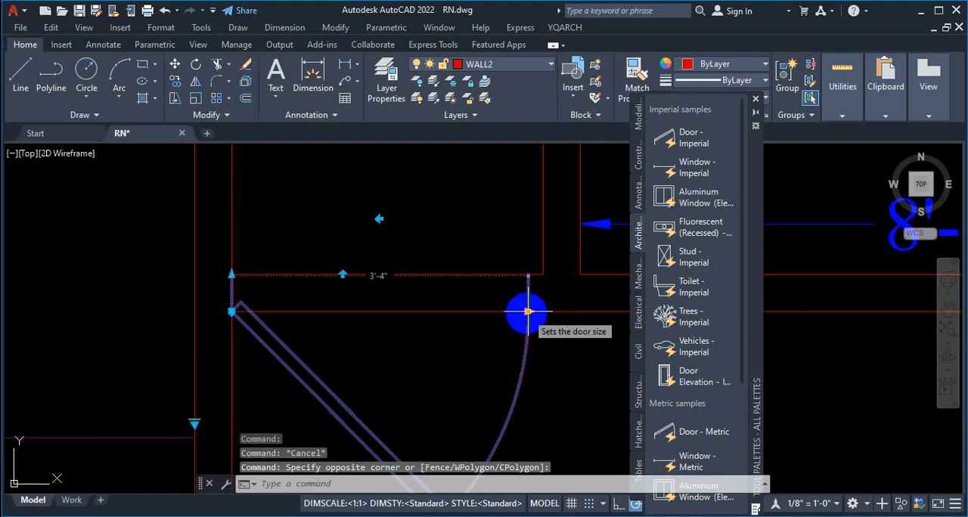
scroll(542, 273, "up", 3)
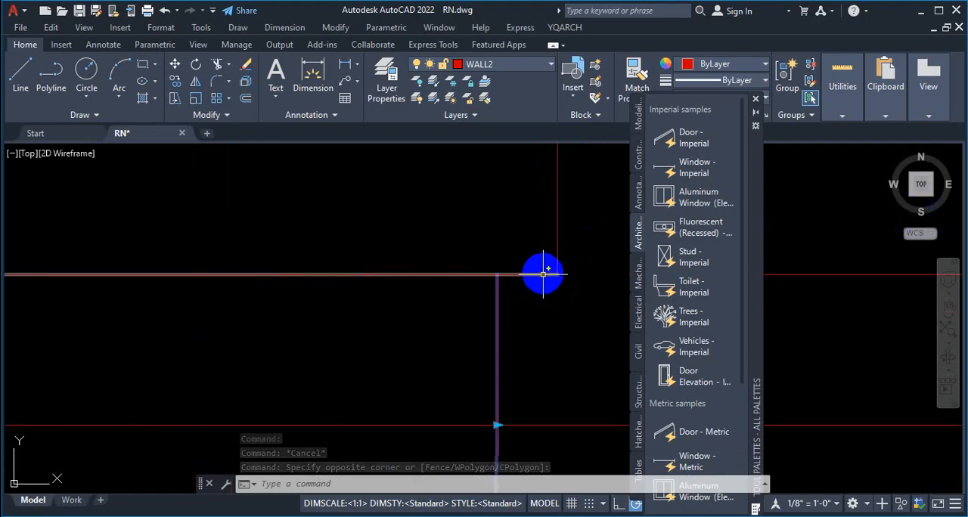
scroll(548, 275, "down", 3)
scroll(506, 289, "up", 4)
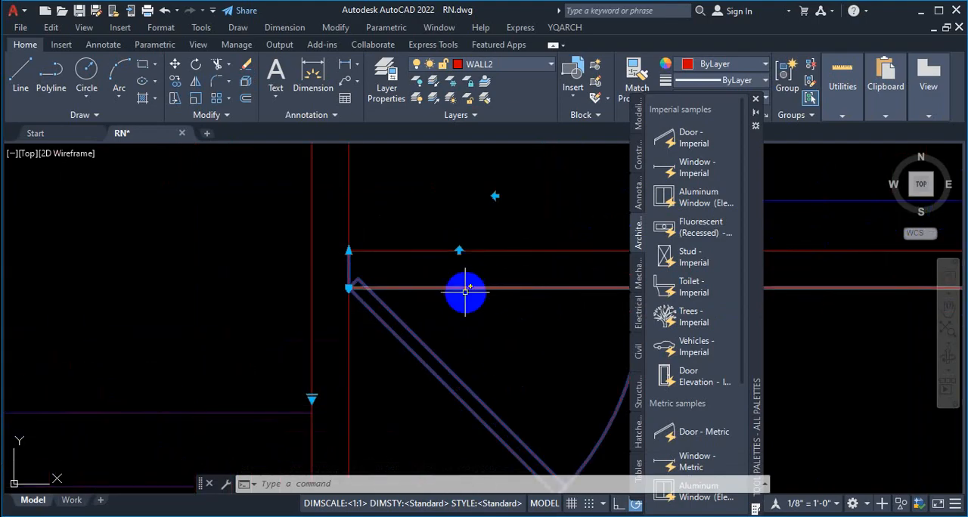
scroll(465, 291, "down", 5)
key("Escape")
scroll(514, 313, "up", 5)
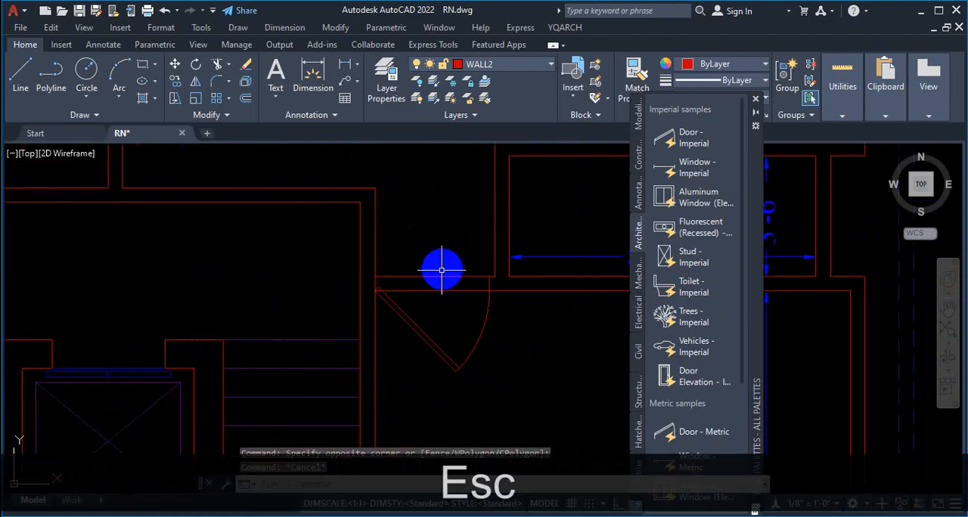
Step: Trim both wall lines running across the opening of the door beside the staircase
scroll(446, 272, "up", 2)
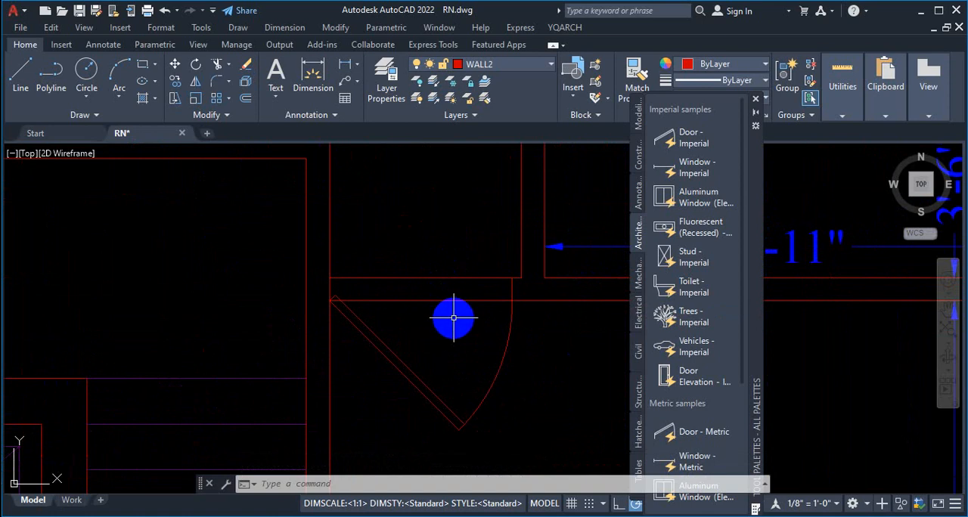
type("tr")
key("space")
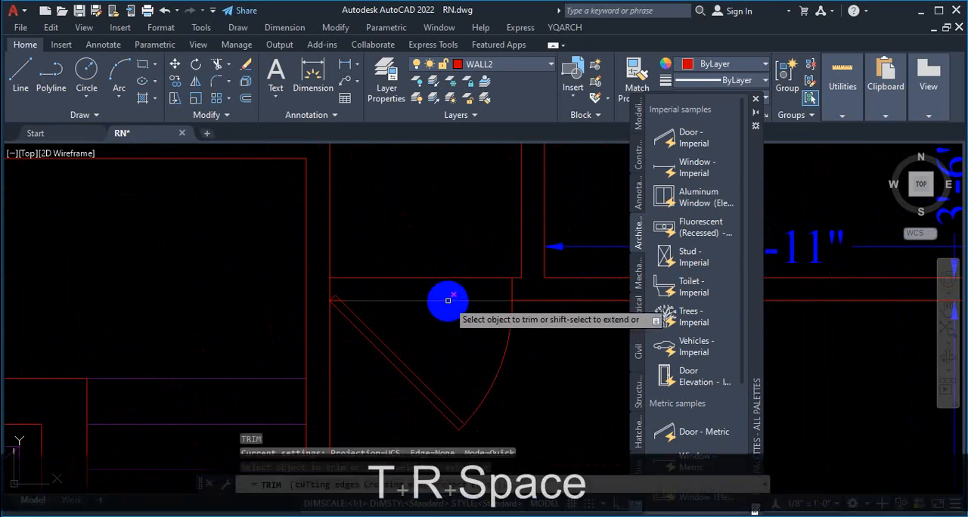
left_click(451, 281)
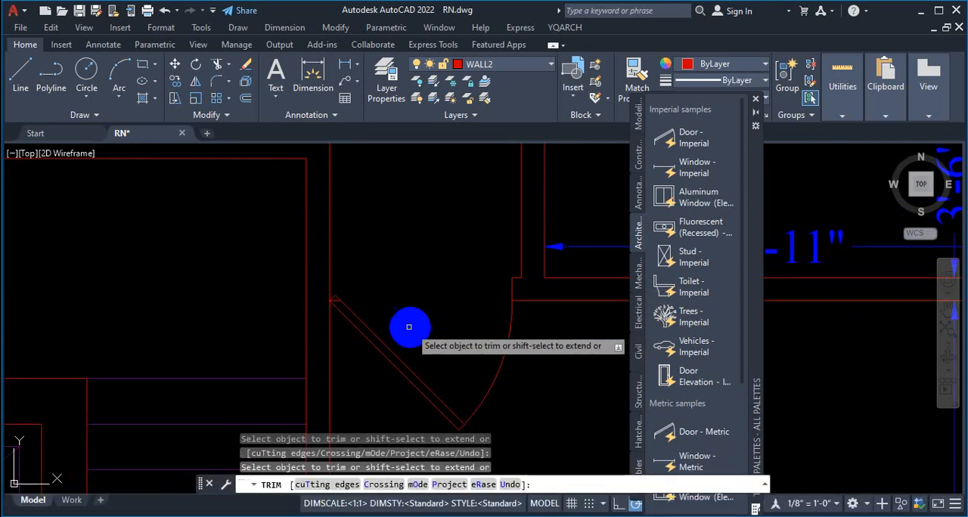
key("Escape")
Step: Delete the short leftover wall line inside the door leaf at its hinge
scroll(344, 310, "up", 3)
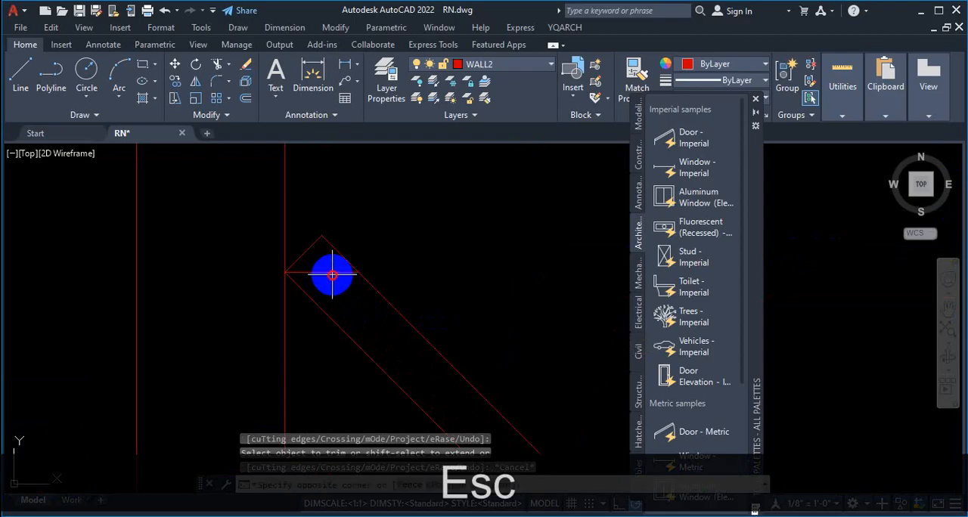
left_click(328, 271)
key("Delete")
scroll(375, 242, "down", 3)
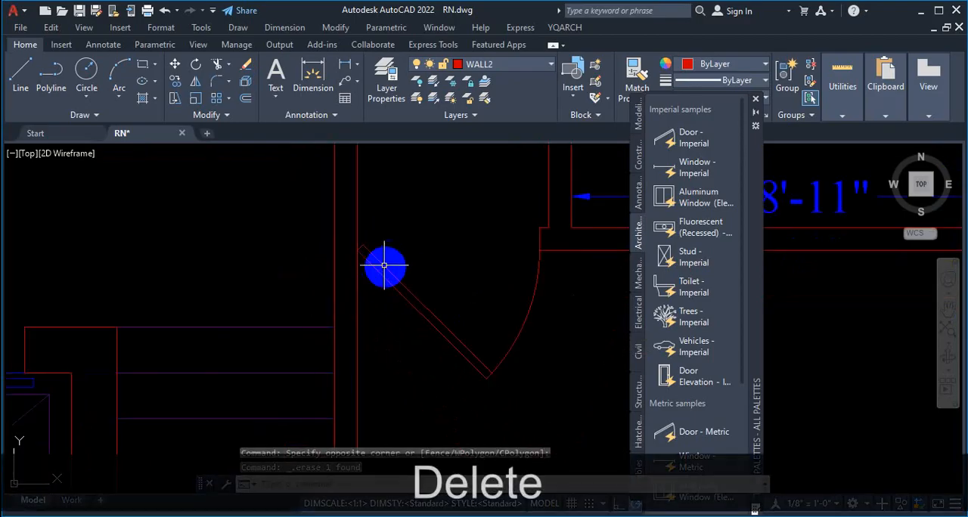
middle_click_drag(384, 265, 383, 240)
scroll(382, 240, "down", 4)
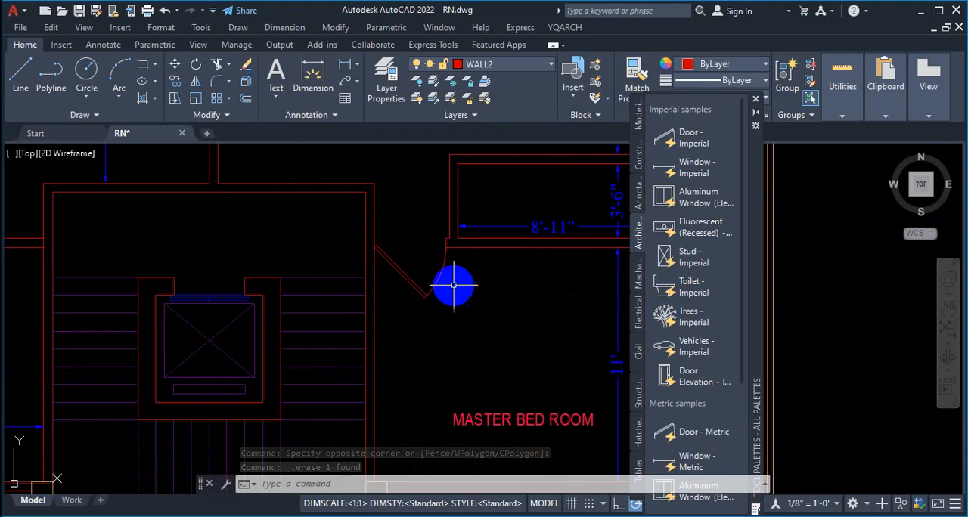
Step: Start inserting the Window - Imperial block and bring it to the outer wall beside the living area
scroll(454, 270, "down", 5)
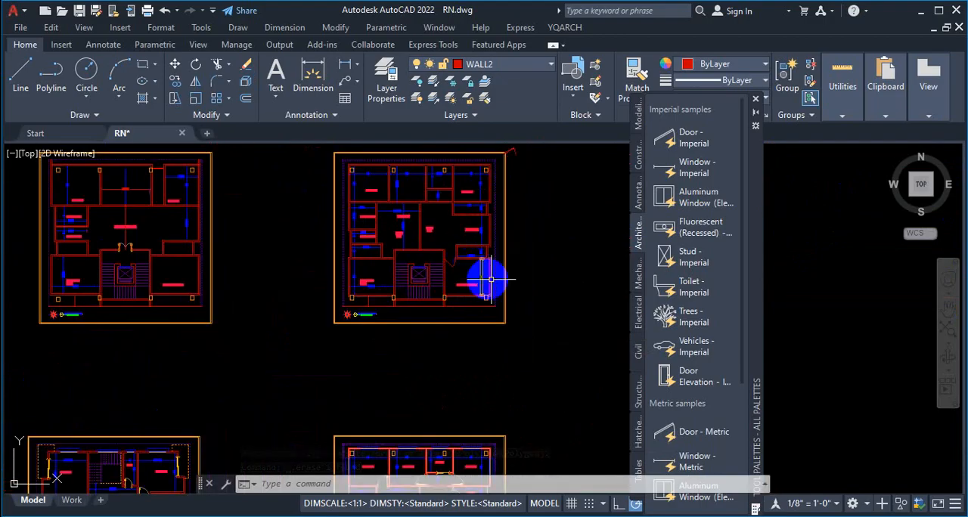
left_click(684, 168)
scroll(550, 178, "up", 6)
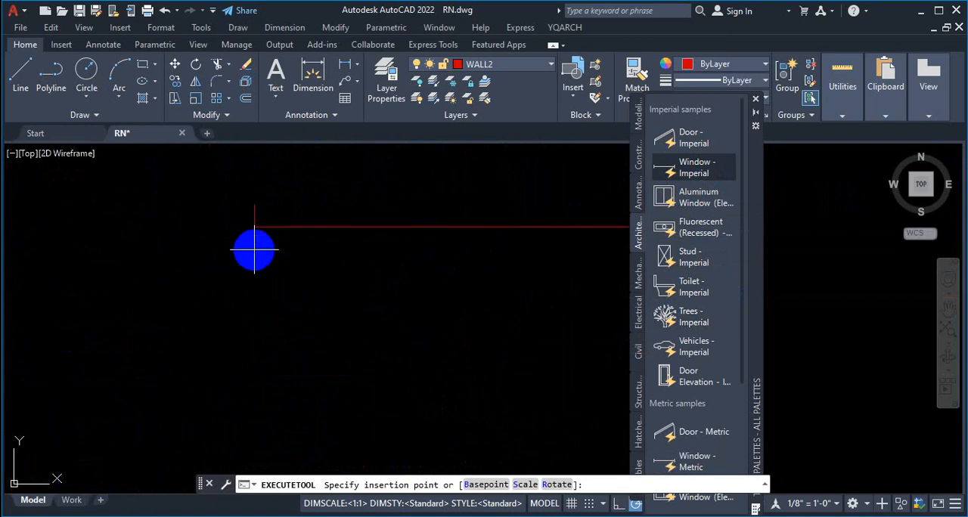
scroll(268, 235, "down", 2)
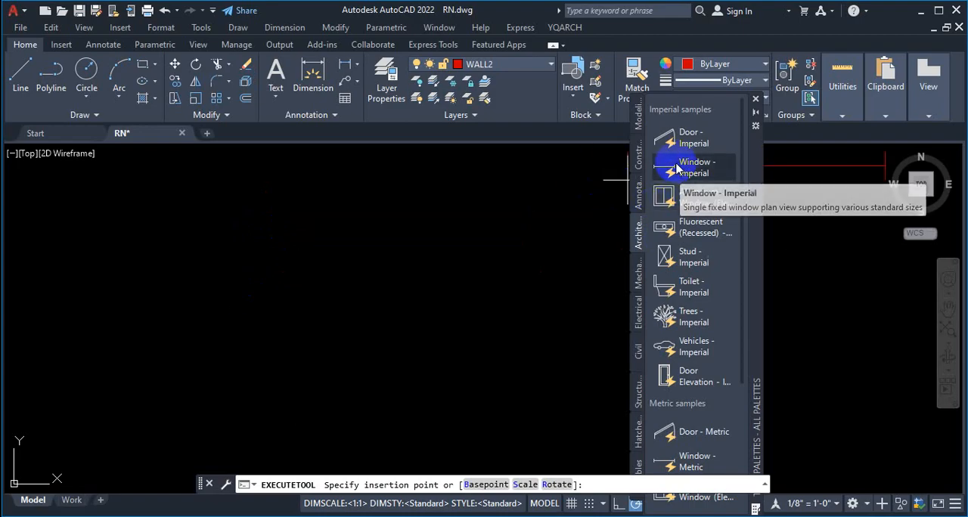
scroll(656, 169, "down", 5)
scroll(692, 184, "up", 5)
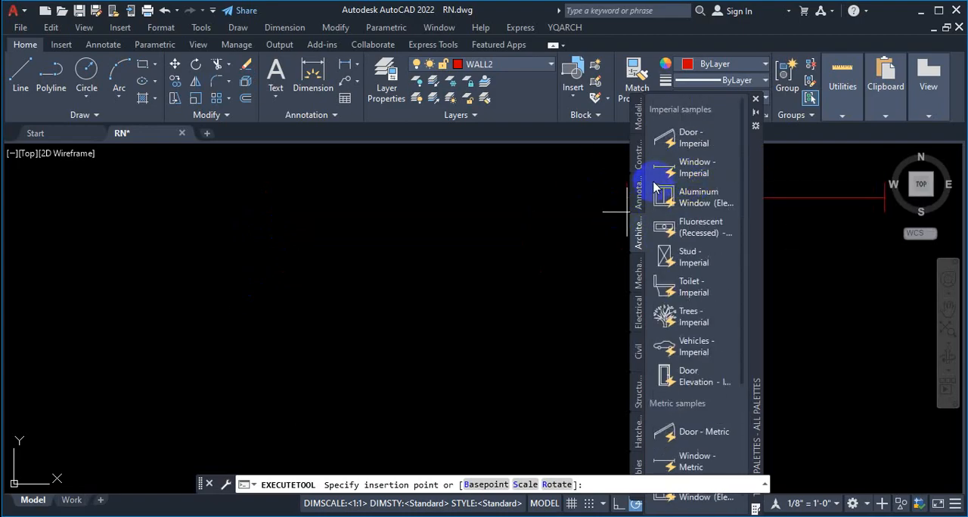
scroll(644, 217, "down", 1)
scroll(417, 282, "down", 4)
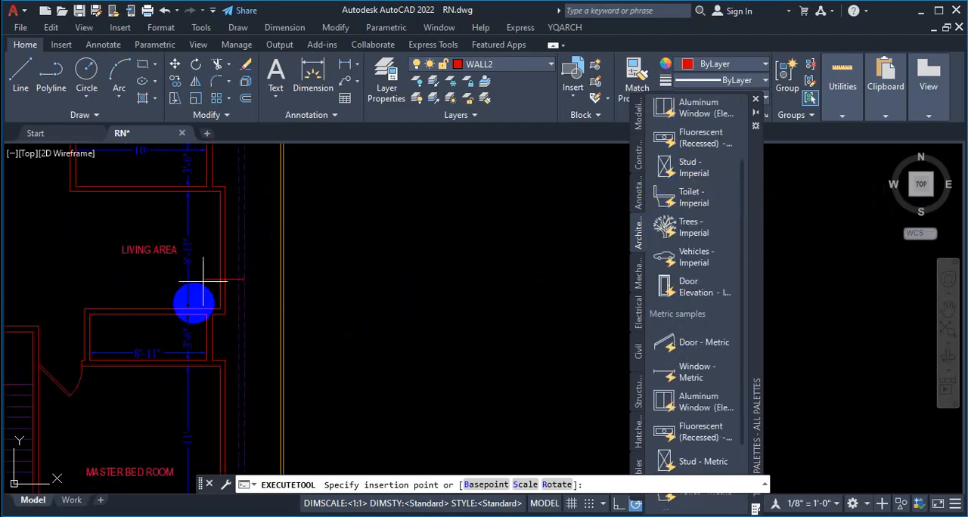
Step: Check how the window block aligns with the inner and outer lines of the living area's exterior wall
scroll(203, 280, "up", 4)
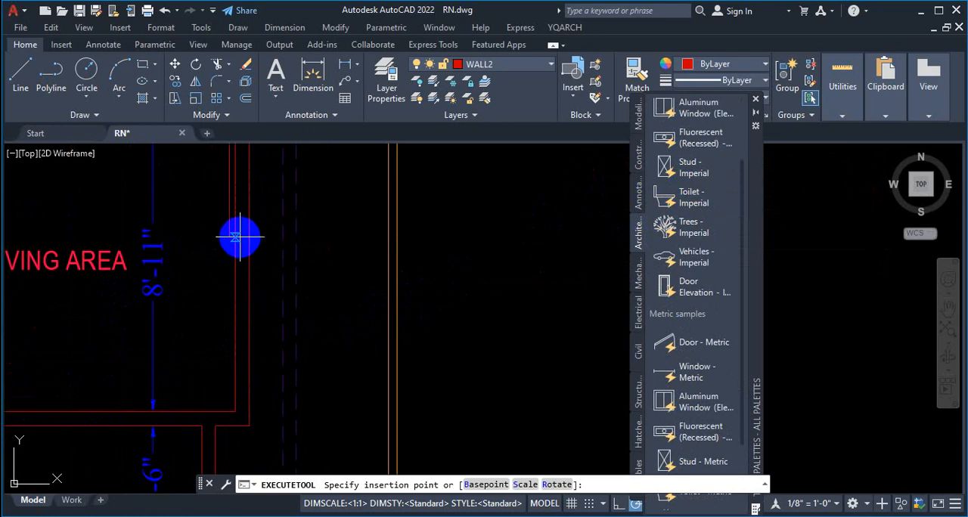
scroll(239, 240, "up", 3)
scroll(243, 242, "down", 3)
scroll(257, 265, "up", 4)
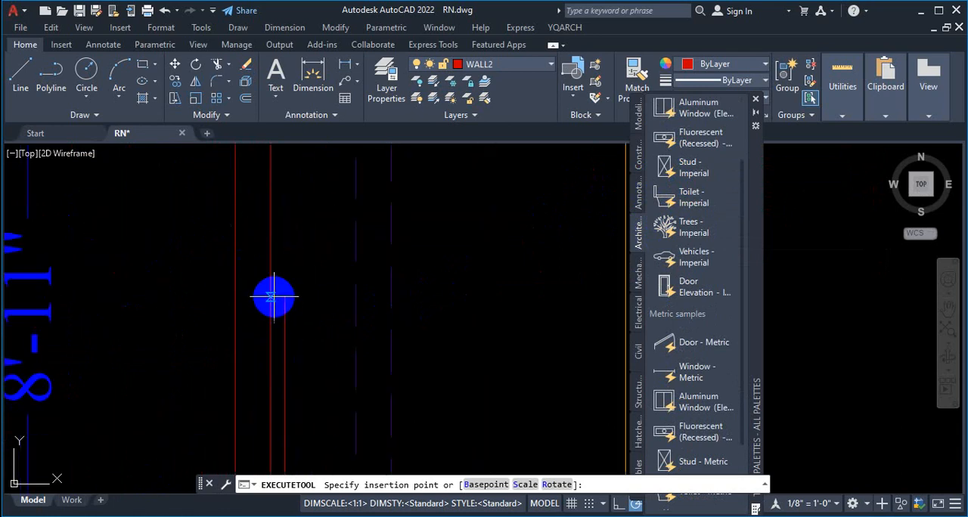
scroll(273, 297, "down", 3)
scroll(261, 325, "up", 3)
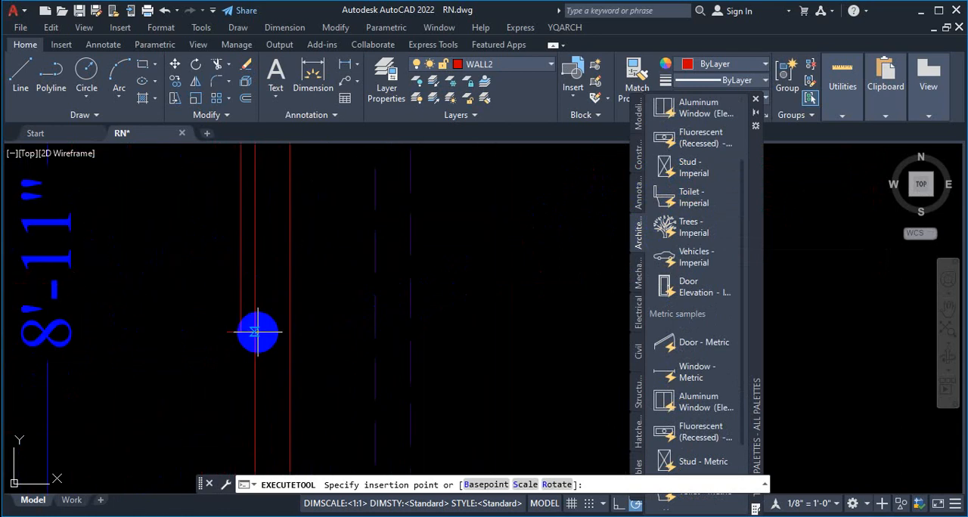
scroll(242, 345, "up", 3)
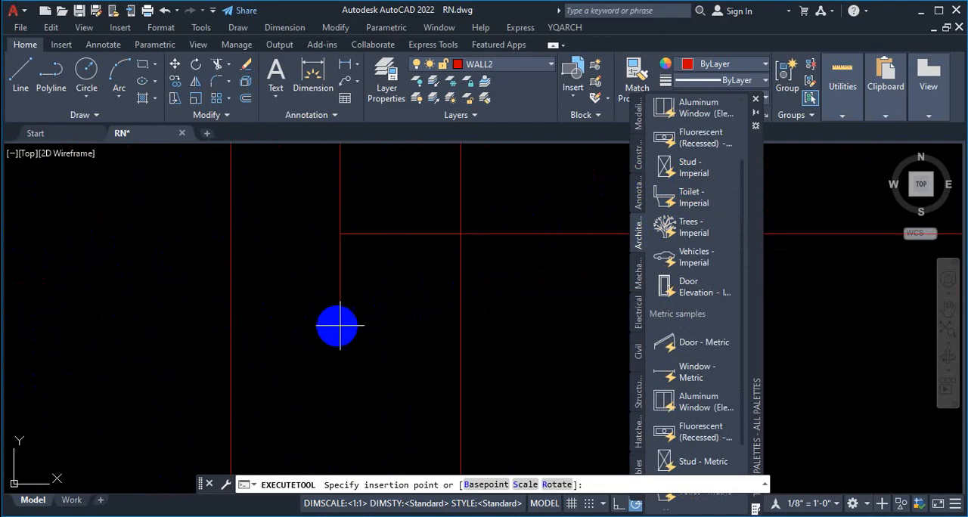
scroll(415, 299, "down", 3)
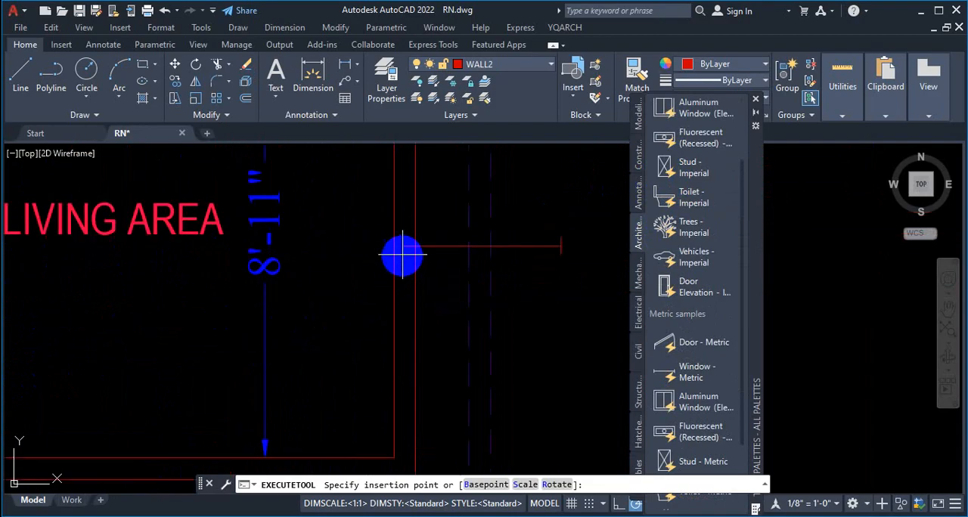
scroll(412, 251, "up", 2)
scroll(416, 227, "down", 3)
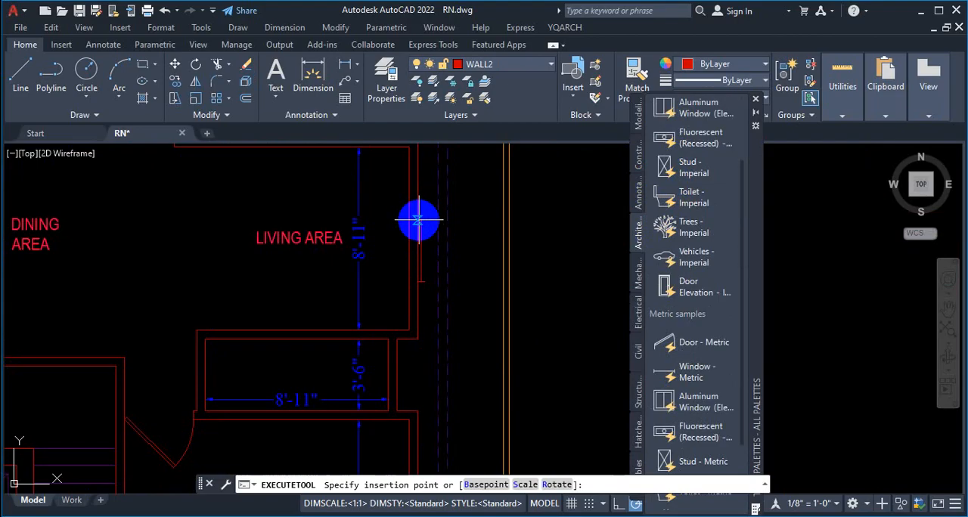
scroll(418, 220, "up", 4)
scroll(381, 288, "down", 2)
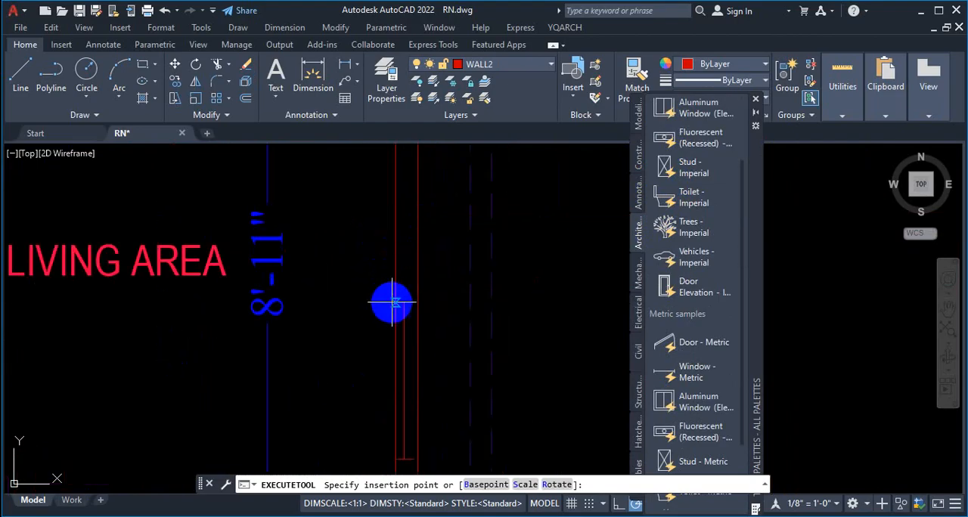
scroll(388, 300, "down", 3)
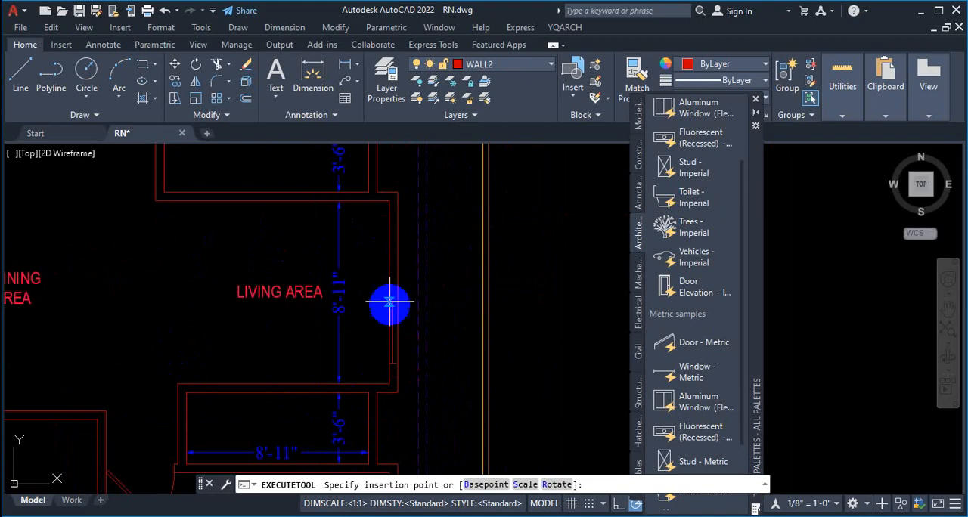
scroll(388, 307, "up", 4)
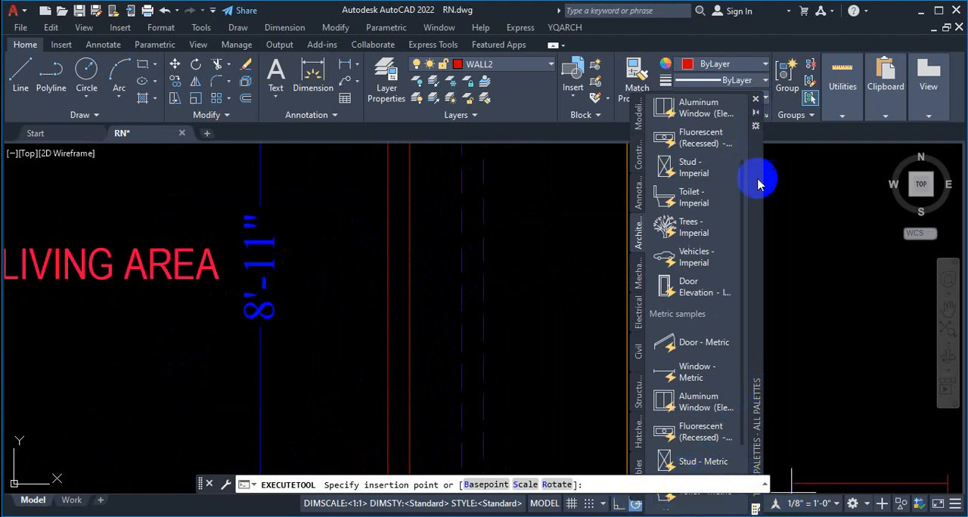
Step: Move the Tool Palettes window clear of the object snap settings and turn off the Nearest object snap
left_click_drag(760, 184, 779, 114)
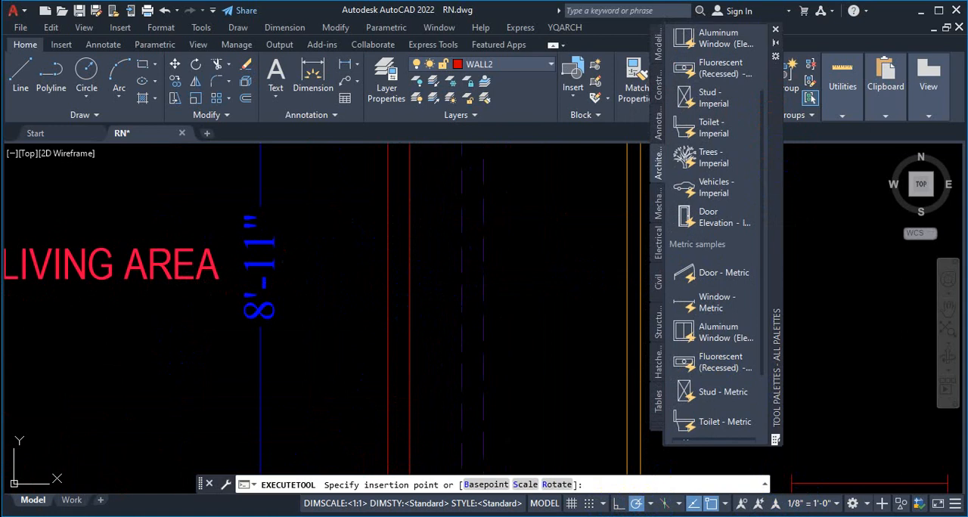
left_click(724, 507)
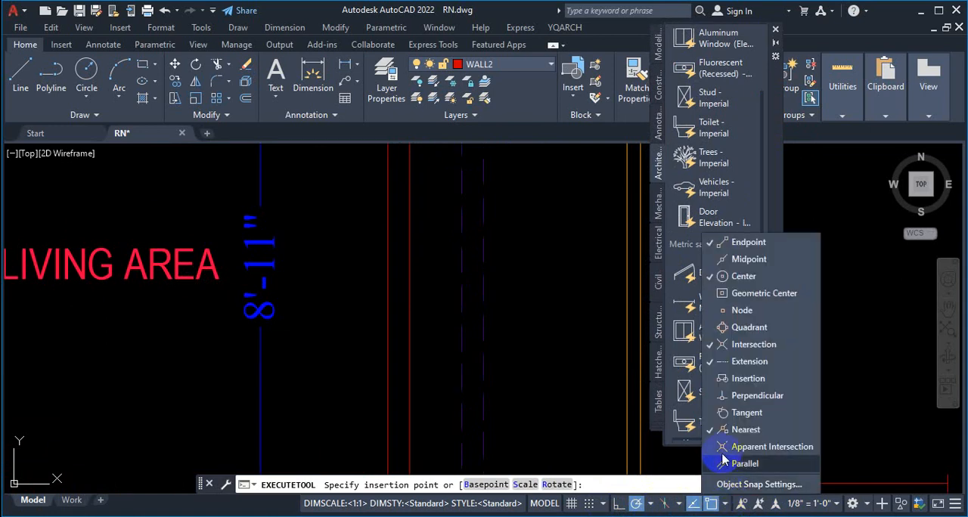
left_click(731, 429)
left_click(533, 370)
scroll(450, 347, "down", 5)
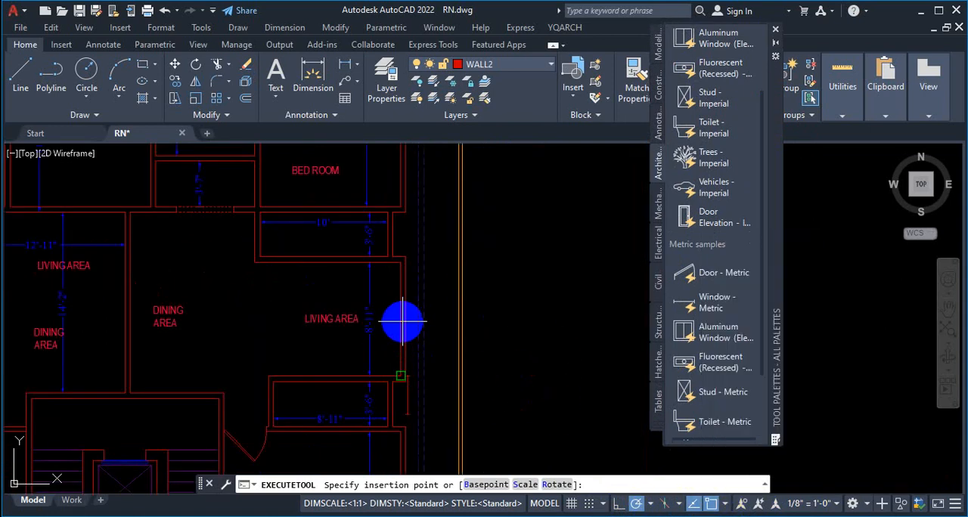
scroll(402, 323, "up", 2)
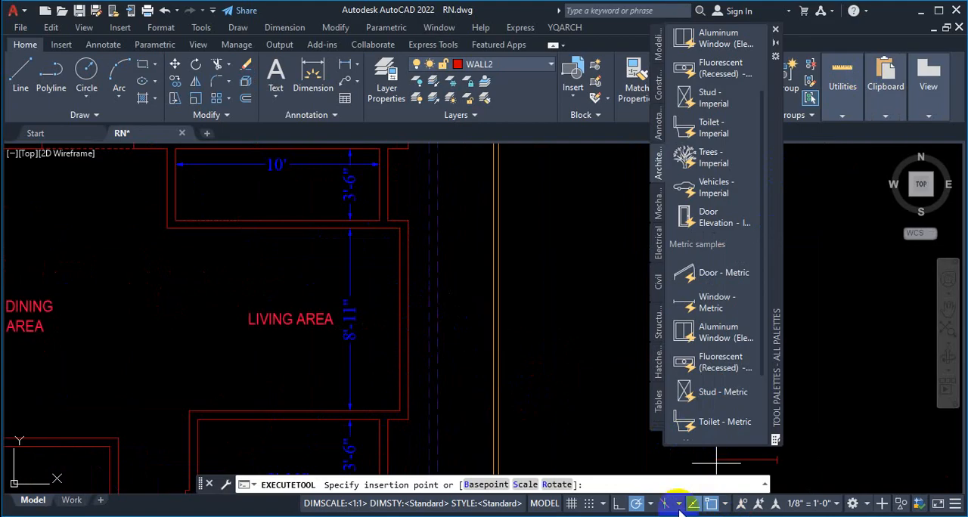
Step: Enable the Midpoint, Geometric Center, Node, Quadrant, Insertion, Perpendicular and Tangent object snaps
left_click(725, 505)
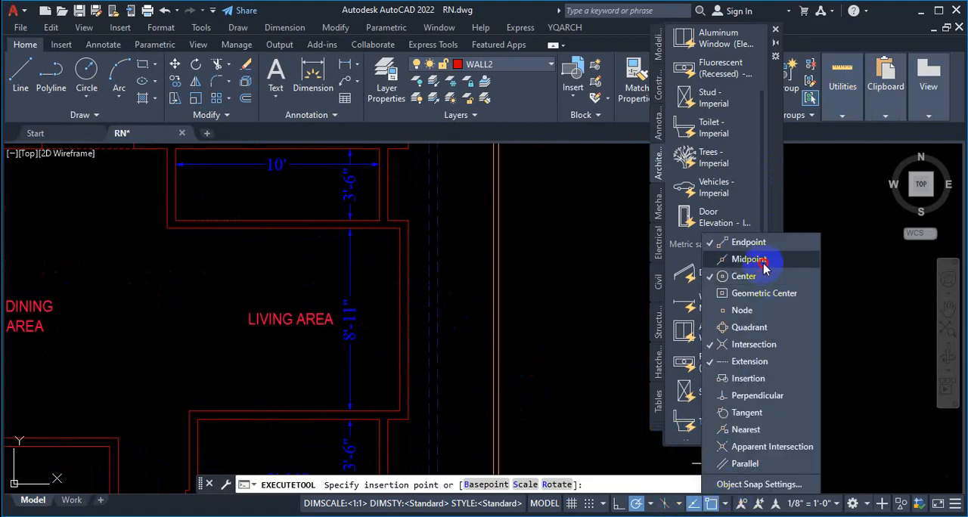
left_click(755, 293)
left_click(739, 310)
left_click(744, 327)
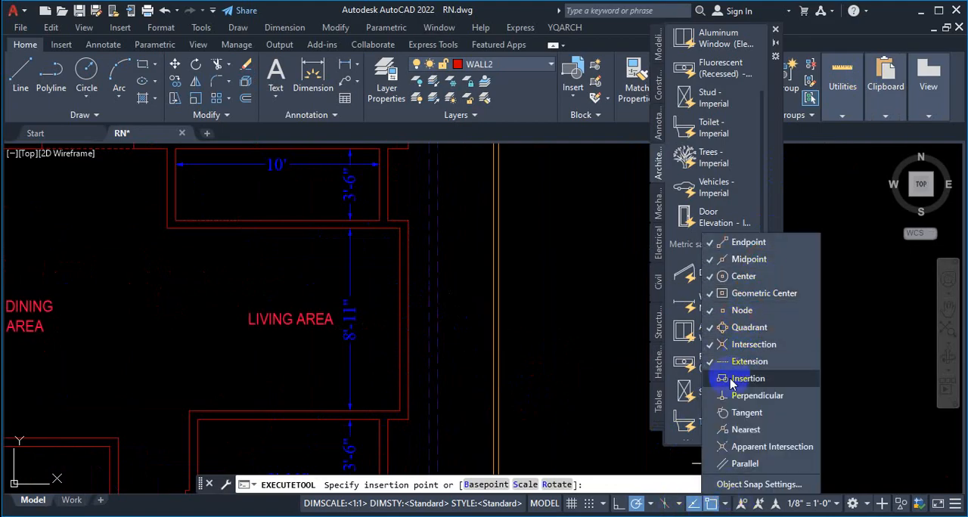
left_click(731, 378)
left_click(732, 395)
left_click(733, 412)
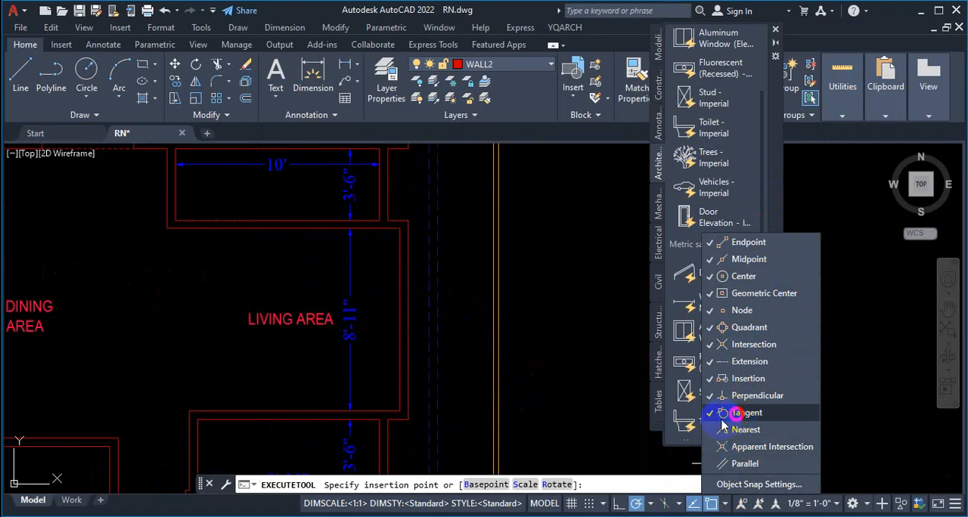
left_click(593, 379)
Step: Check how the window block snaps to the midpoint of the living area's exterior wall, and inspect the block's shape
scroll(412, 314, "up", 2)
scroll(392, 323, "up", 2)
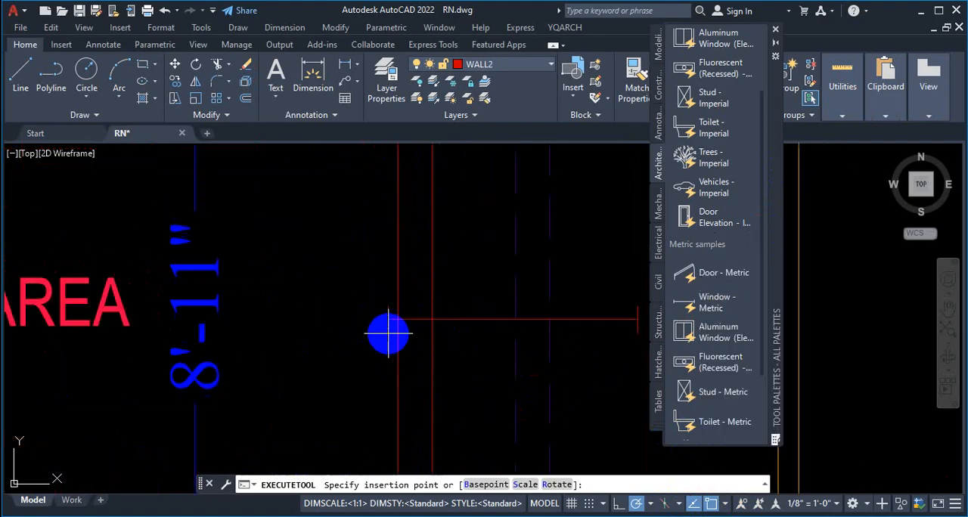
scroll(397, 308, "down", 3)
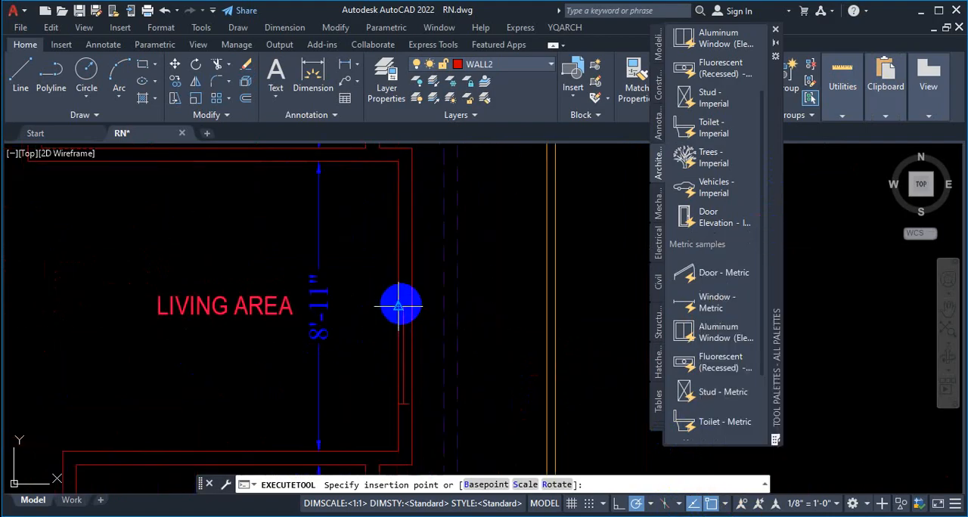
scroll(398, 306, "up", 5)
scroll(270, 280, "down", 5)
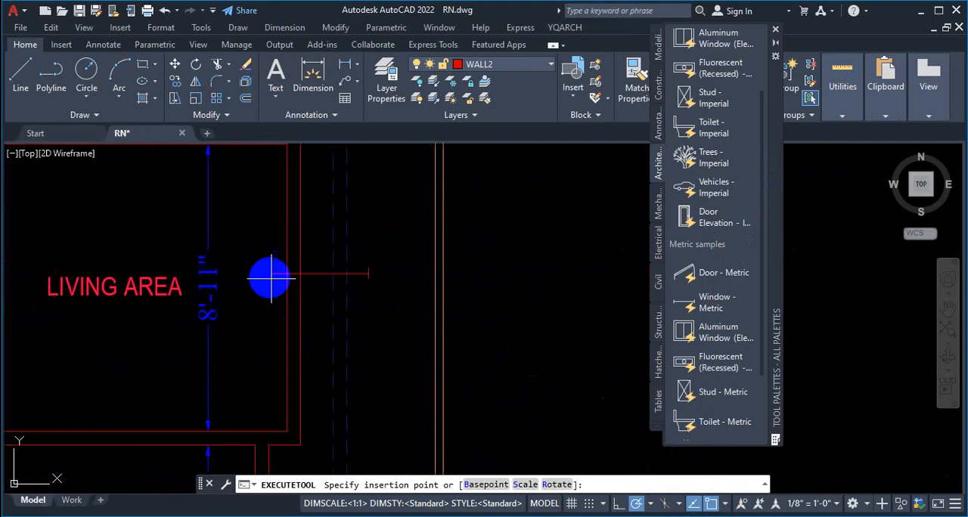
scroll(277, 295, "down", 1)
scroll(421, 294, "up", 5)
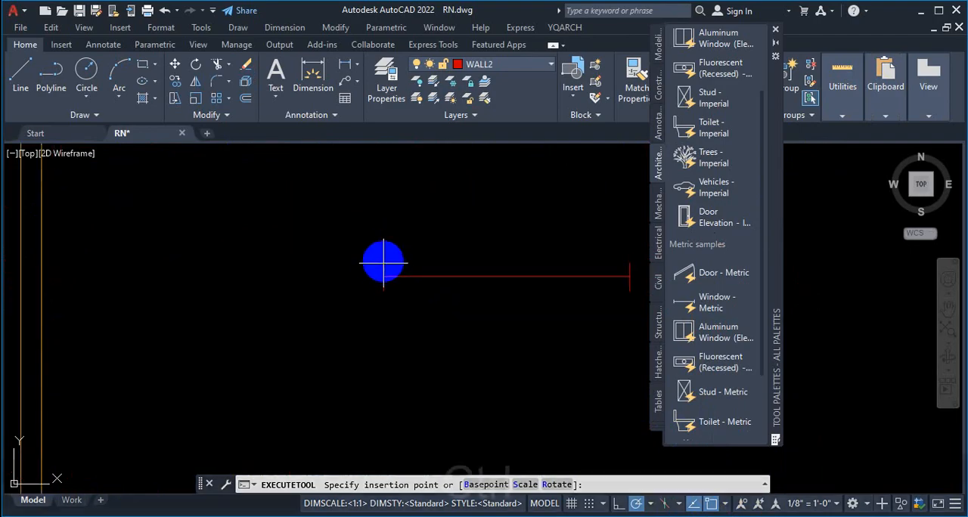
key("ctrl+1")
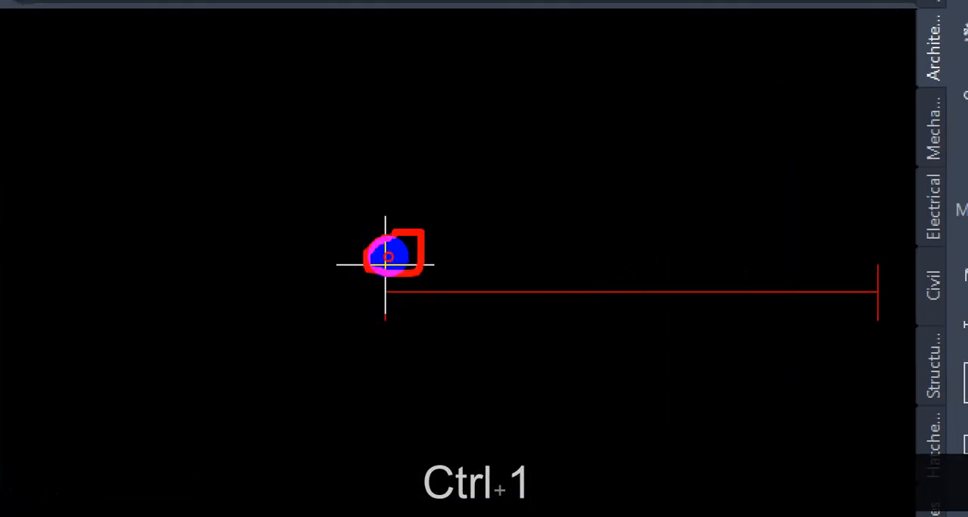
left_click_drag(629, 235, 620, 347)
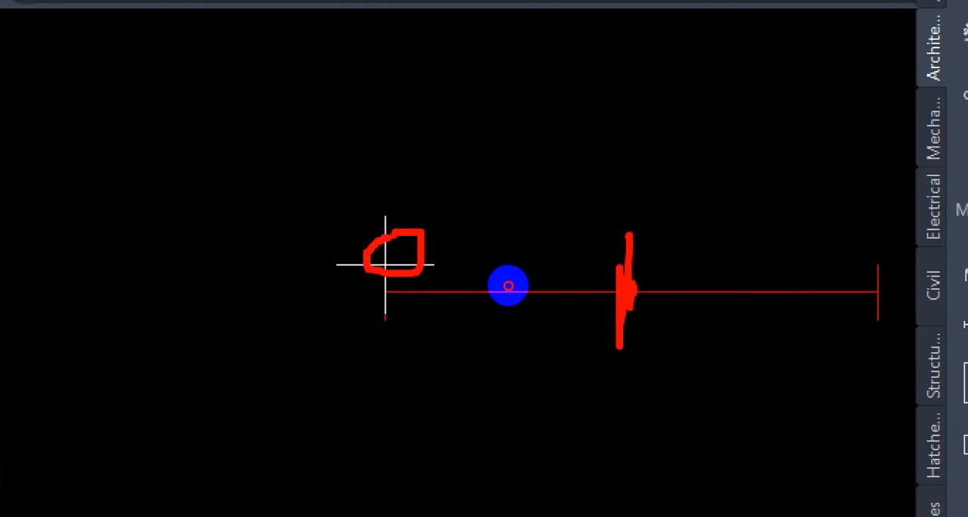
key("Escape")
Step: Check how the window block snaps and aligns along the exterior walls of the living area and master bedroom
scroll(417, 284, "up", 3)
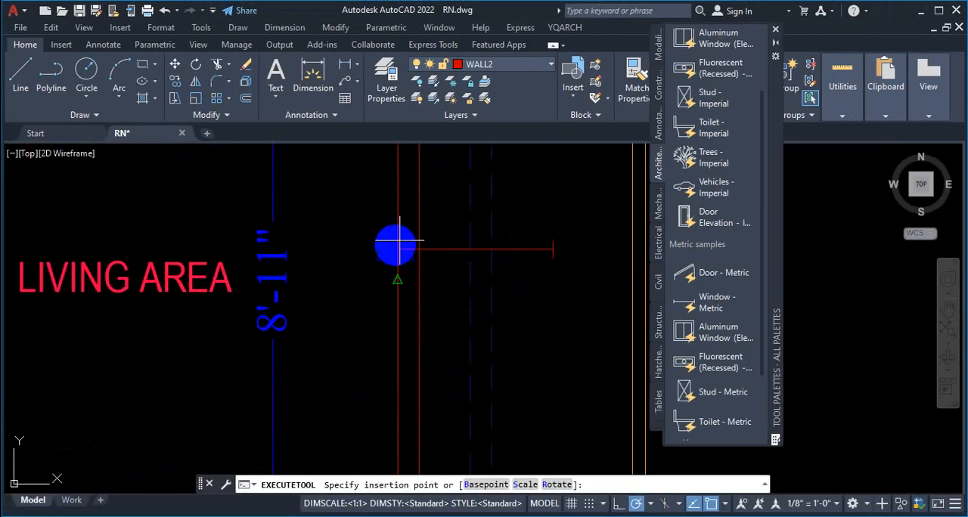
scroll(317, 264, "down", 3)
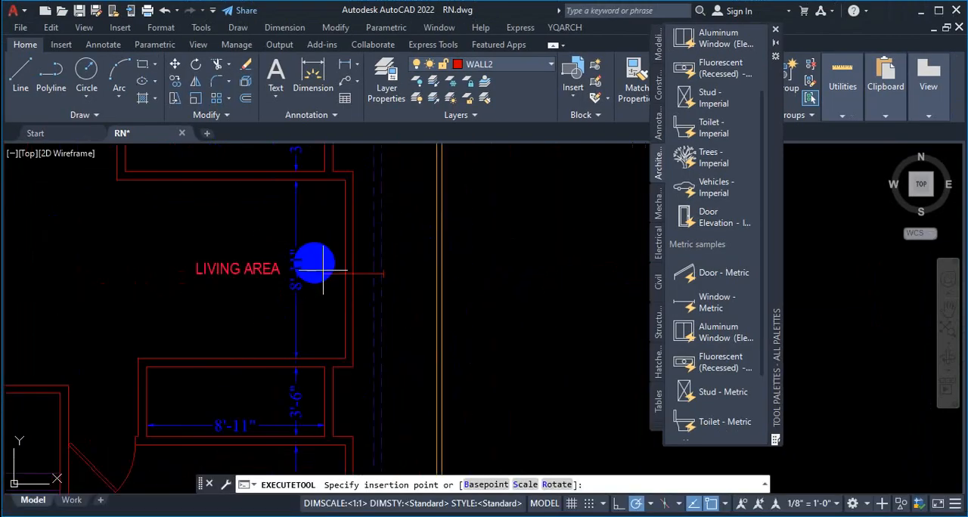
scroll(341, 244, "up", 5)
scroll(335, 267, "down", 3)
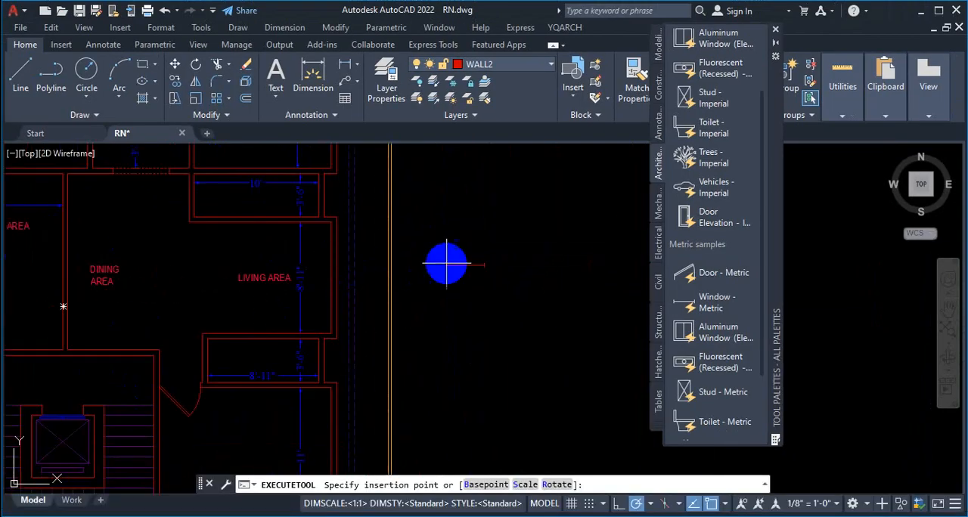
scroll(326, 264, "up", 3)
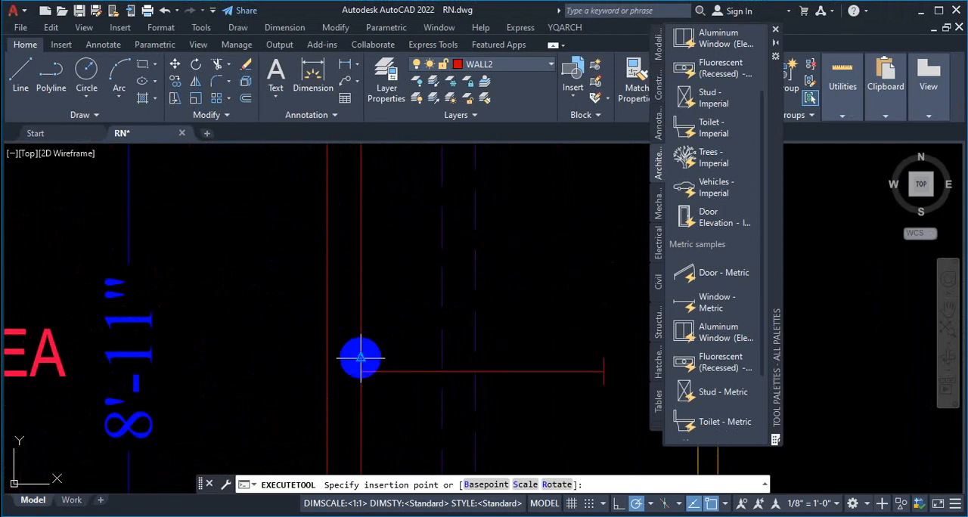
scroll(288, 352, "down", 3)
scroll(317, 329, "up", 3)
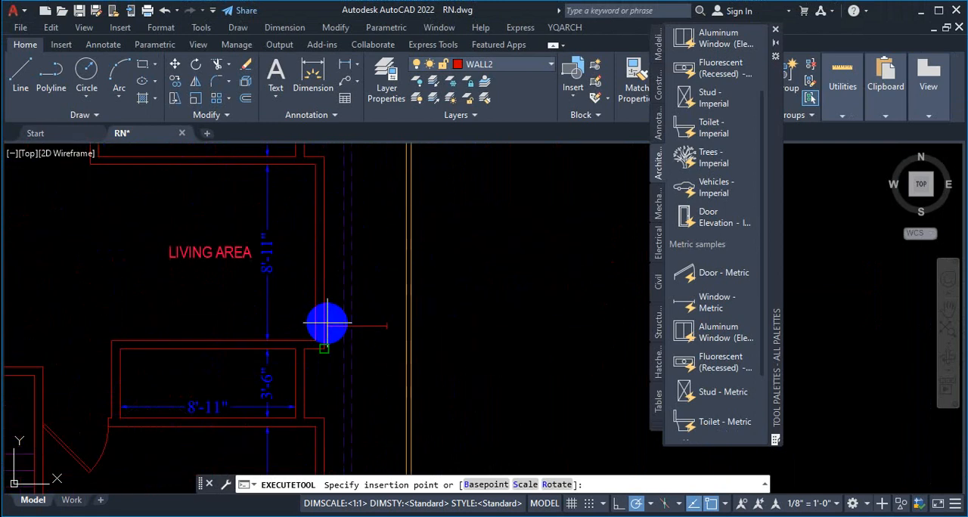
scroll(363, 348, "down", 4)
scroll(325, 370, "up", 5)
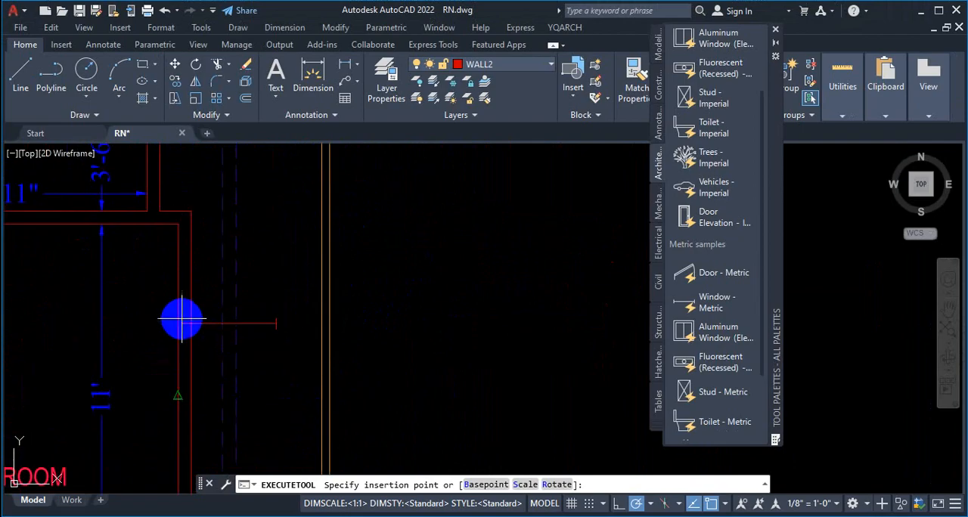
scroll(252, 316, "down", 4)
scroll(246, 227, "up", 6)
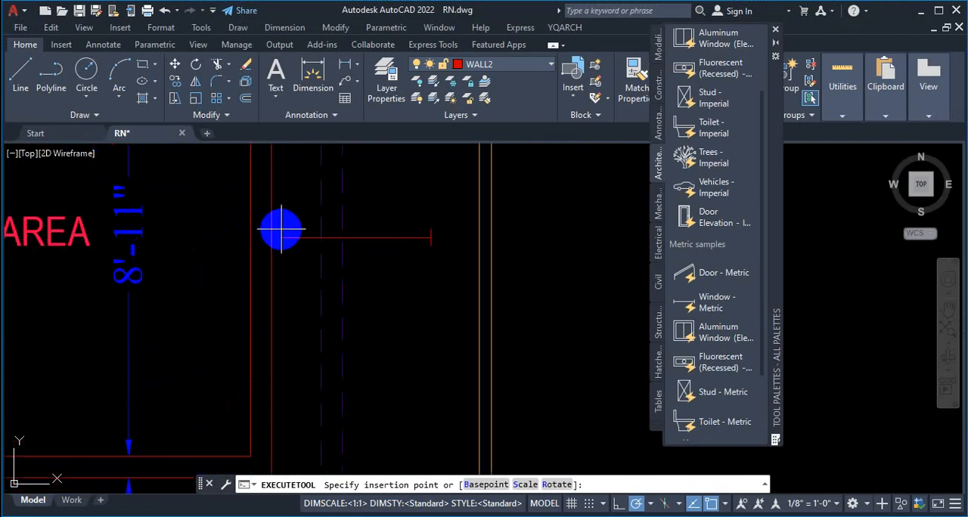
scroll(273, 235, "down", 3)
key("space")
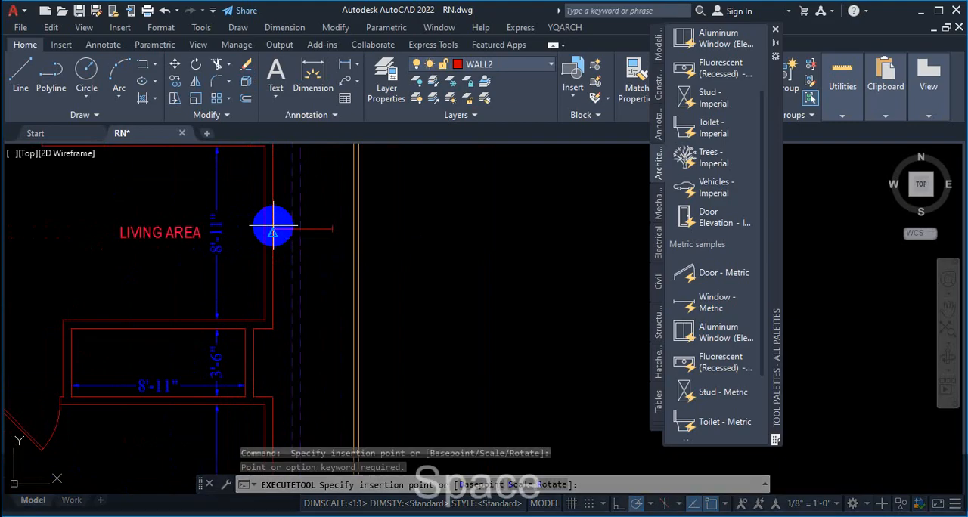
scroll(273, 232, "up", 5)
key("space")
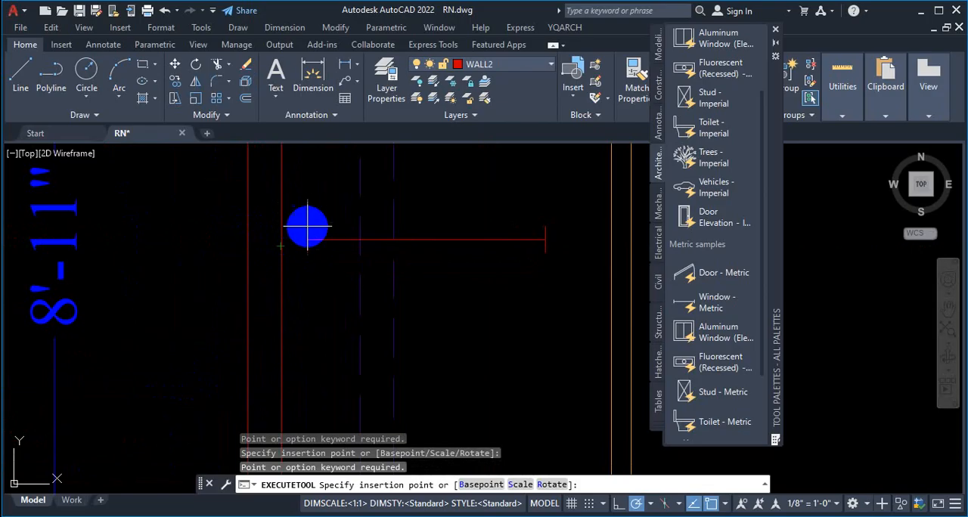
key("Tab")
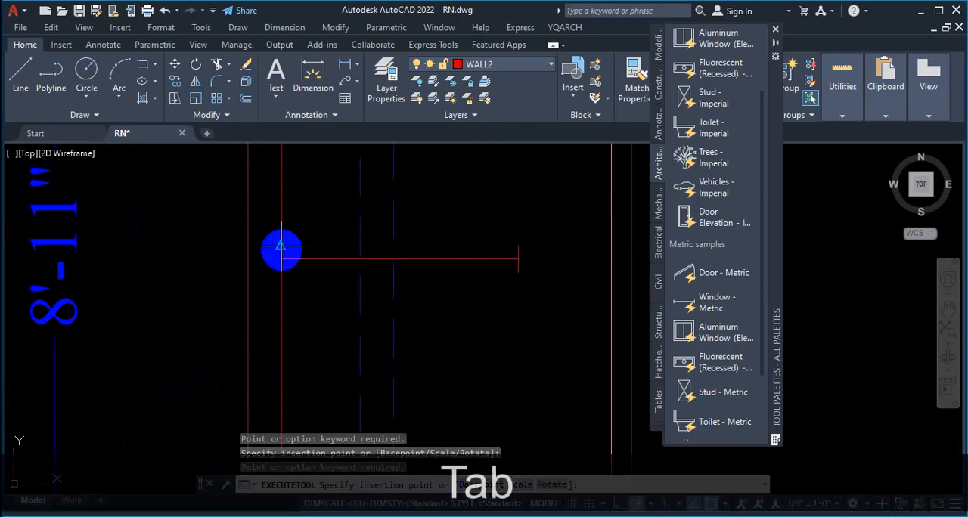
scroll(234, 327, "down", 8)
scroll(244, 328, "up", 6)
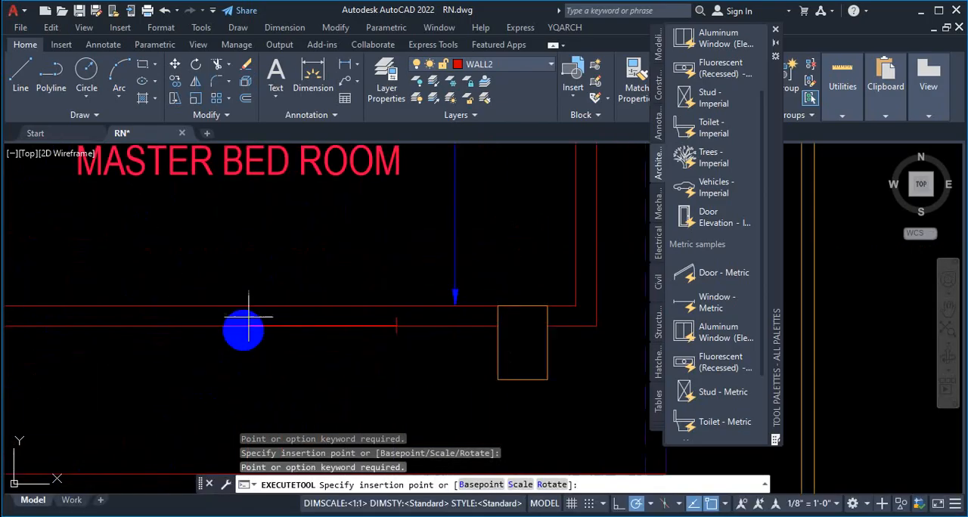
scroll(330, 280, "down", 5)
scroll(314, 330, "up", 4)
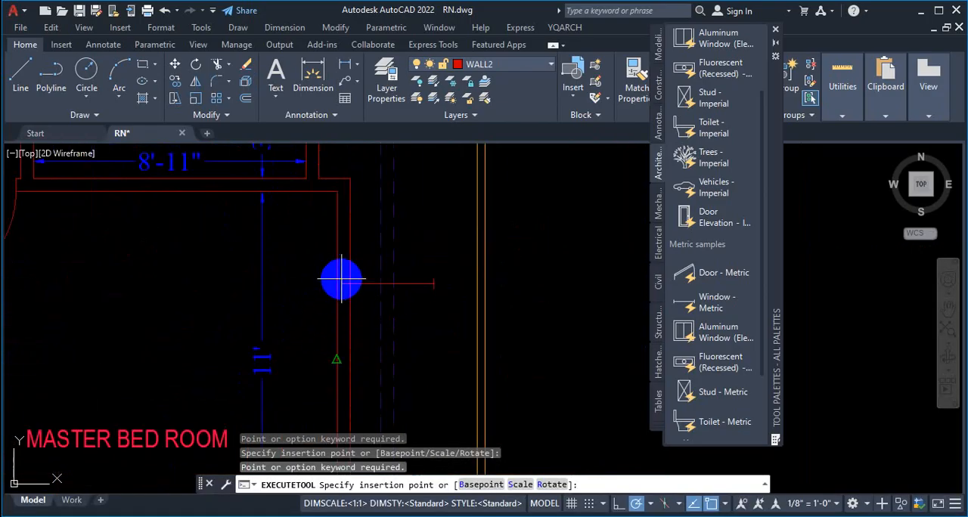
key("Escape")
key("Escape")
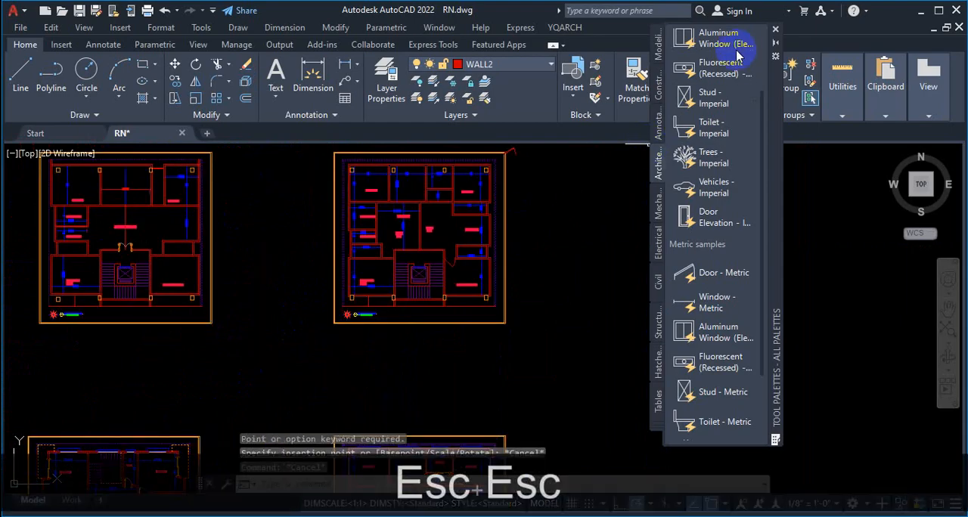
Step: Insert the imperial window block vertically inside the living area's exterior wall, starting just below the wall's midpoint
scroll(734, 53, "up", 3)
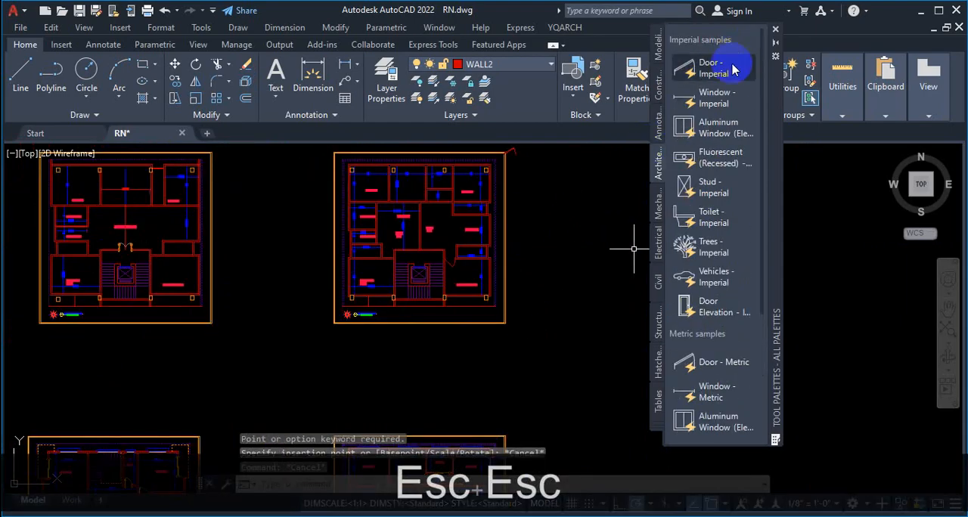
left_click(711, 97)
scroll(454, 284, "up", 6)
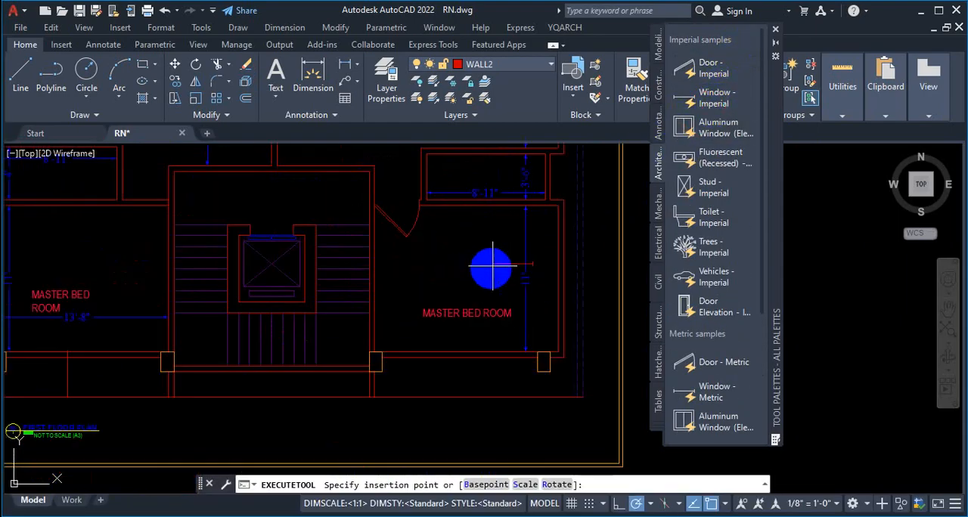
scroll(556, 253, "up", 2)
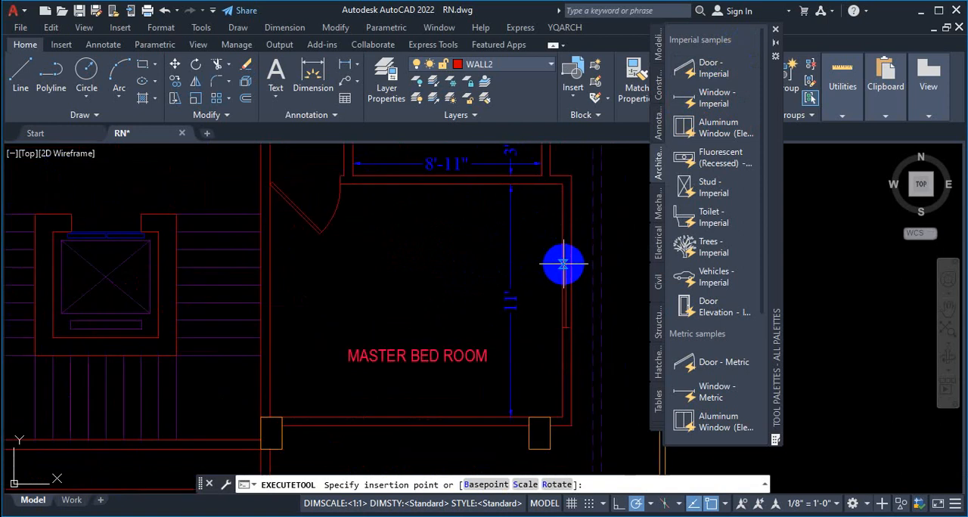
scroll(563, 266, "up", 2)
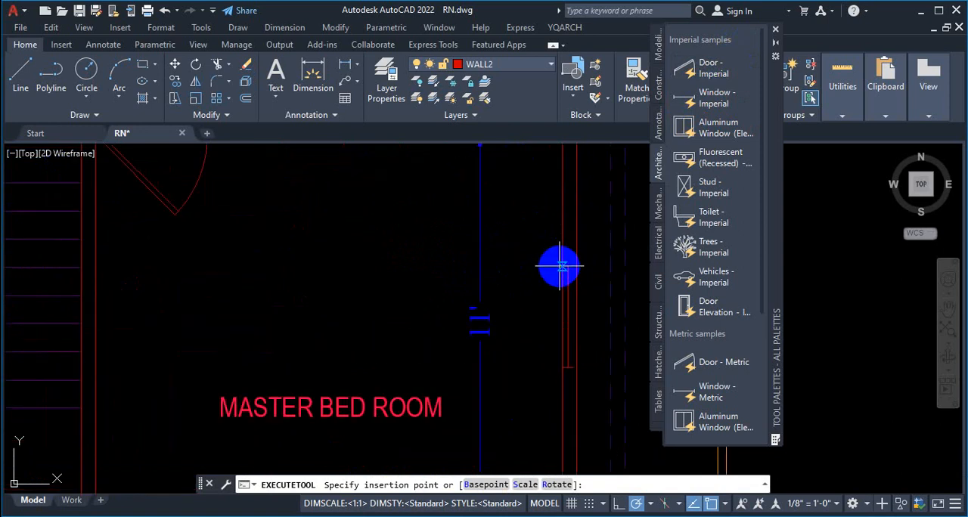
scroll(562, 266, "down", 4)
scroll(567, 189, "up", 5)
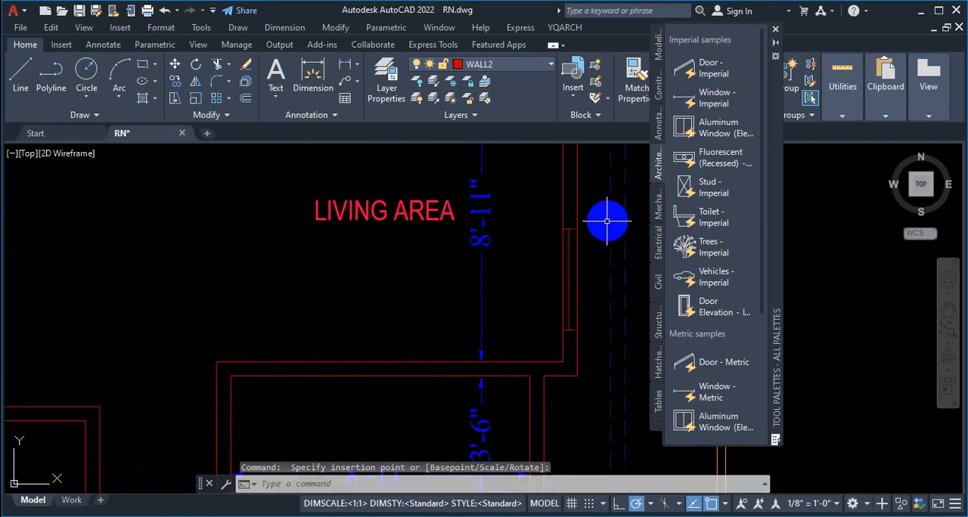
key("Escape")
Step: Stretch the living area window downward along the exterior wall to a width of 5'
scroll(579, 267, "up", 4)
left_click(547, 190)
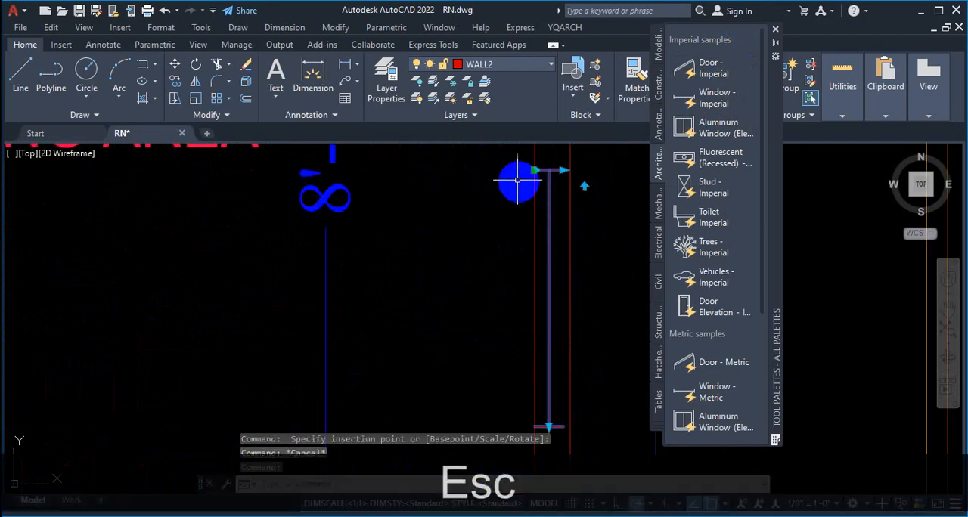
scroll(513, 183, "down", 4)
scroll(539, 247, "up", 2)
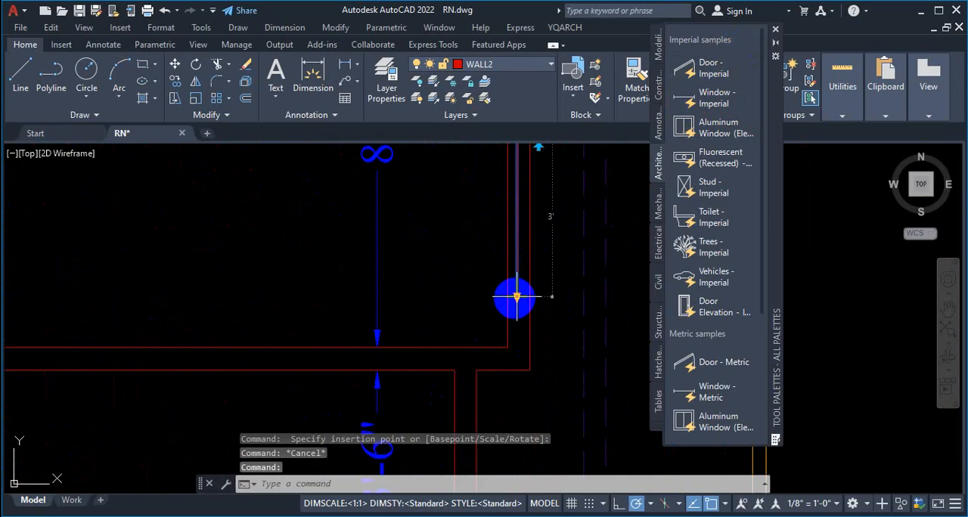
left_click(517, 297)
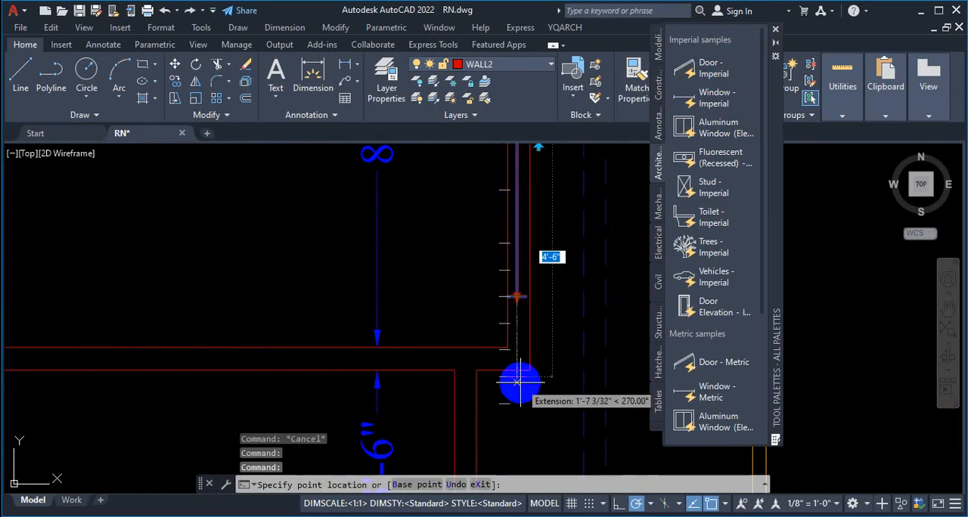
type("5")
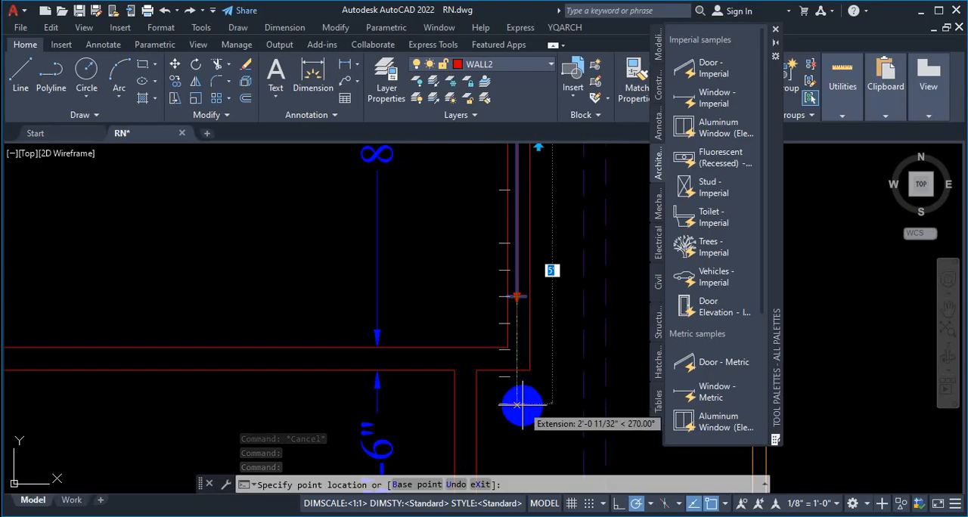
key("Return")
scroll(518, 385, "down", 2)
scroll(535, 319, "up", 2)
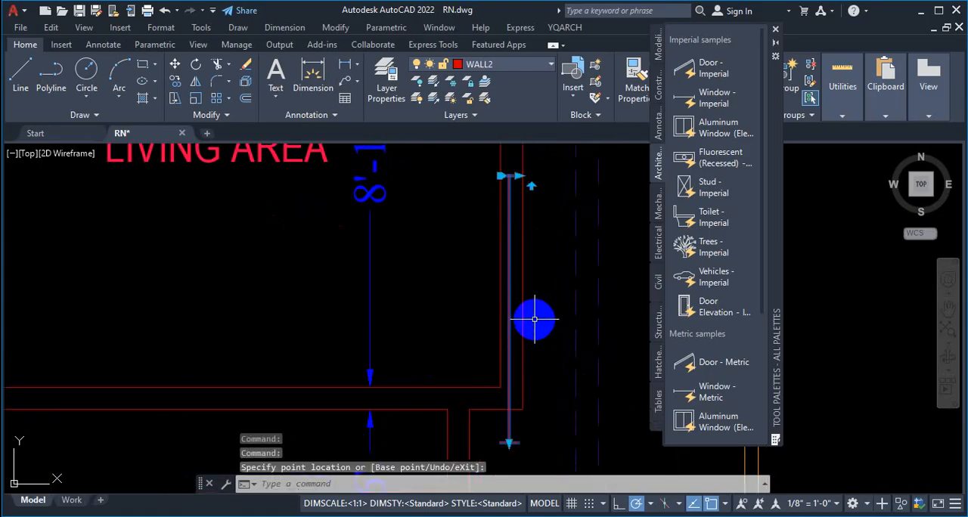
key("Escape")
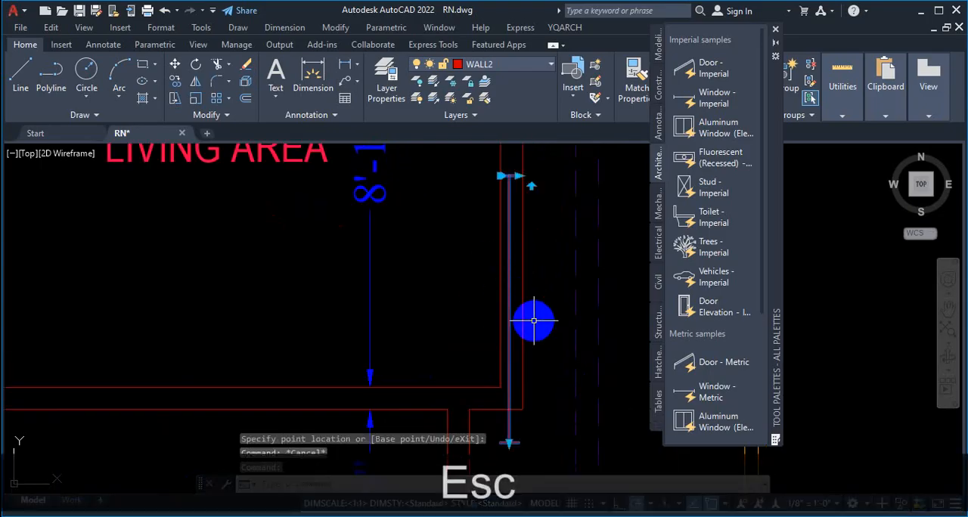
type("m")
key("Return")
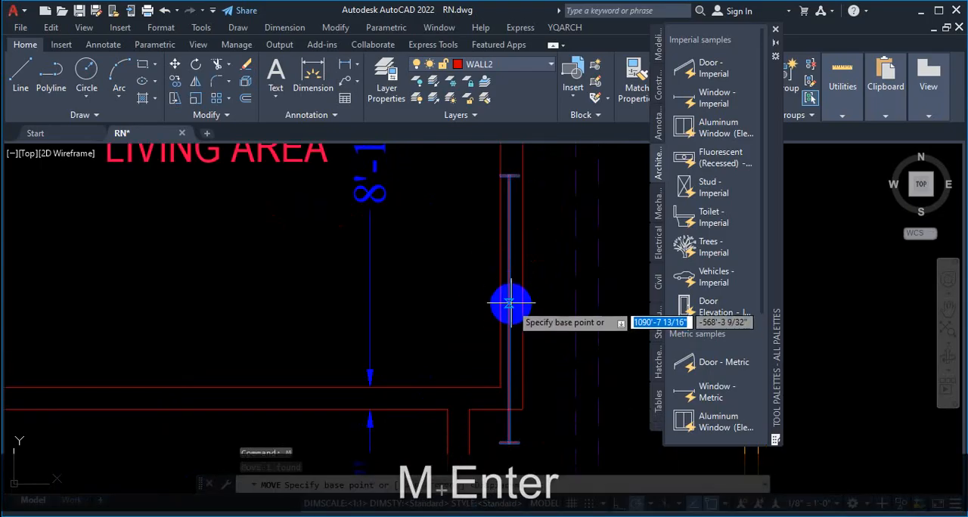
left_click(724, 504)
left_click(543, 311)
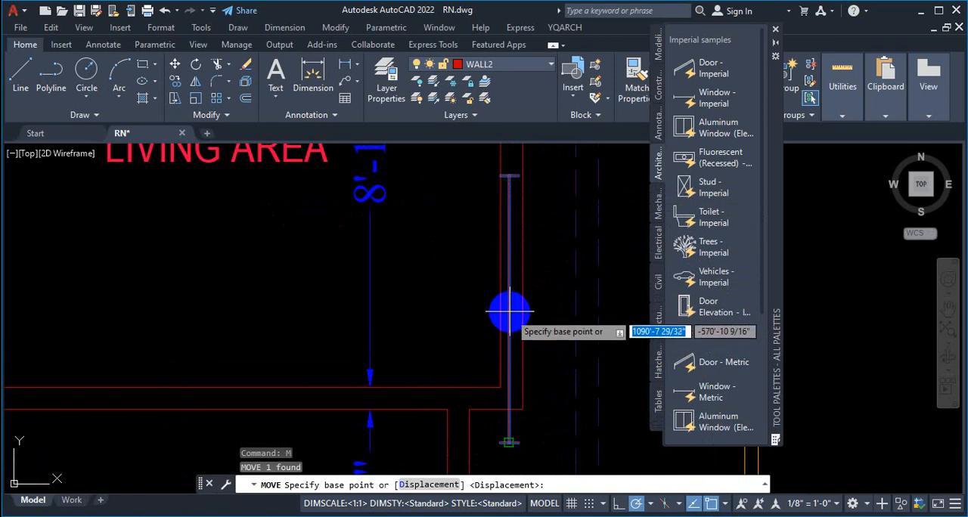
scroll(507, 303, "down", 4)
scroll(495, 250, "up", 5)
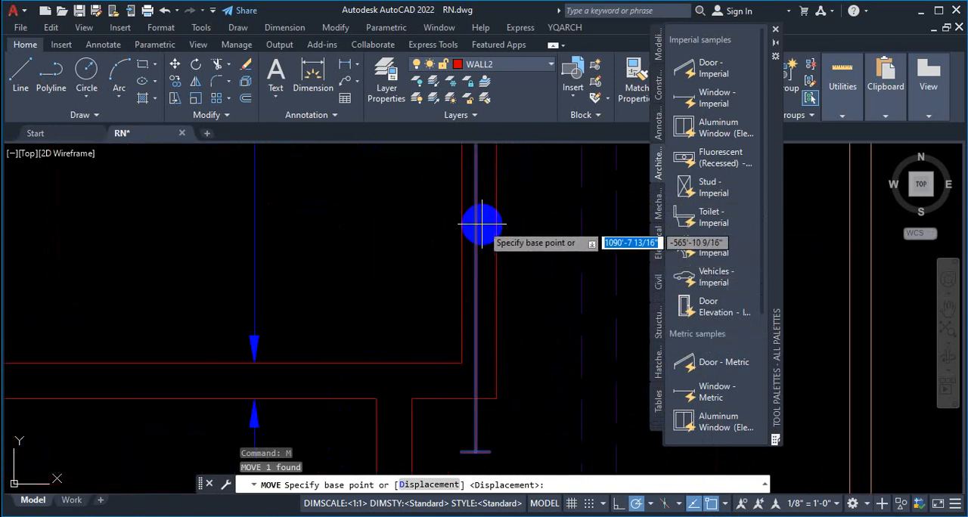
scroll(480, 238, "up", 2)
scroll(457, 264, "down", 3)
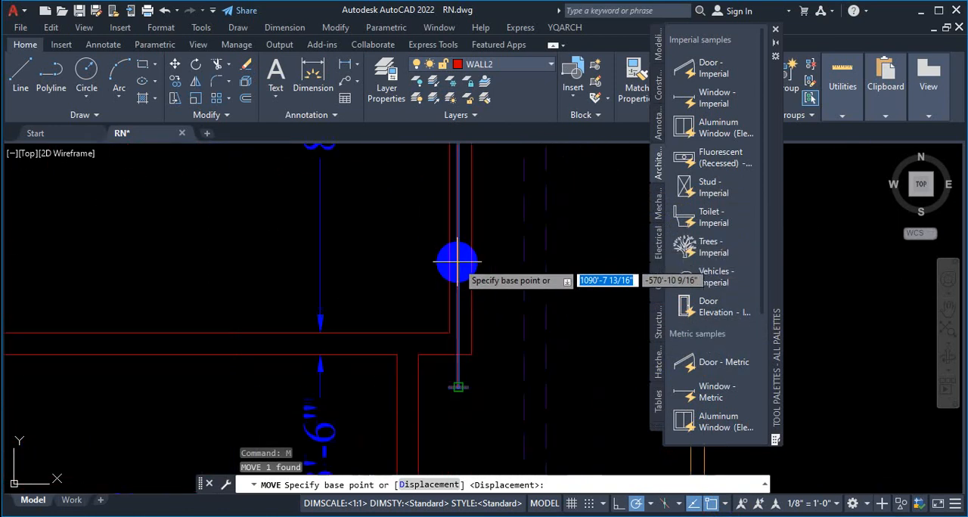
scroll(476, 278, "down", 2)
scroll(473, 237, "up", 5)
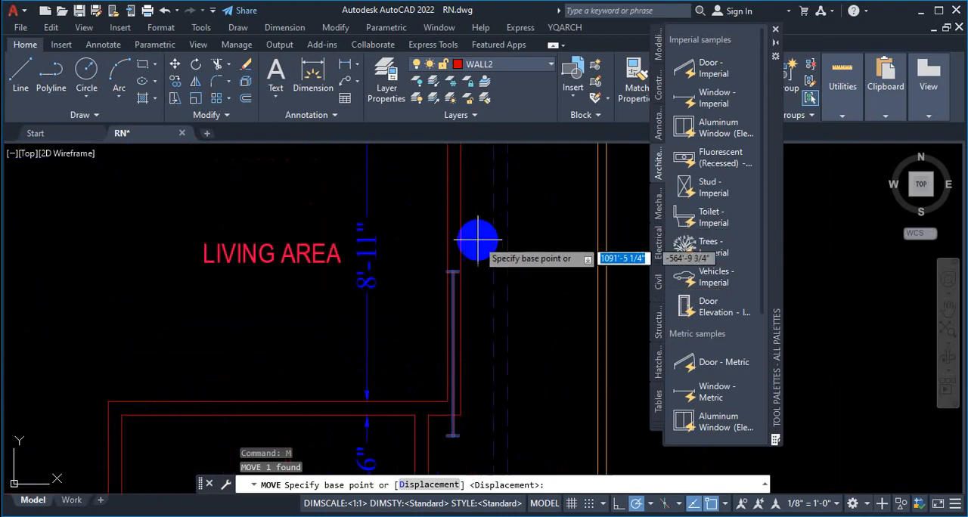
key("Escape")
scroll(446, 257, "down", 5)
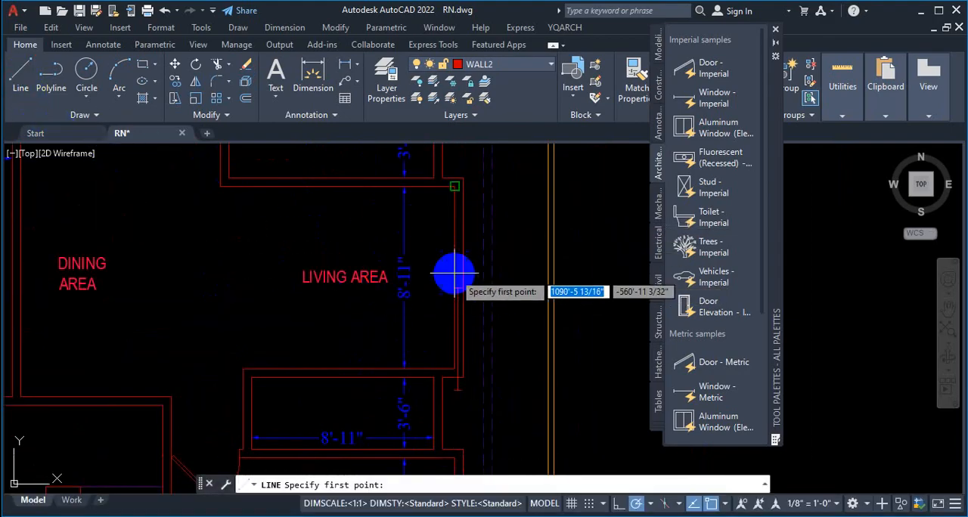
scroll(461, 267, "down", 3)
scroll(461, 267, "up", 5)
key("Escape")
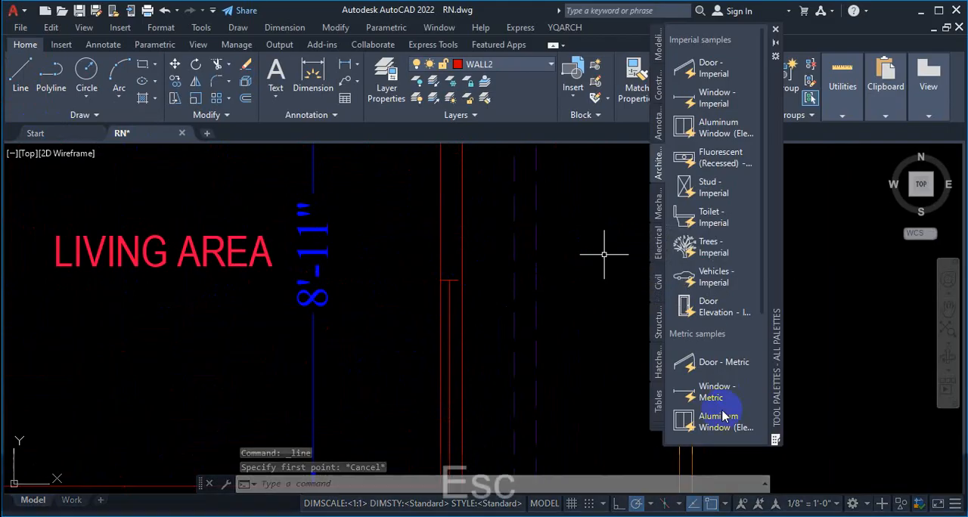
Step: Enable the Geometric Center, Node and Quadrant object snaps
left_click(723, 505)
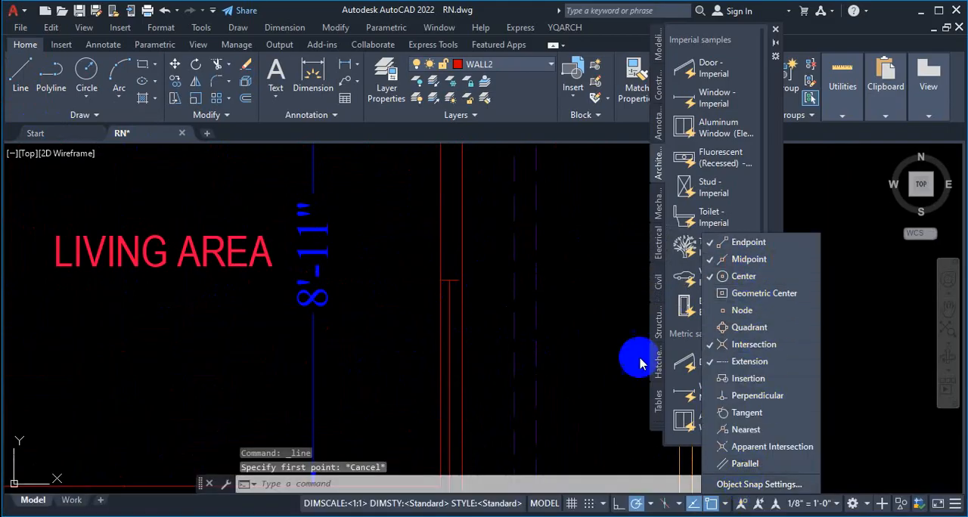
left_click(742, 278)
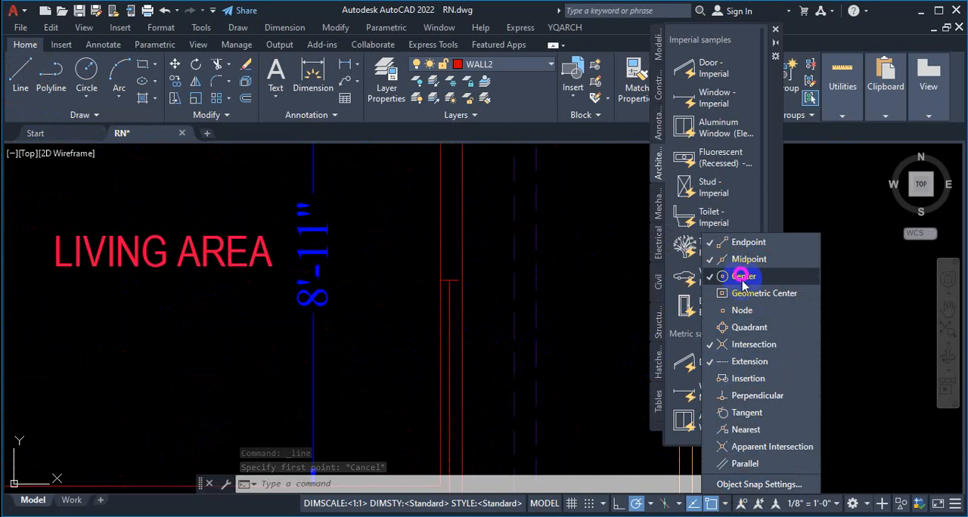
left_click(752, 293)
left_click(741, 310)
left_click(745, 327)
key("Escape")
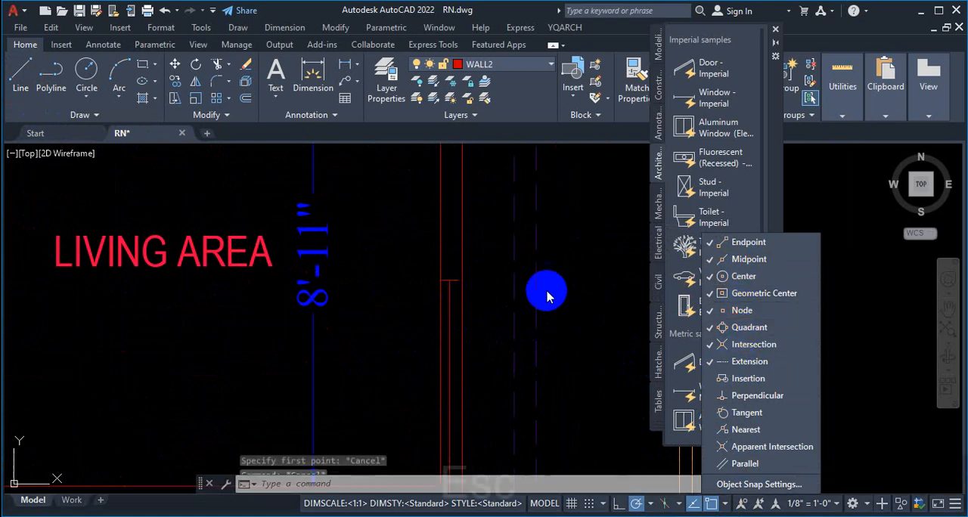
key("Escape")
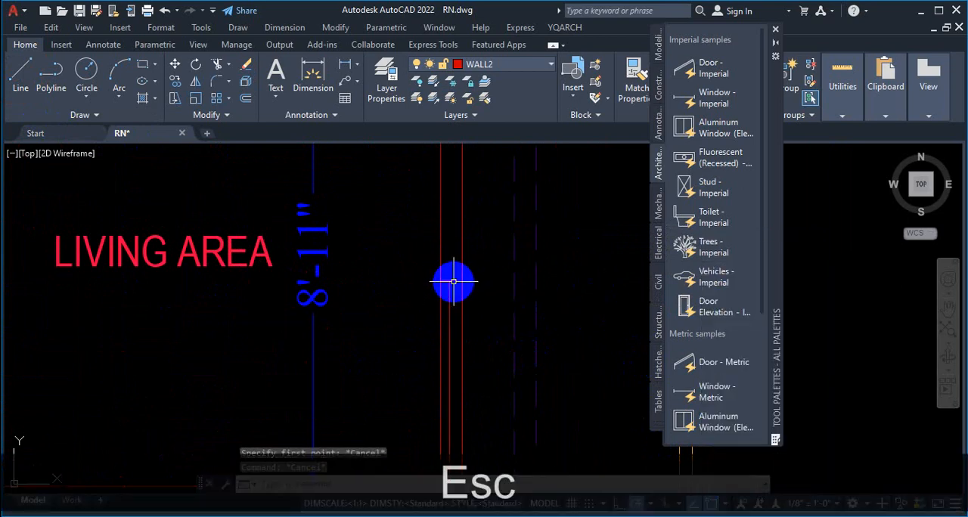
Step: Try to move the 5' living area window from its midpoint to the midpoint of the exterior wall
left_click(454, 281)
type("M")
key("Return")
scroll(579, 264, "down", 2)
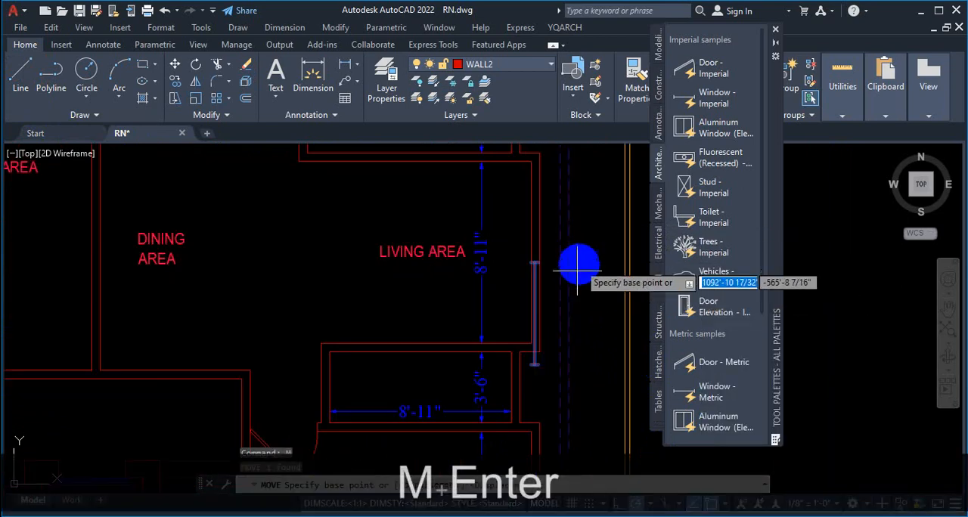
scroll(519, 325, "up", 4)
left_click(497, 313)
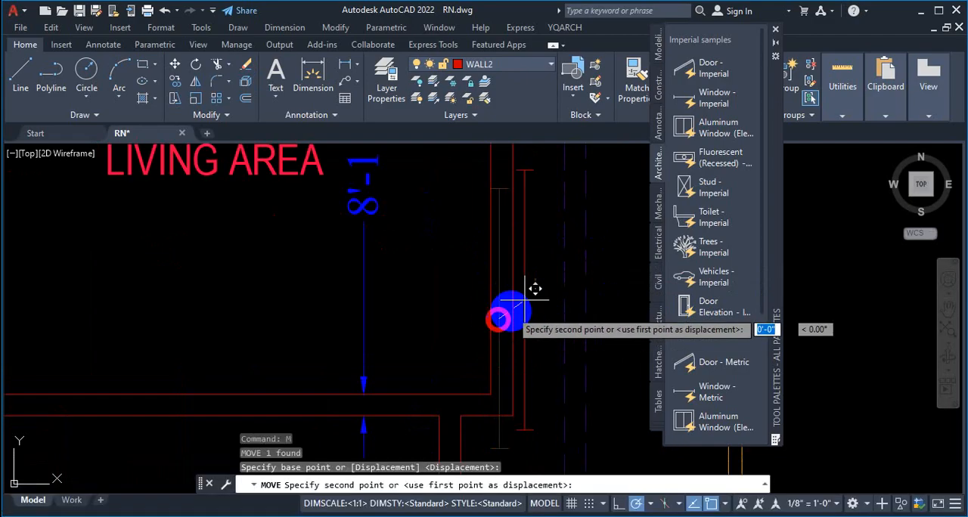
scroll(518, 231, "down", 2)
scroll(520, 222, "up", 2)
scroll(504, 231, "down", 4)
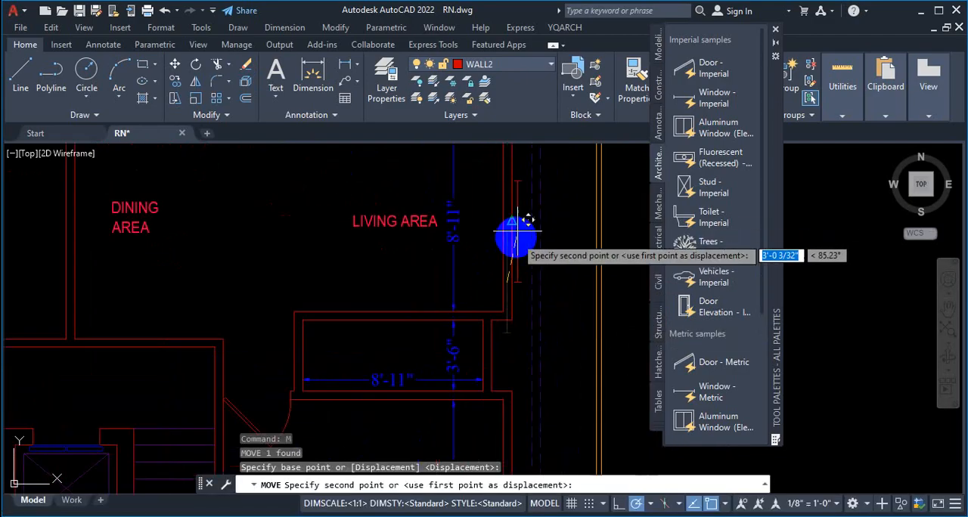
scroll(518, 229, "up", 4)
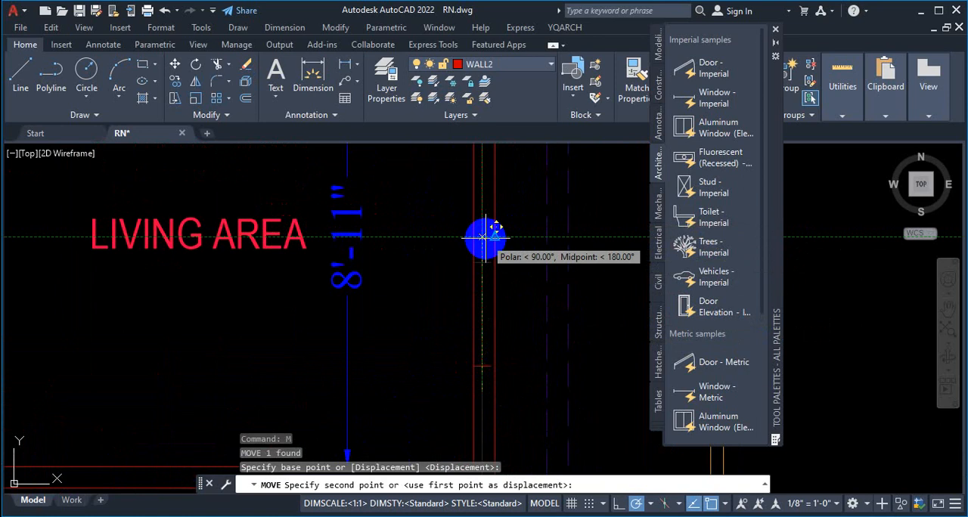
scroll(483, 237, "up", 2)
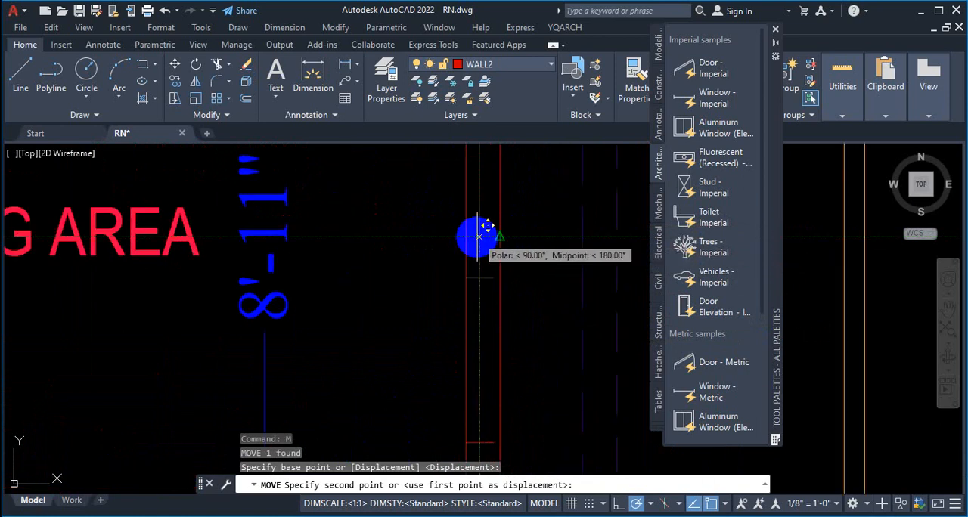
scroll(477, 235, "down", 2)
scroll(493, 222, "up", 2)
scroll(484, 243, "down", 1)
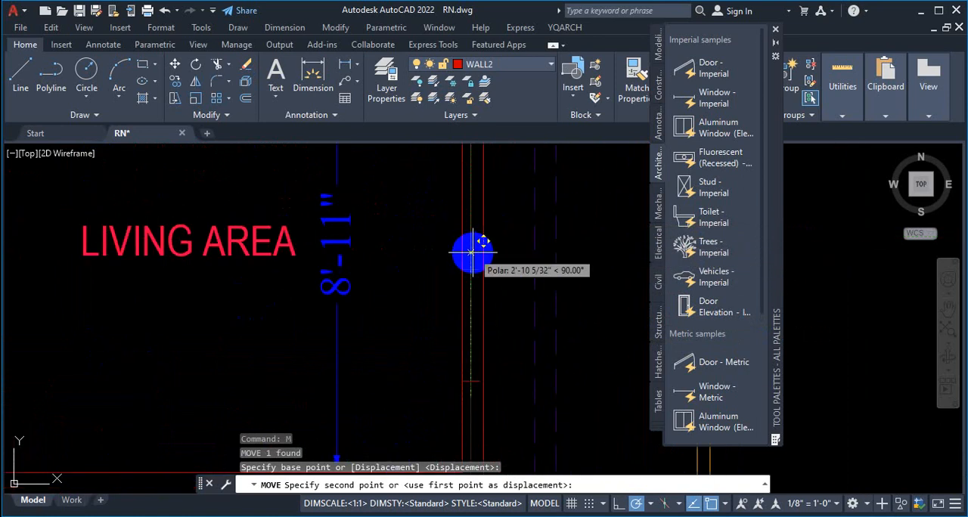
scroll(471, 251, "up", 3)
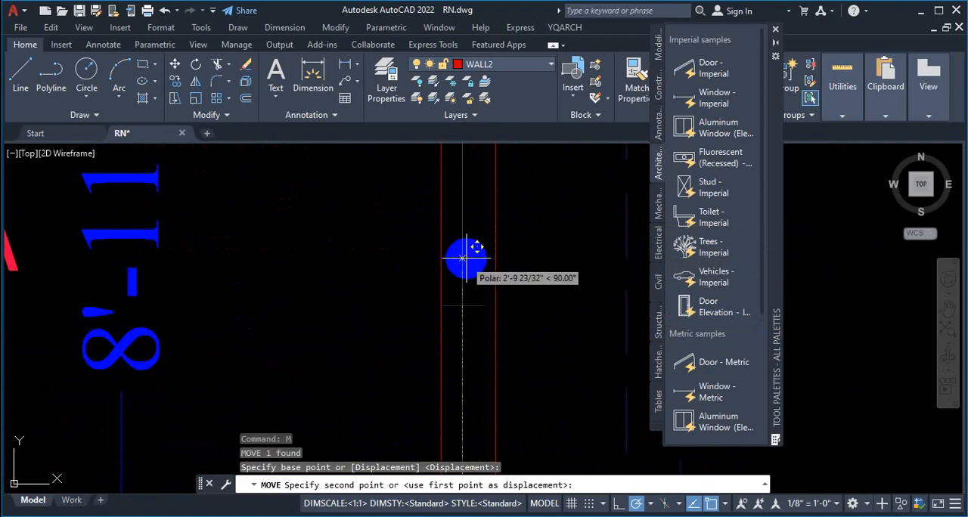
scroll(466, 258, "down", 3)
scroll(479, 263, "up", 3)
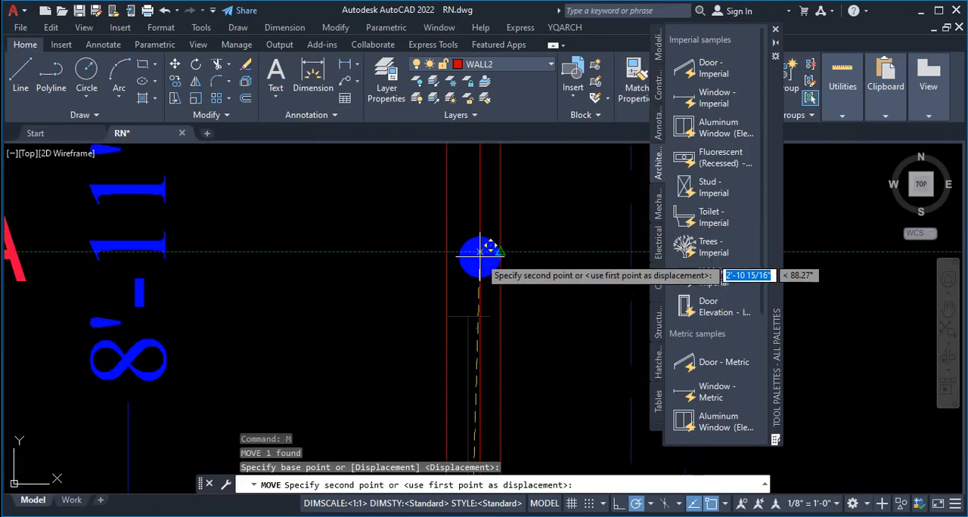
scroll(479, 258, "down", 3)
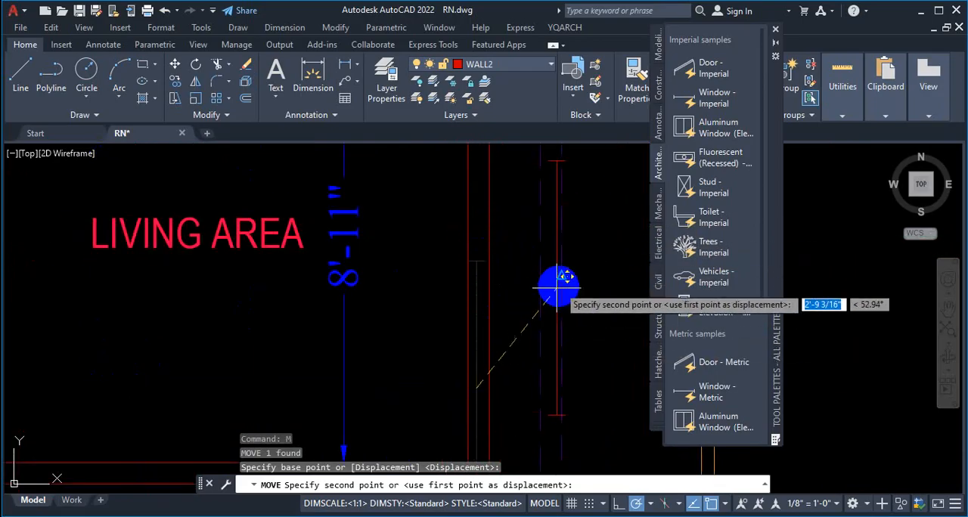
scroll(519, 274, "down", 2)
scroll(519, 261, "up", 2)
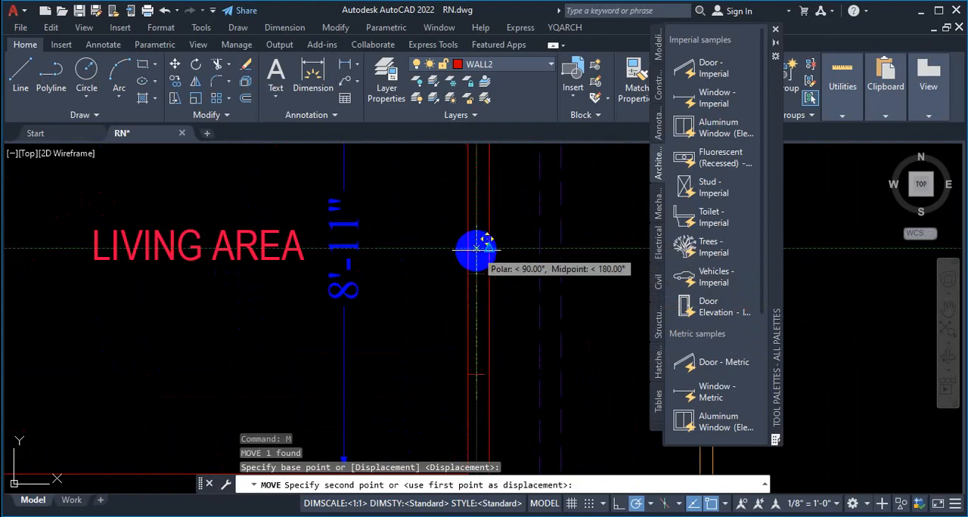
scroll(508, 251, "down", 2)
scroll(499, 252, "up", 2)
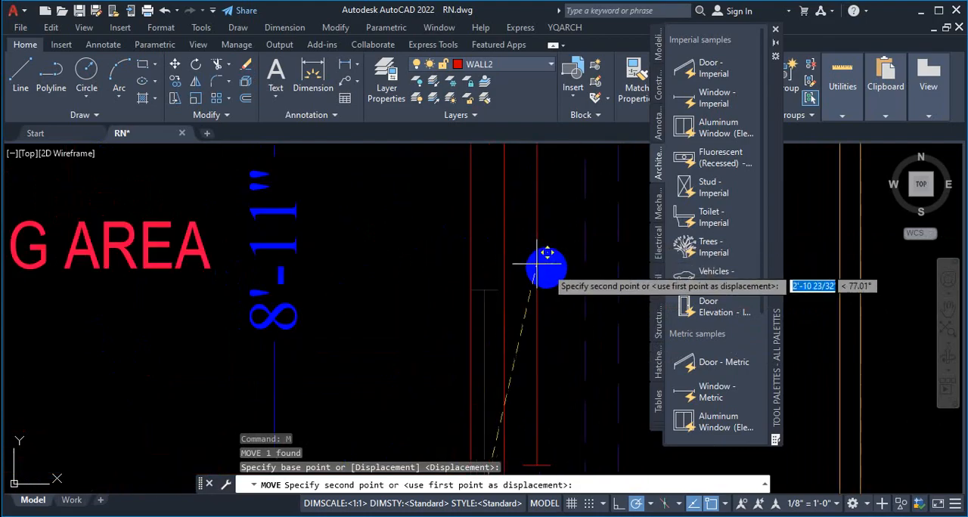
scroll(537, 253, "down", 1)
scroll(529, 245, "up", 2)
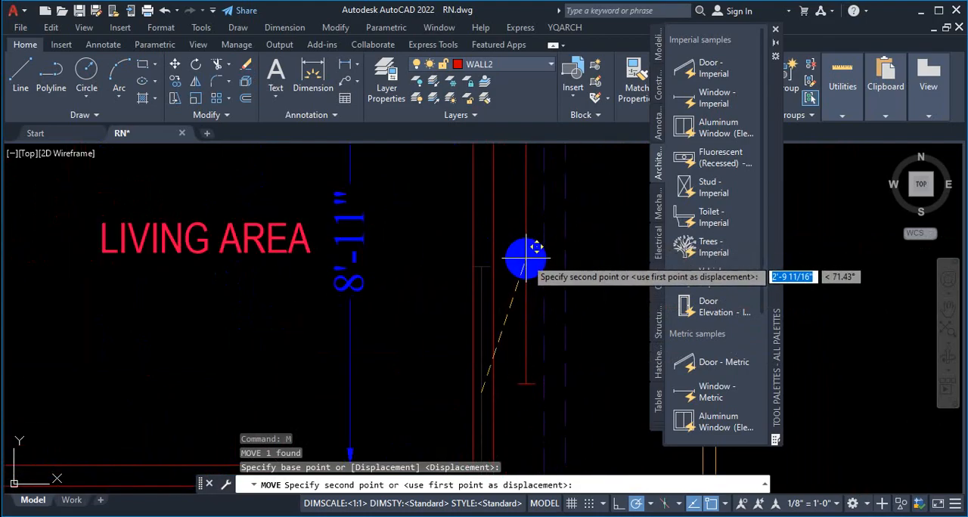
scroll(535, 247, "down", 3)
scroll(529, 252, "up", 2)
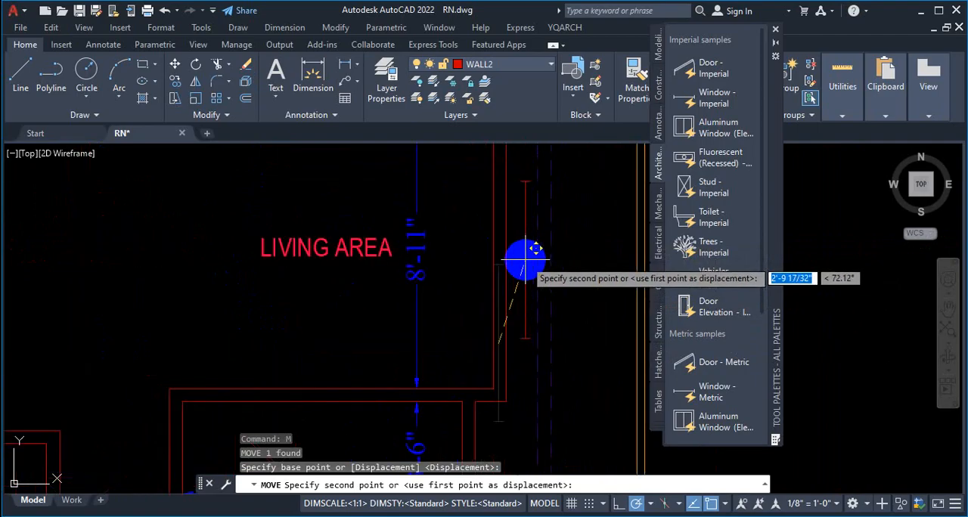
scroll(529, 249, "up", 3)
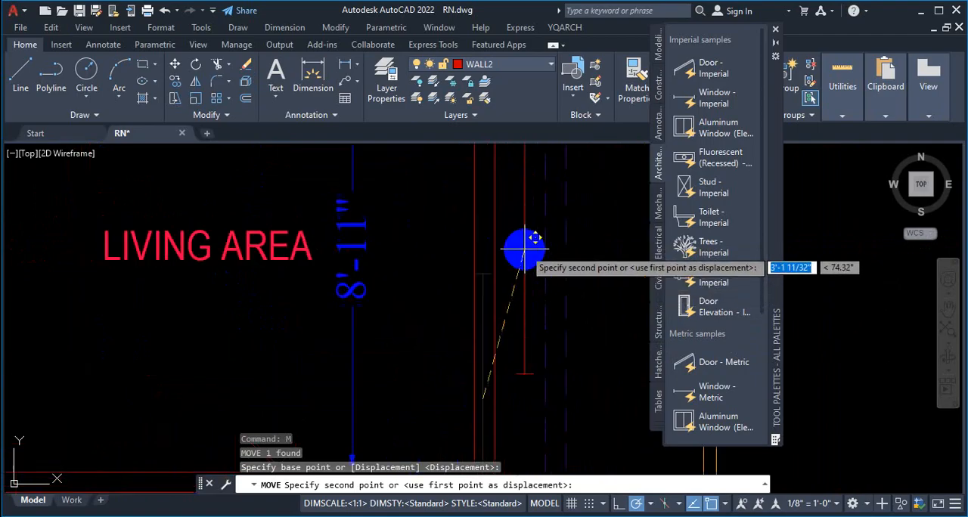
left_click(516, 247)
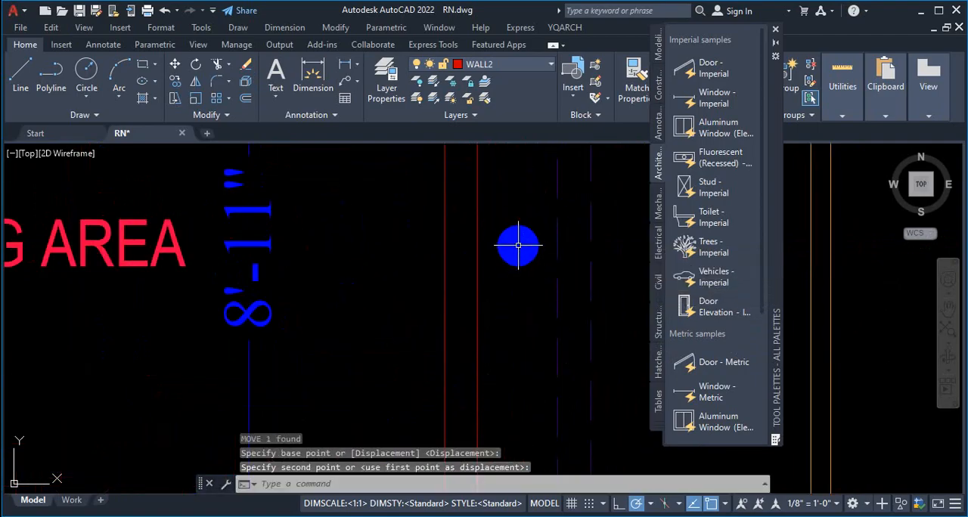
Step: Insert another imperial window block vertically in the living area's exterior wall, starting at the wall's midpoint
scroll(518, 246, "down", 5)
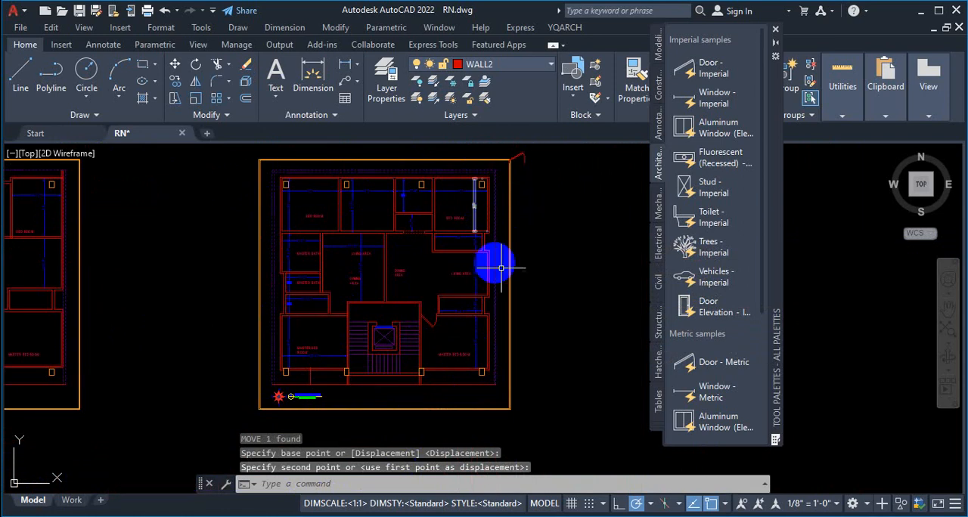
left_click(708, 104)
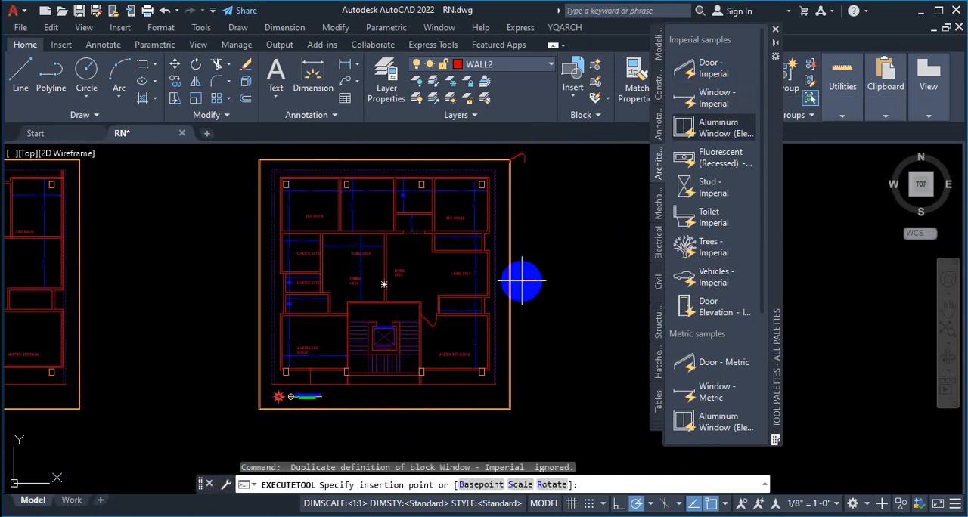
scroll(504, 281, "up", 6)
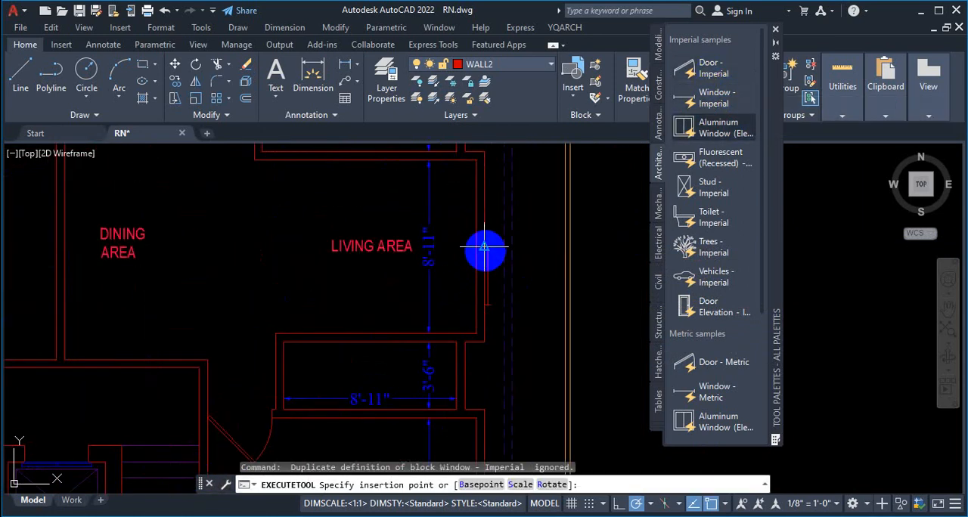
scroll(483, 247, "up", 5)
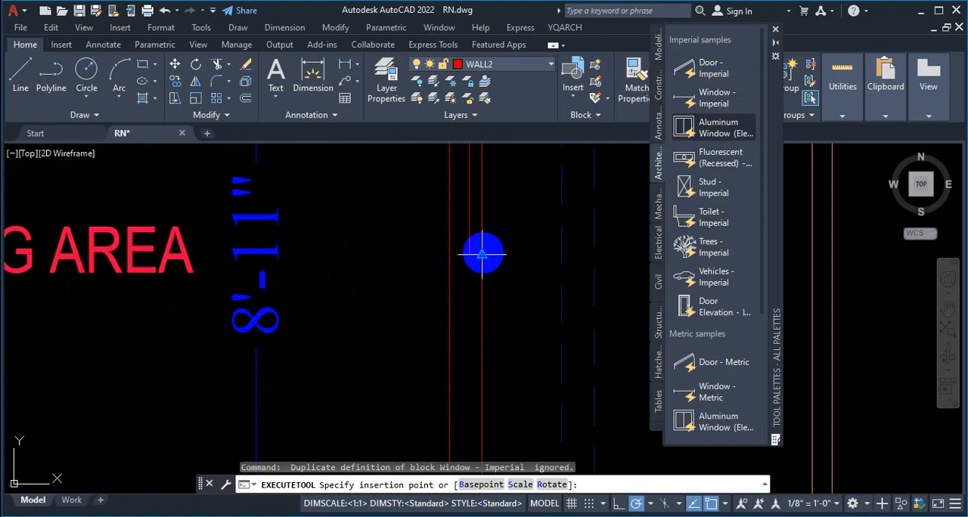
scroll(484, 250, "down", 4)
key("Escape")
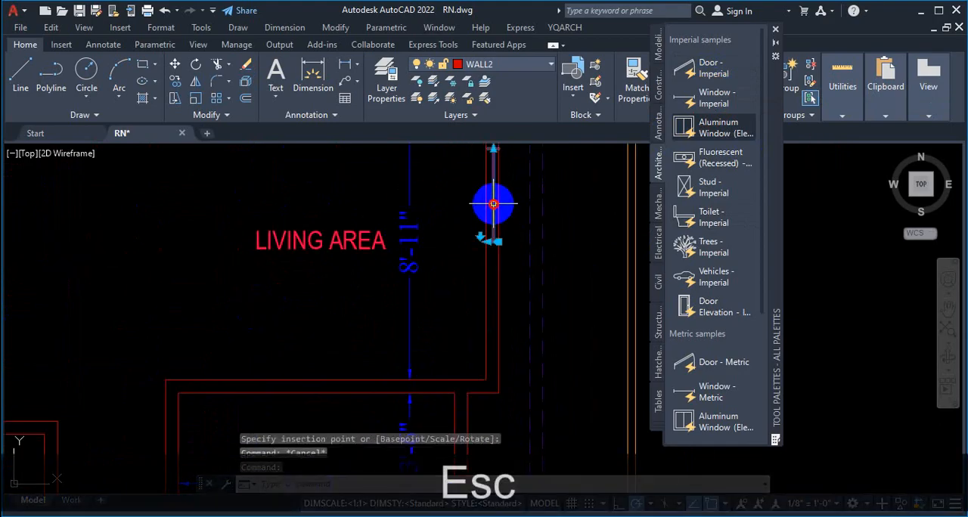
Step: Move the new window by its midpoint to the point midway between the midpoints of the exterior wall's two faces
type("M")
key("Return")
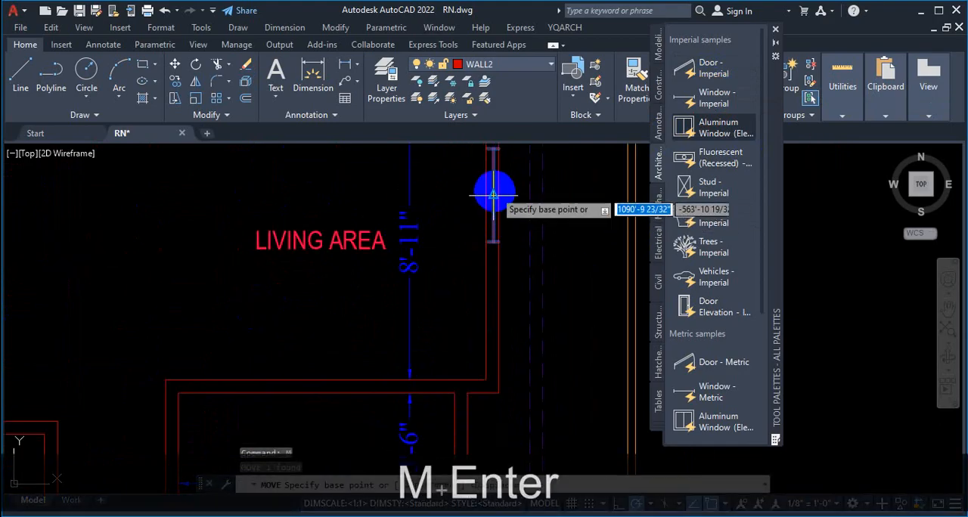
scroll(492, 186, "up", 4)
left_click(490, 213)
scroll(499, 234, "down", 6)
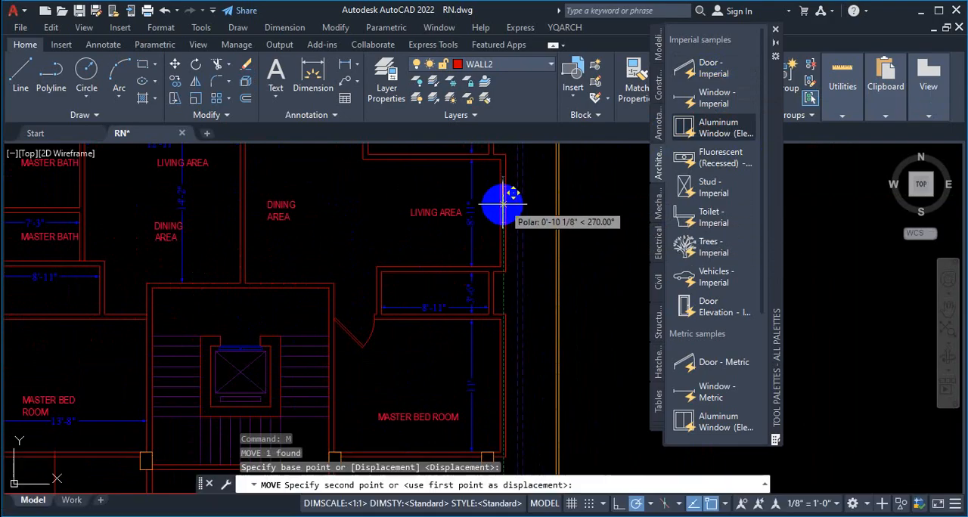
scroll(504, 212, "up", 5)
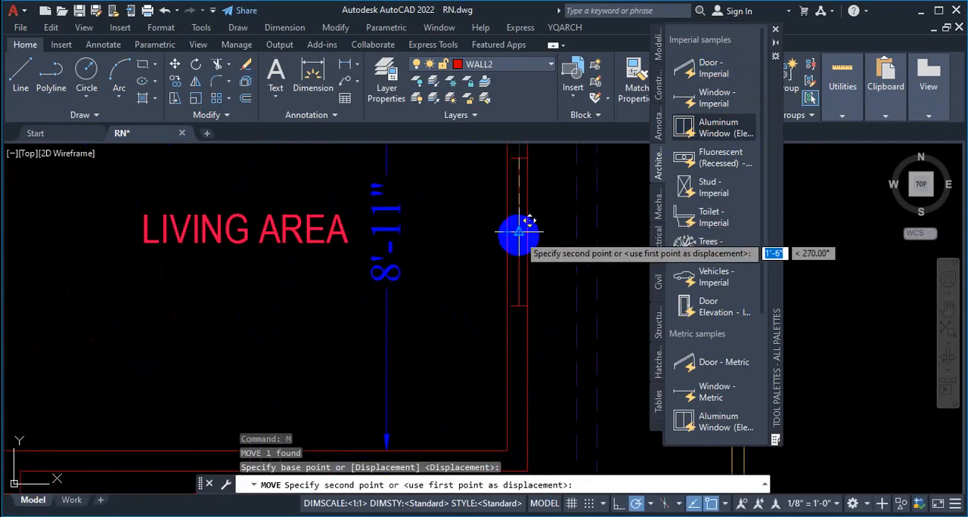
scroll(518, 231, "up", 4)
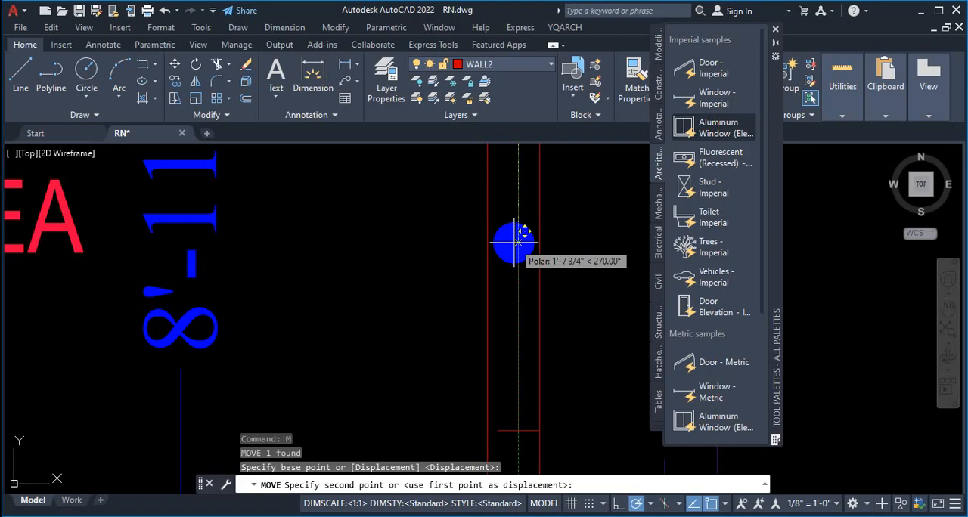
type("mtp")
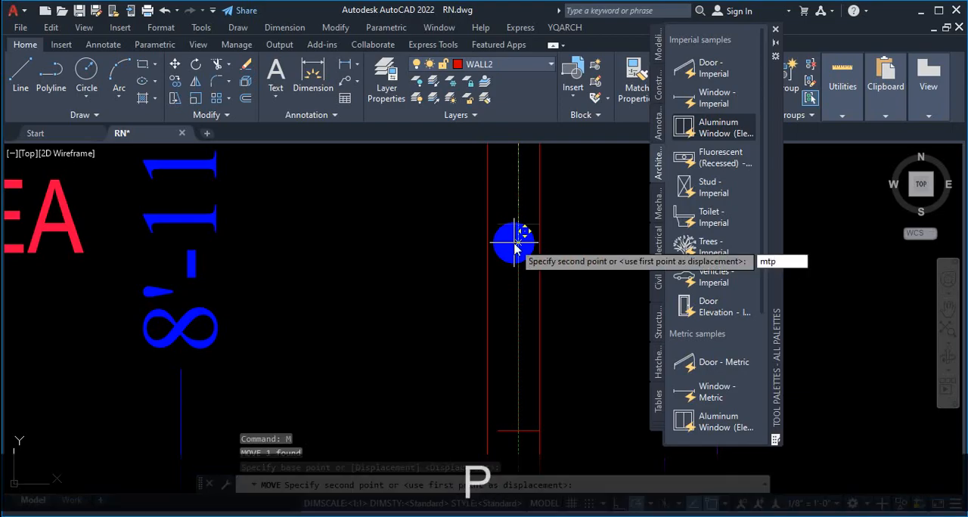
key("Return")
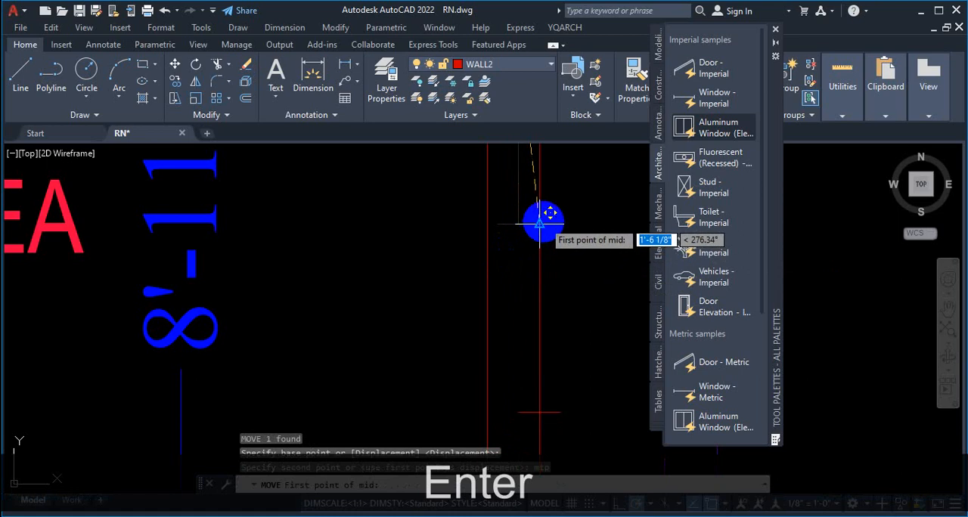
left_click(539, 223)
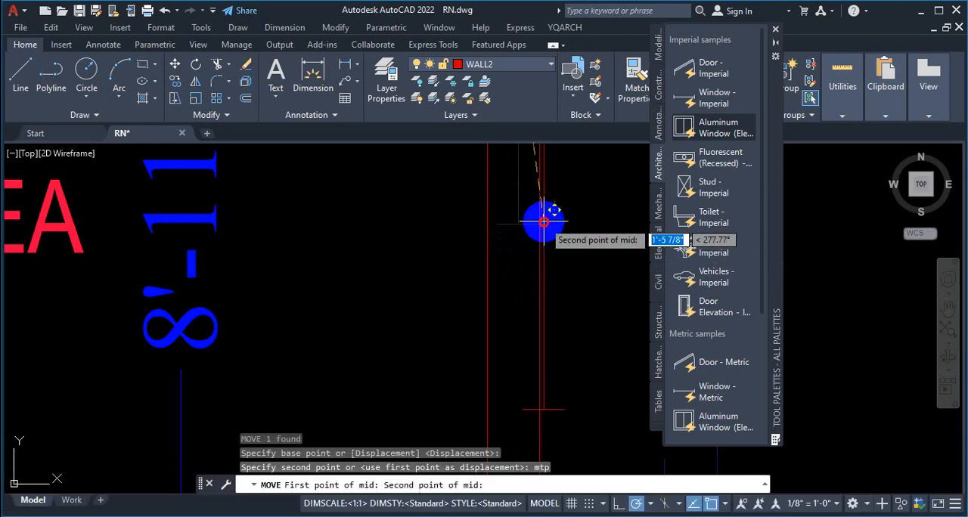
left_click(488, 223)
scroll(608, 310, "down", 5)
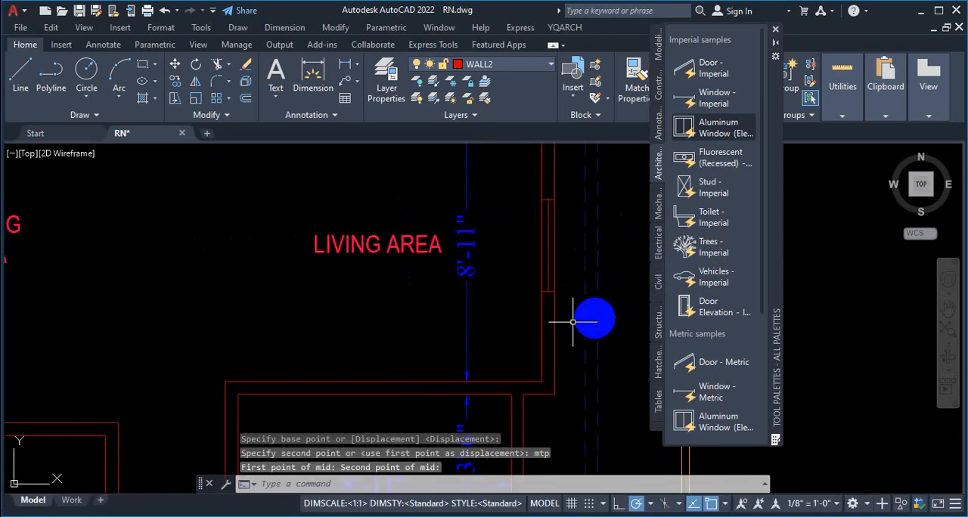
Step: Stretch the living area window's end line across the wall to a wall thickness of 5"
scroll(544, 317, "down", 3)
scroll(520, 282, "up", 6)
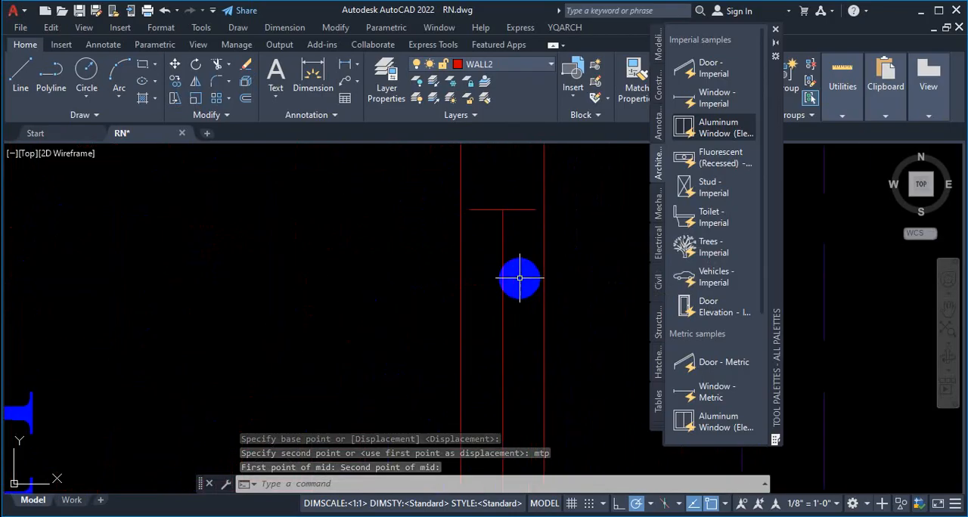
scroll(542, 224, "up", 4)
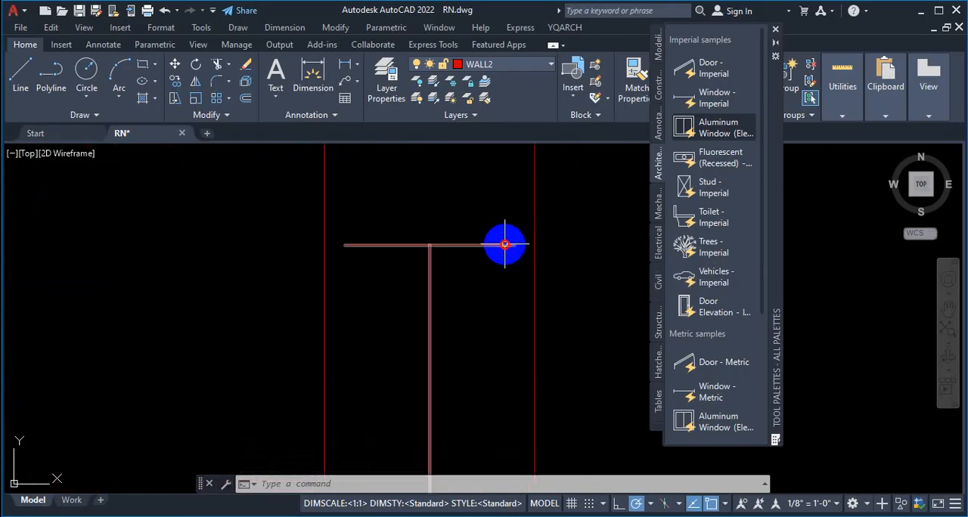
scroll(544, 201, "down", 6)
scroll(544, 258, "down", 2)
scroll(555, 300, "up", 5)
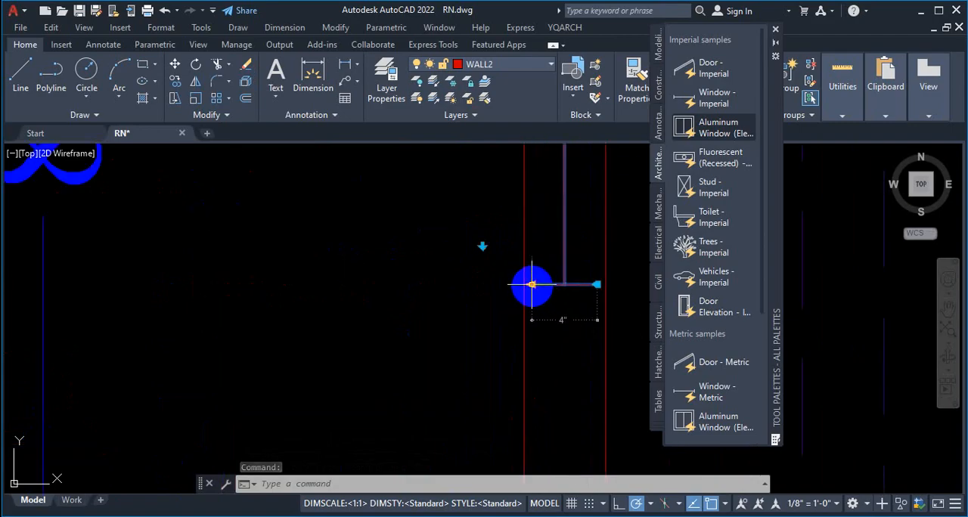
left_click(532, 286)
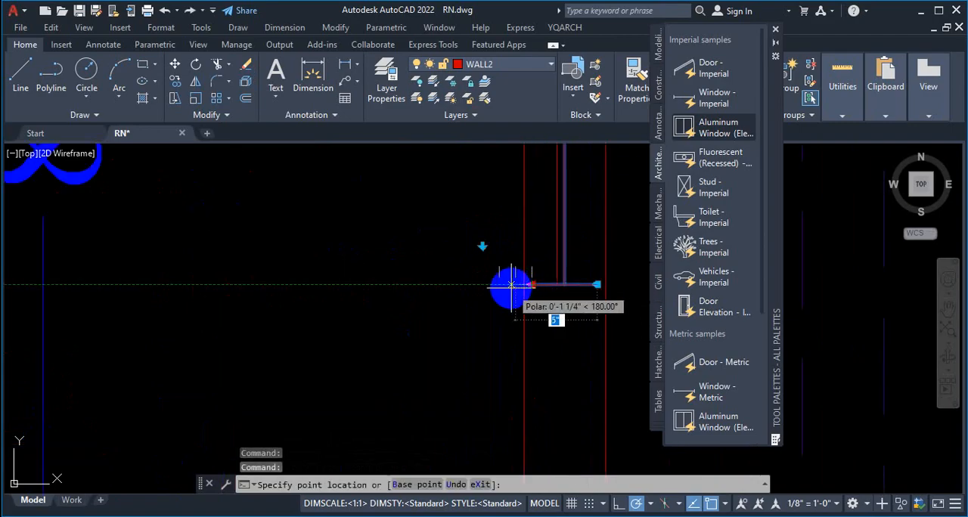
left_click(516, 286)
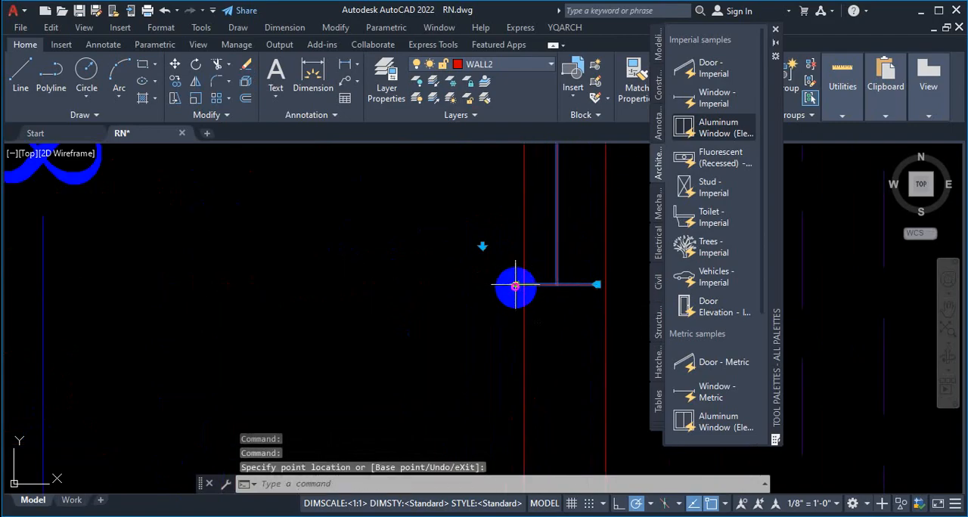
Step: Shift the living area window across the wall so its alignment point sits on the wall's outer face
left_click(597, 284)
left_click(605, 284)
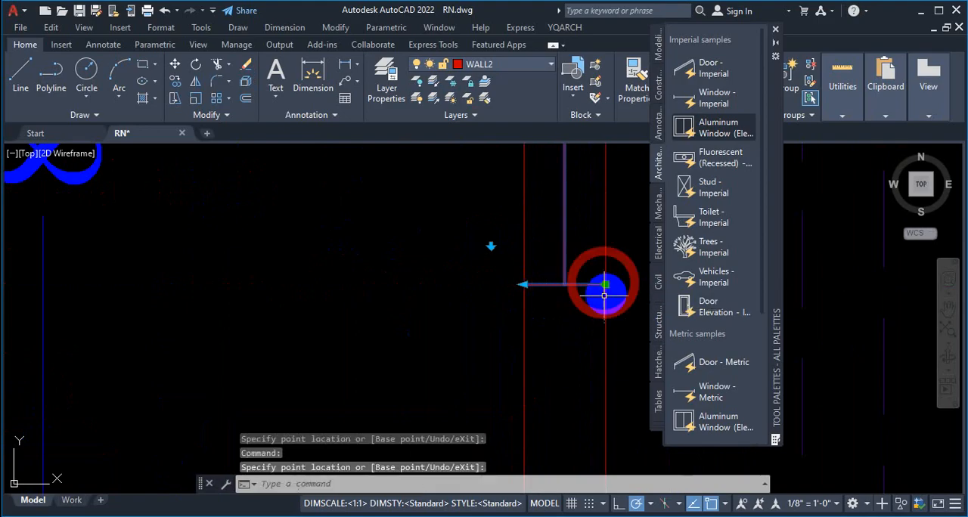
scroll(549, 325, "down", 3)
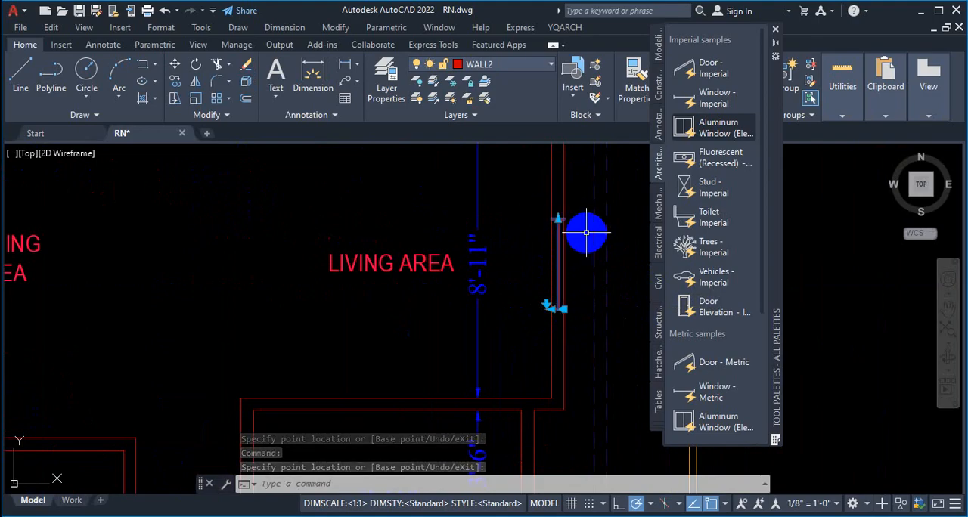
key("Escape")
Step: Start a selection box inside the exterior wall beside the living area window
scroll(561, 291, "down", 2)
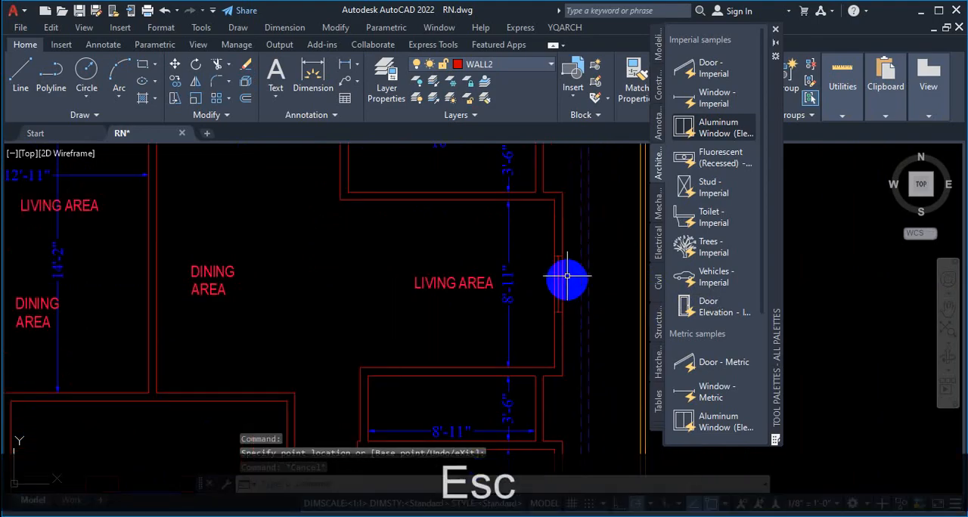
scroll(563, 271, "up", 6)
left_click(581, 278)
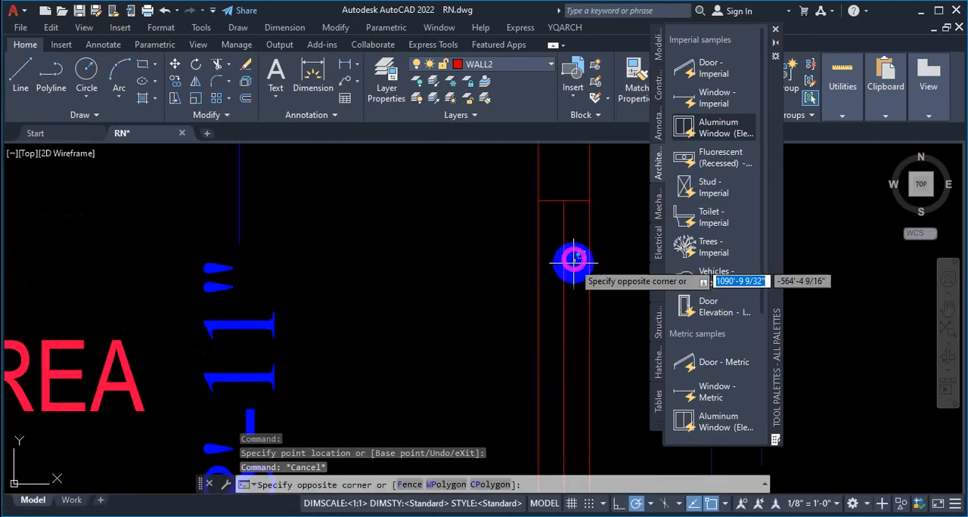
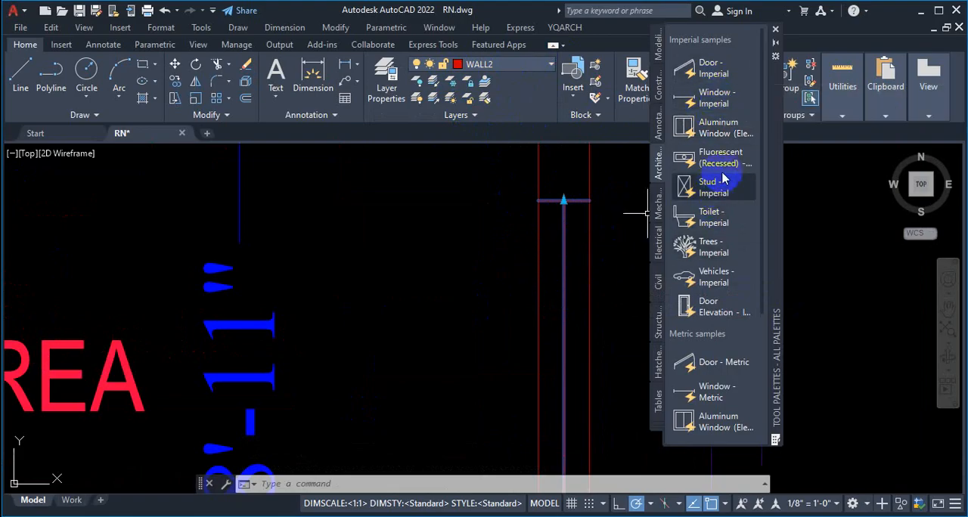
Step: Insert the Toilet - Imperial block in the empty space outside the plan, beside the living area and bedroom
left_click(709, 225)
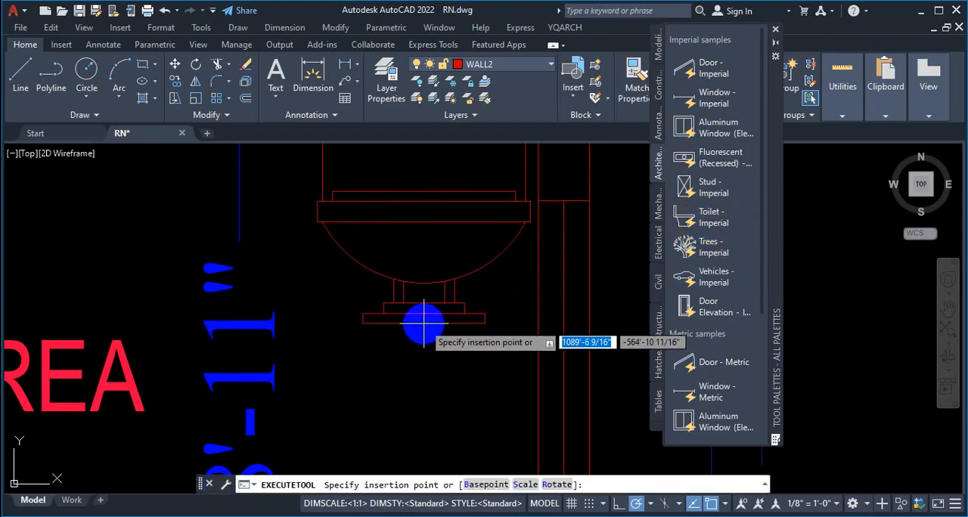
scroll(435, 333, "down", 5)
scroll(551, 315, "up", 3)
scroll(551, 315, "up", 2)
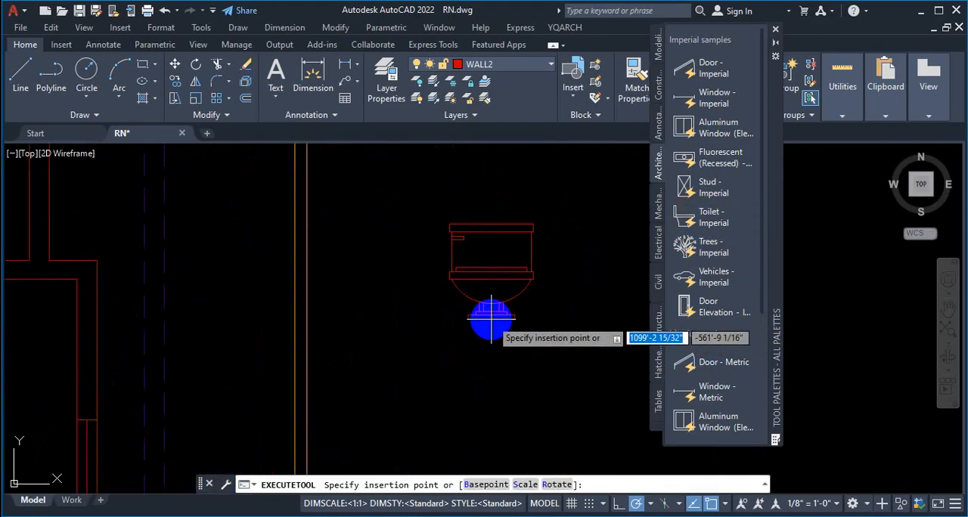
scroll(495, 325, "down", 4)
scroll(499, 331, "up", 4)
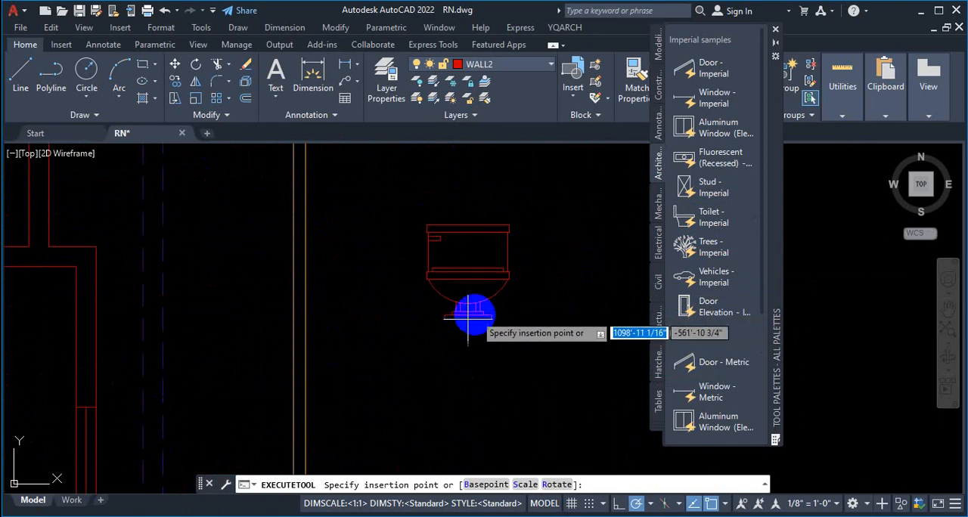
scroll(473, 321, "down", 5)
scroll(461, 317, "down", 4)
scroll(393, 314, "up", 3)
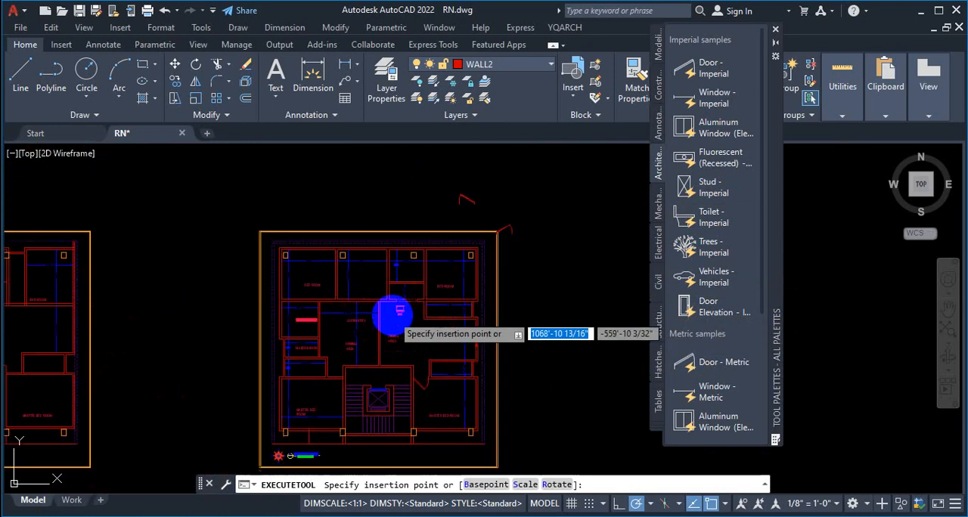
scroll(488, 340, "up", 5)
scroll(393, 309, "down", 4)
scroll(448, 308, "up", 3)
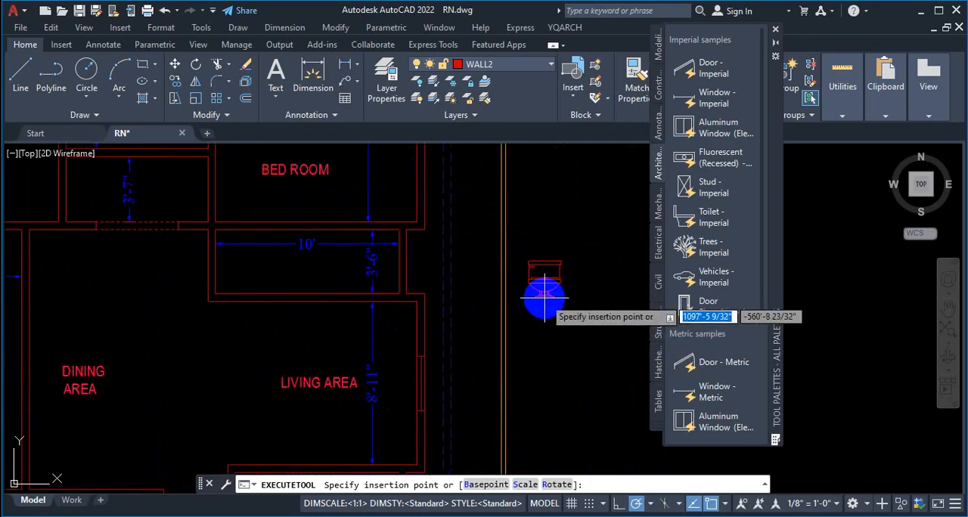
left_click(545, 290)
scroll(590, 282, "up", 4)
key("Escape")
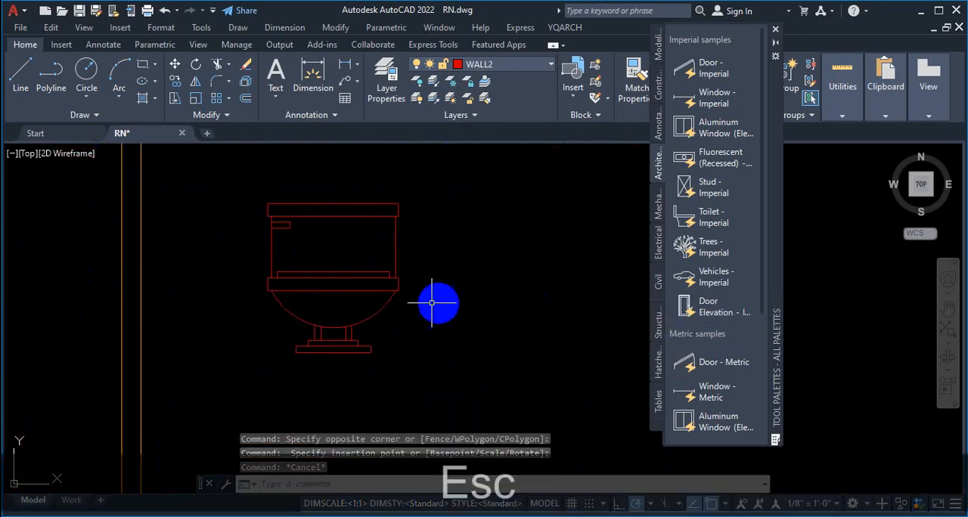
Step: Set the inserted toilet's type and view to Round (Plan)
left_click(388, 278)
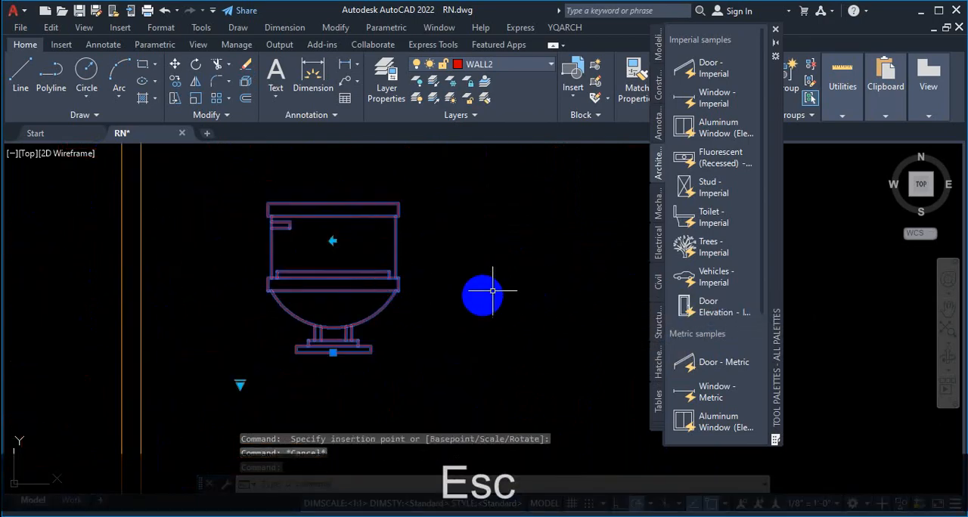
scroll(517, 238, "down", 2)
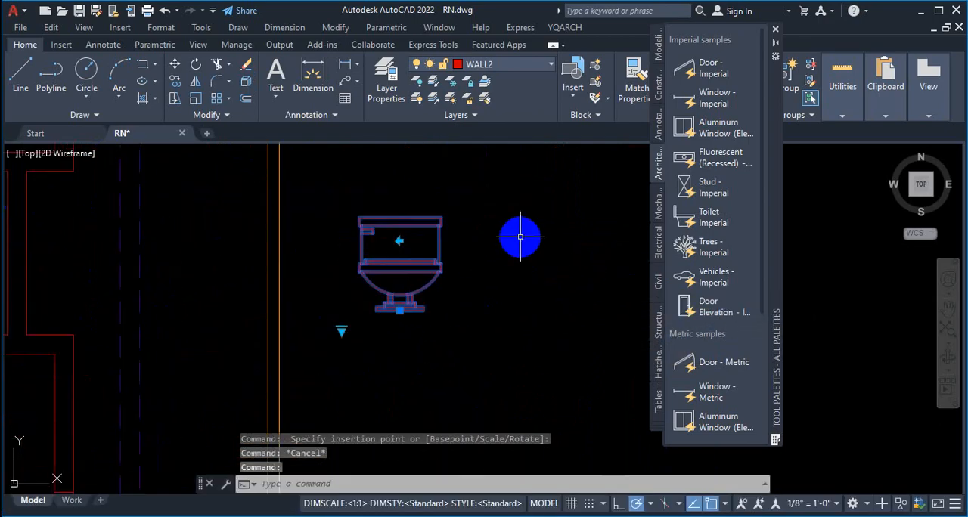
left_click(342, 329)
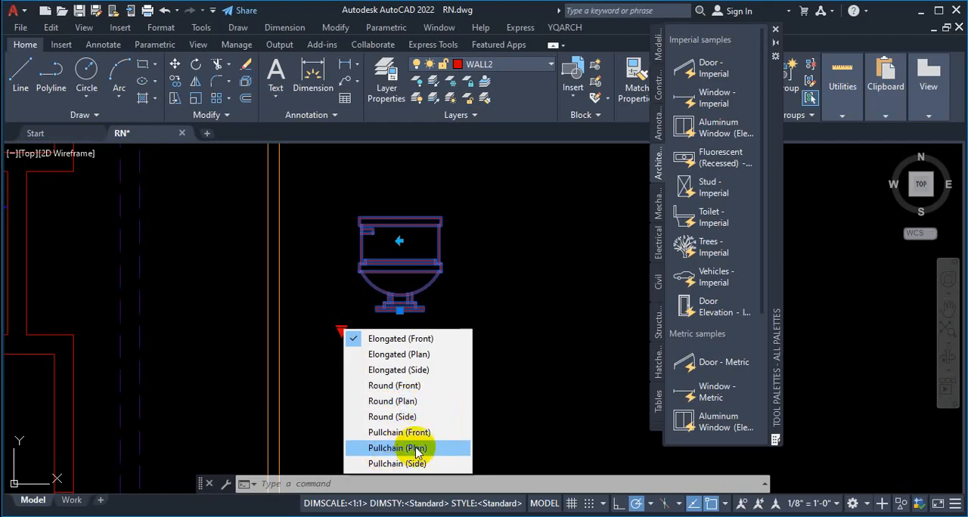
left_click(400, 401)
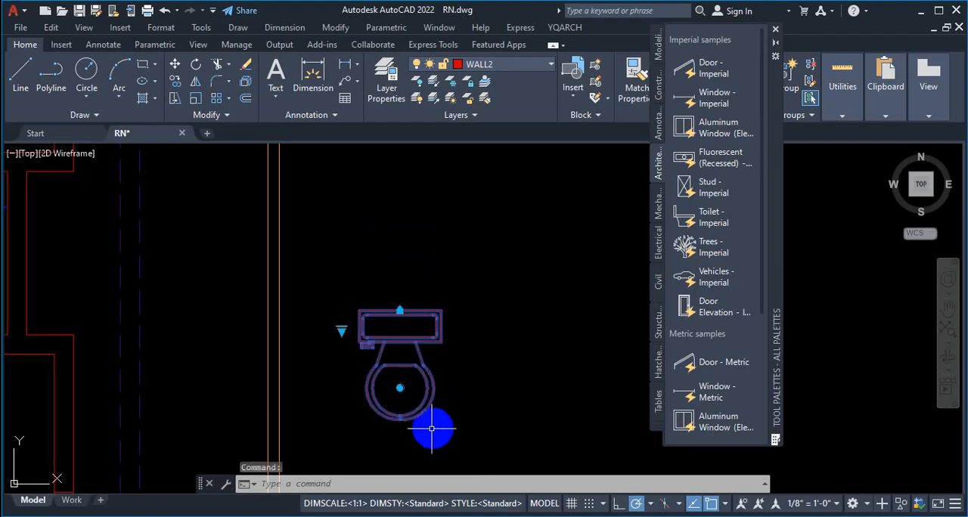
key("Escape")
Step: Try the Pullchain (Plan) type and view on the toilet outside the plan
middle_click_drag(471, 313, 491, 262)
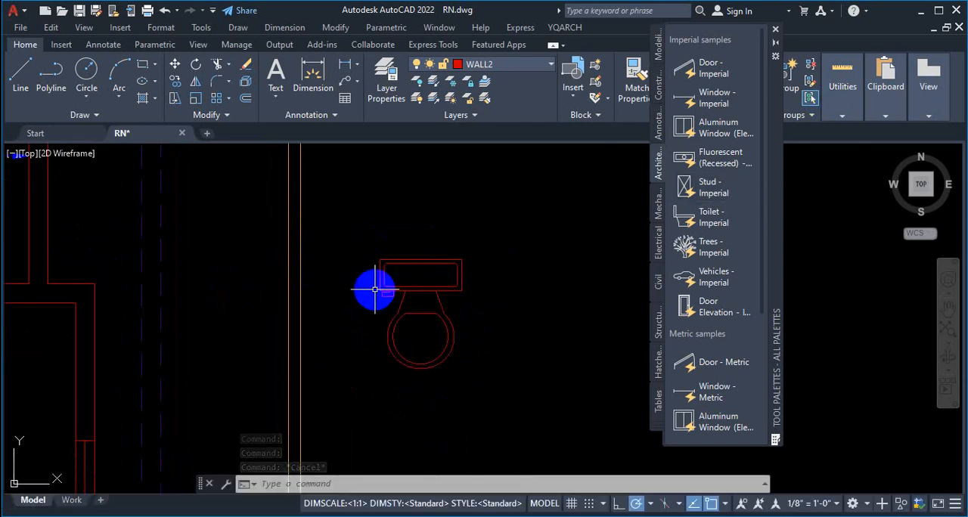
left_click(423, 281)
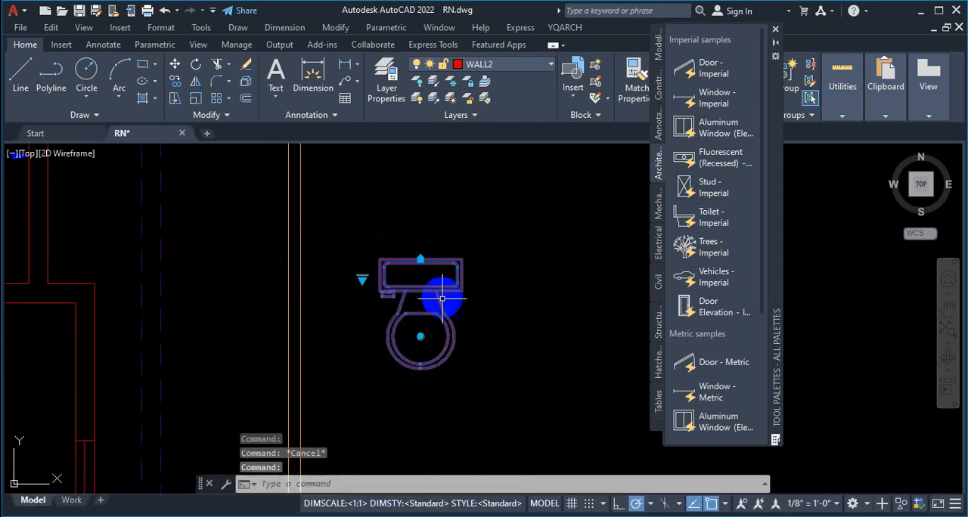
left_click(361, 279)
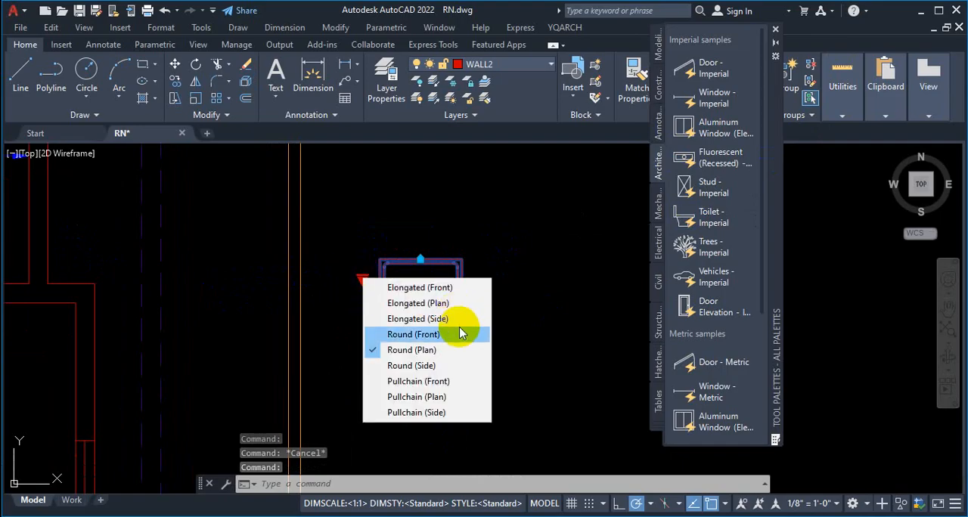
left_click(436, 398)
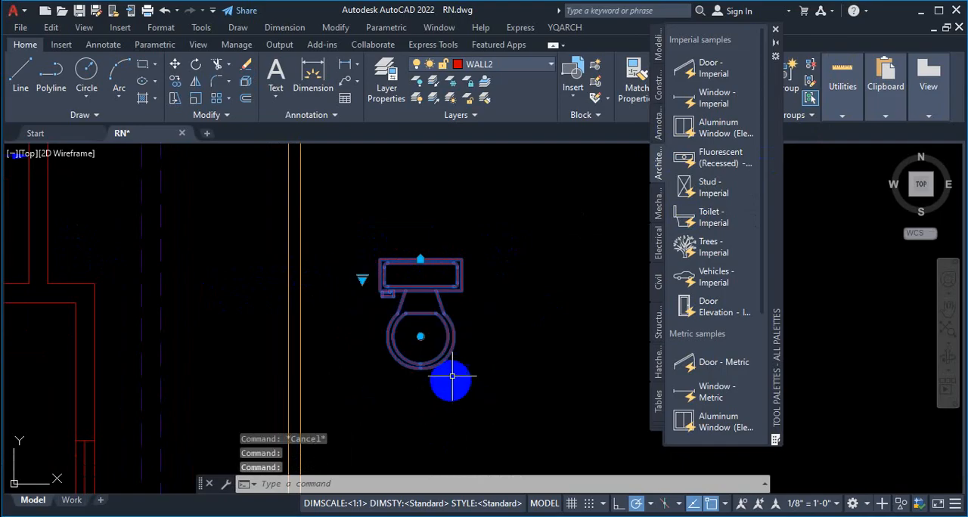
Step: Try the Round (Front) view on the toilet and return it to Round (Plan)
left_click(361, 279)
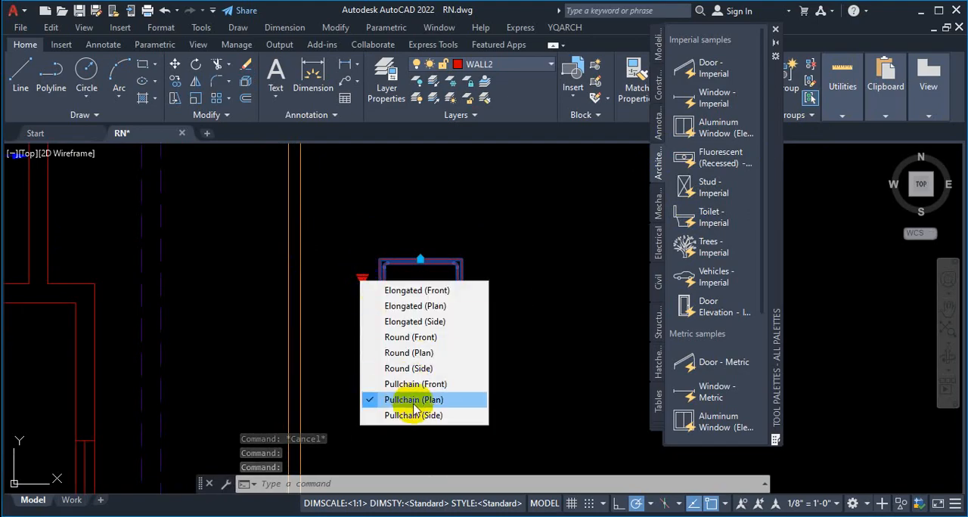
left_click(407, 369)
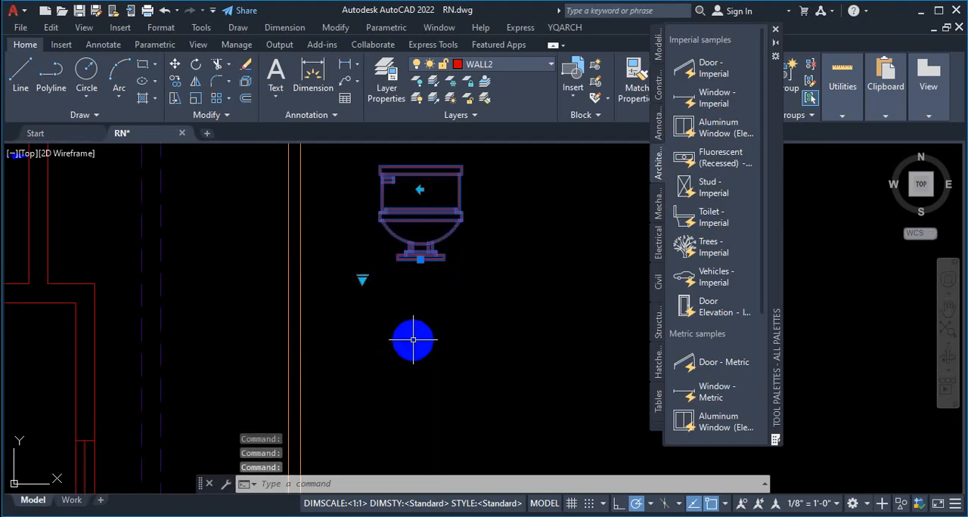
left_click(362, 279)
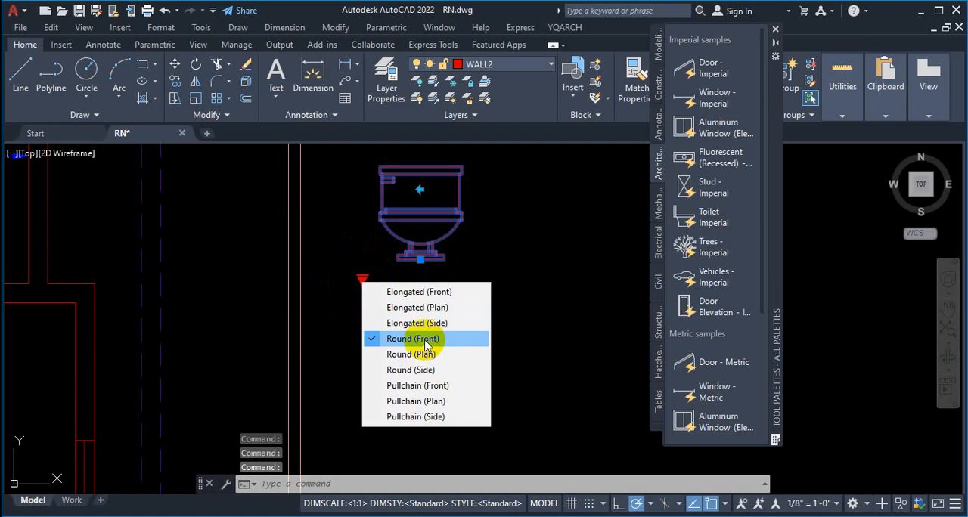
left_click(421, 339)
left_click(366, 286)
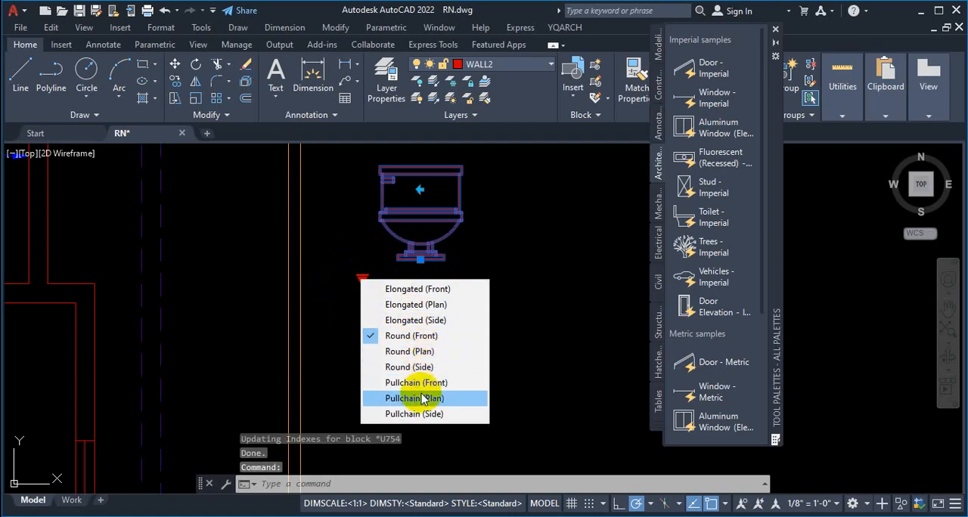
left_click(409, 352)
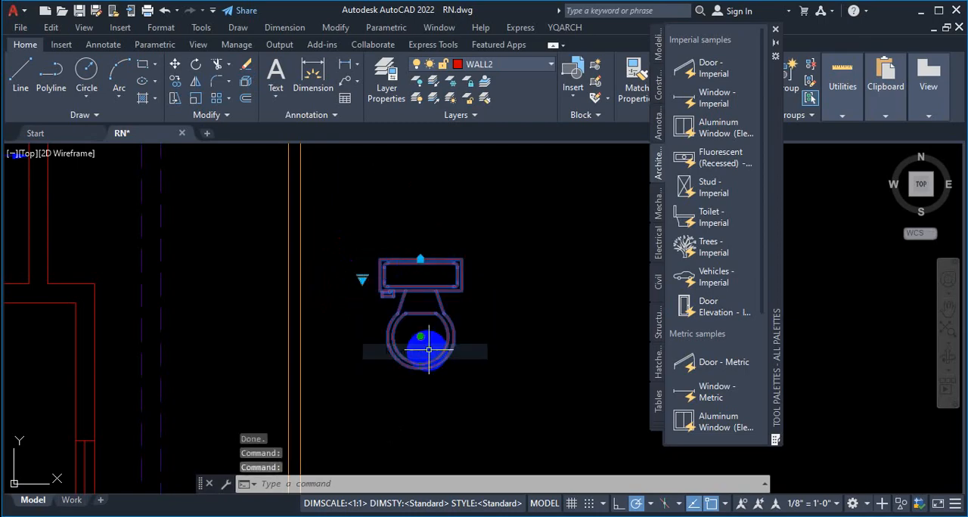
Step: Try to align the back of the toilet's tank with a wall of the 10' by 3'-6" room, using its alignment grip
left_click(420, 259)
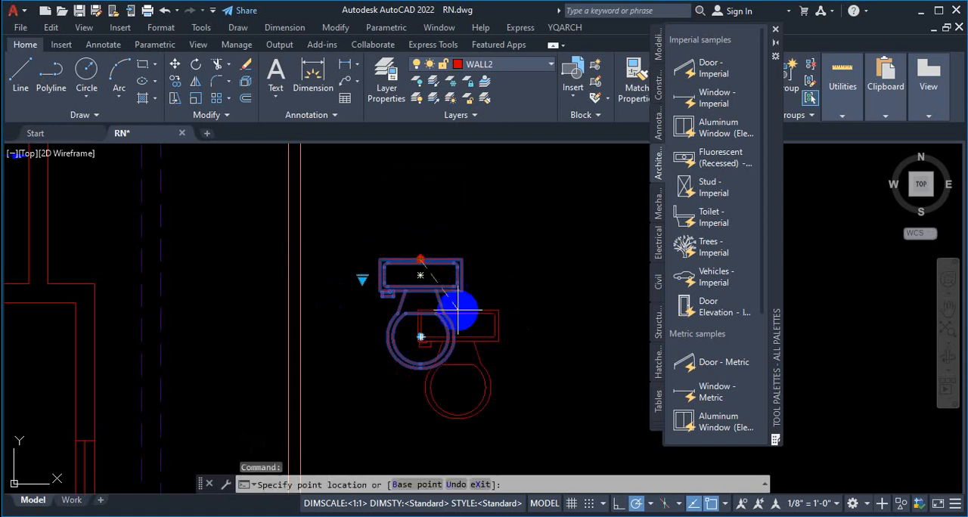
scroll(454, 296, "down", 3)
scroll(277, 279, "up", 2)
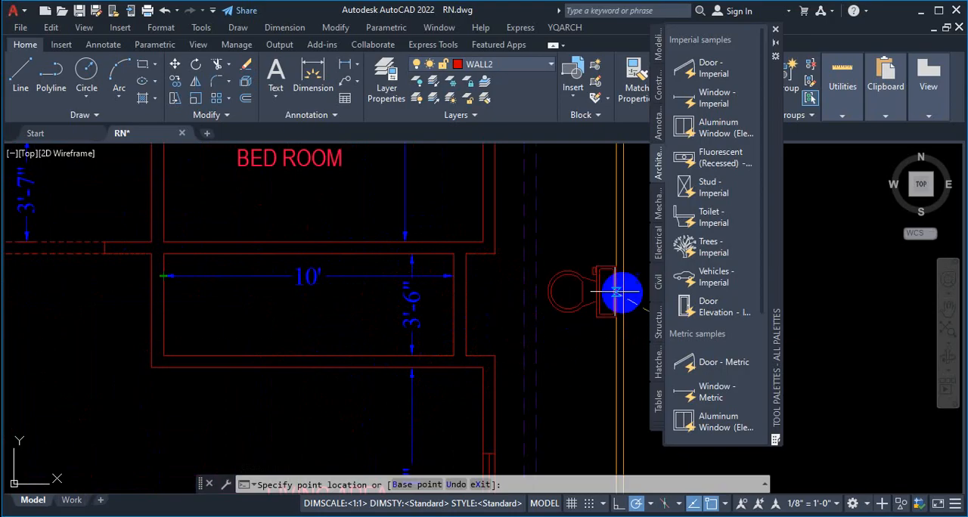
scroll(579, 270, "up", 5)
scroll(477, 261, "down", 7)
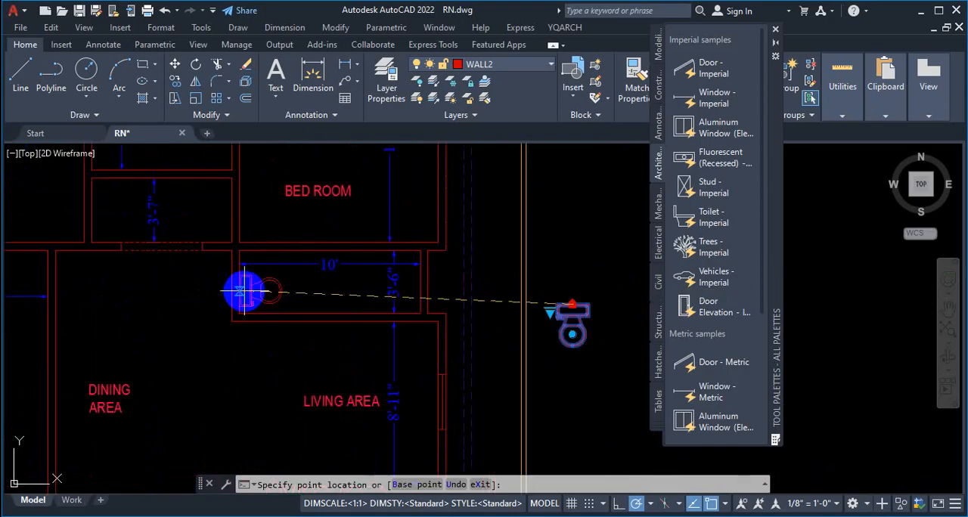
scroll(238, 281, "up", 4)
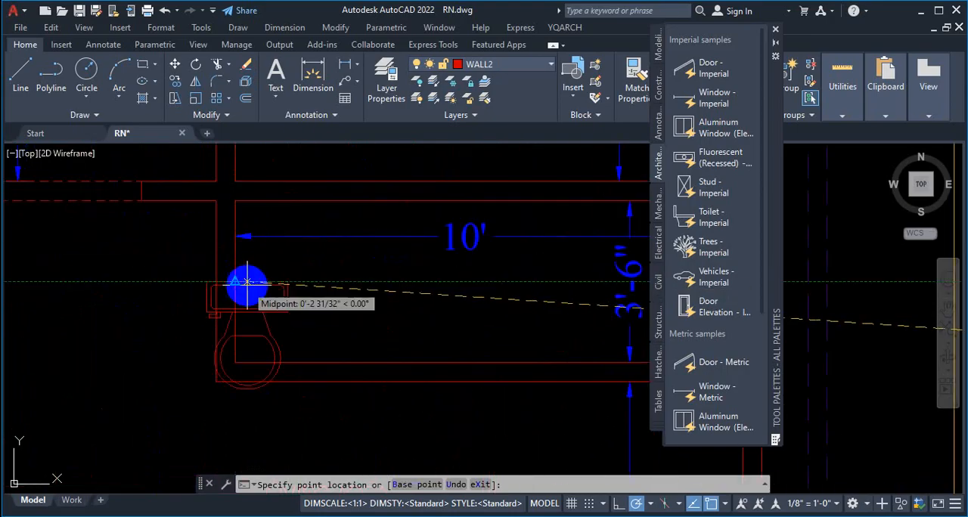
scroll(227, 276, "up", 4)
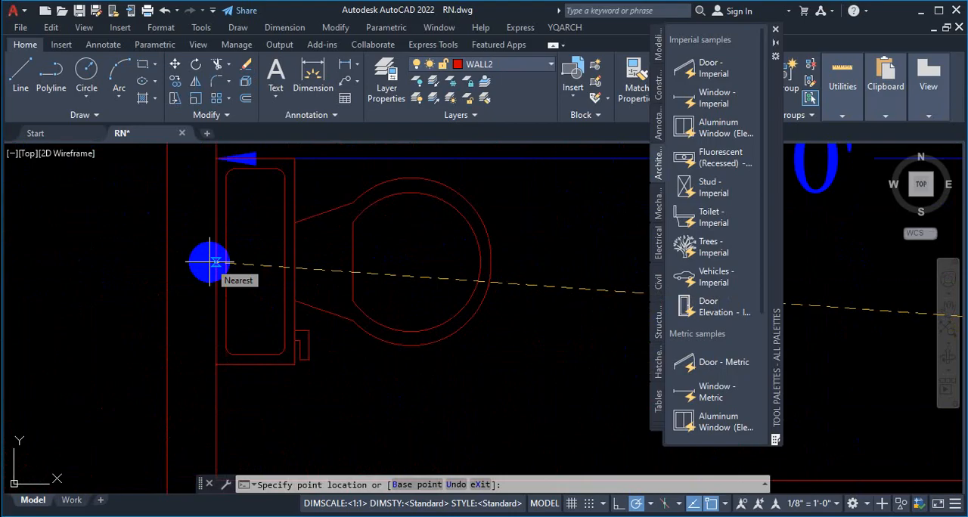
scroll(236, 262, "up", 2)
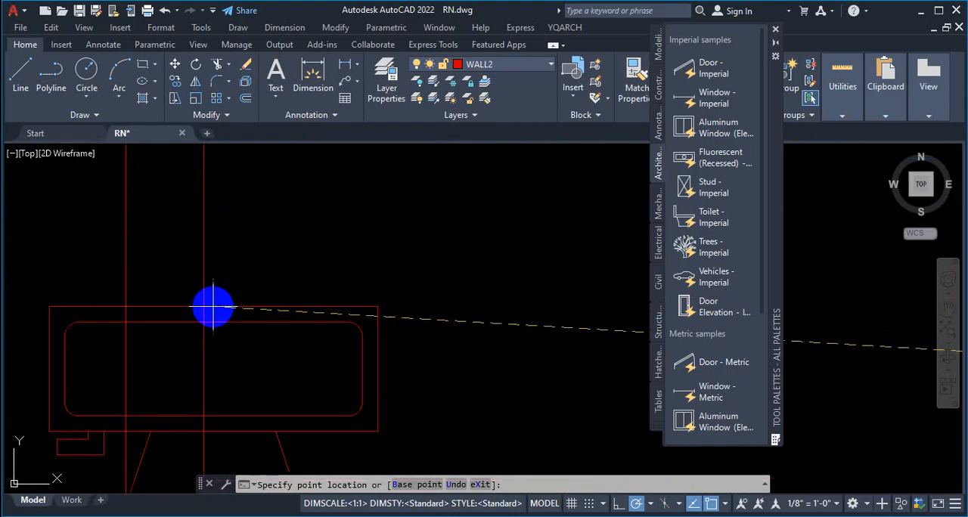
scroll(273, 318, "down", 5)
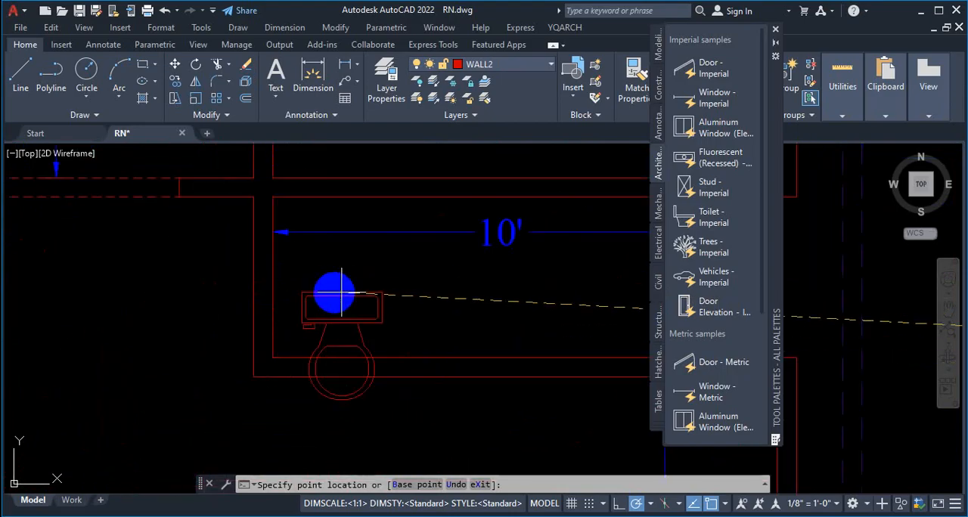
key("Escape")
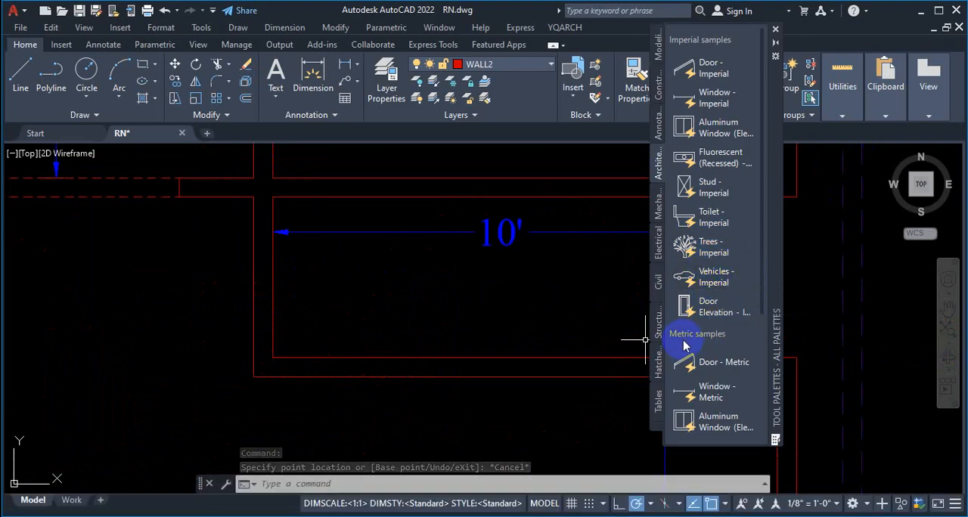
Step: Insert the Vehicles - Imperial block in the empty space outside the plan, near the toilet
left_click(717, 283)
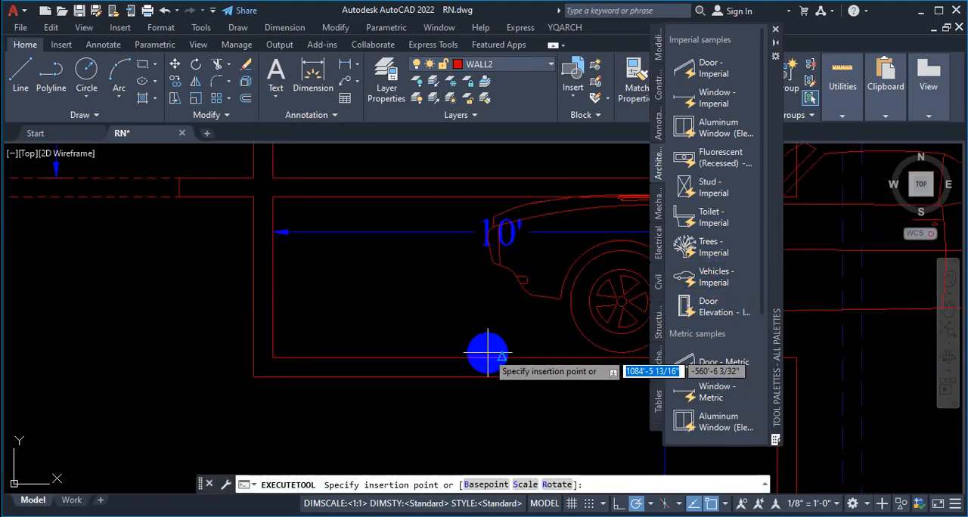
scroll(237, 350, "down", 4)
scroll(391, 306, "up", 4)
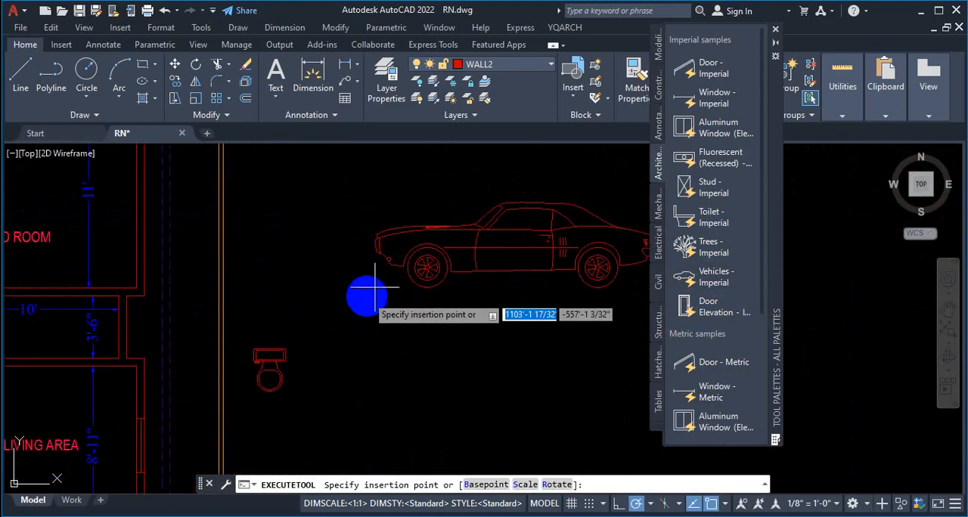
scroll(236, 331, "up", 4)
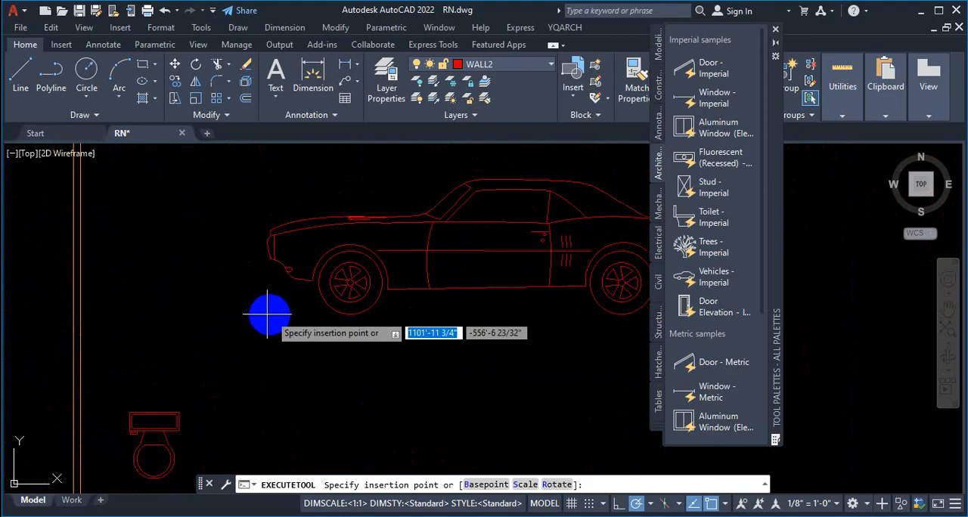
left_click(218, 321)
scroll(234, 329, "down", 4)
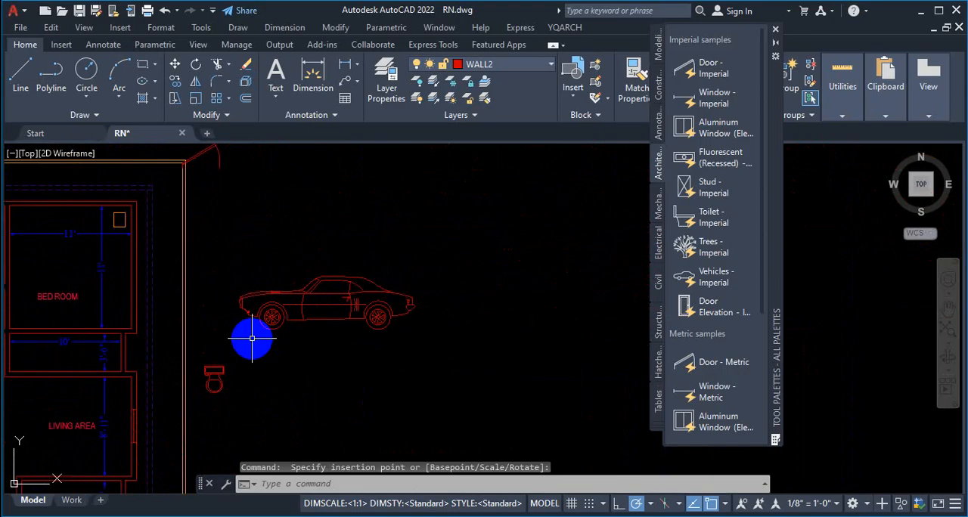
Step: Set the inserted vehicle's type and view to Sports Car (Top)
left_click(328, 295)
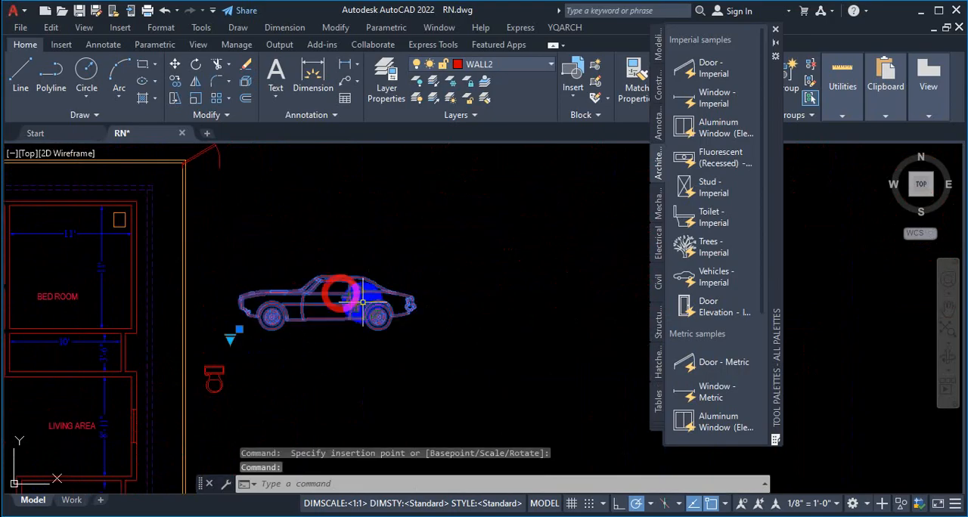
scroll(225, 340, "up", 2)
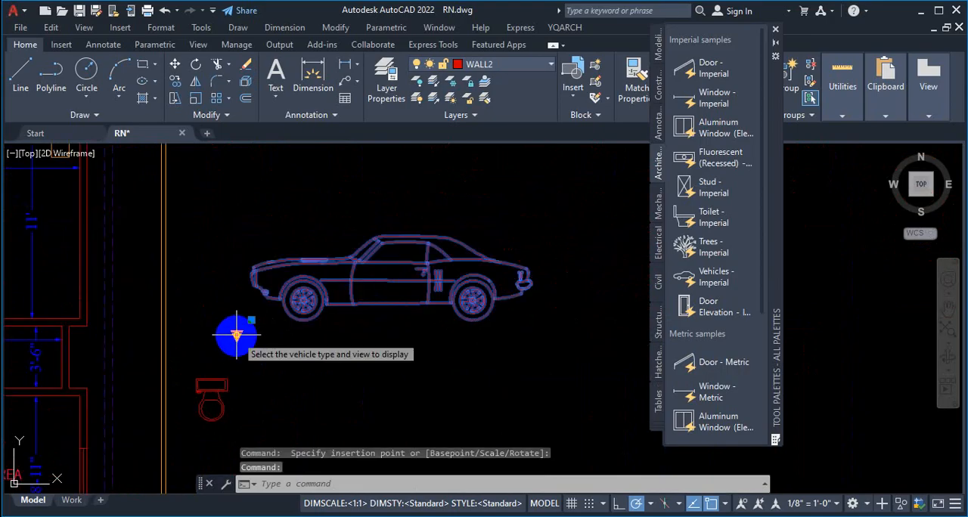
left_click(237, 335)
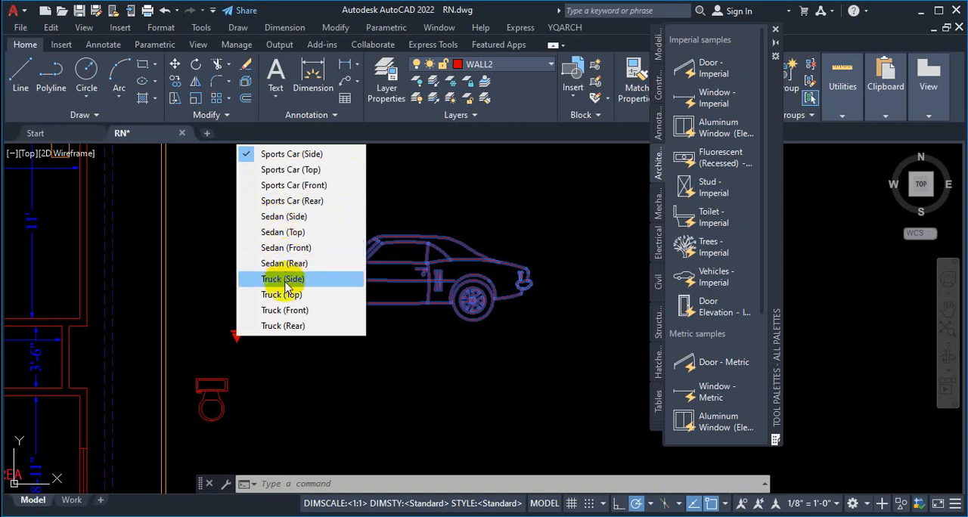
left_click(282, 174)
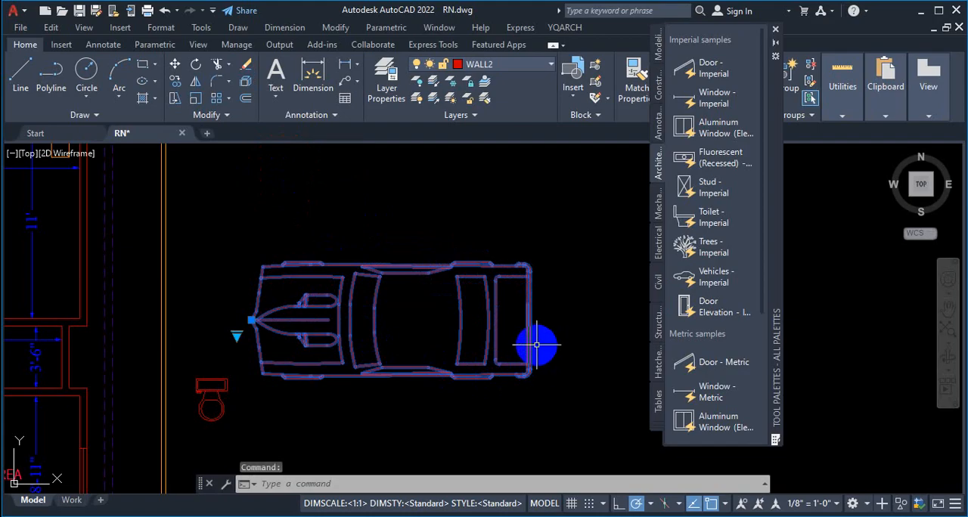
Step: Dimension the sports car's overall length from nose to rear bumper, placing the dimension line above the car
key("Escape")
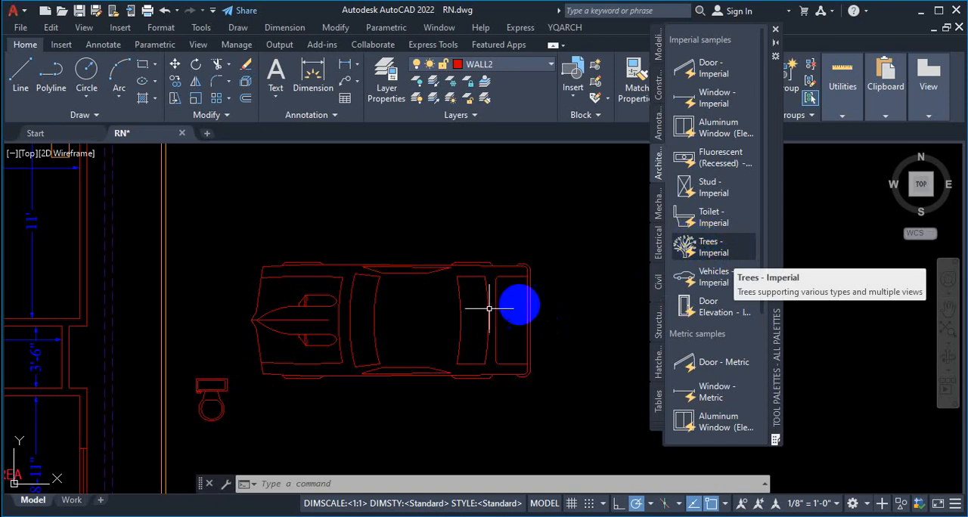
left_click(318, 67)
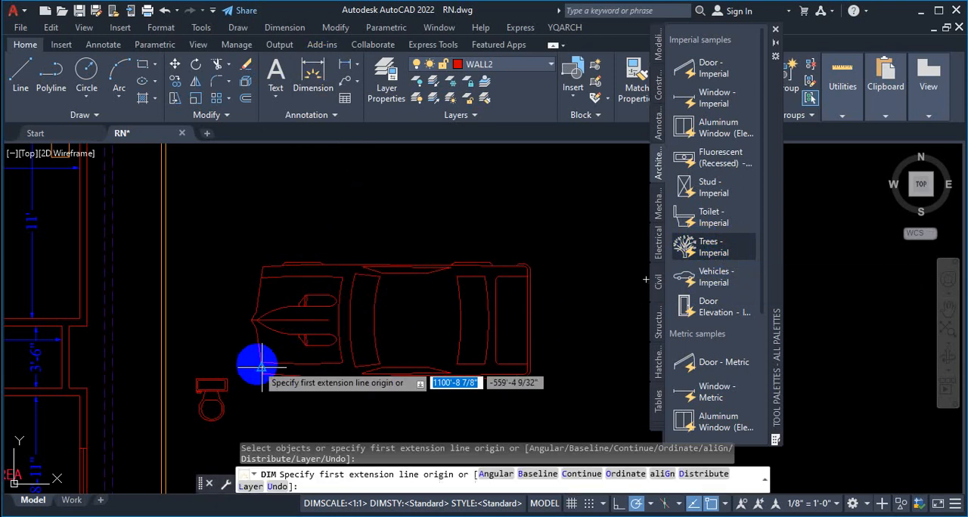
scroll(257, 318, "up", 4)
scroll(261, 277, "up", 2)
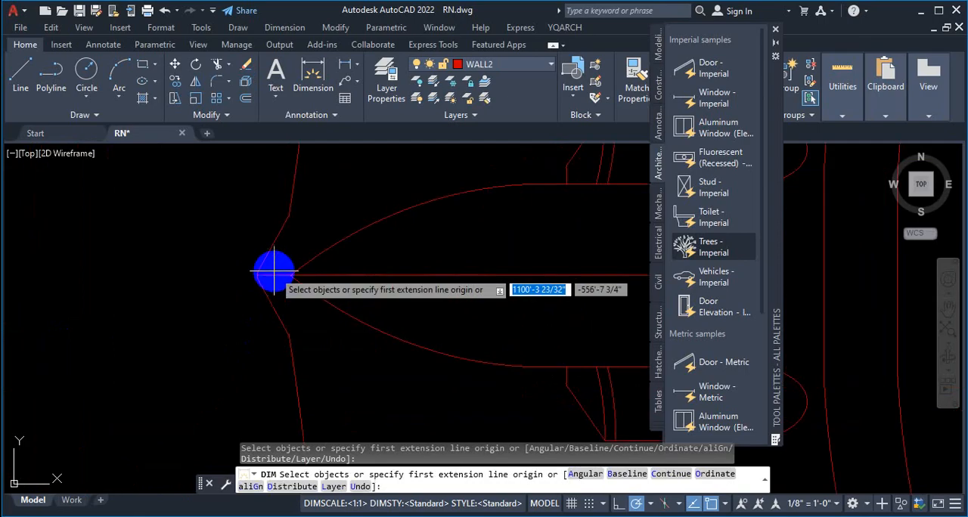
left_click(260, 276)
scroll(146, 301, "down", 5)
scroll(442, 294, "up", 3)
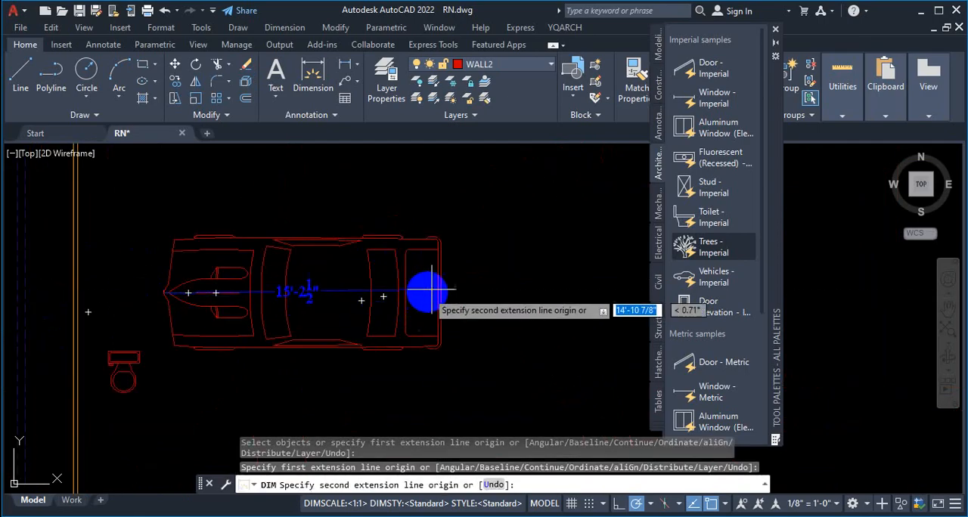
left_click(440, 296)
scroll(437, 301, "down", 3)
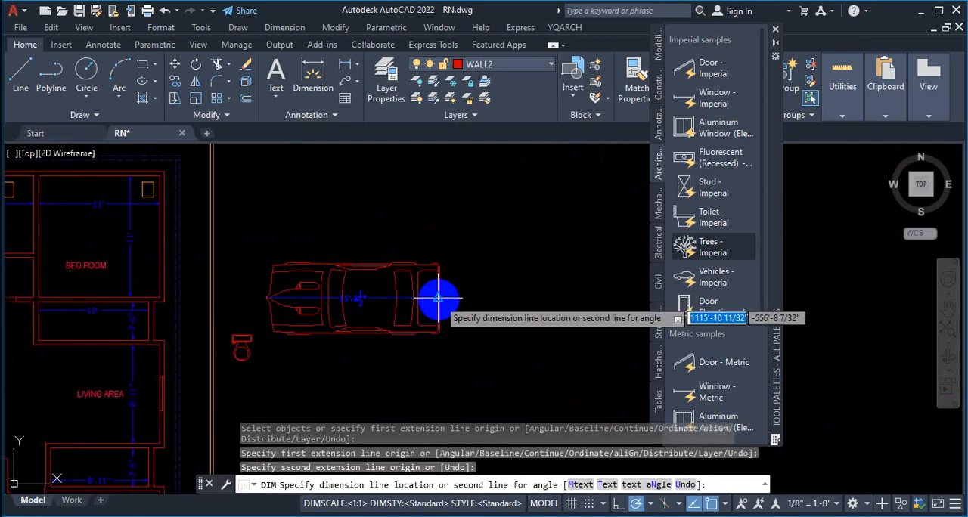
scroll(413, 236, "up", 3)
left_click(412, 243)
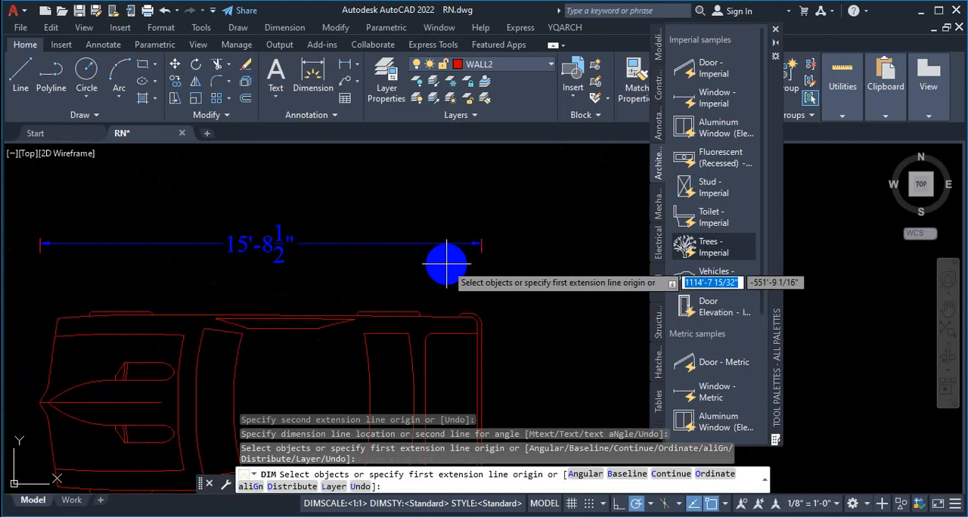
key("Escape")
scroll(484, 227, "down", 2)
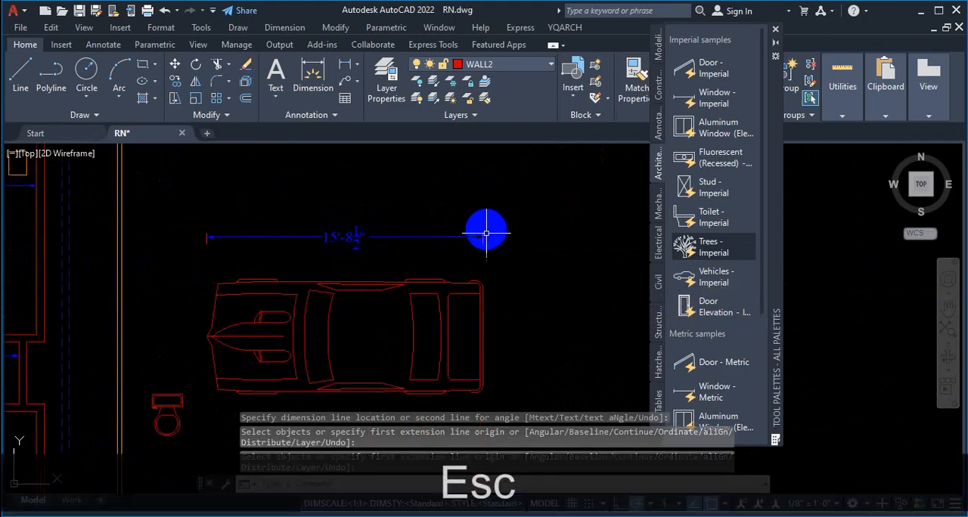
left_click(439, 293)
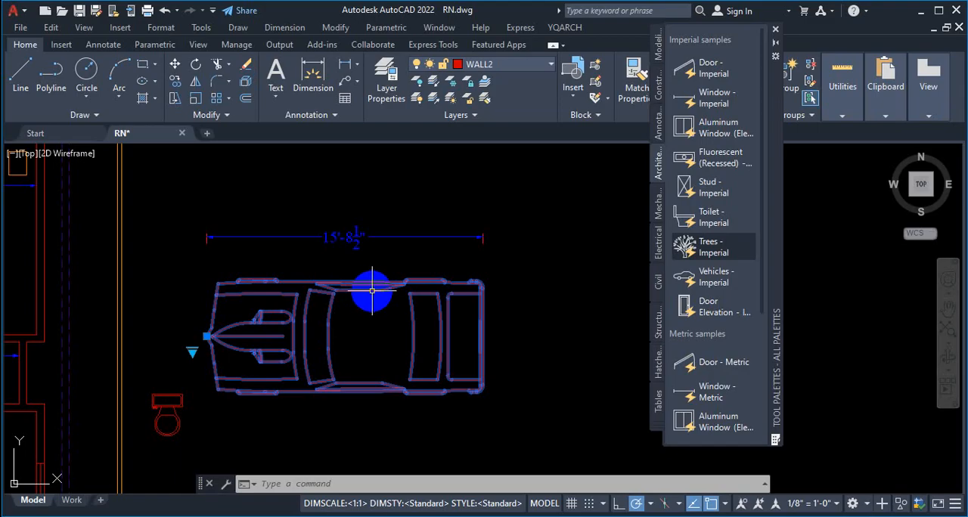
mouse_move(372, 291)
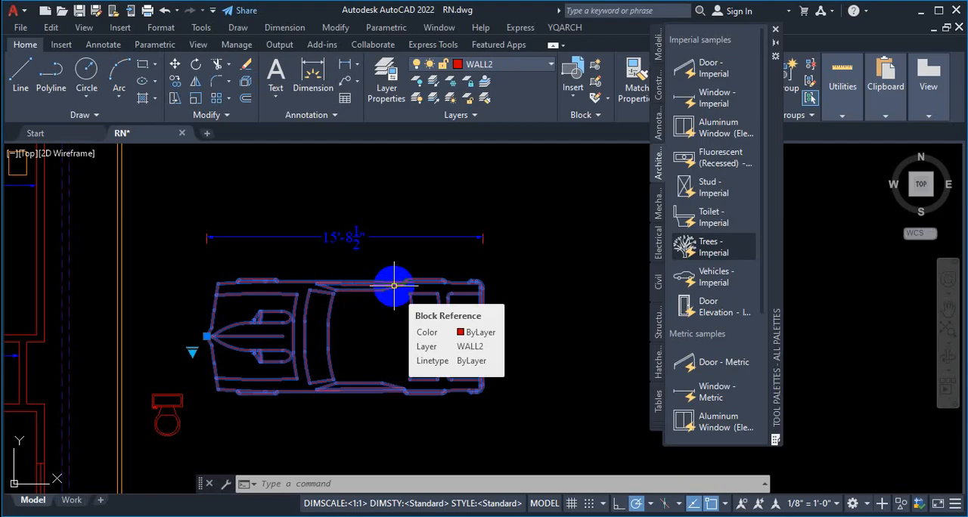
key("Escape")
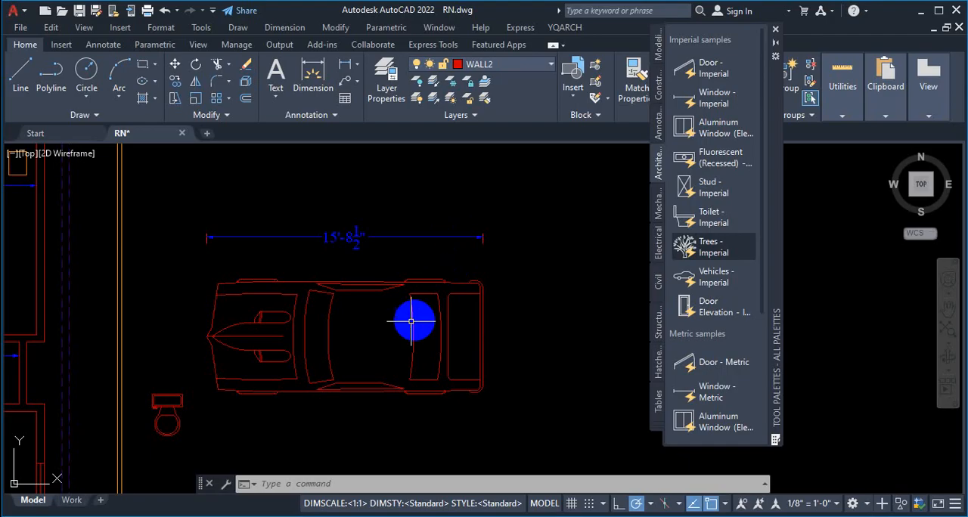
scroll(419, 298, "down", 4)
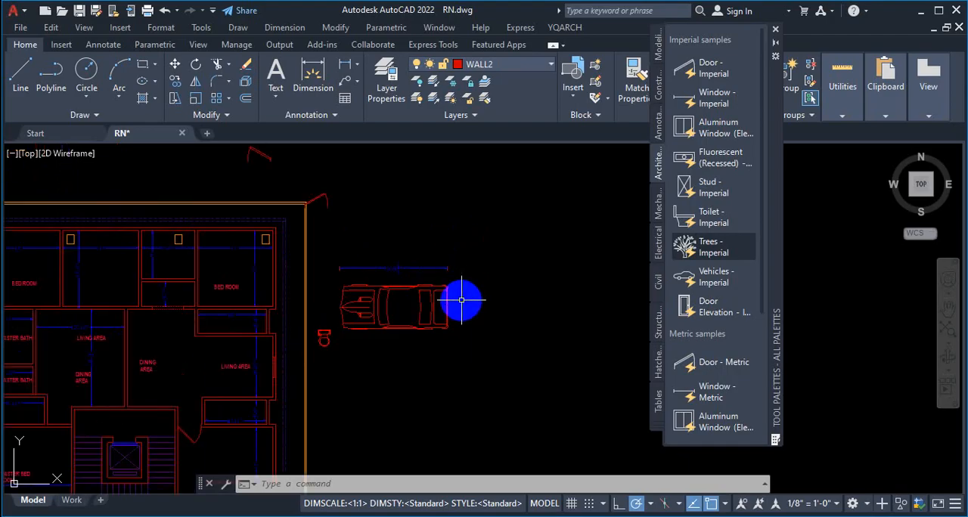
scroll(395, 310, "up", 4)
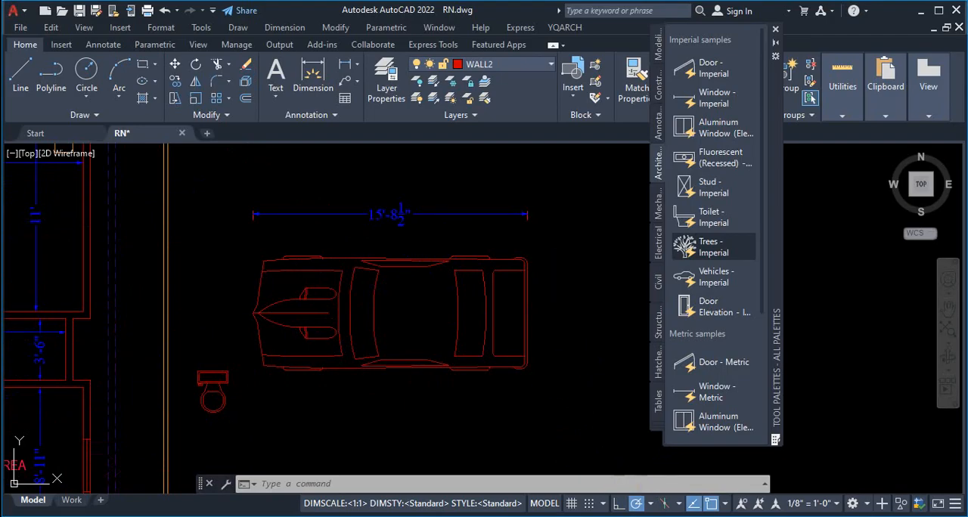
left_click(553, 377)
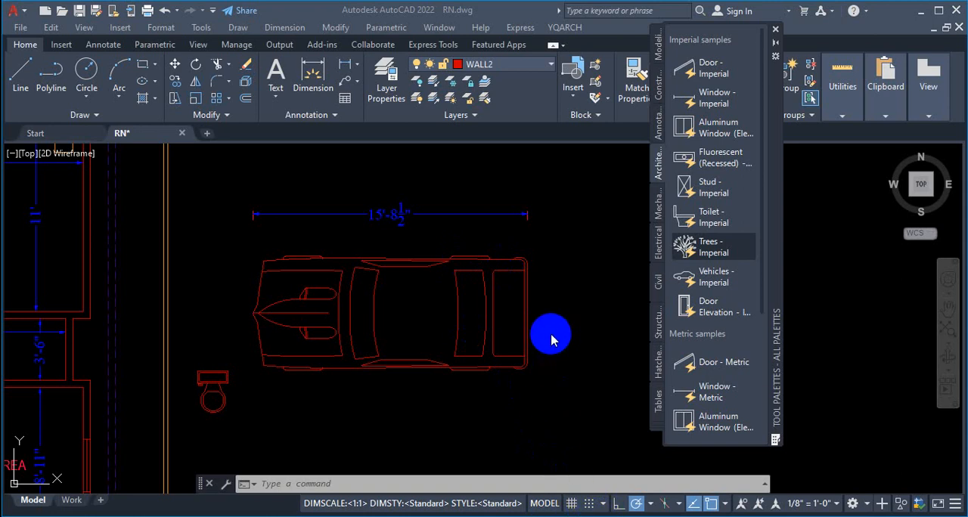
left_click(569, 293)
scroll(563, 287, "down", 5)
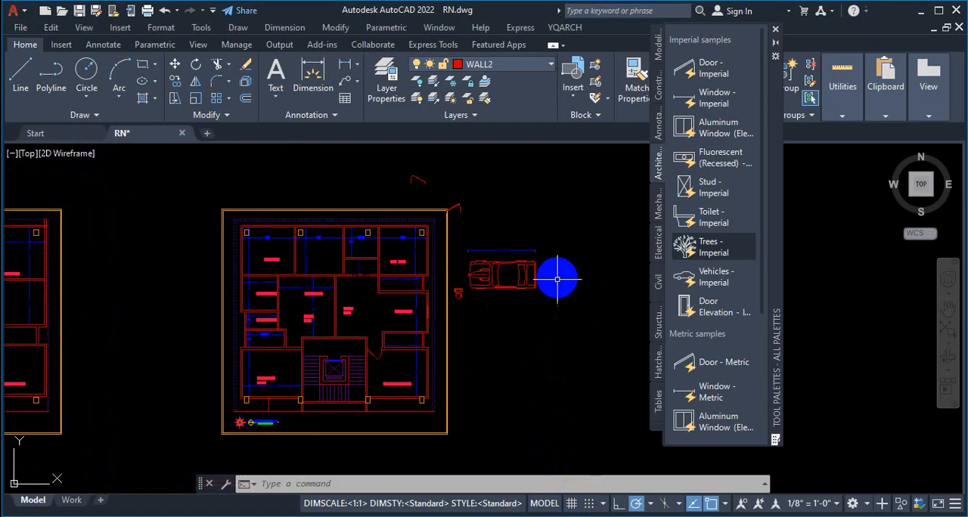
scroll(553, 276, "up", 3)
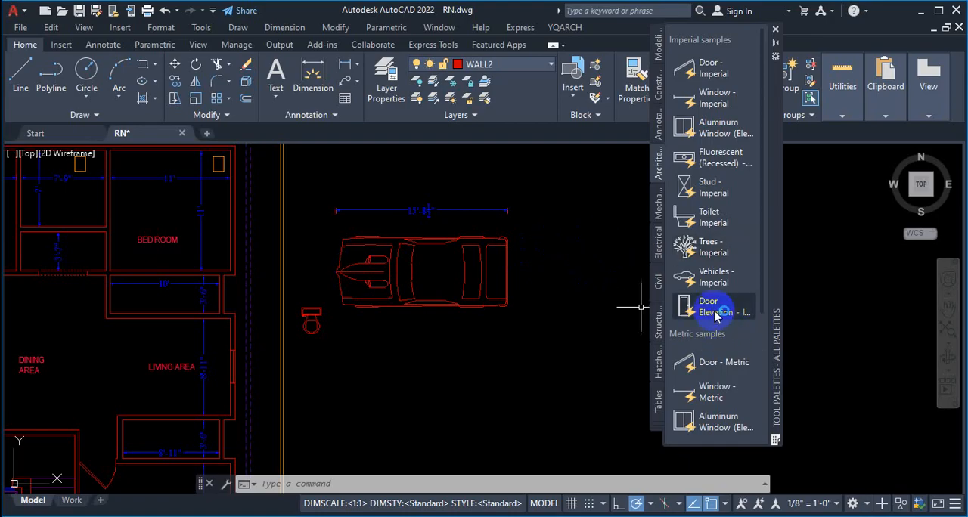
Step: Insert the imperial Door Elevation block in the empty space below the sports car
scroll(709, 210, "down", 3)
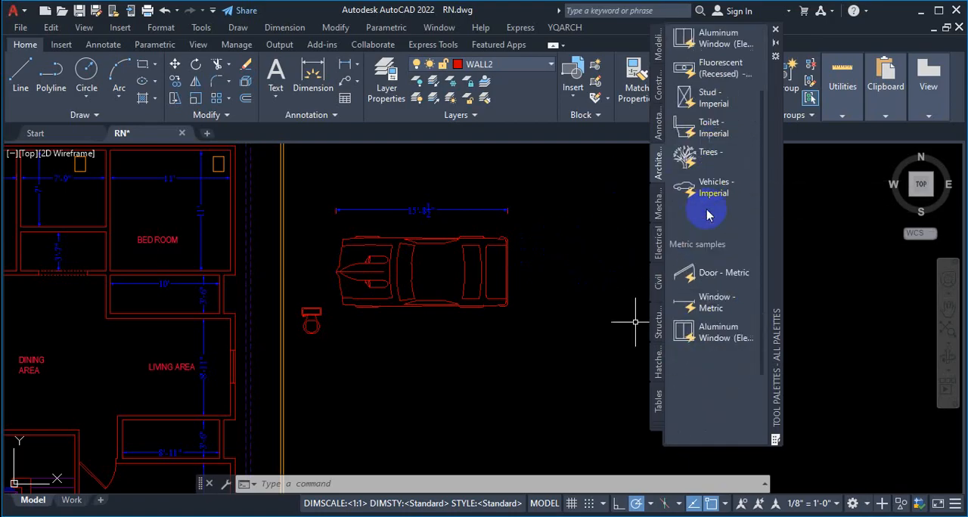
left_click(700, 217)
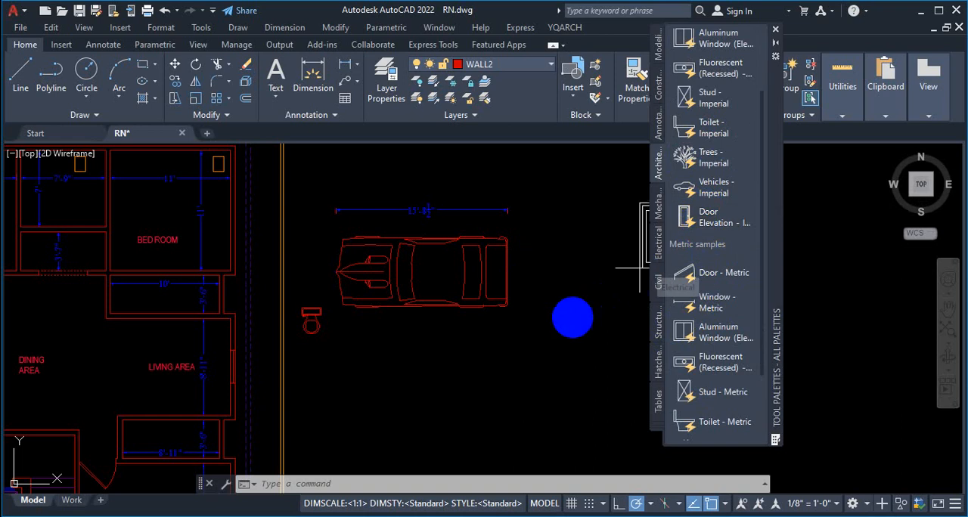
scroll(465, 378, "up", 3)
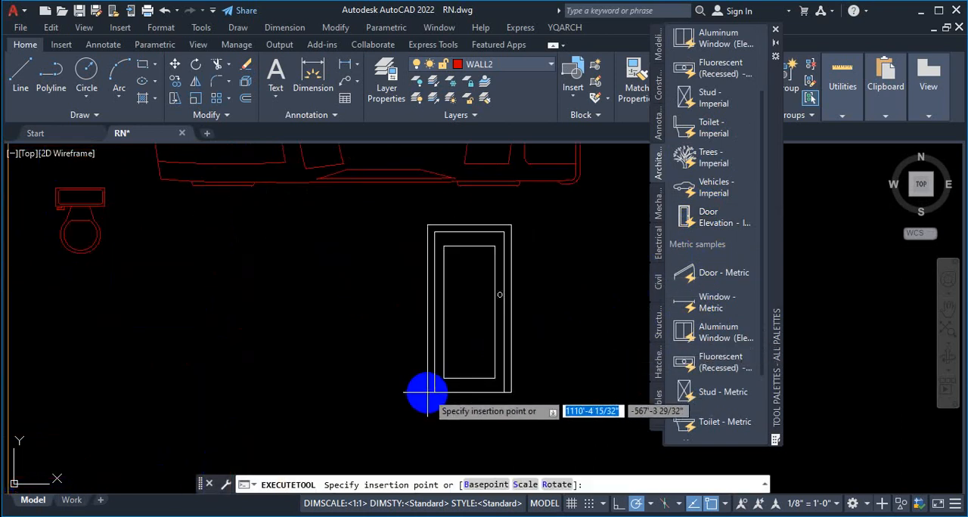
scroll(435, 389, "down", 3)
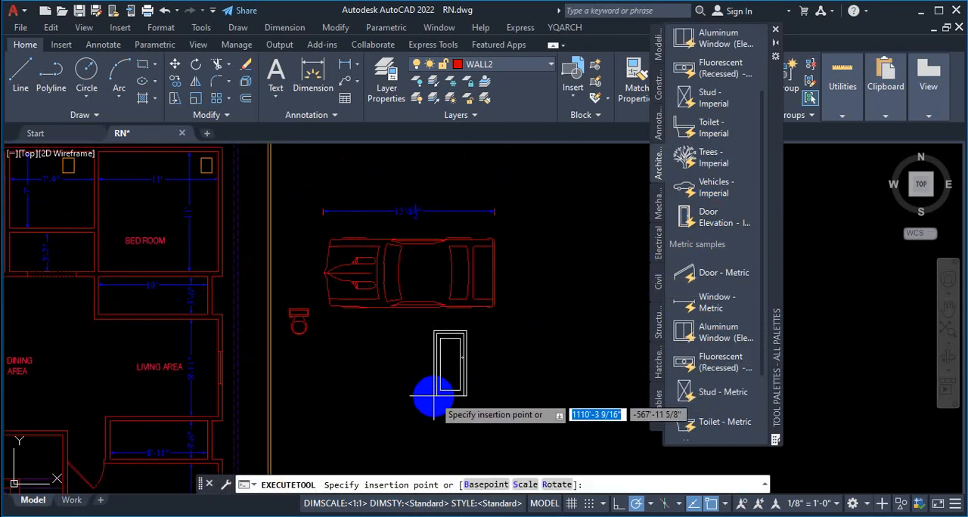
left_click(434, 395)
Step: Flip the inserted door elevation horizontally and set its height to 7'
scroll(458, 388, "up", 2)
left_click(407, 310)
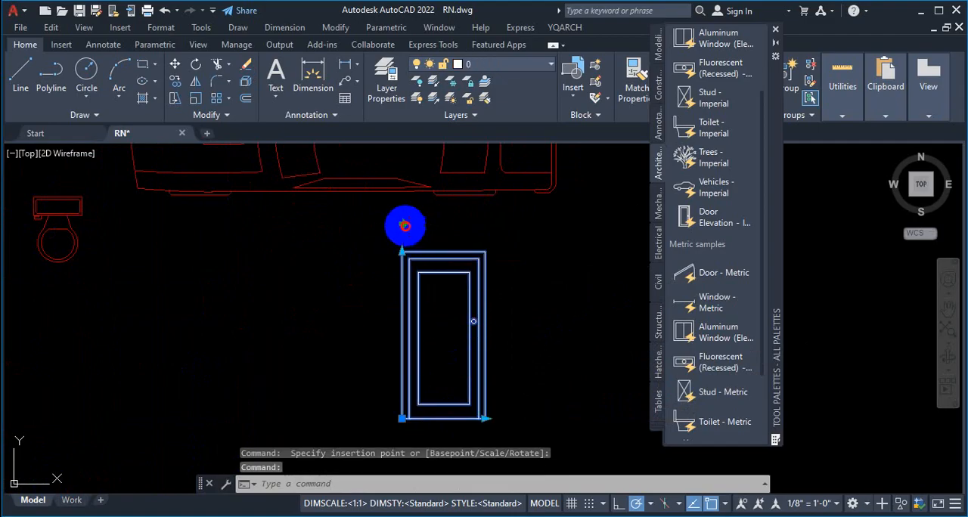
left_click(405, 226)
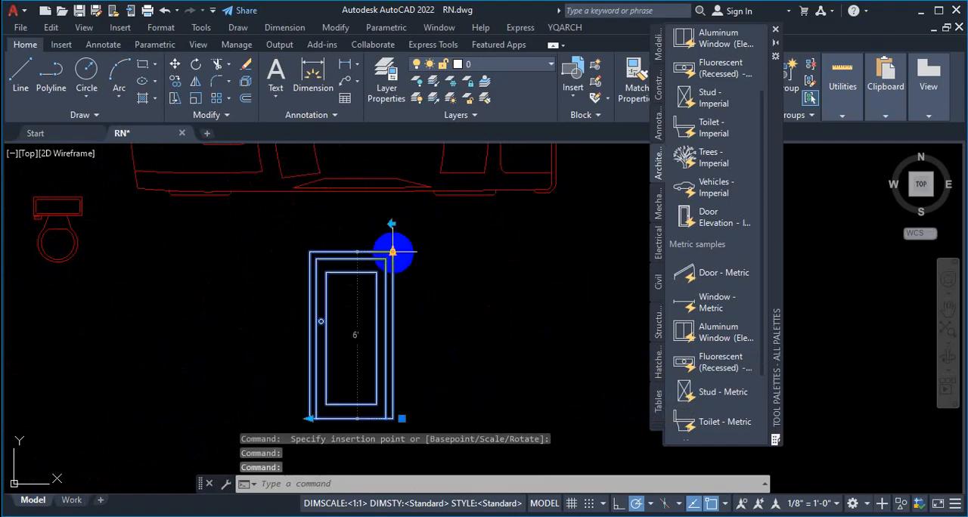
left_click(392, 250)
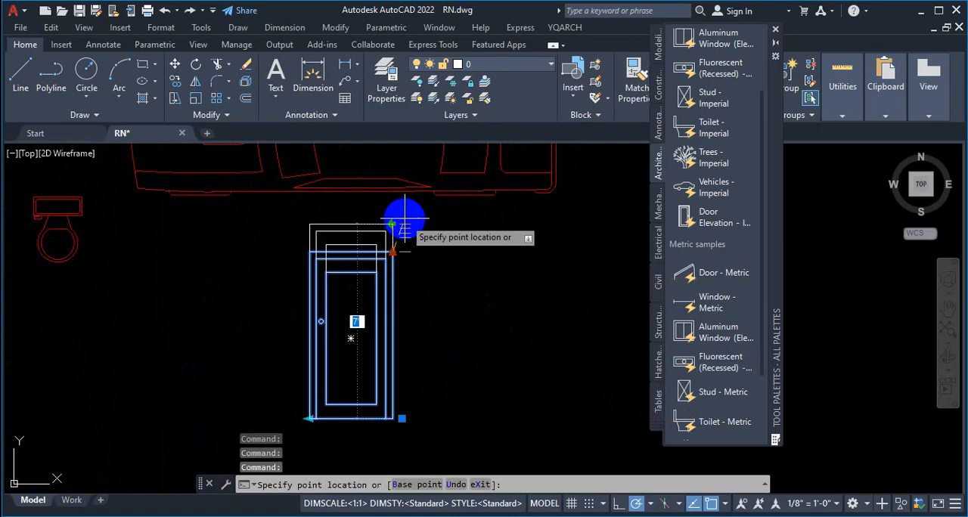
scroll(405, 219, "up", 2)
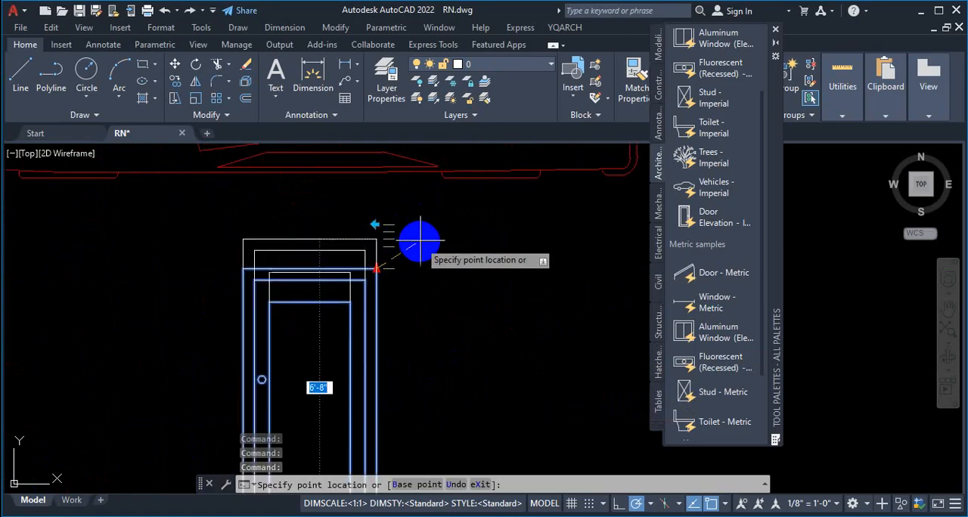
type("7")
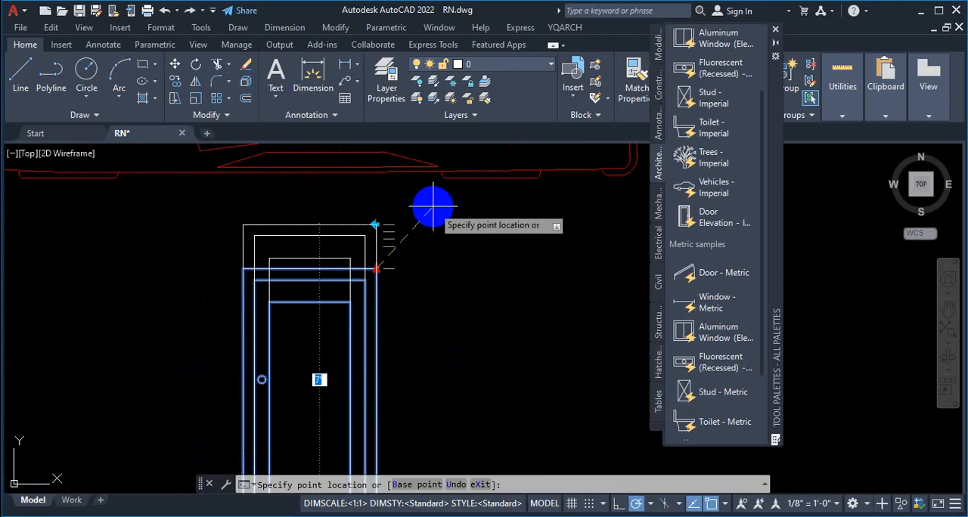
key("Return")
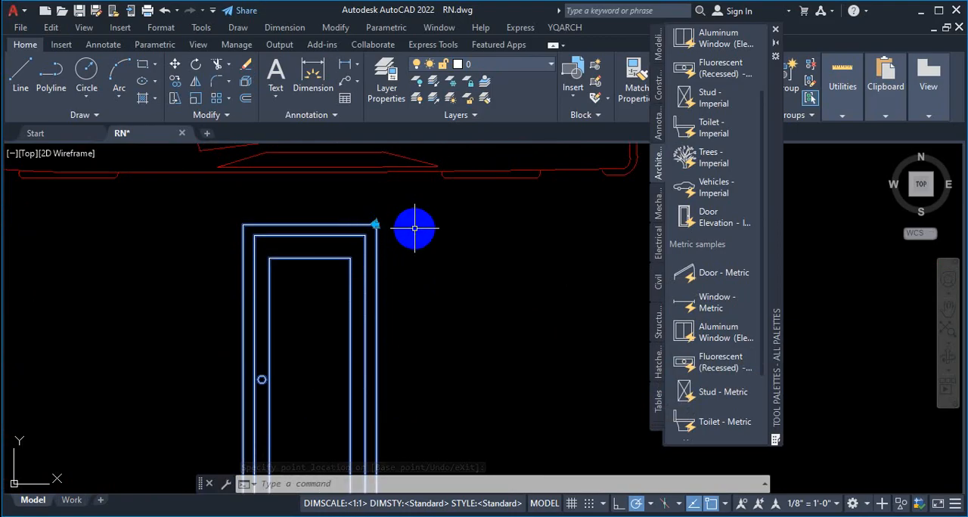
left_click(375, 224)
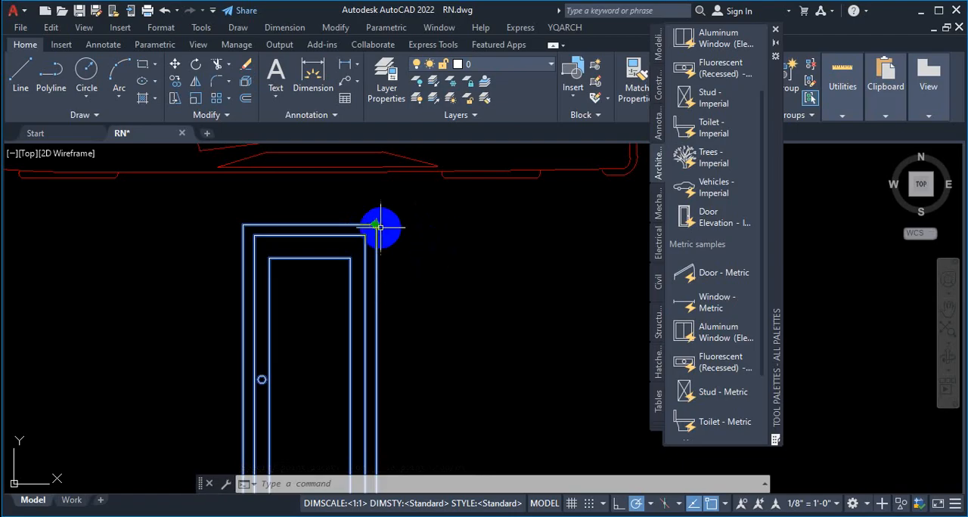
key("Escape")
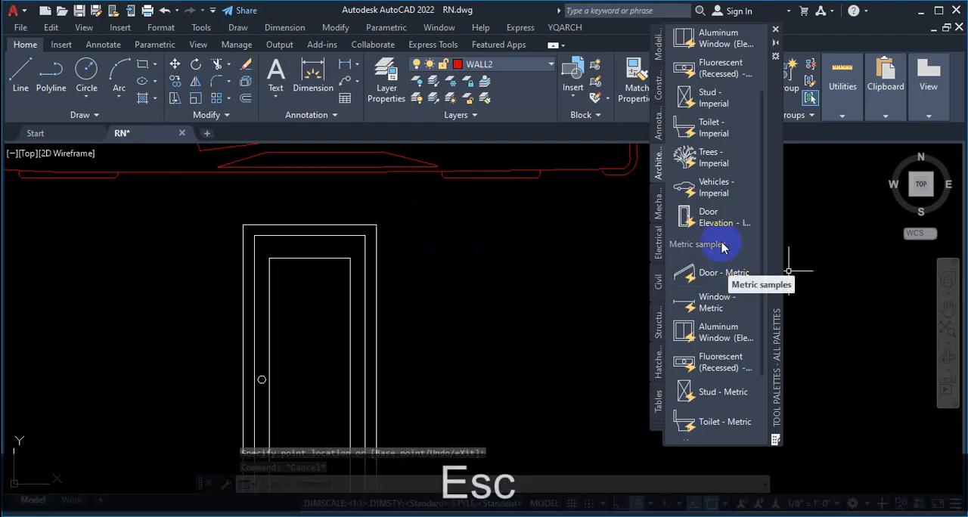
Step: Insert the Trees - Imperial block in the empty space on the right side of the door elevation and select it
scroll(722, 268, "down", 2)
scroll(726, 280, "up", 2)
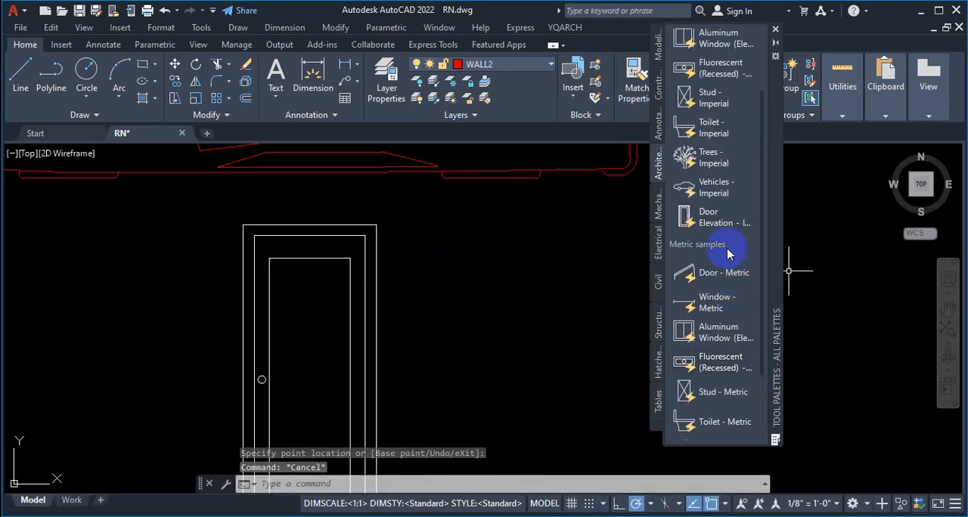
scroll(730, 257, "down", 3)
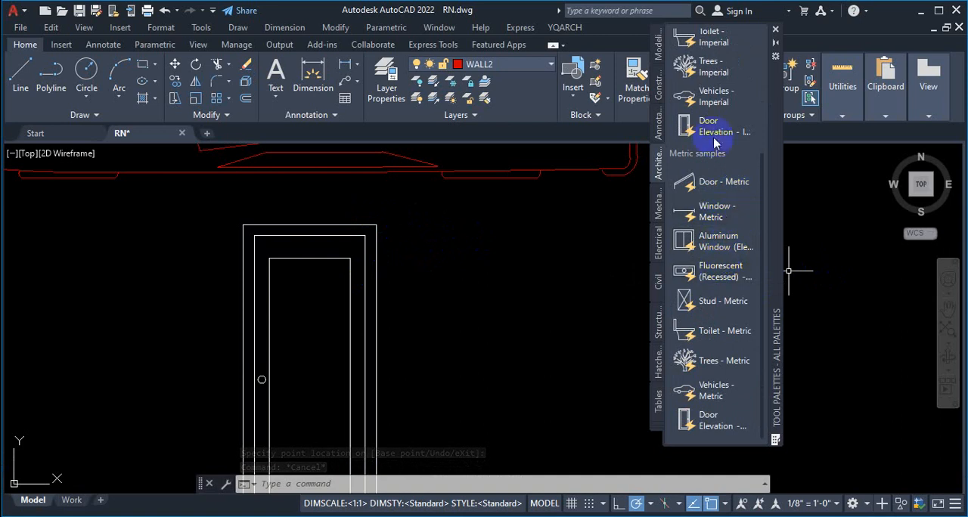
left_click(709, 68)
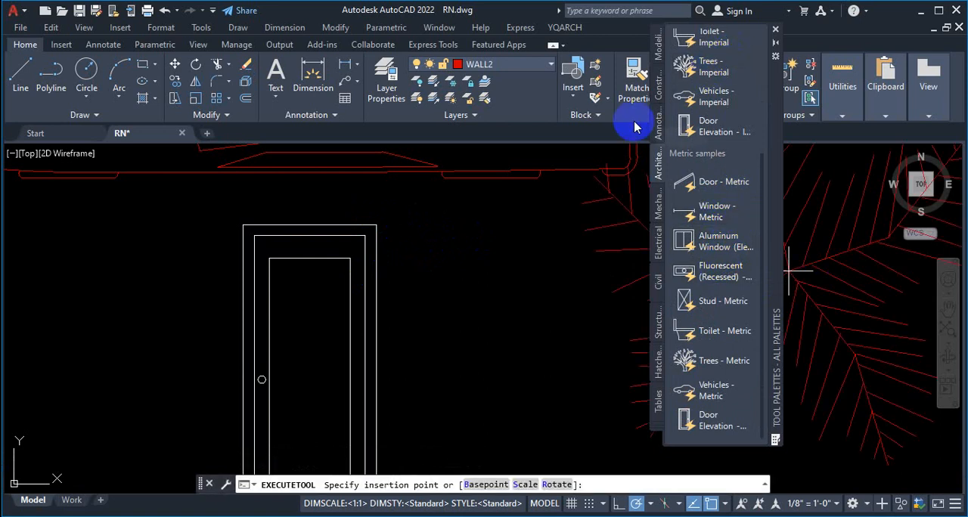
scroll(473, 310, "down", 5)
scroll(464, 322, "up", 8)
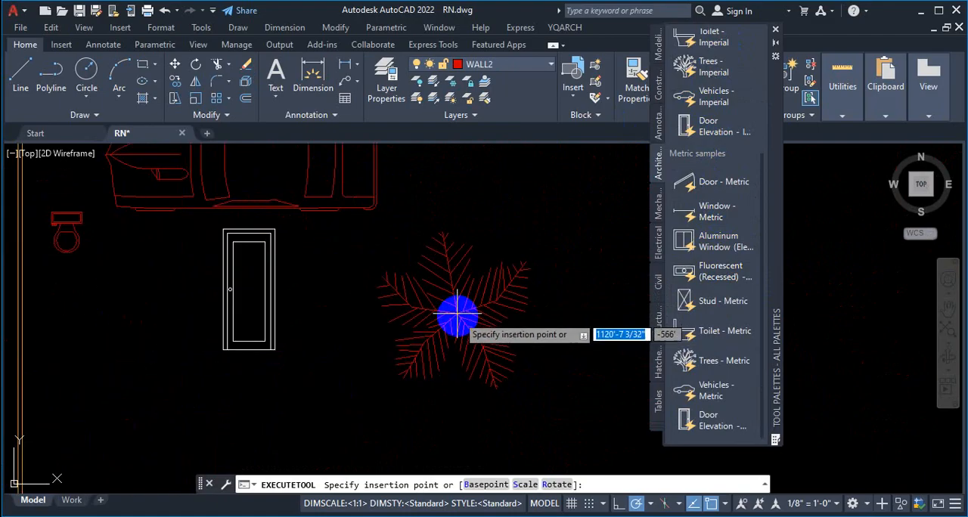
scroll(461, 290, "down", 6)
scroll(450, 290, "up", 2)
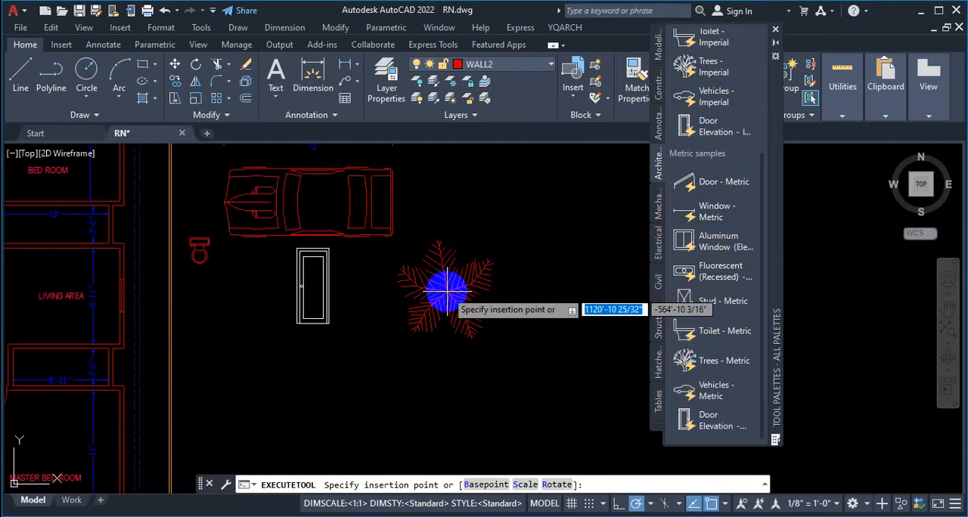
scroll(446, 291, "up", 2)
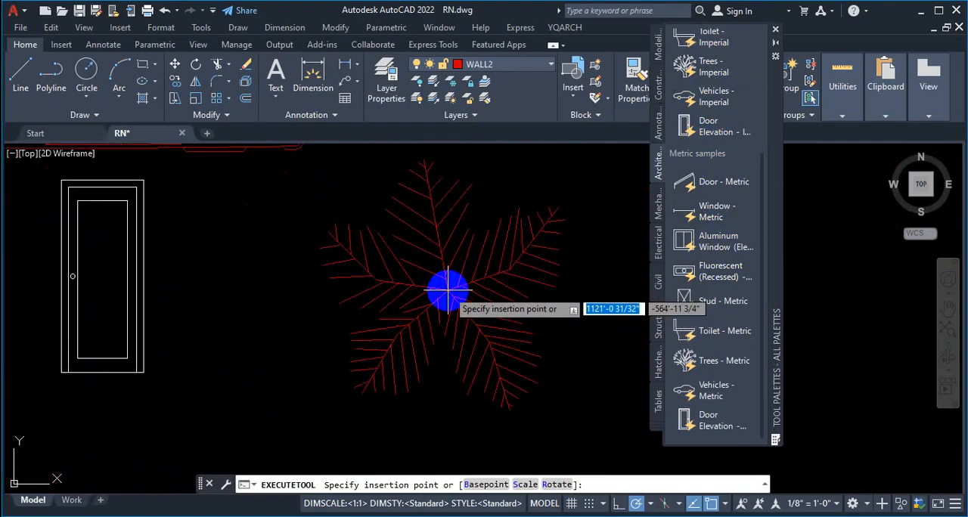
left_click(446, 295)
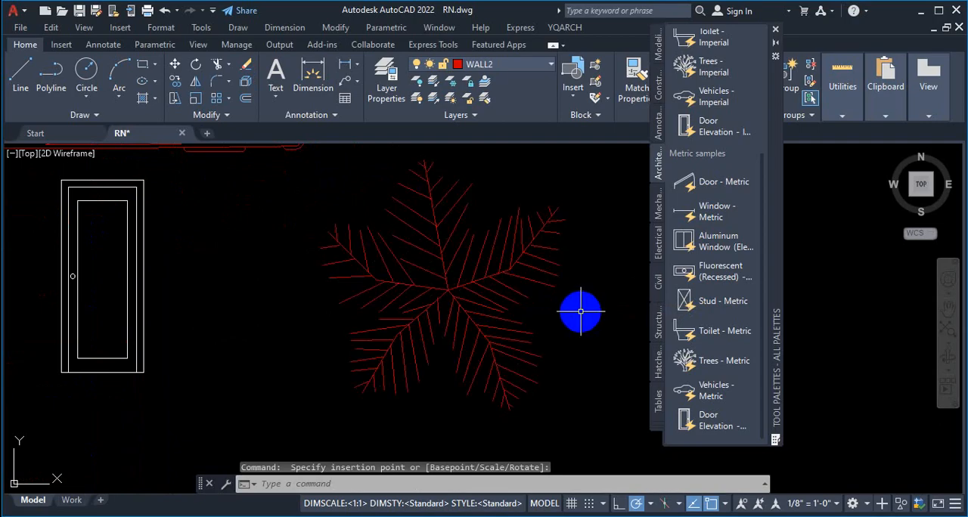
left_click(486, 288)
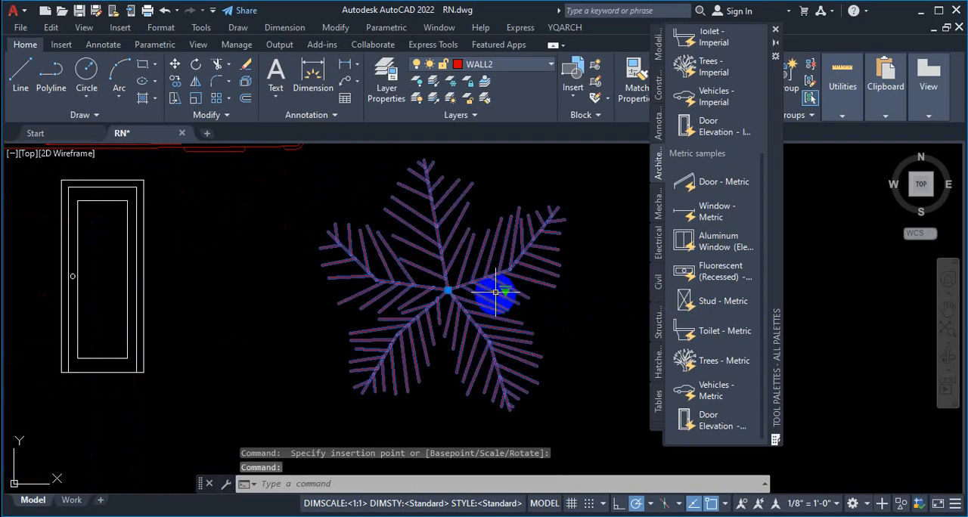
Step: Switch the inserted tree block's type to Shrub (Elevation) and clear the selection
left_click(505, 290)
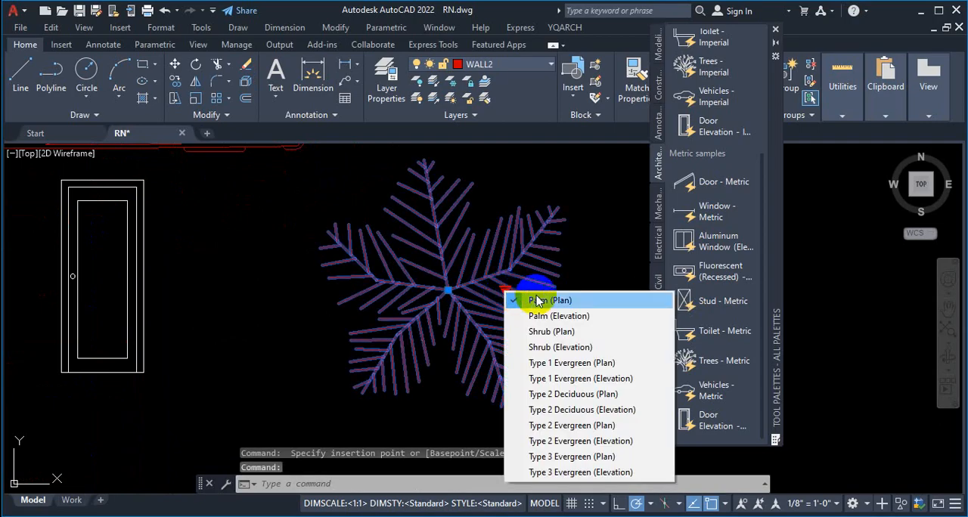
left_click(574, 346)
scroll(433, 286, "up", 8)
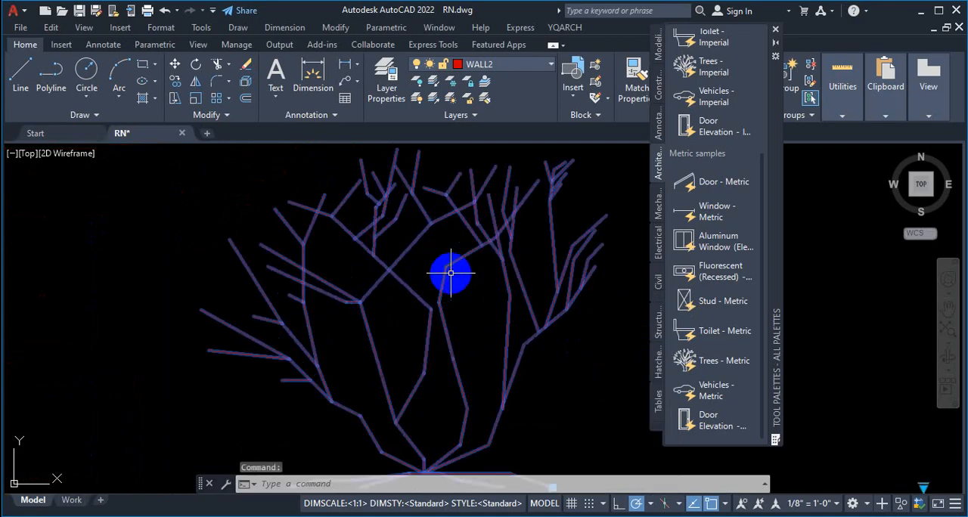
key("Escape")
scroll(468, 276, "down", 4)
middle_click_drag(509, 305, 495, 299)
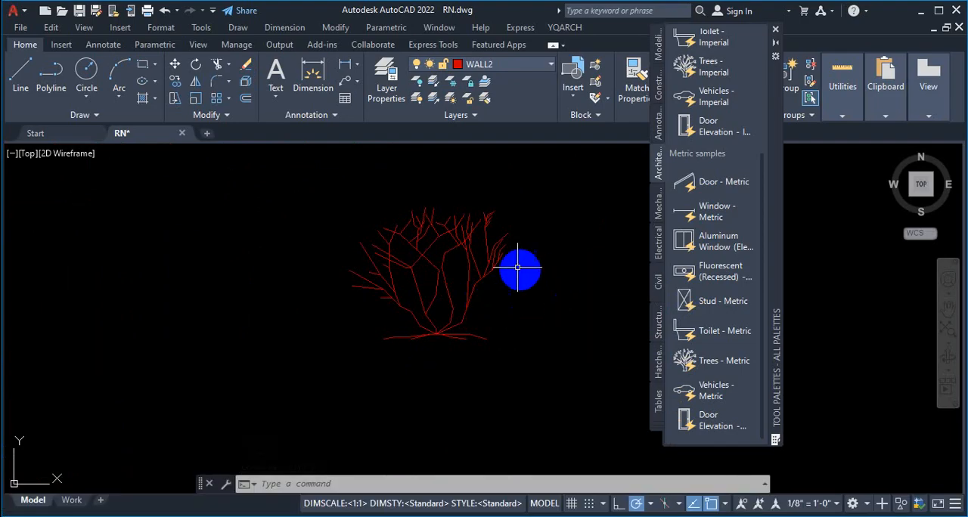
Step: Change the shrub block's type to Palm (Elevation) and deselect it
left_click(459, 242)
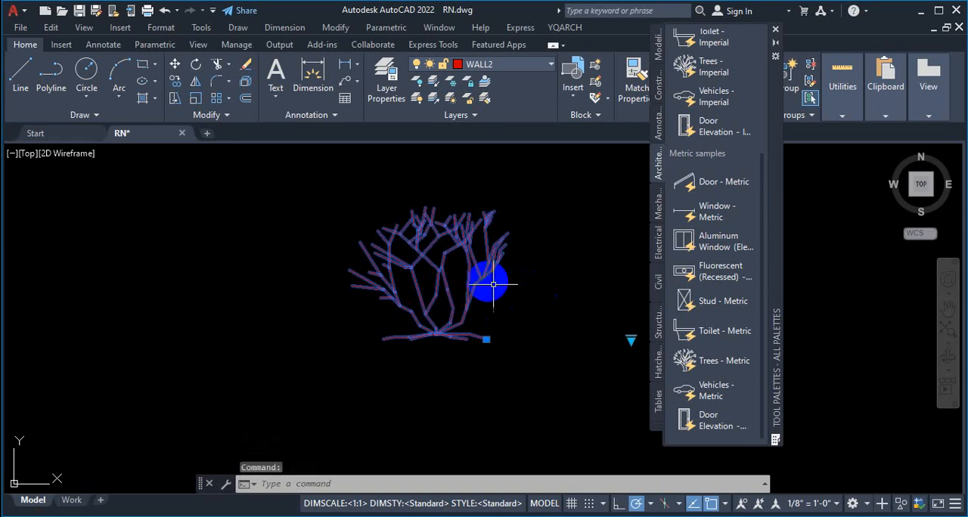
left_click(630, 340)
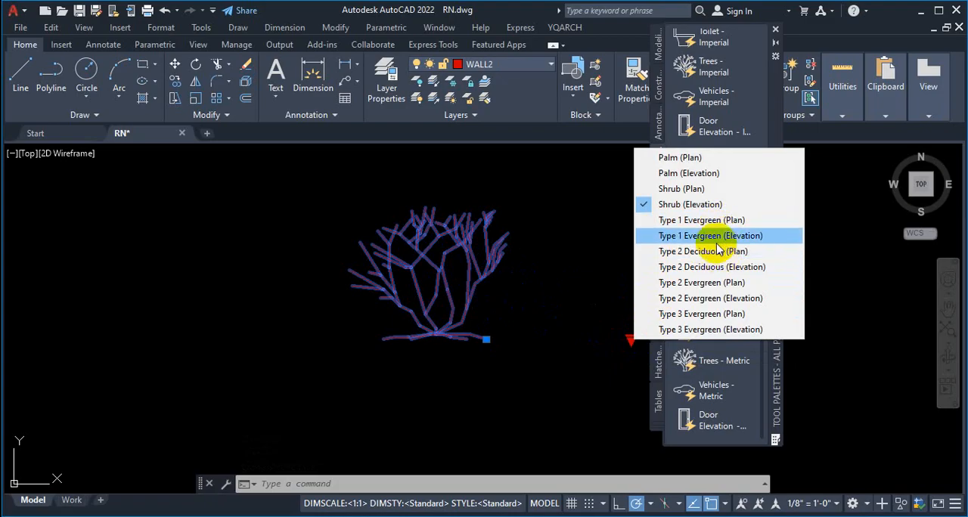
left_click(697, 174)
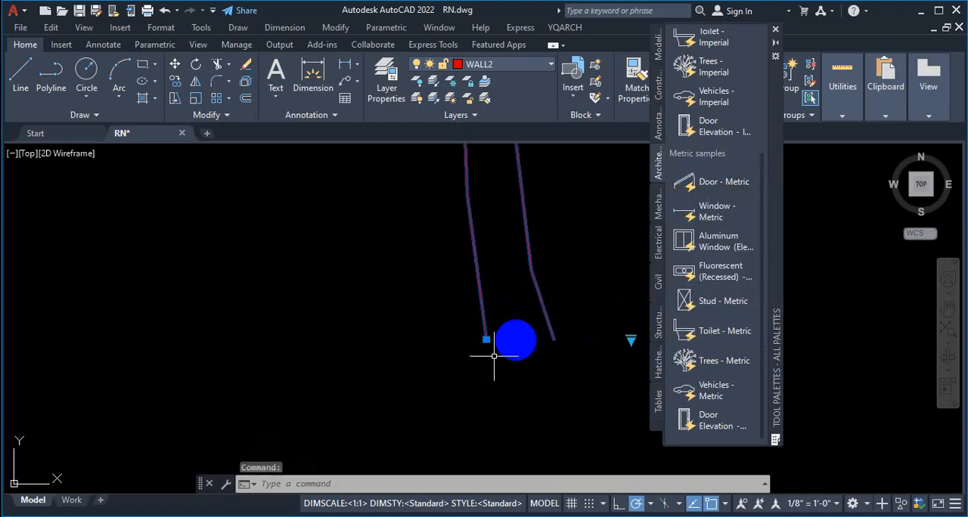
scroll(499, 344, "down", 4)
key("Escape")
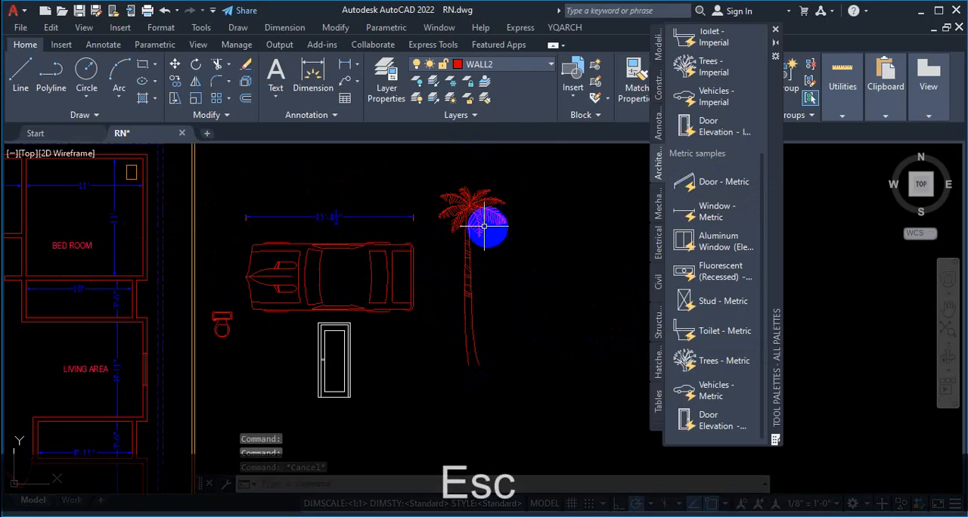
scroll(488, 227, "up", 8)
scroll(495, 190, "down", 5)
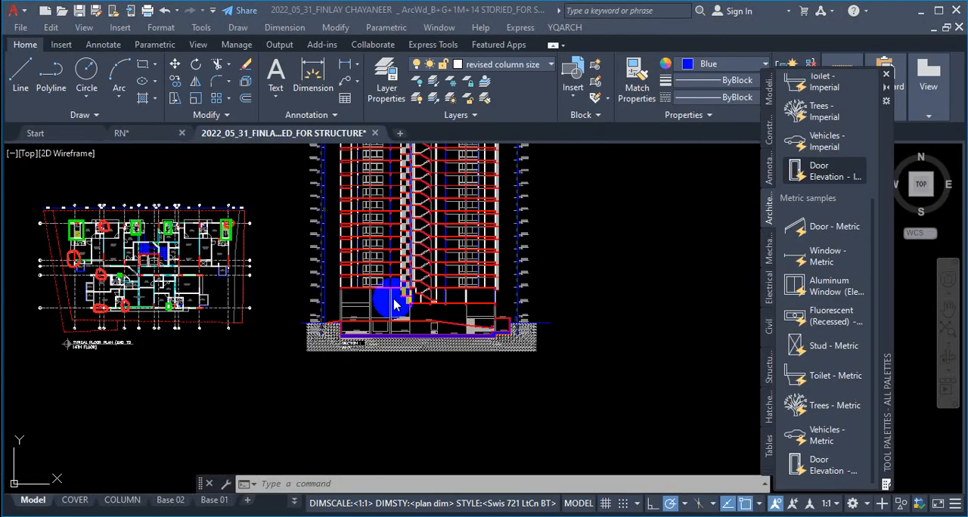
Step: Examine the Section A-A title below the high-rise section and the typical floor plan with its grid dimensions
scroll(337, 365, "up", 5)
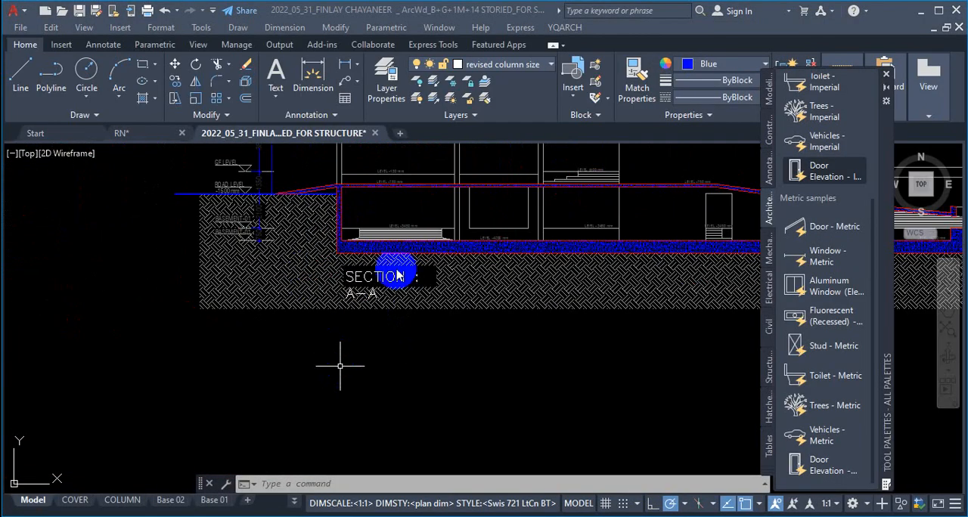
scroll(393, 280, "up", 5)
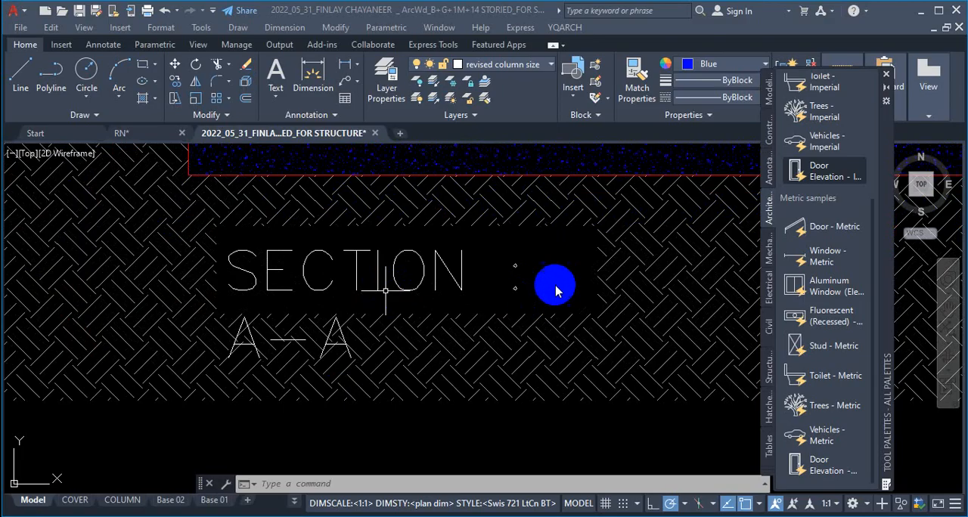
scroll(501, 335, "down", 12)
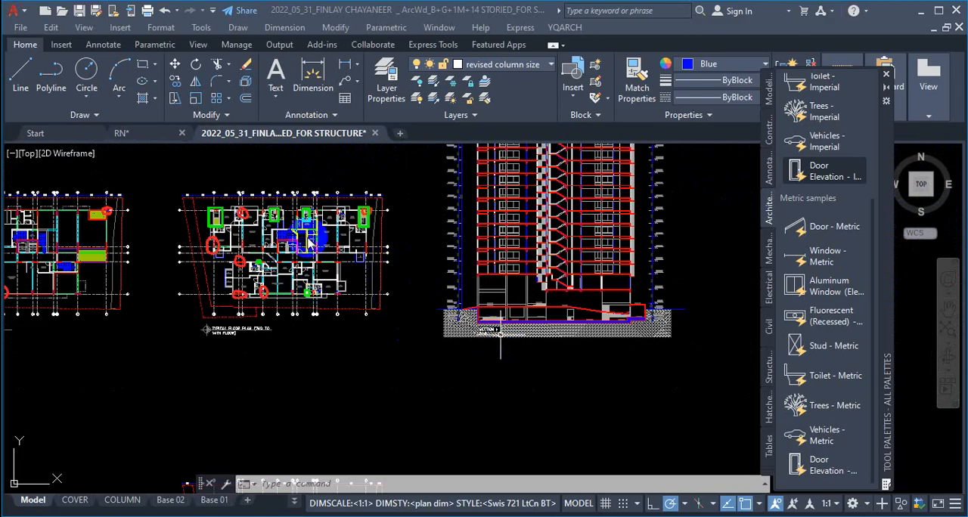
scroll(313, 253, "up", 5)
scroll(614, 287, "down", 5)
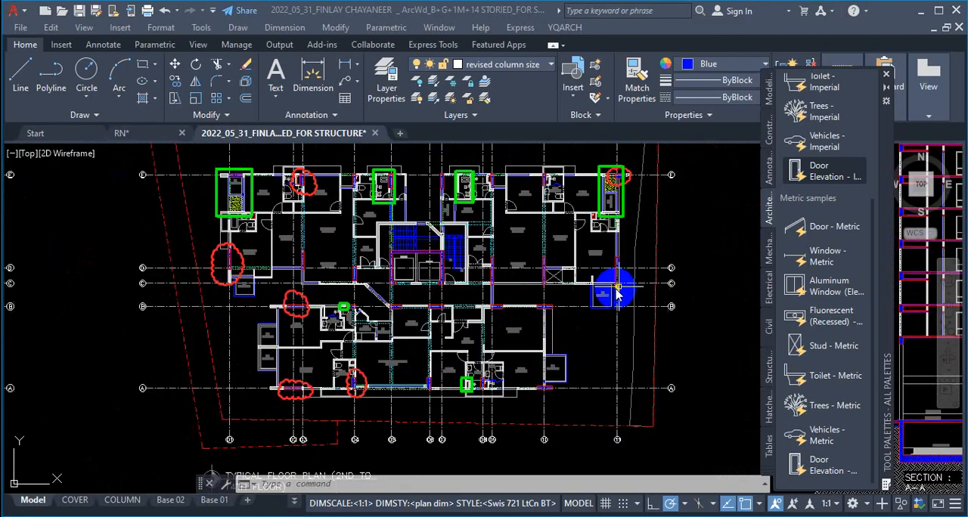
scroll(454, 265, "down", 1)
scroll(431, 242, "down", 3)
scroll(460, 238, "up", 6)
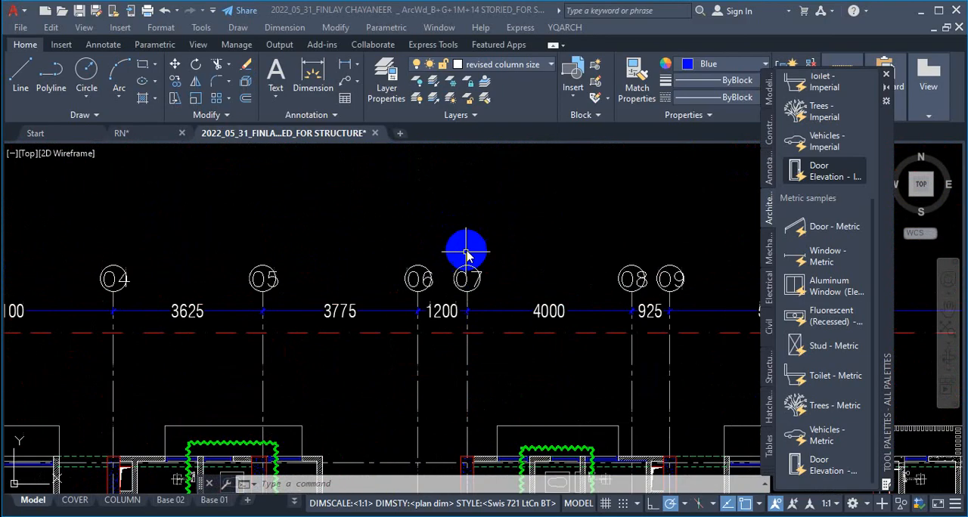
scroll(454, 253, "down", 7)
Step: Look over the mezzanine, ground floor presentation and parking plans, the section's base and the lower typical floor plan
scroll(194, 267, "up", 3)
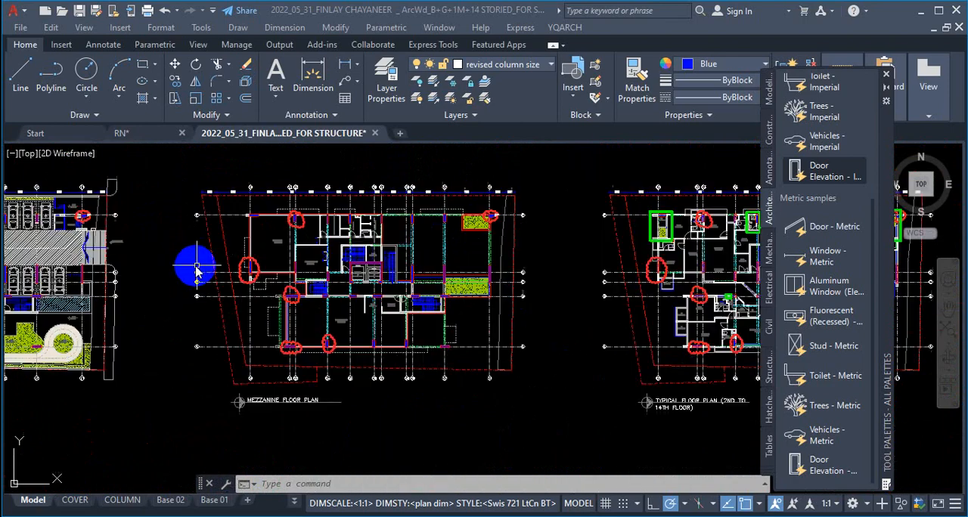
scroll(326, 261, "down", 7)
scroll(325, 263, "up", 8)
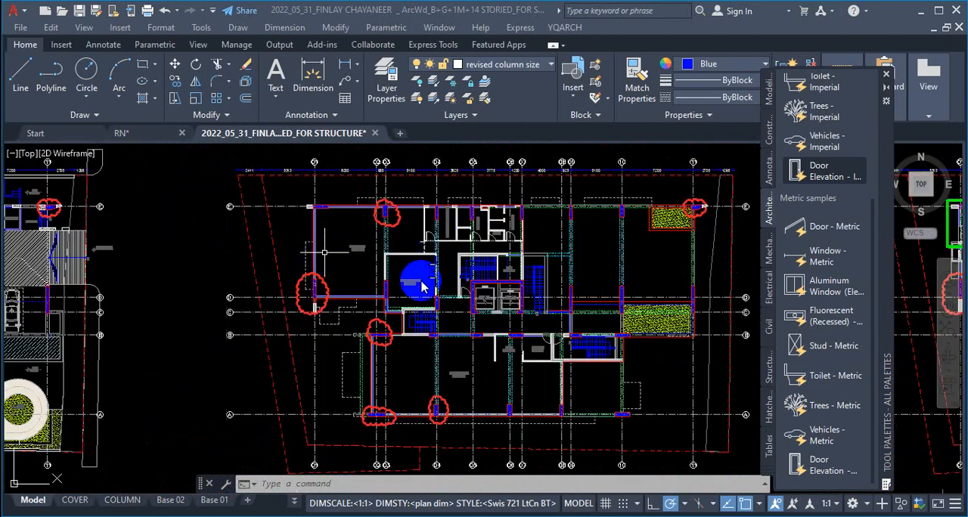
scroll(320, 294, "down", 7)
scroll(395, 254, "up", 7)
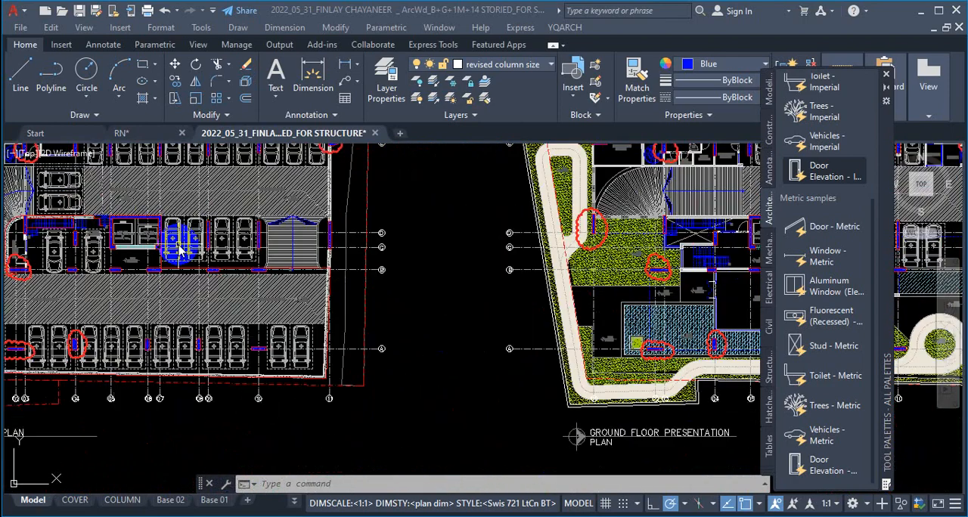
scroll(477, 268, "down", 6)
scroll(619, 277, "up", 10)
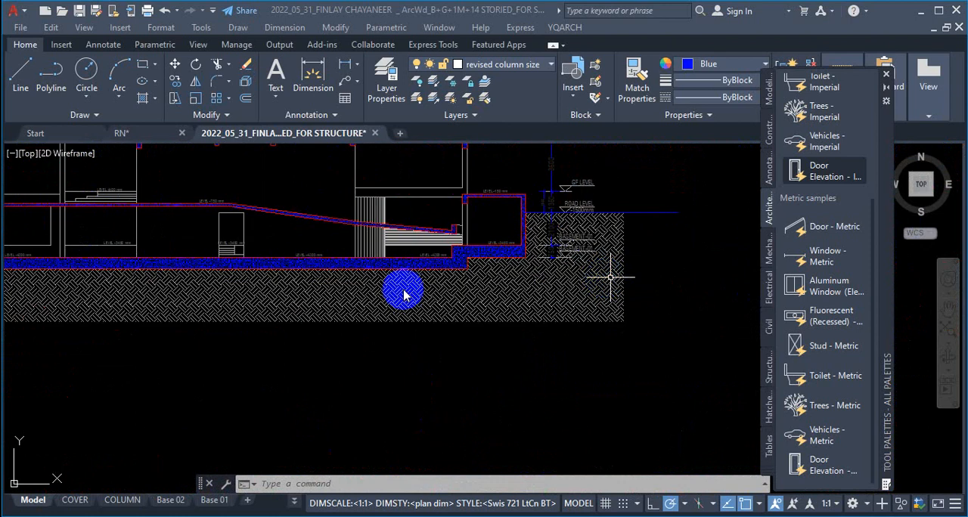
scroll(618, 215, "down", 9)
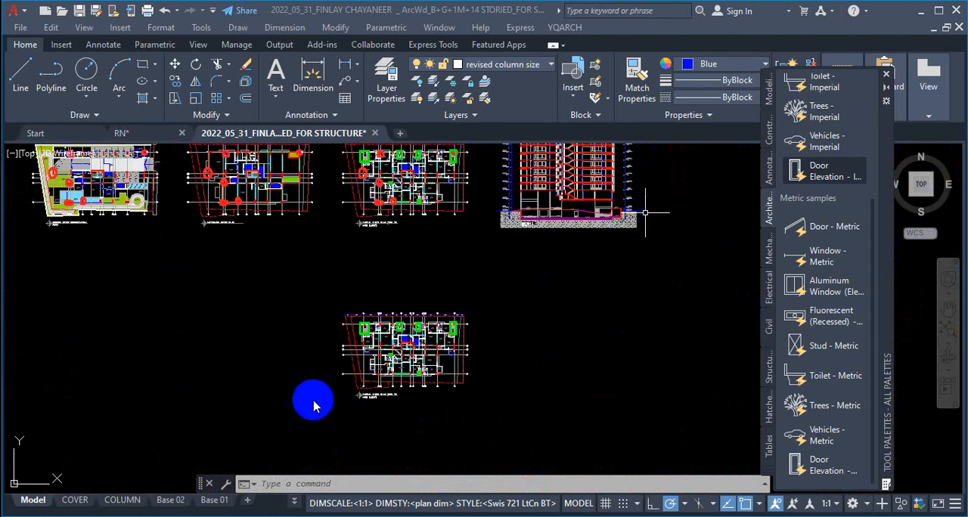
scroll(374, 371, "up", 8)
scroll(374, 371, "down", 6)
scroll(454, 156, "up", 2)
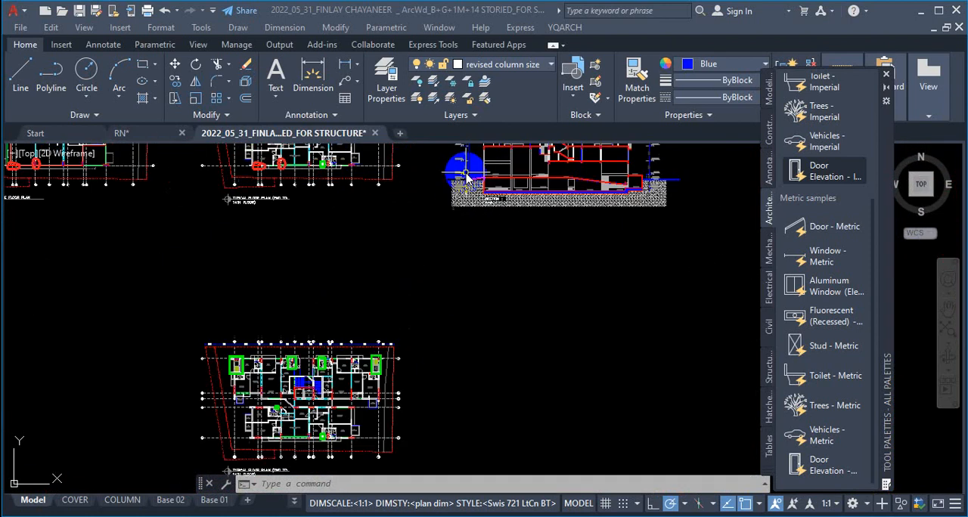
Step: Select the Section A-A title text below the building section to highlight it, and clear the selection
scroll(551, 249, "up", 7)
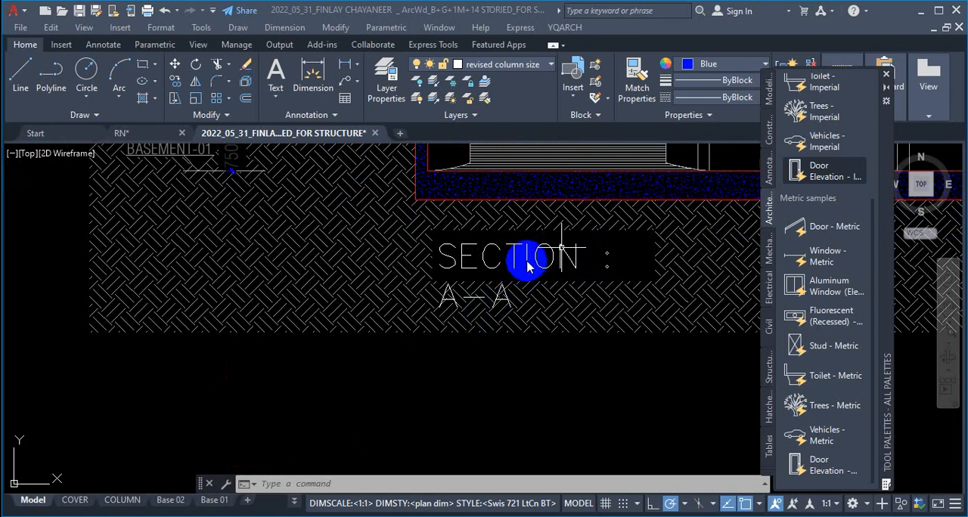
left_click(526, 253)
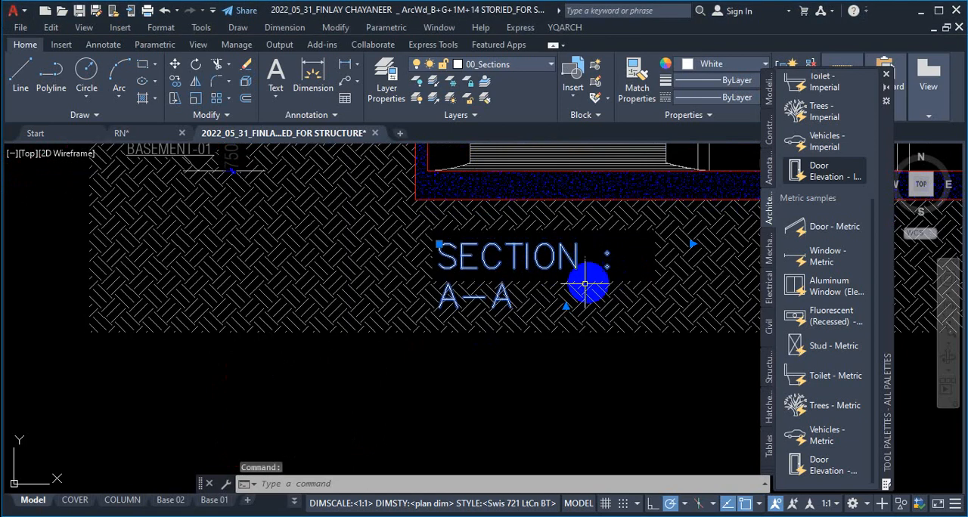
scroll(590, 332, "down", 8)
key("Escape")
scroll(527, 240, "up", 2)
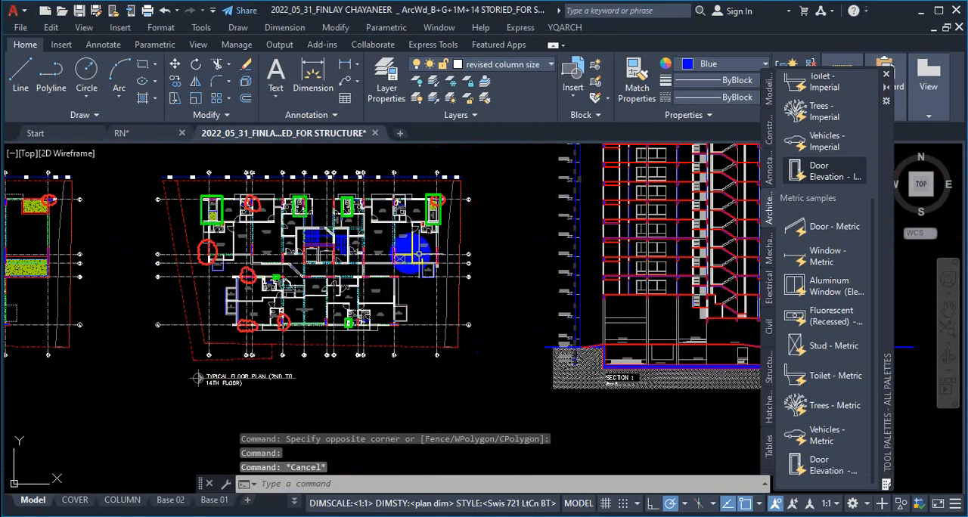
Step: Examine the staircase and lift core in the 2nd to 14th floor typical plan alongside the building section
scroll(335, 175, "up", 5)
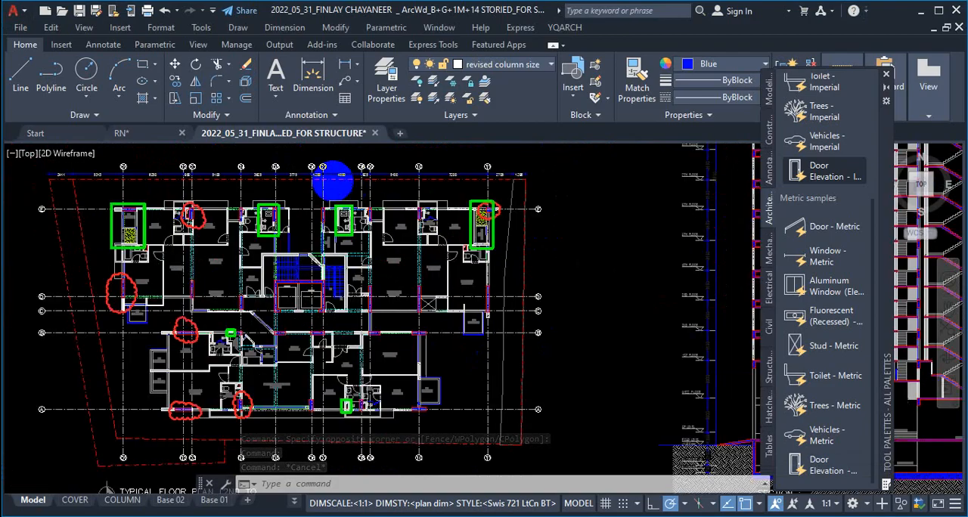
scroll(557, 233, "down", 6)
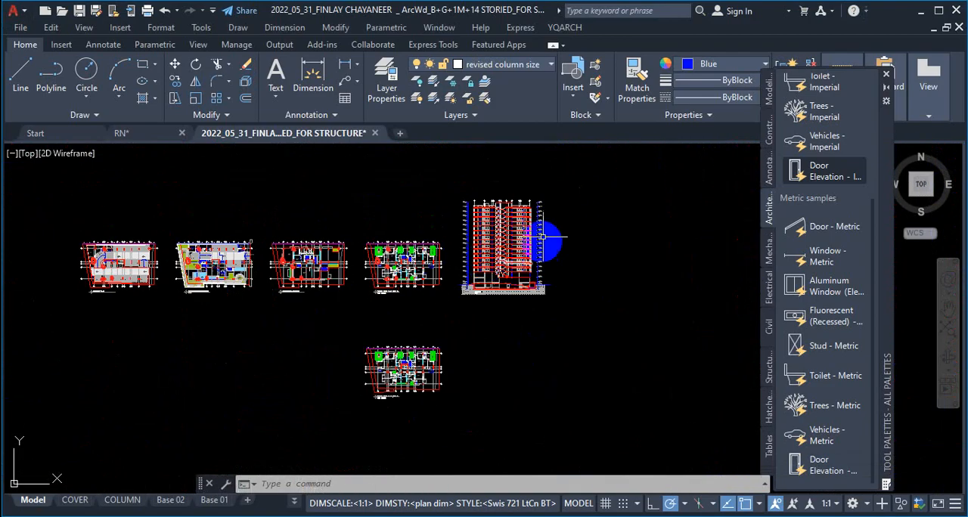
scroll(443, 277, "up", 6)
scroll(464, 188, "down", 6)
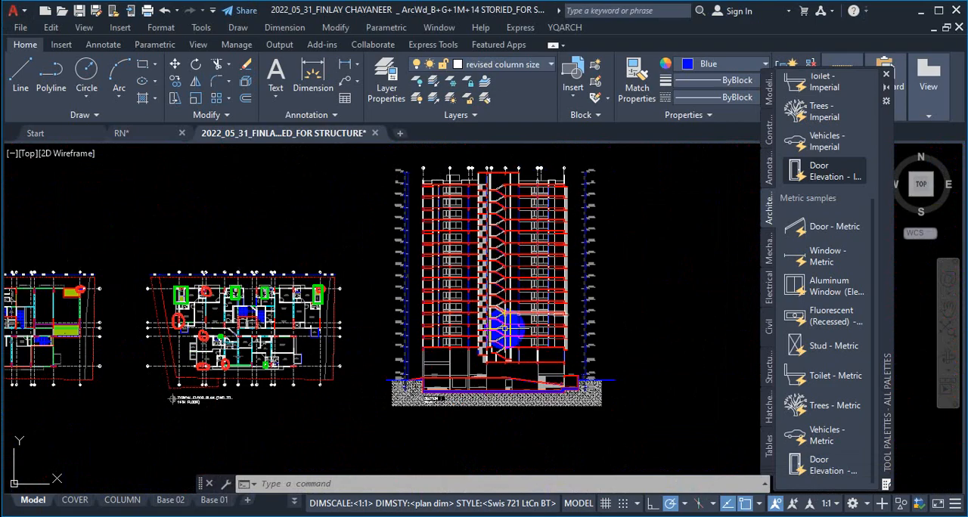
scroll(489, 361, "up", 4)
scroll(585, 262, "down", 5)
scroll(330, 244, "up", 7)
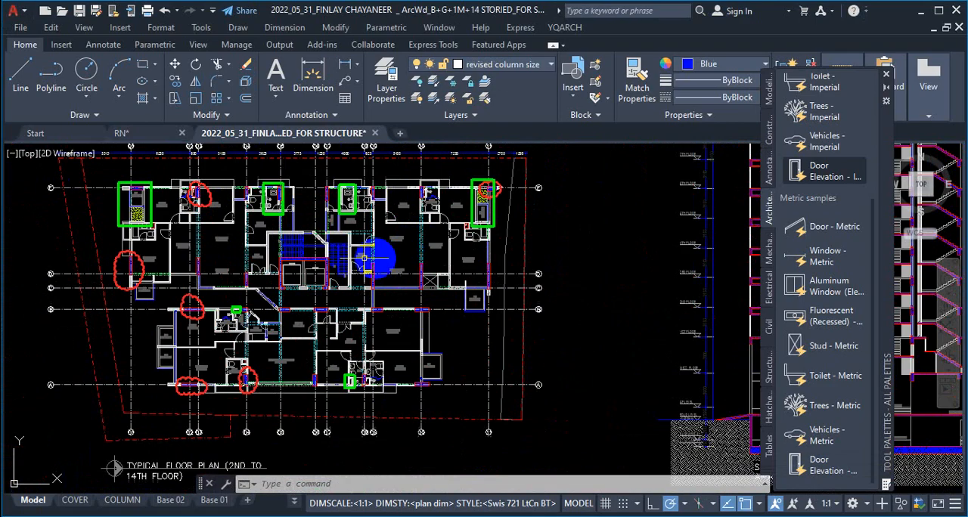
scroll(333, 244, "up", 4)
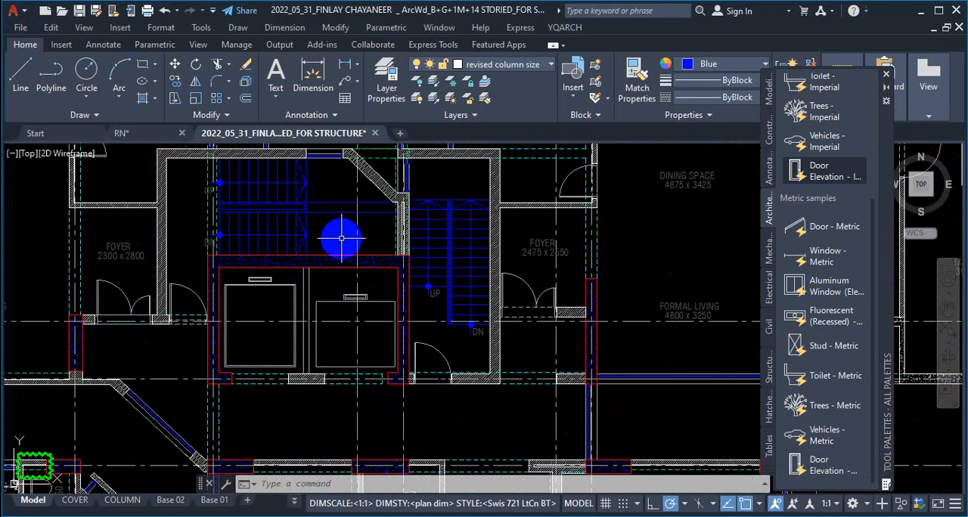
scroll(342, 239, "down", 4)
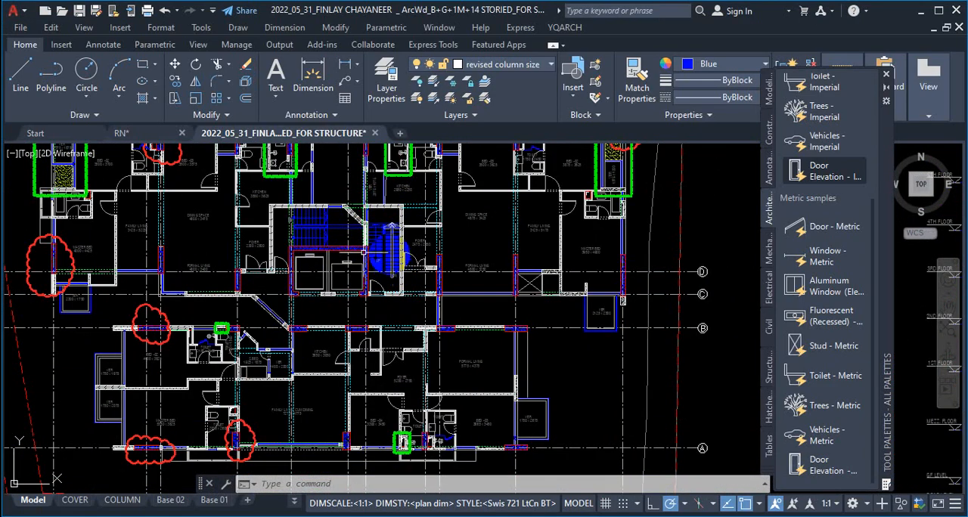
scroll(611, 260, "down", 5)
Step: Inspect the stair flights and floor slabs in Section A-A and compare them with the typical floor plan
scroll(675, 290, "up", 3)
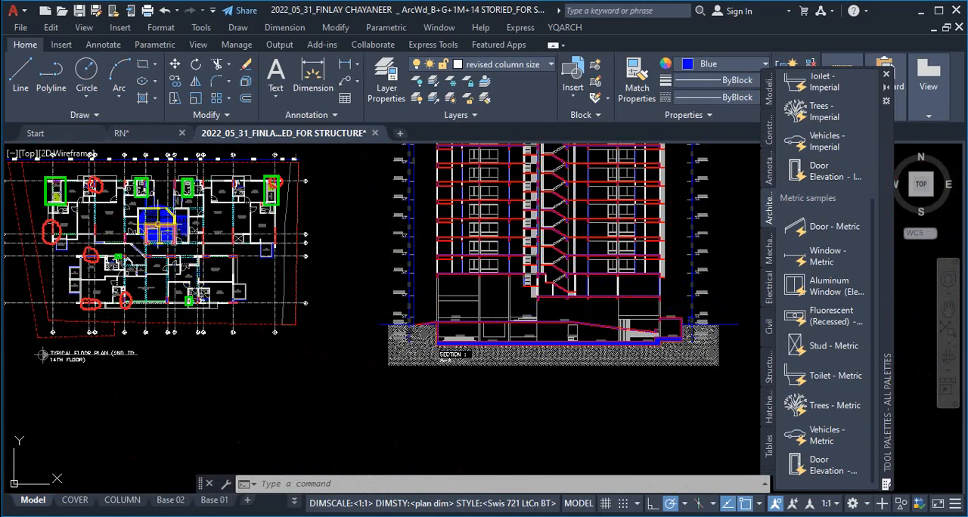
scroll(558, 230, "up", 4)
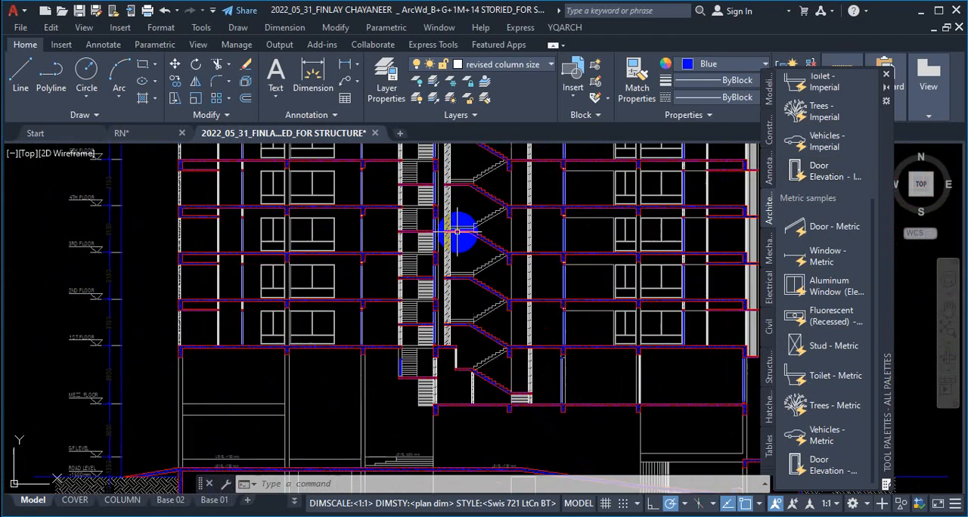
scroll(523, 286, "down", 2)
scroll(523, 286, "up", 4)
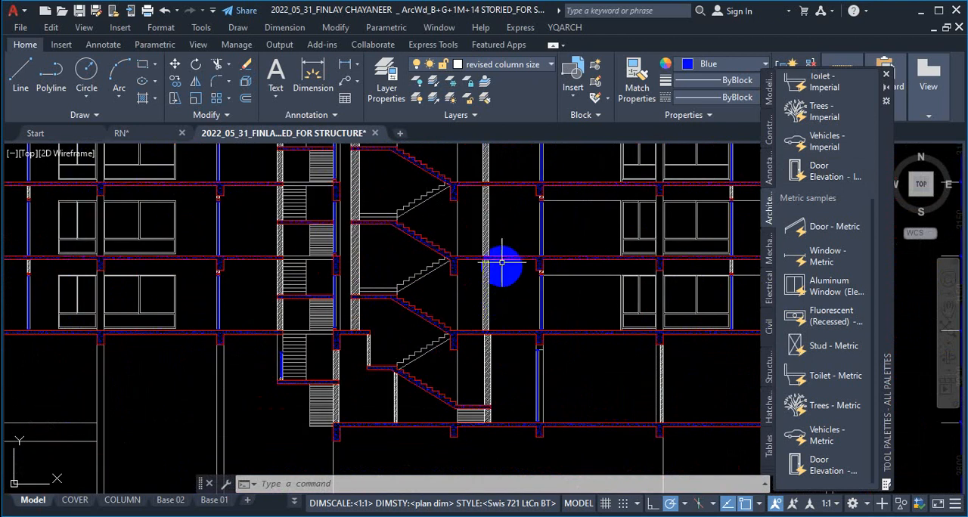
scroll(611, 335, "down", 5)
scroll(443, 301, "up", 3)
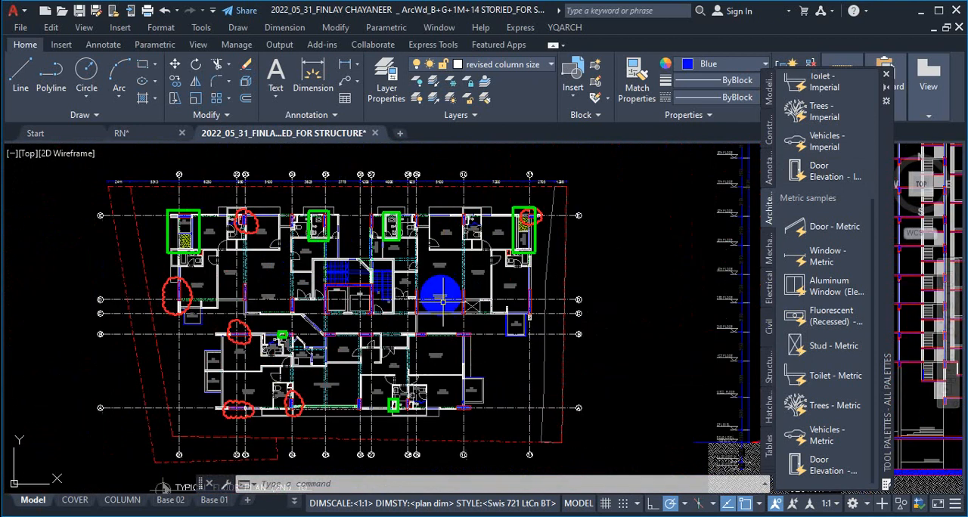
key("ctrl+1")
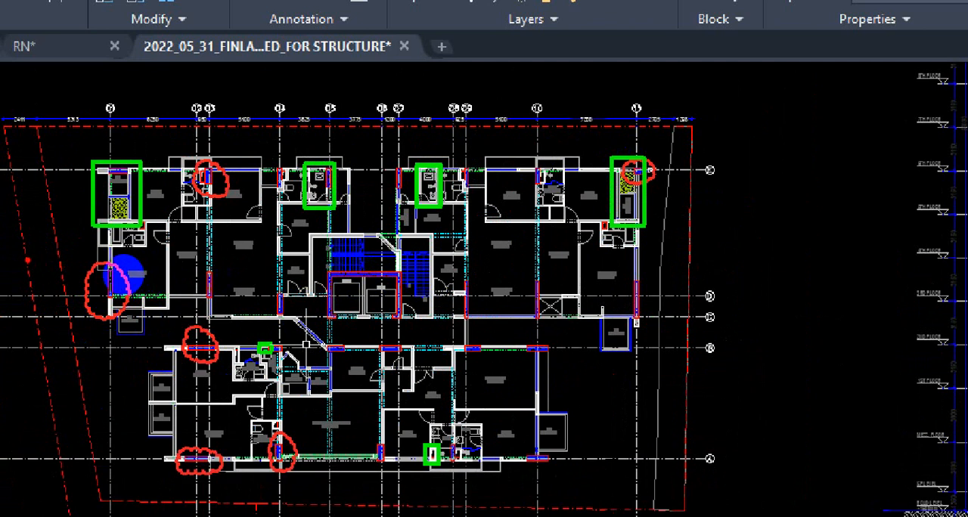
mouse_move(27, 260)
left_mouse_down()
mouse_move(303, 258)
mouse_move(584, 279)
left_mouse_up()
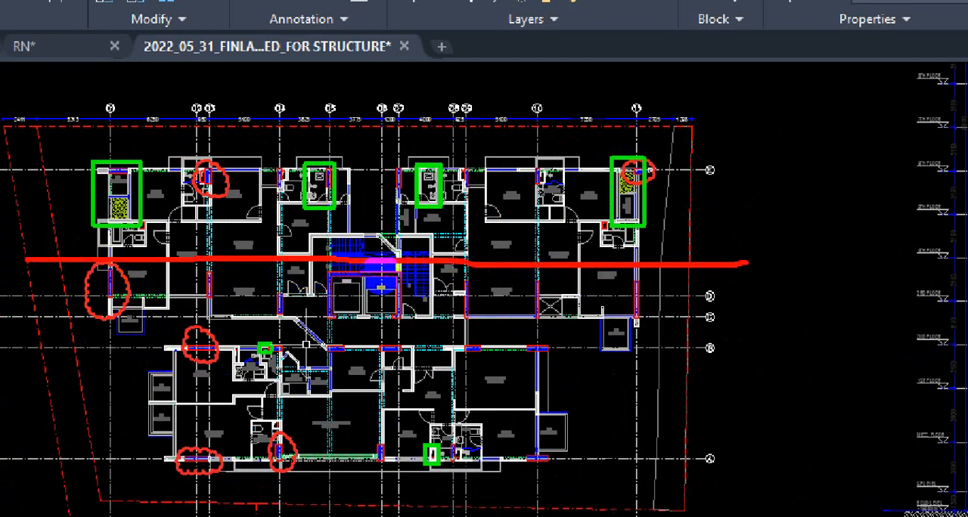
left_click_drag(293, 247, 560, 259)
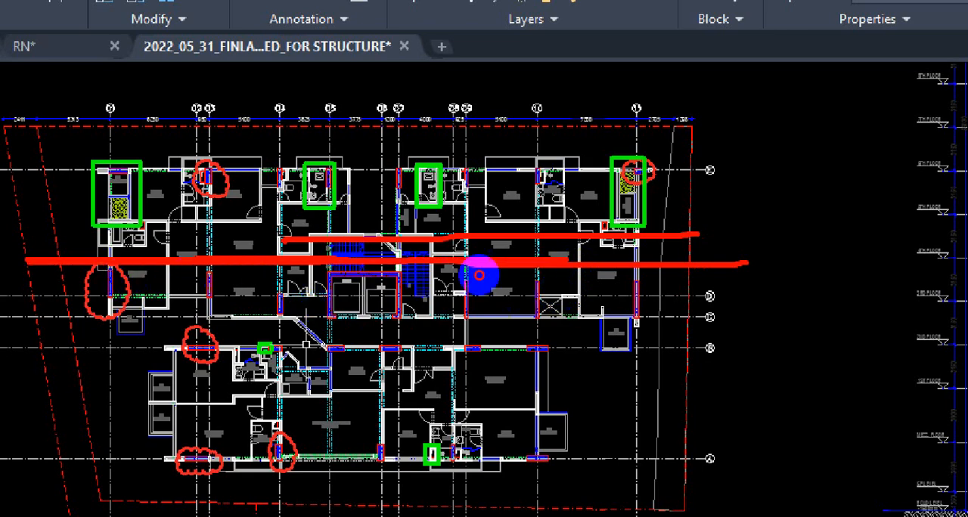
key("ctrl+1")
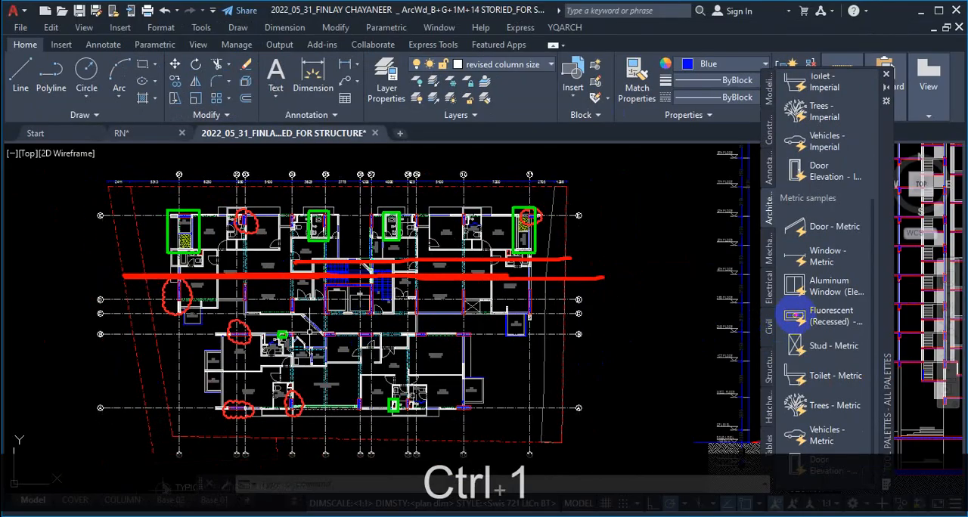
key("Escape")
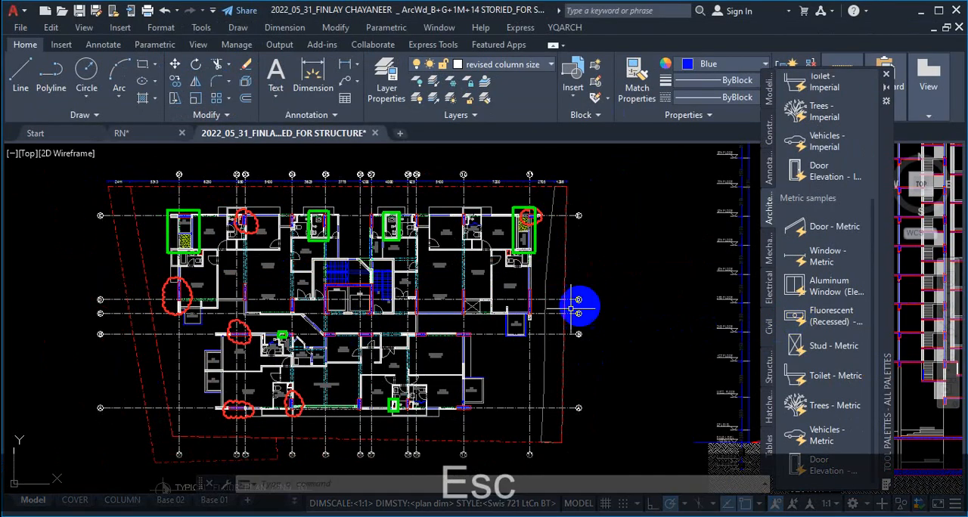
Step: Compare the 2nd to 14th floor typical plan with Section A-A, including the veranda corner at grids 01 and E
scroll(588, 341, "down", 5)
scroll(536, 325, "up", 5)
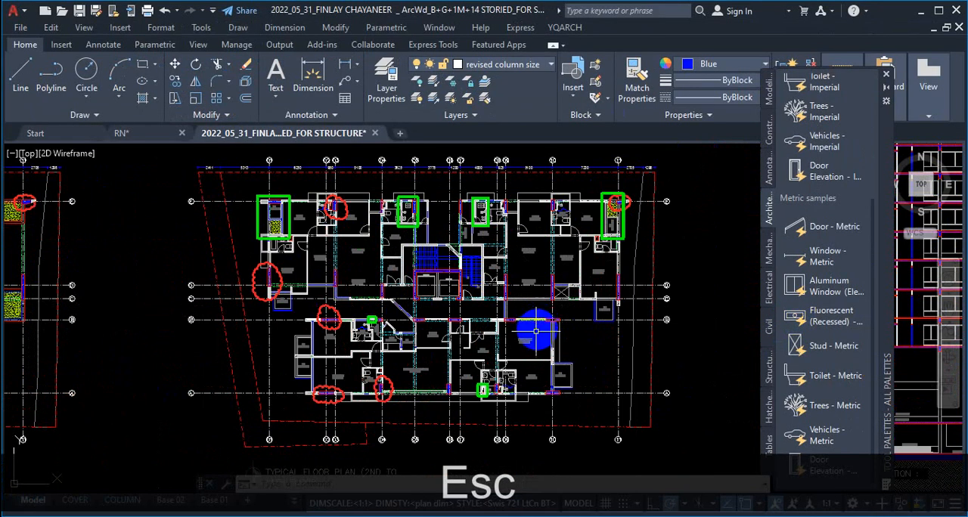
scroll(536, 330, "down", 5)
scroll(486, 328, "up", 6)
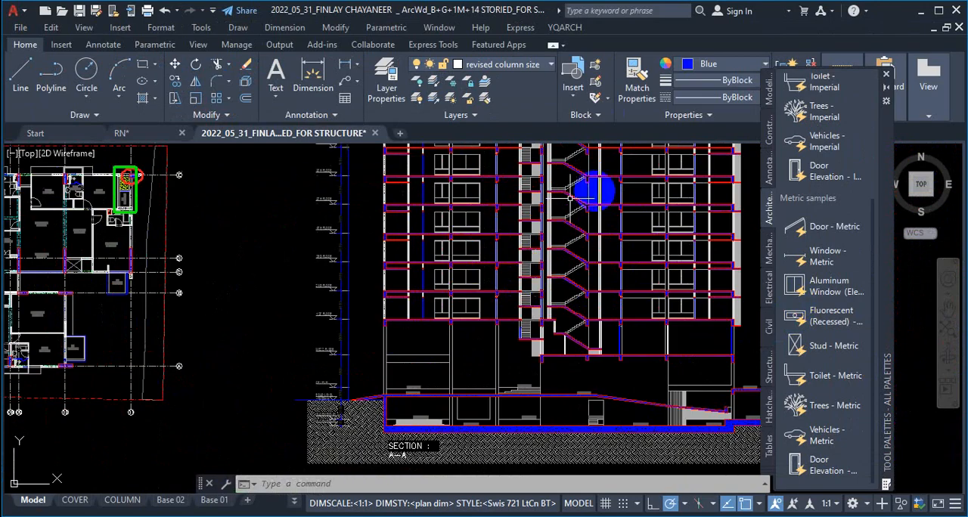
scroll(637, 304, "down", 2)
scroll(637, 303, "up", 2)
scroll(579, 280, "down", 4)
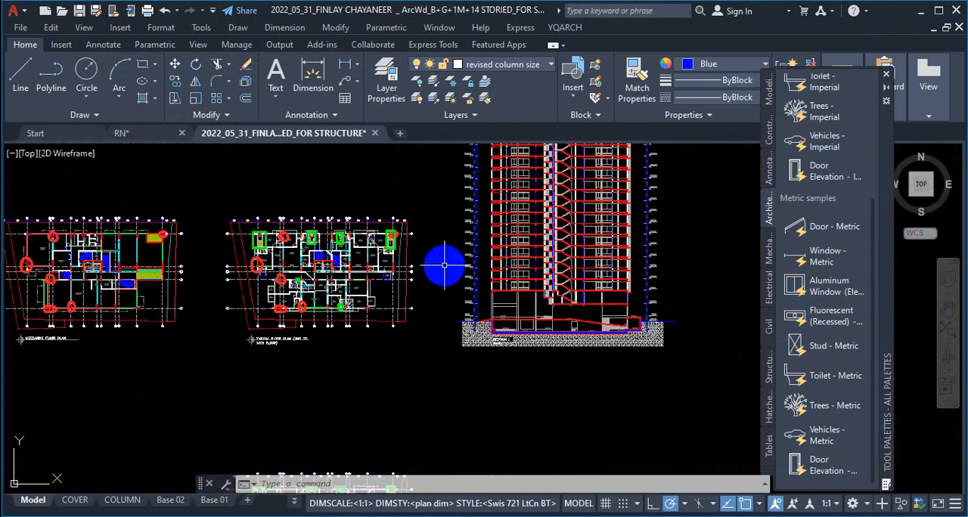
scroll(224, 248, "up", 4)
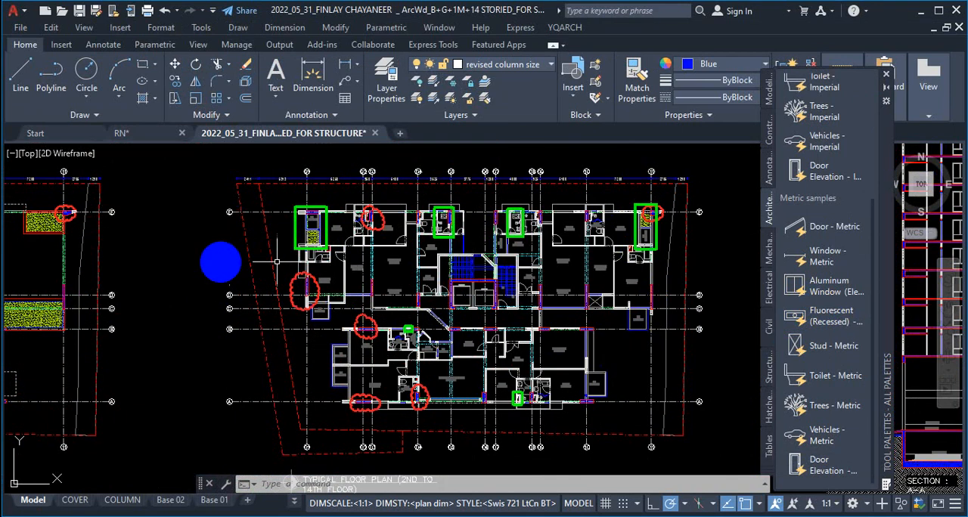
scroll(336, 189, "up", 4)
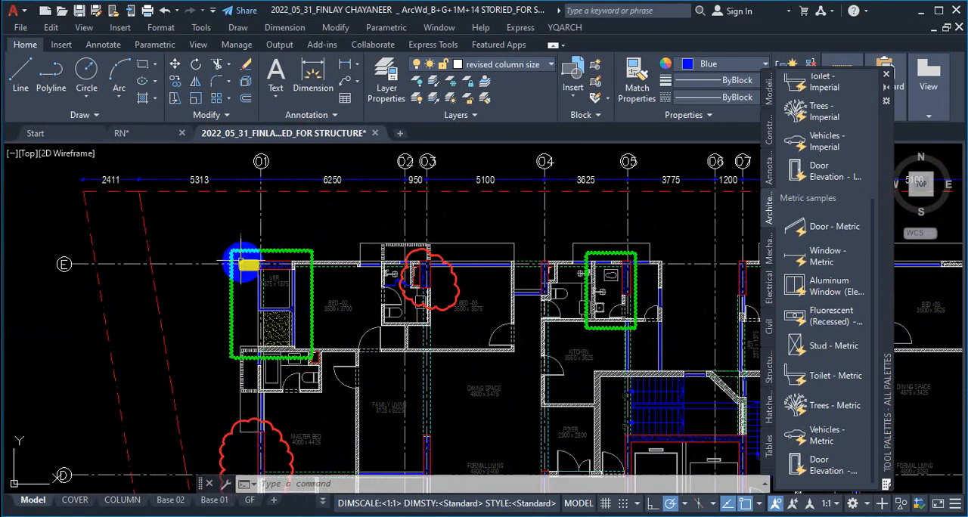
scroll(242, 263, "down", 4)
scroll(173, 329, "down", 5)
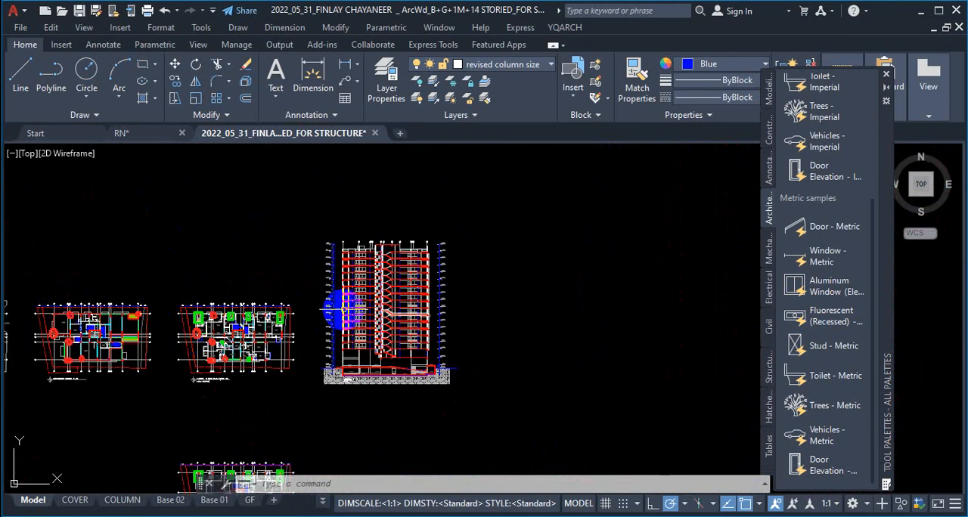
Step: Examine the typical floor plan from its outer wall near grid D to the central rooms, alongside Section A-A
scroll(182, 335, "up", 4)
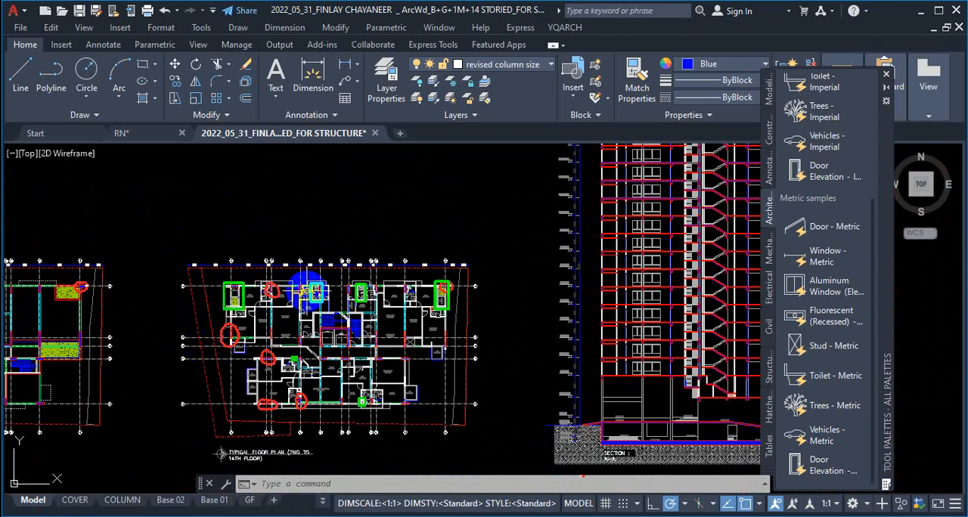
scroll(211, 340, "up", 3)
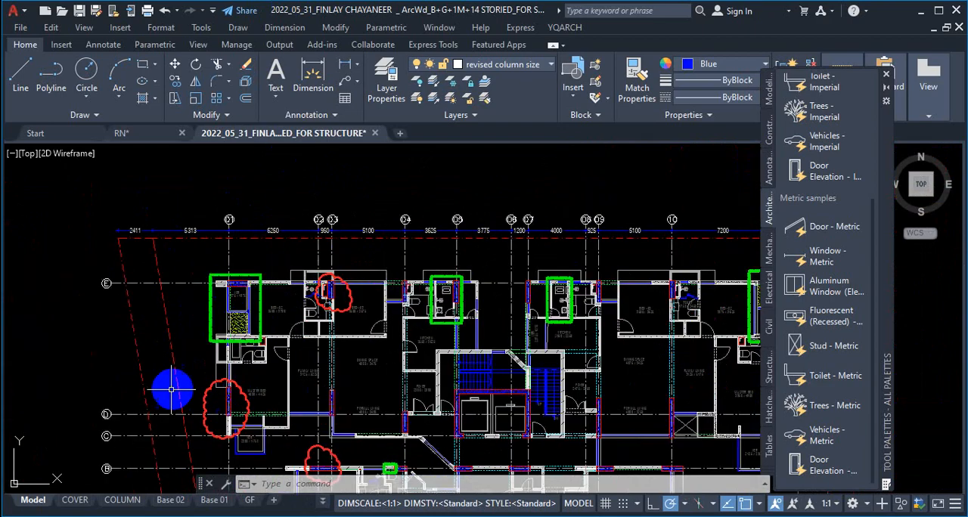
scroll(184, 391, "down", 3)
scroll(198, 389, "up", 3)
scroll(249, 340, "down", 4)
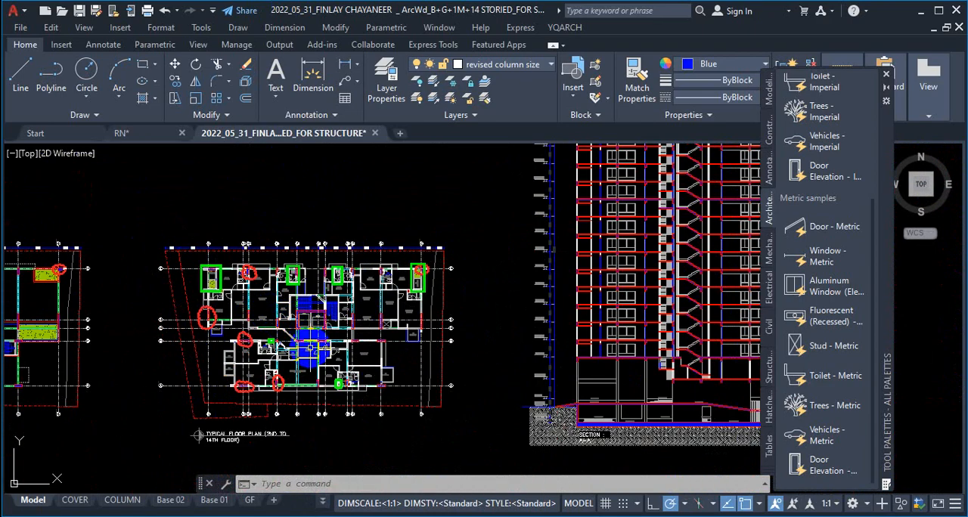
scroll(219, 298, "up", 2)
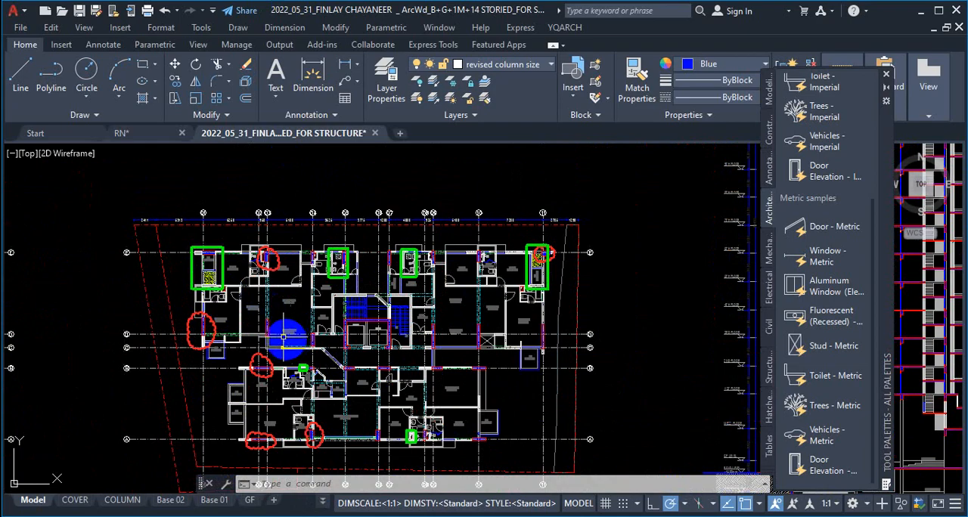
scroll(233, 302, "up", 4)
scroll(233, 305, "down", 4)
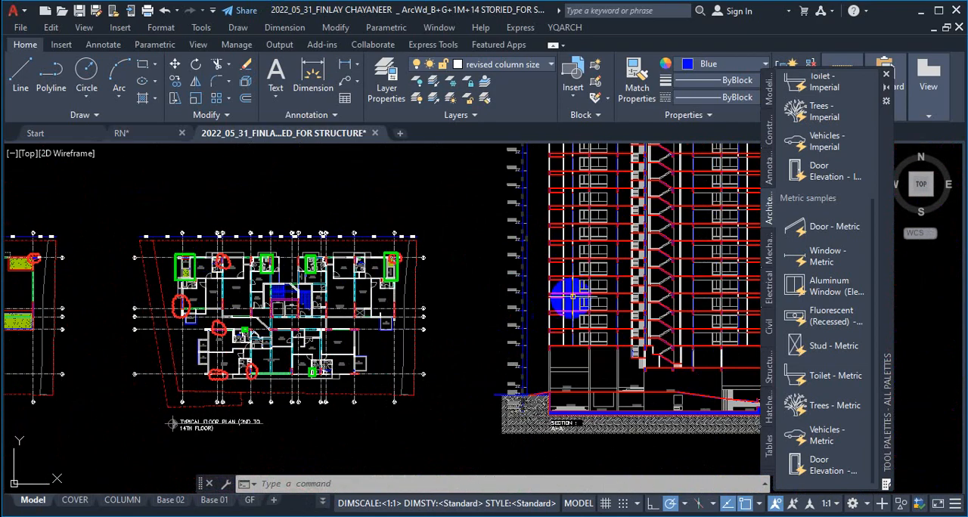
Step: Inspect the slab, beam and wall details at the outer edge of Section A-A's upper floors
scroll(615, 287, "up", 3)
scroll(554, 306, "up", 2)
scroll(555, 306, "up", 2)
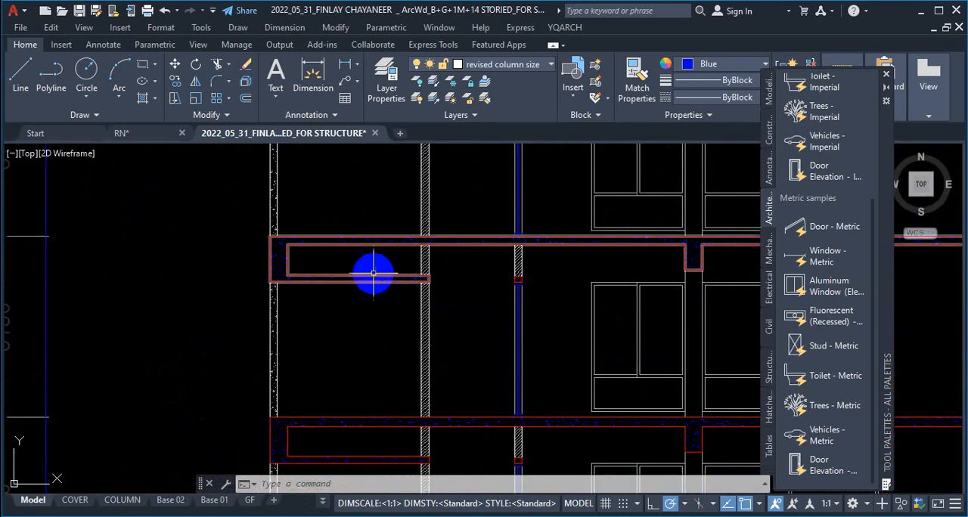
scroll(425, 287, "down", 4)
scroll(413, 331, "up", 5)
scroll(504, 309, "down", 3)
scroll(368, 309, "down", 2)
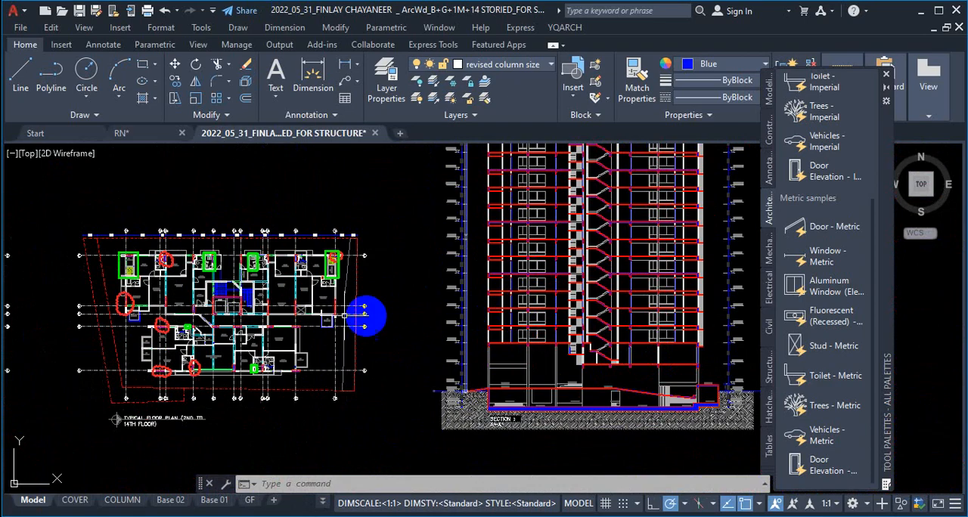
Step: Examine the master bedrooms and the green-marked toilets beside the kitchens in the typical floor plan
scroll(108, 285, "up", 3)
scroll(194, 293, "up", 2)
scroll(257, 281, "down", 2)
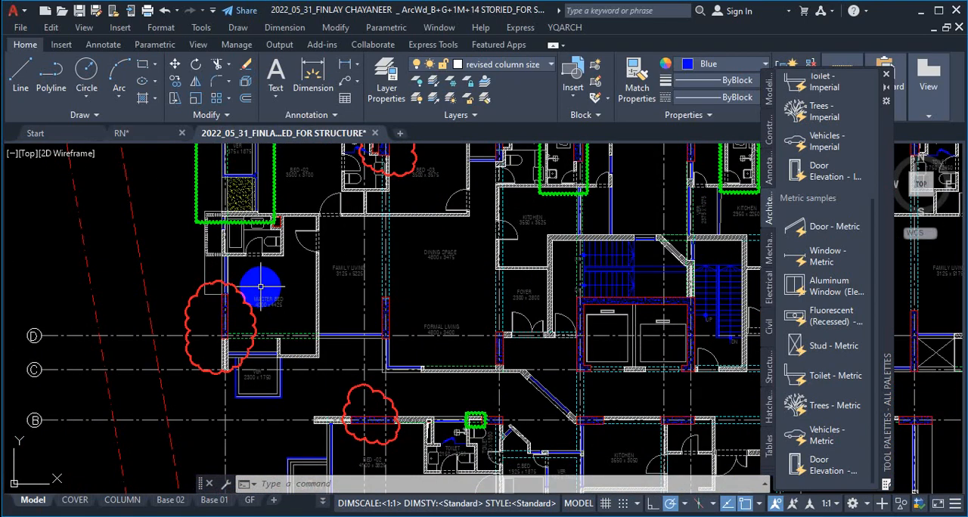
scroll(272, 332, "down", 2)
scroll(543, 289, "up", 3)
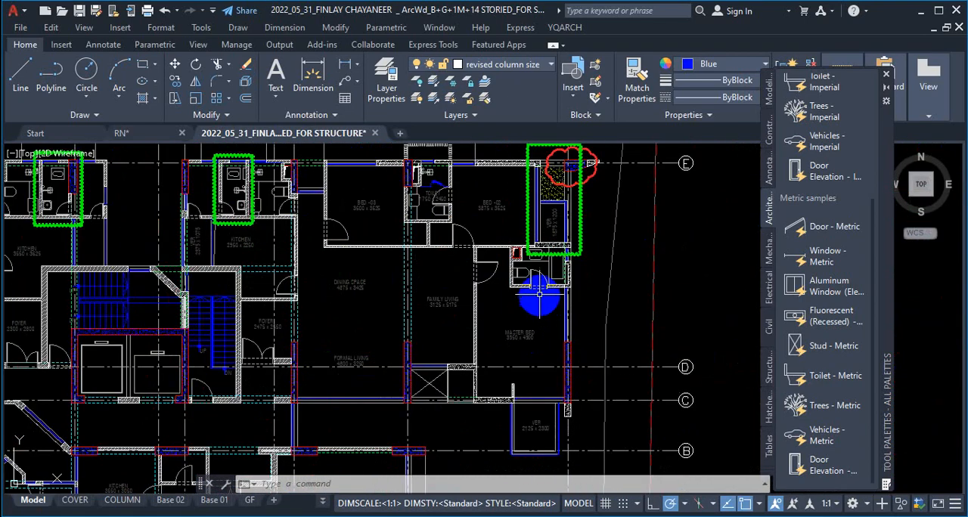
scroll(397, 264, "down", 3)
scroll(406, 261, "up", 3)
scroll(317, 221, "up", 2)
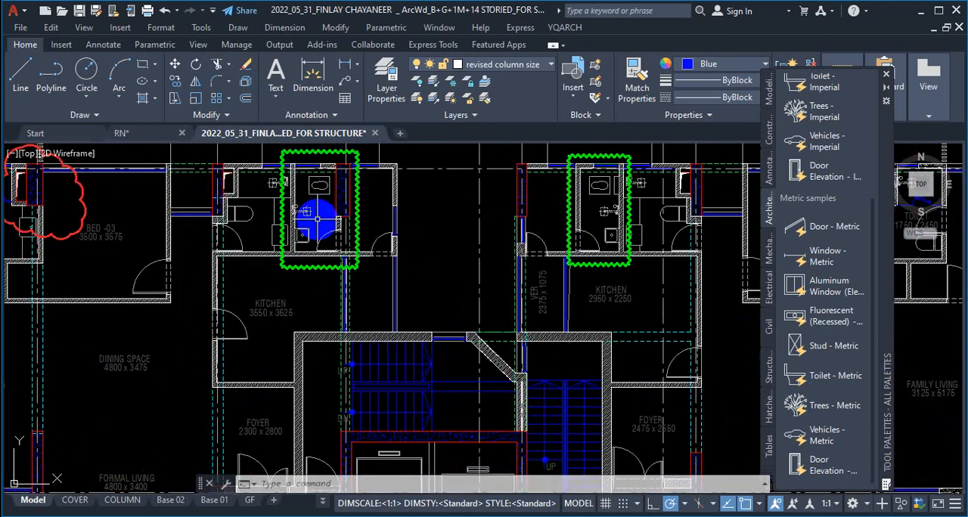
scroll(411, 219, "down", 1)
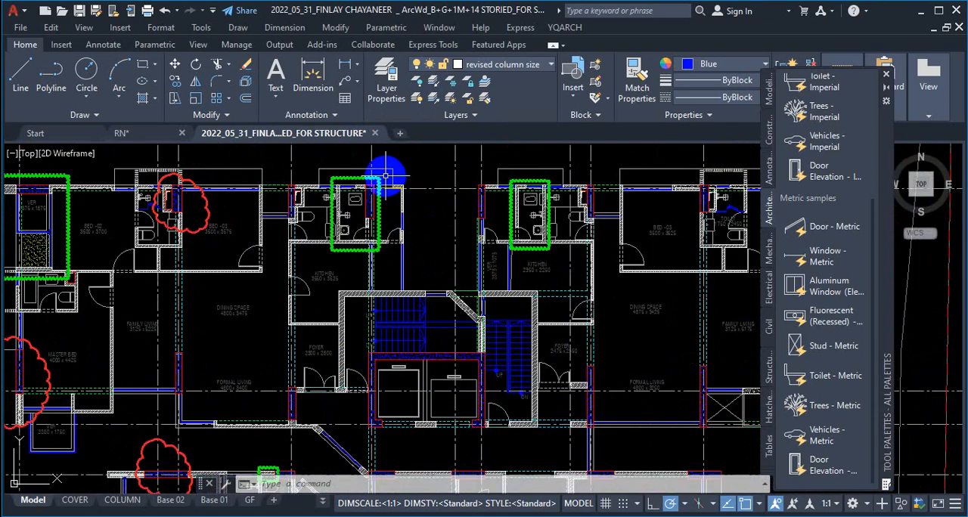
Step: Trace the typical floor plan from the toilets through the staircase and lift core walls to grid B
scroll(381, 168, "up", 2)
scroll(421, 246, "down", 5)
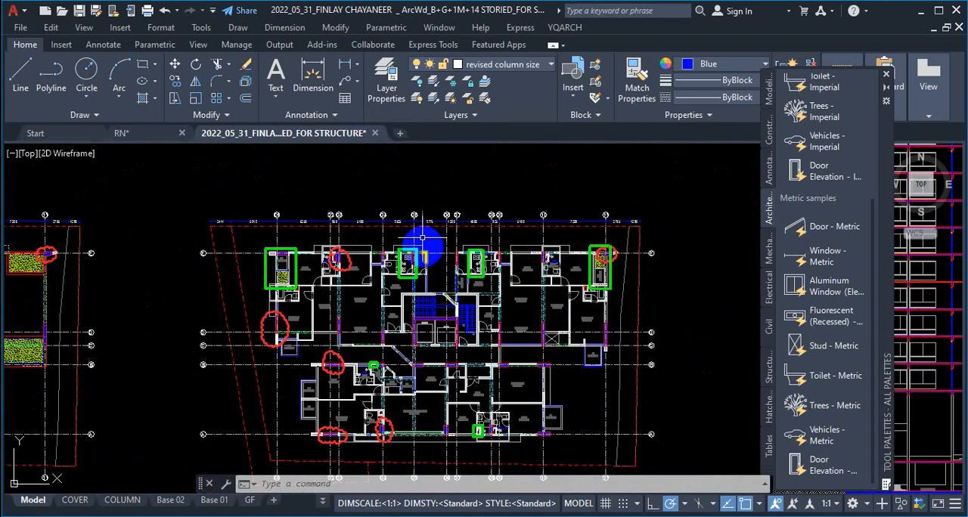
scroll(424, 234, "up", 3)
scroll(424, 217, "down", 3)
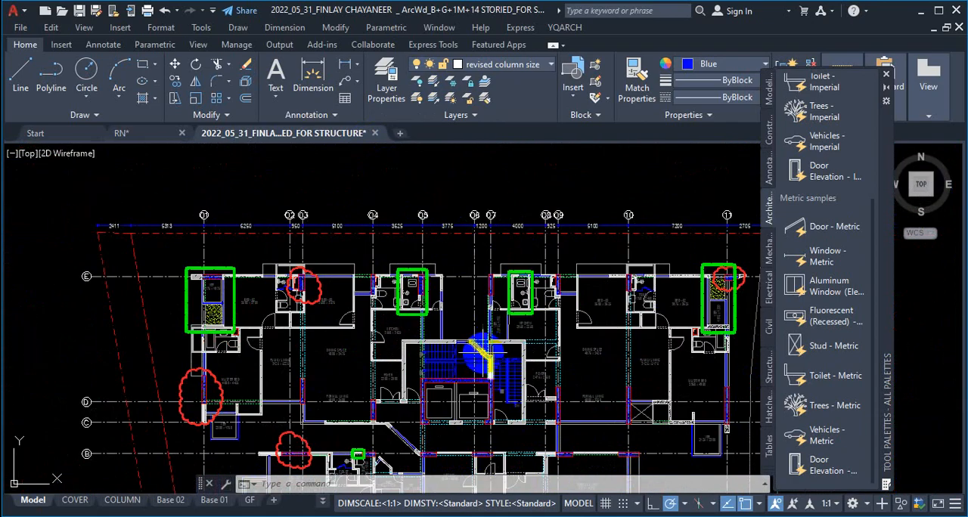
scroll(458, 325, "up", 1)
scroll(448, 330, "down", 2)
scroll(423, 318, "up", 4)
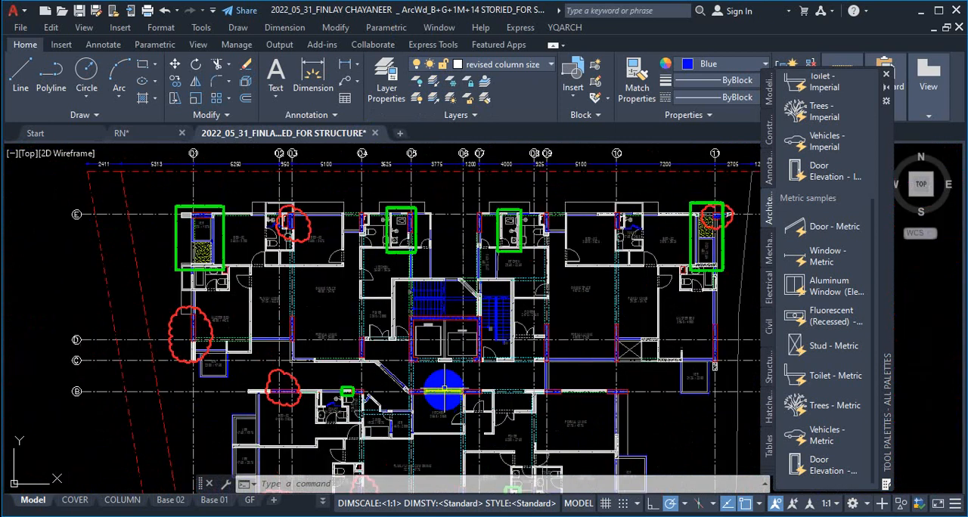
scroll(370, 298, "down", 6)
scroll(579, 303, "up", 2)
Step: Inspect the stair flights and landings in Section A-A and relate them to the typical plan's two staircases
scroll(643, 281, "up", 5)
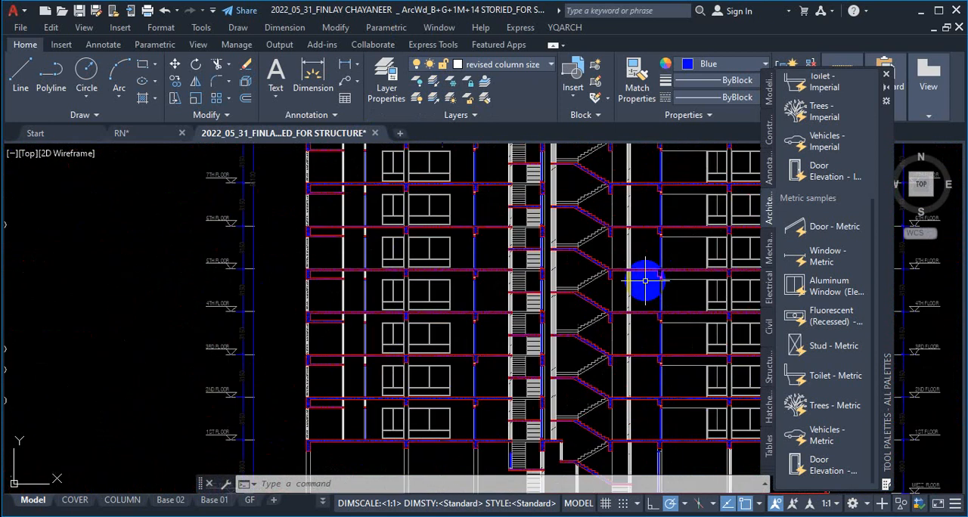
scroll(566, 297, "up", 2)
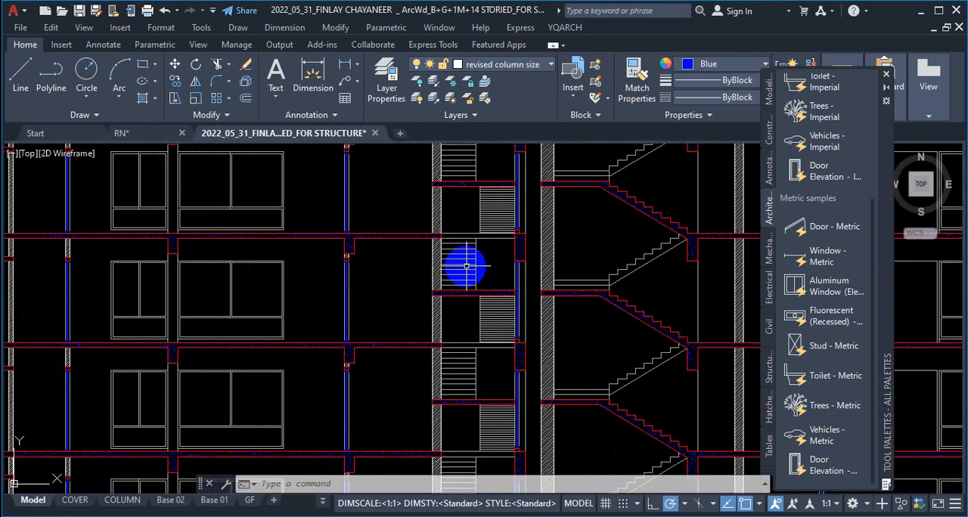
scroll(466, 266, "down", 8)
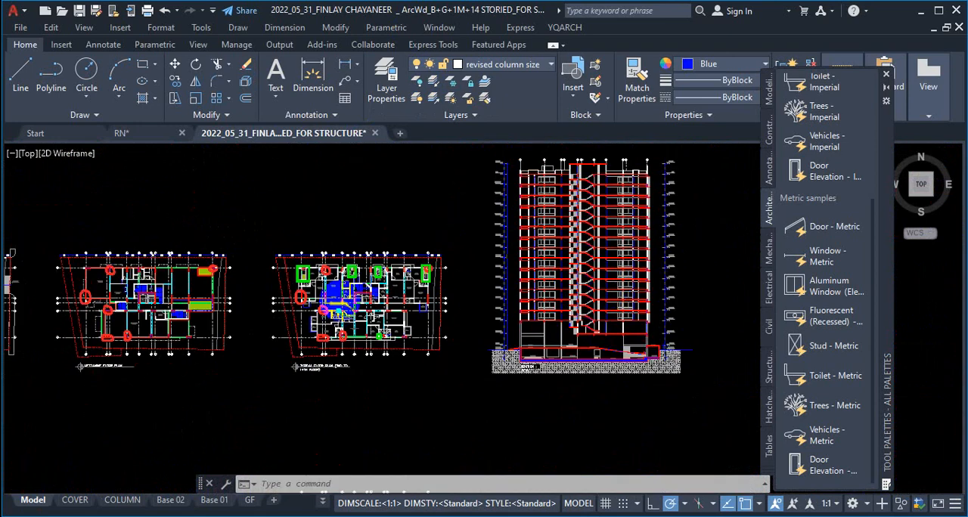
scroll(325, 309, "up", 6)
scroll(531, 291, "down", 7)
scroll(322, 287, "up", 8)
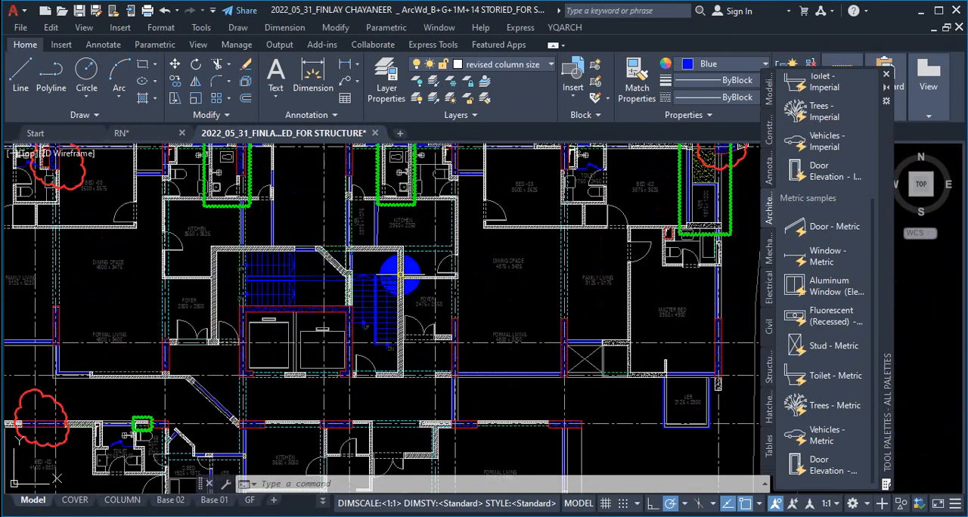
scroll(272, 281, "down", 4)
scroll(268, 281, "up", 4)
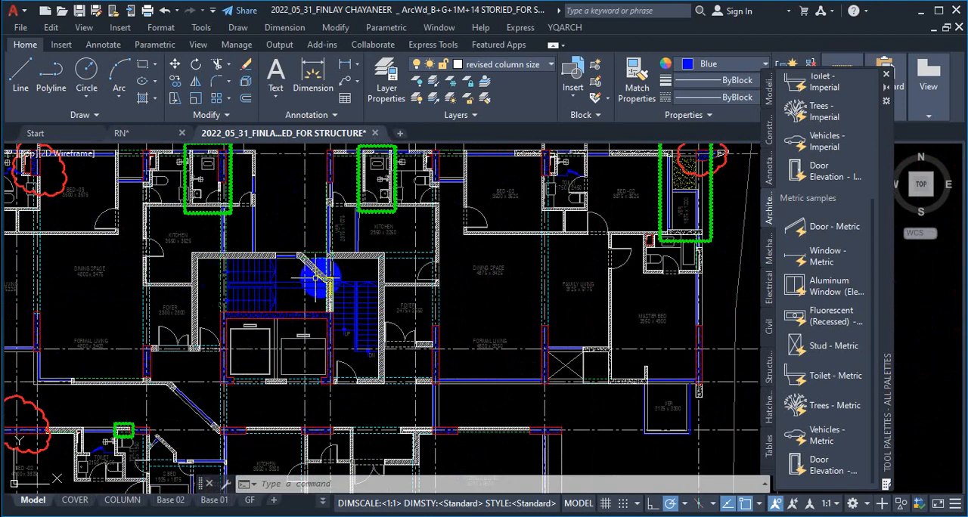
scroll(314, 278, "down", 5)
scroll(198, 277, "up", 5)
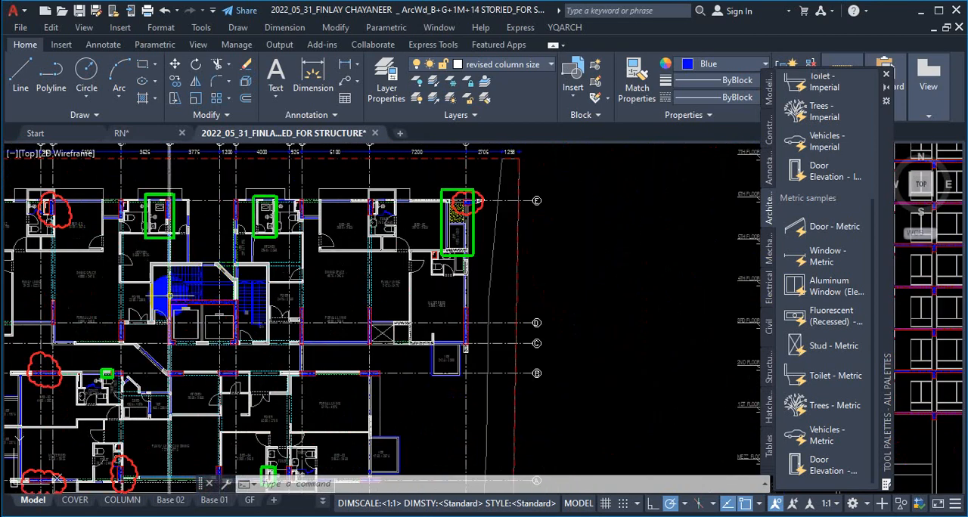
Step: Look over the full height of Section A-A and the overall arrangement of all the floor plans
scroll(227, 280, "up", 4)
scroll(245, 283, "down", 4)
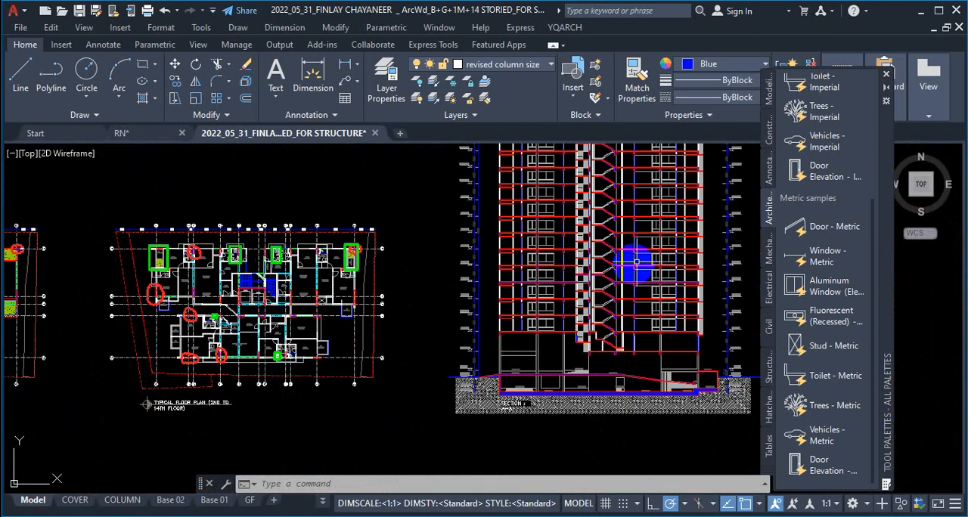
scroll(567, 242, "down", 2)
scroll(571, 226, "up", 3)
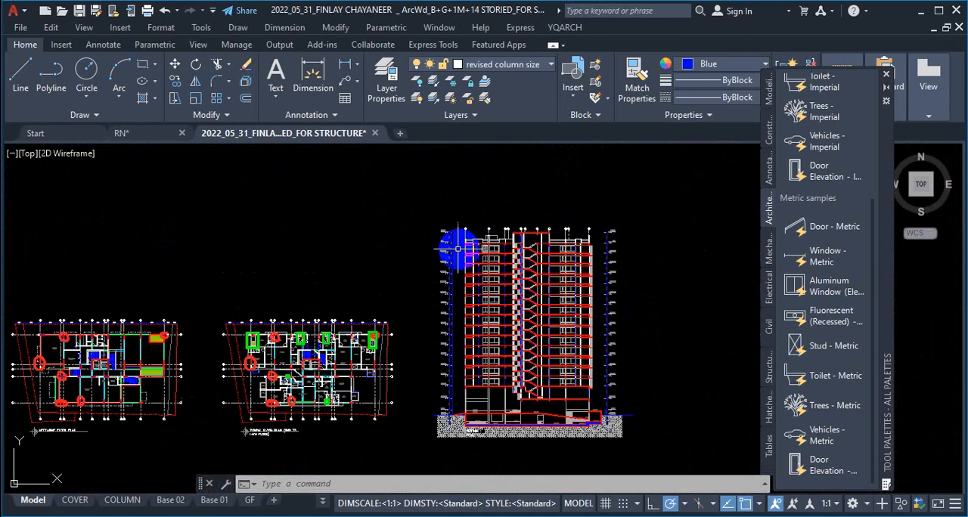
scroll(456, 257, "down", 4)
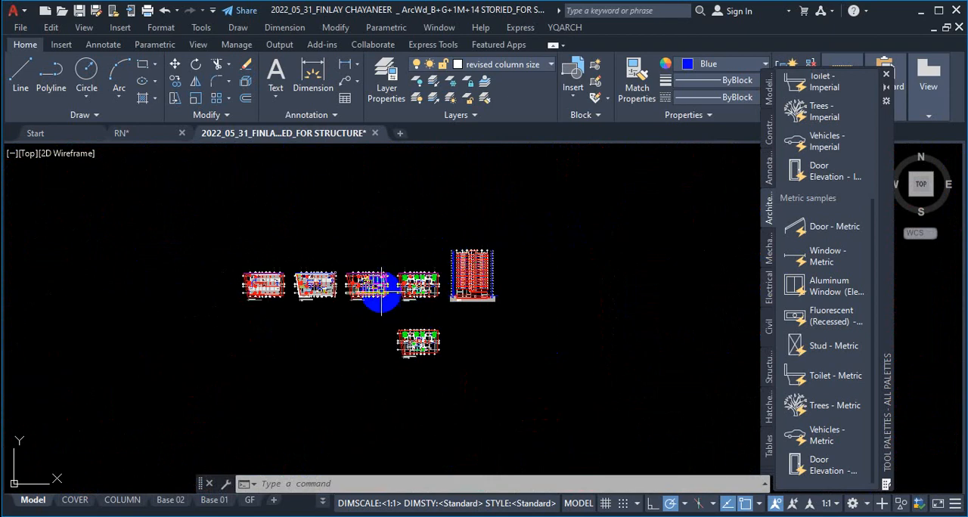
scroll(380, 291, "down", 3)
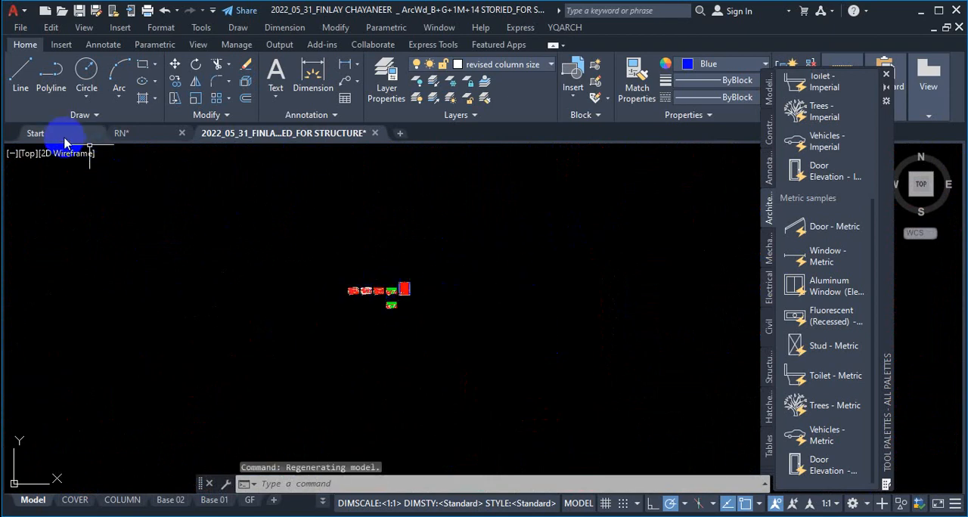
left_click(36, 133)
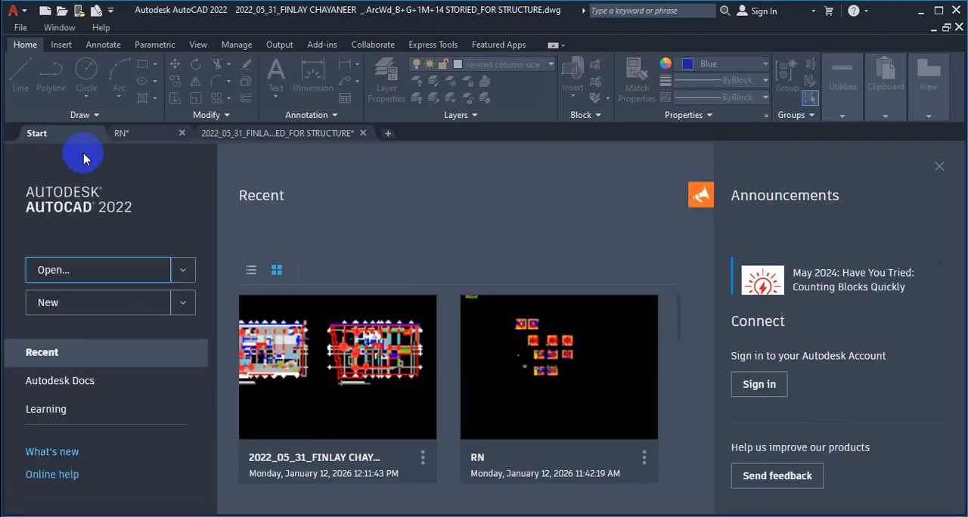
left_click(68, 269)
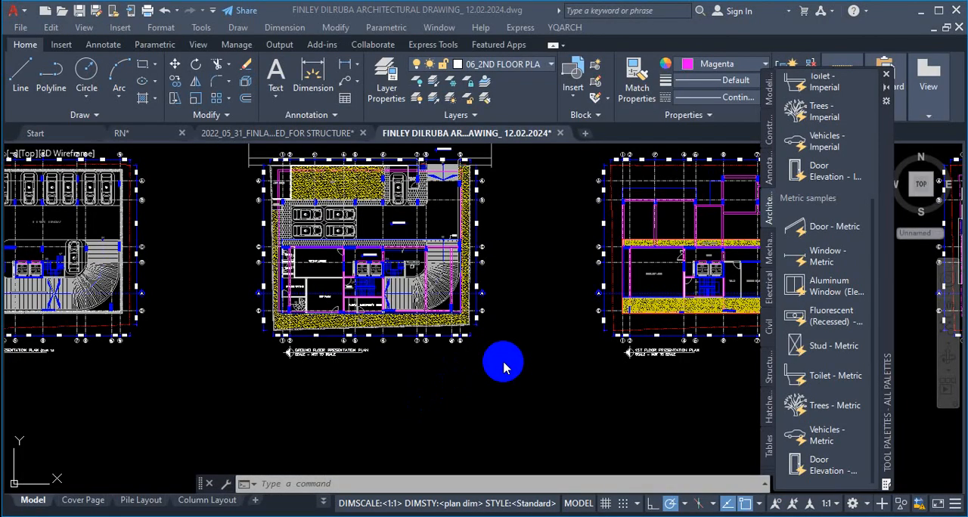
Step: Examine section mark A and its cutting line through the drivers waiting, MEP room and stair in the ground floor presentation plan
scroll(476, 363, "down", 2)
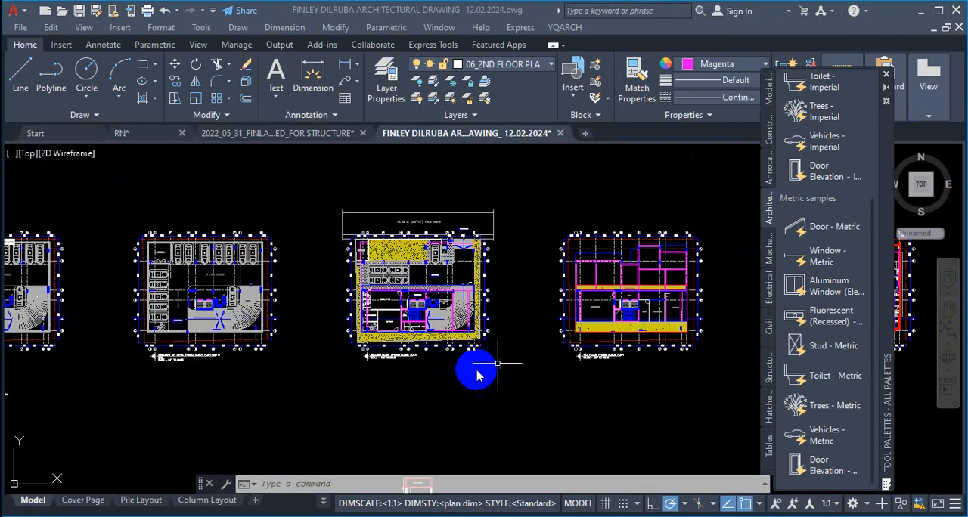
scroll(356, 339, "up", 3)
scroll(276, 286, "up", 2)
scroll(276, 286, "up", 3)
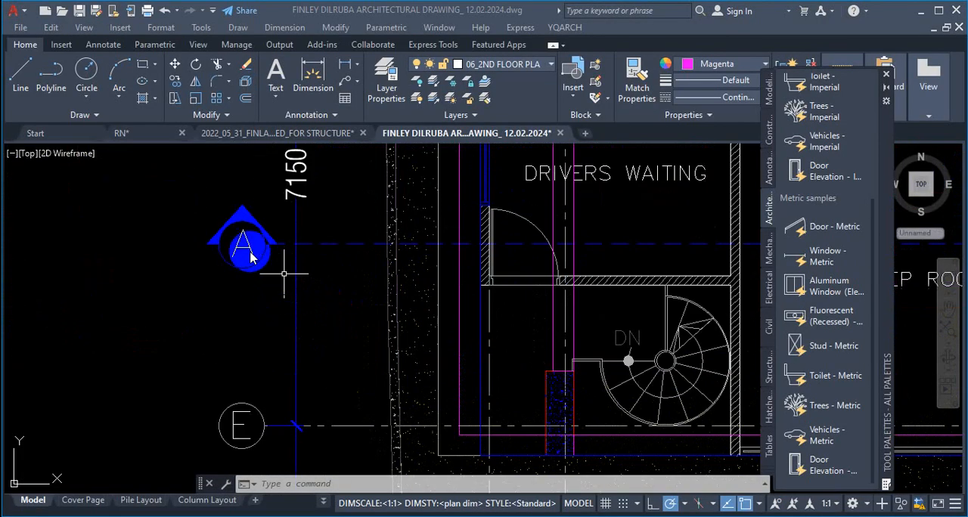
scroll(266, 251, "down", 3)
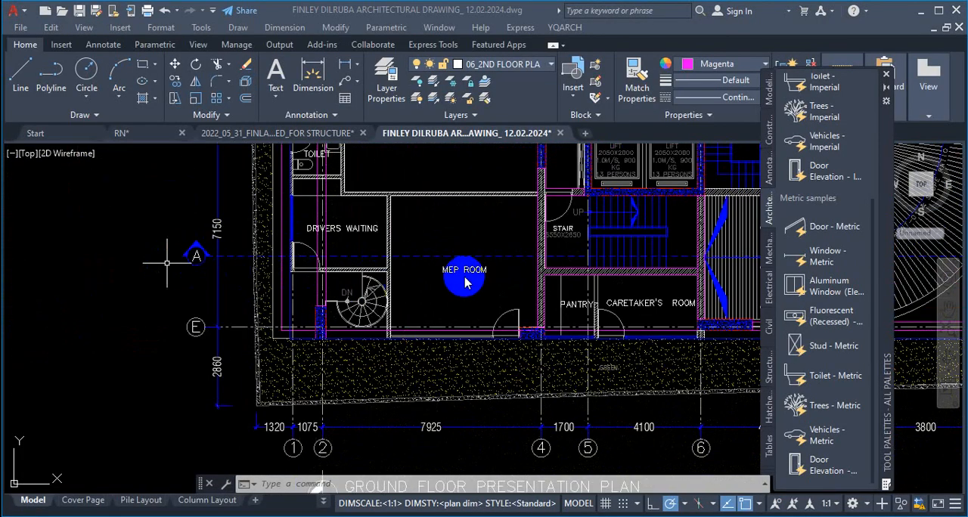
scroll(436, 284, "down", 4)
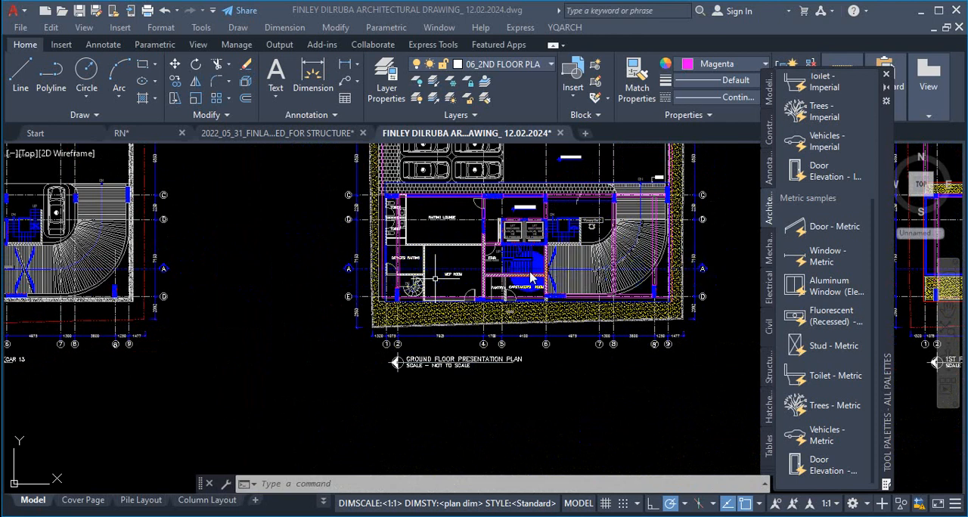
Step: Trace section line A in the ground floor presentation plan from its mark through the drivers waiting, MEP room and stair
scroll(532, 278, "up", 4)
scroll(542, 269, "down", 4)
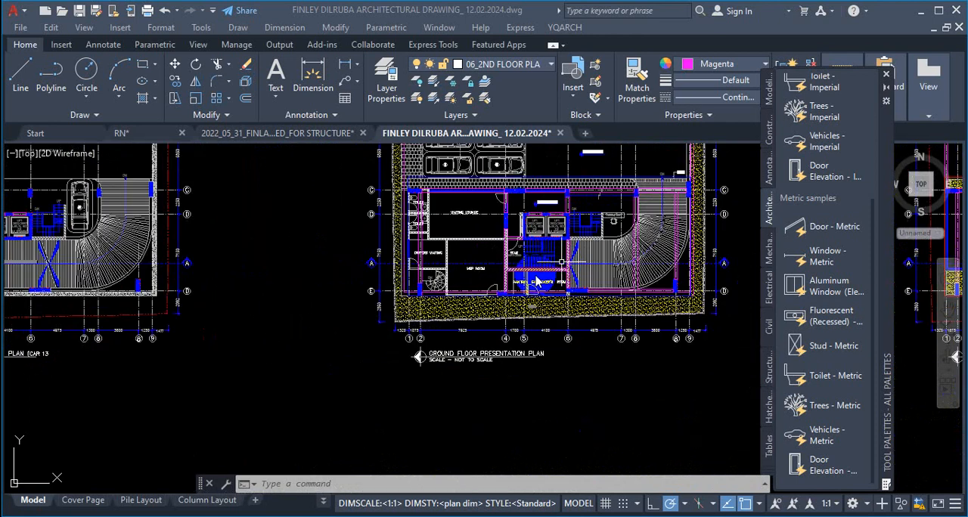
scroll(540, 278, "up", 4)
scroll(586, 292, "down", 2)
scroll(238, 250, "up", 3)
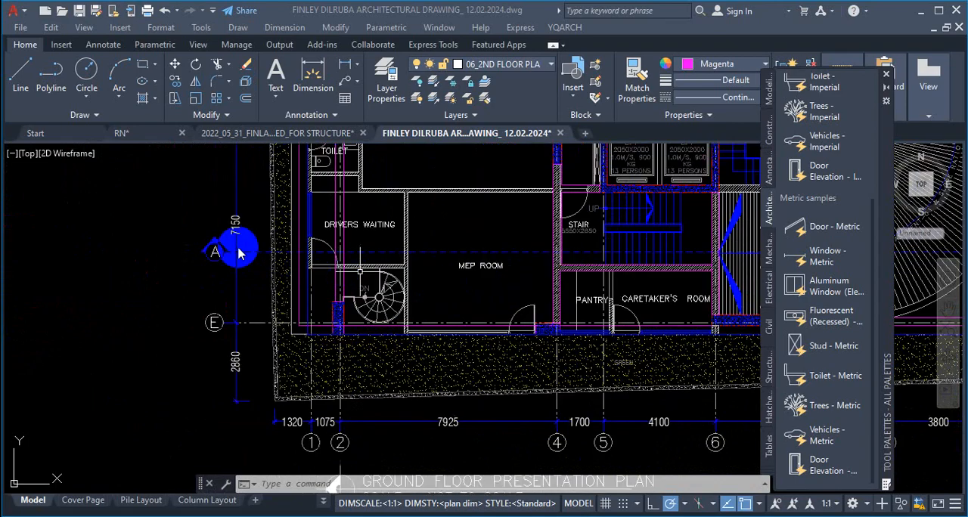
scroll(181, 244, "up", 3)
scroll(193, 235, "up", 3)
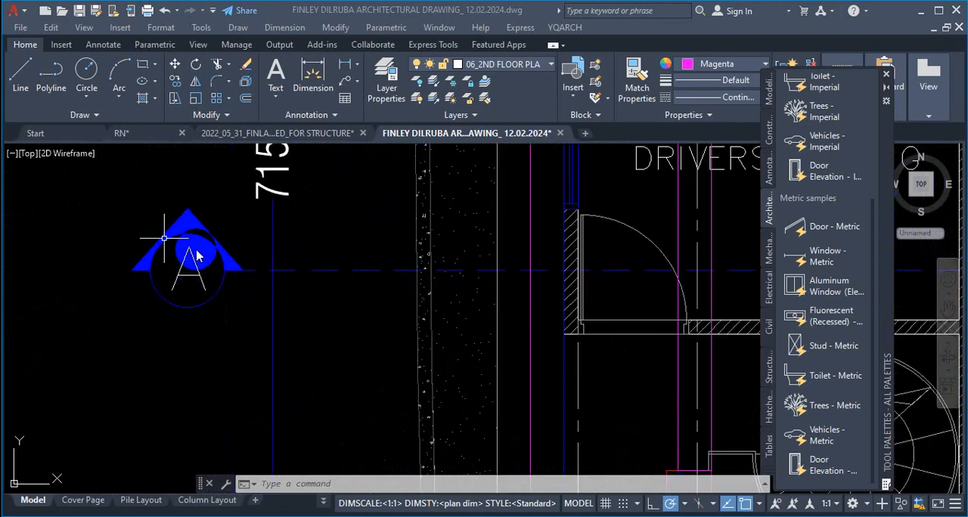
scroll(152, 234, "down", 5)
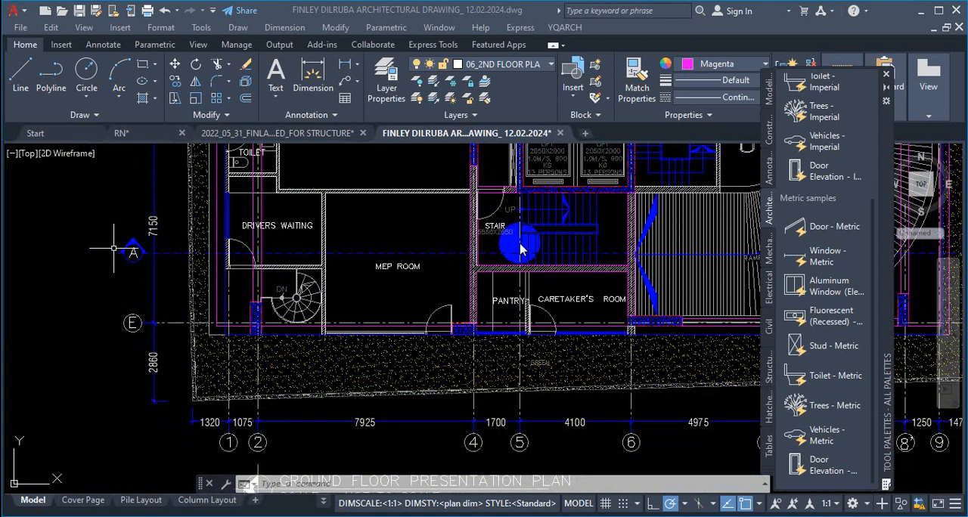
Step: Annotate the ground floor plan on screen with the cut line through the stair, viewing-direction arrows and a circle around section mark A
key("ctrl+1")
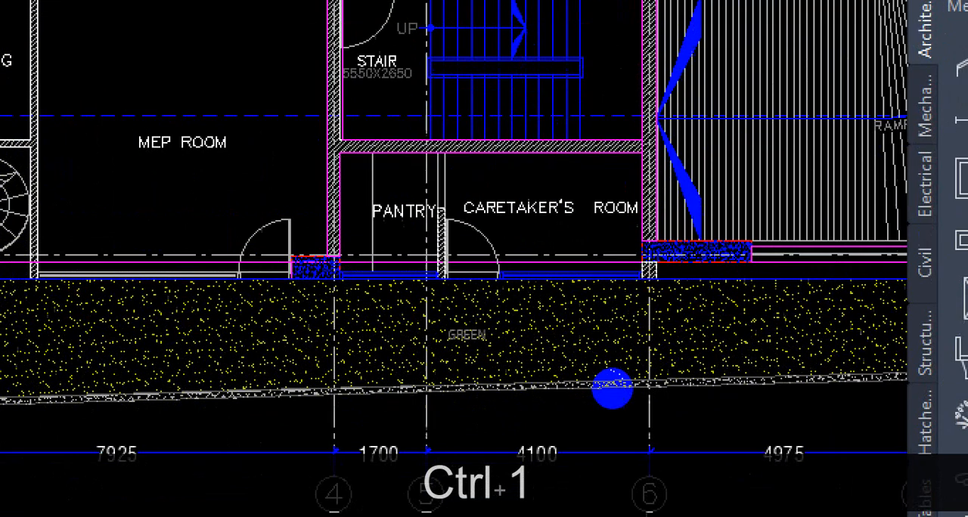
left_click(619, 394)
left_click_drag(750, 293, 760, 423)
left_click_drag(735, 287, 607, 311)
right_click(615, 353)
left_click_drag(714, 300, 656, 224)
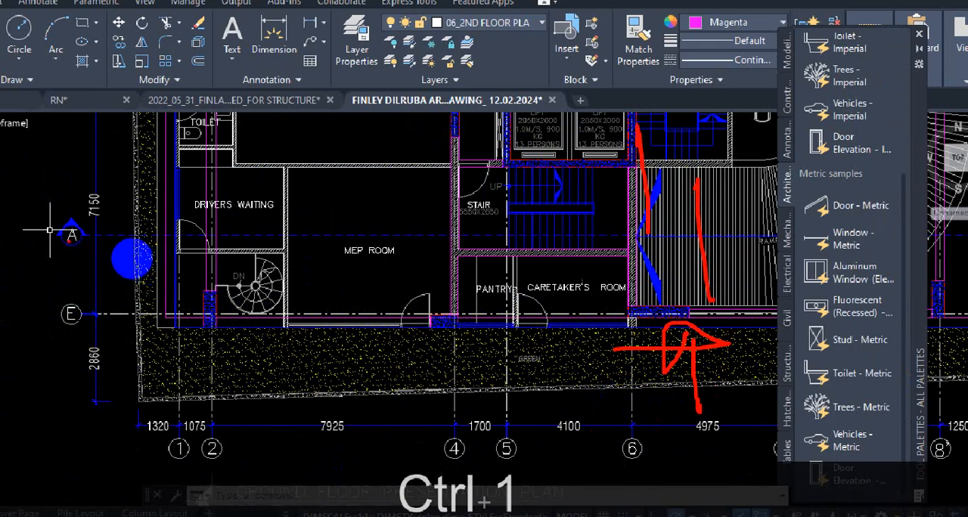
mouse_move(72, 259)
left_mouse_down()
mouse_move(41, 240)
mouse_move(92, 242)
left_mouse_up()
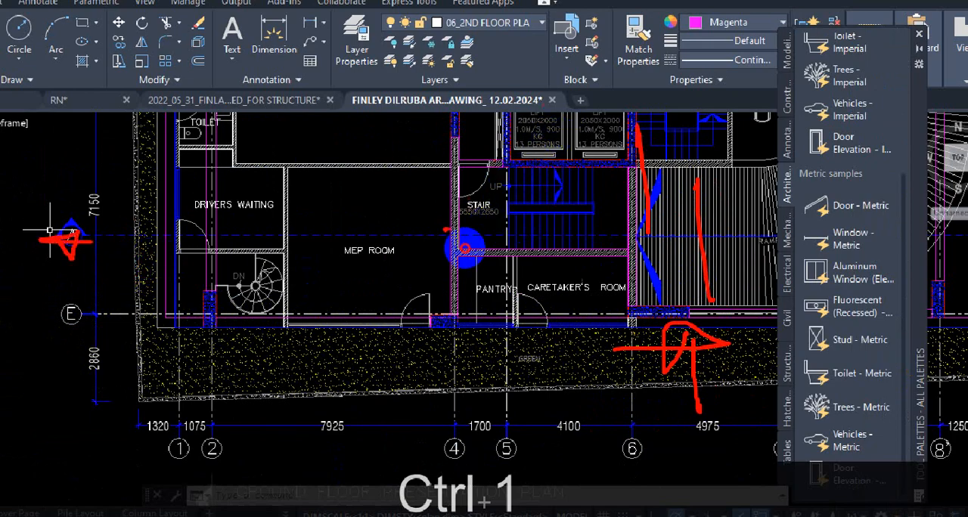
left_click_drag(446, 229, 643, 225)
mouse_move(581, 93)
left_mouse_down()
mouse_move(603, 217)
mouse_move(540, 162)
left_mouse_up()
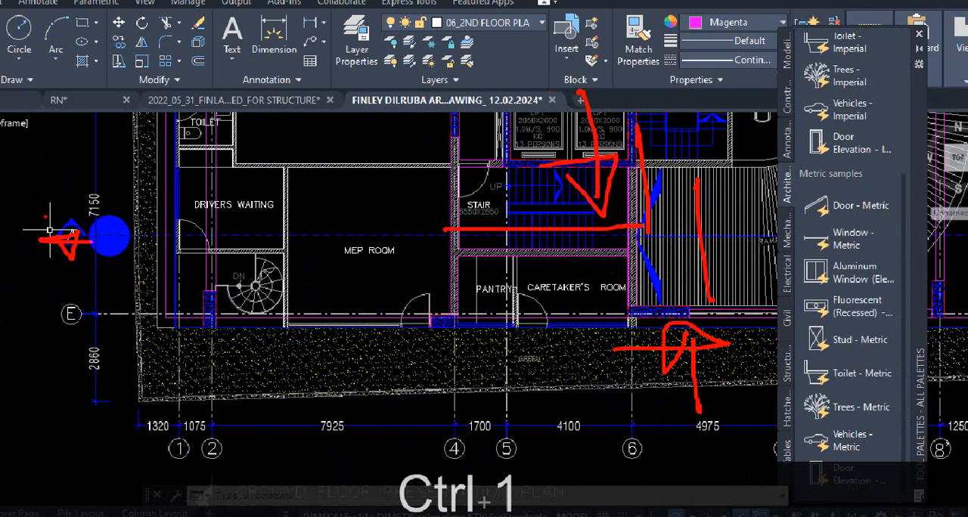
mouse_move(50, 206)
left_mouse_down()
mouse_move(131, 291)
mouse_move(42, 212)
left_mouse_up()
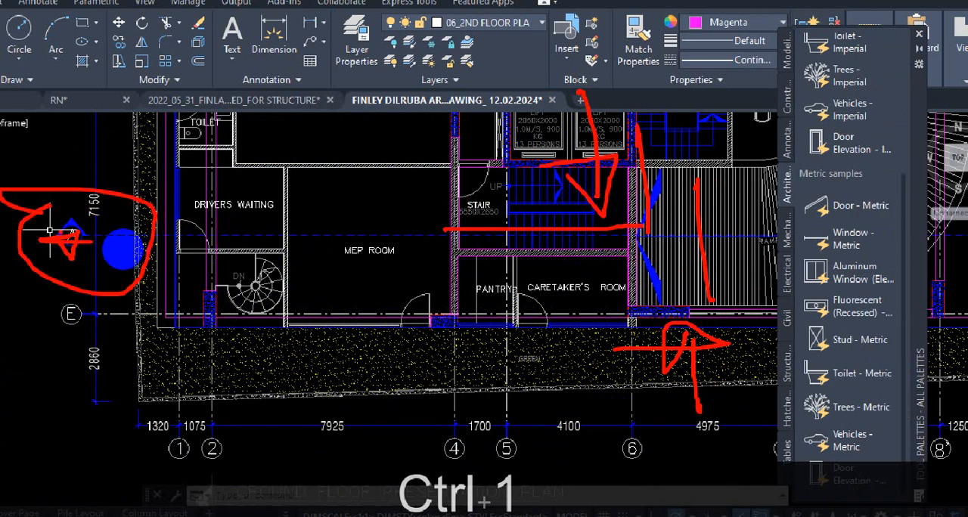
key("Escape")
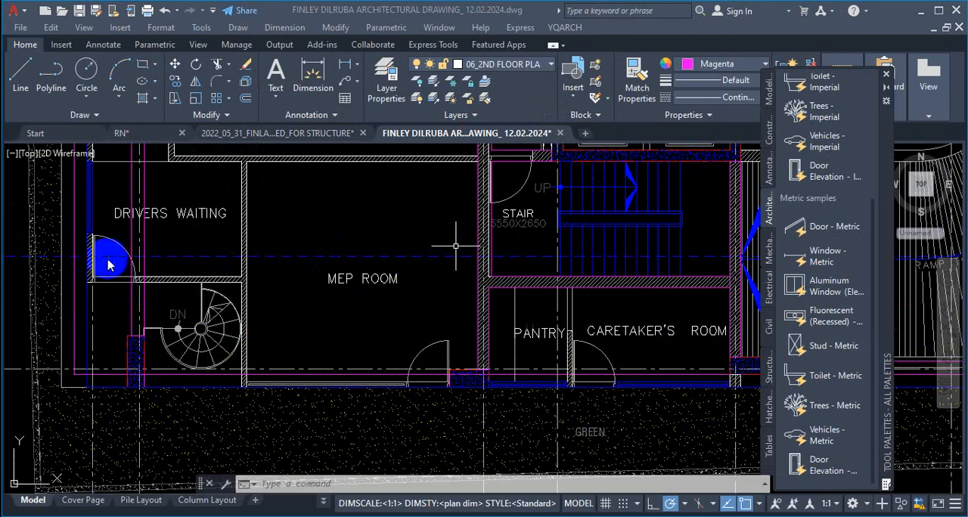
Step: Inspect a door elevation in the building section below the plans by selecting its frame and diagonal opening lines
scroll(357, 249, "down", 6)
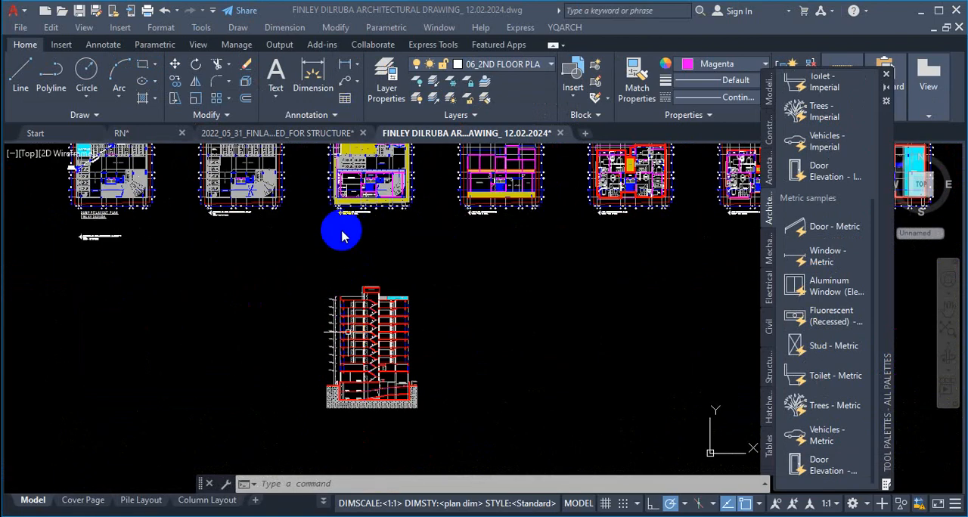
scroll(340, 355, "up", 6)
scroll(383, 351, "up", 8)
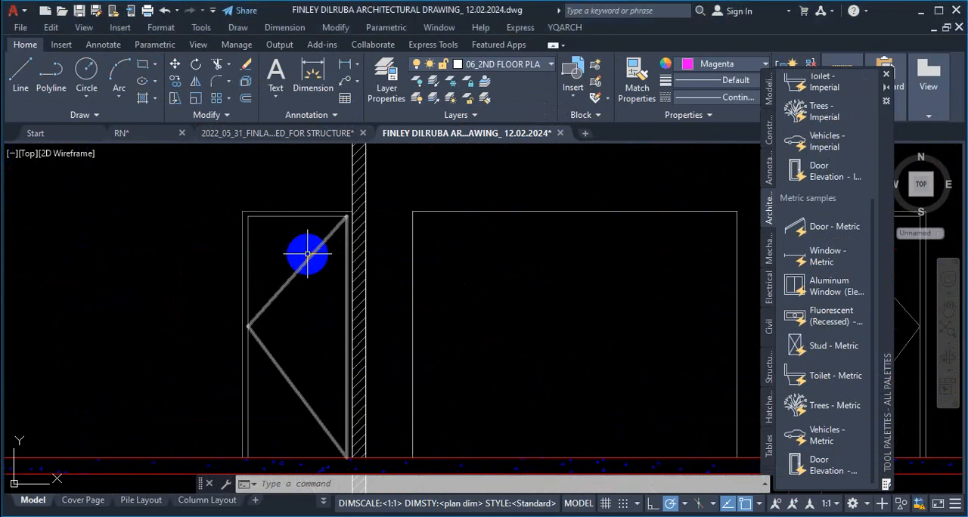
left_click(305, 244)
left_click(296, 216)
left_click(278, 290)
left_click(303, 285)
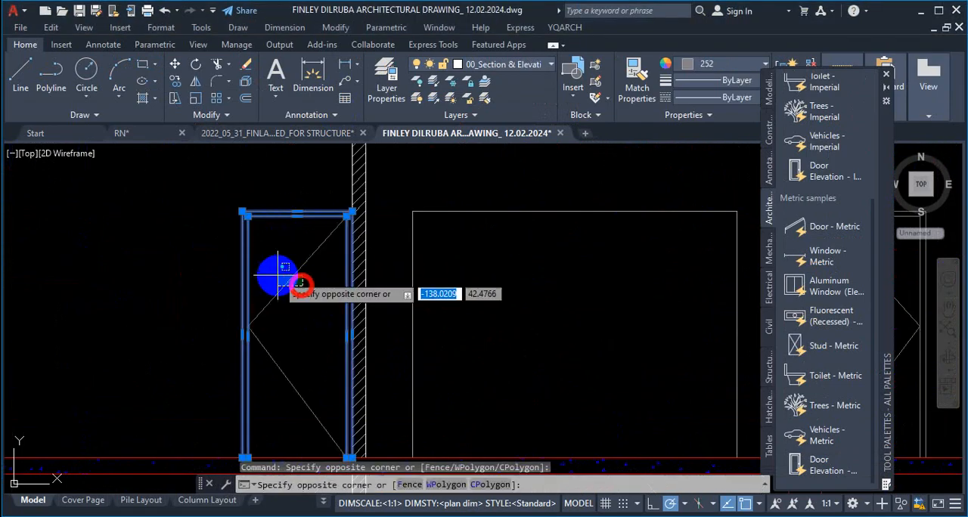
left_click(276, 276)
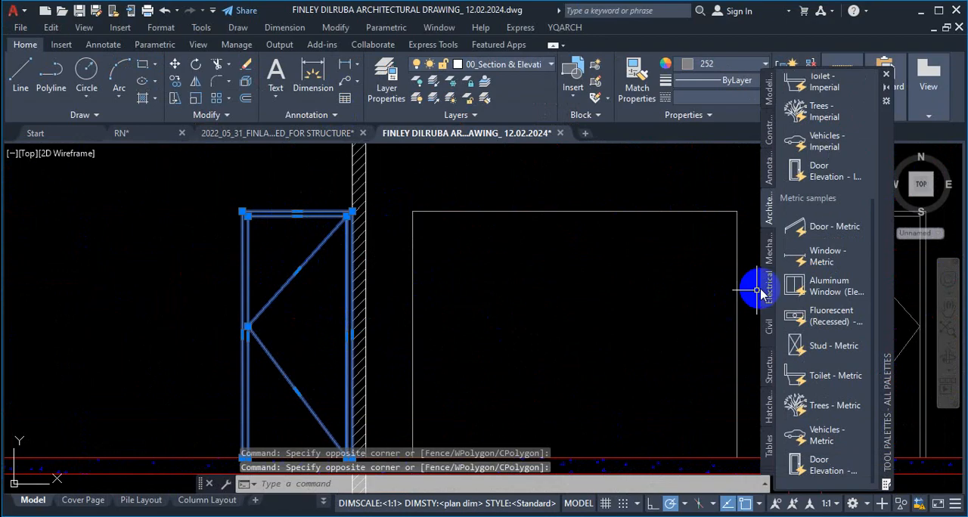
key("Escape")
Step: Try to place the Door Elevation - Imperial block over the door in the building section
left_click(820, 170)
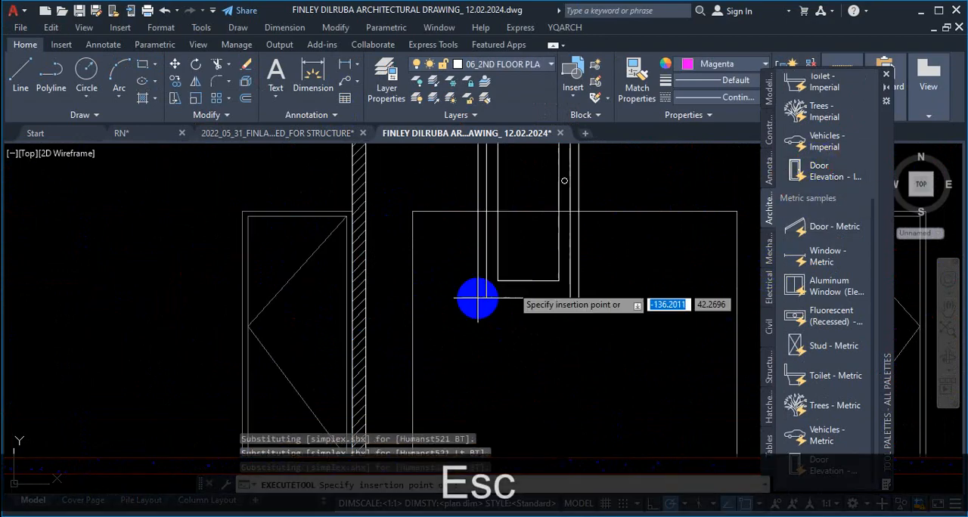
scroll(439, 339, "down", 5)
scroll(389, 394, "up", 3)
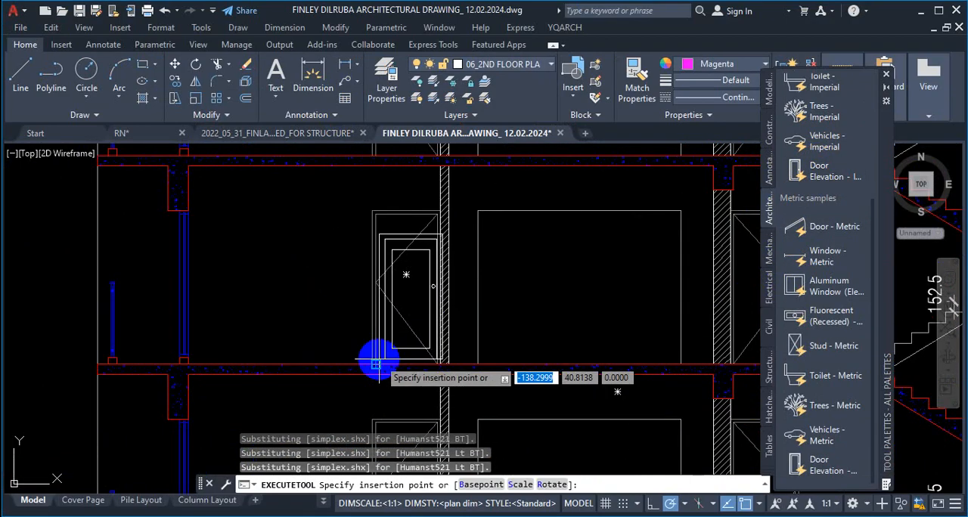
key("Escape")
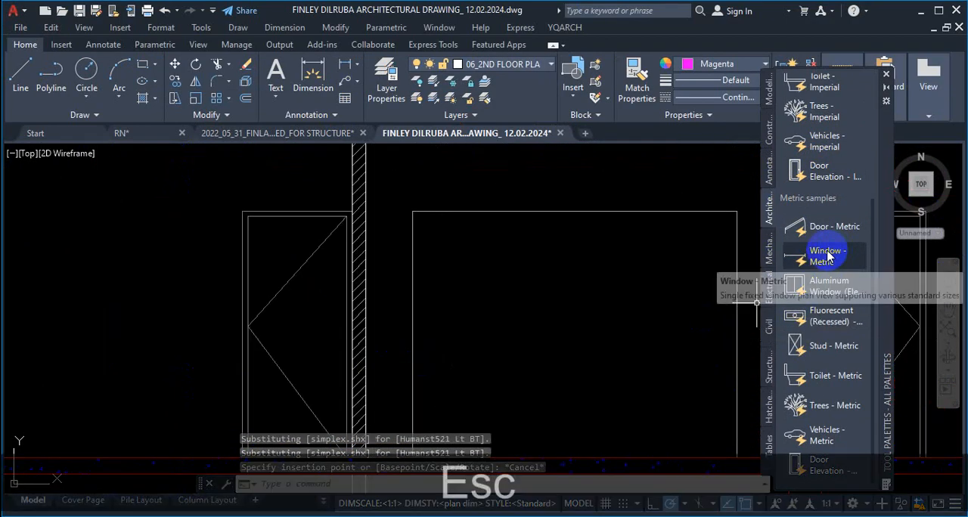
Step: Try to place the Aluminum Window (Elevation) - Imperial block in the building section
scroll(832, 227, "up", 3)
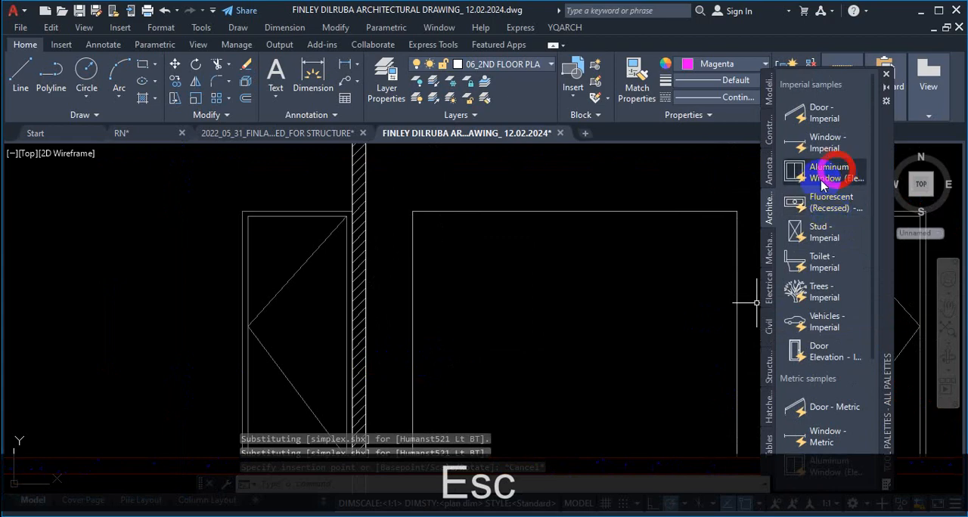
left_click(822, 178)
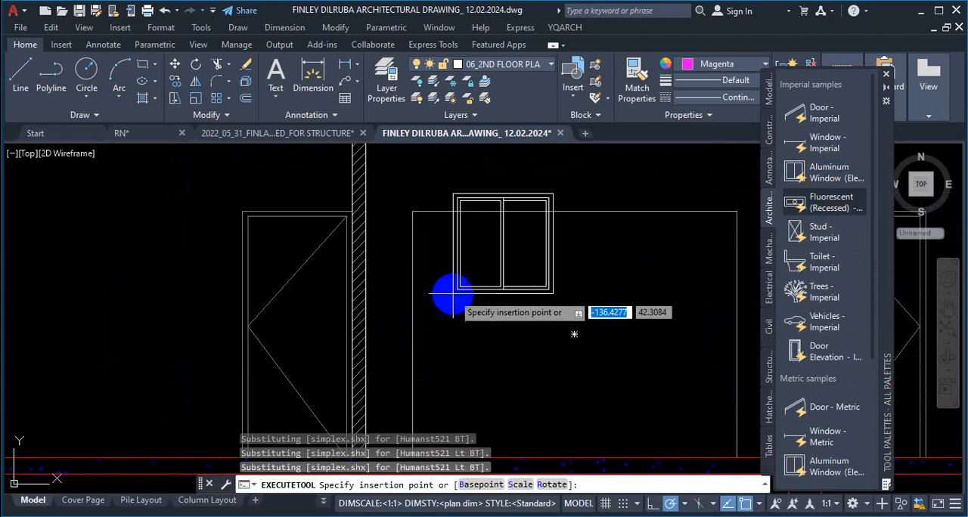
scroll(507, 327, "down", 3)
scroll(511, 269, "up", 2)
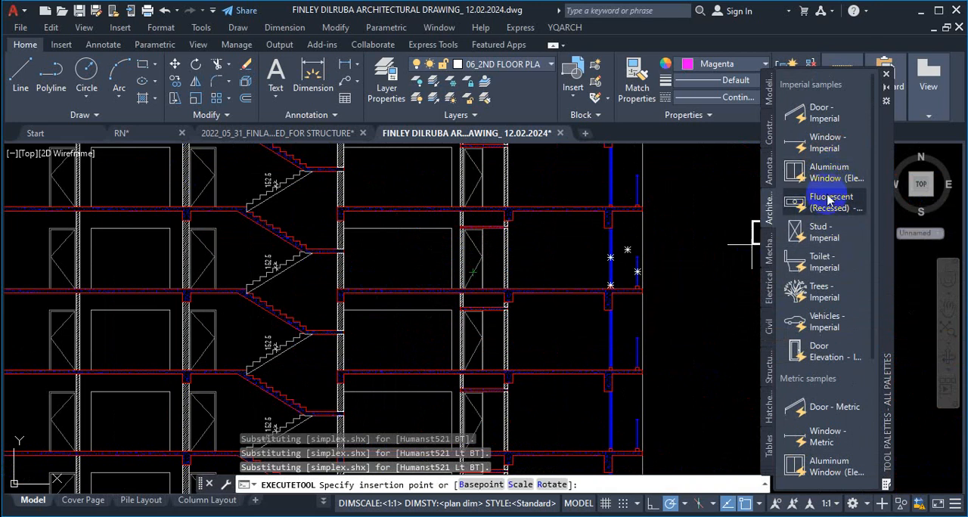
scroll(398, 313, "up", 3)
key("Escape")
scroll(627, 276, "down", 2)
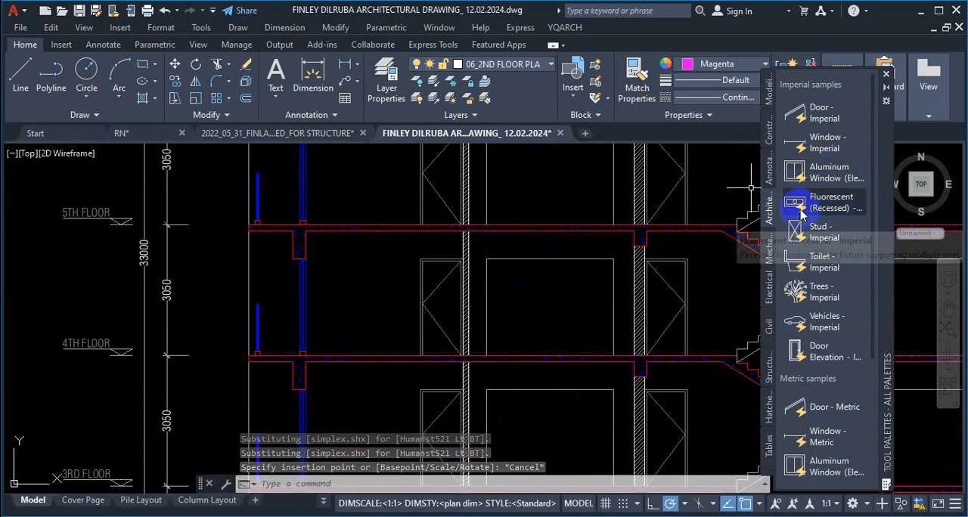
left_click(564, 27)
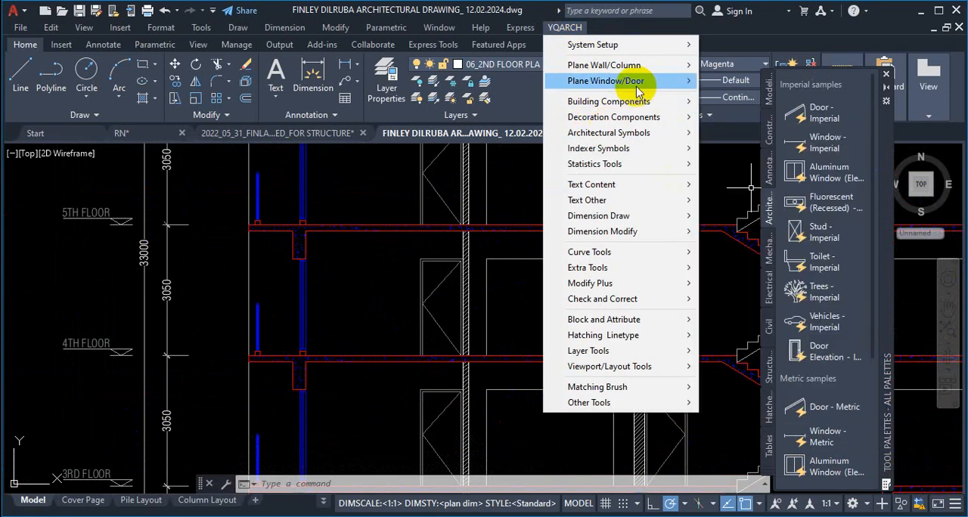
mouse_move(680, 81)
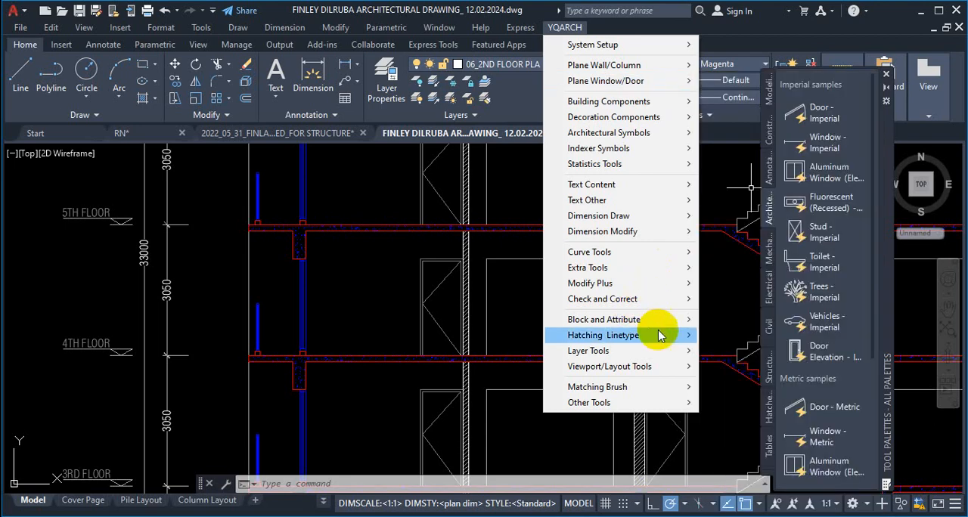
left_click(356, 335)
Step: Look over the row of floor plans from the parking levels to the roof and the building section below them
scroll(357, 321, "up", 3)
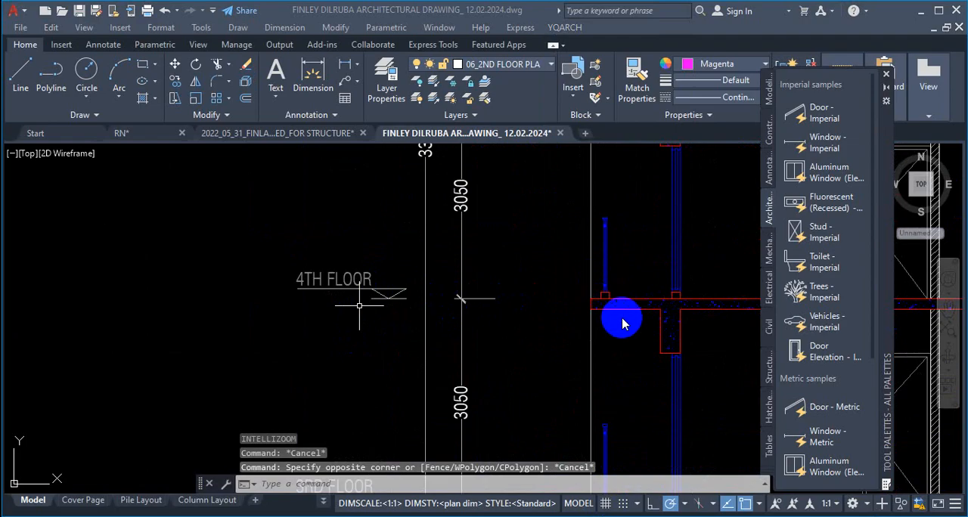
scroll(411, 277, "down", 2)
scroll(417, 294, "down", 4)
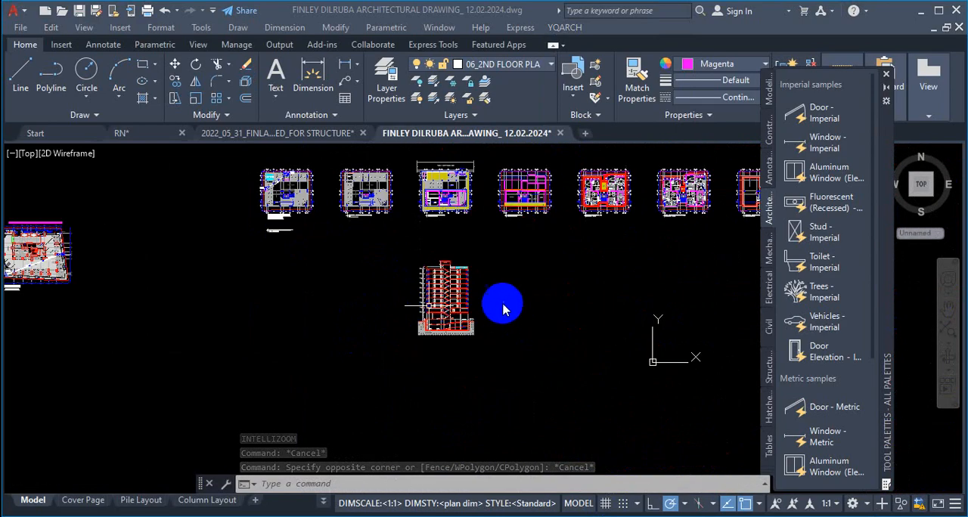
scroll(502, 302, "down", 4)
scroll(331, 284, "up", 8)
scroll(286, 293, "down", 5)
scroll(541, 220, "up", 7)
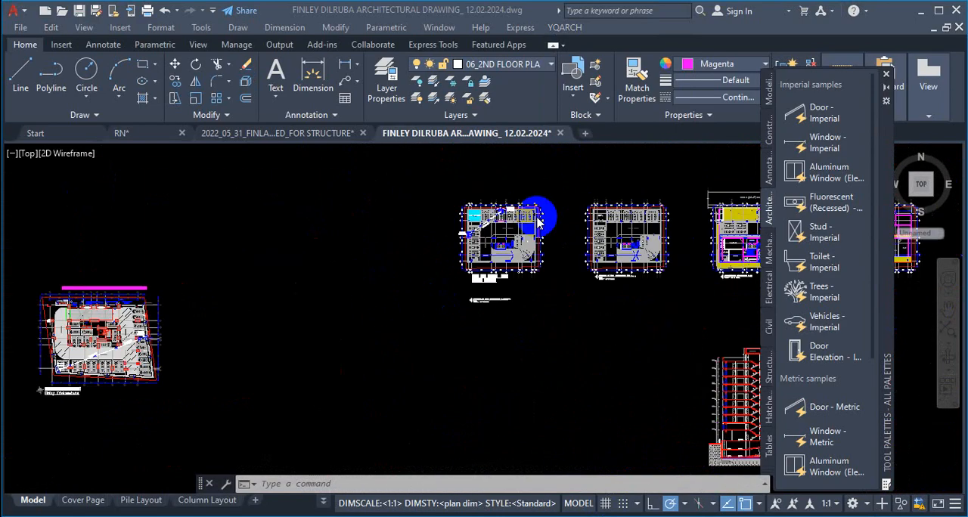
scroll(366, 253, "down", 7)
scroll(484, 263, "down", 4)
scroll(564, 285, "up", 10)
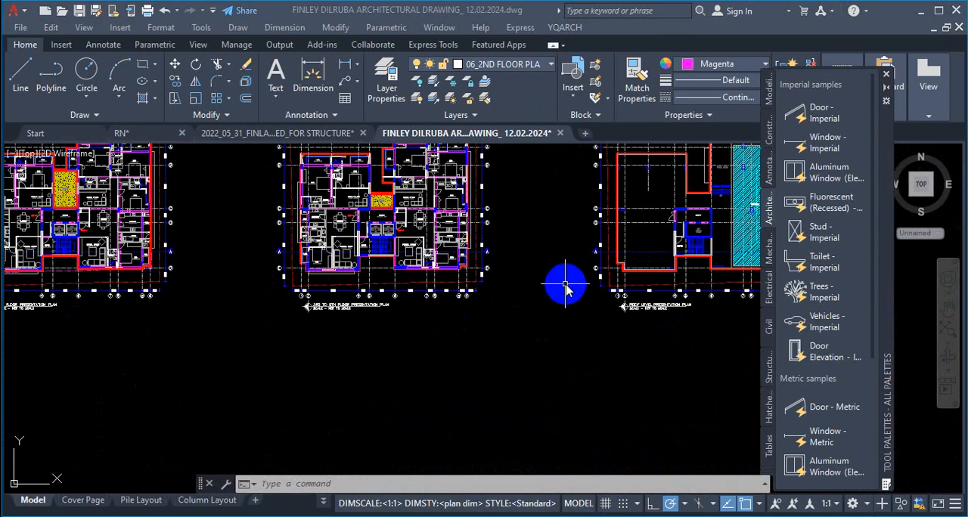
scroll(567, 284, "down", 6)
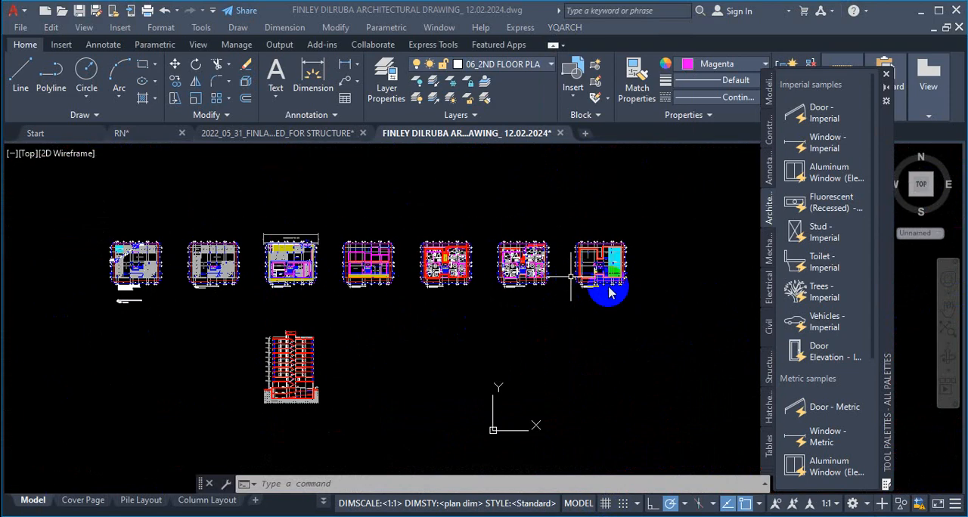
scroll(590, 311, "up", 9)
scroll(560, 290, "down", 6)
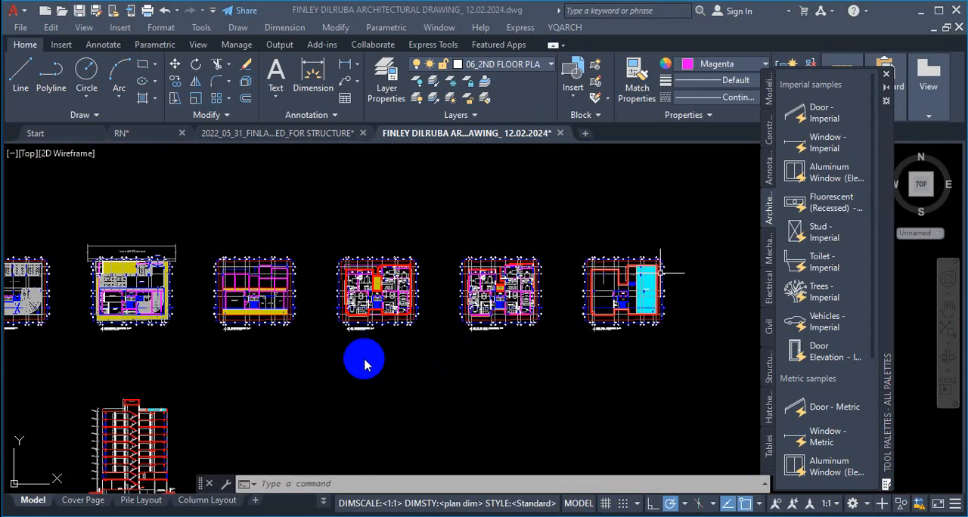
Step: Examine the building section over its full height, including the stair flights, floor slabs and door elevations on each floor
scroll(454, 284, "down", 4)
scroll(318, 354, "up", 4)
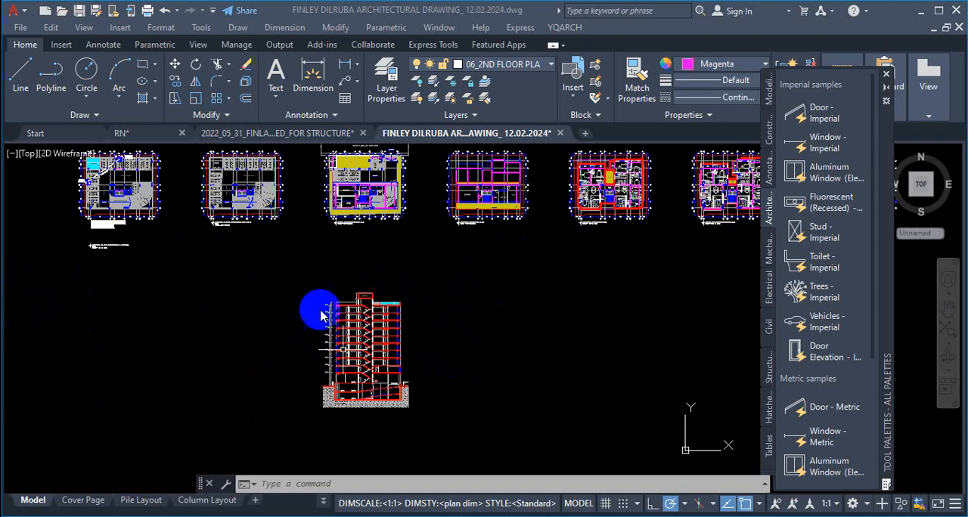
scroll(352, 359, "up", 4)
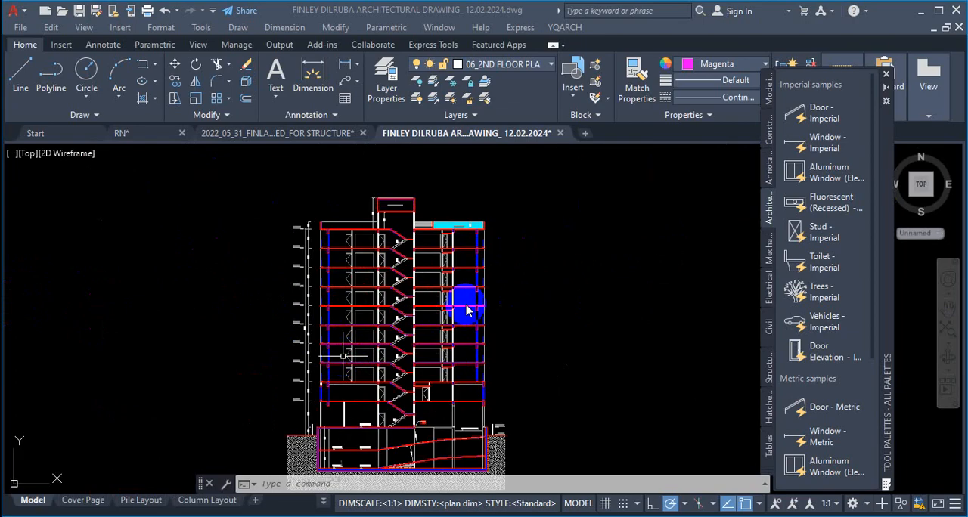
scroll(439, 273, "down", 2)
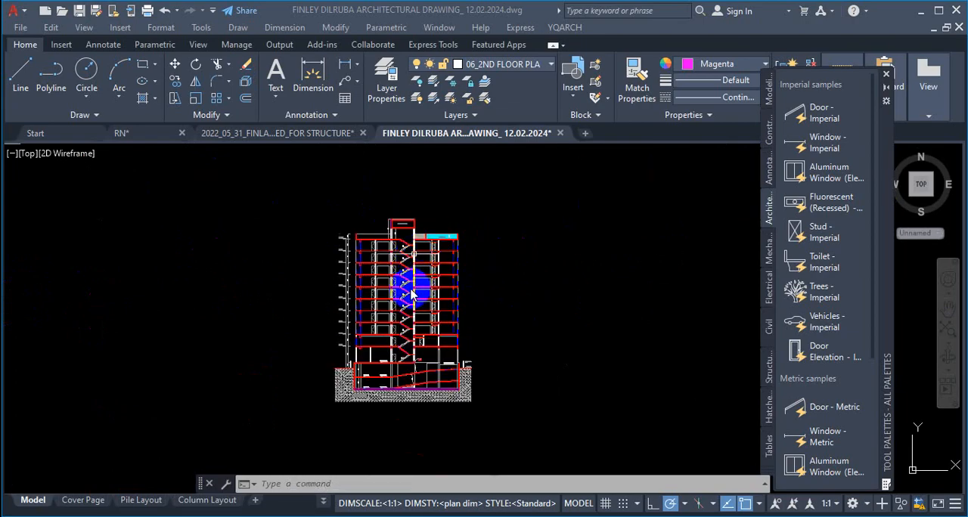
scroll(447, 291, "down", 2)
scroll(437, 281, "up", 1)
scroll(378, 301, "up", 10)
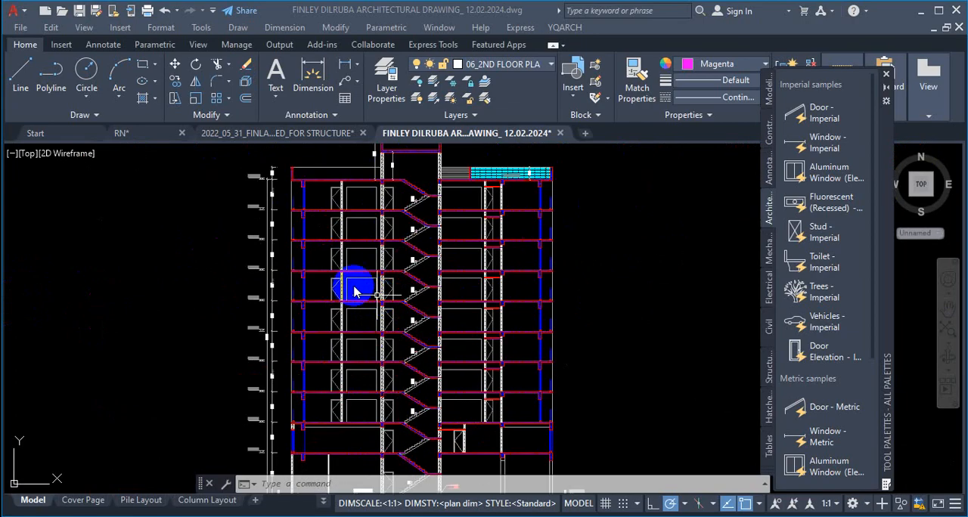
scroll(500, 269, "up", 5)
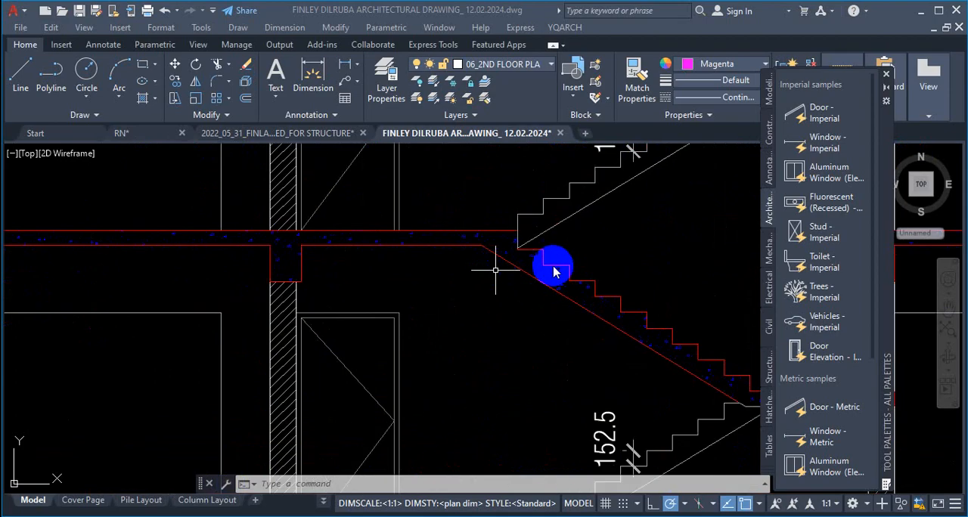
scroll(455, 202, "down", 8)
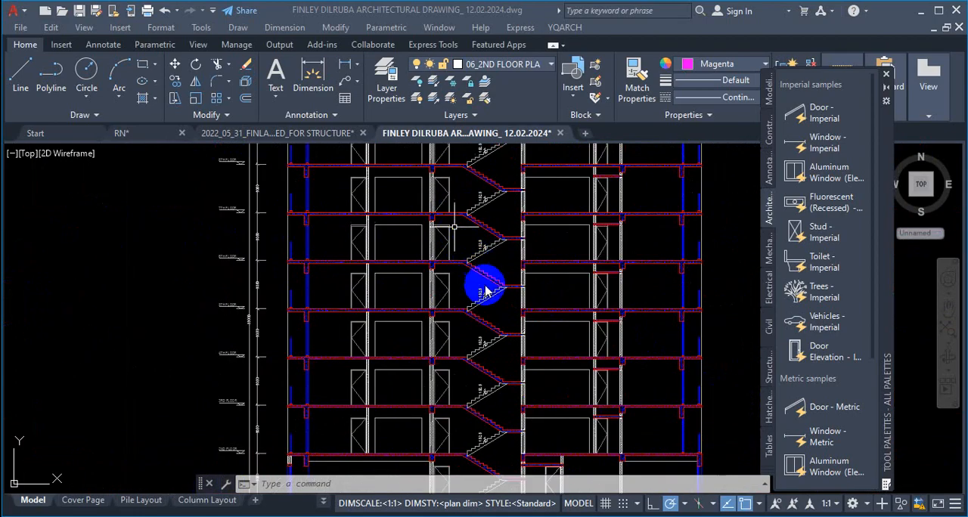
Step: Examine the door elevations between the floor slabs in the building section up close
scroll(360, 282, "up", 6)
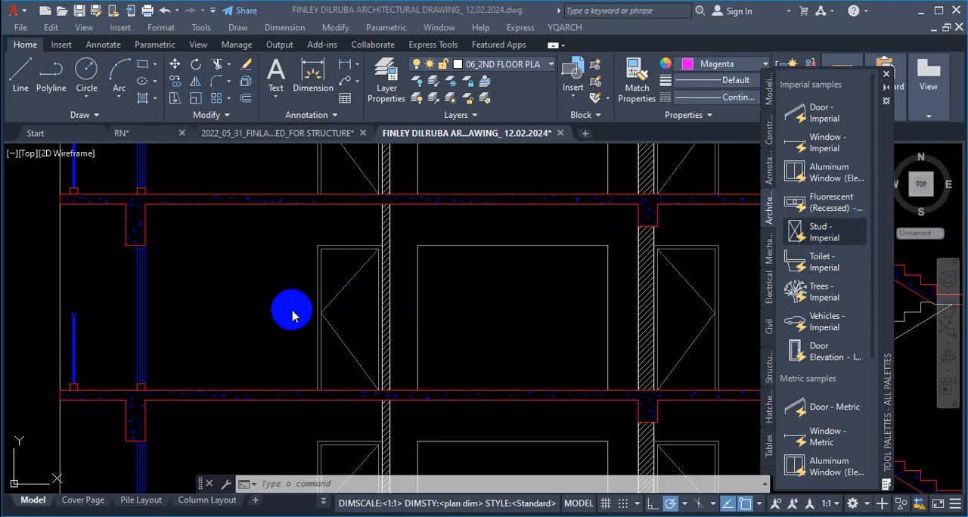
scroll(319, 259, "down", 4)
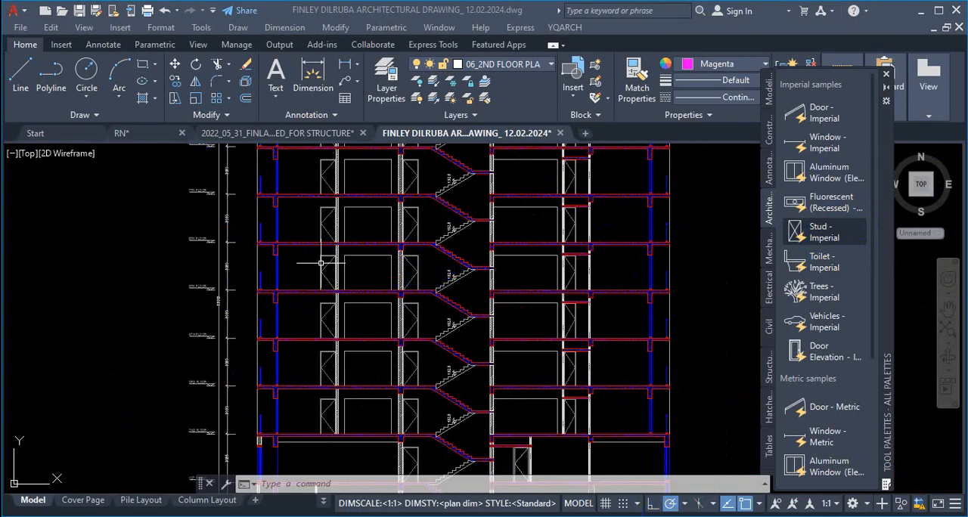
scroll(320, 263, "down", 6)
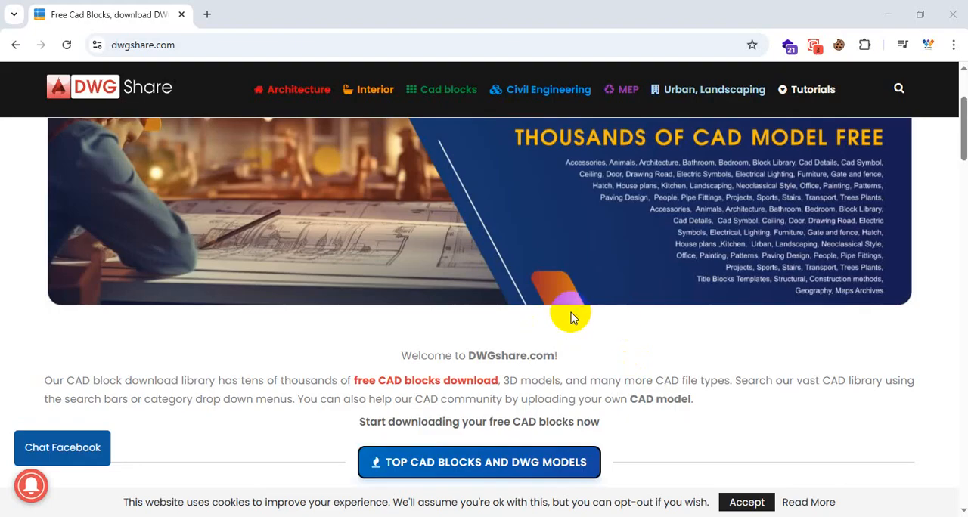
Step: Switch to dwgshare.com in the browser and look through the CAD drawing downloads listed on its home page
scroll(571, 318, "down", 6)
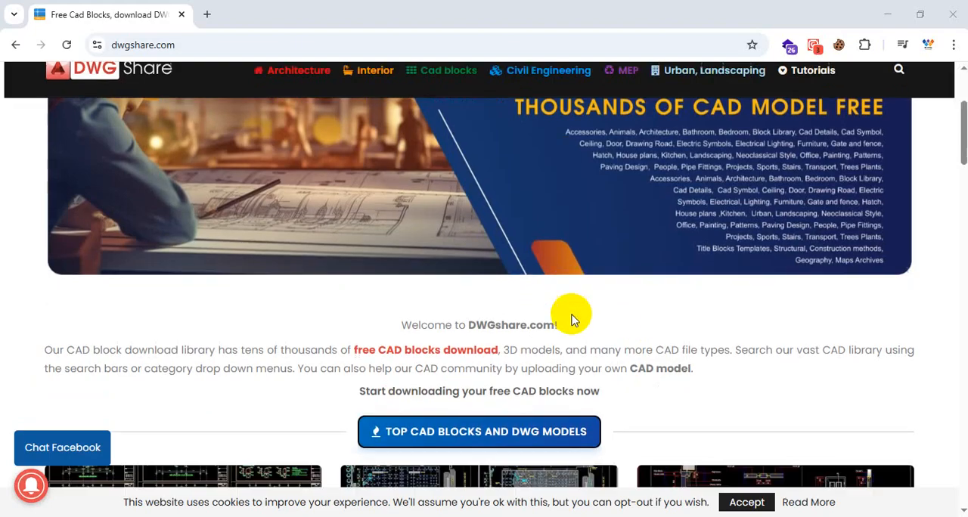
scroll(572, 324, "down", 4)
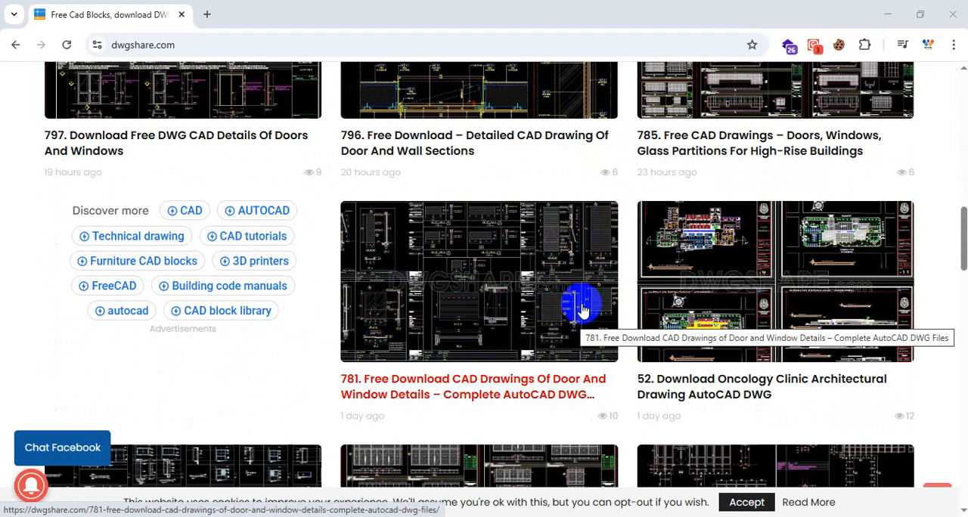
scroll(572, 310, "down", 3)
scroll(572, 310, "up", 7)
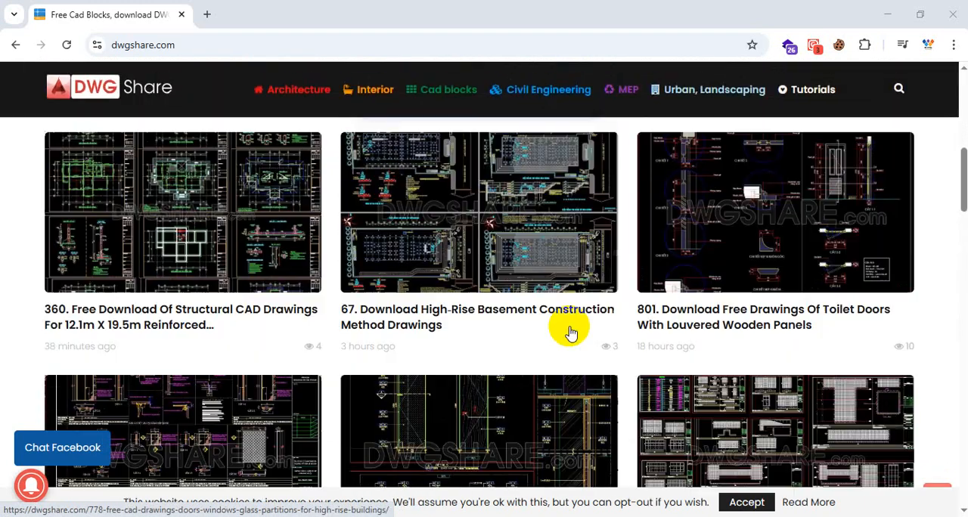
scroll(570, 333, "up", 4)
scroll(465, 324, "up", 1)
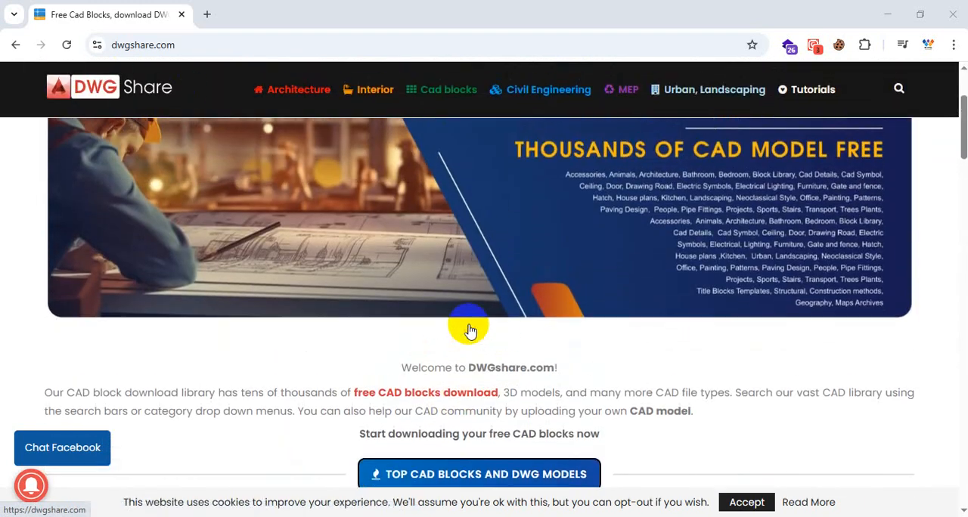
scroll(492, 334, "down", 2)
scroll(497, 325, "up", 4)
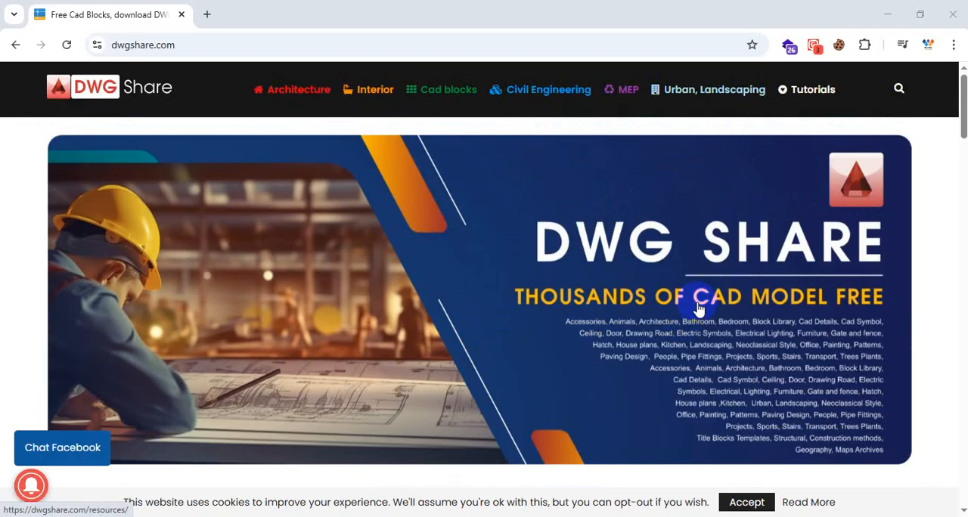
Step: Look over the Architecture, Interior and Cad blocks categories and open the Dynamic CAD blocks collection
left_click(295, 94)
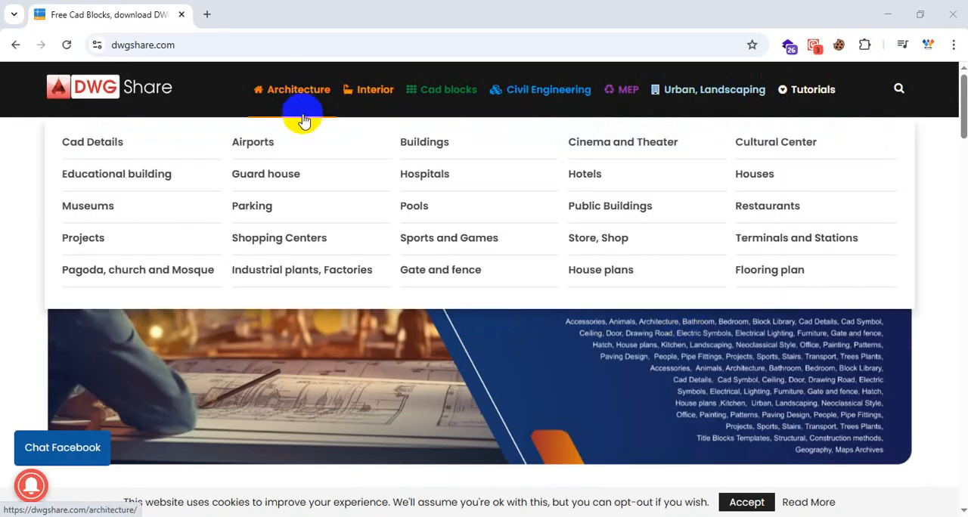
left_click(378, 94)
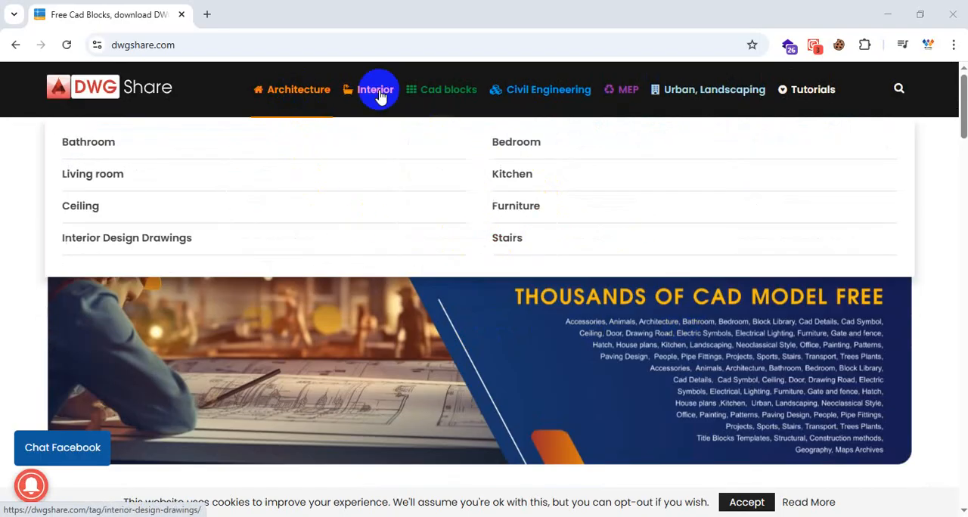
left_click(427, 98)
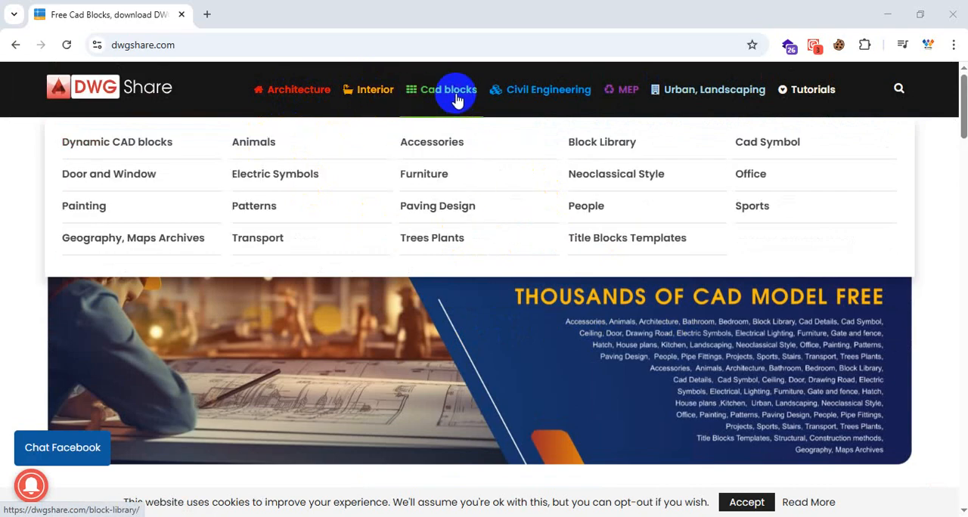
left_click(132, 151)
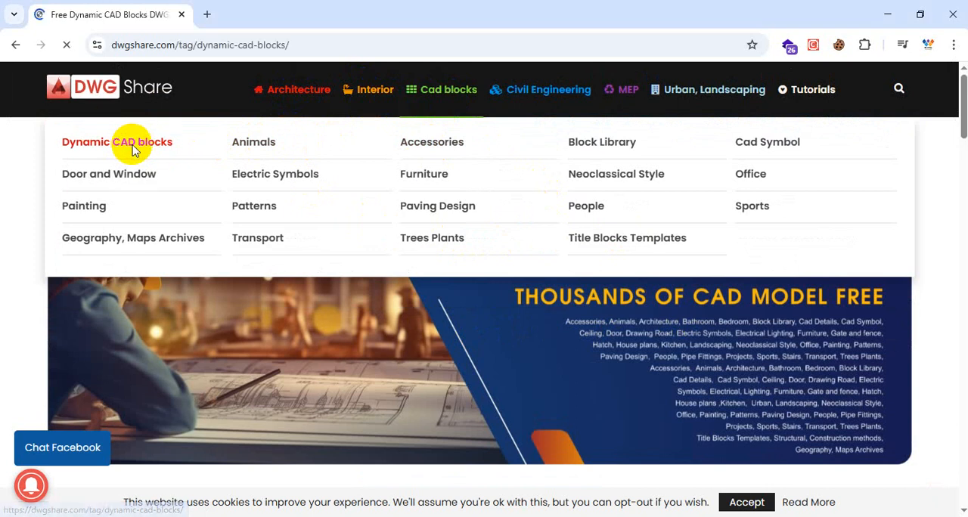
scroll(415, 338, "down", 5)
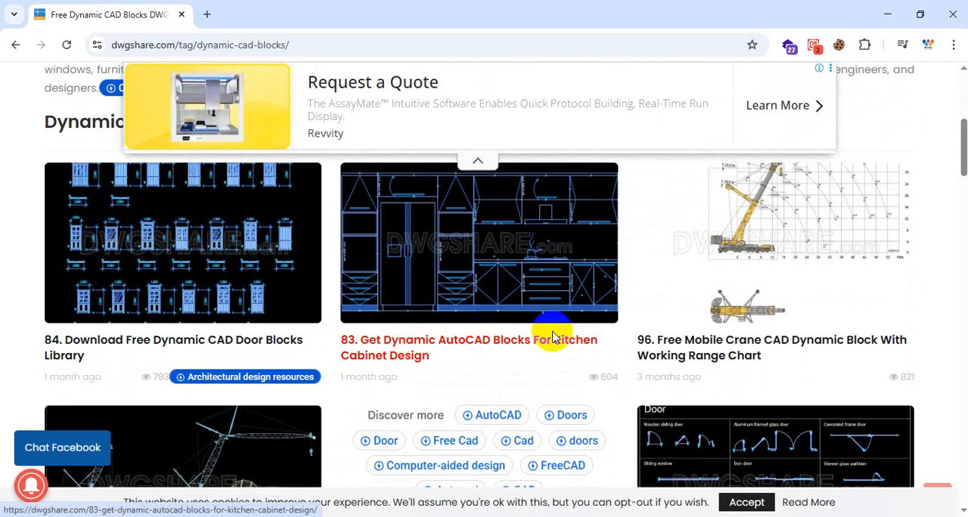
Step: Open the "84. Download Free Dynamic CAD Door Blocks Library" page in a new browser tab
left_click(274, 327)
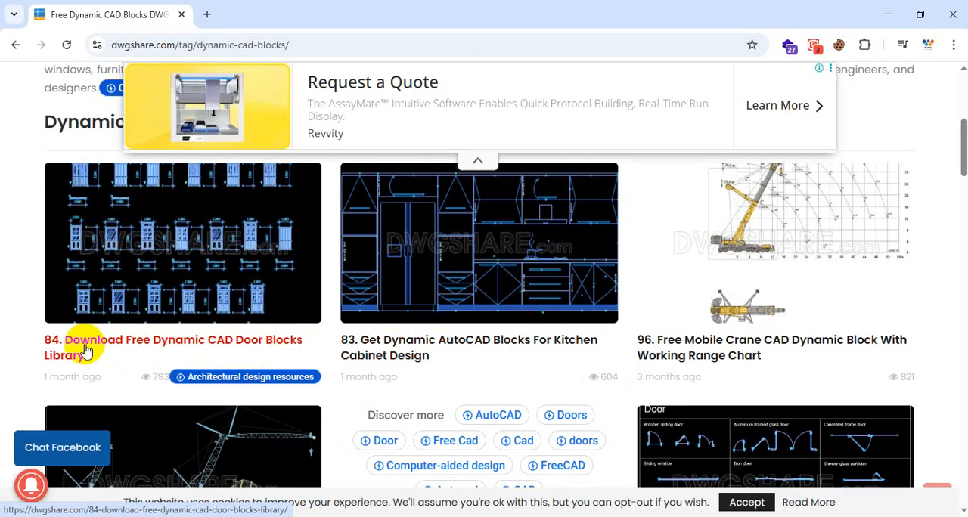
scroll(468, 352, "up", 3)
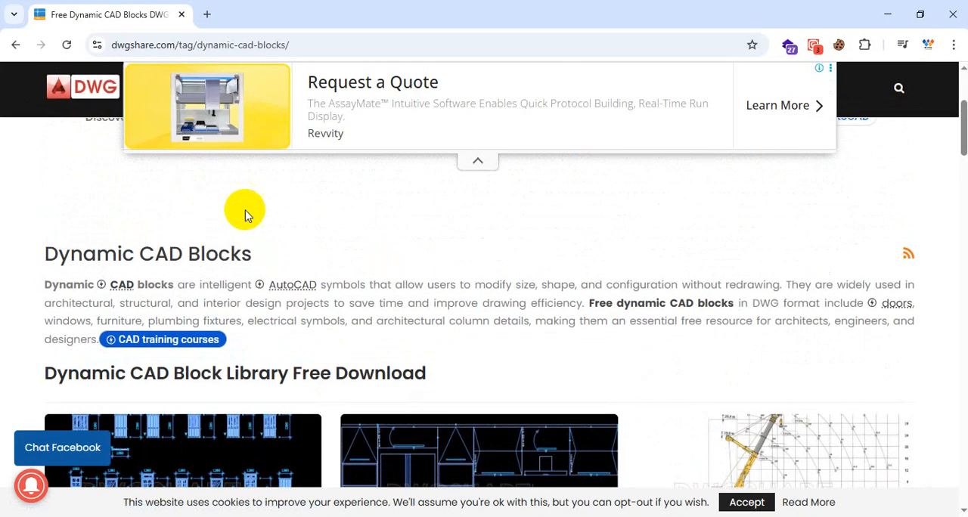
scroll(367, 260, "down", 3)
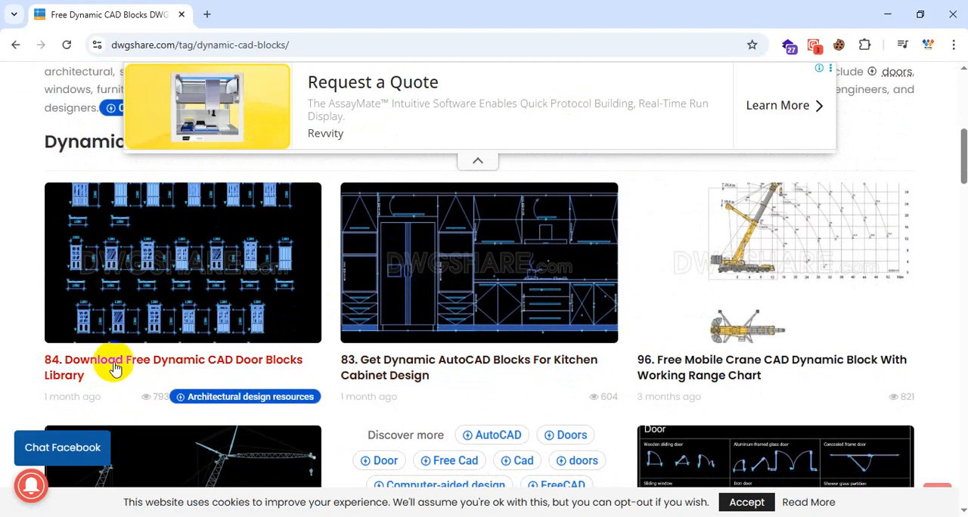
left_click(100, 229)
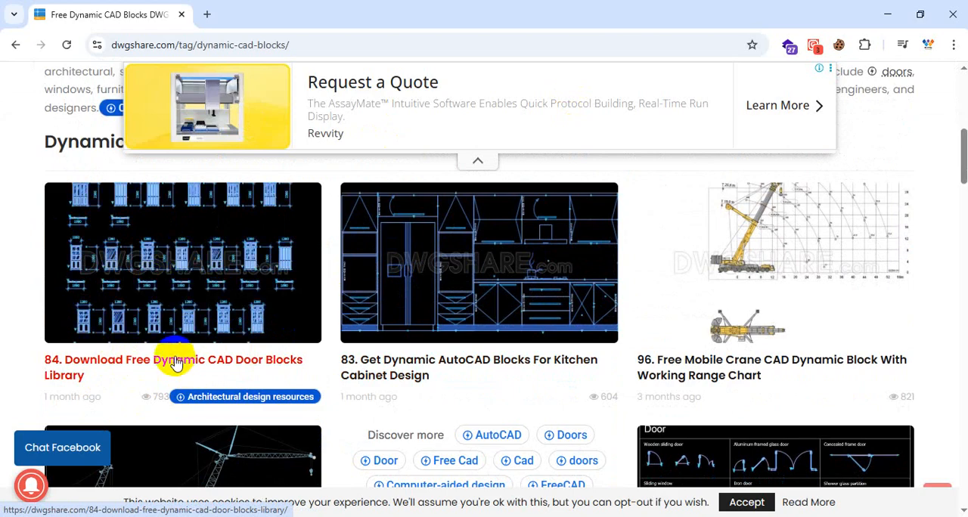
right_click(198, 346)
left_click(242, 195)
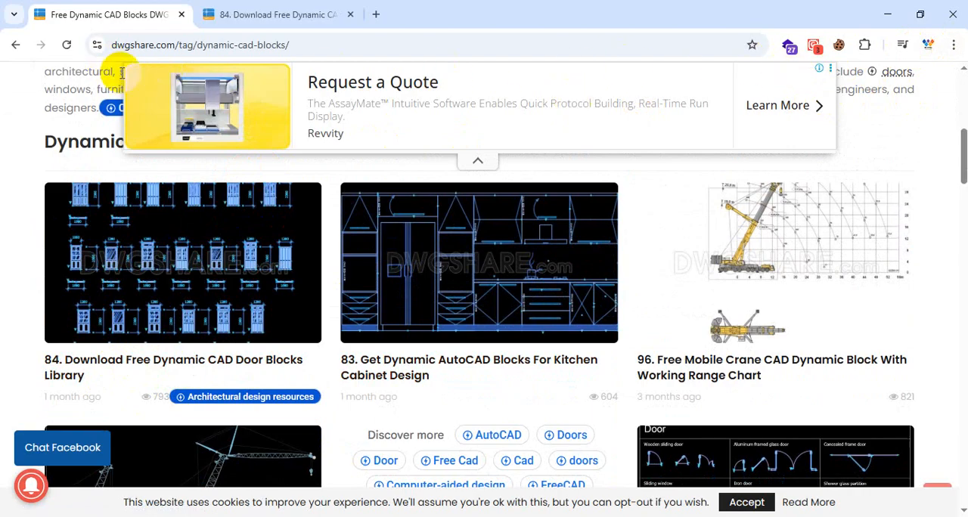
Step: Return to the DWG Share home page in the first browser tab and copy its web address
left_click(15, 45)
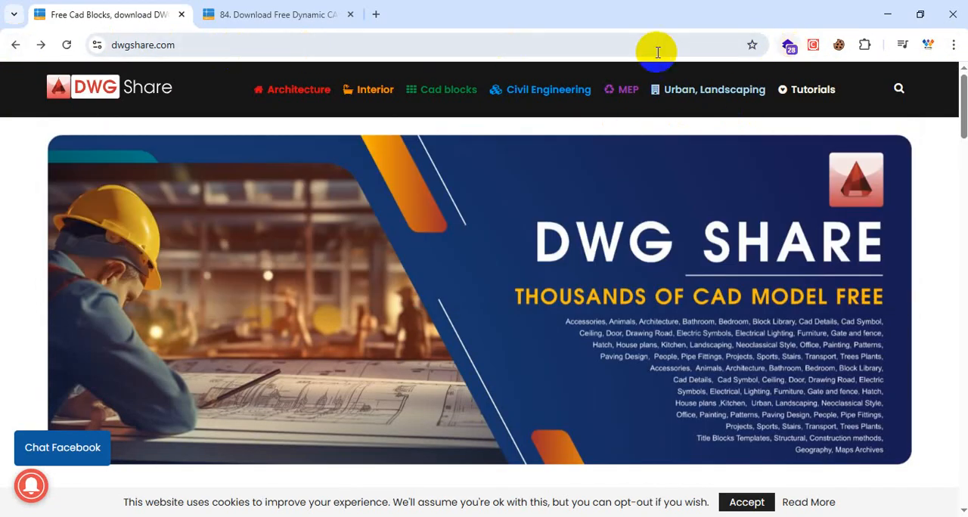
left_click(953, 45)
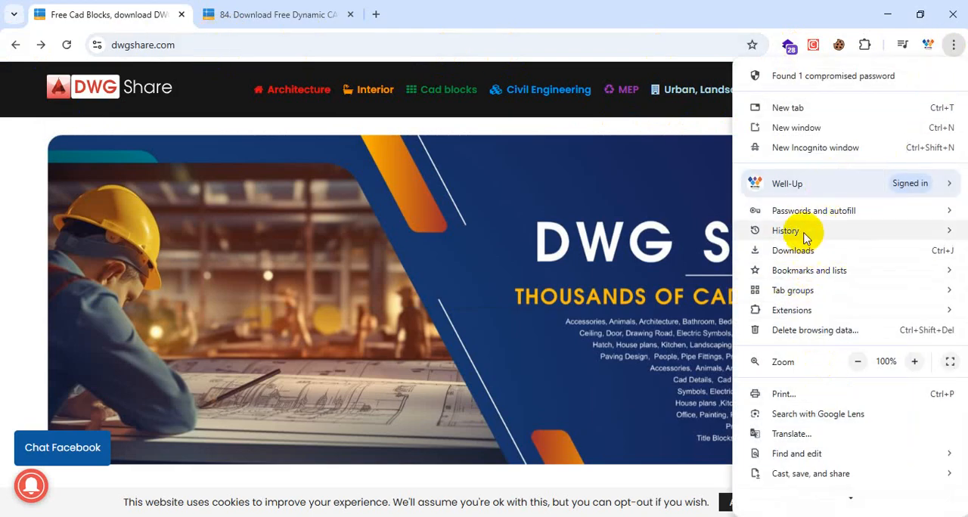
left_click(374, 53)
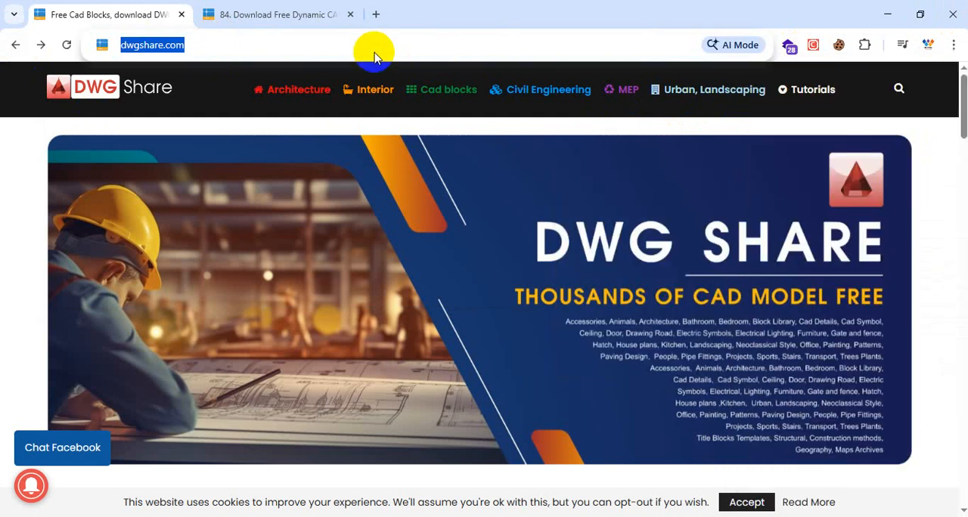
key("ctrl+c")
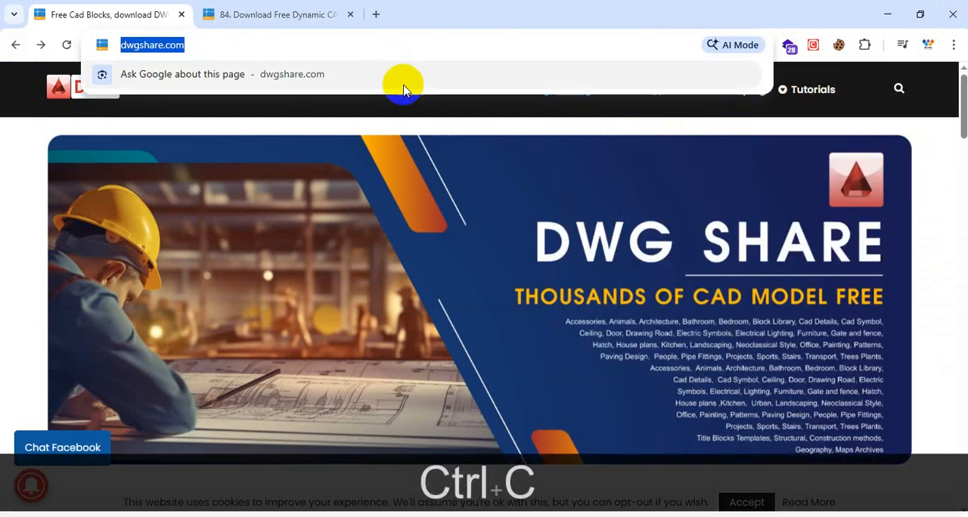
Step: Switch to WhatsApp and maximise its window
key("super")
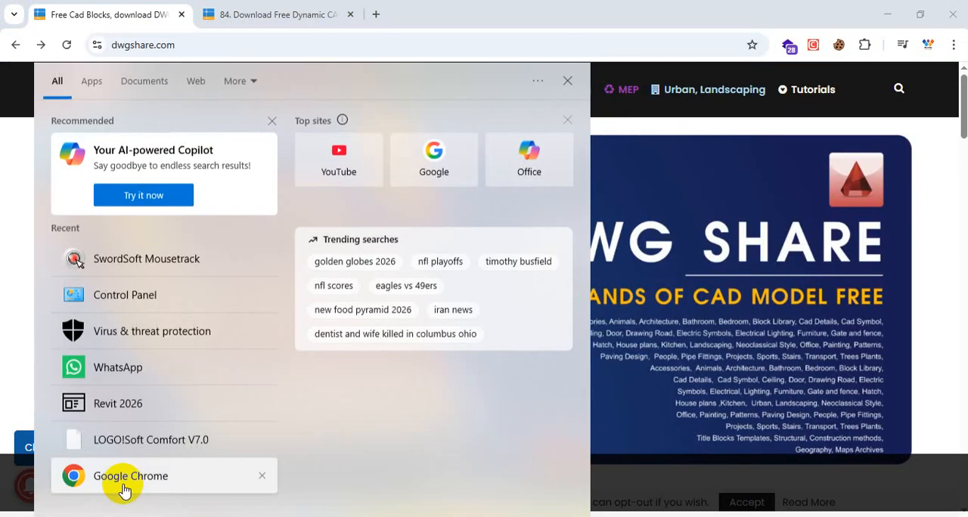
left_click(129, 366)
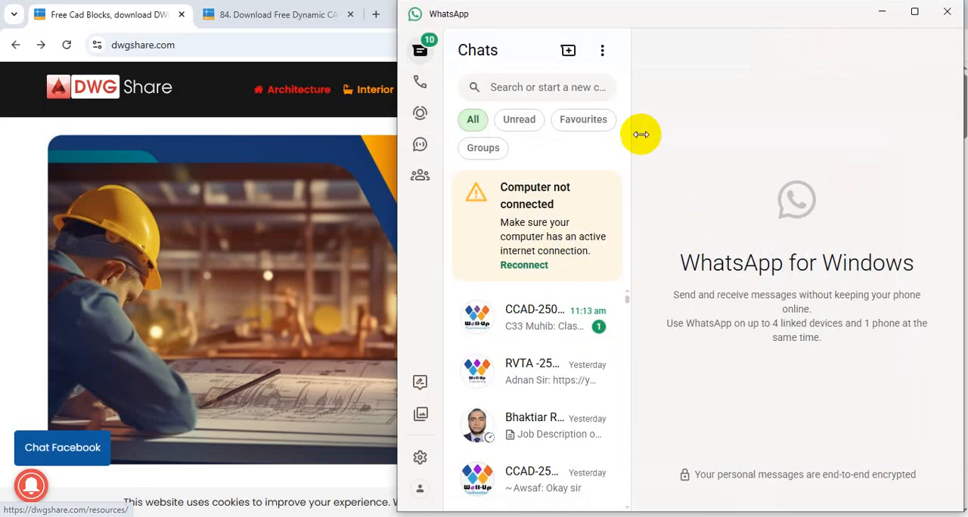
left_click(915, 13)
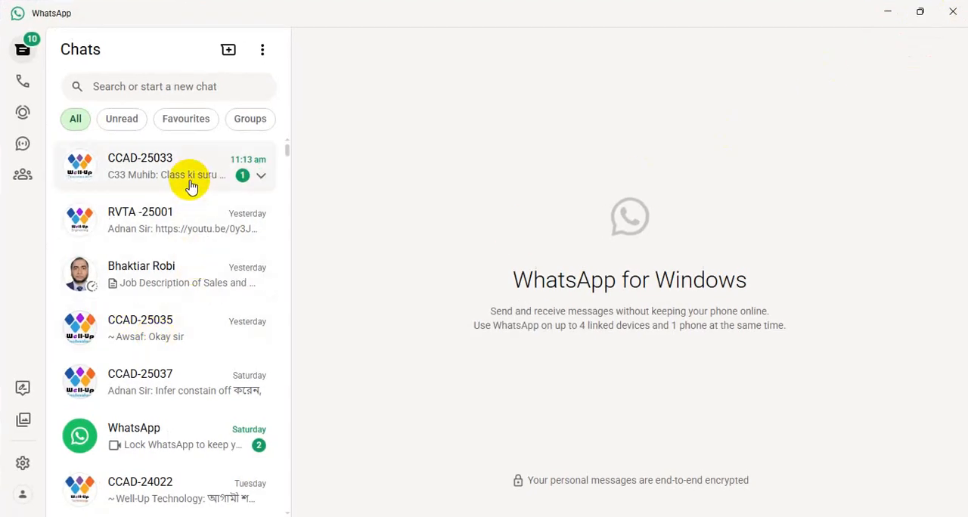
scroll(190, 205, "down", 1)
scroll(187, 287, "up", 1)
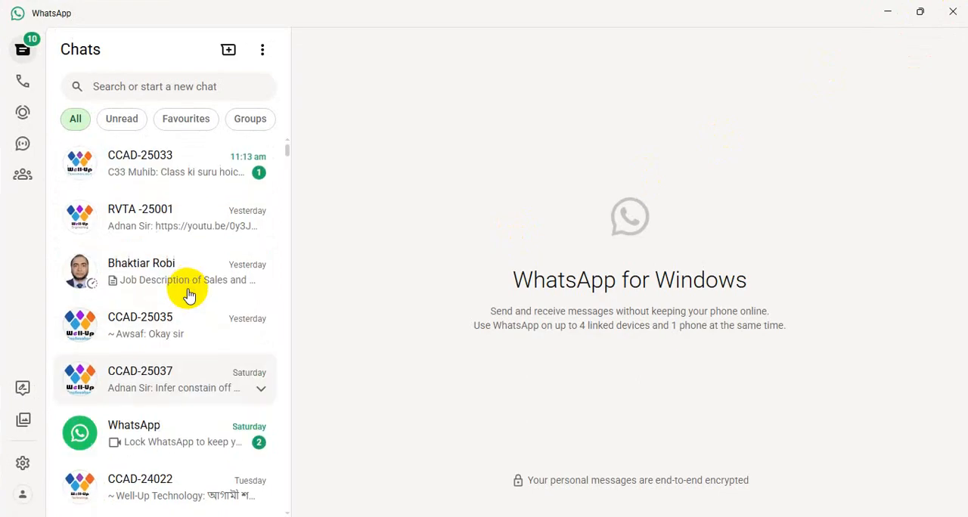
left_click(210, 182)
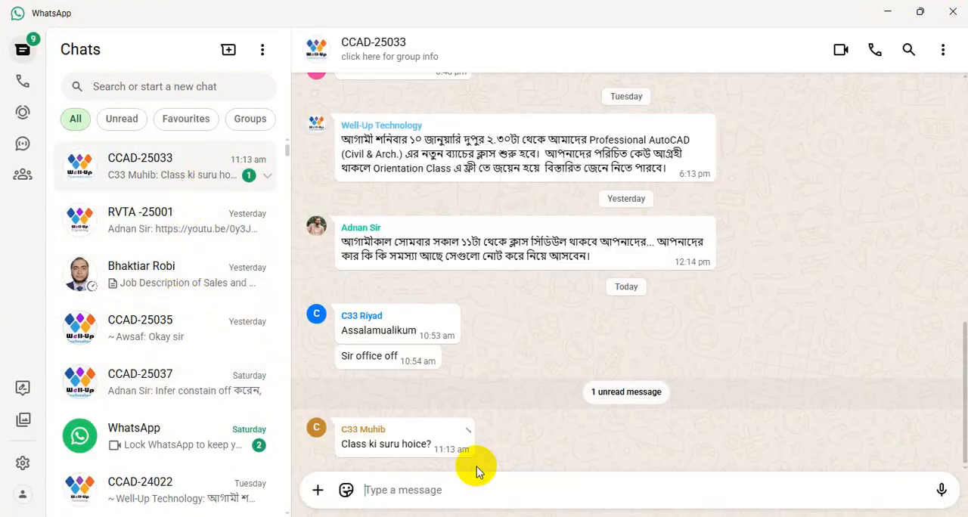
key("ctrl")
key("ctrl+v")
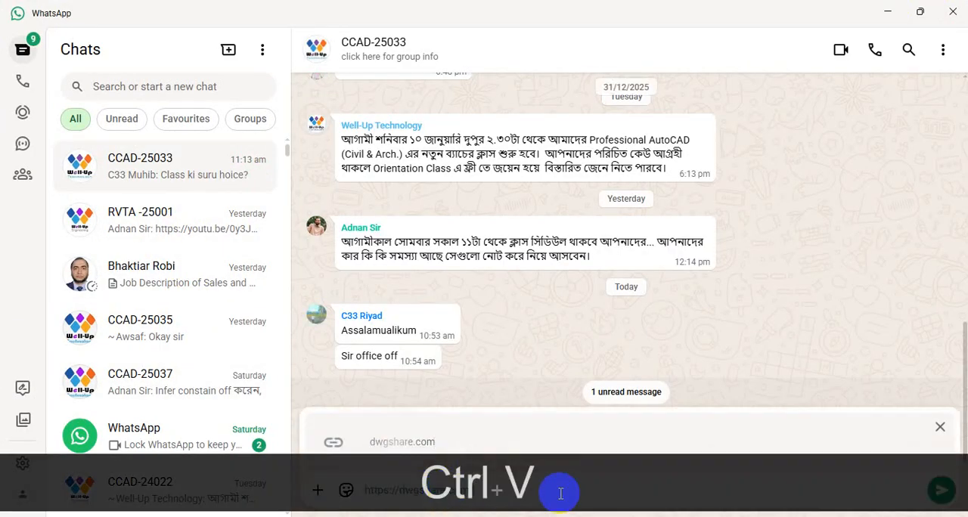
left_click(939, 492)
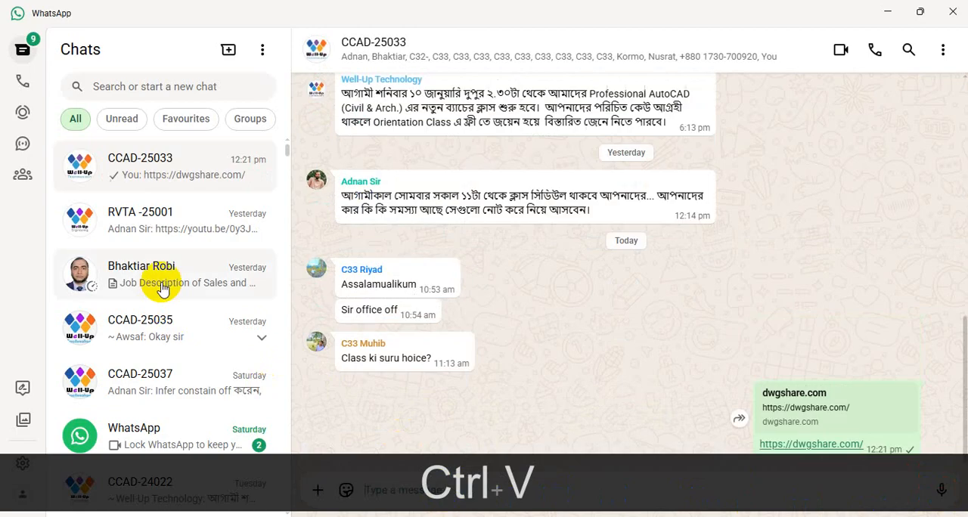
left_click(193, 324)
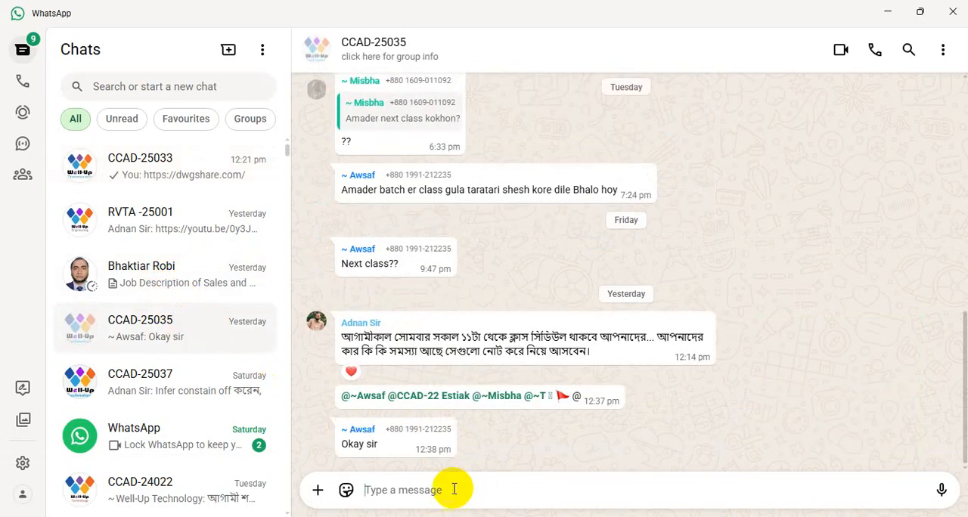
key("ctrl+v")
left_click(942, 490)
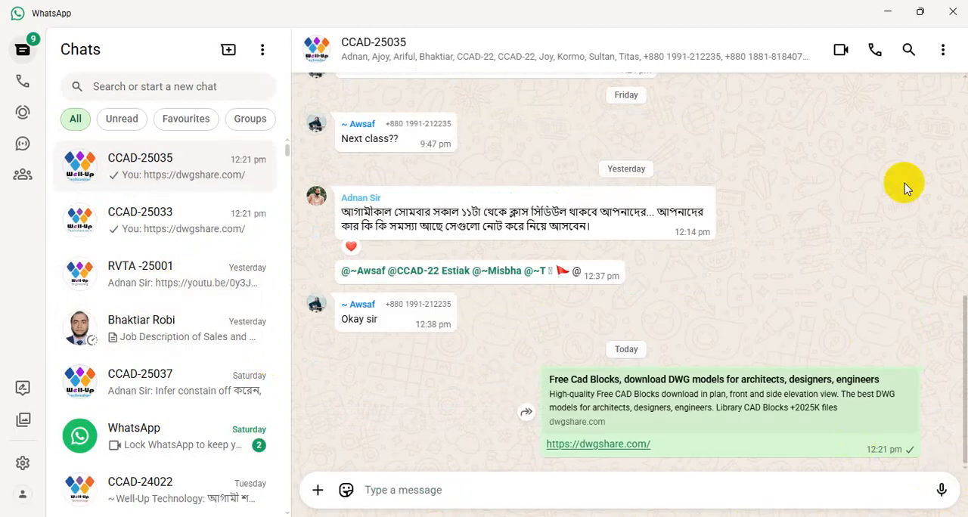
left_click(887, 12)
Step: Reopen the Dynamic CAD blocks collection from the Cad blocks category on dwgshare.com and bring its library downloads into view
mouse_move(795, 90)
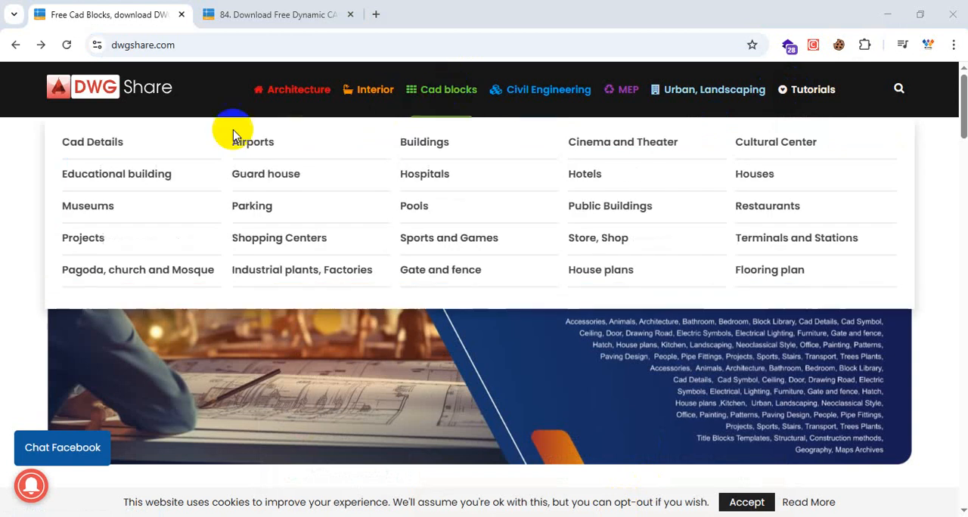
mouse_move(448, 101)
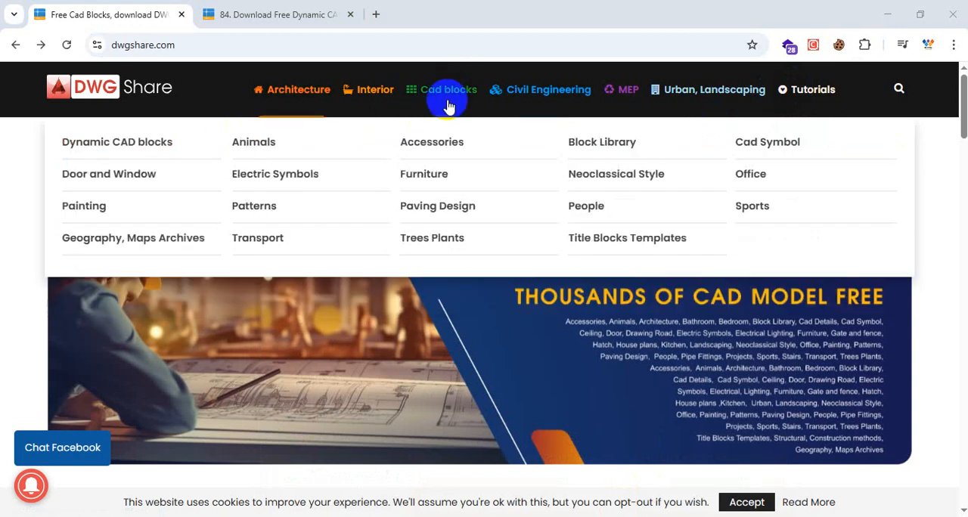
mouse_move(502, 97)
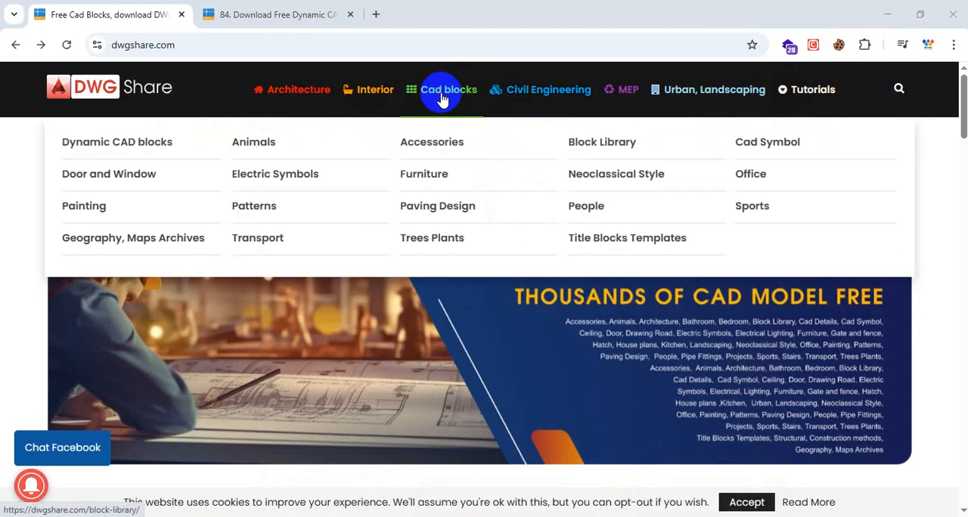
left_click(139, 148)
scroll(479, 295, "down", 3)
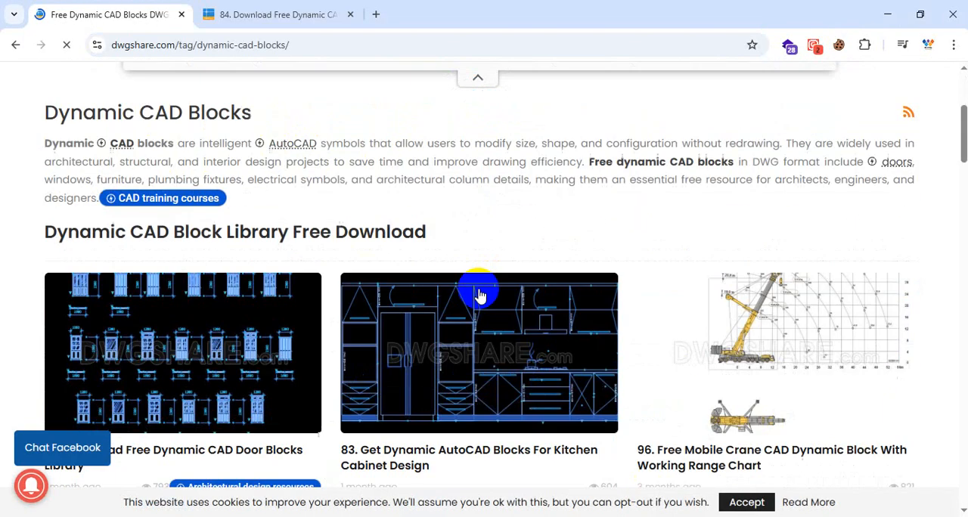
Step: Review the door block previews on the 84. Download Free Dynamic CAD Door Blocks Library page and proceed to its file download
left_click(309, 15)
left_click(522, 340)
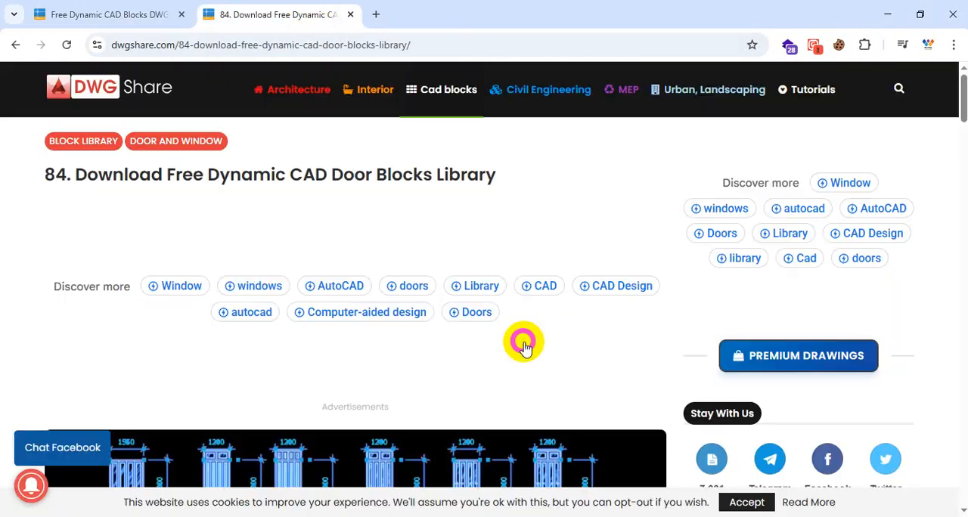
scroll(504, 277, "down", 5)
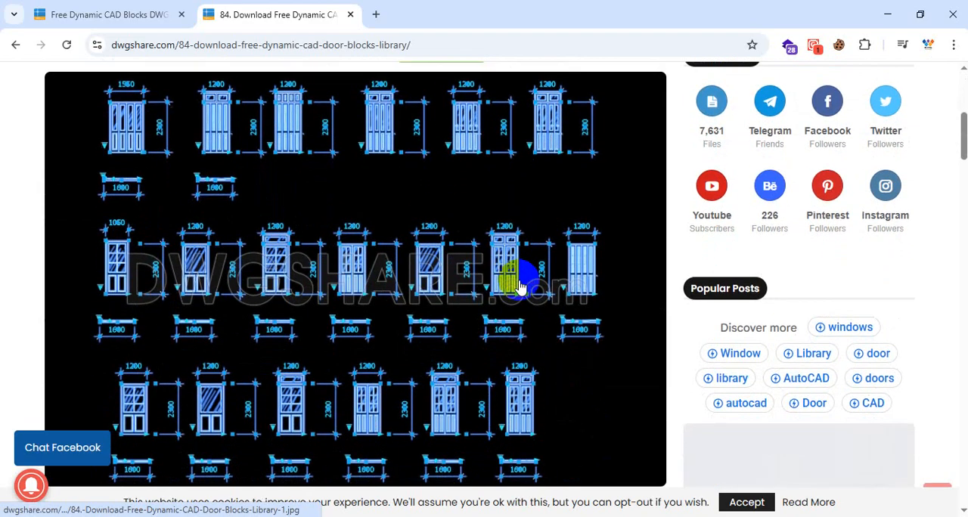
scroll(519, 286, "down", 5)
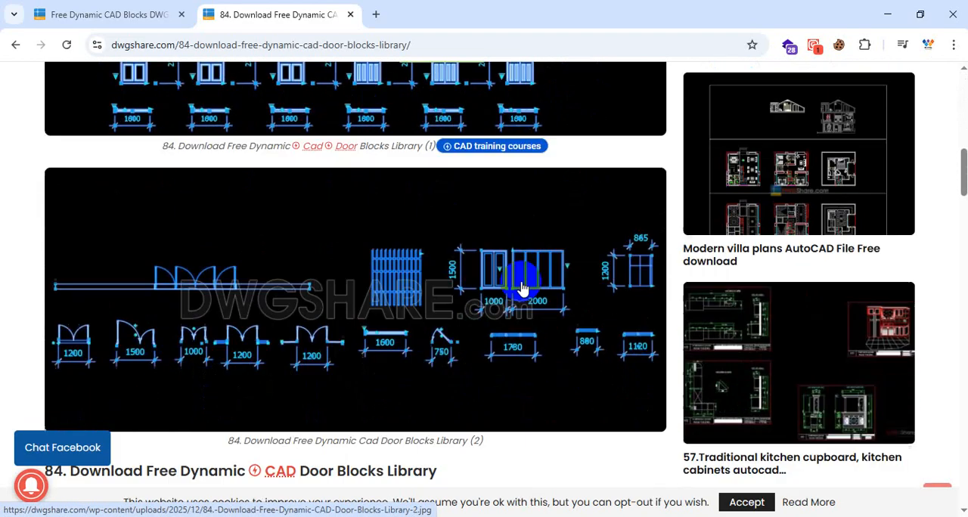
scroll(520, 283, "down", 10)
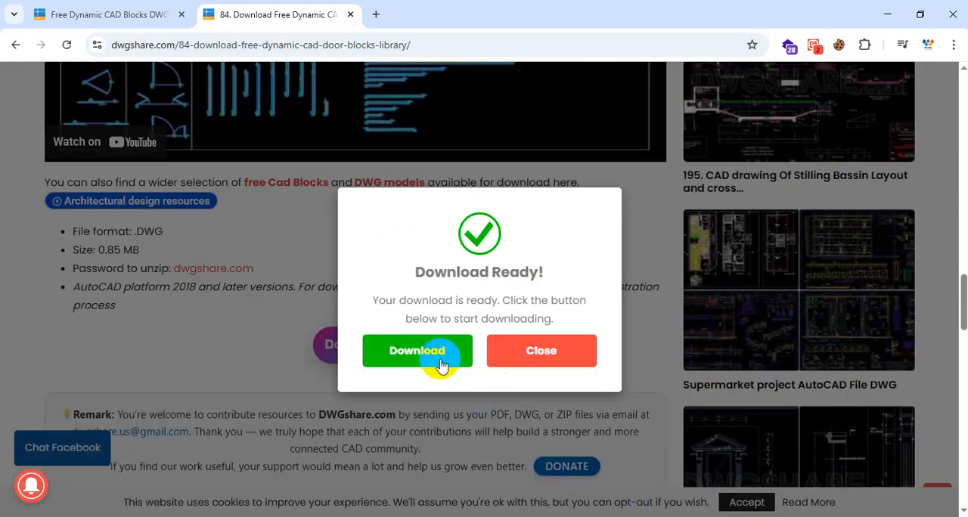
left_click(441, 366)
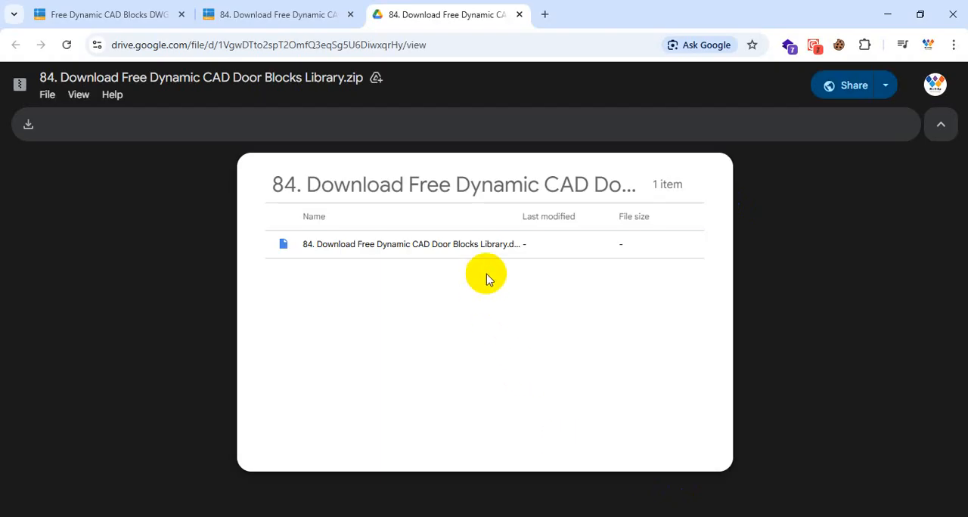
Step: Download 84. Download Free Dynamic CAD Door Blocks Library.zip from Google Drive and show it in the Downloads folder
left_click(482, 253)
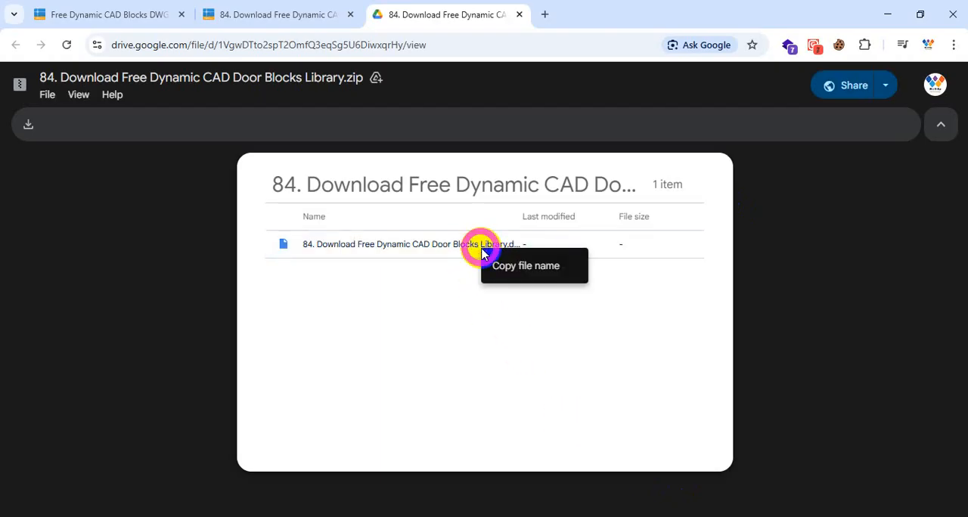
left_click(428, 253)
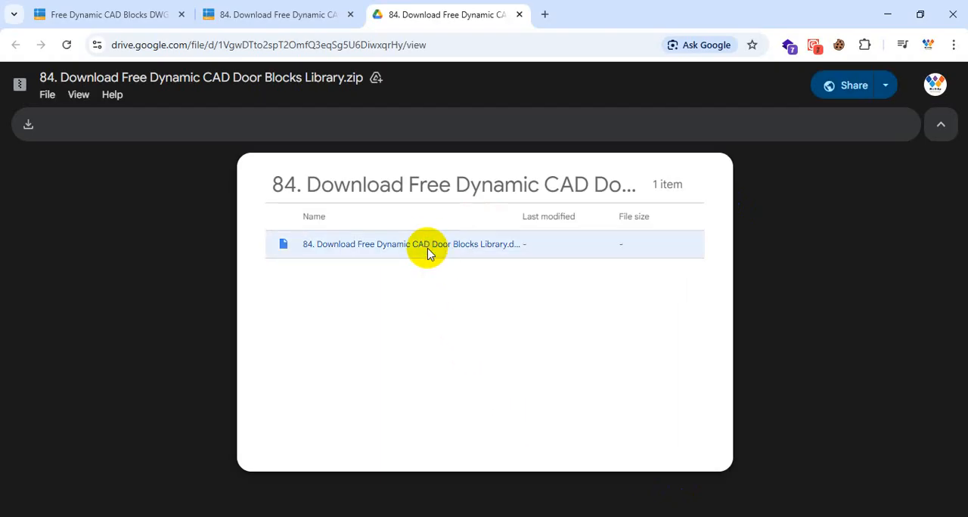
left_click(115, 154)
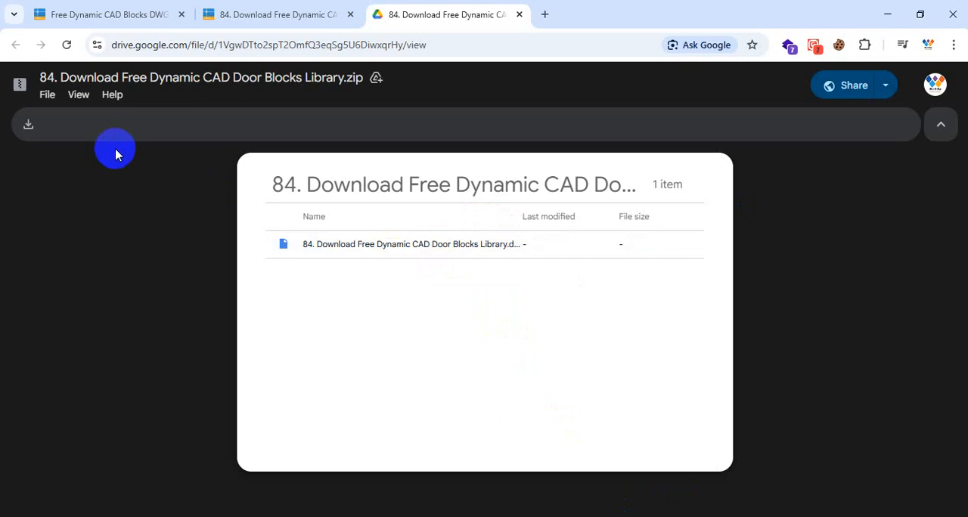
left_click(29, 127)
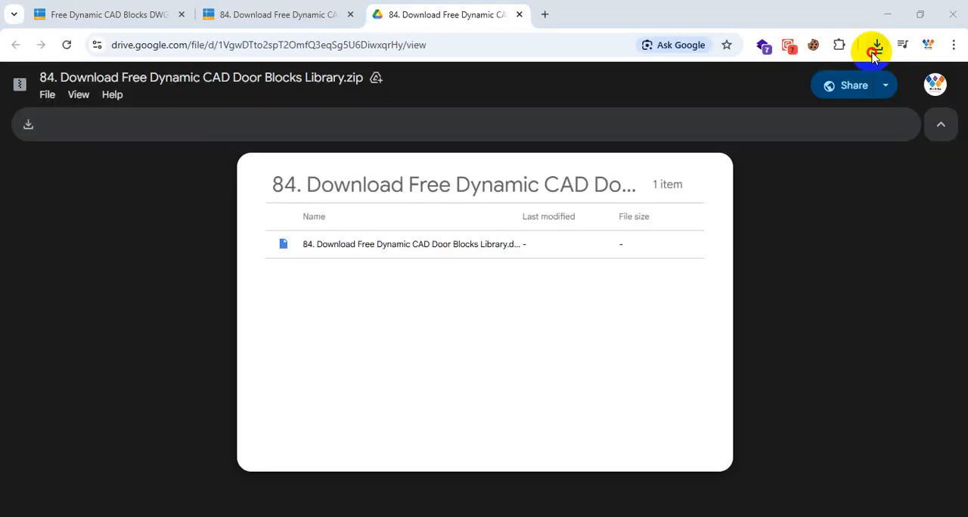
left_click(876, 44)
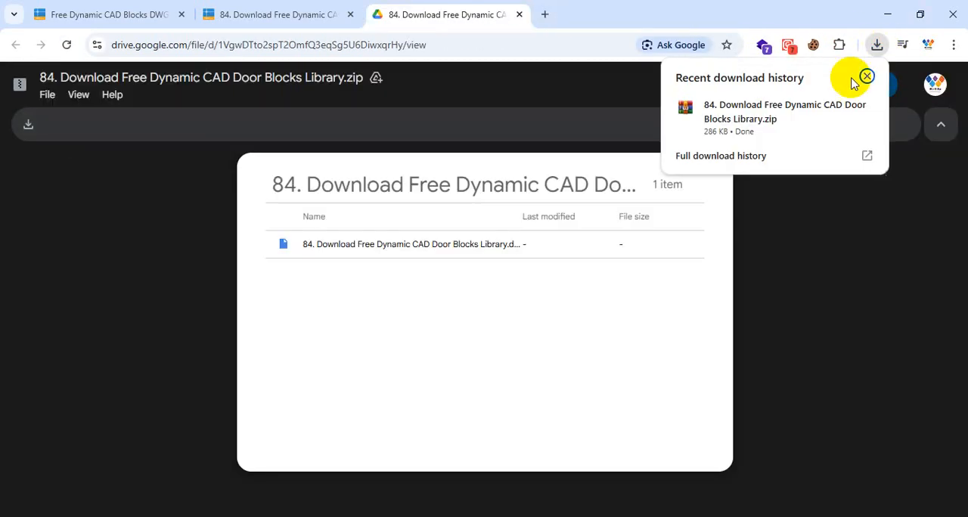
left_click(839, 109)
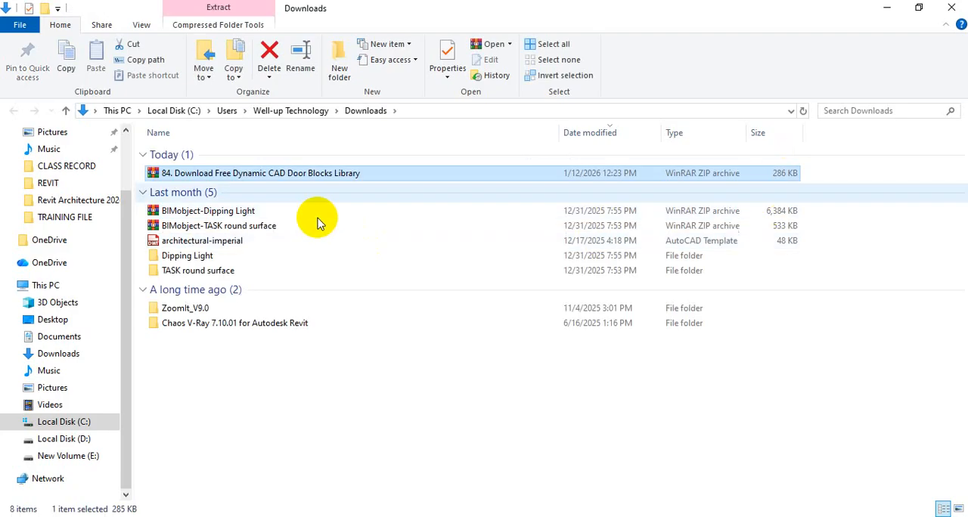
Step: Open the door blocks library DWG from the downloaded archive in AutoCAD and dismiss the WinRAR licence notice
double_click(276, 173)
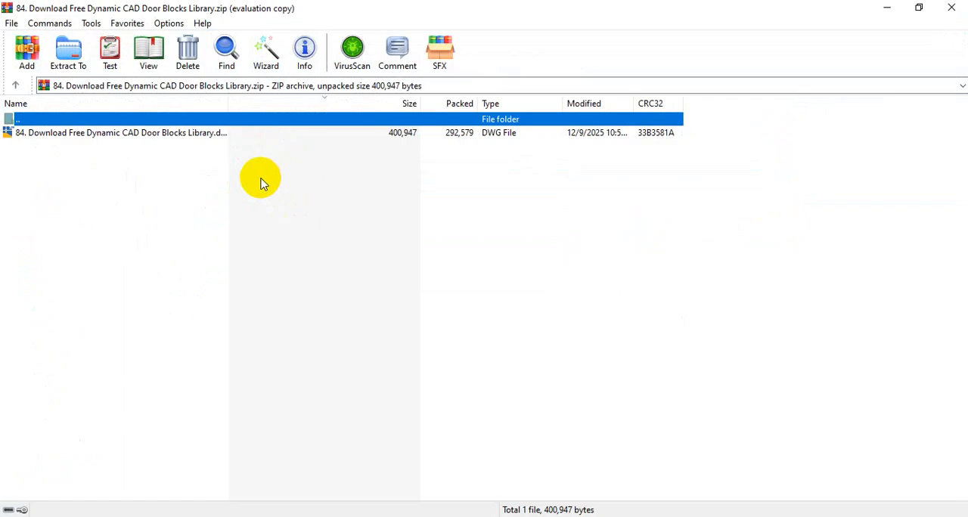
double_click(139, 133)
left_click(588, 218)
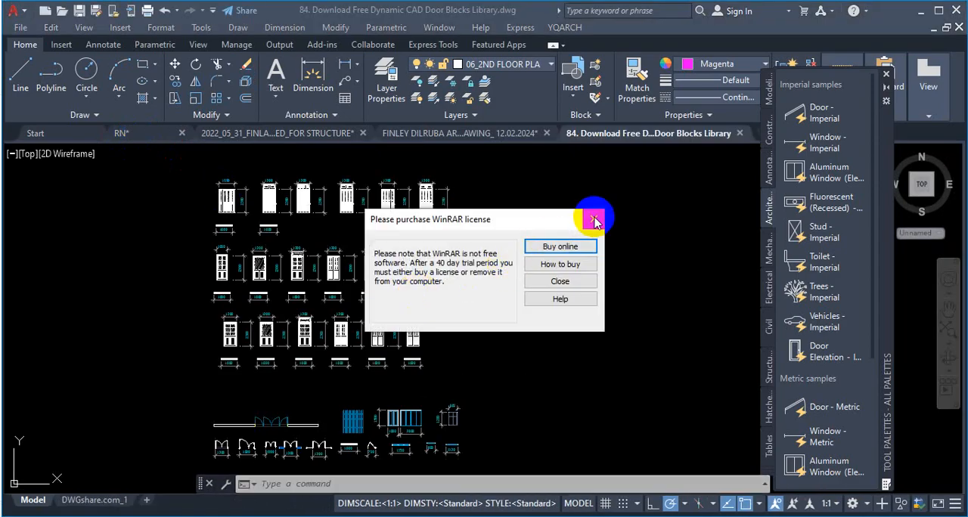
Step: Examine the plan and elevation door blocks in the library, selecting 1200 double doors to inspect their dynamic grips
scroll(425, 280, "down", 2)
scroll(400, 352, "up", 10)
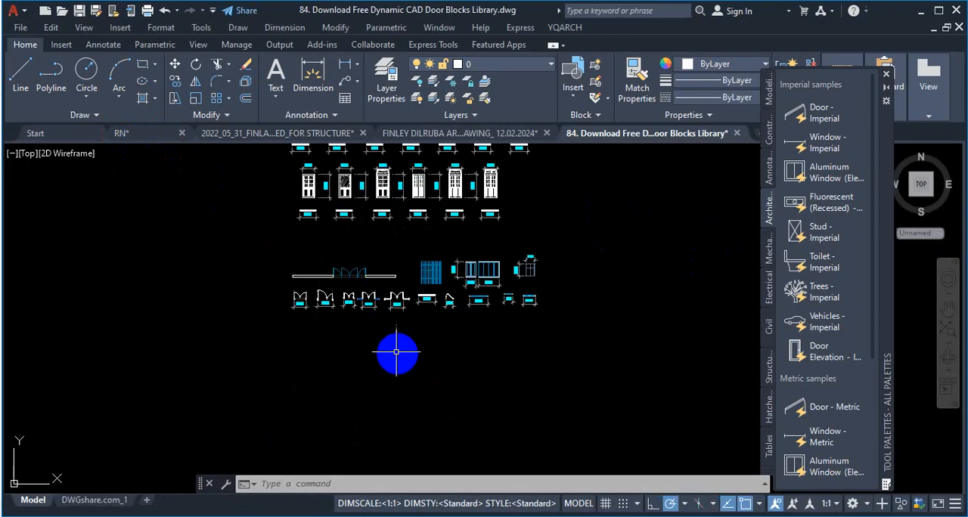
scroll(257, 272, "down", 4)
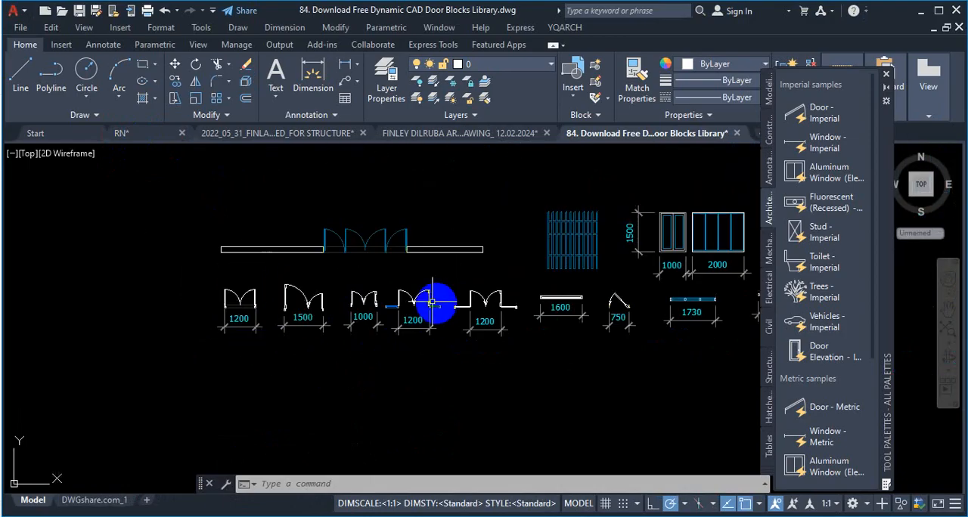
scroll(423, 296, "up", 4)
left_click(394, 300)
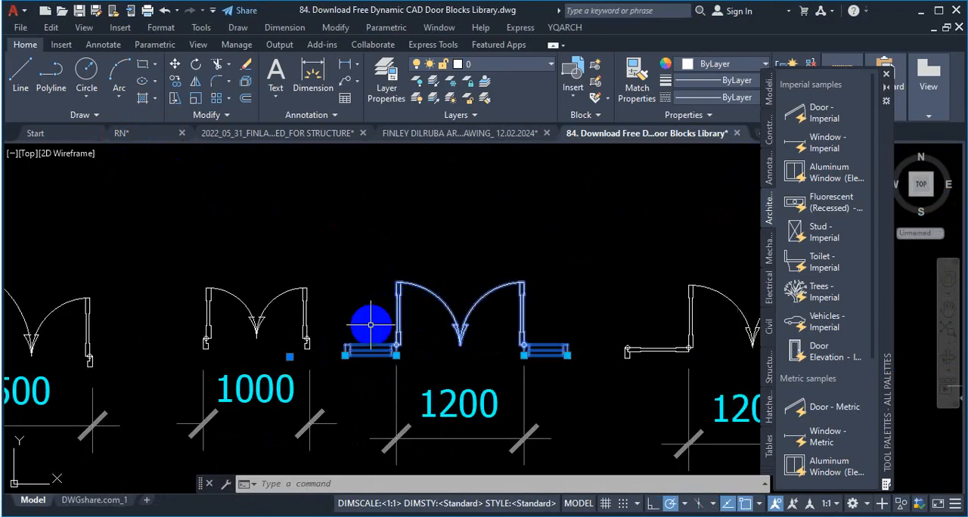
scroll(367, 327, "down", 2)
scroll(301, 366, "up", 2)
scroll(301, 366, "down", 3)
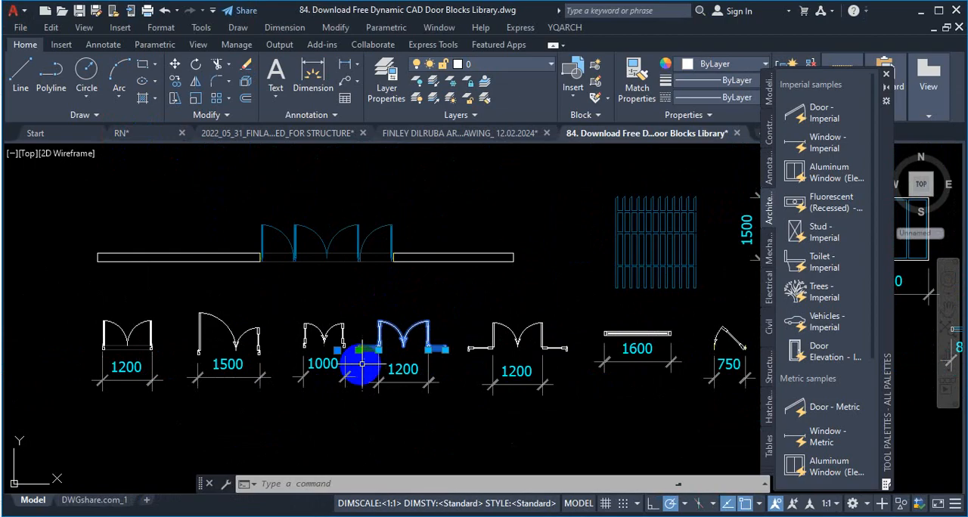
scroll(100, 361, "up", 4)
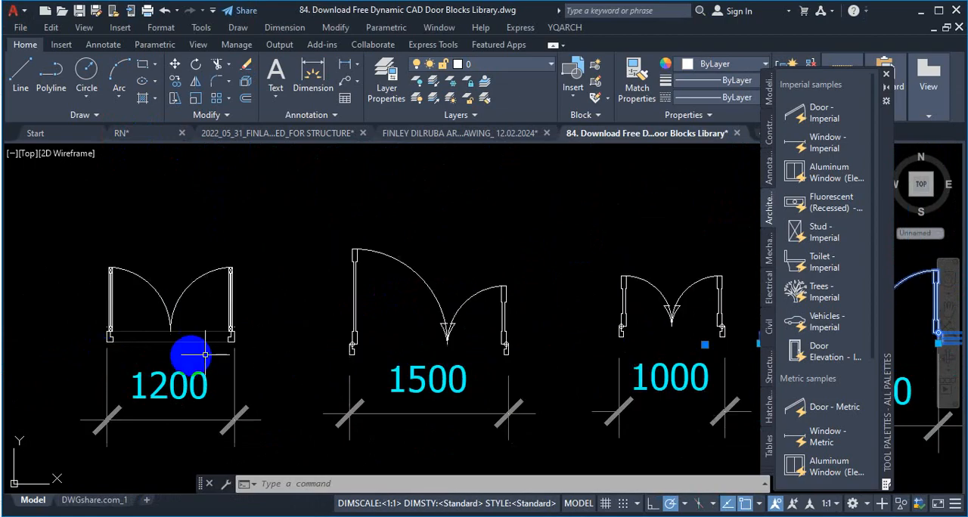
scroll(207, 369, "down", 5)
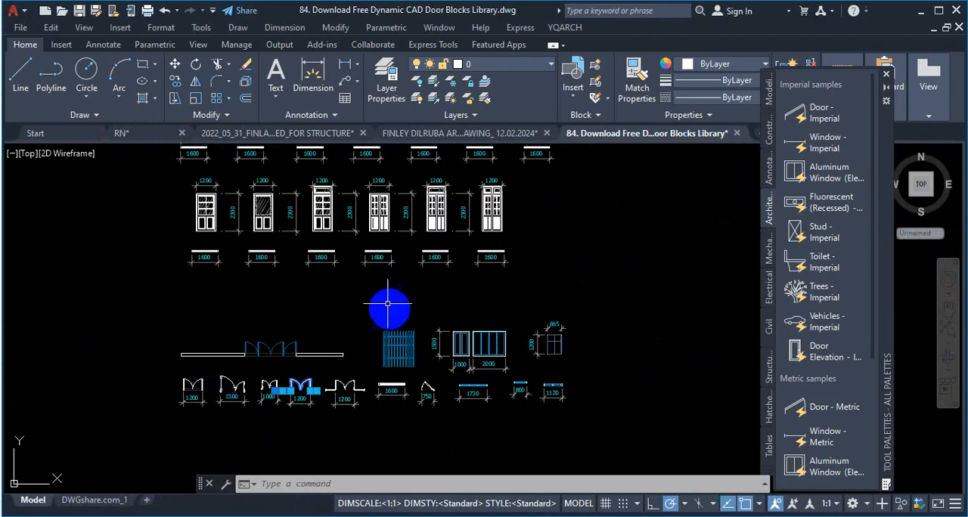
scroll(193, 384, "up", 5)
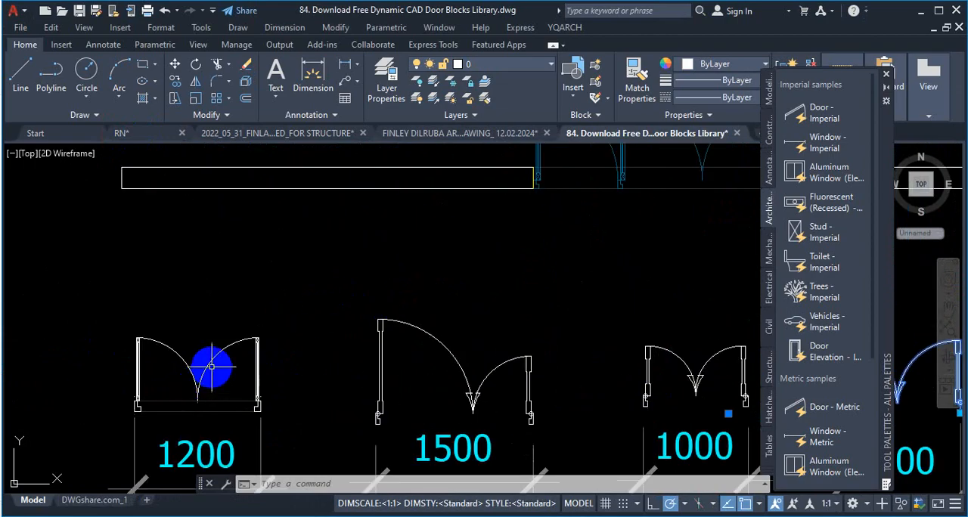
left_click(212, 366)
scroll(268, 348, "down", 4)
key("Escape")
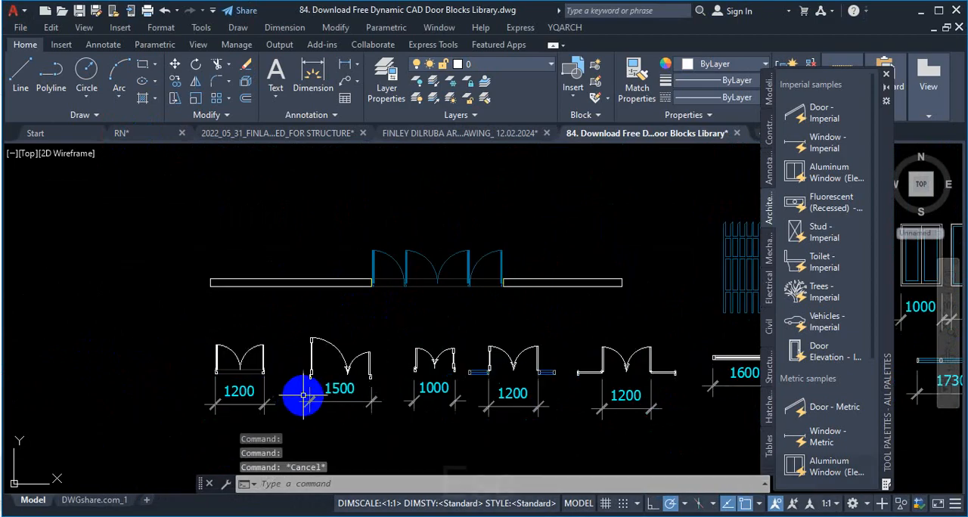
key("Escape")
key("Escape")
scroll(231, 359, "up", 5)
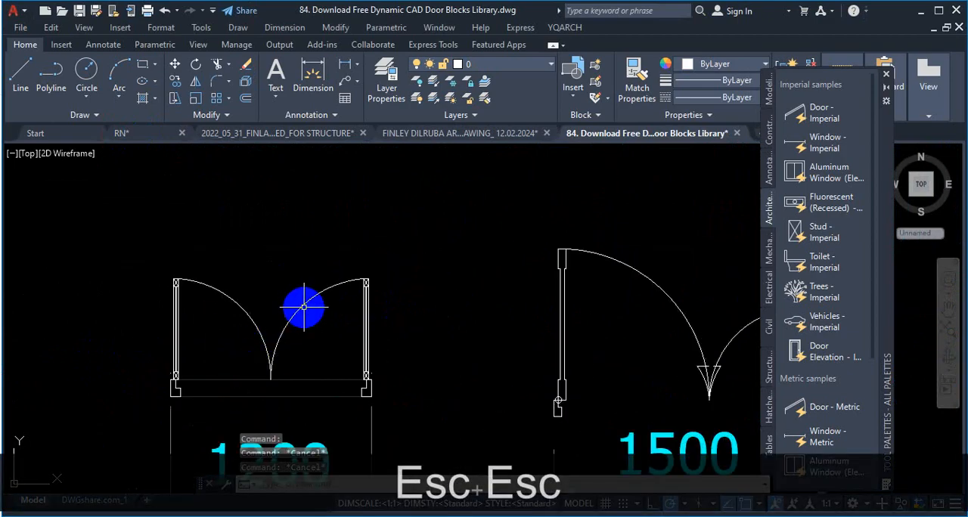
Step: Flip the first 1200 double door plan block so its leaves swing to the opposite side of the opening
left_click(303, 306)
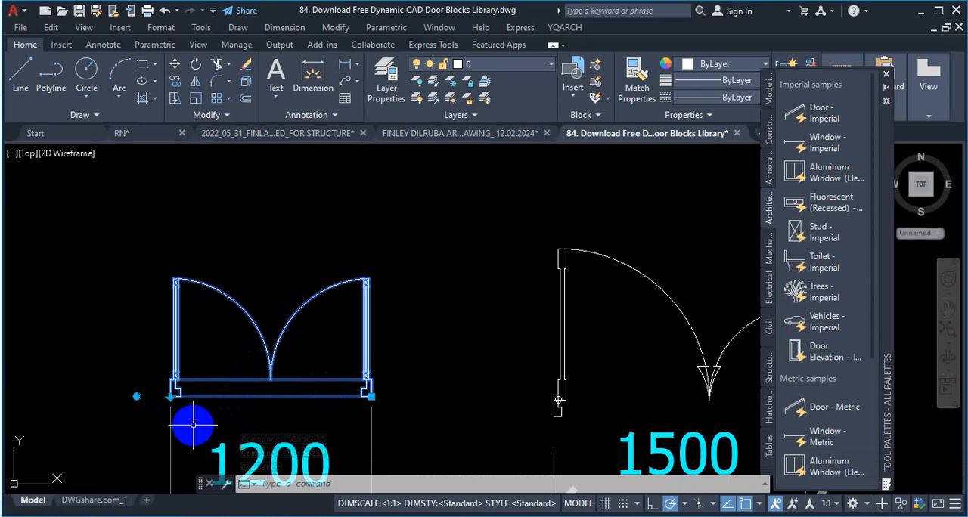
scroll(325, 324, "down", 2)
scroll(216, 378, "up", 4)
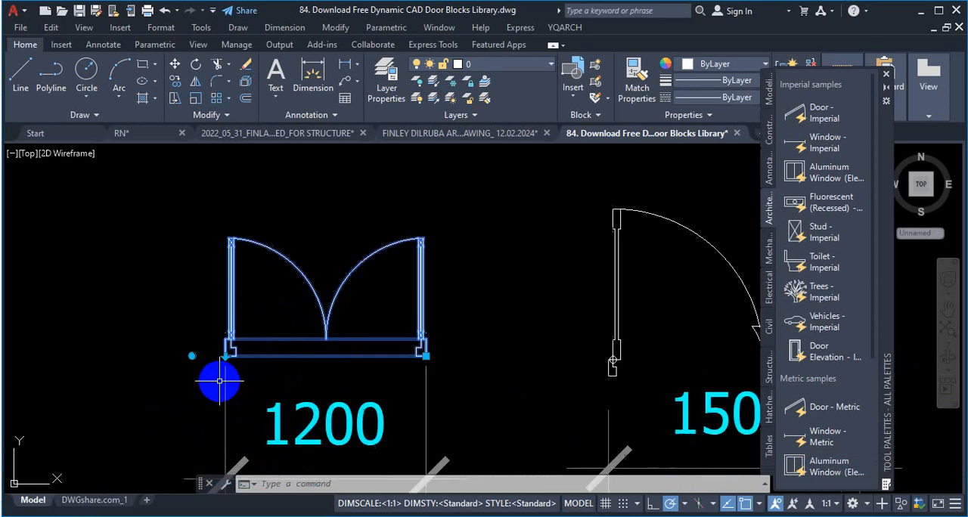
scroll(362, 394, "down", 2)
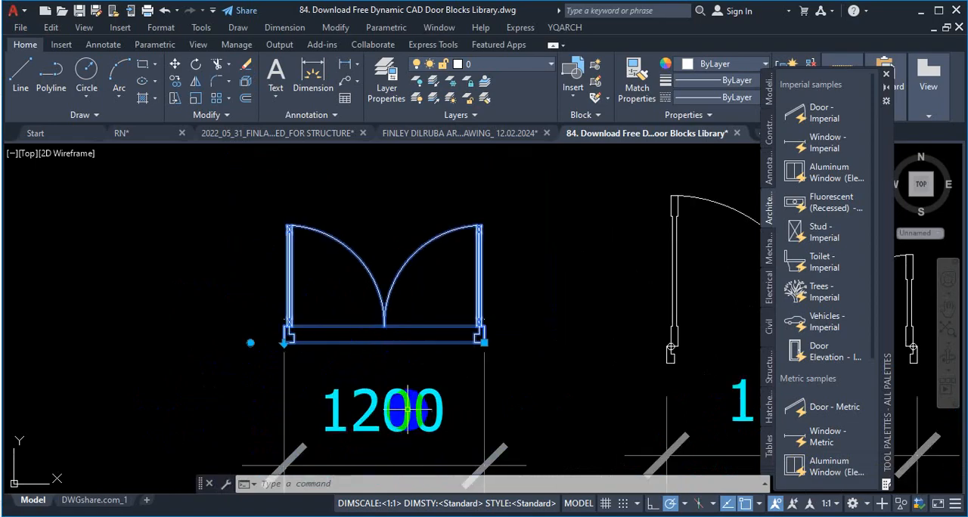
scroll(296, 357, "up", 2)
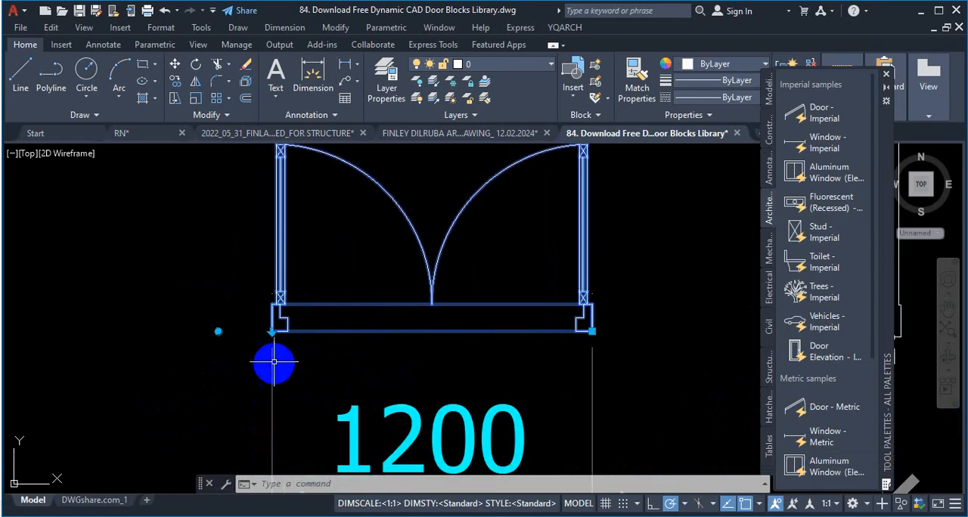
scroll(274, 355, "up", 3)
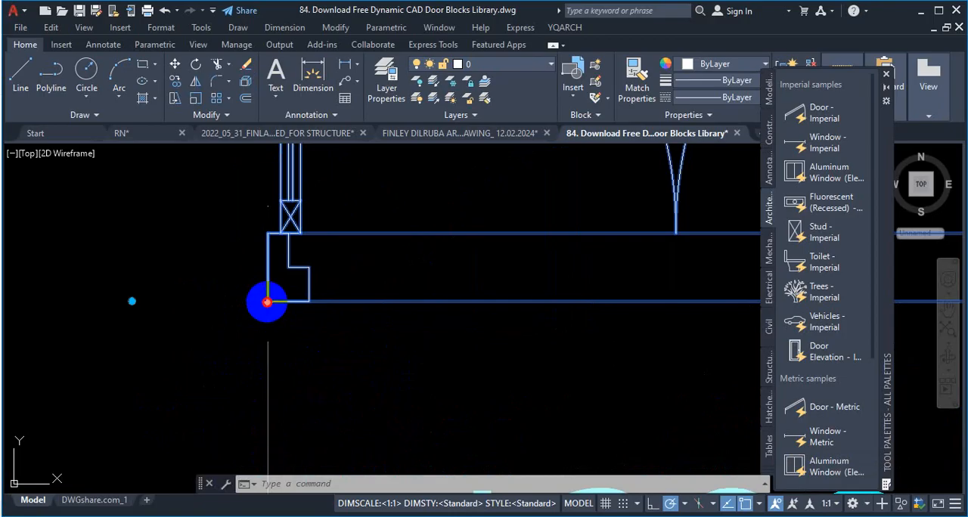
scroll(267, 302, "down", 5)
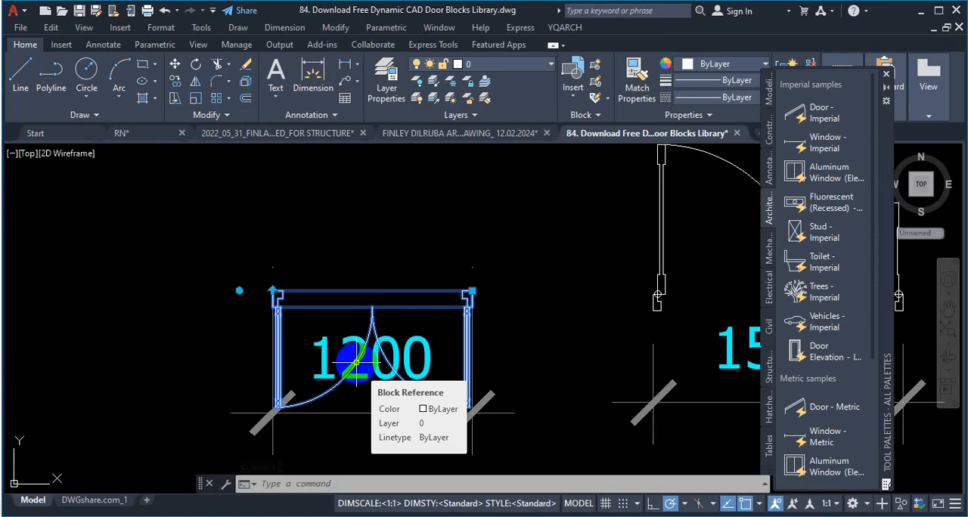
Step: Try to rotate the flipped 1200 double door block with its dynamic rotation grip
left_click(239, 289)
scroll(246, 290, "down", 4)
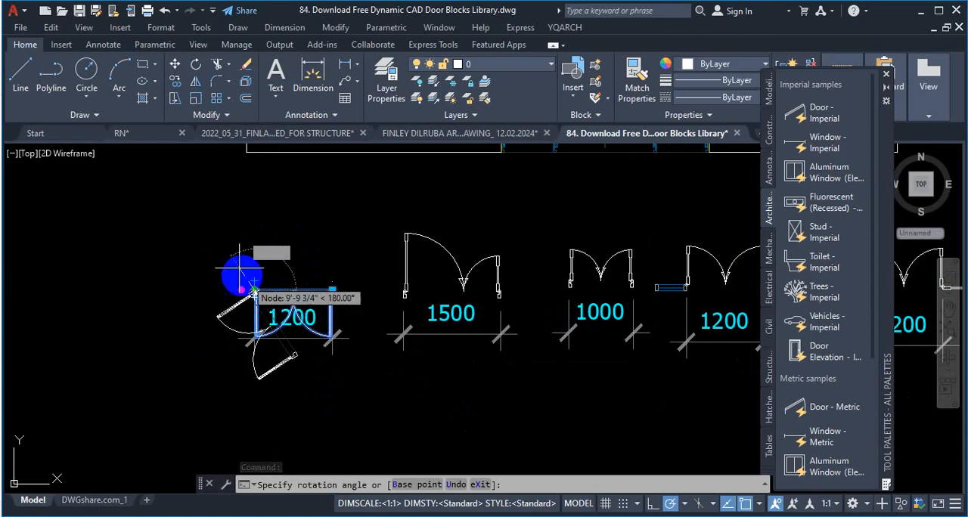
scroll(259, 277, "up", 4)
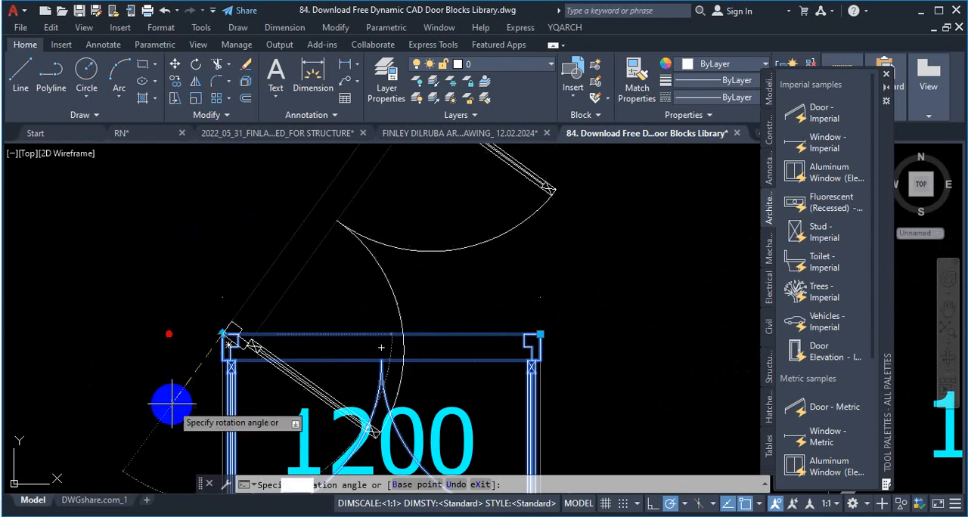
key("Escape")
scroll(357, 256, "down", 3)
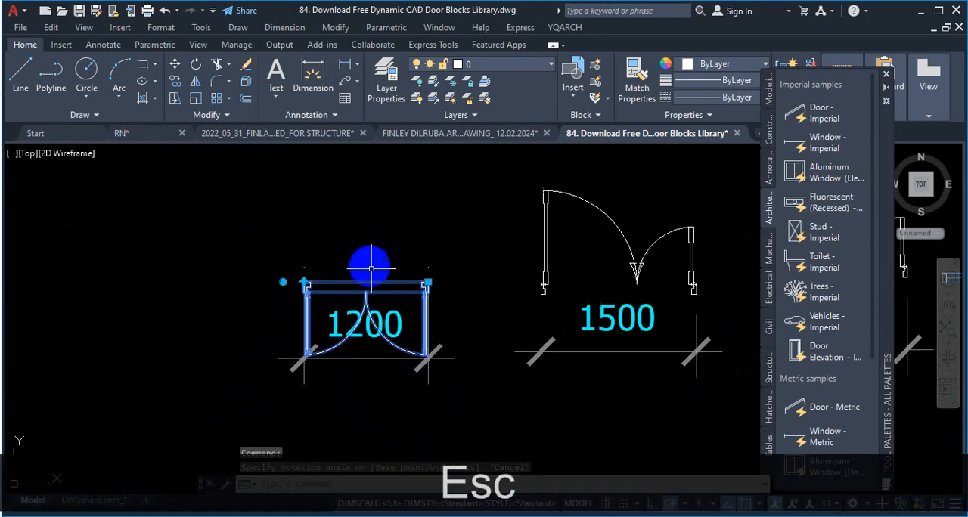
Step: Try to relocate the 1200 double door by its end point, and flip its swing direction back and forth
scroll(392, 299, "up", 4)
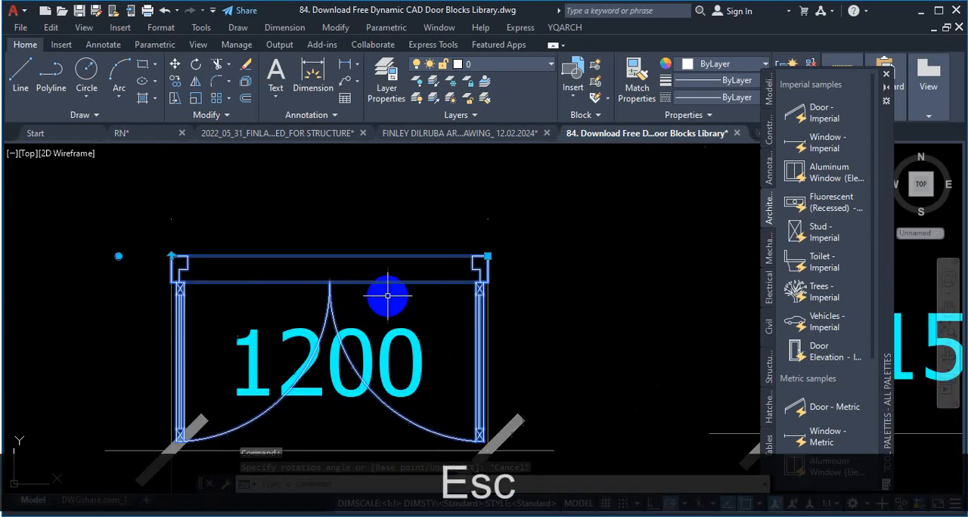
left_click(488, 255)
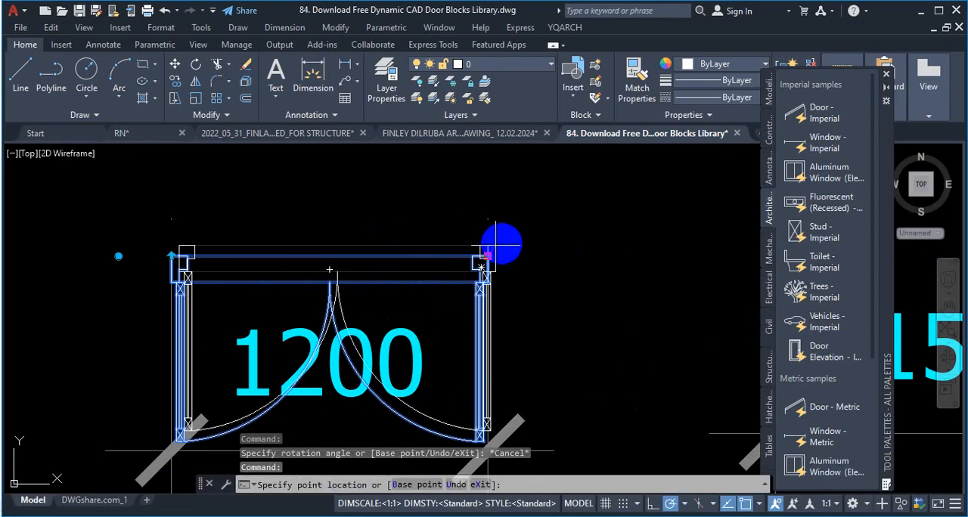
key("Escape")
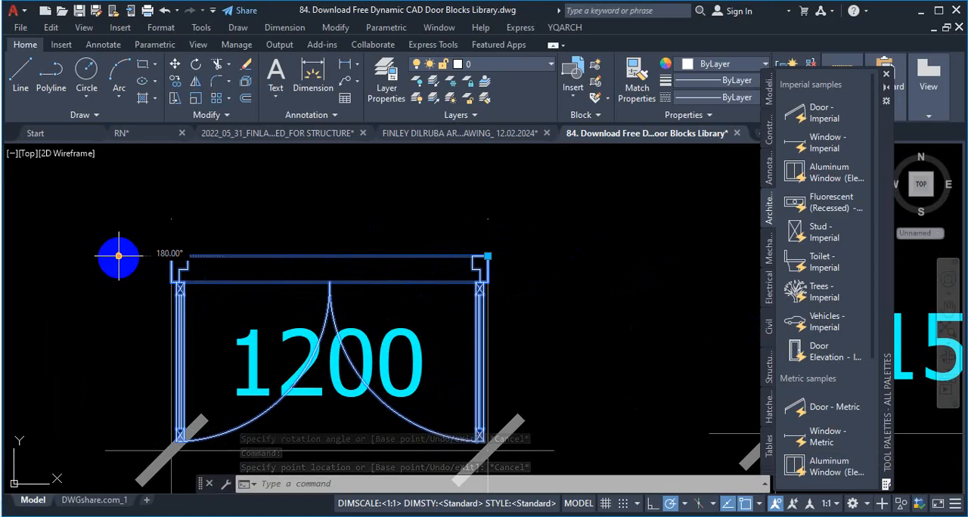
left_click(171, 255)
left_click(172, 255)
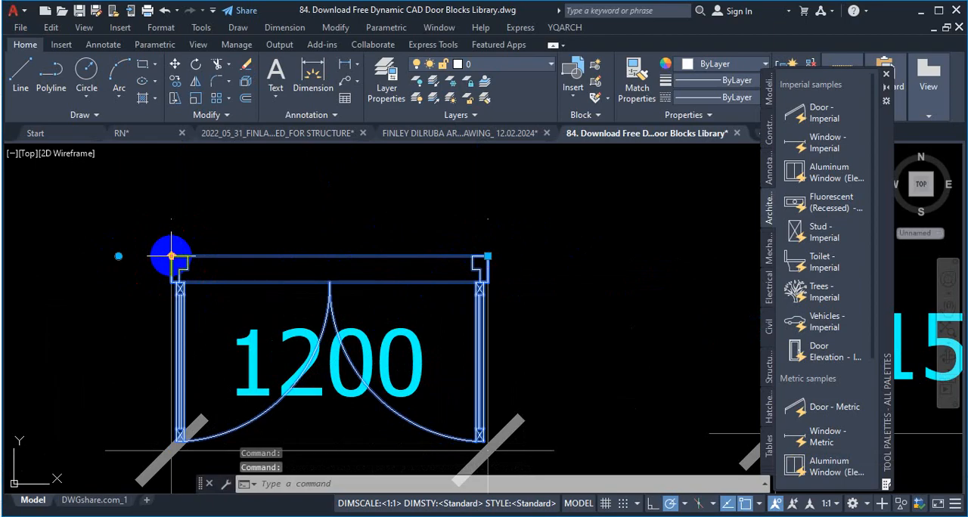
Step: Flip the first 1200 double door plan block so its leaves swing to the upper side of the opening
left_click(171, 256)
key("Escape")
scroll(165, 253, "down", 5)
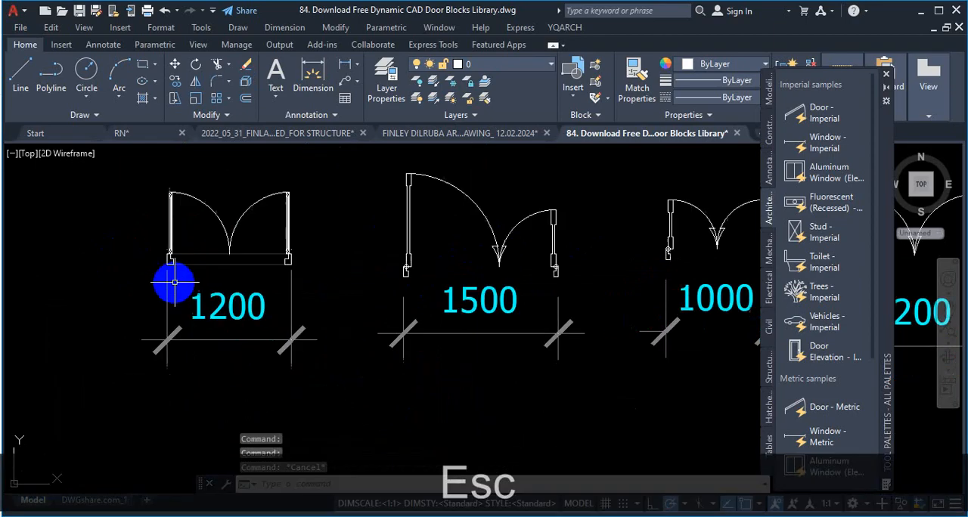
Step: Switch the first 1550 wide, 2300 high door elevation from its four-leaf design to a single-leaf (1C) visibility state
scroll(388, 348, "down", 3)
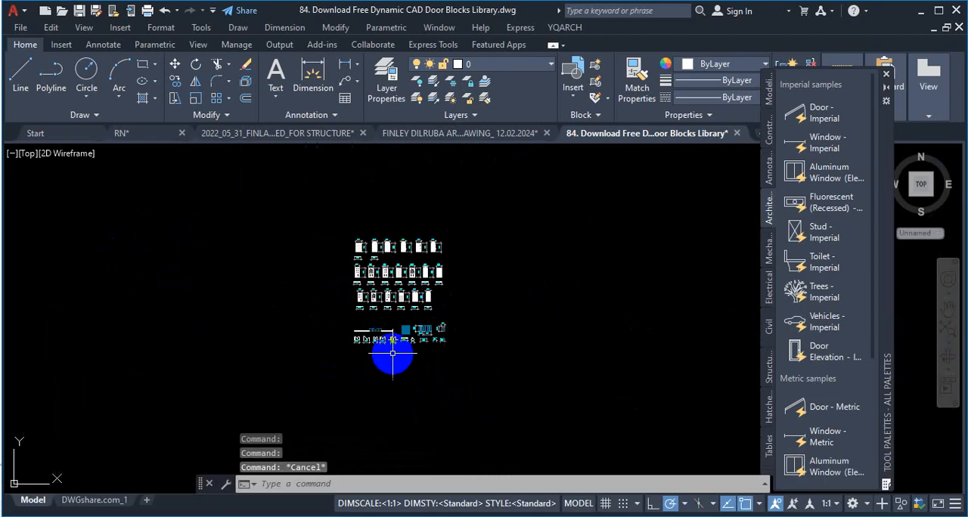
scroll(388, 259, "up", 6)
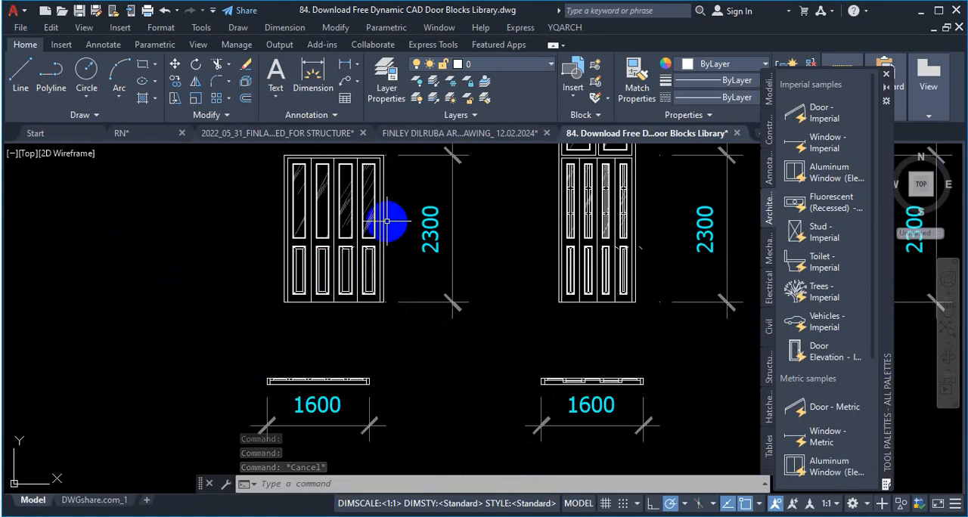
left_click(343, 222)
left_click(333, 225)
scroll(345, 310, "down", 2)
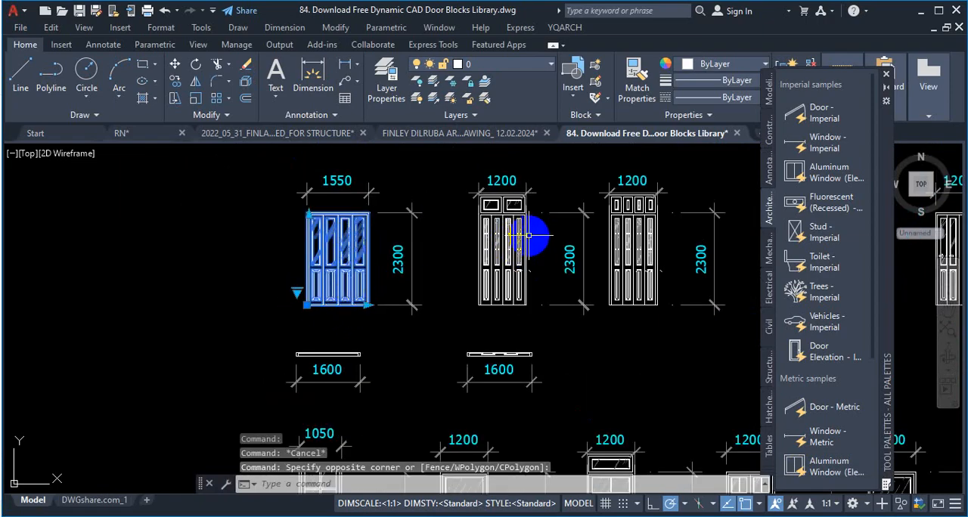
scroll(541, 243, "up", 4)
scroll(540, 243, "down", 3)
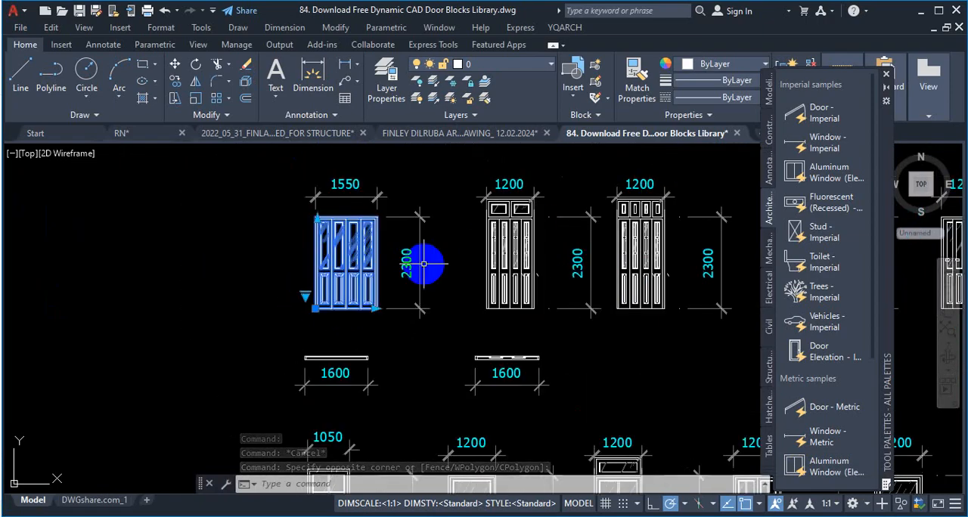
scroll(307, 310, "up", 2)
left_click(306, 304)
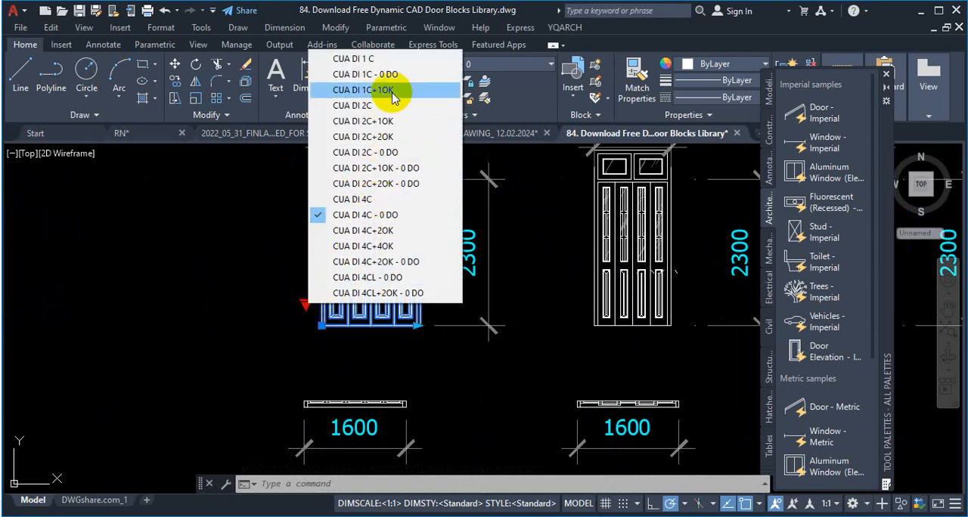
left_click(395, 67)
scroll(365, 242, "up", 3)
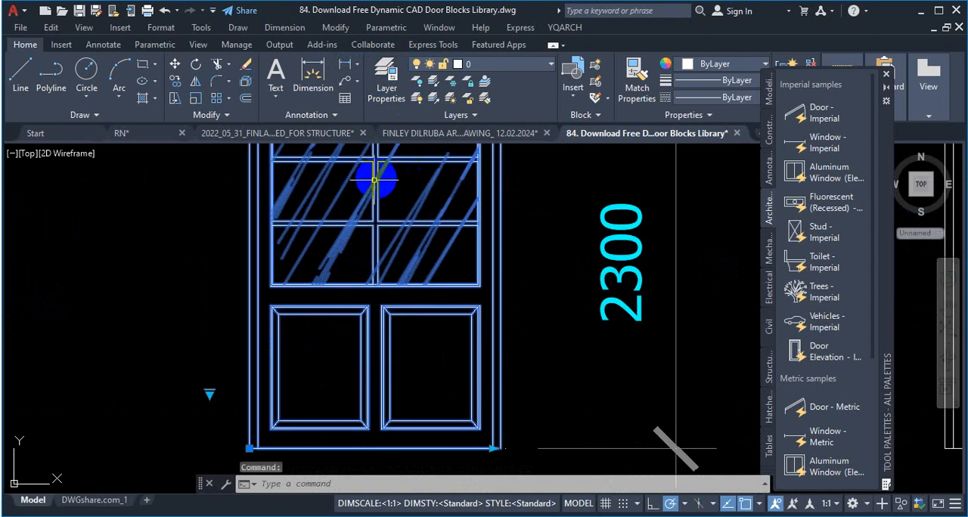
left_click(214, 392)
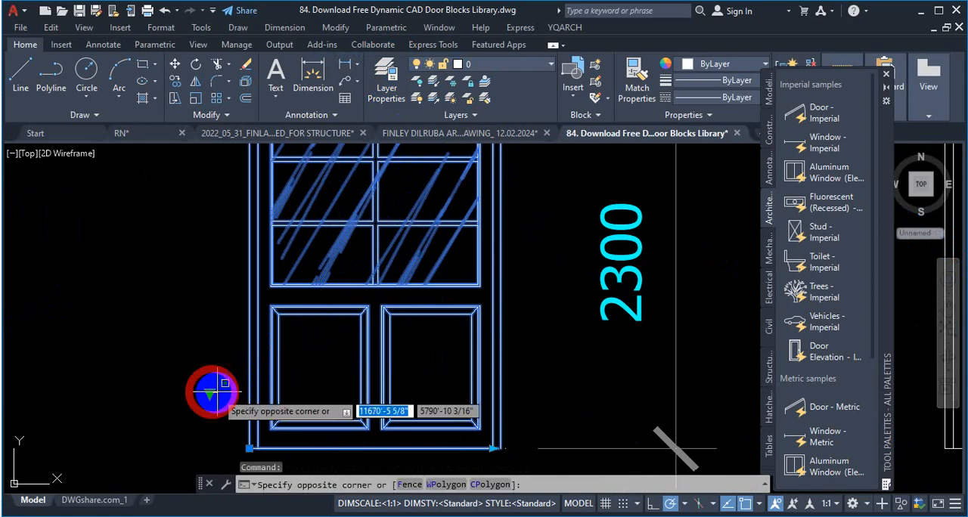
scroll(276, 335, "down", 5)
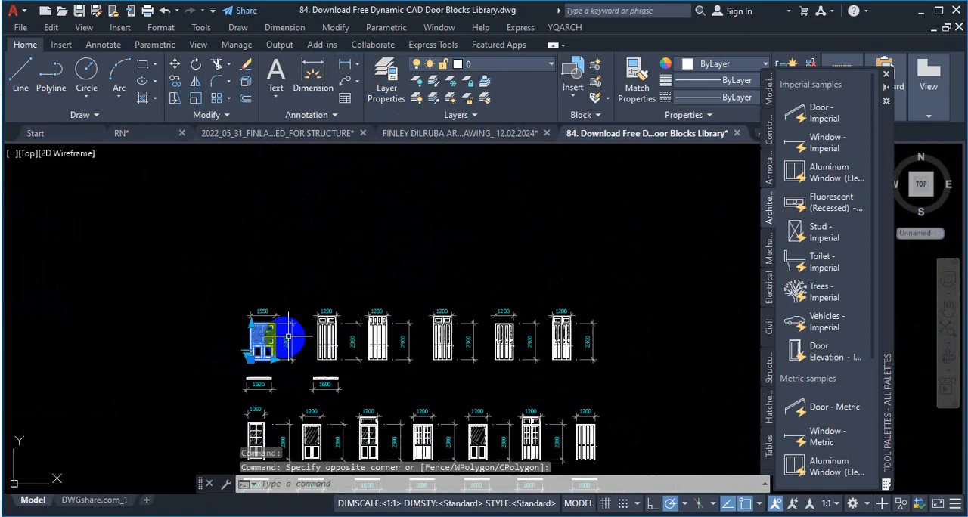
key("Escape")
Step: Select the 750 single door plan block to inspect its dynamic grips
scroll(479, 401, "down", 3)
scroll(478, 401, "up", 3)
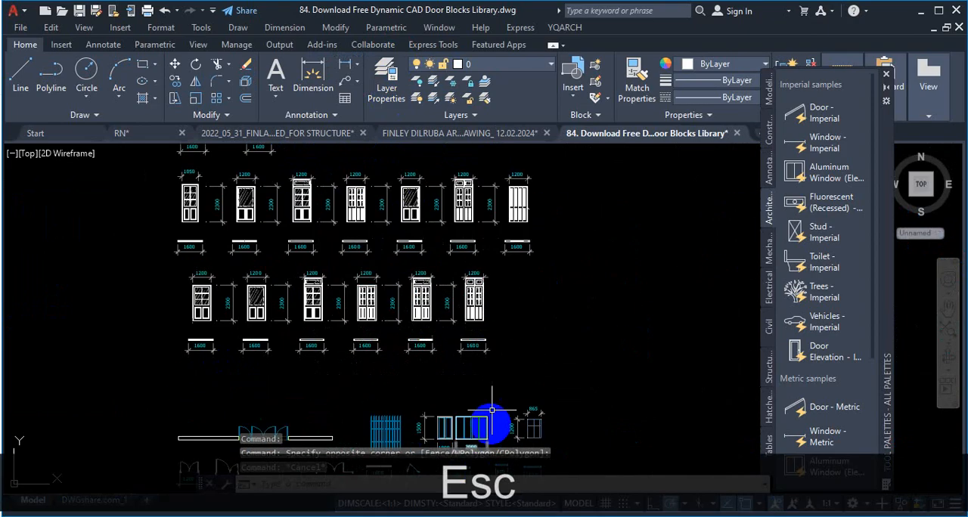
scroll(501, 404, "down", 3)
scroll(519, 367, "up", 8)
scroll(380, 406, "up", 4)
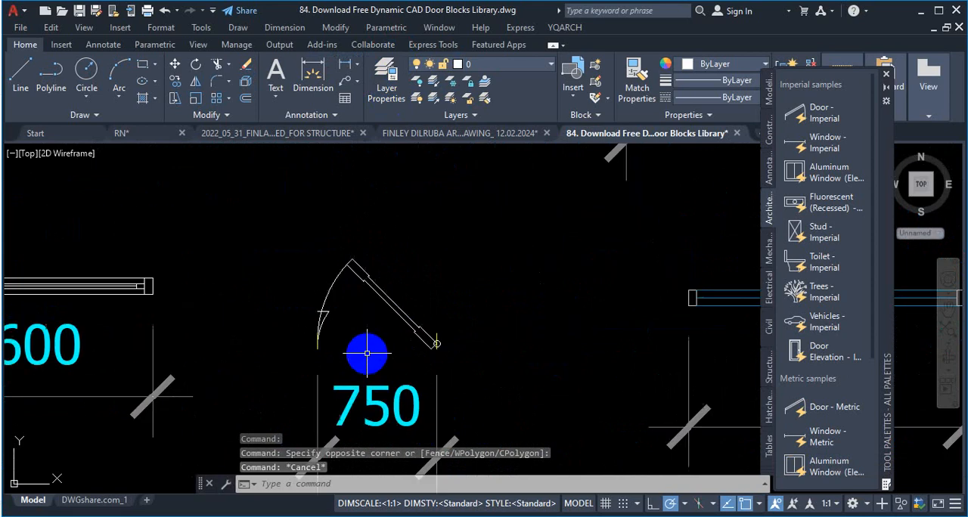
left_click(402, 333)
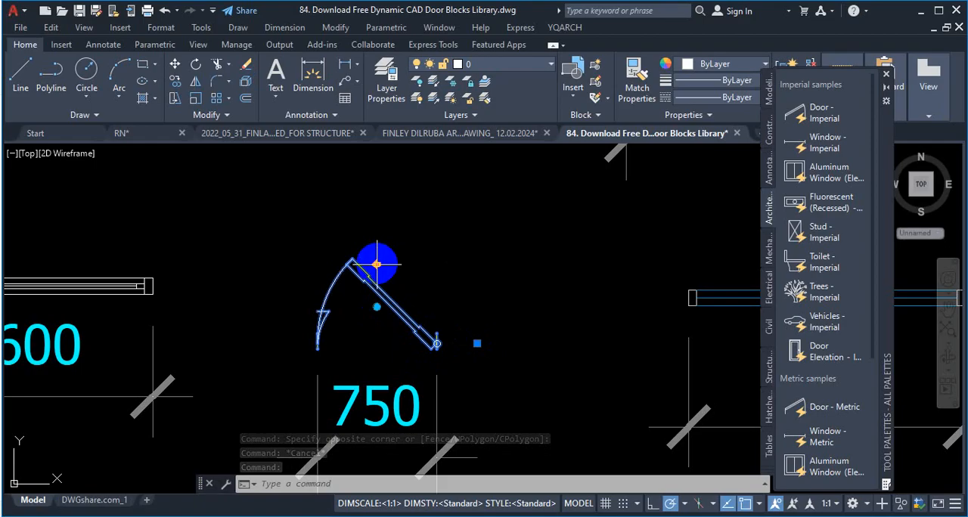
scroll(387, 381, "down", 5)
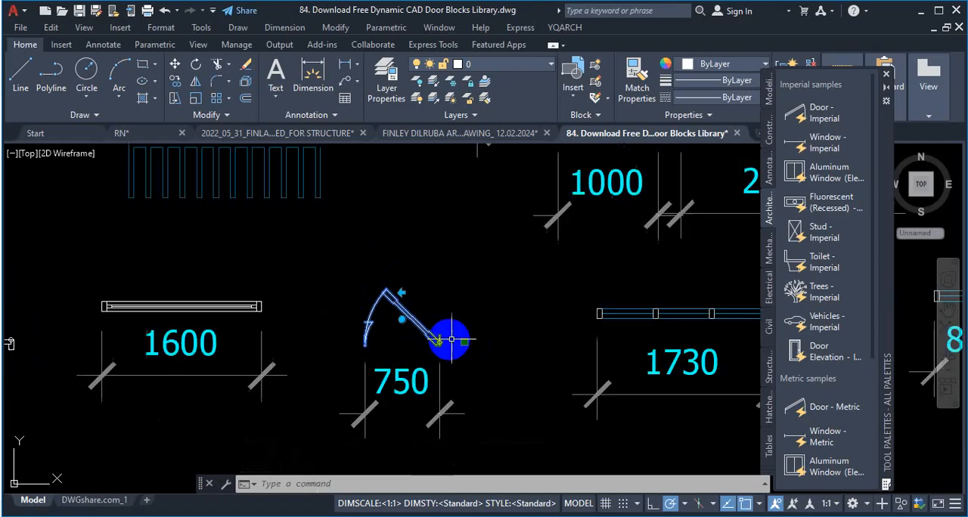
Step: Examine the row of plan blocks beside the 750 door, including the 1730, 800, 1120 and 1600 window blocks
scroll(392, 369, "down", 3)
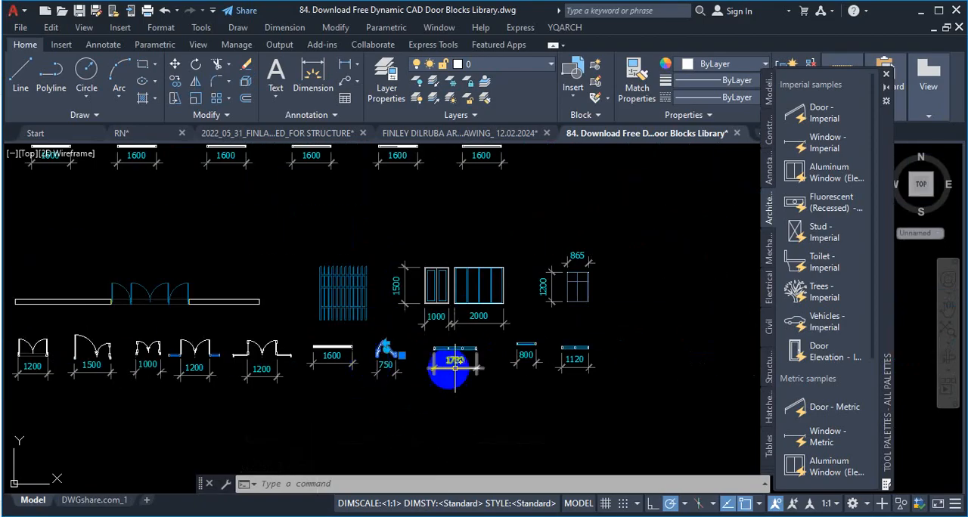
scroll(387, 356, "up", 4)
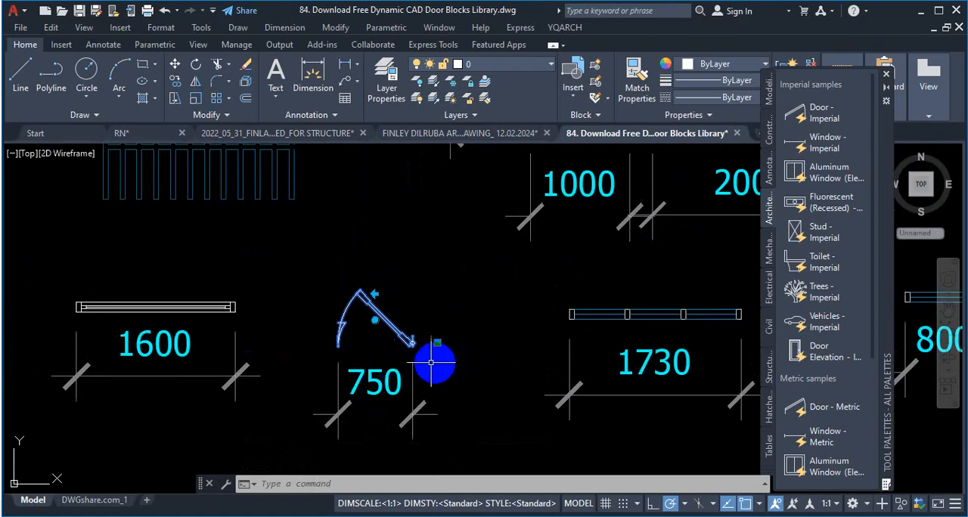
scroll(432, 352, "down", 4)
scroll(685, 356, "up", 4)
scroll(626, 326, "up", 3)
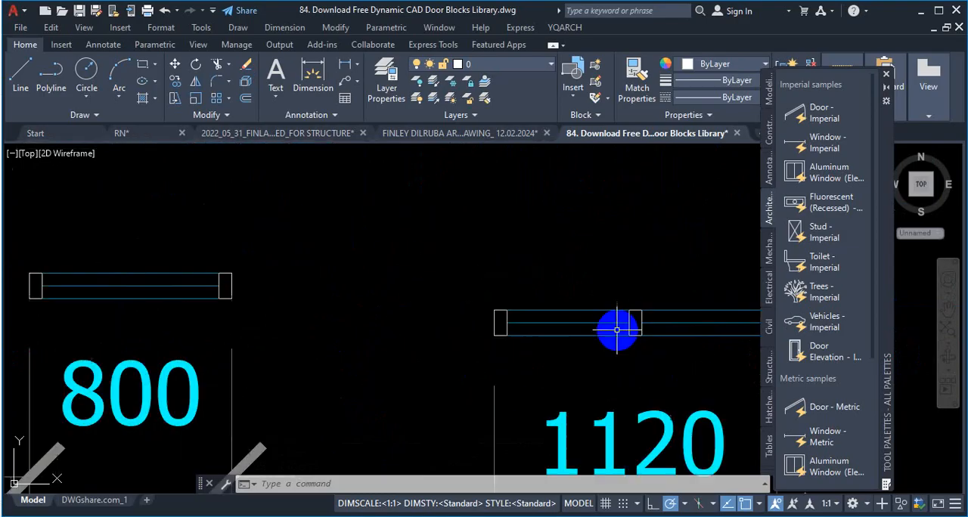
scroll(615, 328, "down", 7)
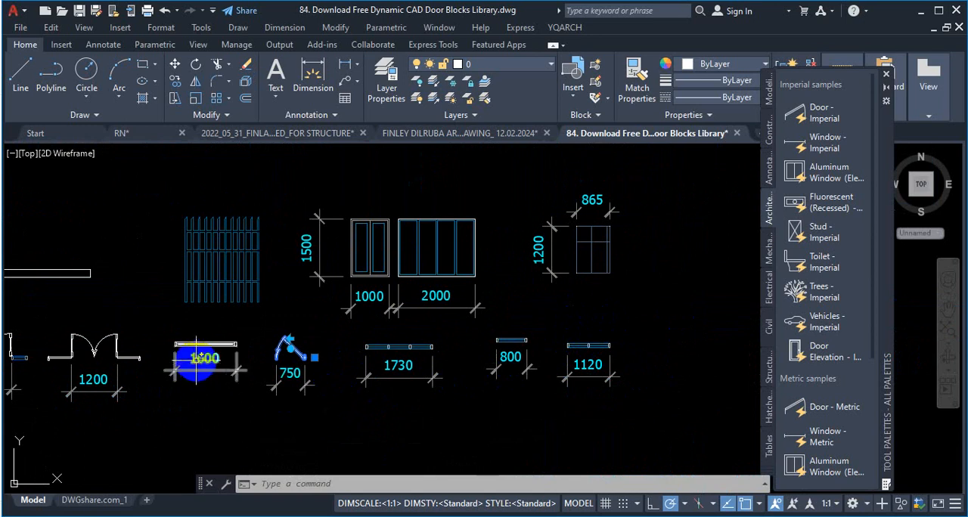
scroll(213, 346, "up", 4)
scroll(282, 340, "up", 1)
scroll(378, 309, "down", 3)
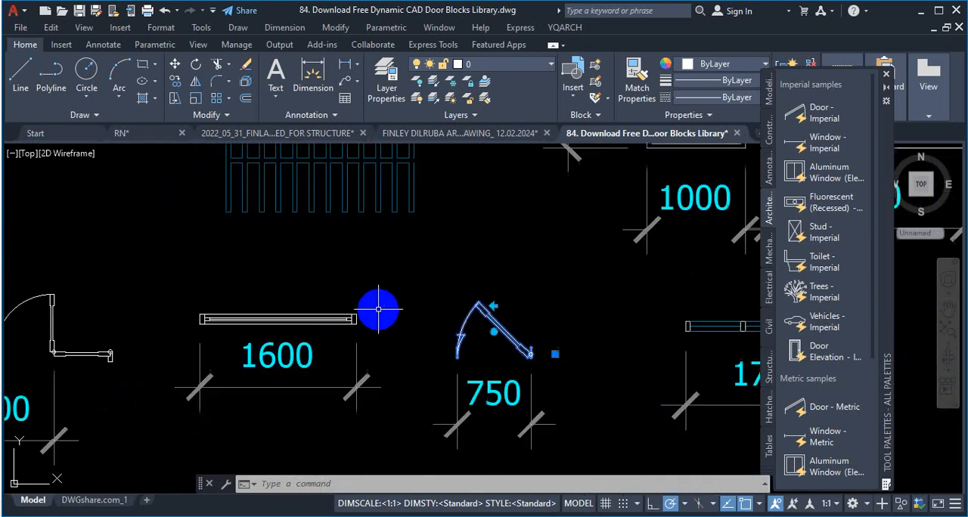
Step: Try to change the overall width of the 1600 window plan block with its dynamic width grip
scroll(292, 327, "up", 4)
left_click(324, 319)
scroll(426, 325, "down", 2)
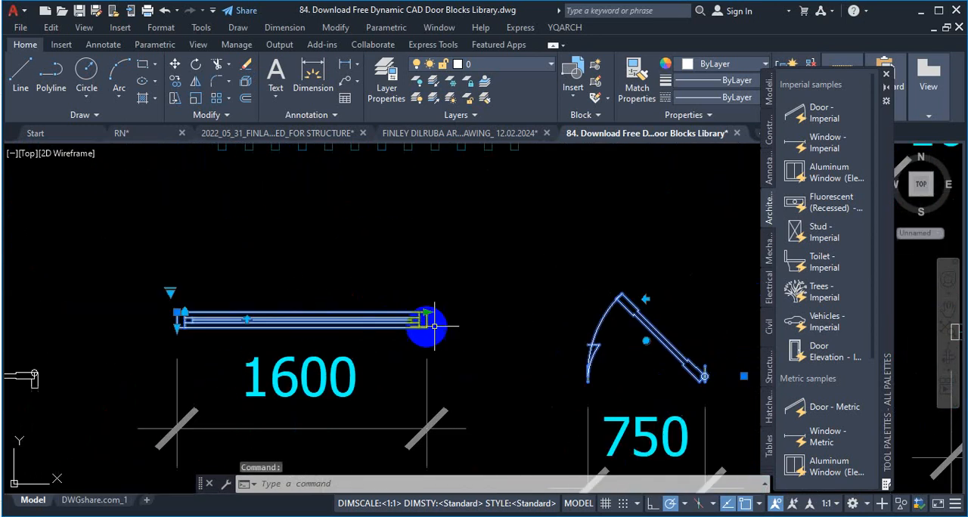
scroll(425, 319, "up", 2)
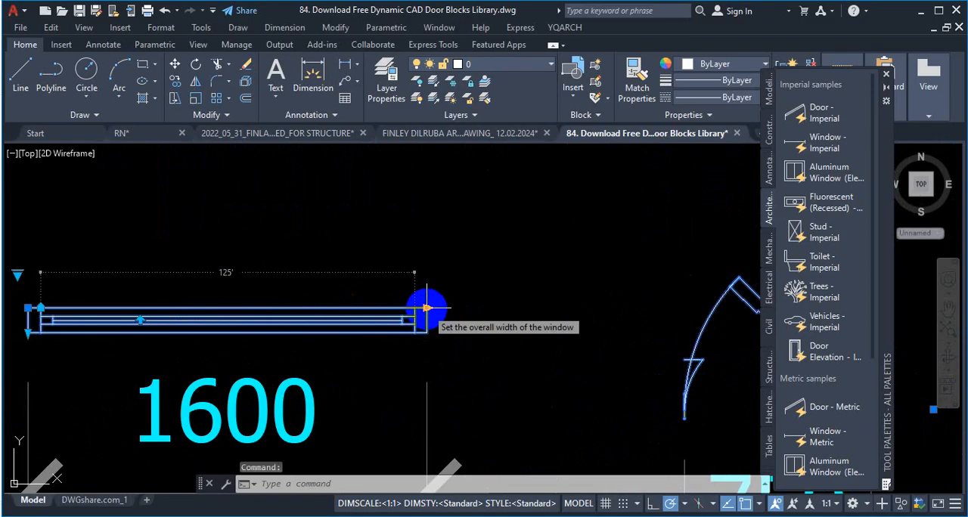
left_click(427, 307)
scroll(370, 307, "down", 3)
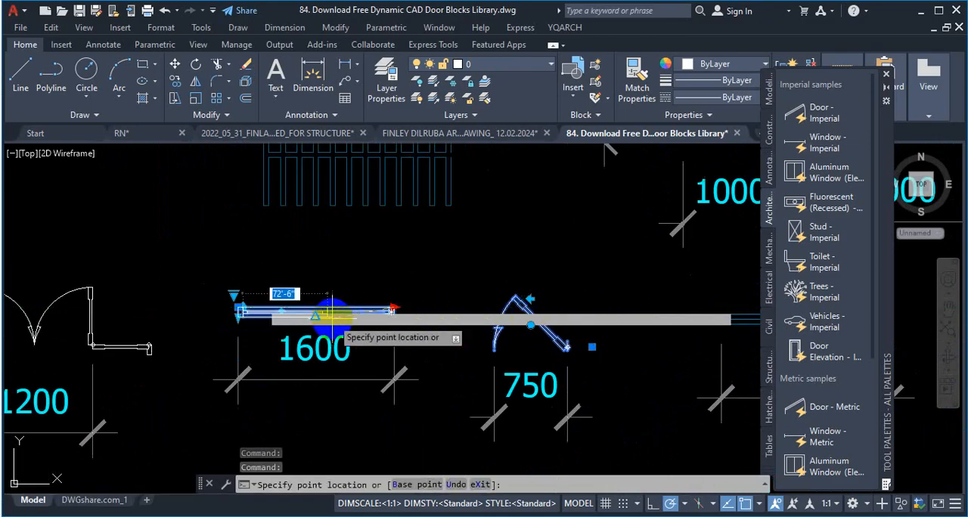
scroll(329, 311, "up", 5)
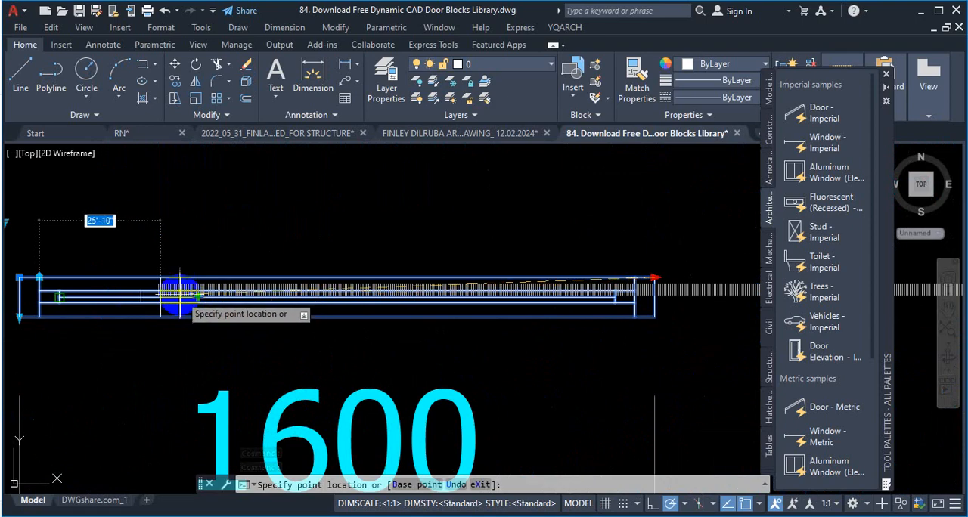
scroll(172, 288, "up", 4)
scroll(172, 284, "down", 4)
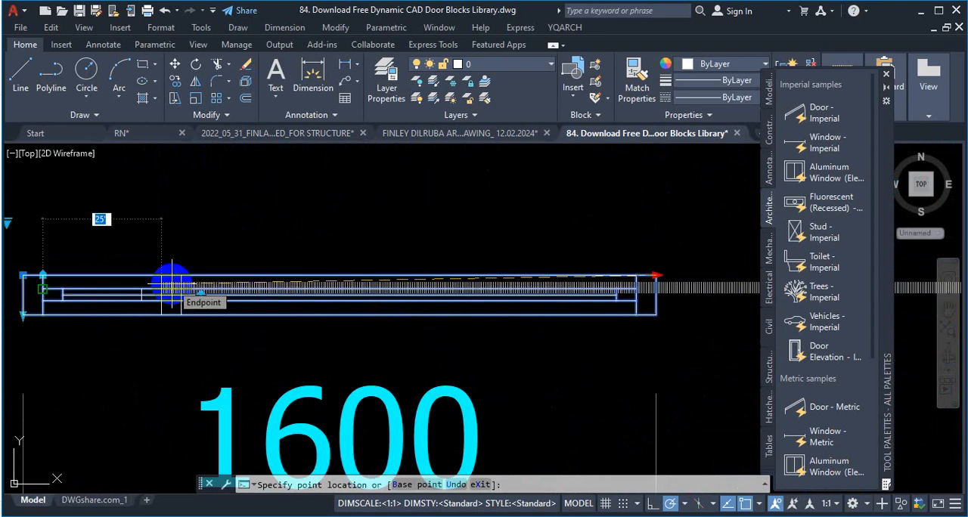
scroll(163, 286, "up", 3)
scroll(158, 287, "down", 3)
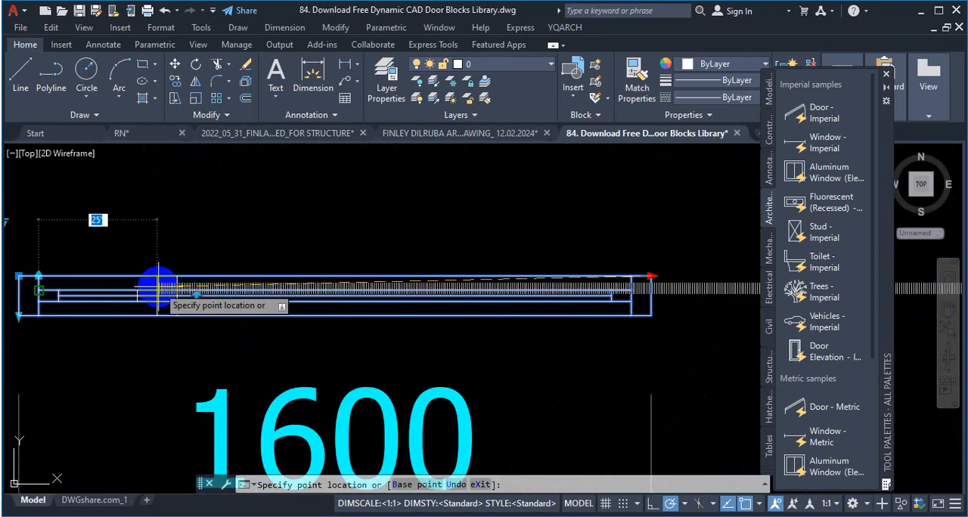
scroll(157, 287, "up", 2)
scroll(157, 286, "down", 2)
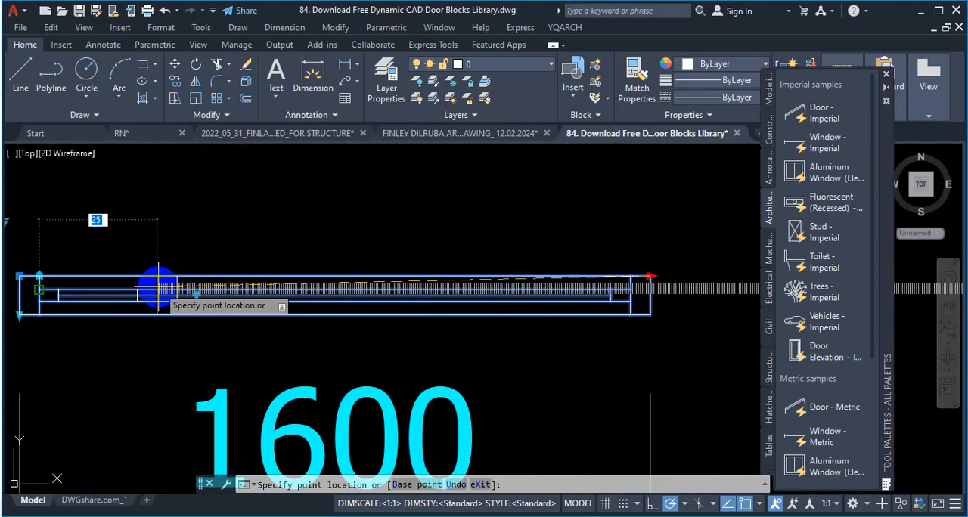
scroll(157, 287, "down", 2)
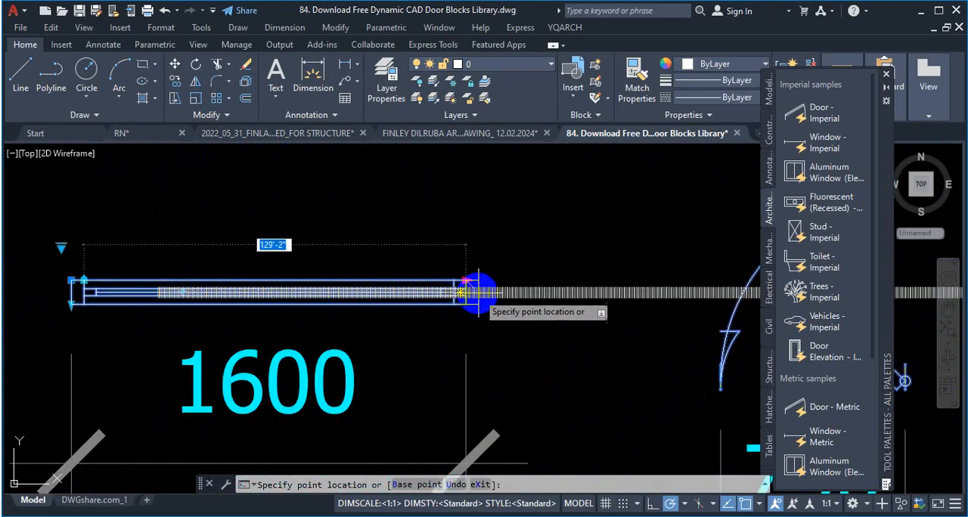
scroll(461, 286, "up", 2)
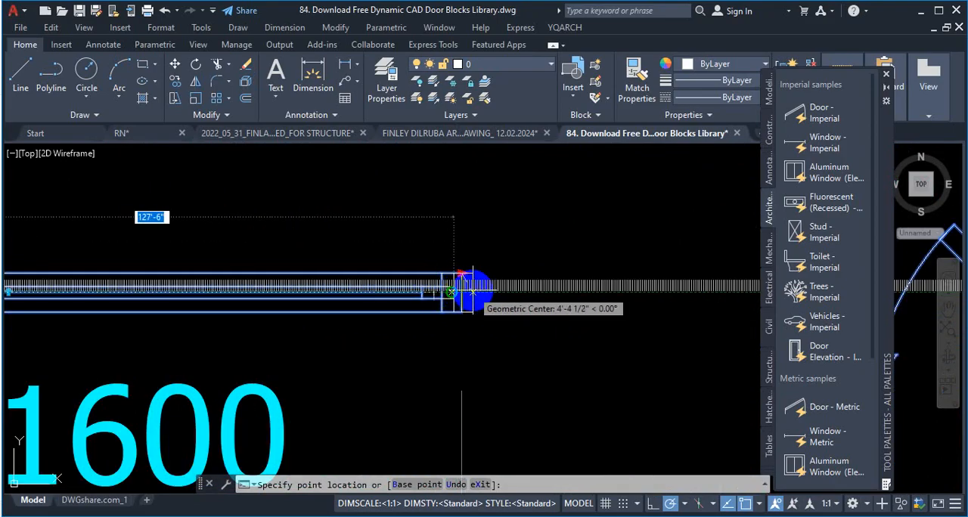
key("Escape")
scroll(492, 254, "down", 2)
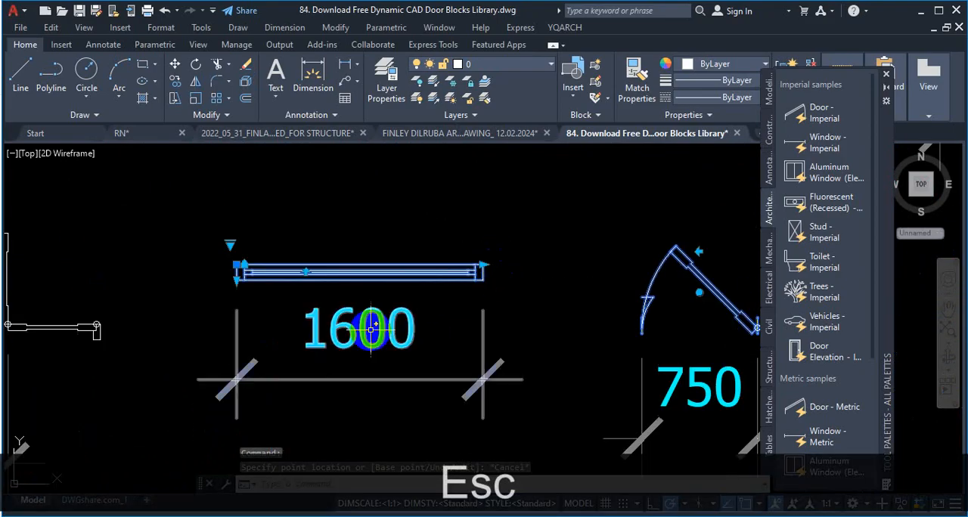
scroll(371, 328, "up", 1)
key("Escape")
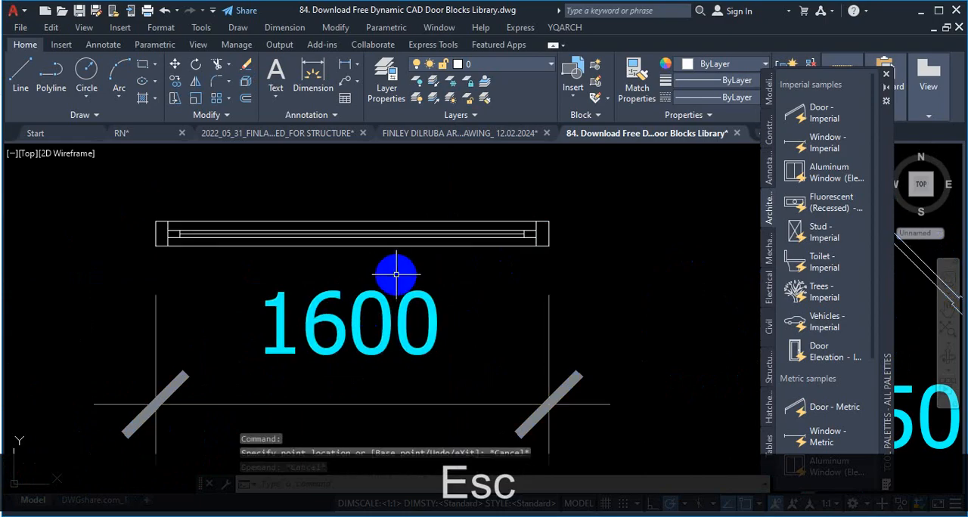
Step: Dimension the overall width of the 1600 window plan block between its upper corners, and inspect the dimension text
left_click(313, 75)
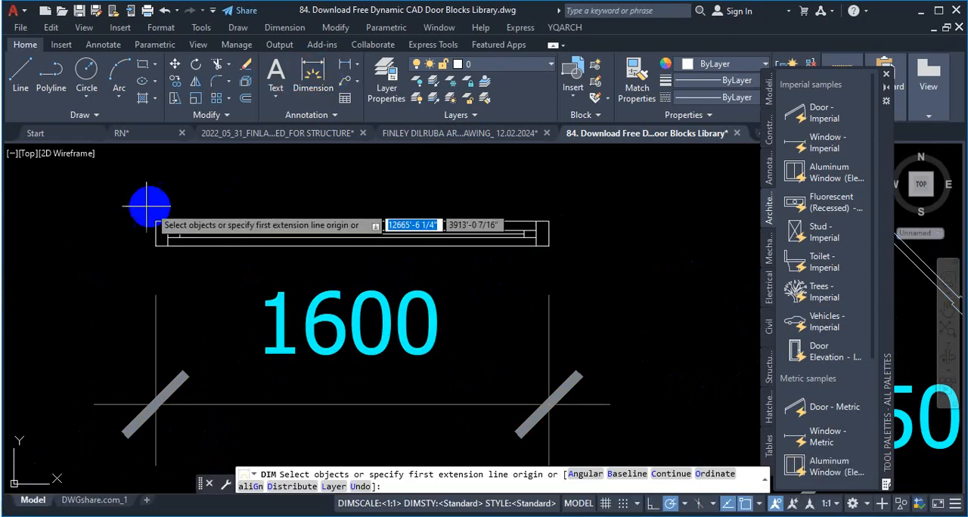
left_click(155, 219)
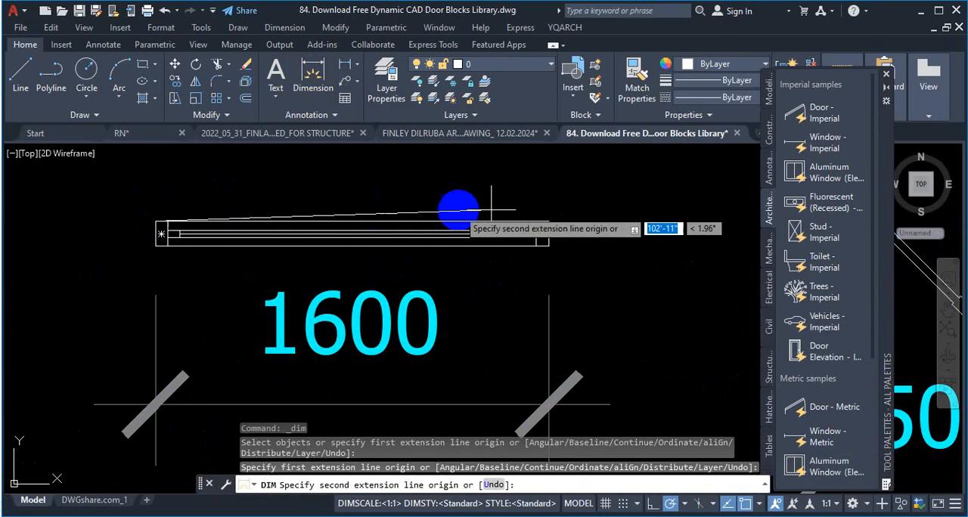
left_click(548, 222)
left_click(469, 192)
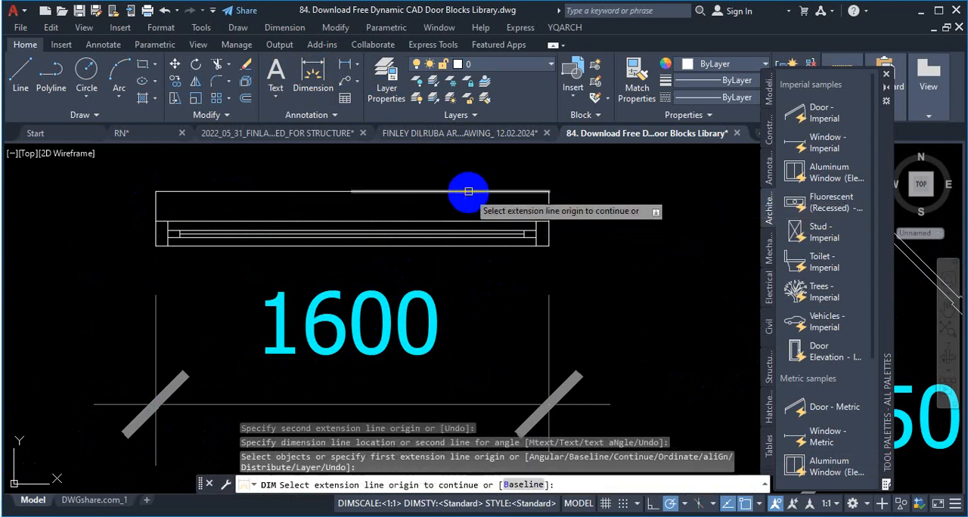
key("Escape")
scroll(351, 207, "up", 5)
scroll(350, 206, "up", 12)
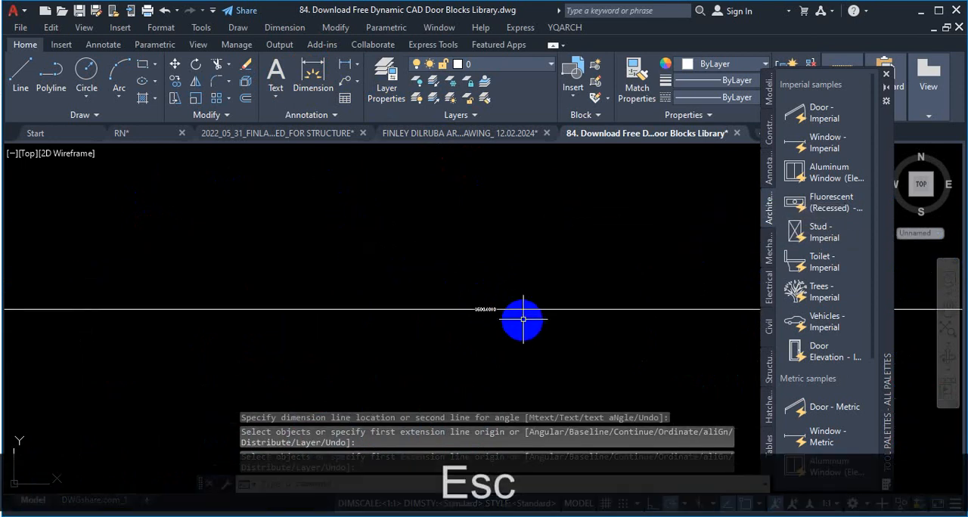
scroll(424, 312, "up", 3)
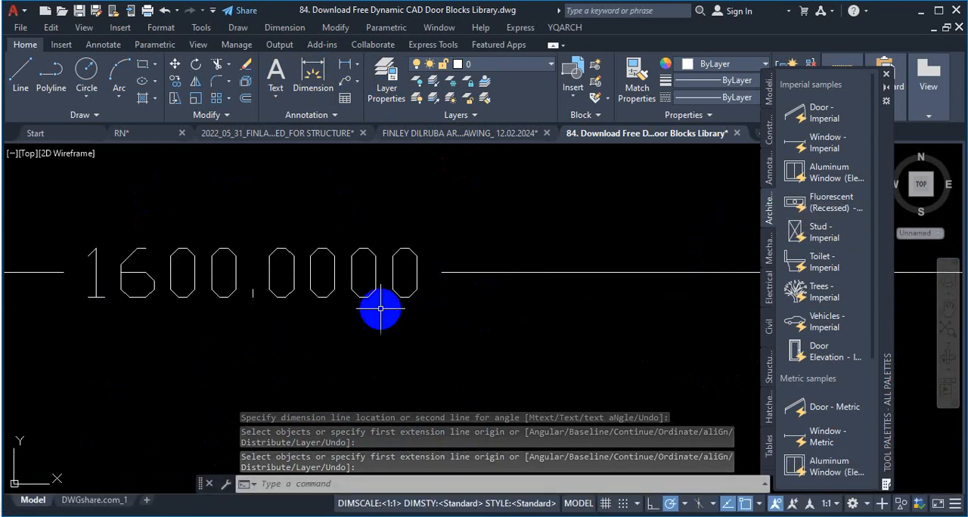
scroll(306, 225, "down", 10)
scroll(371, 232, "up", 6)
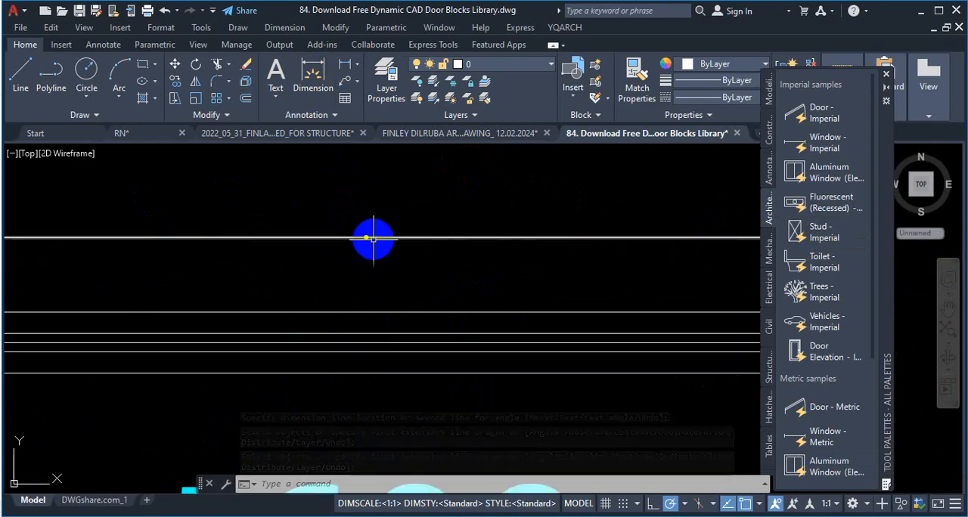
scroll(484, 256, "up", 4)
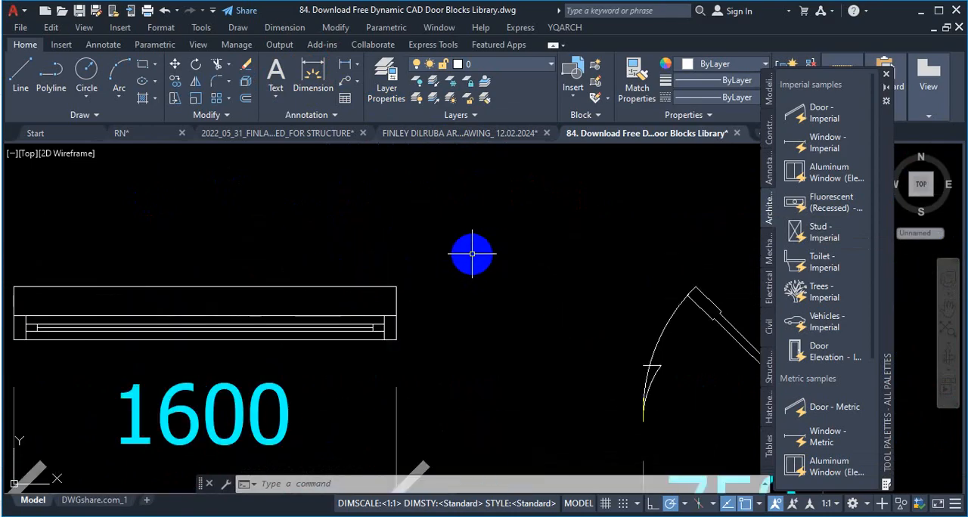
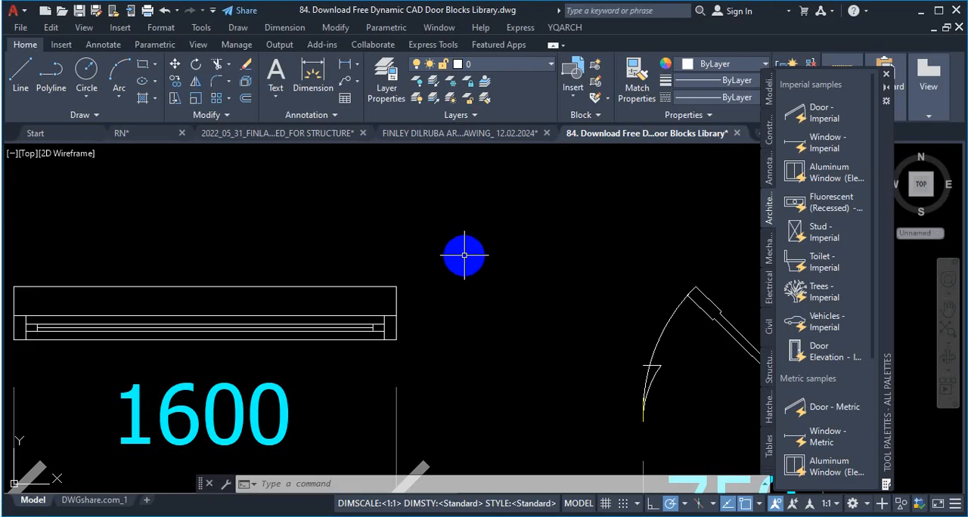
Step: Examine the plan blocks around the 1600 window and the overall layout of the door and window library
scroll(272, 242, "down", 5)
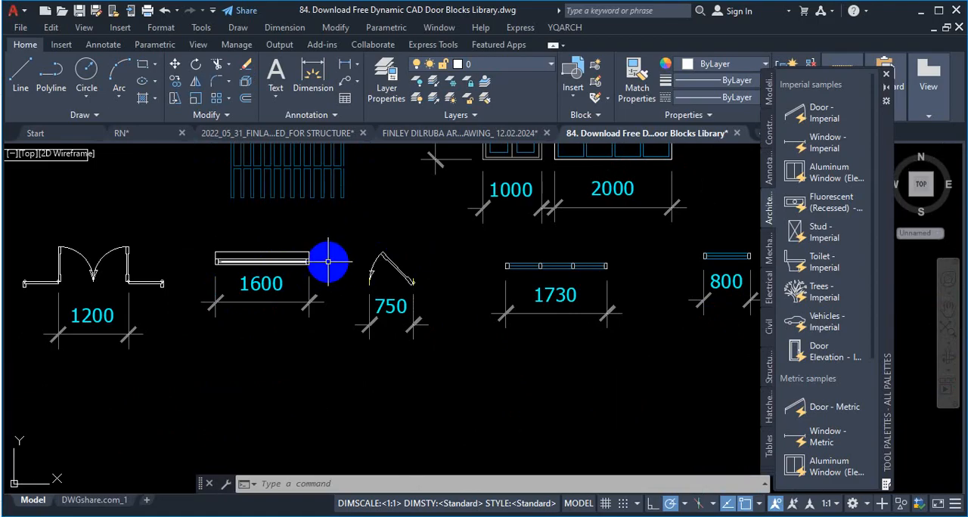
left_click(300, 293)
key("Escape")
scroll(260, 270, "up", 10)
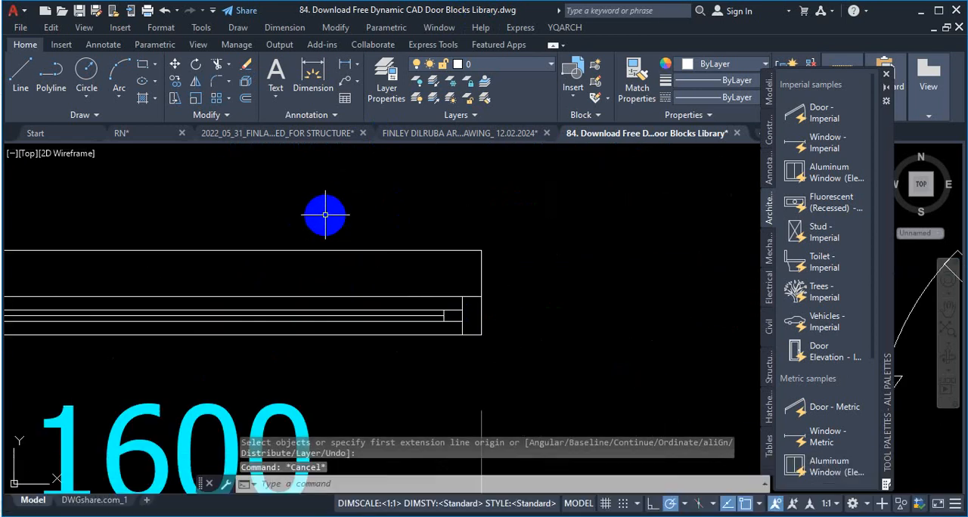
scroll(324, 220, "down", 10)
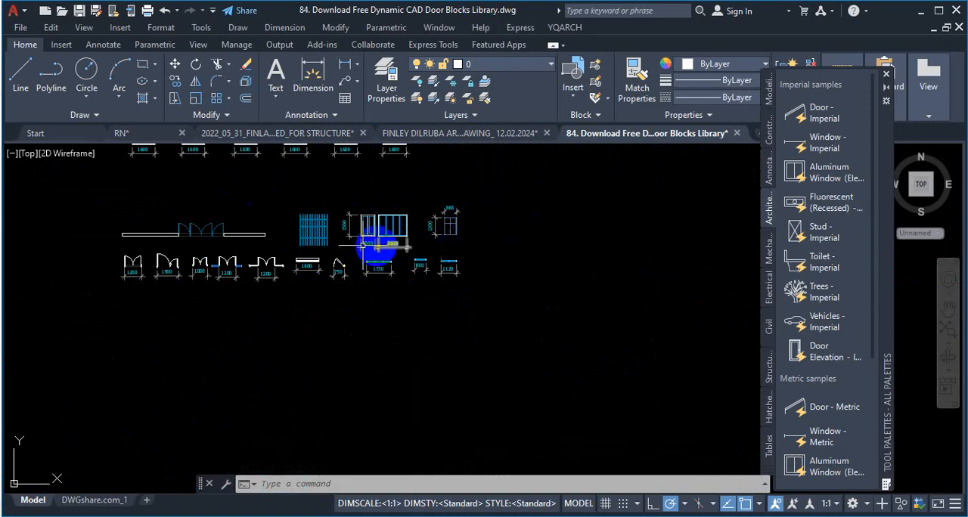
scroll(386, 248, "down", 5)
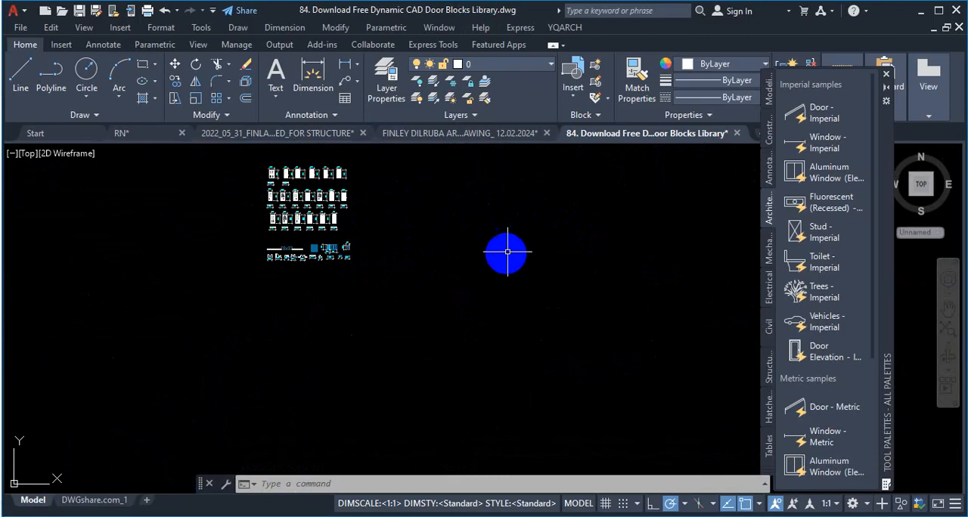
scroll(295, 282, "up", 6)
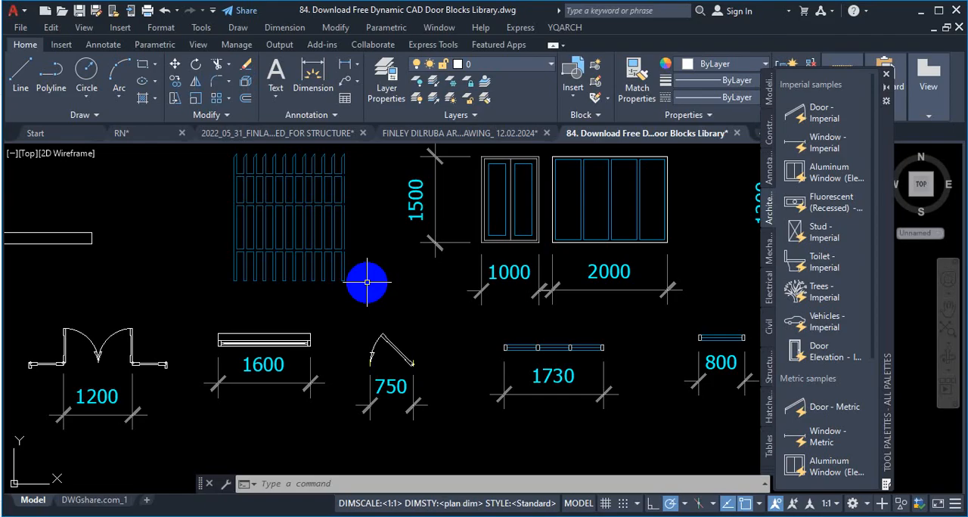
scroll(366, 282, "down", 4)
scroll(370, 325, "up", 4)
key("Escape")
key("Escape")
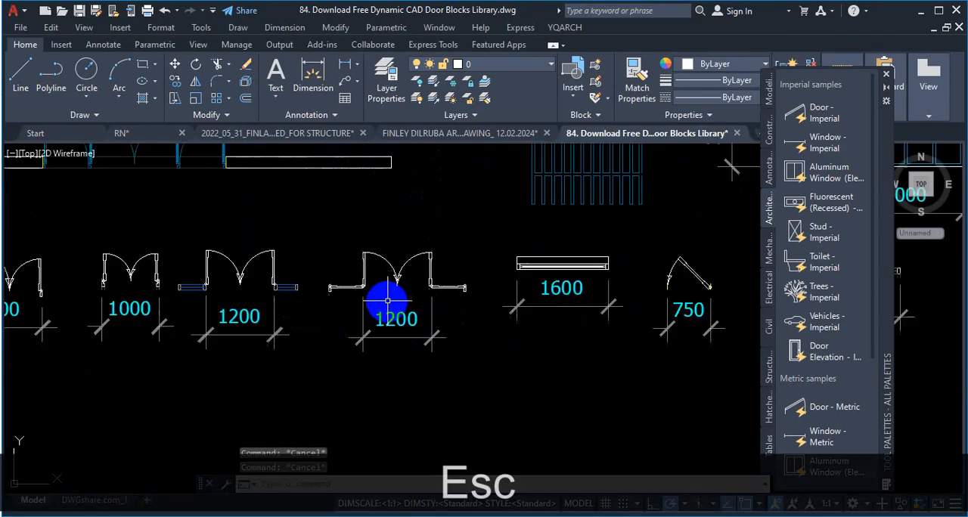
scroll(387, 300, "up", 2)
scroll(361, 301, "down", 6)
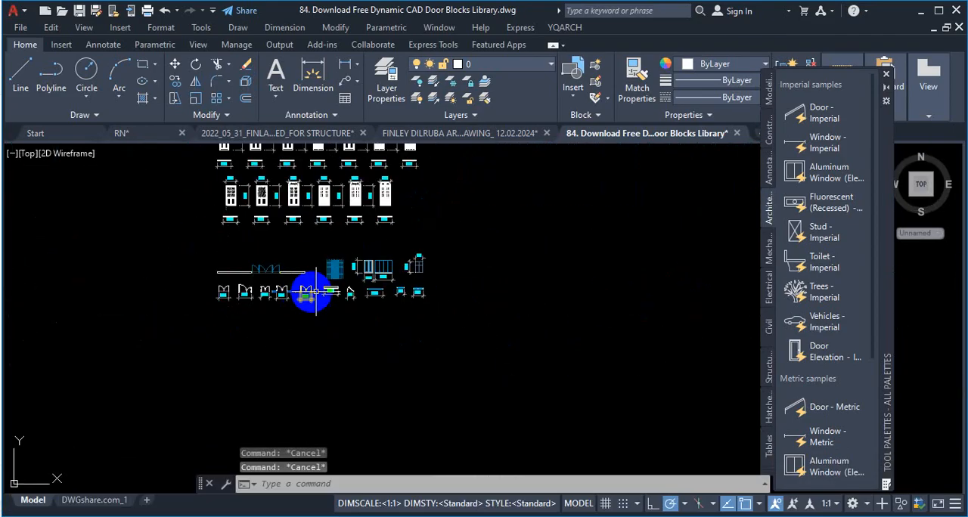
scroll(400, 298, "down", 3)
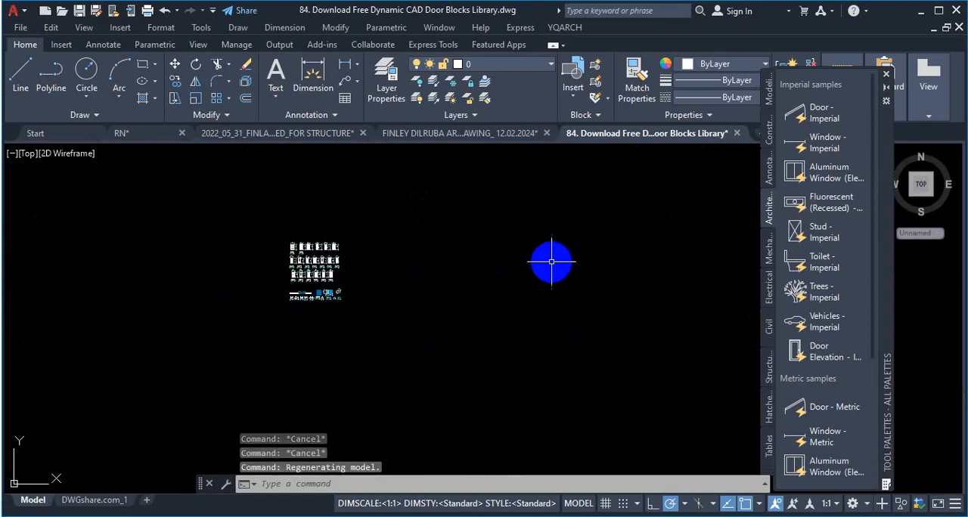
scroll(549, 266, "up", 2)
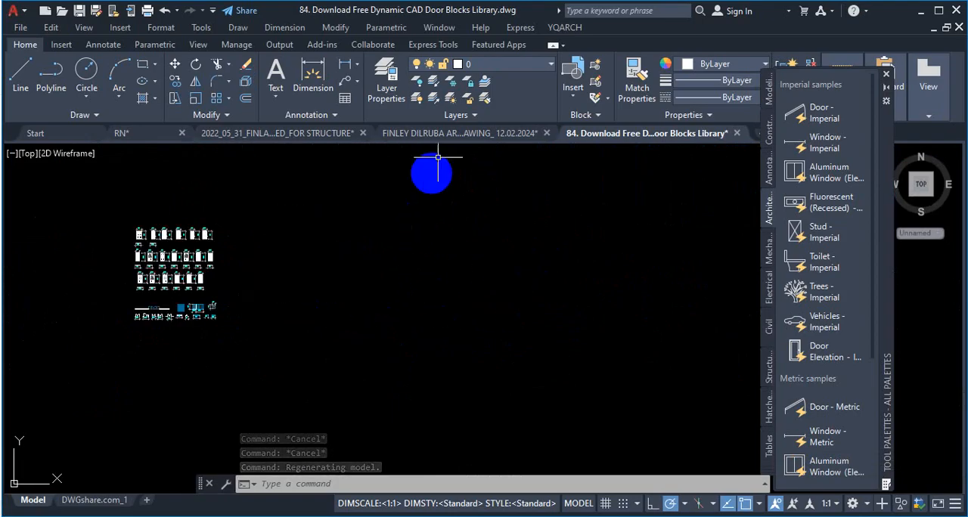
Step: Draw a horizontal test line 1000 units long with Ortho on, in the empty area beside the block library
left_click(21, 73)
left_click(349, 231)
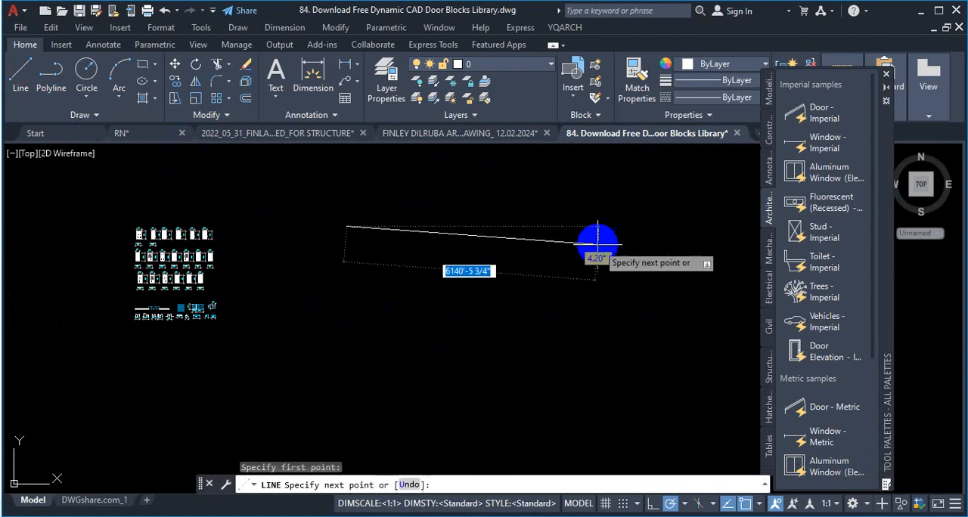
left_click(651, 503)
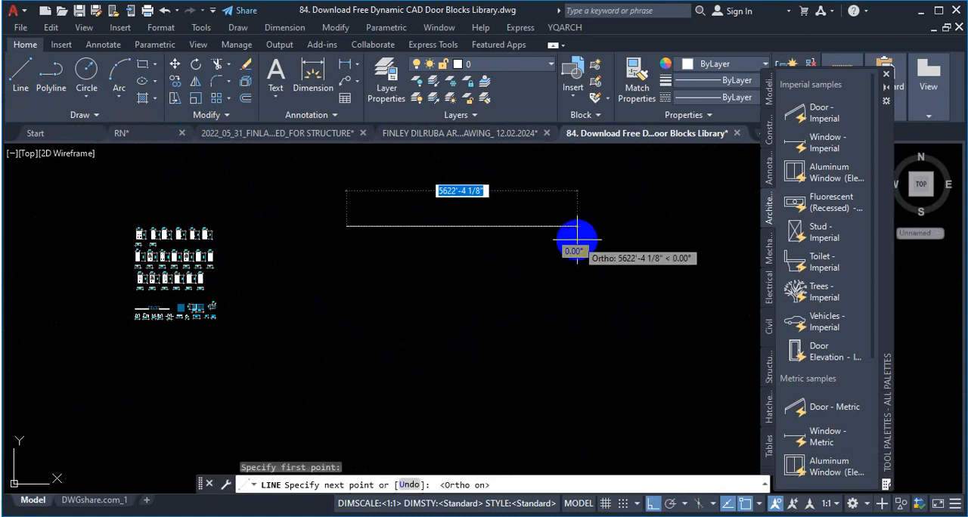
type("1")
type("000")
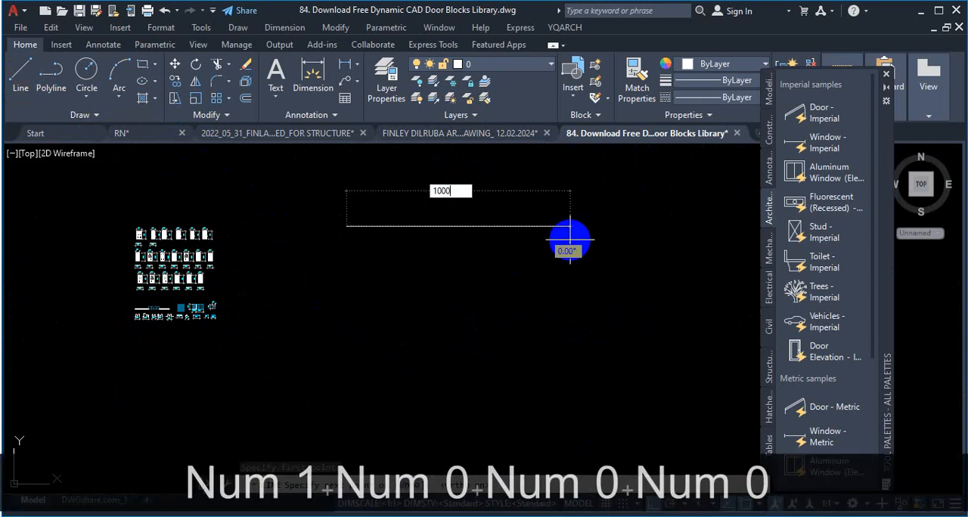
key("Return")
key("Escape")
scroll(326, 211, "up", 2)
scroll(408, 261, "up", 5)
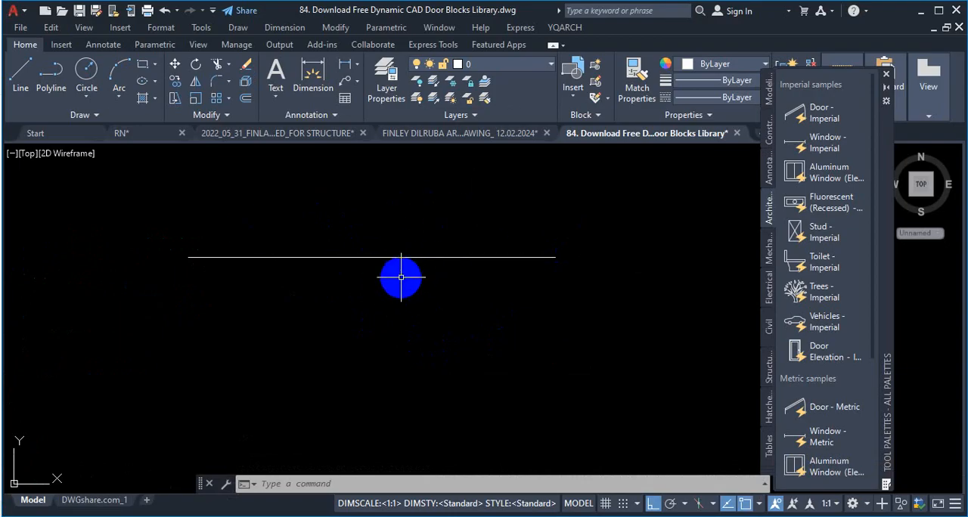
scroll(407, 305, "down", 5)
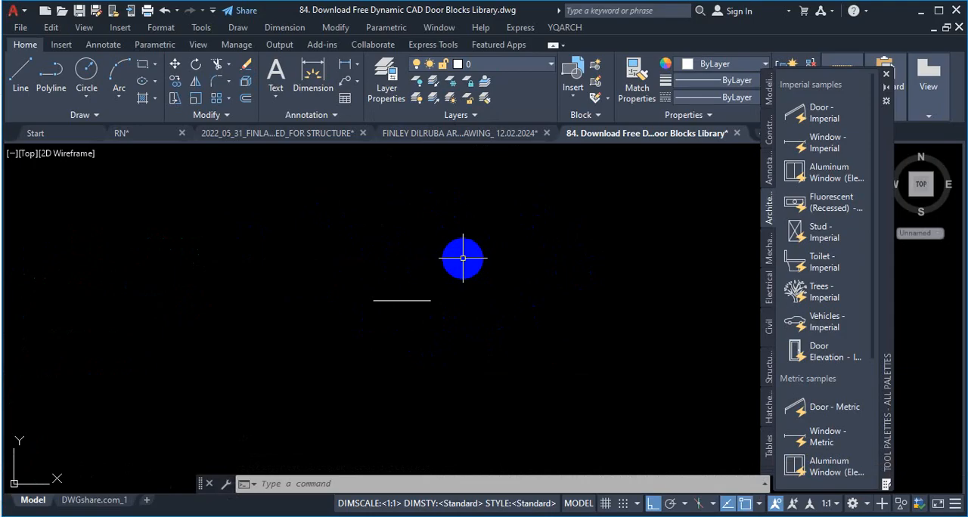
Step: Set the drawing's insertion scale to Millimeters in the drawing units settings
type("un")
key("Return")
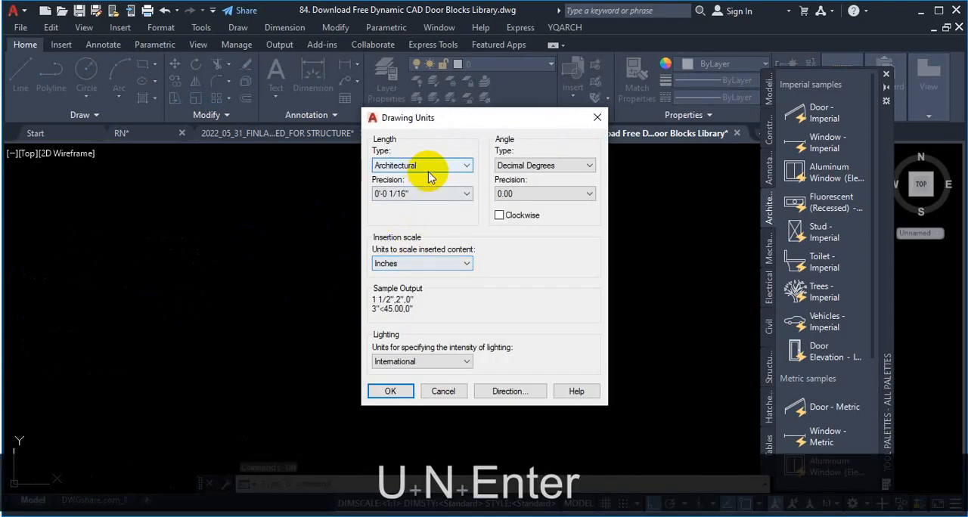
key("ctrl+1")
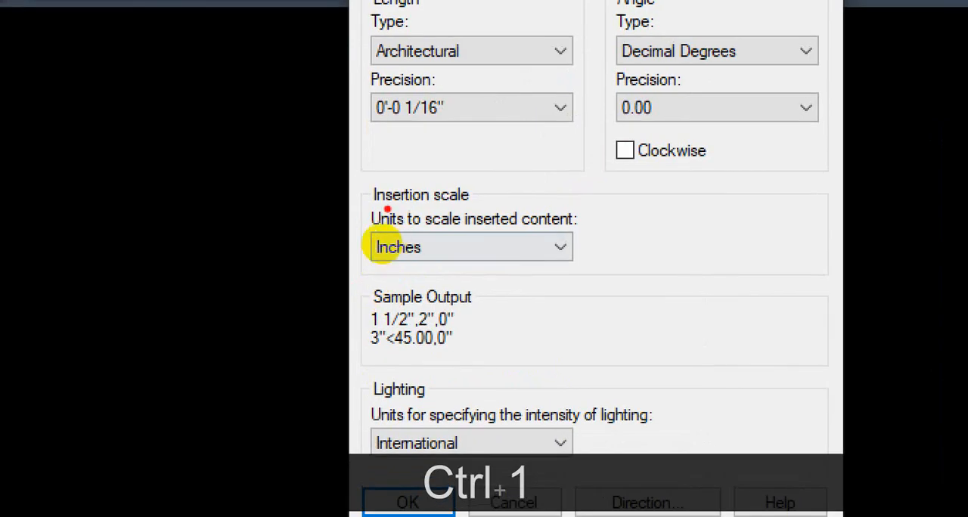
left_click_drag(379, 205, 476, 202)
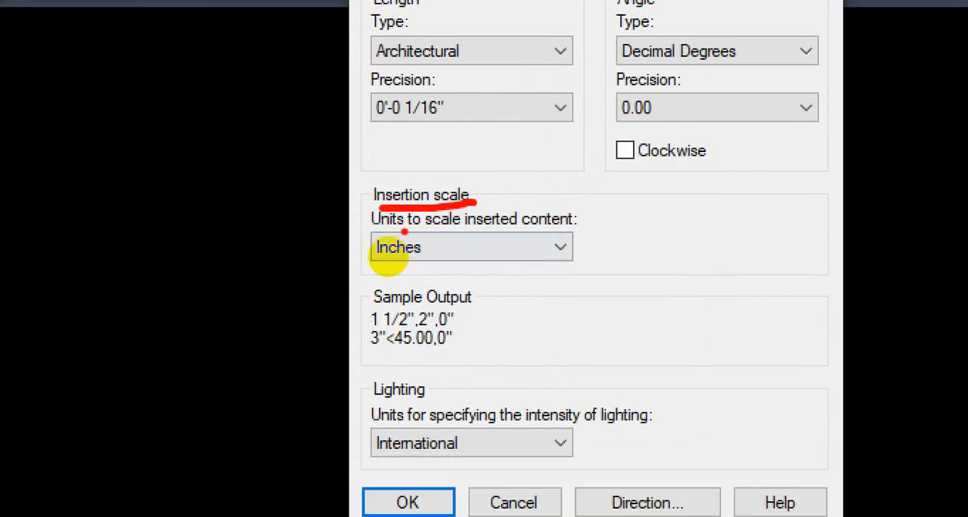
mouse_move(404, 232)
left_mouse_down()
mouse_move(559, 296)
mouse_move(378, 237)
mouse_move(372, 244)
left_mouse_up()
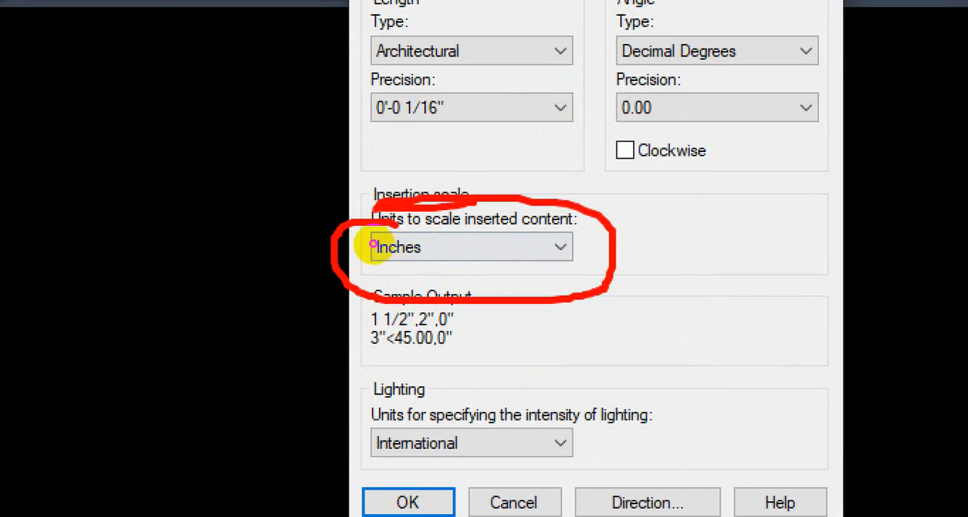
key("ctrl+1")
key("Escape")
left_click(417, 248)
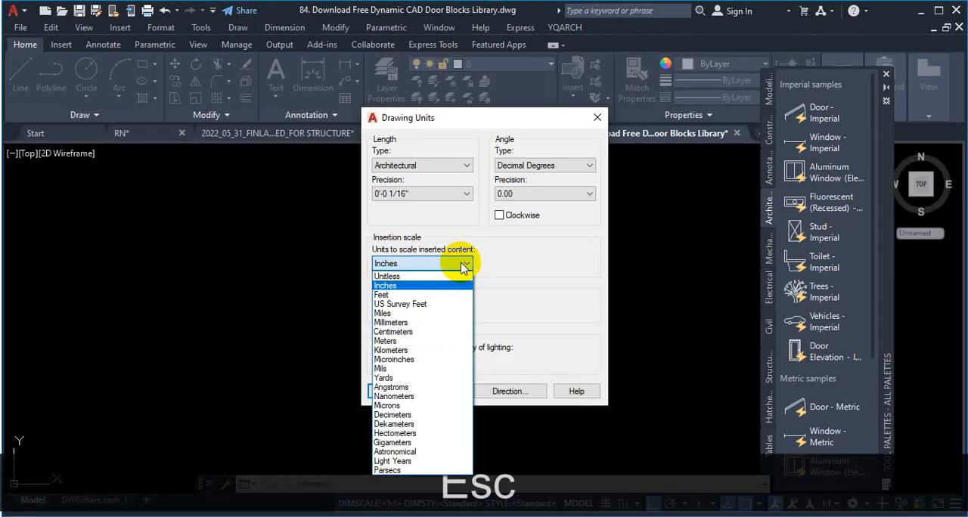
left_click(416, 325)
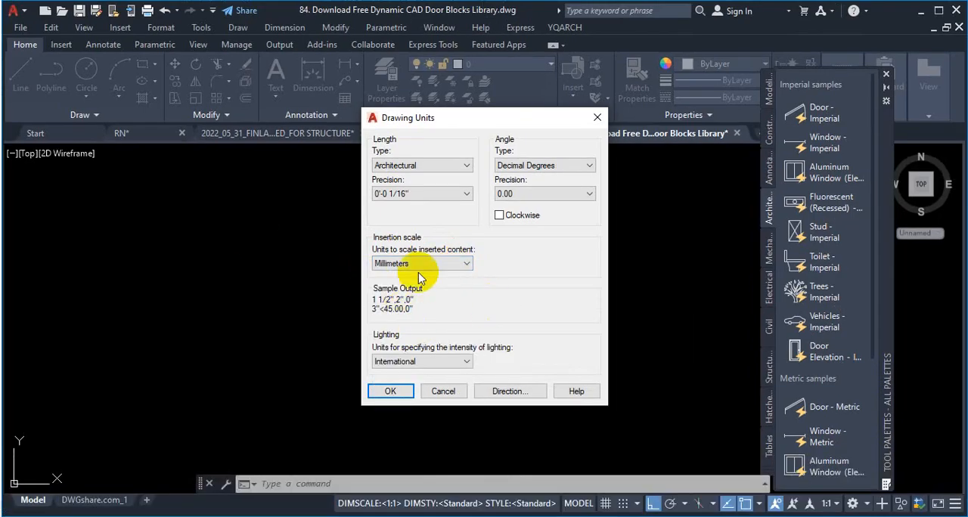
left_click(389, 391)
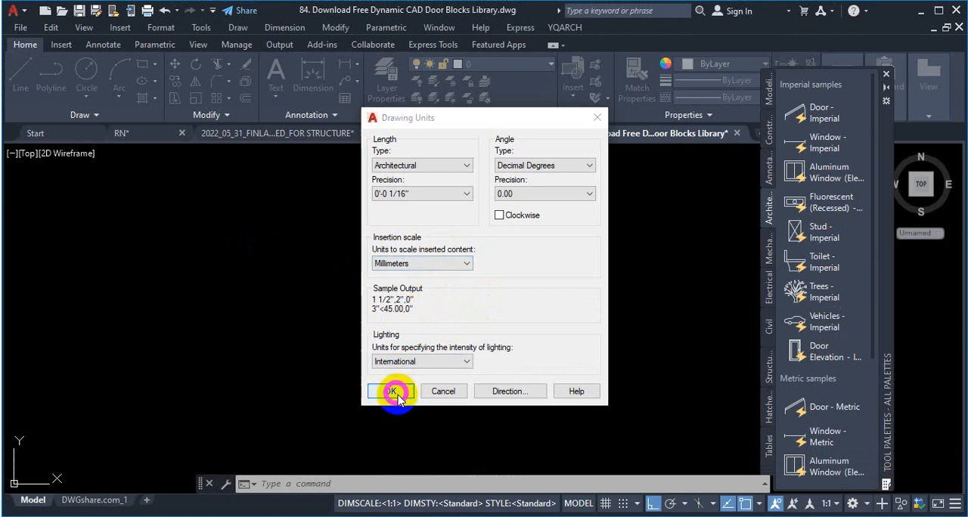
left_click(532, 302)
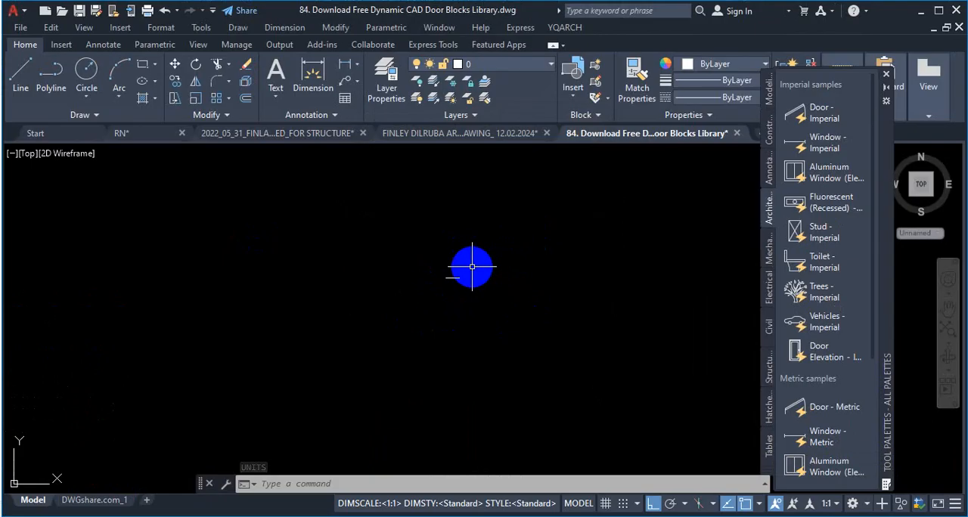
Step: Compare the size of the test line with the door and window block library
scroll(408, 290, "down", 3)
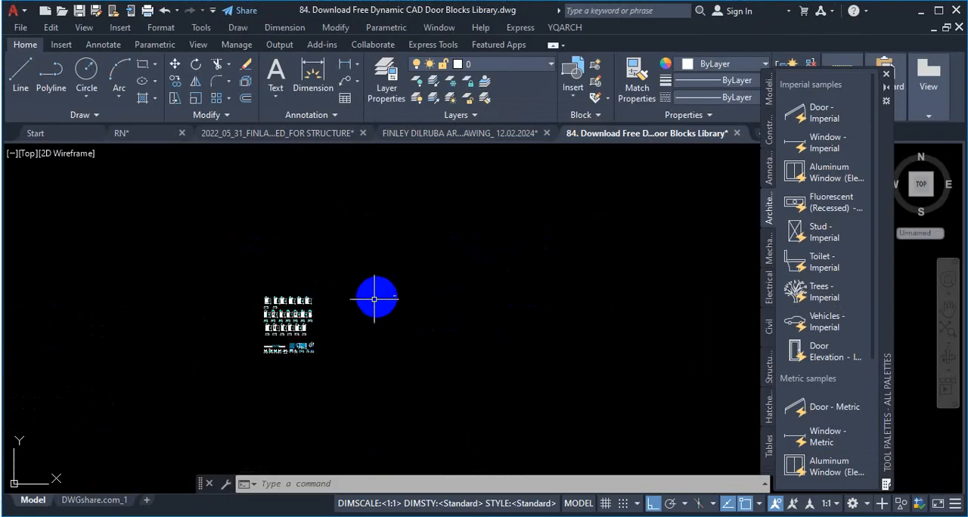
scroll(242, 358, "up", 5)
scroll(378, 287, "up", 1)
scroll(336, 297, "down", 2)
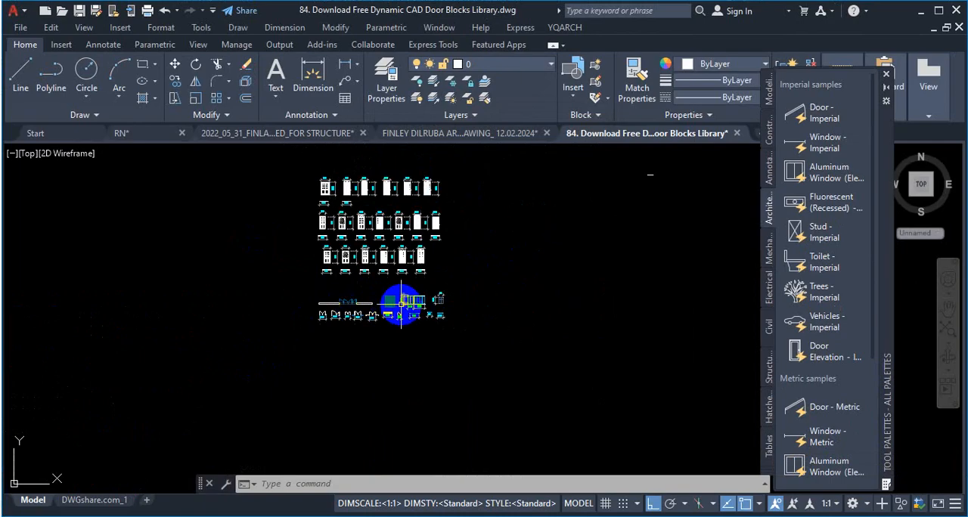
scroll(411, 304, "up", 3)
scroll(412, 319, "down", 2)
scroll(533, 275, "up", 2)
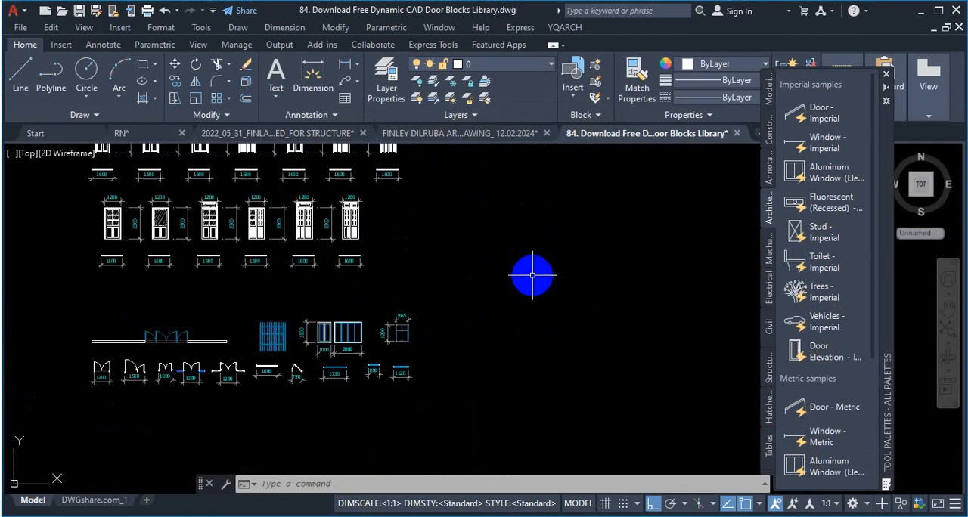
Step: Run the -DWGUNITS command and set the unit for length to option 3, Millimeters
type("-")
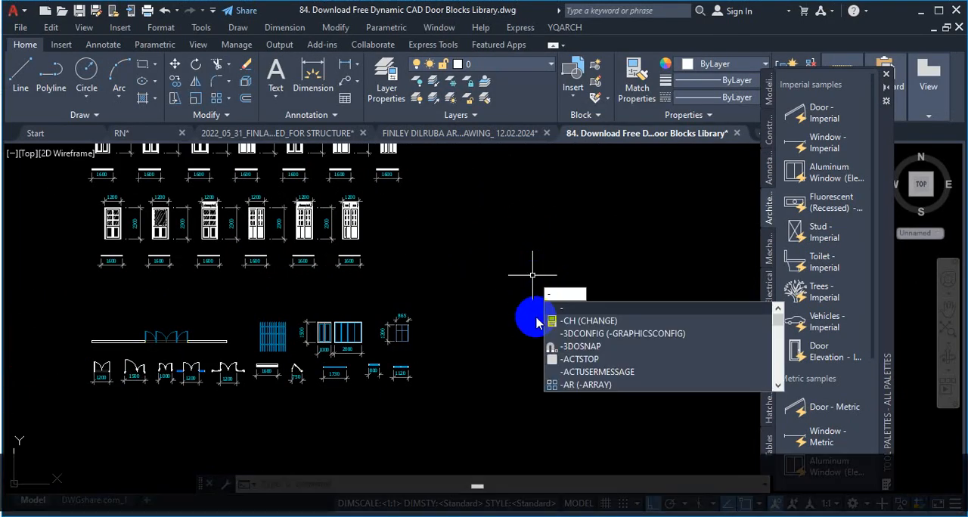
type("D")
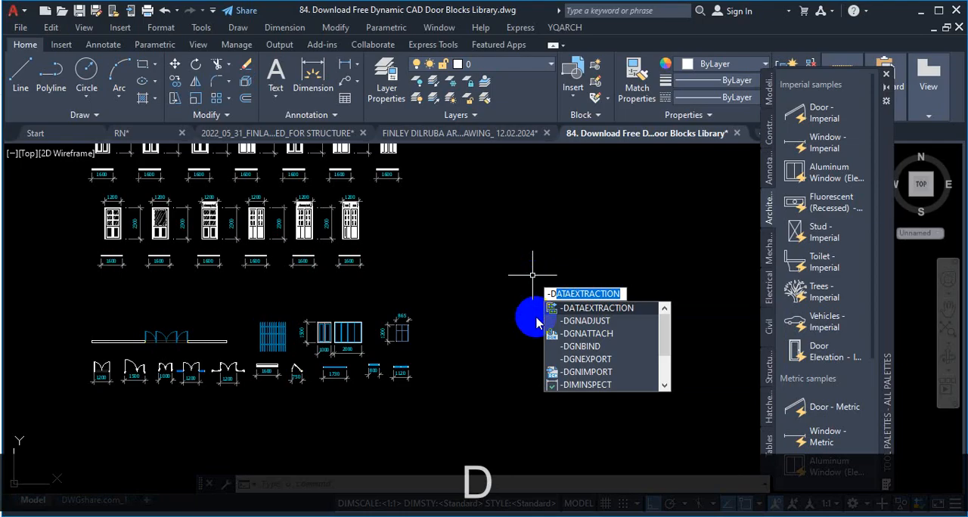
type("W")
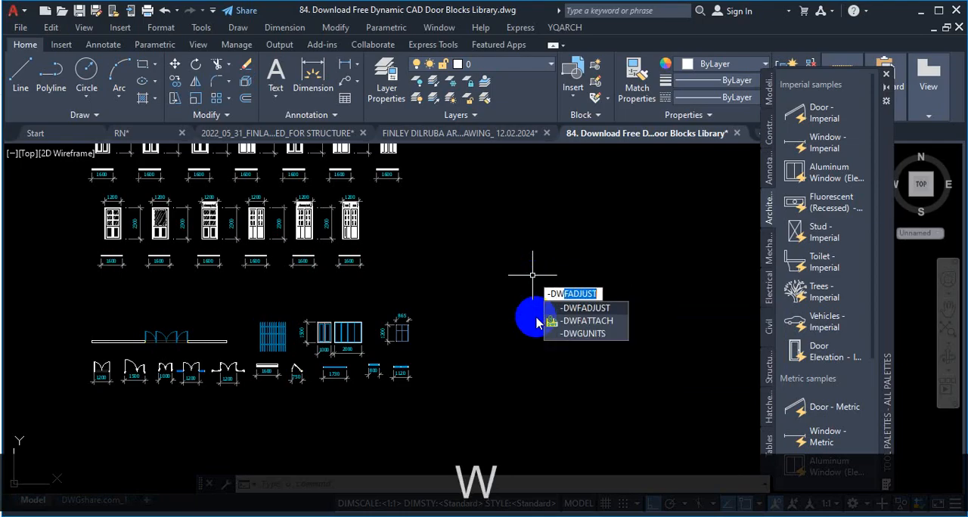
type("GUNIT")
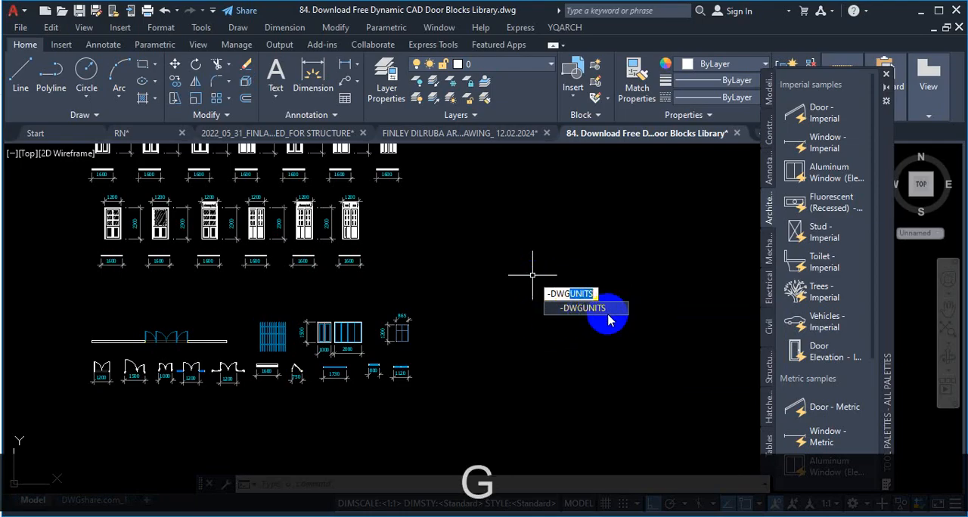
key("ctrl+1")
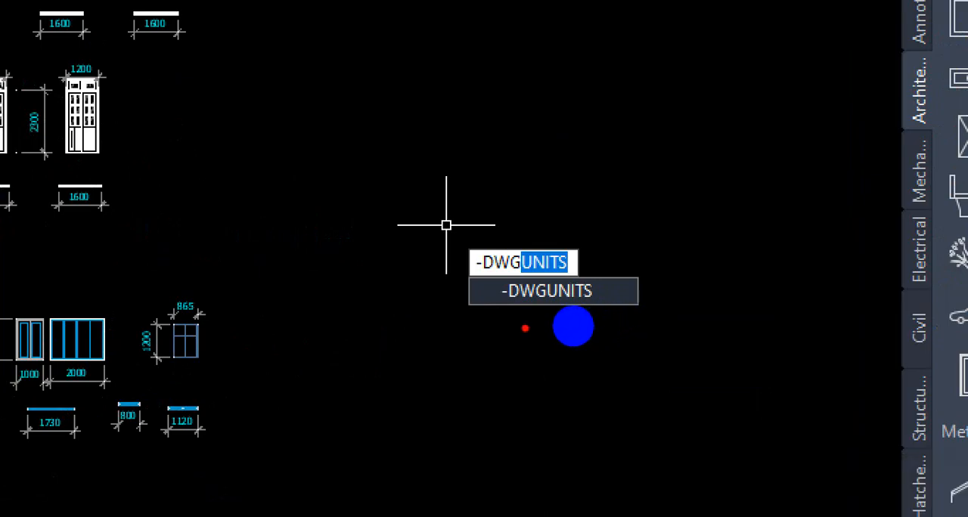
mouse_move(507, 307)
left_mouse_down()
mouse_move(617, 308)
mouse_move(628, 242)
mouse_move(450, 227)
mouse_move(528, 311)
left_mouse_up()
key("Escape")
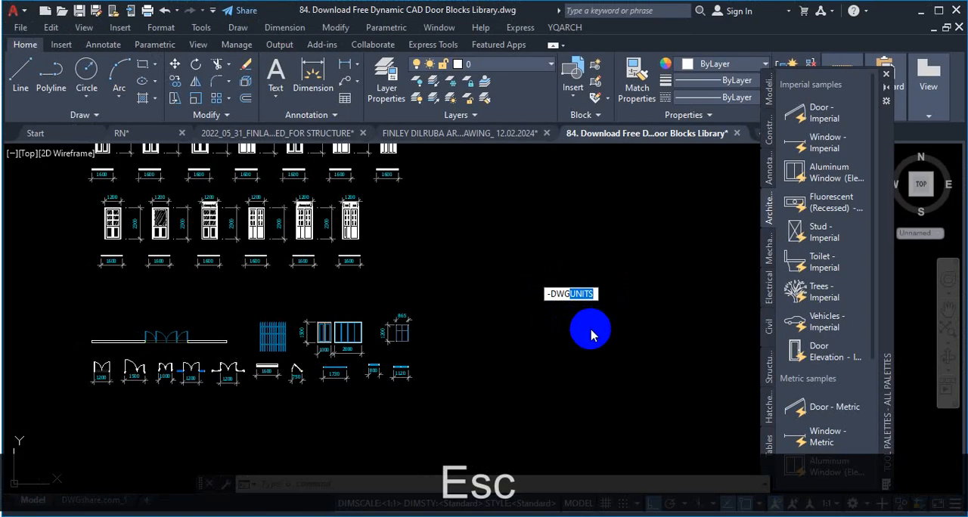
key("Right")
key("Return")
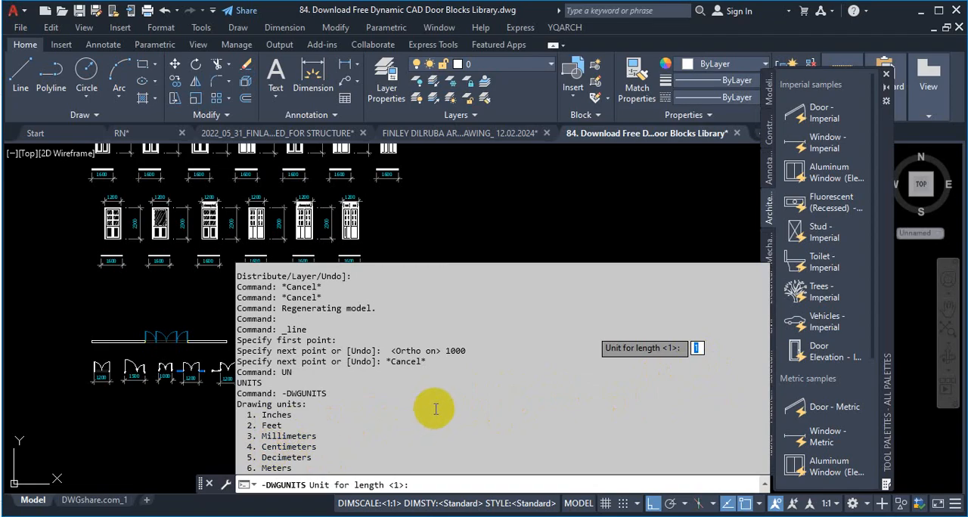
type("3")
key("Return")
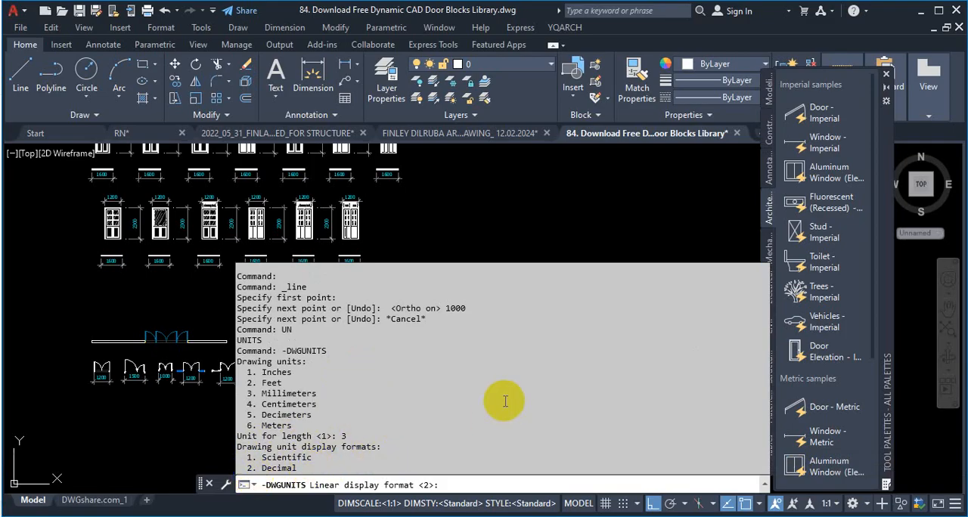
Step: Set the linear display format to option 2, Decimal, with a linear display precision of 2
type("2")
key("Return")
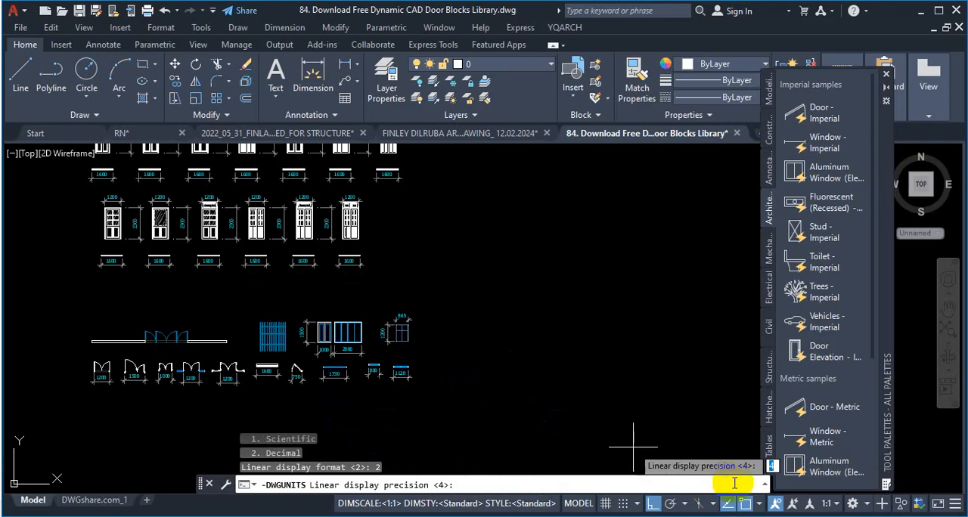
left_click(766, 487)
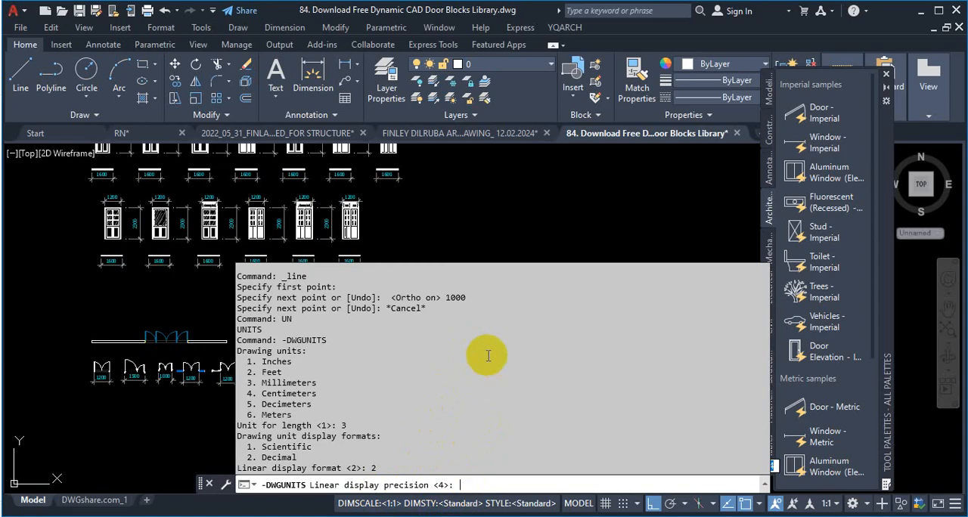
type("2")
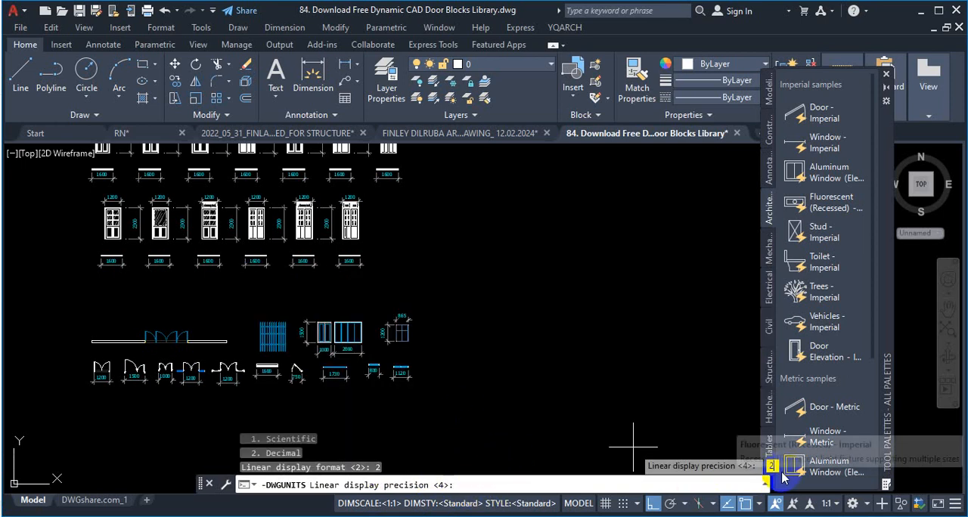
key("Return")
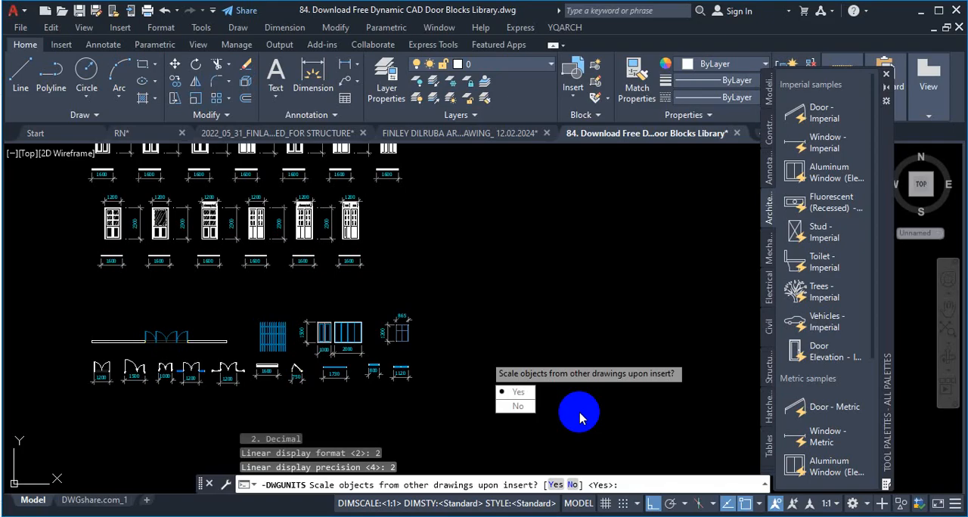
Step: Answer Yes to scaling inserted objects, matching INSUNITS, scaling objects in the current drawing, and including Paper Space objects
key("Return")
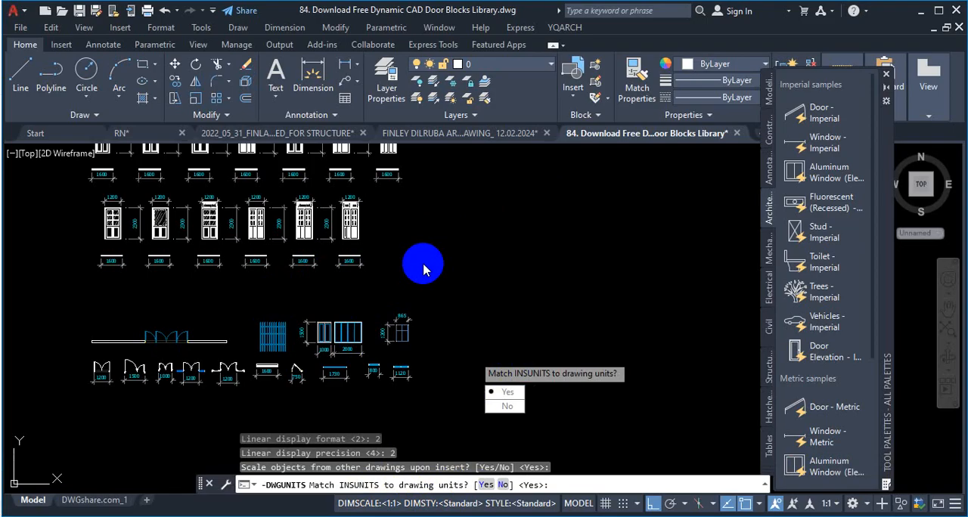
key("Return")
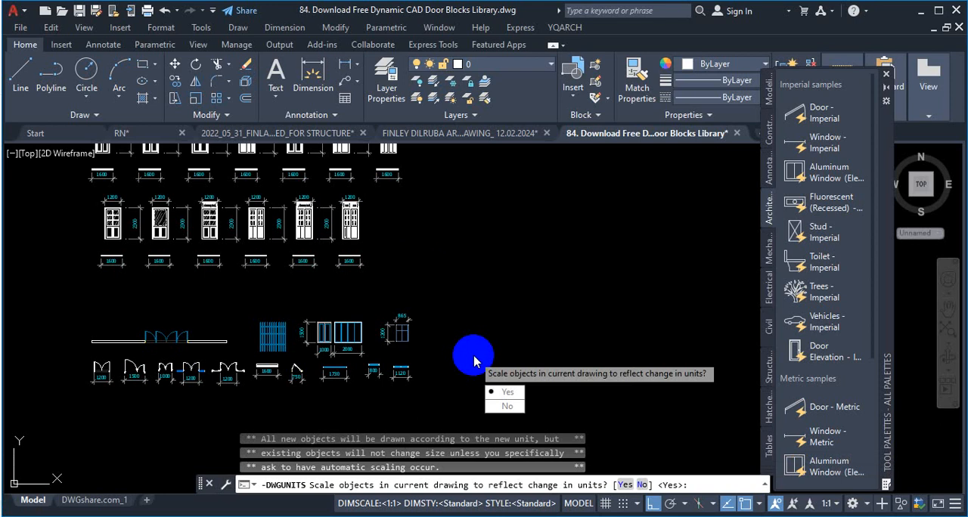
key("Return")
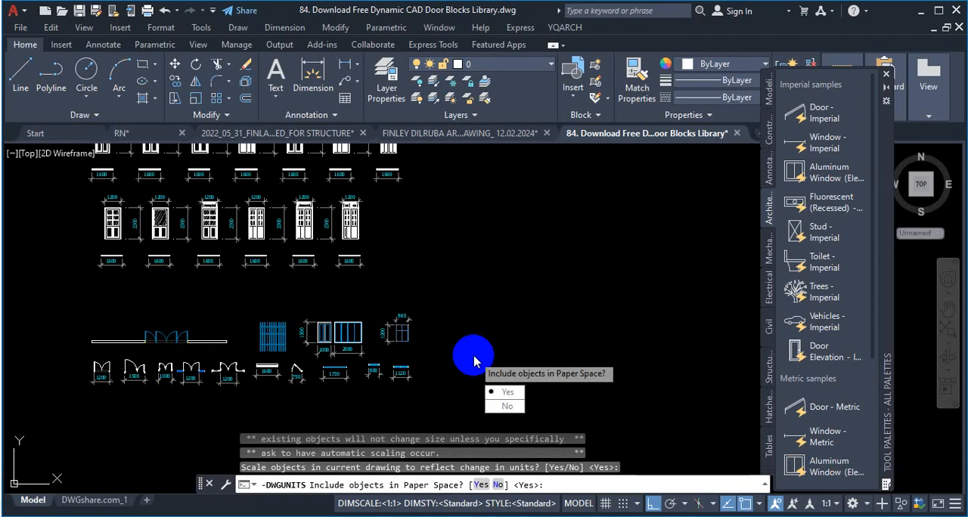
key("Return")
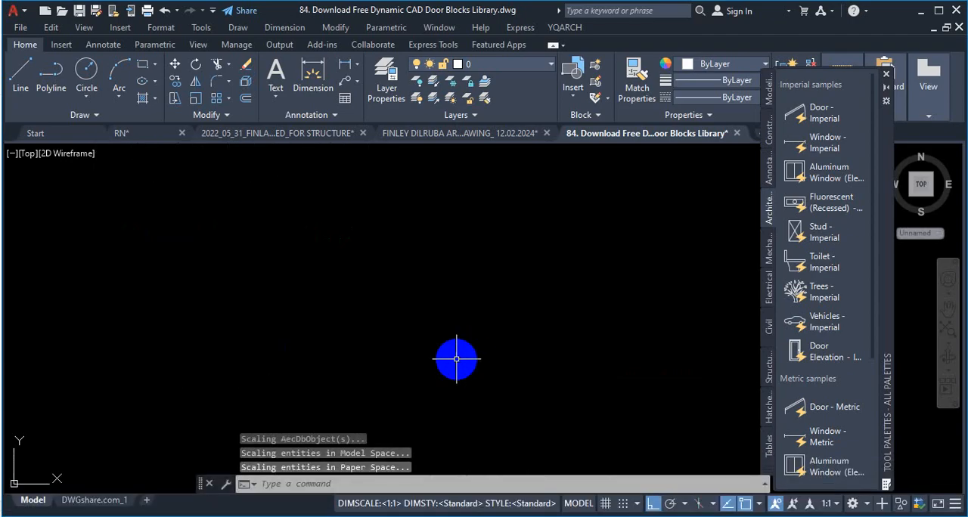
Step: Examine the dimensions of the rescaled door and window blocks and review the length type and insertion scale in the drawing units settings
scroll(384, 356, "down", 6)
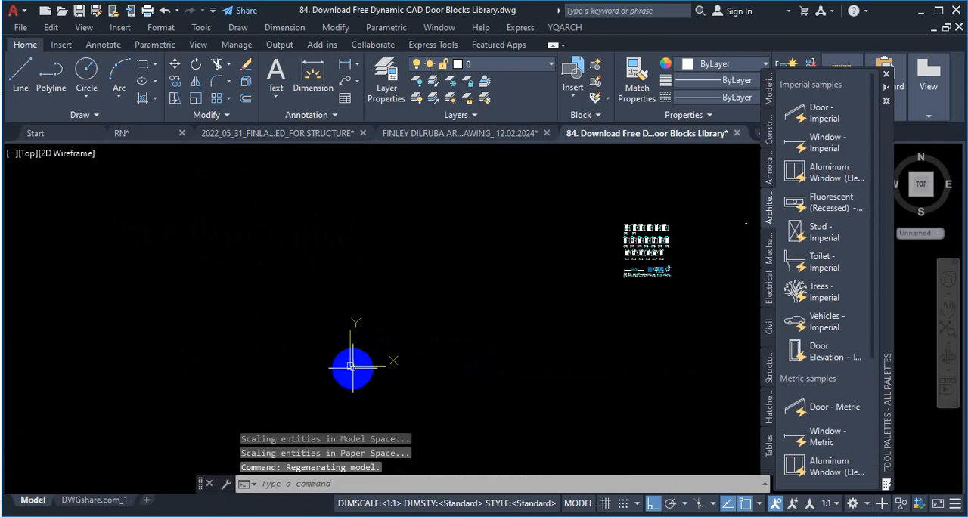
scroll(546, 298, "up", 7)
scroll(503, 393, "up", 6)
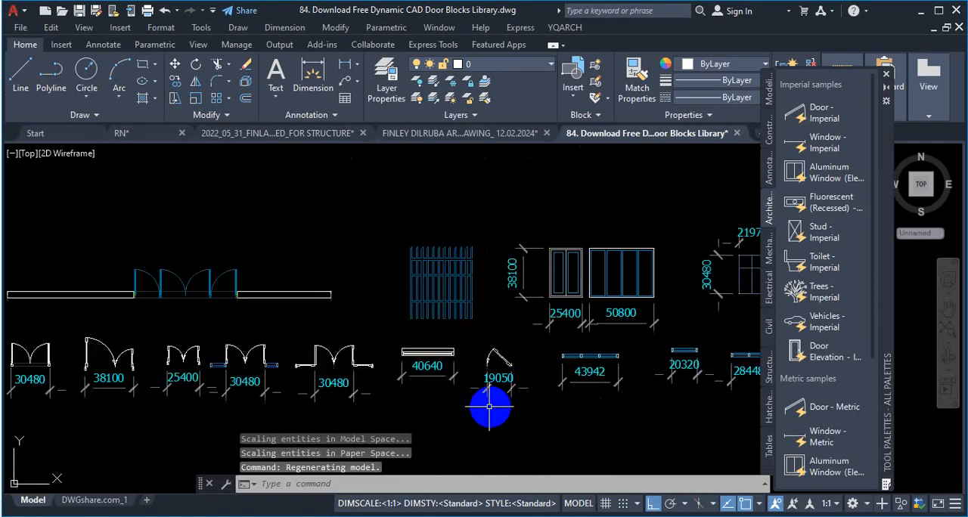
scroll(415, 344, "down", 3)
scroll(549, 284, "up", 2)
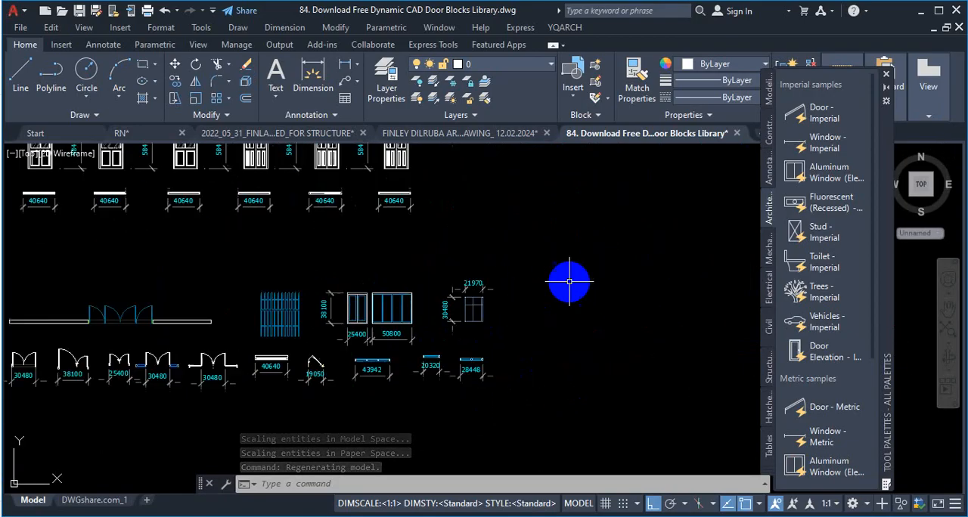
key("Escape")
type("un")
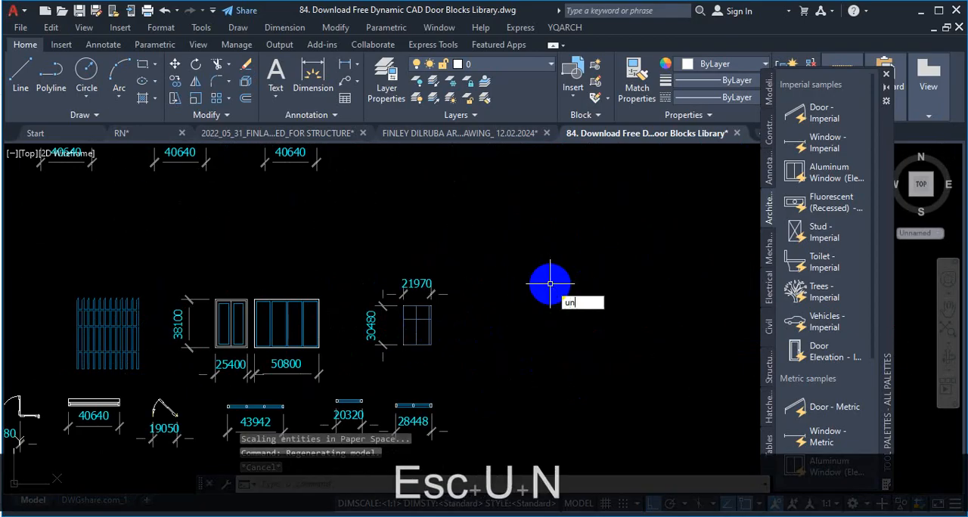
key("Return")
left_click(456, 166)
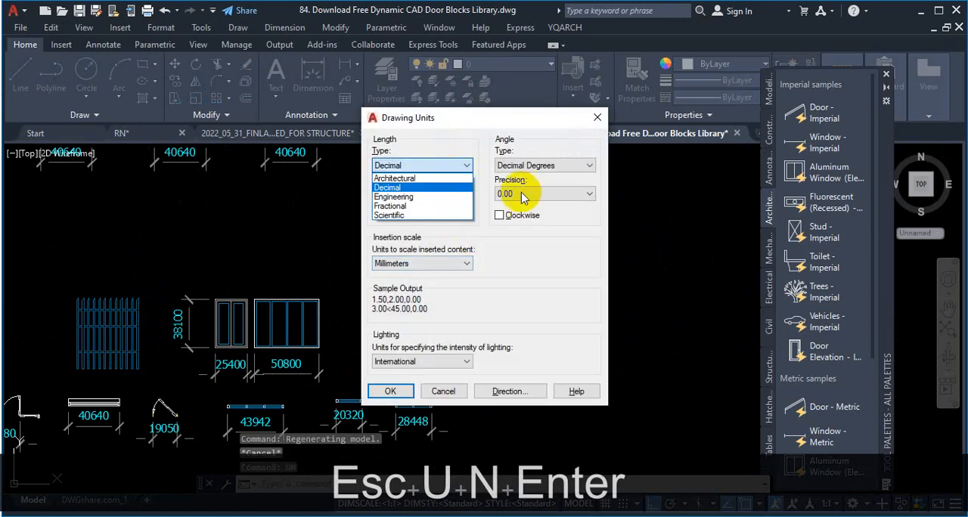
key("Escape")
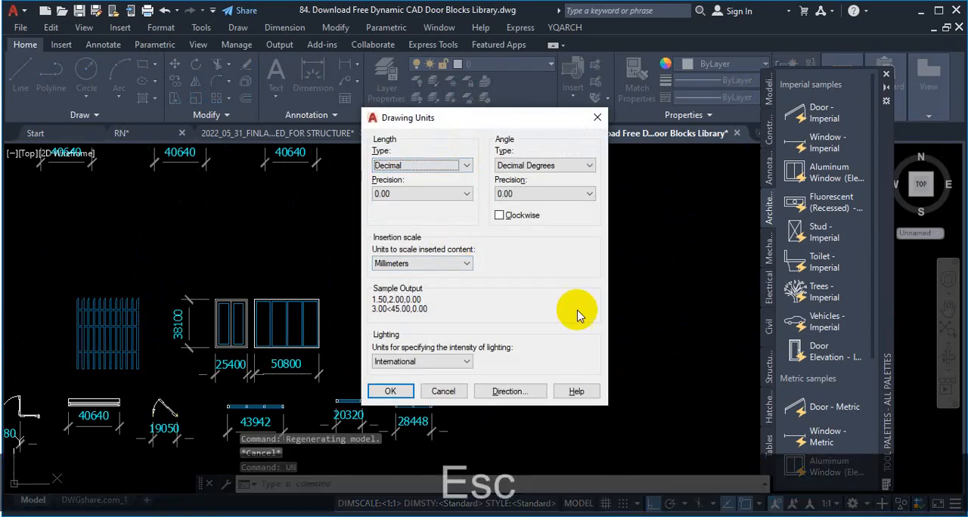
left_click(393, 392)
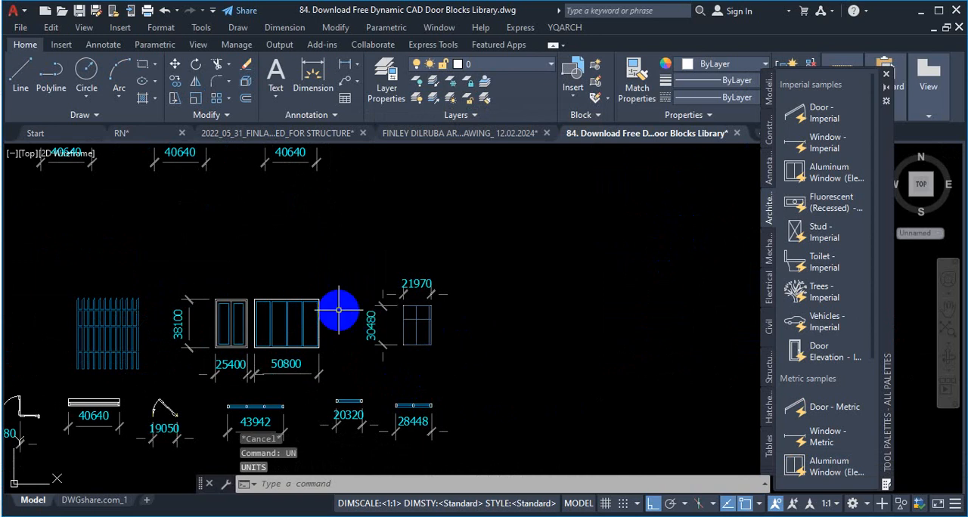
scroll(426, 318, "up", 5)
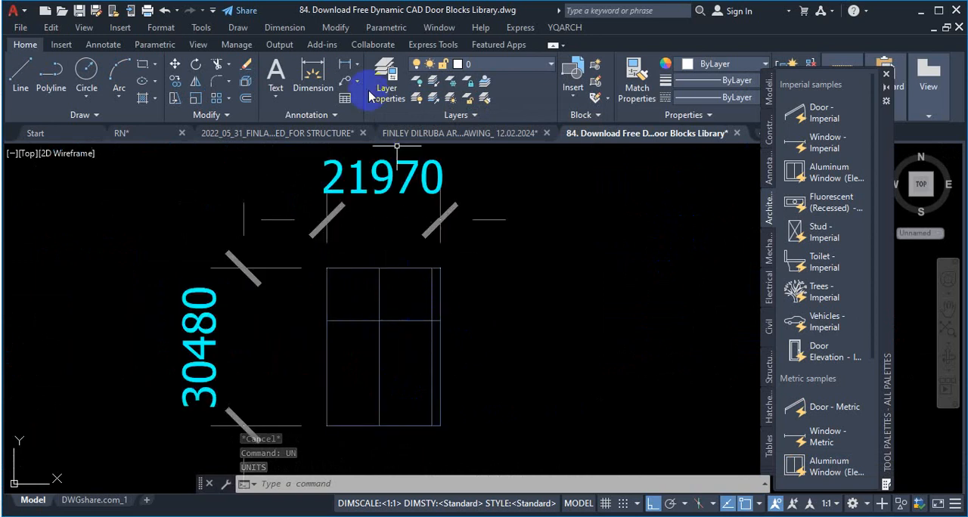
left_click(310, 75)
scroll(330, 291, "up", 3)
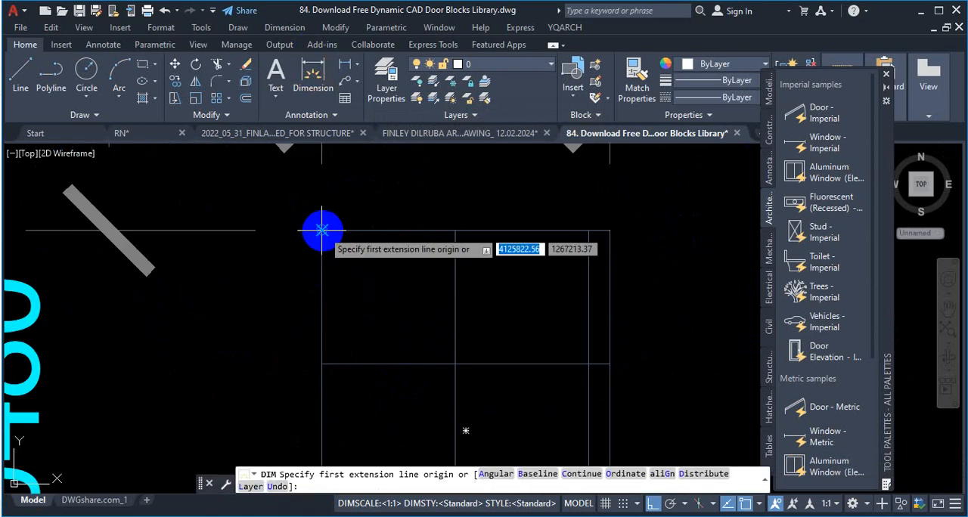
key("Escape")
Step: Create a dimension style named Copy of Standard, based on Standard, with linear precision 0.00 in its primary units
type("d")
key("Return")
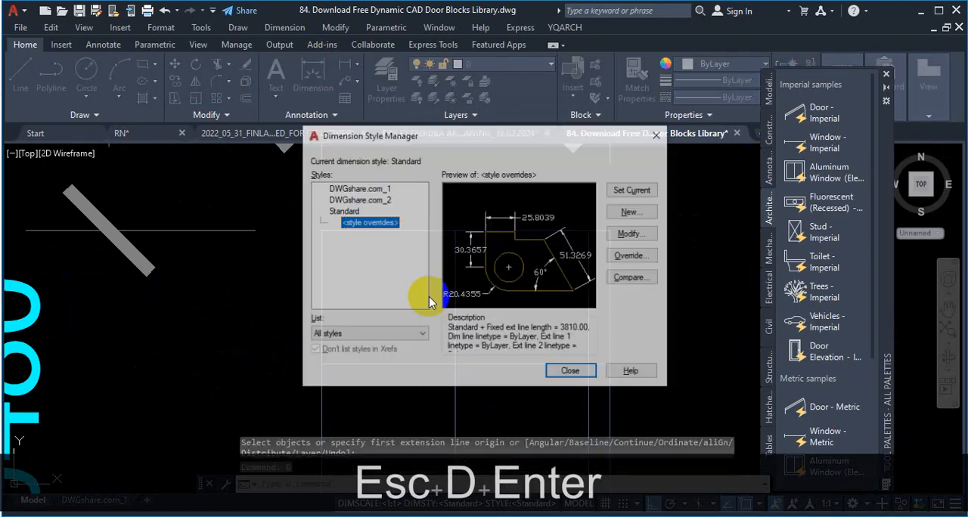
left_click(346, 214)
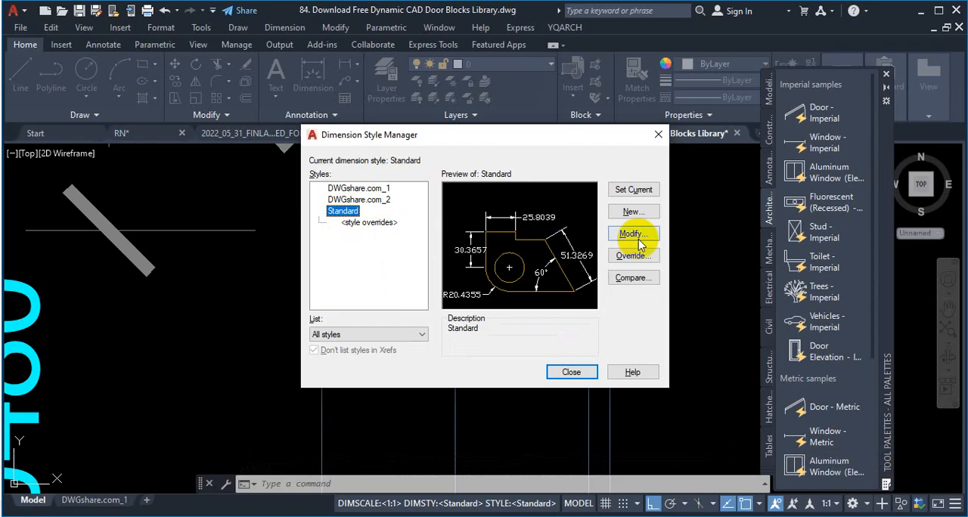
left_click(634, 212)
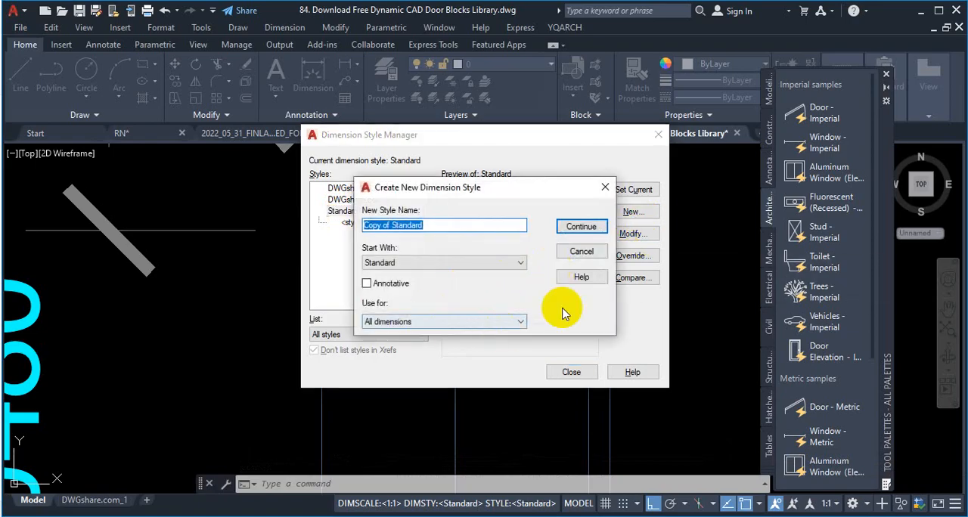
left_click(581, 226)
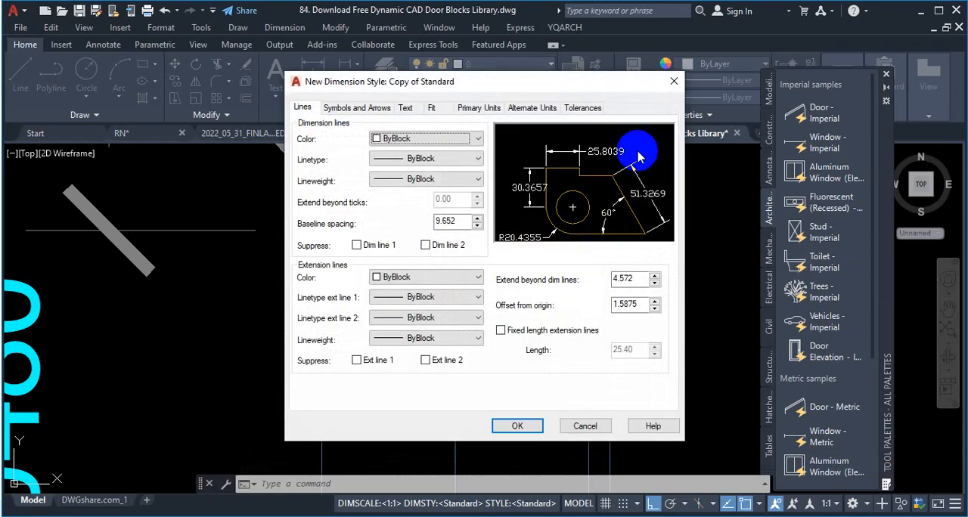
left_click(488, 108)
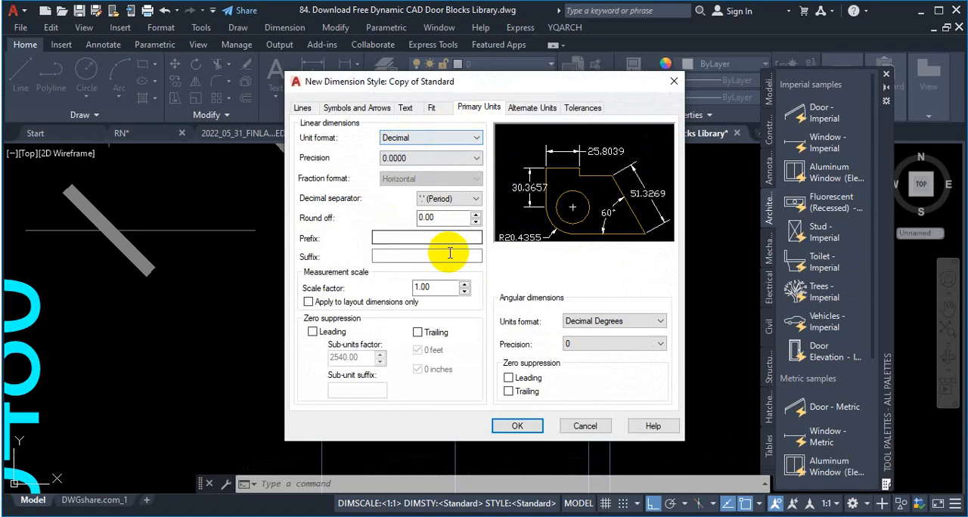
left_click(418, 158)
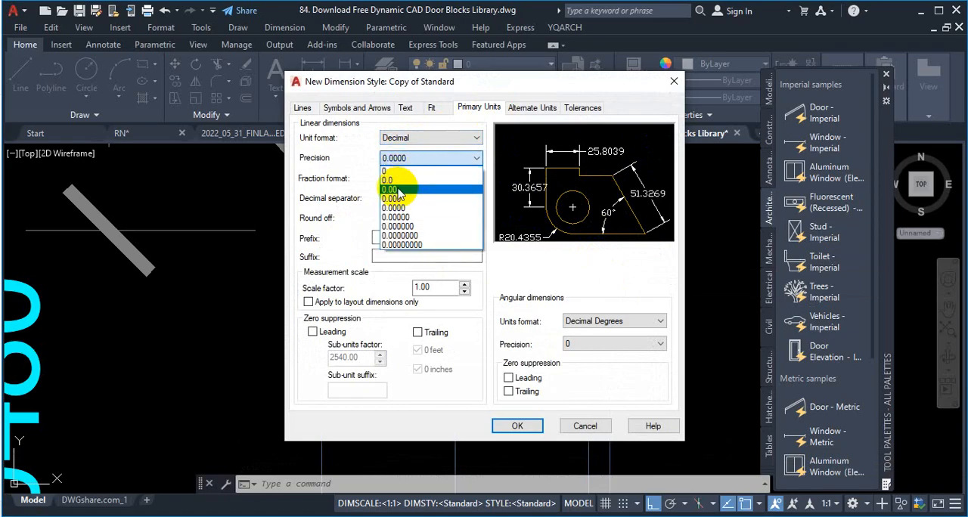
left_click(391, 189)
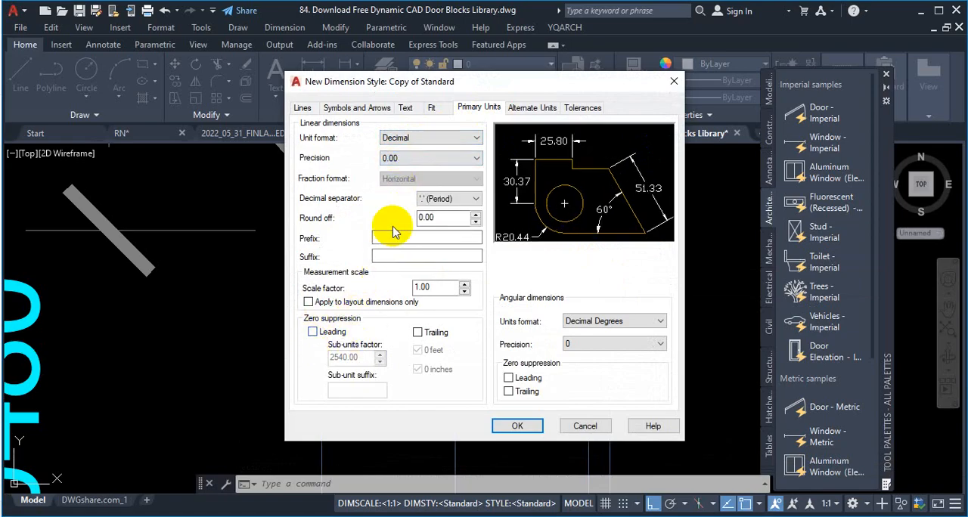
Step: Save the new dimension style, discard the existing style overrides, and make Copy of Standard the current style
left_click(349, 107)
left_click(416, 108)
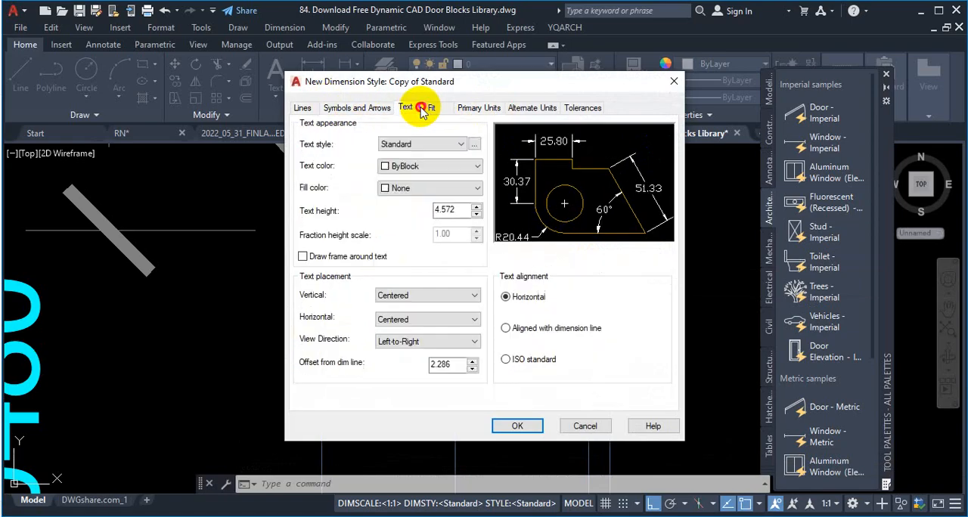
left_click(516, 427)
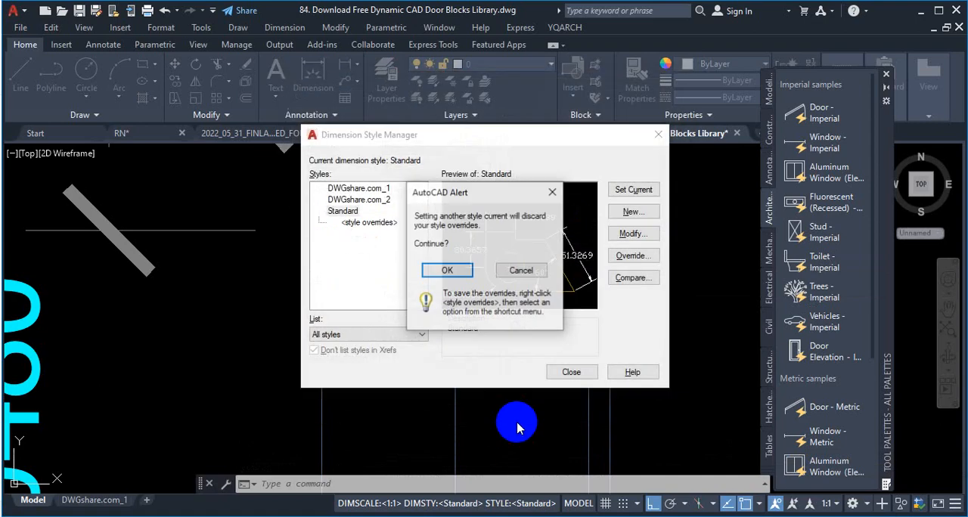
left_click(458, 268)
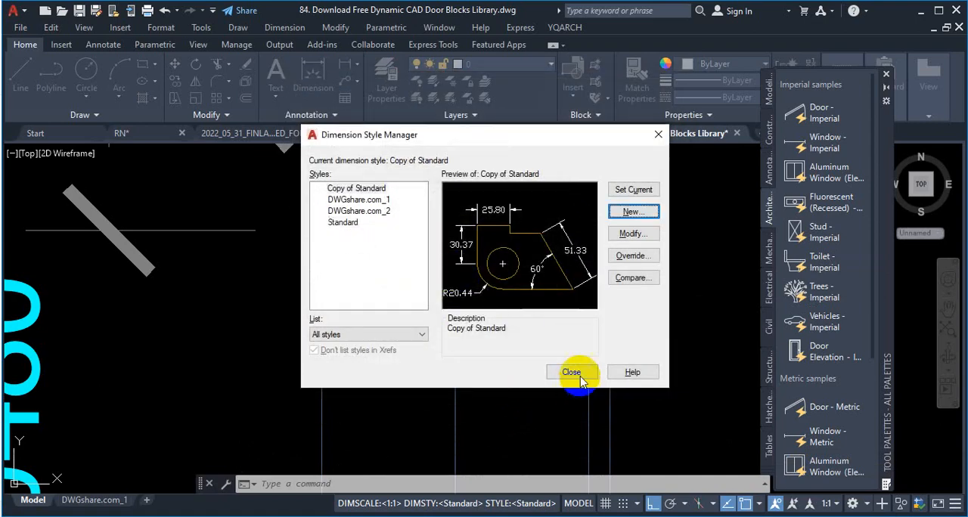
left_click(637, 189)
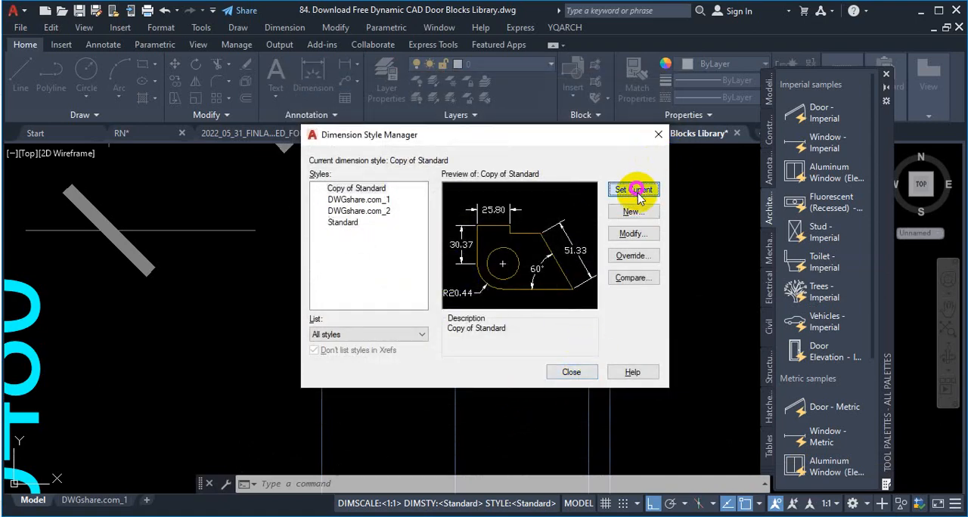
left_click(571, 372)
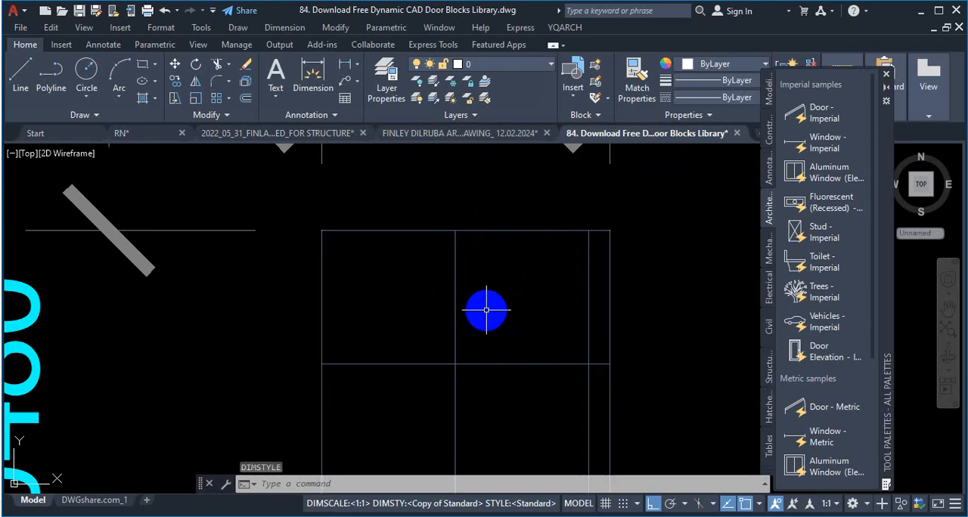
Step: Dimension the width of the small gridded window block along its top edge, placing the dimension line just above it, and inspect its text
scroll(486, 310, "down", 5)
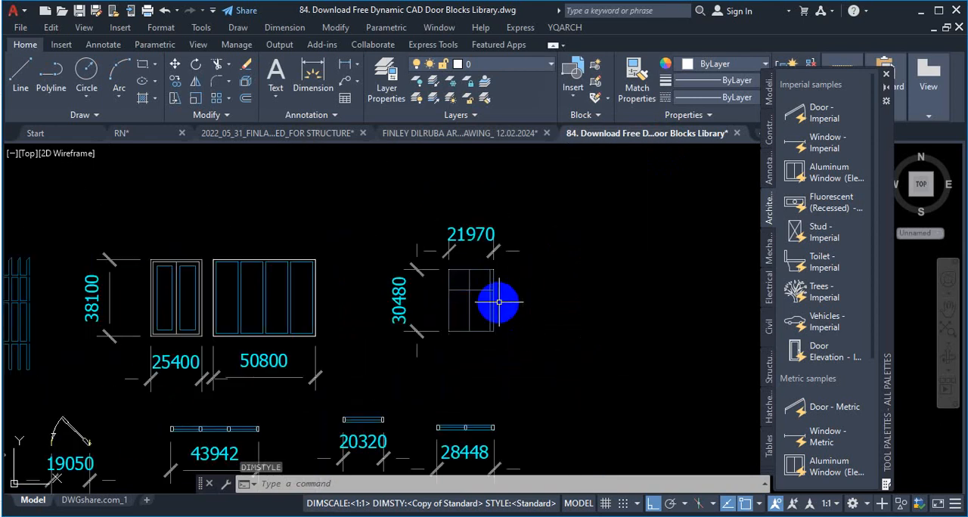
scroll(478, 282, "up", 6)
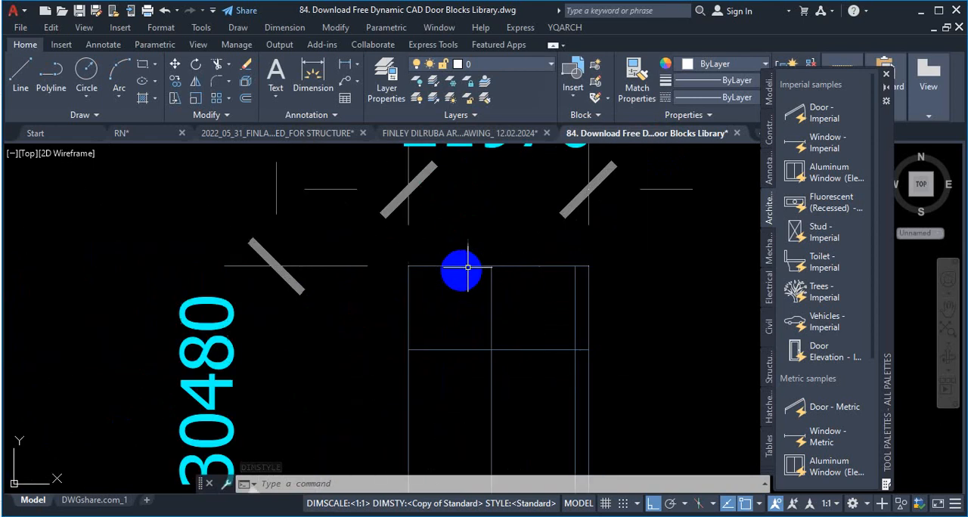
left_click(323, 78)
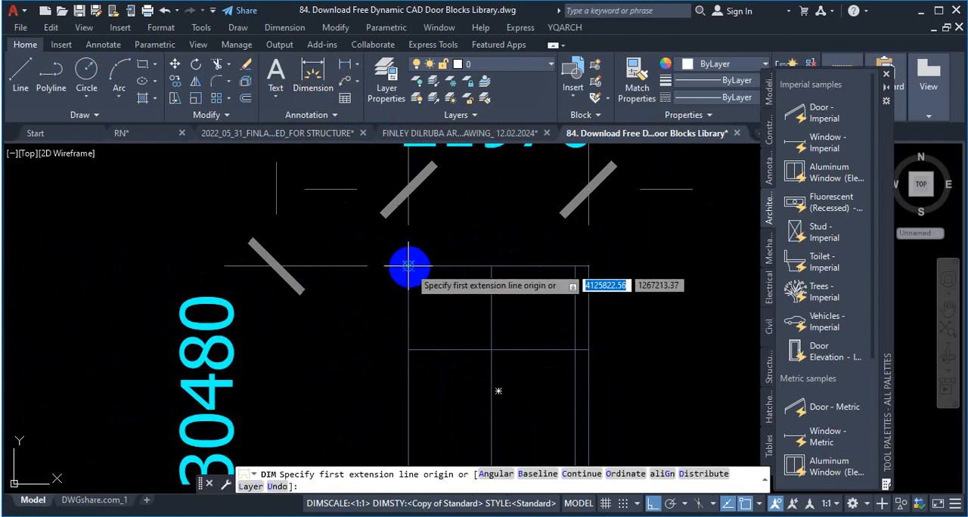
left_click(409, 267)
left_click(583, 259)
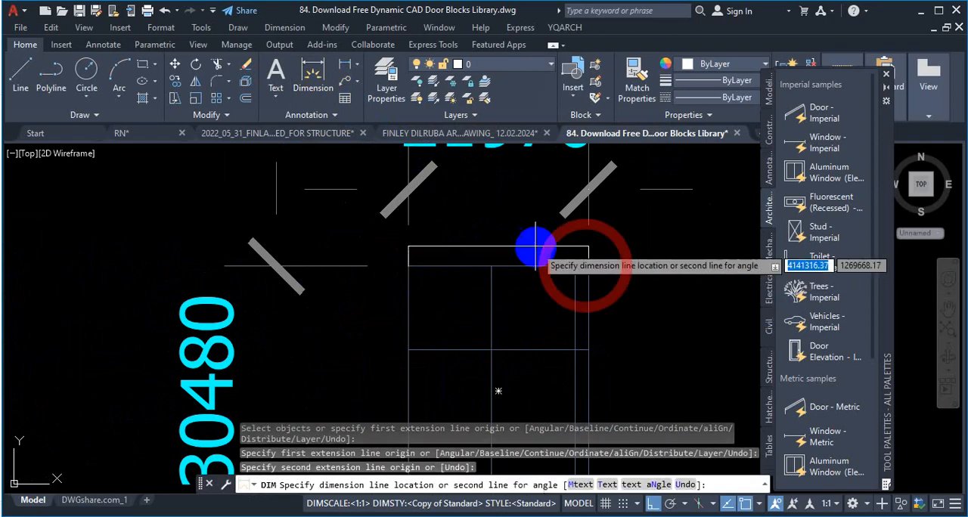
scroll(534, 238, "up", 4)
left_click(460, 253)
scroll(452, 250, "up", 5)
scroll(508, 275, "up", 4)
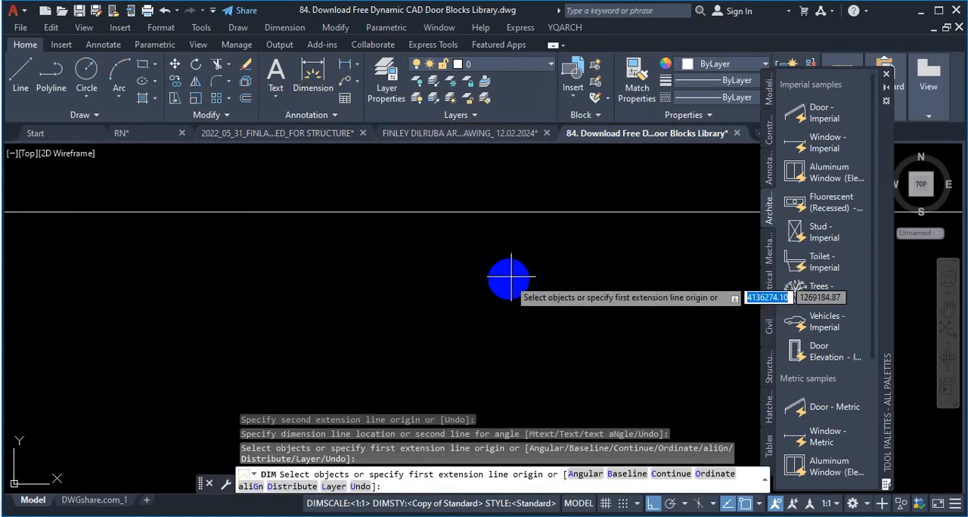
middle_click_drag(648, 210, 354, 272)
scroll(504, 270, "up", 8)
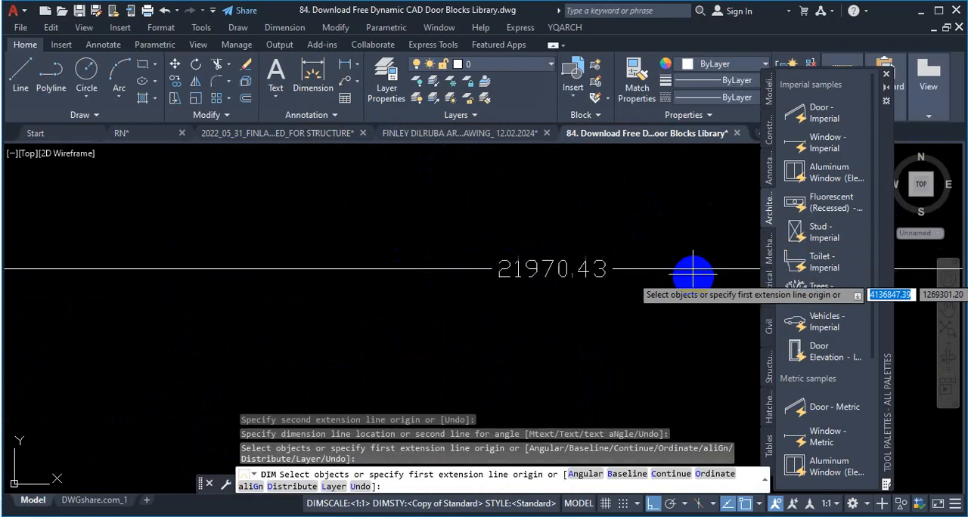
Step: Examine the new width dimension and the existing dimensions of the window and plan-view door blocks, and end the dimension command
scroll(406, 301, "down", 10)
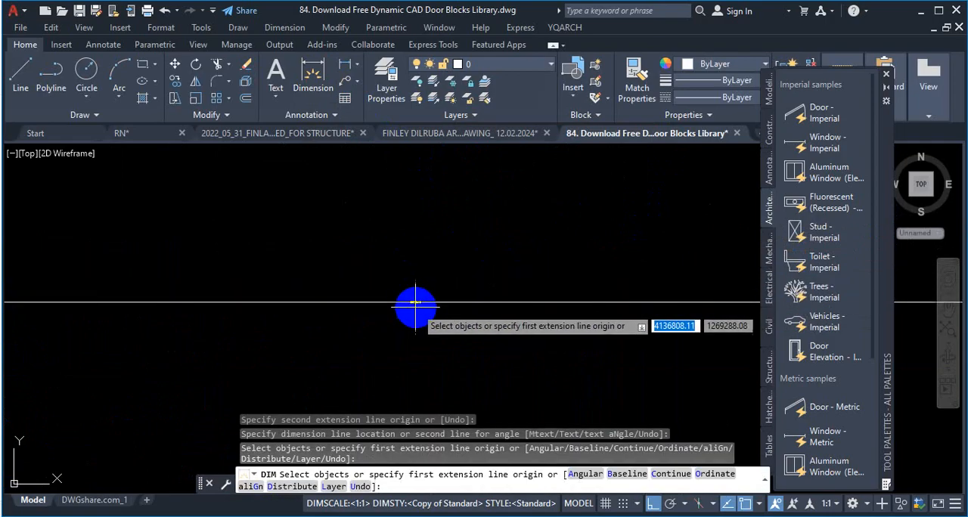
scroll(435, 298, "down", 12)
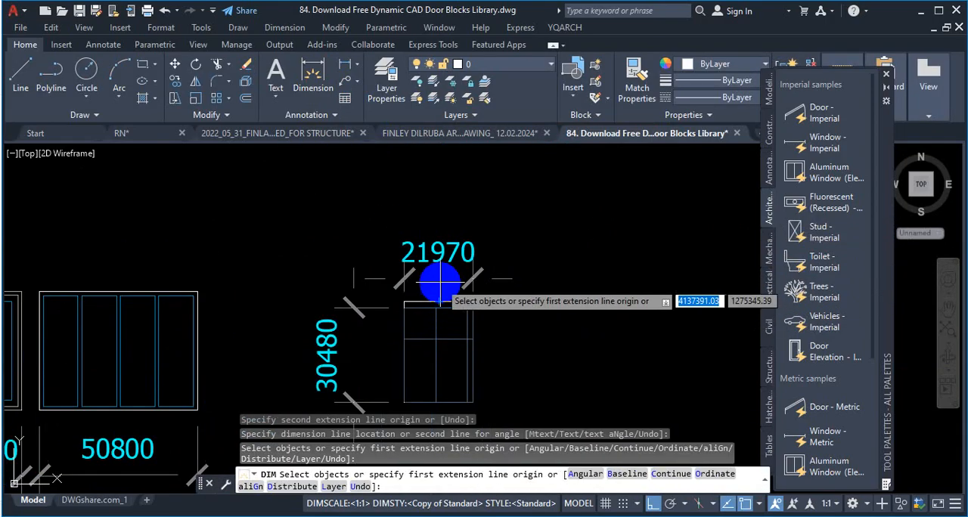
scroll(439, 268, "up", 5)
scroll(491, 249, "down", 9)
scroll(529, 237, "down", 6)
scroll(416, 285, "up", 10)
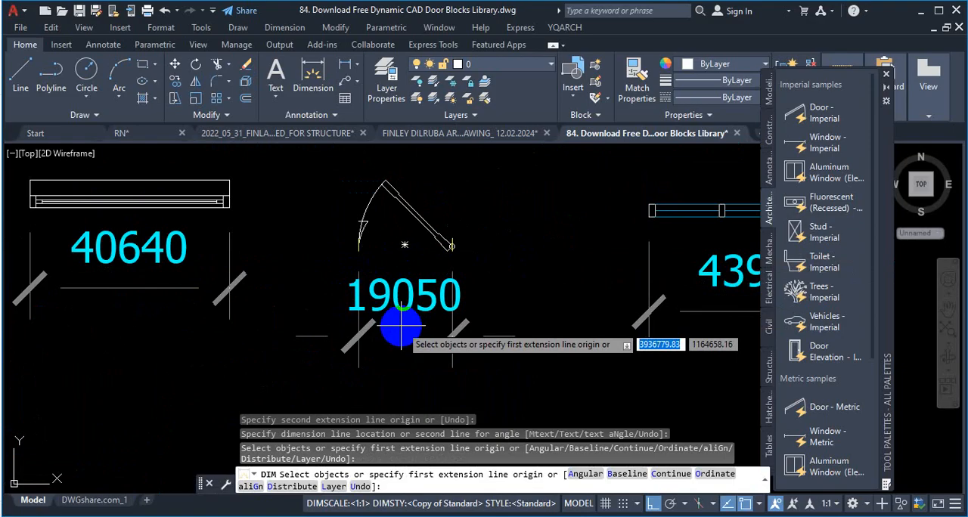
key("Escape")
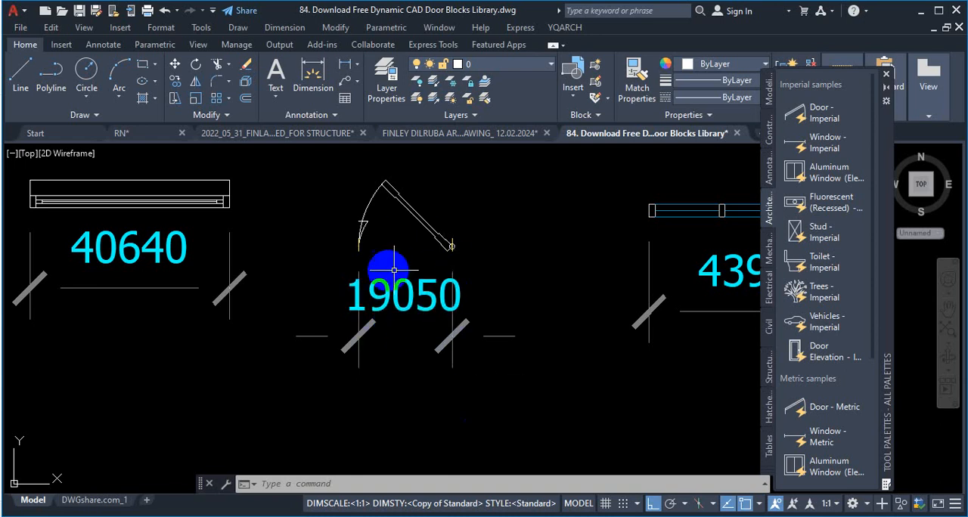
scroll(302, 292, "down", 5)
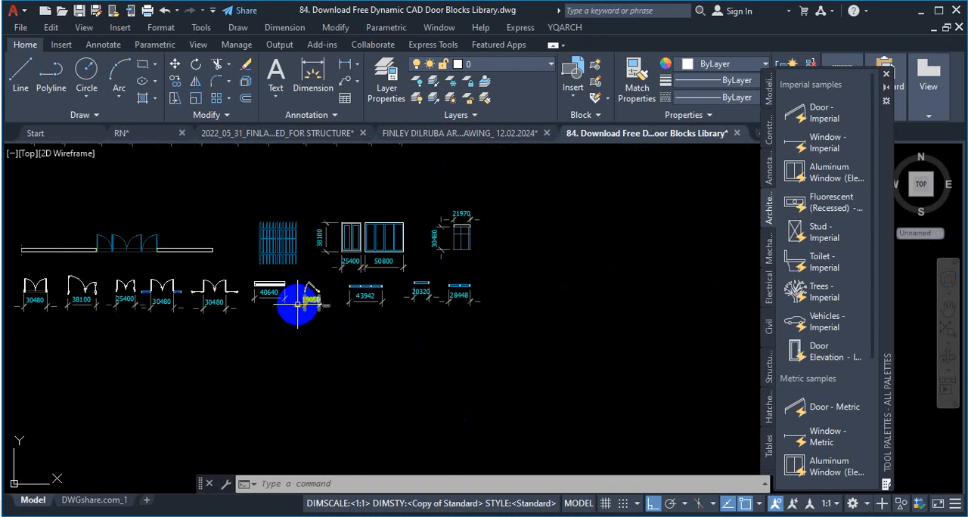
scroll(499, 250, "down", 5)
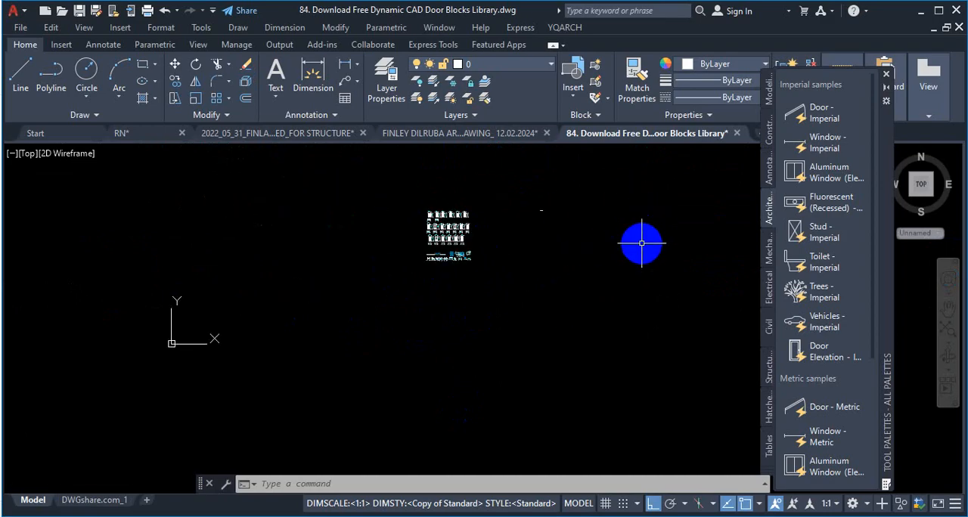
scroll(647, 238, "up", 5)
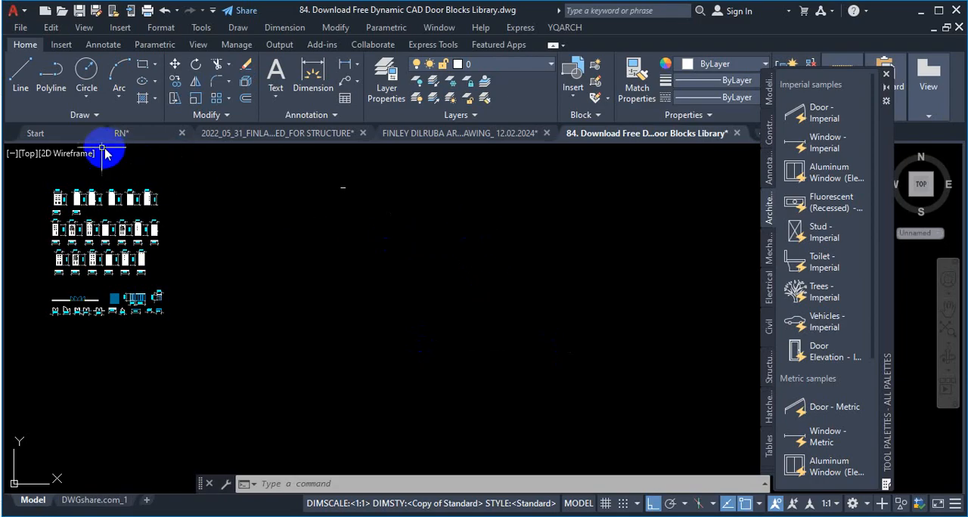
left_click(75, 137)
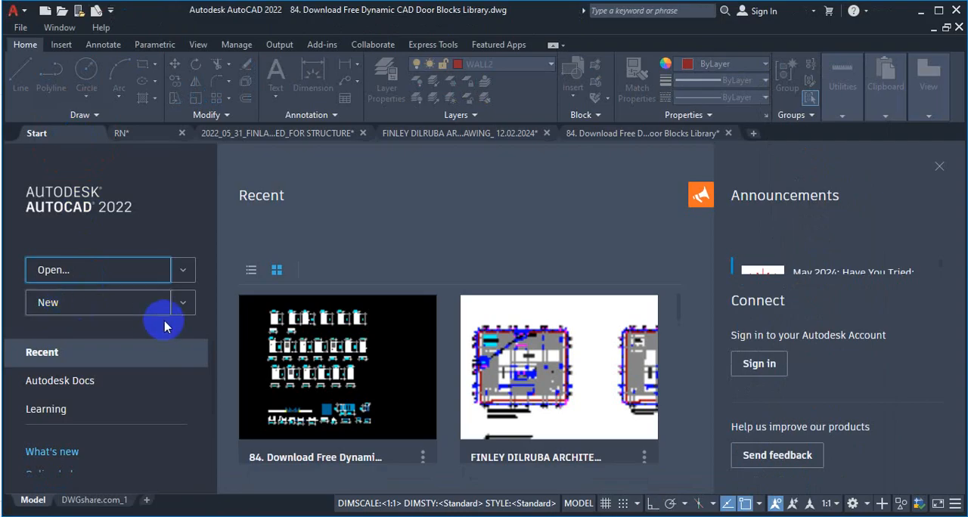
left_click(183, 302)
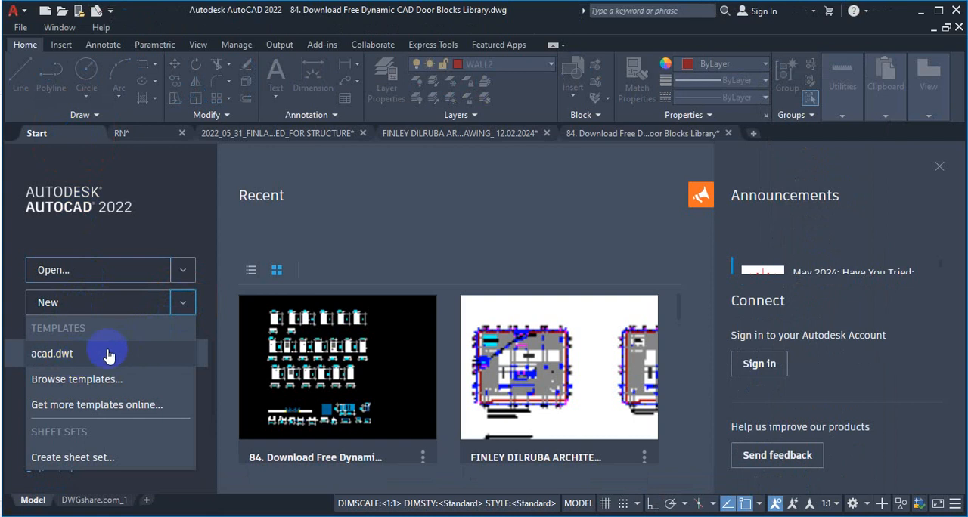
left_click(103, 379)
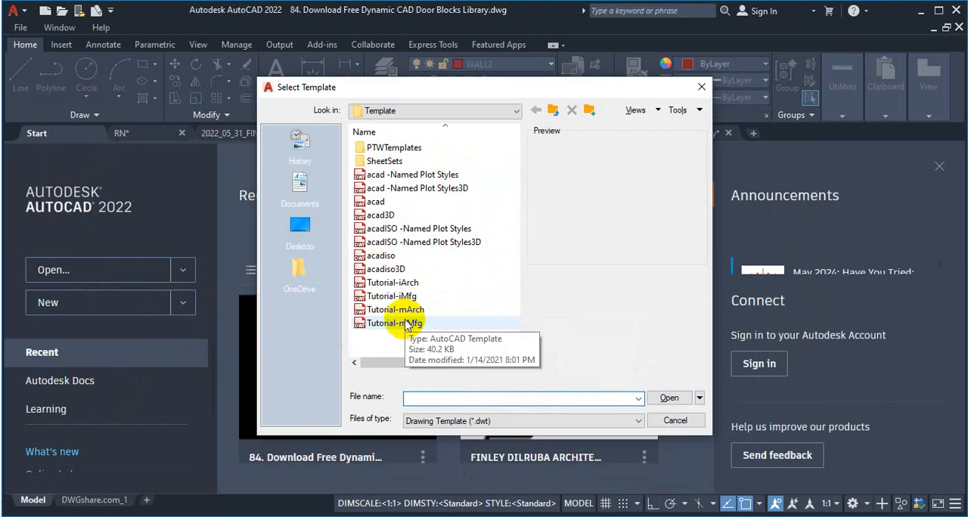
left_click(702, 87)
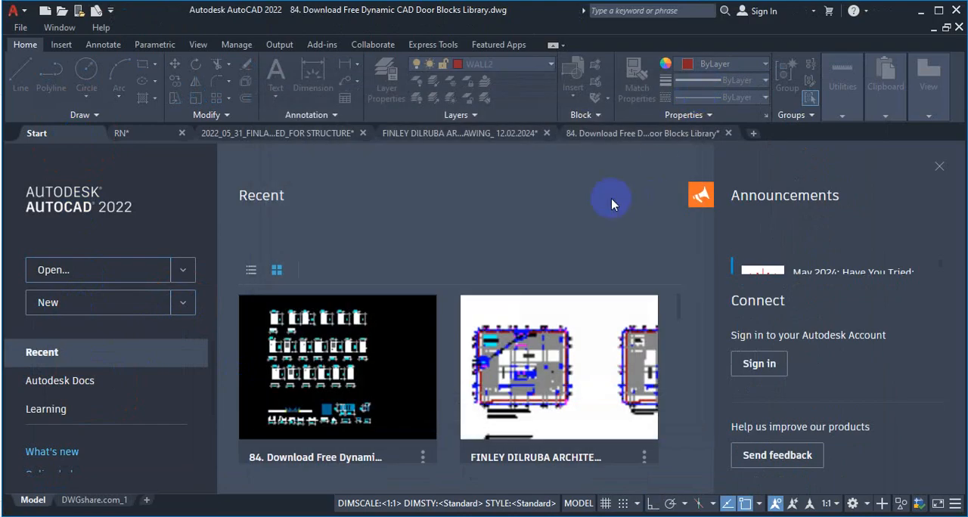
Step: Create a new blank drawing
left_click(753, 134)
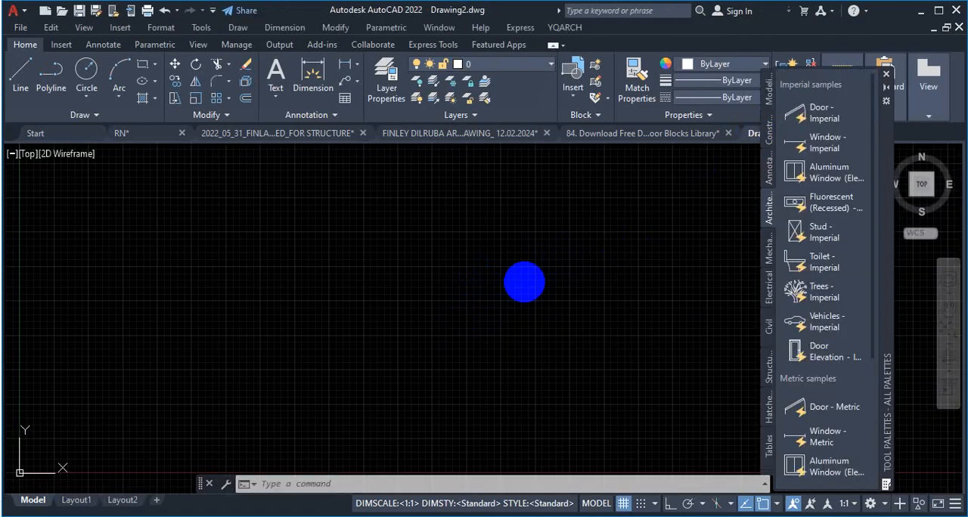
key("Escape")
left_click(530, 179)
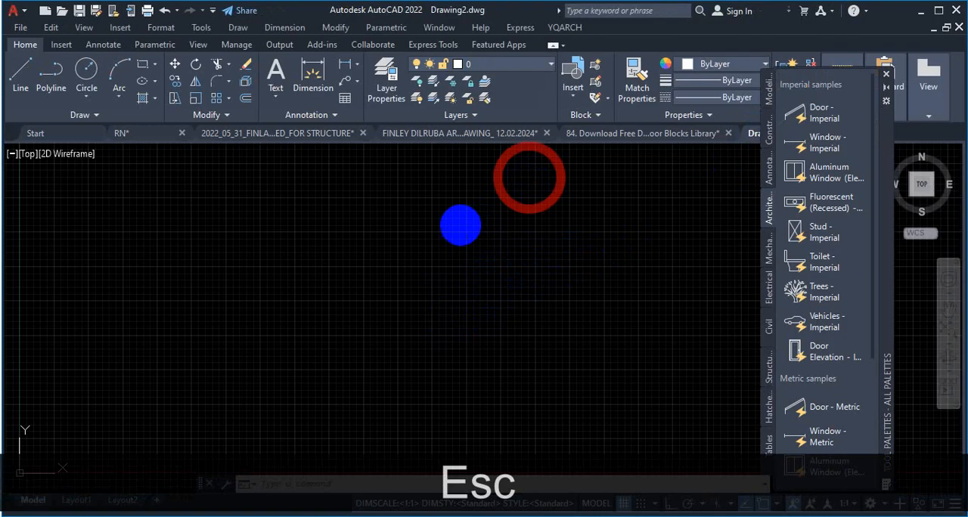
key("Escape")
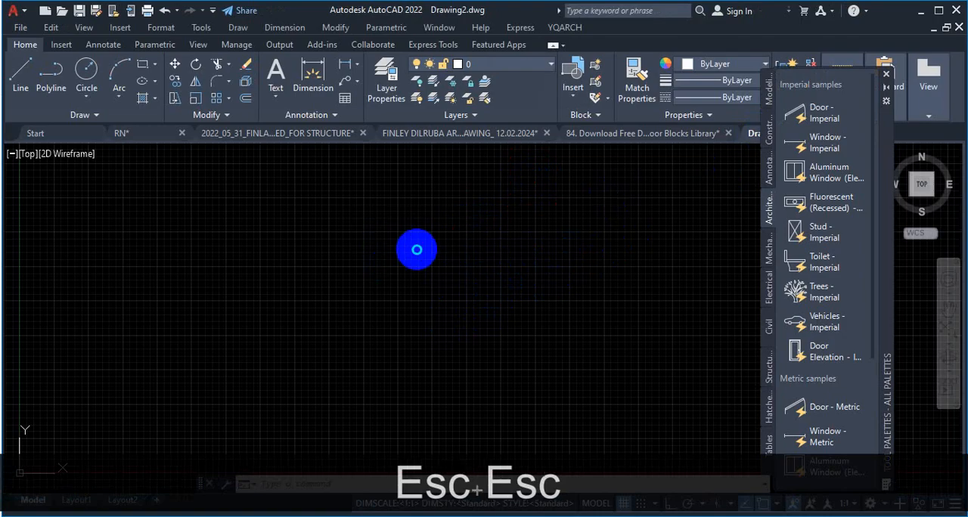
scroll(414, 260, "down", 2)
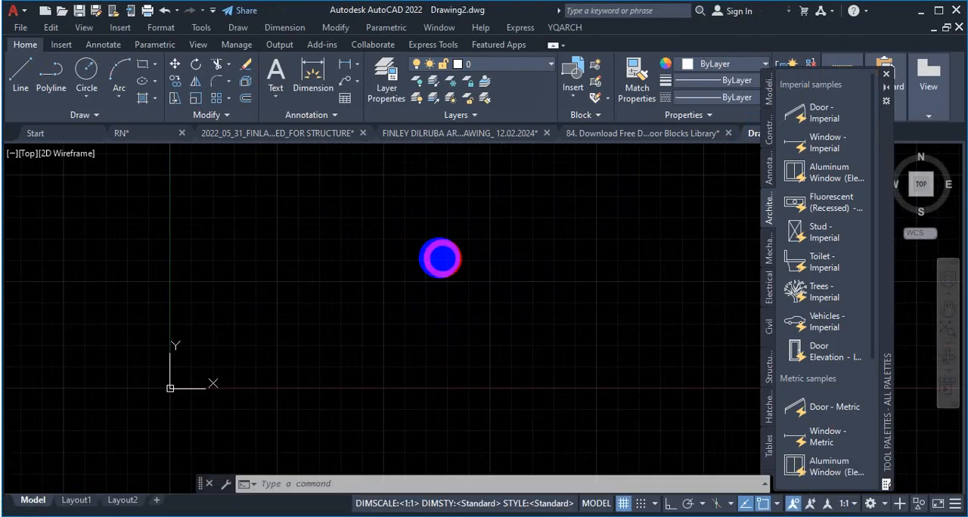
Step: Review the dimensions of the plan-view double doors in the door block library drawing and return to the blank drawing
left_click(685, 140)
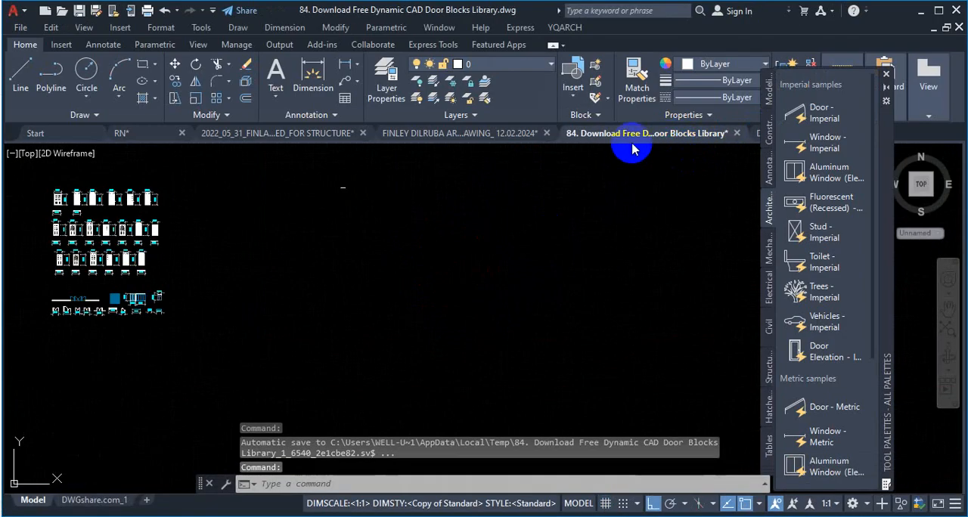
mouse_move(613, 139)
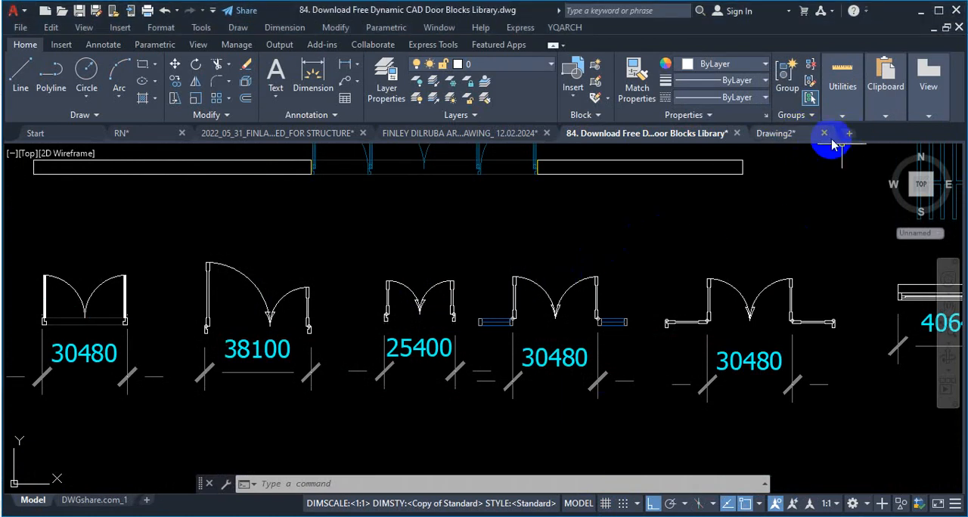
left_click(787, 139)
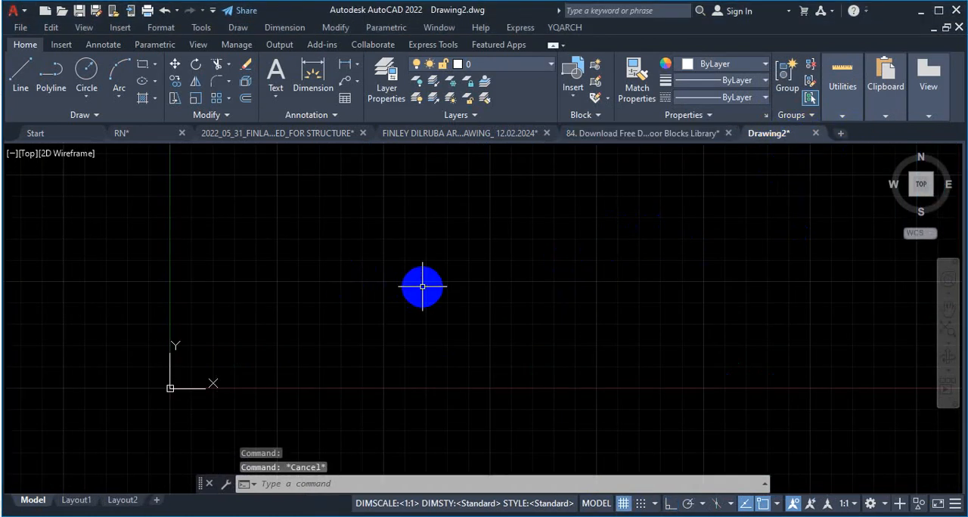
Step: Set the blank drawing's length precision to 0.00 in the drawing units settings
type("un")
key("Return")
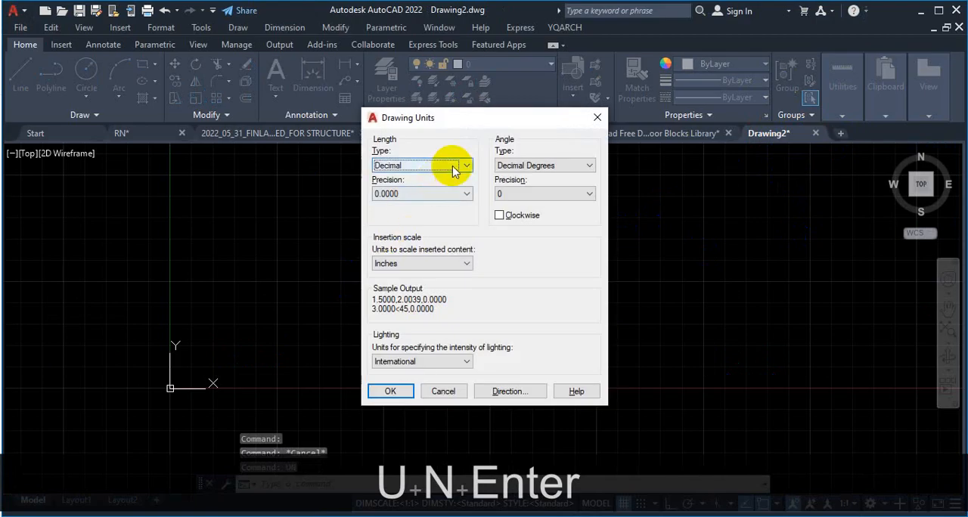
left_click(445, 193)
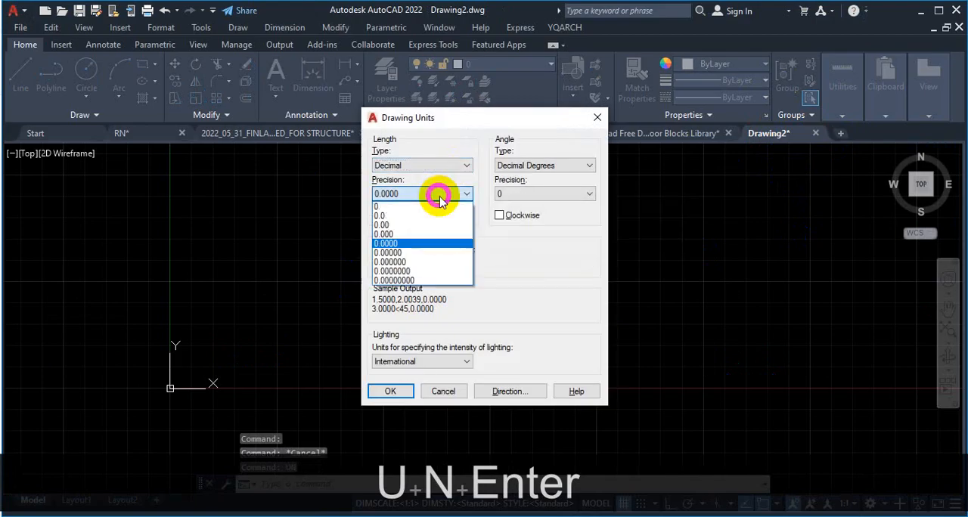
left_click(410, 226)
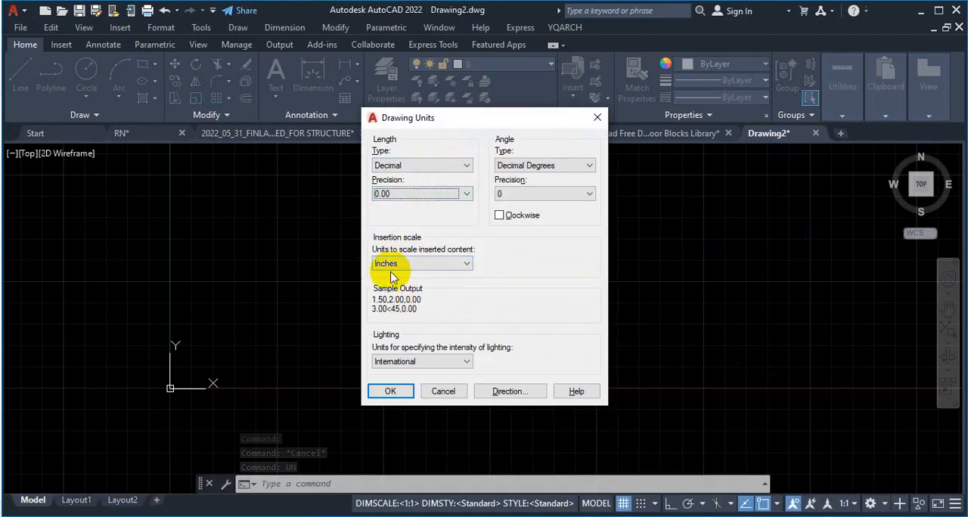
left_click(390, 390)
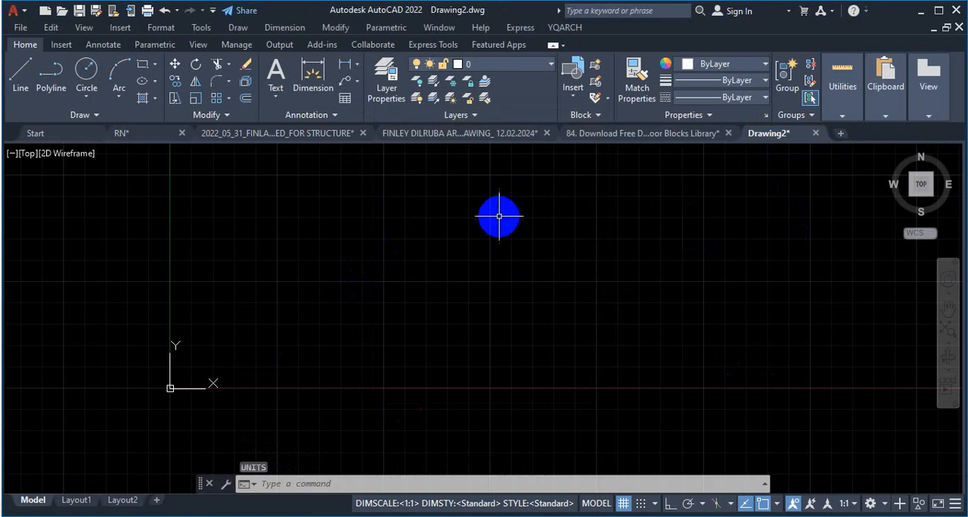
Step: Run -DWGUNITS in the blank drawing with Millimeters (3) as length unit, Decimal (2) as linear format and a linear precision of 0
type("-")
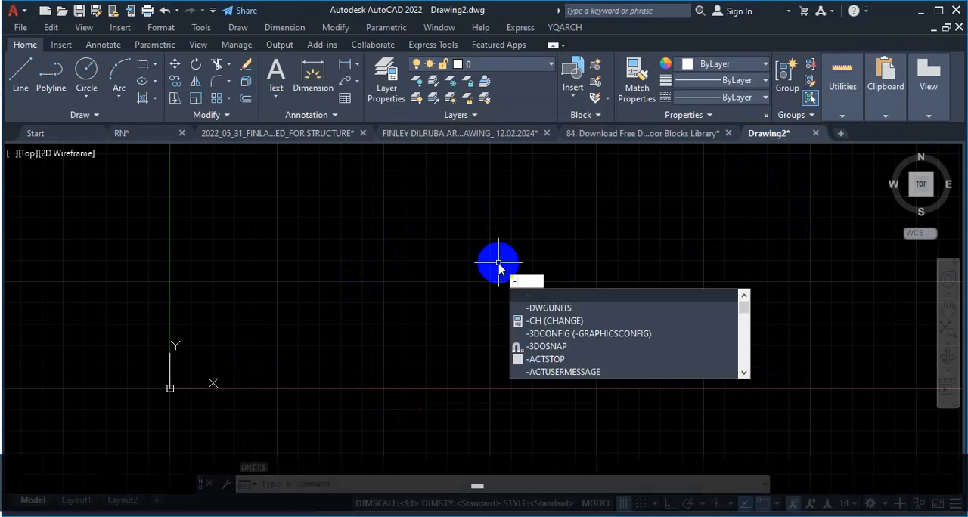
type("dwg")
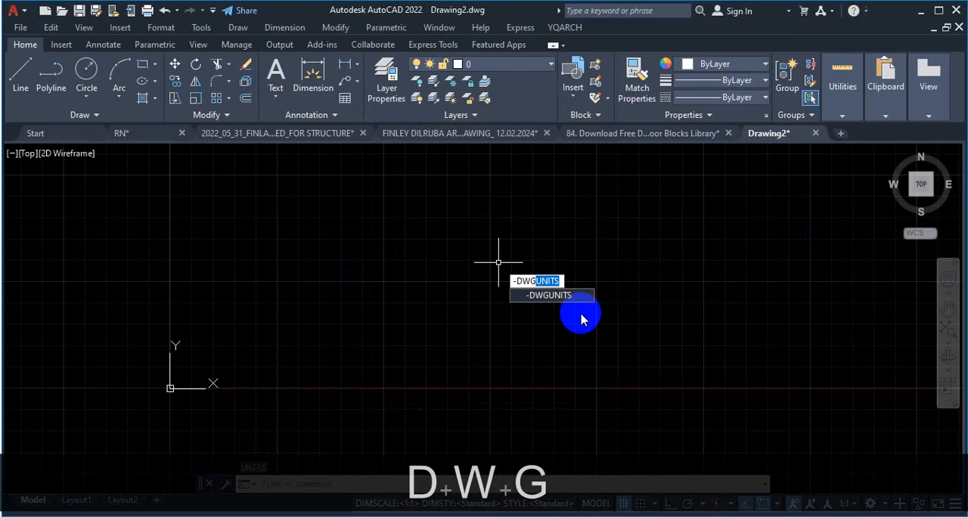
key("Return")
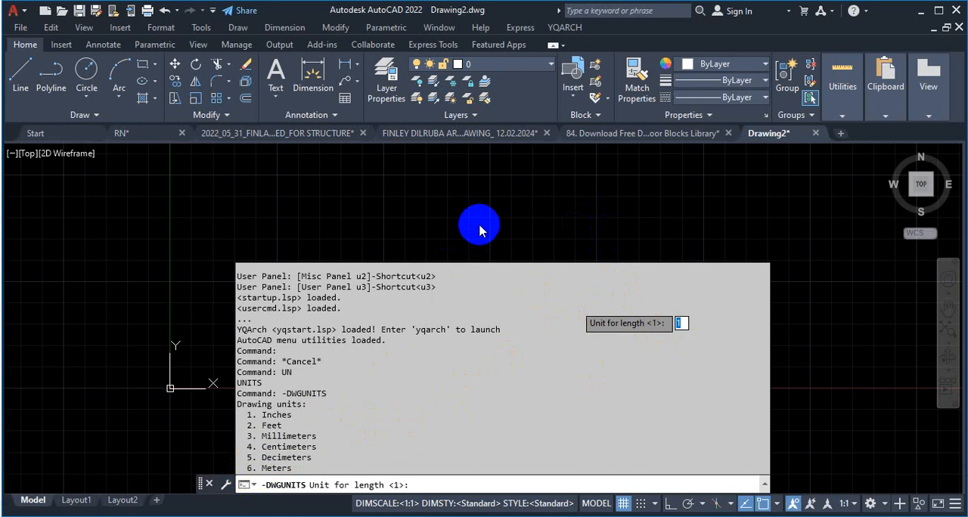
type("3")
key("Return")
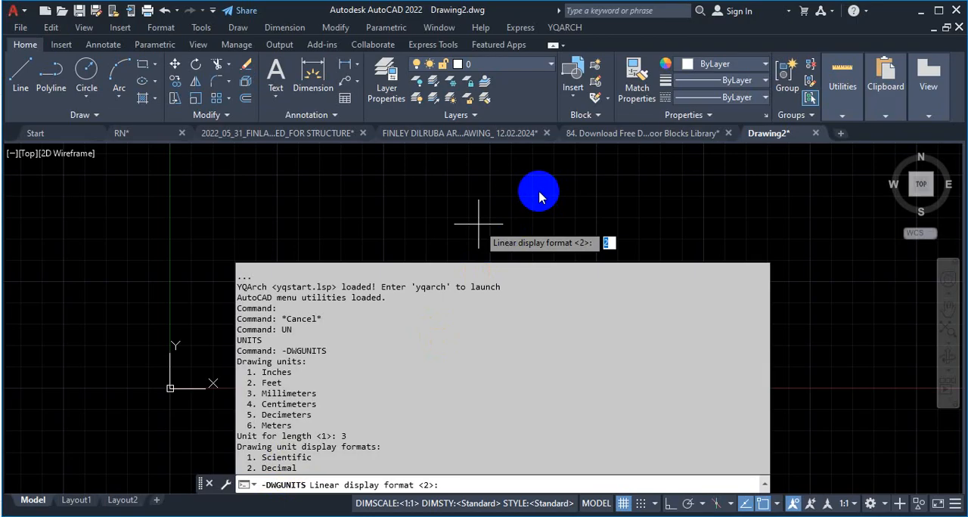
key("Return")
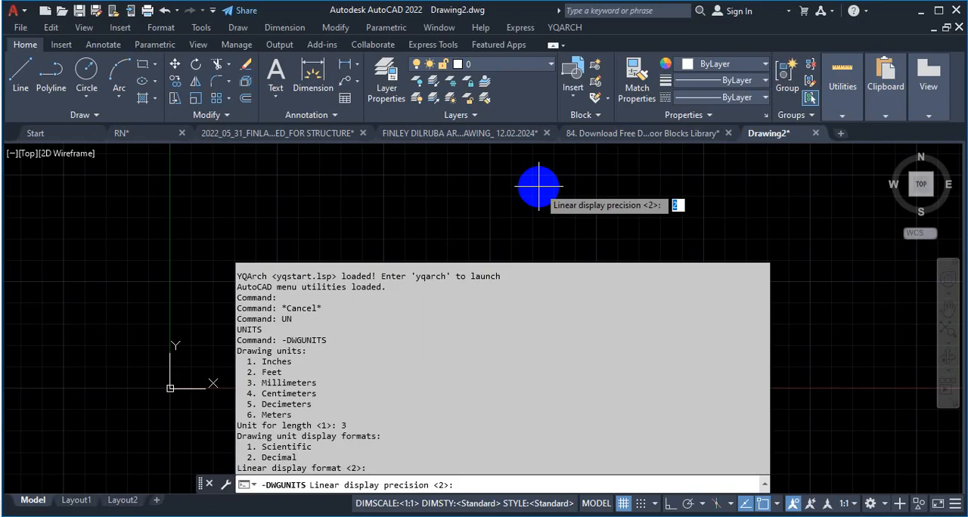
type("0")
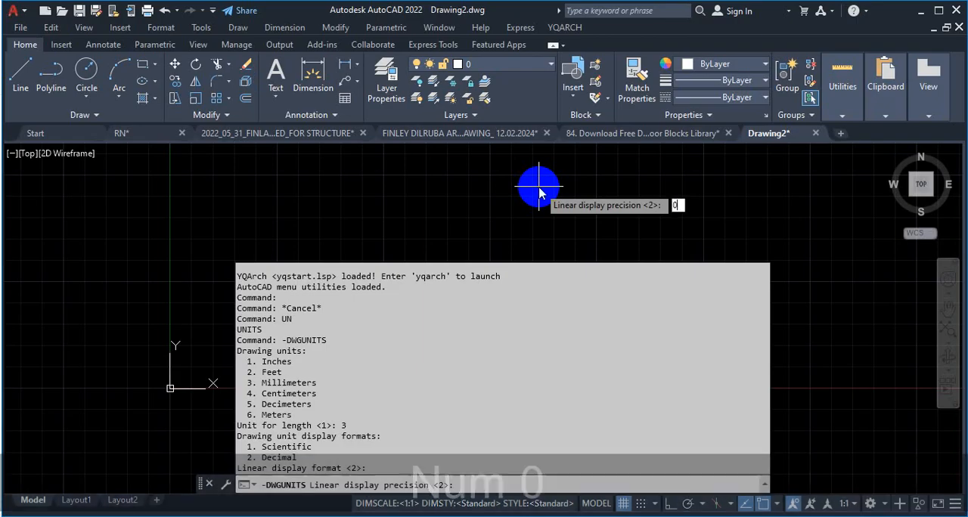
key("Return")
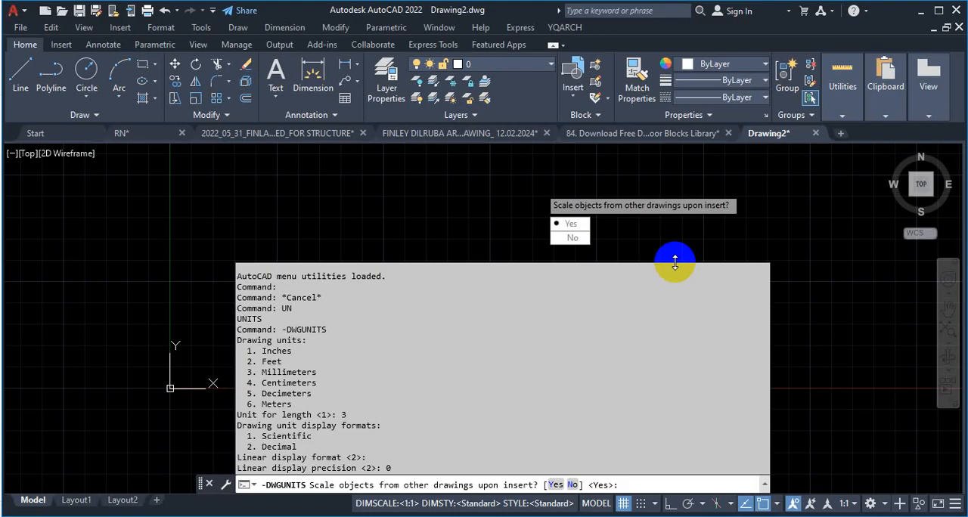
Step: Accept Yes for scaling inserted objects, matching INSUNITS to the drawing units, scaling objects in the current drawing, and including paper space objects
key("Return")
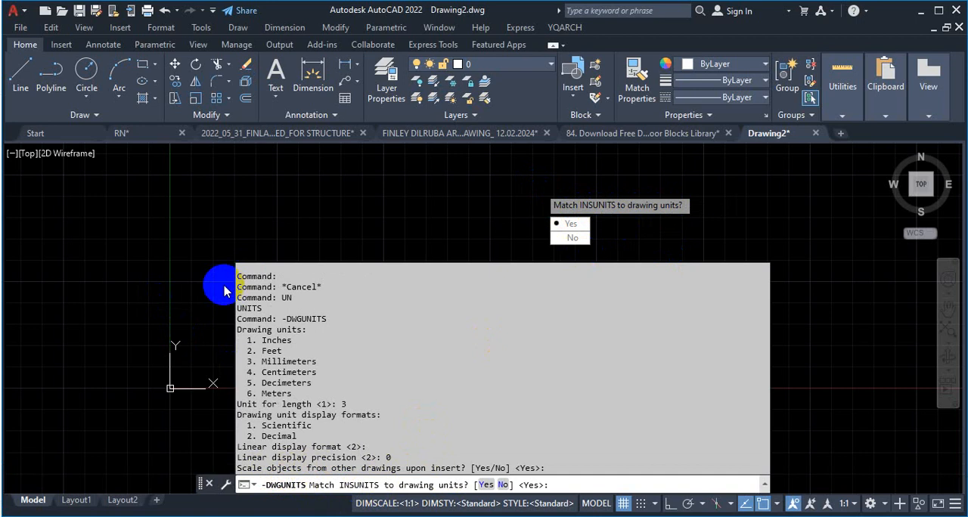
key("Return")
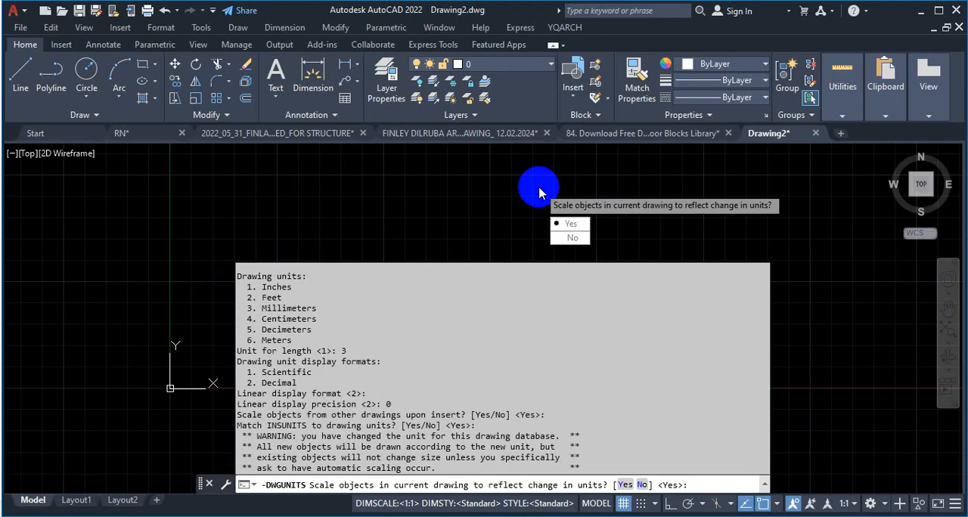
key("Return")
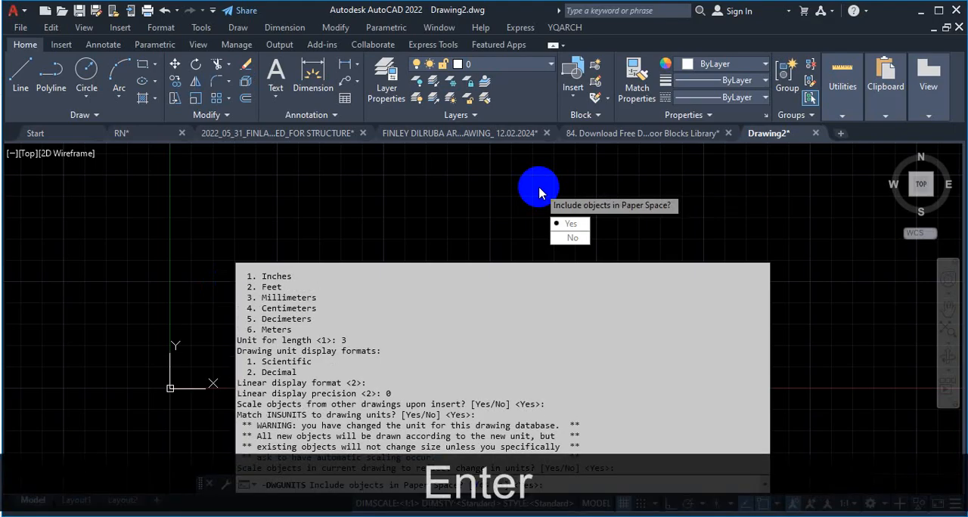
key("Return")
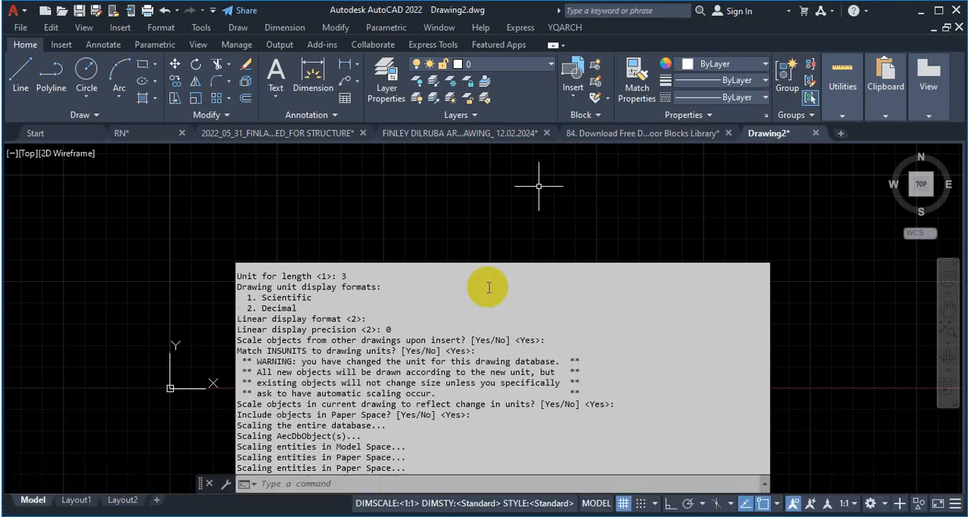
Step: Check the blank drawing's length type, precision and insertion scale in the drawing units settings
left_click(578, 199)
key("Escape")
type("un")
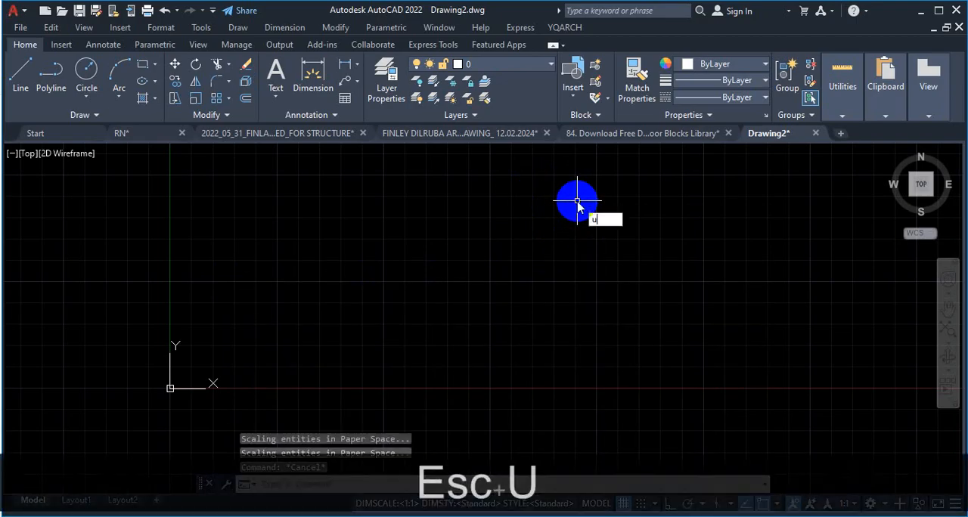
key("Return")
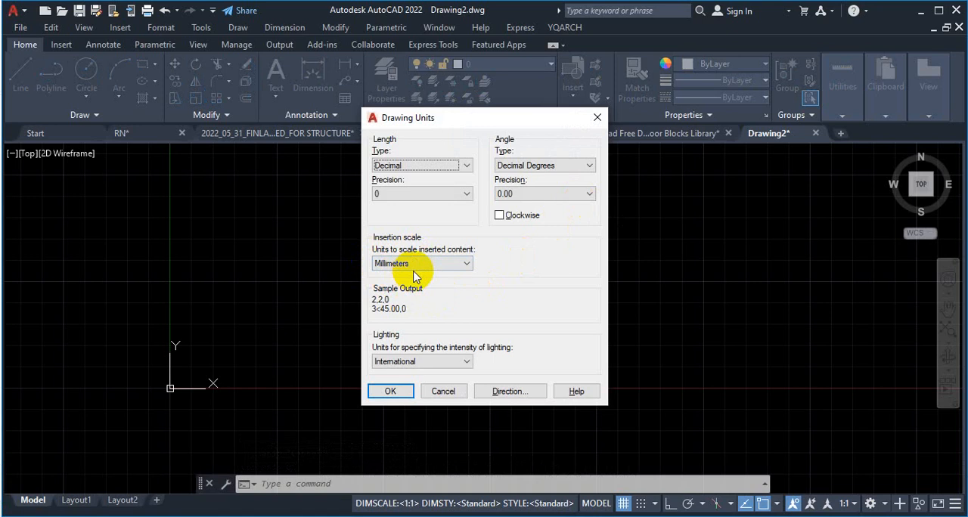
Step: Close the drawing units settings and turn off the grid display in the blank drawing
left_click(597, 119)
left_click(623, 503)
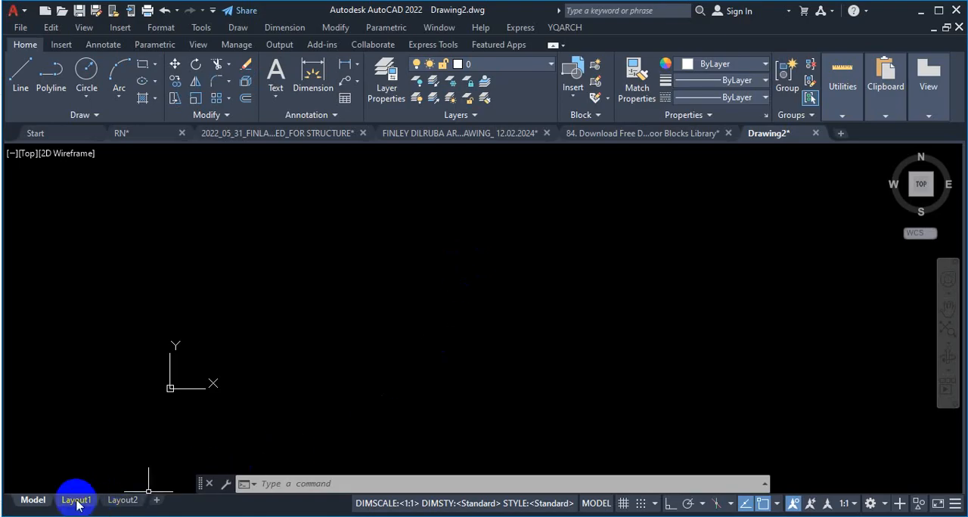
mouse_move(75, 503)
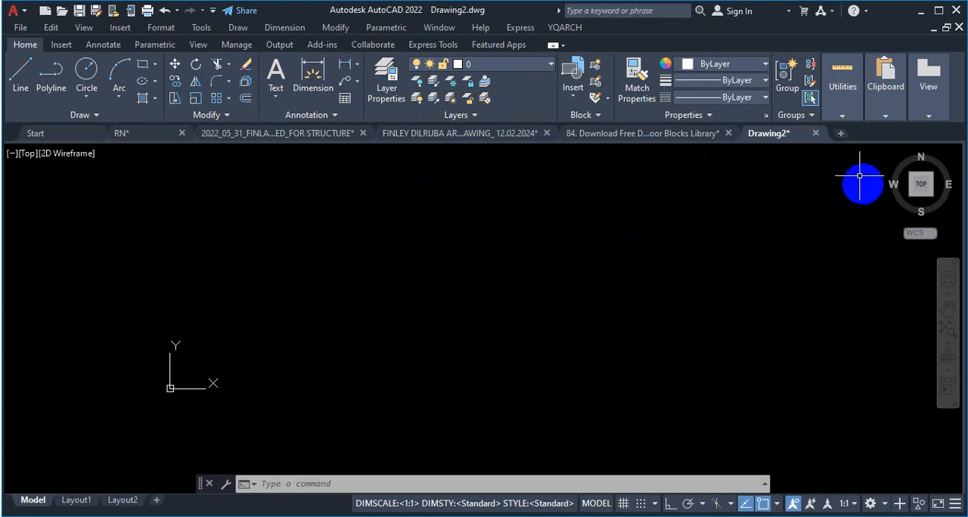
mouse_move(775, 141)
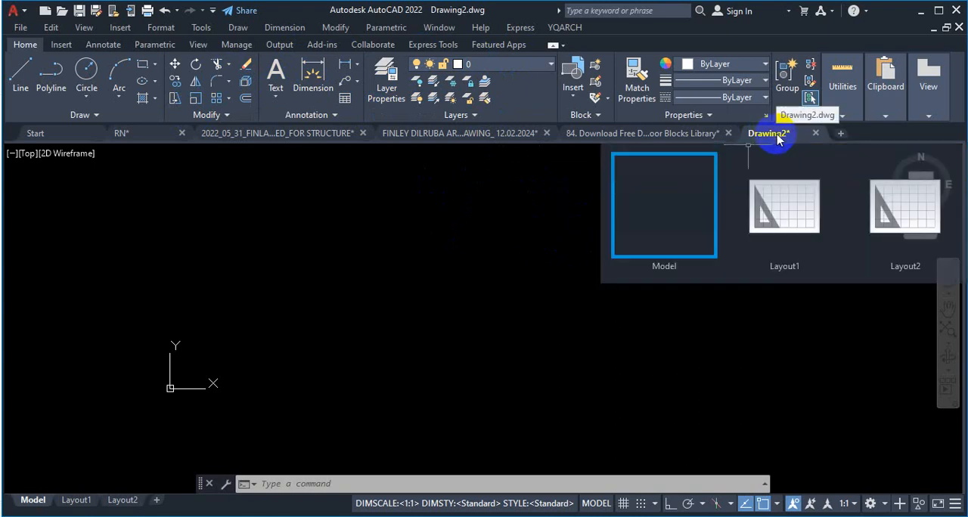
left_click(781, 137)
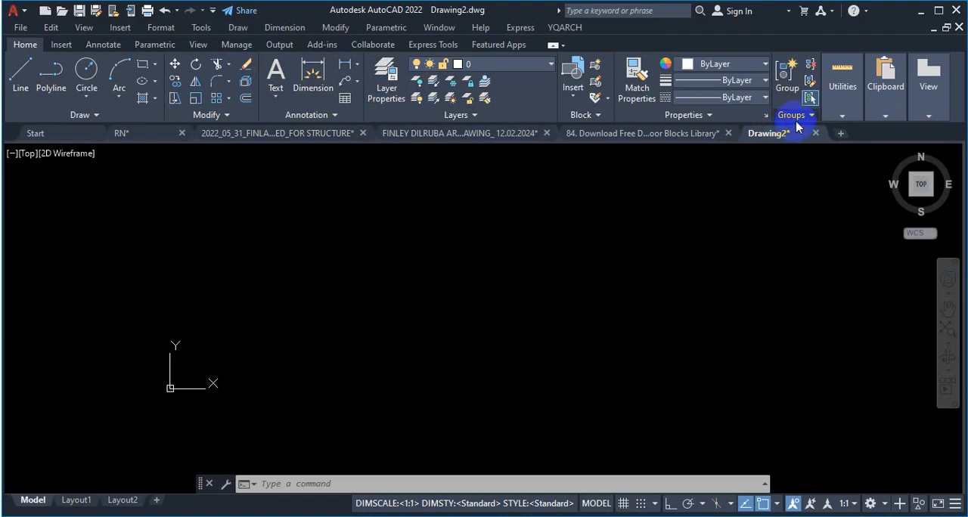
Step: Switch to the architectural drawing dated 12.02.2024 and look through its layer list
mouse_move(781, 140)
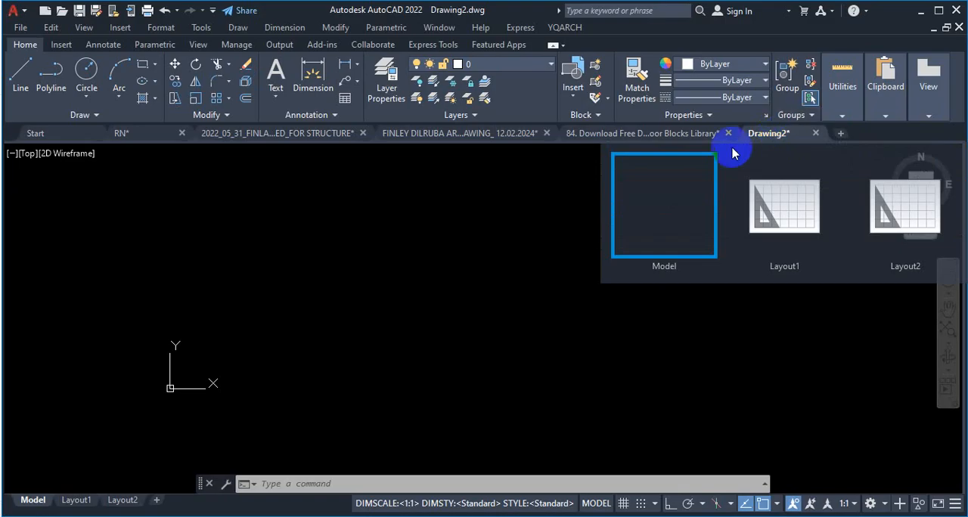
left_click(510, 142)
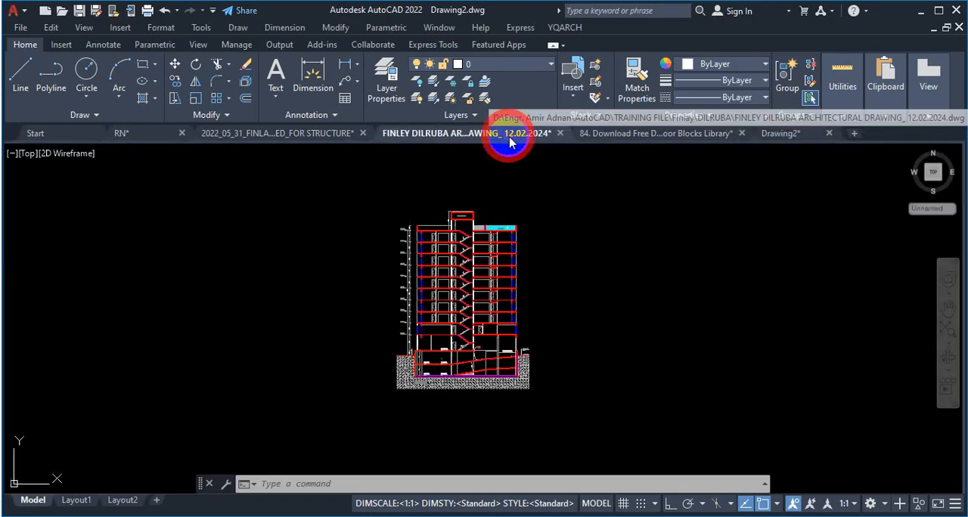
left_click(530, 64)
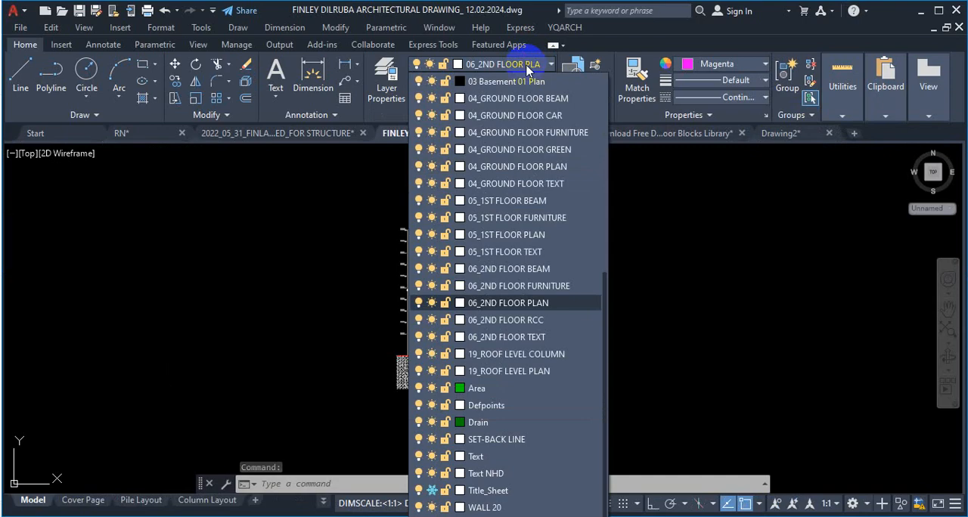
left_click(542, 67)
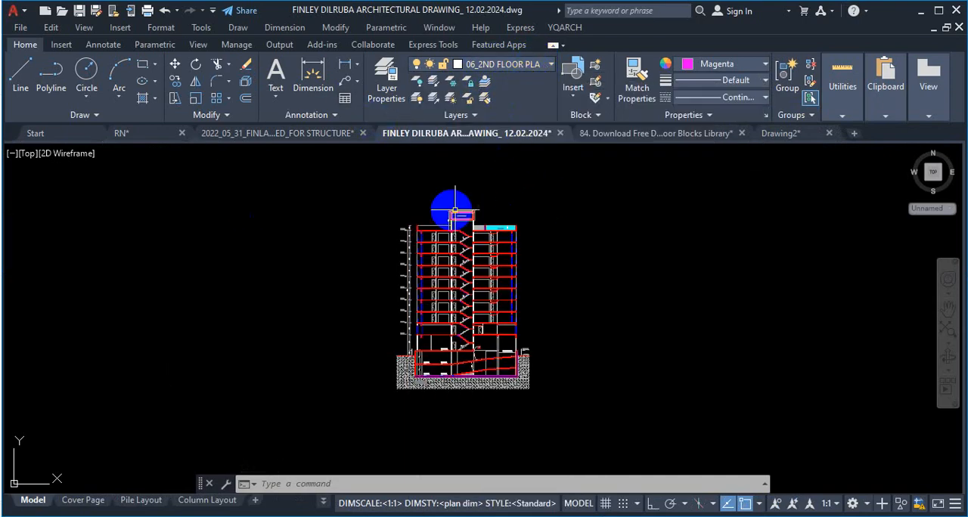
Step: Open the Layer Properties Manager, dock it beside the drawing area and widen it to show more columns
left_click(386, 82)
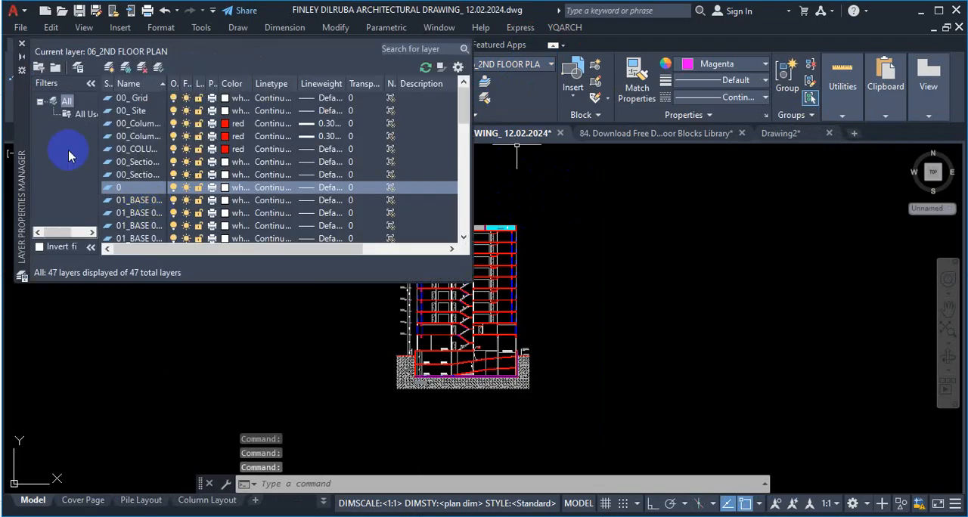
left_click_drag(25, 124, 6, 255)
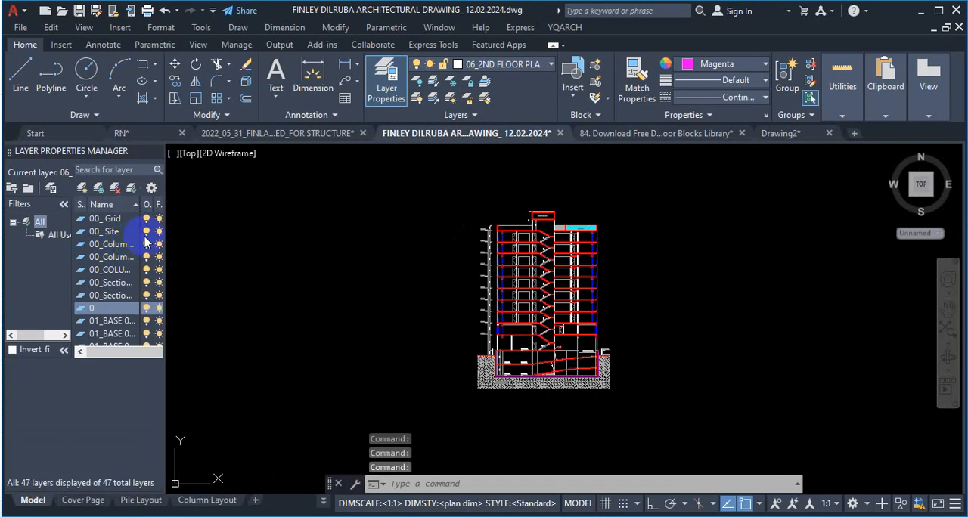
left_click_drag(164, 170, 256, 174)
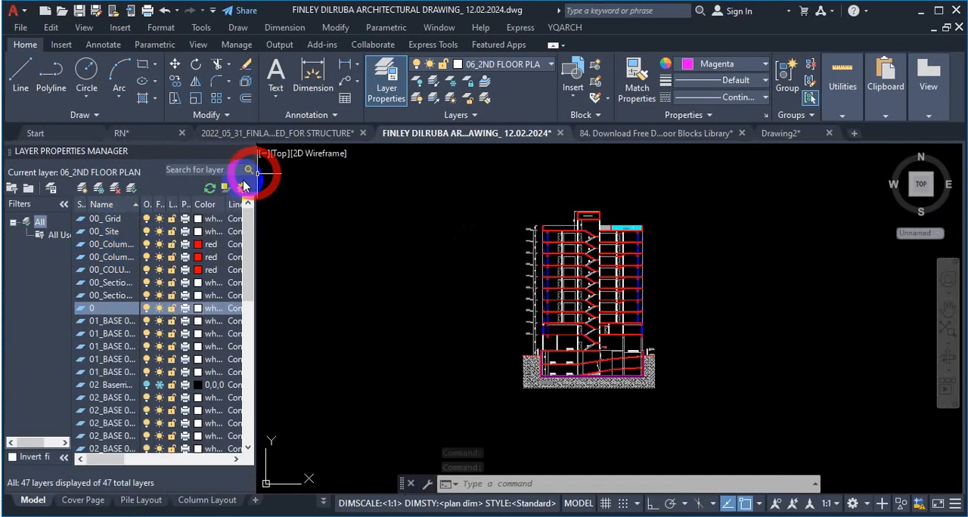
Step: Create a new layer state named 1 from the architectural drawing's layers in the Layer States Manager
left_click(51, 192)
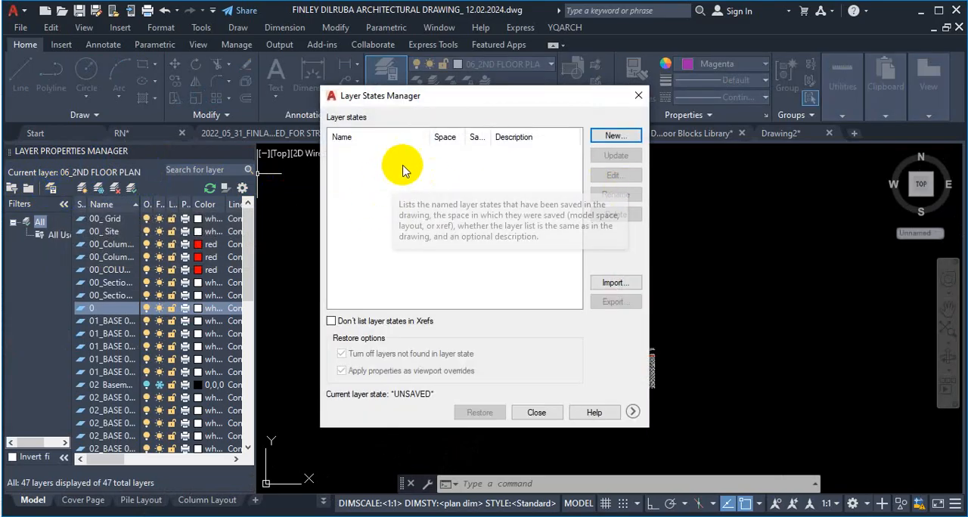
left_click(617, 136)
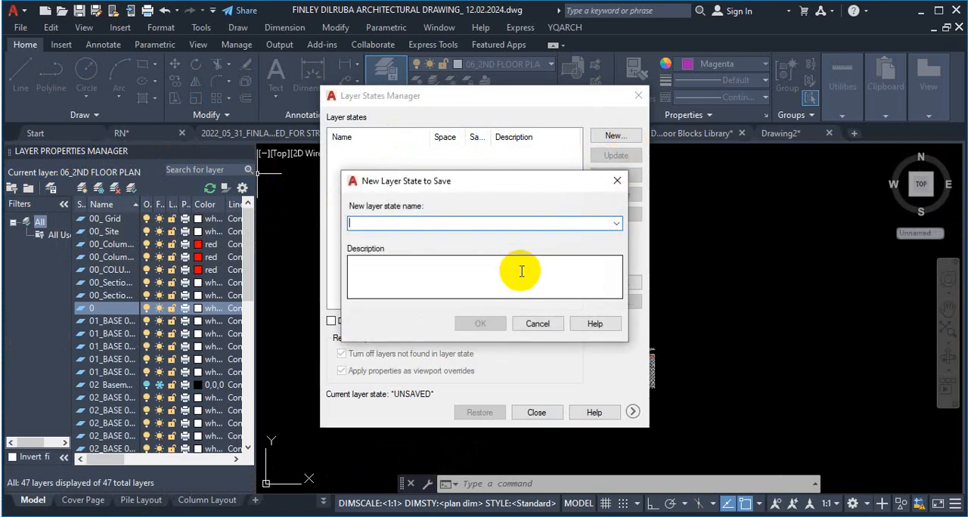
type("1")
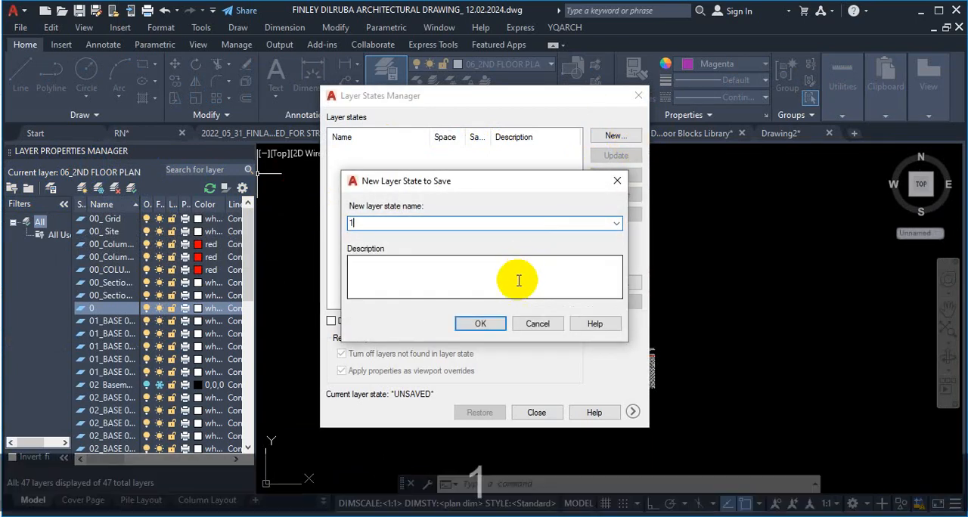
left_click(481, 324)
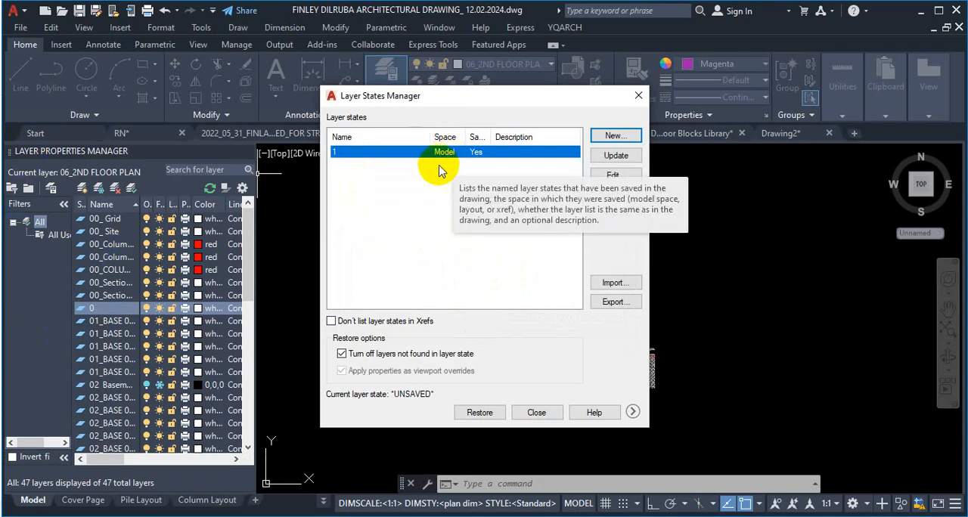
Step: Start exporting layer state 1 and choose the C-35 folder inside the AutoCAD folder on drive D as destination
left_click(443, 183)
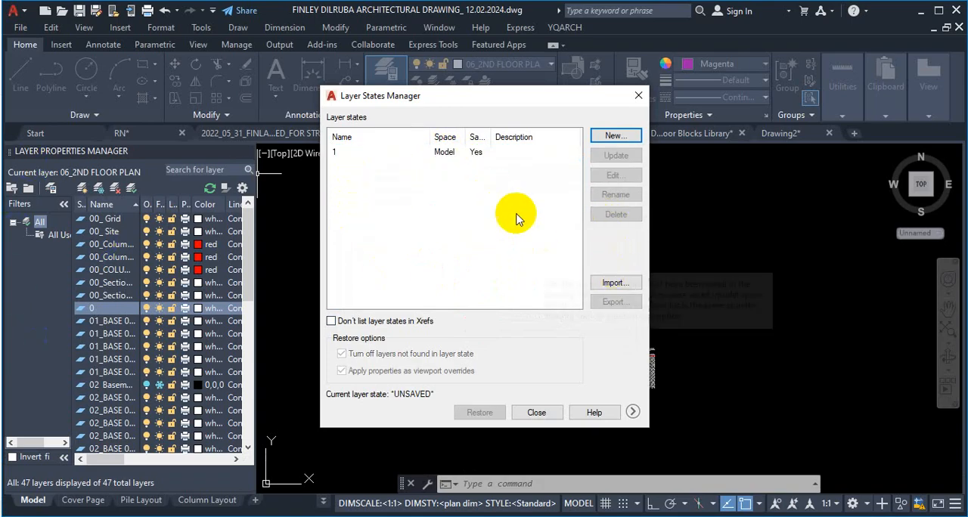
left_click(452, 155)
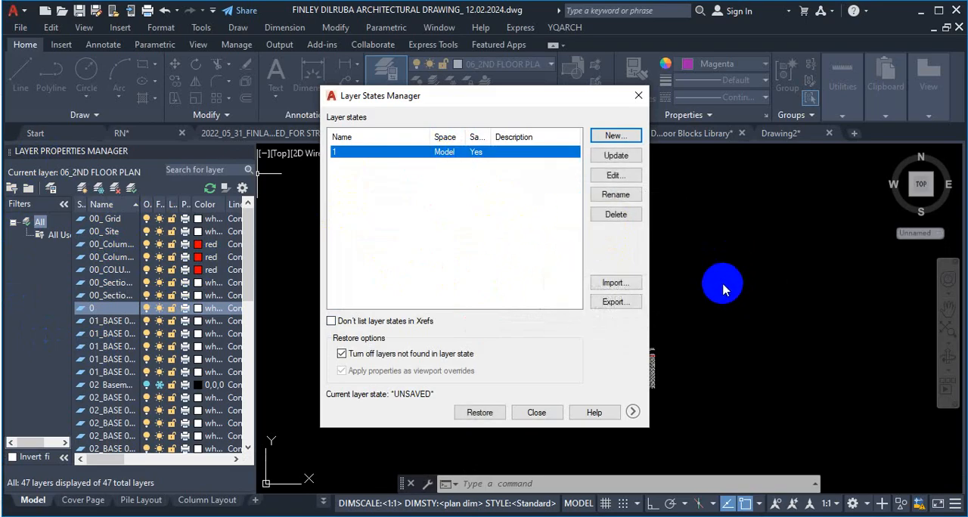
left_click(614, 303)
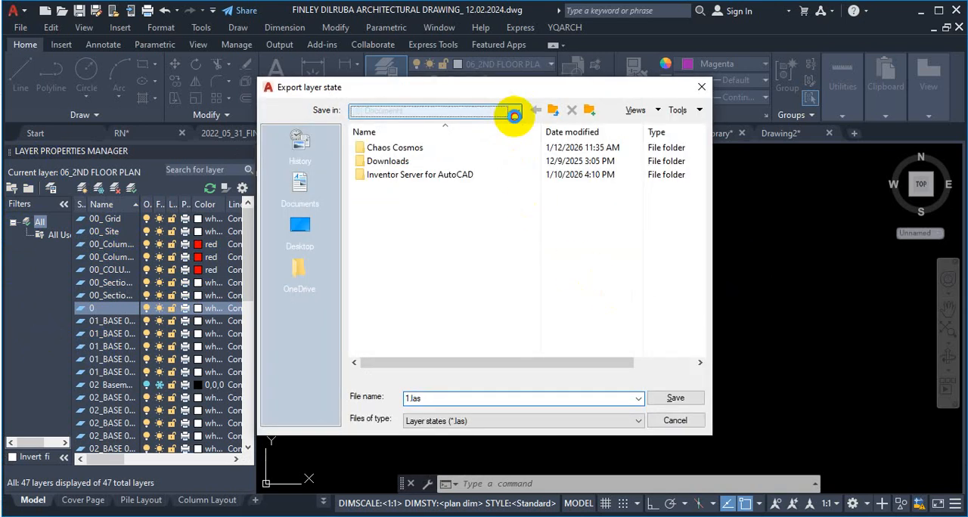
left_click(516, 111)
left_click(448, 194)
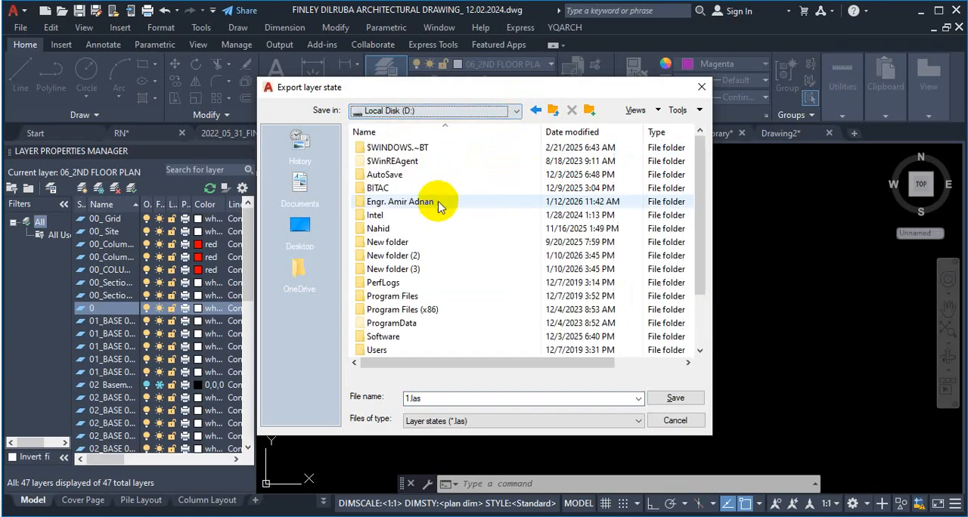
double_click(438, 195)
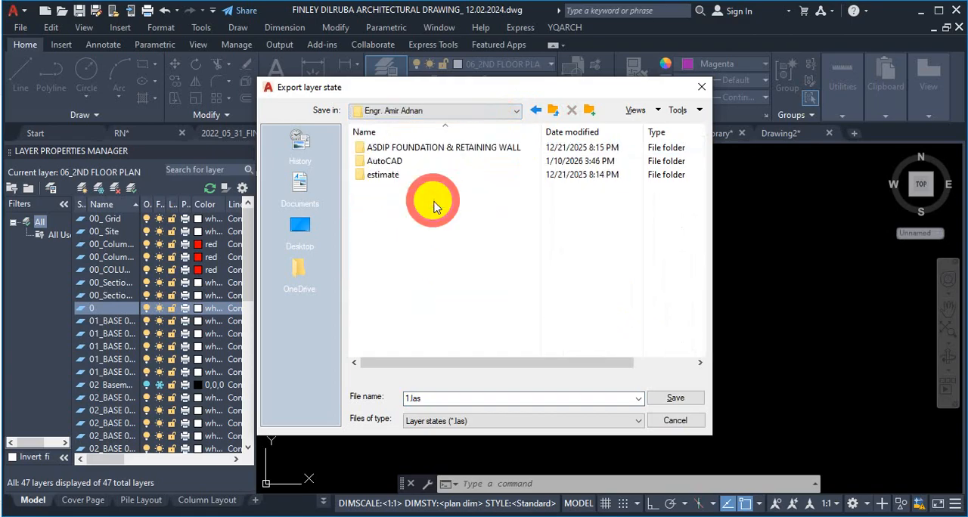
double_click(420, 162)
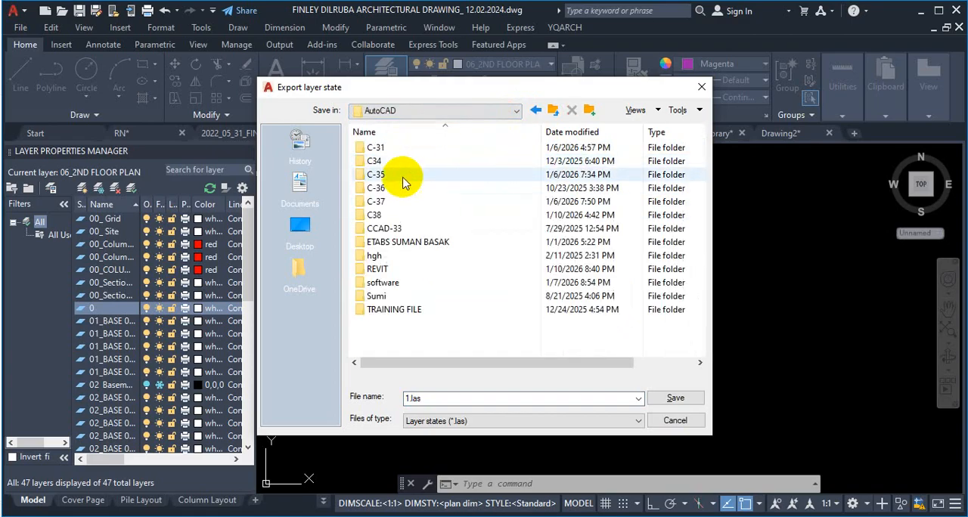
double_click(399, 181)
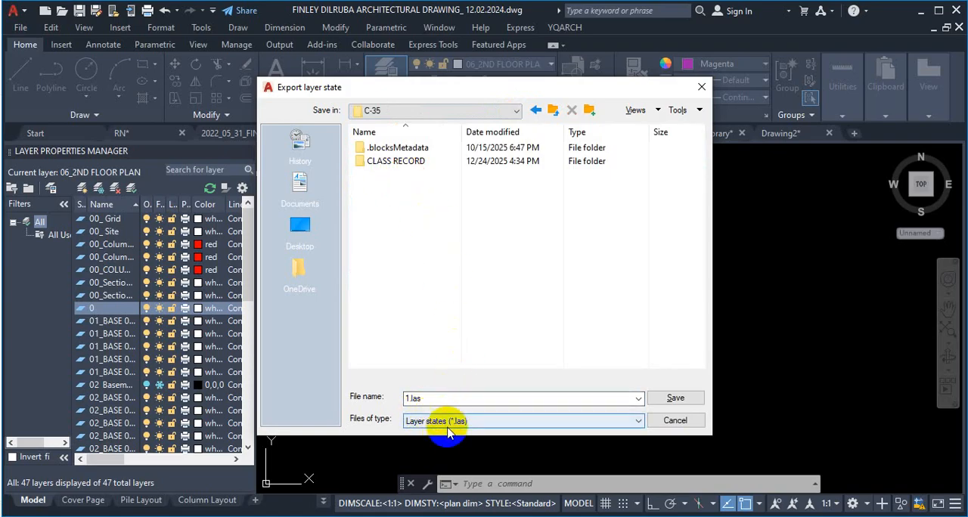
Step: Save the exported layer state as 1.las and close the Layer States Manager
key("ctrl+1")
mouse_move(465, 405)
left_mouse_down()
mouse_move(422, 446)
mouse_move(453, 389)
left_mouse_up()
key("Escape")
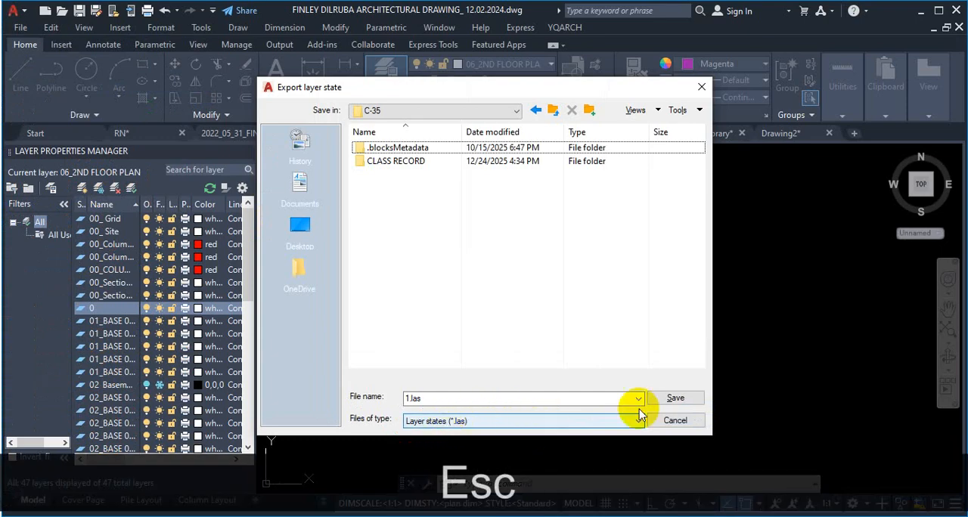
left_click(660, 396)
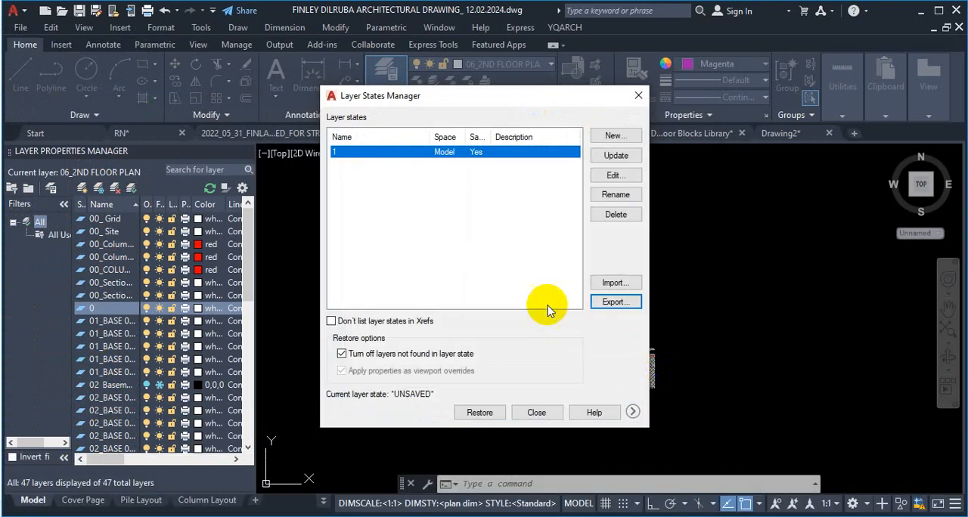
left_click(536, 412)
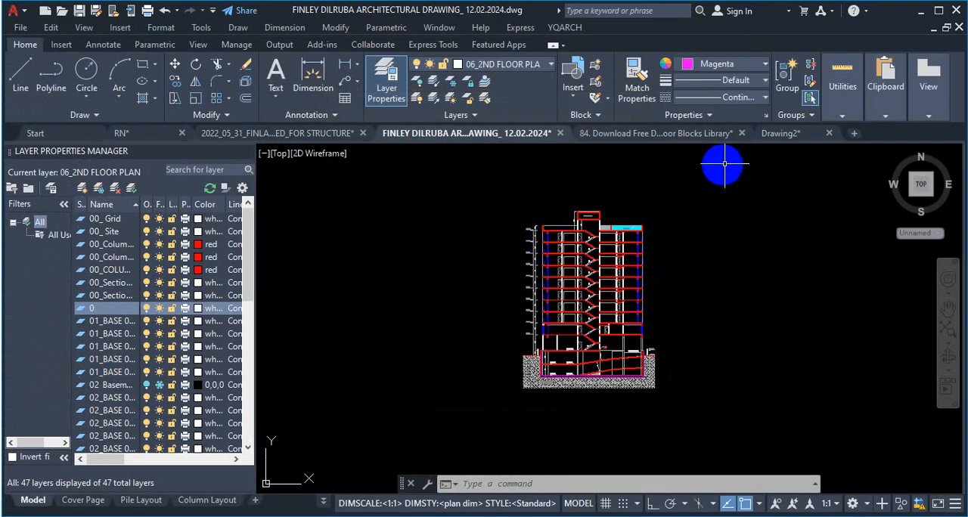
Step: Switch to the blank Drawing2 and start importing a layer state from the C-35 folder
left_click(784, 135)
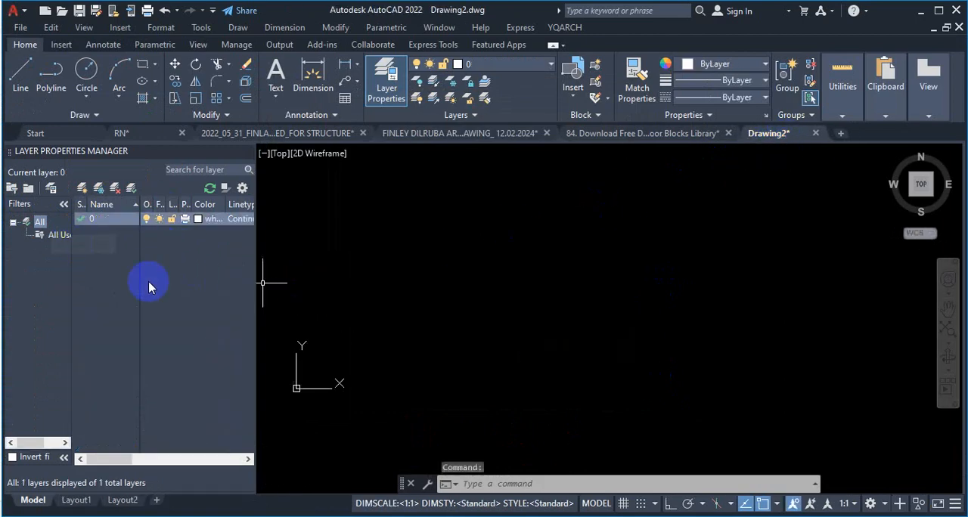
left_click(50, 189)
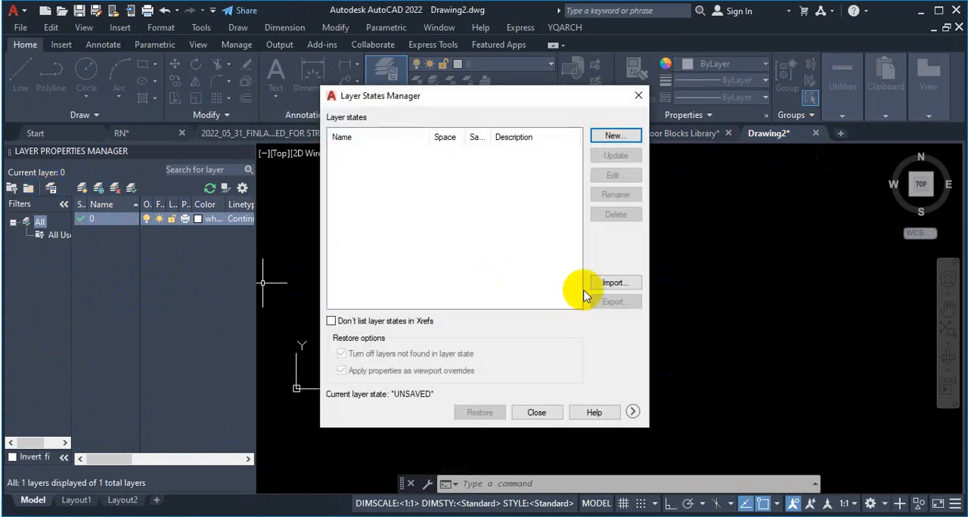
left_click(629, 286)
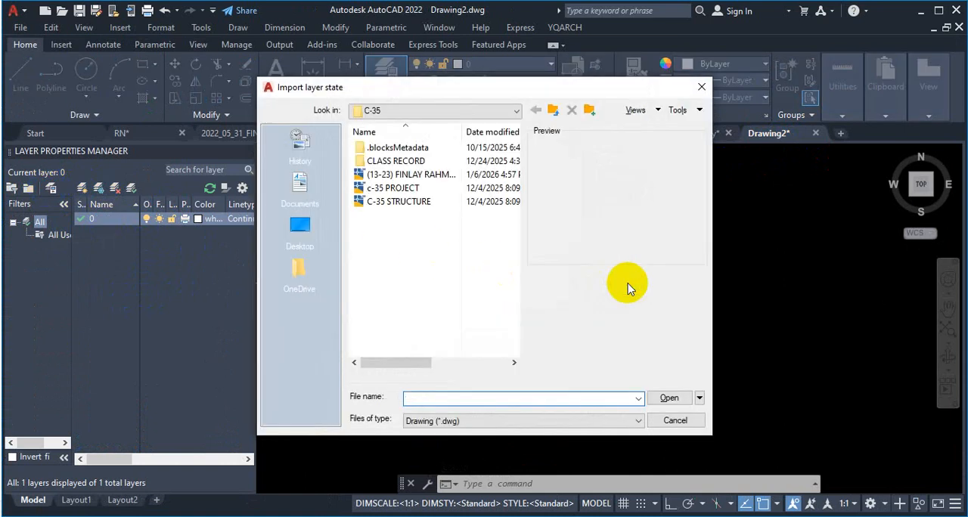
left_click(472, 112)
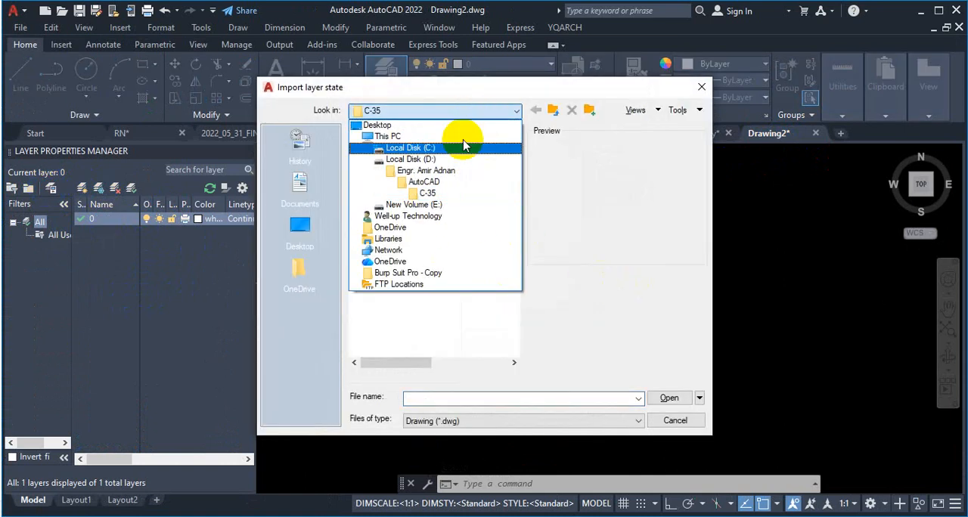
left_click(451, 199)
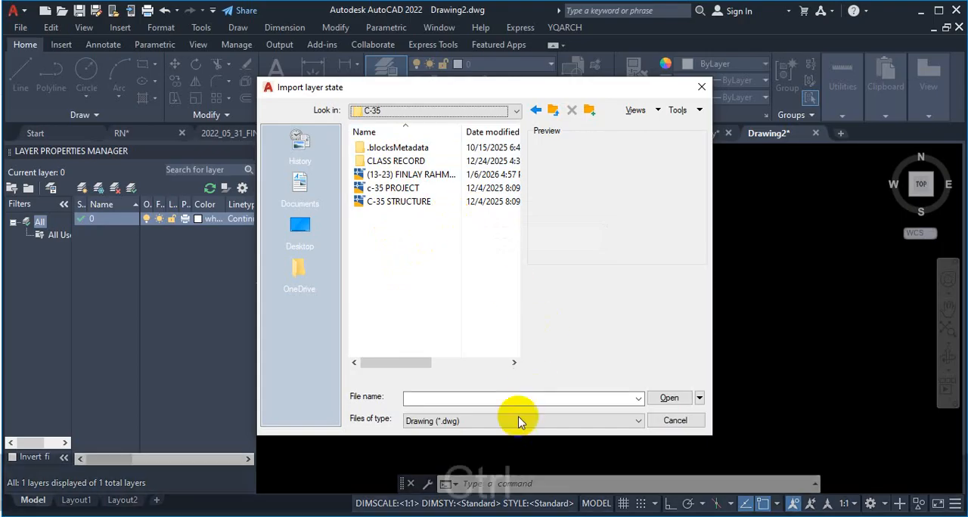
Step: Filter the import files to Layer states (*.las), import file 1 and restore its layer state in Drawing2
key("ctrl+1")
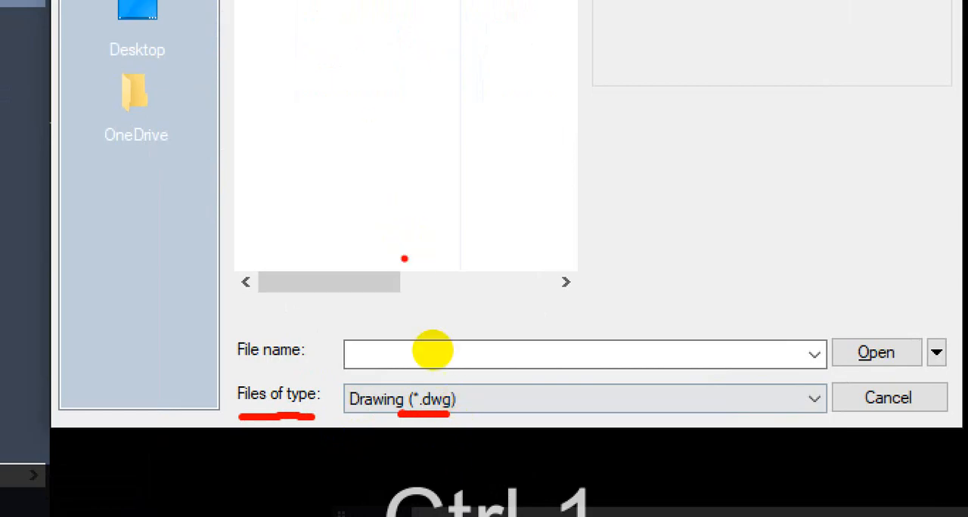
key("Escape")
left_click(608, 424)
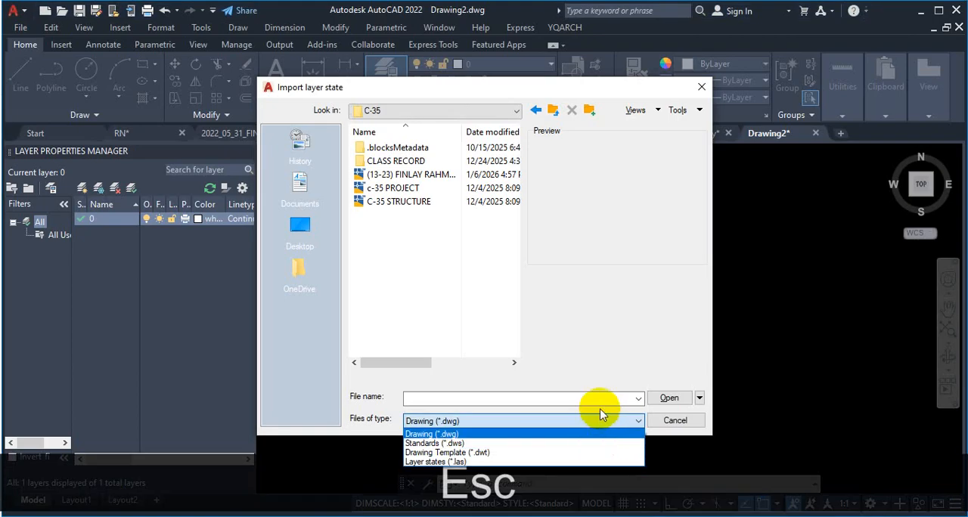
left_click(480, 461)
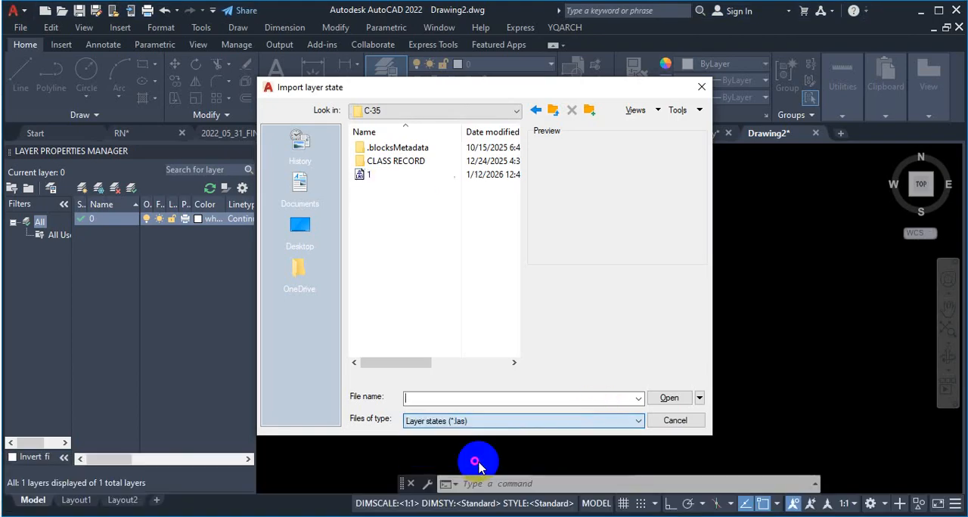
left_click(369, 176)
left_click(669, 397)
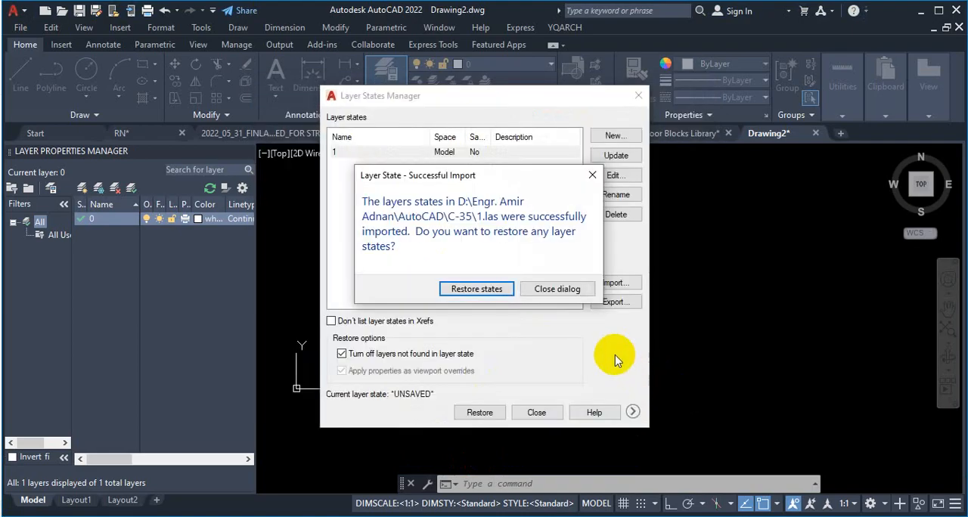
left_click(477, 289)
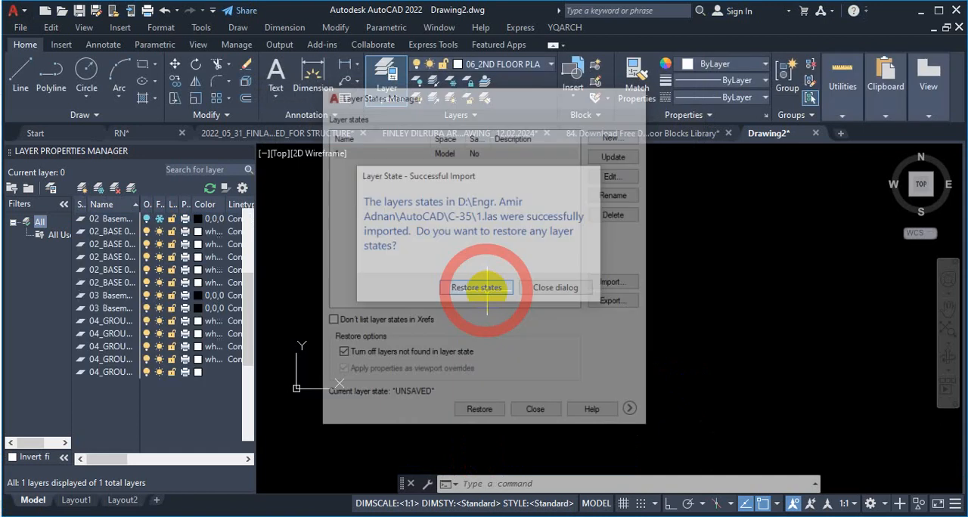
Step: Review the imported floor, basement and roof layers in Drawing2's layer list from start to end
left_click(527, 71)
scroll(507, 287, "up", 5)
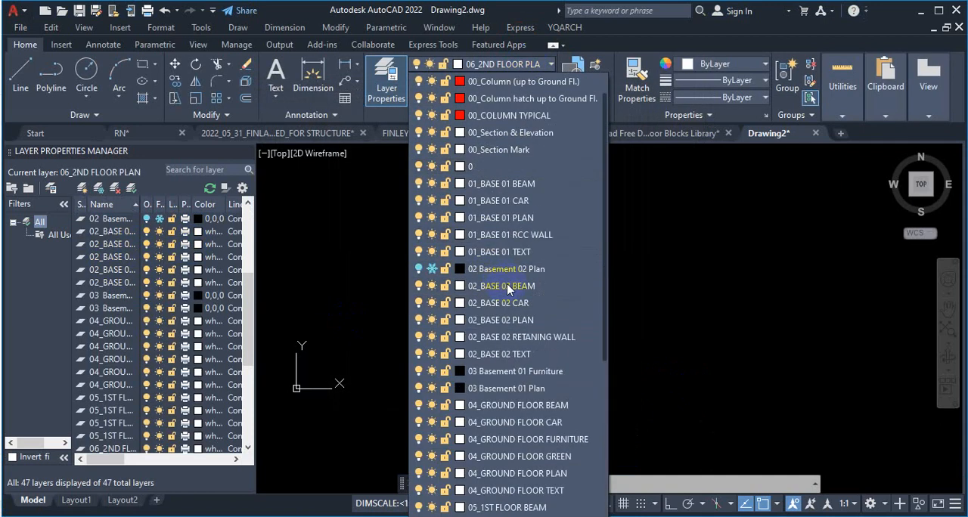
scroll(508, 288, "down", 5)
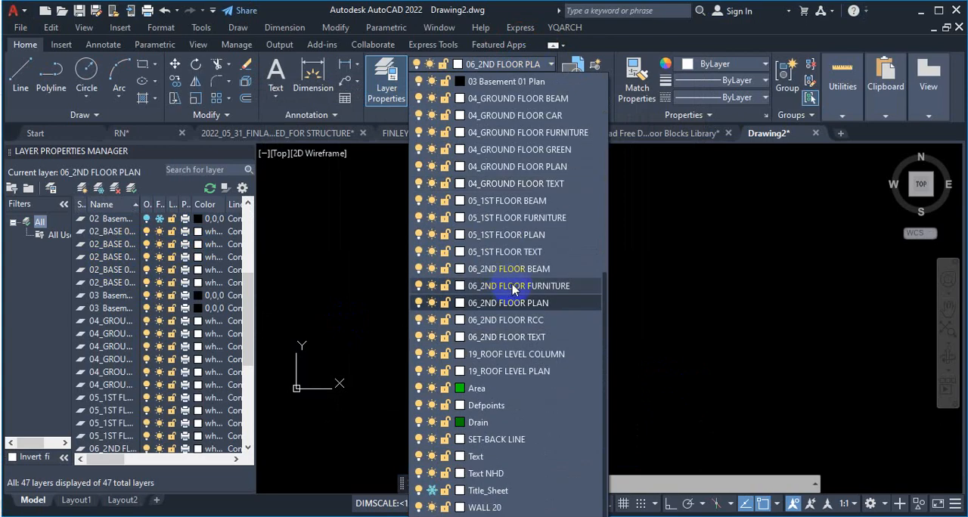
left_click(684, 249)
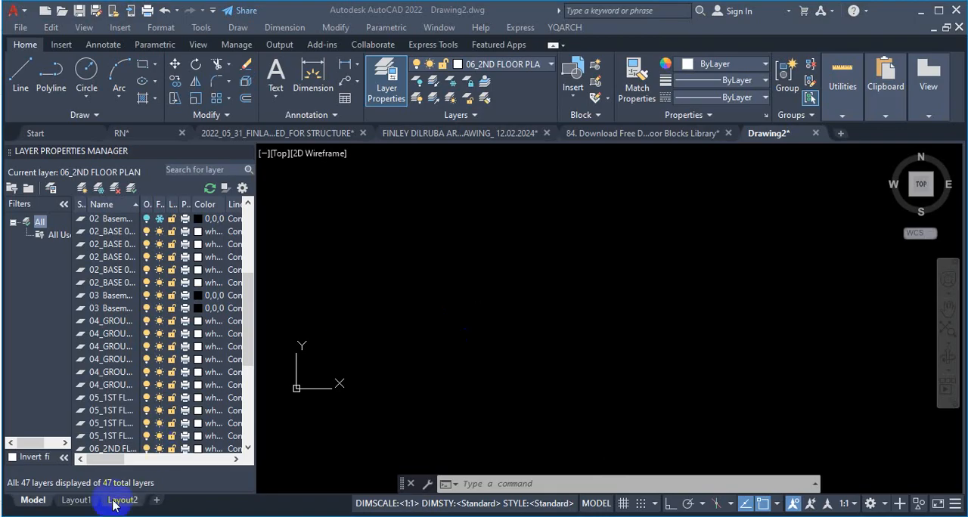
mouse_move(79, 506)
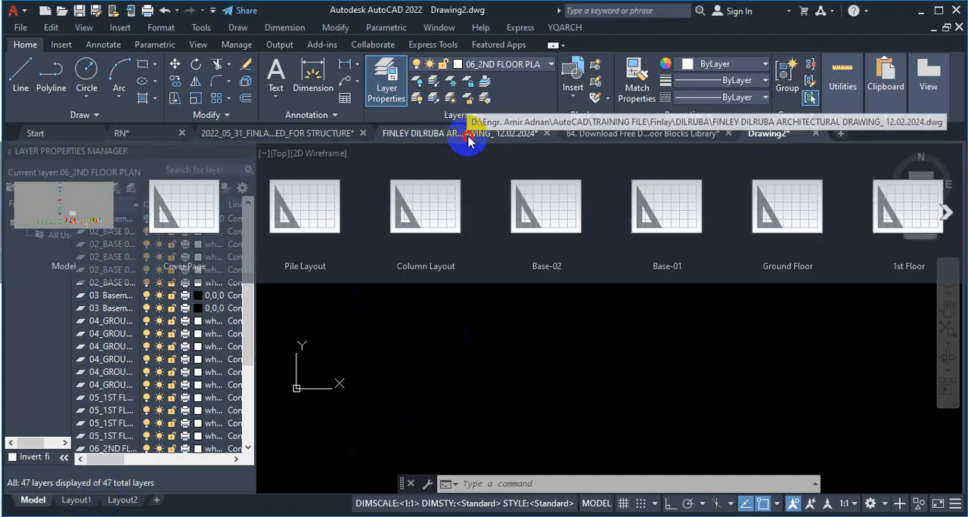
Step: Switch to the architectural drawing and close its Layer Properties Manager
left_click(469, 142)
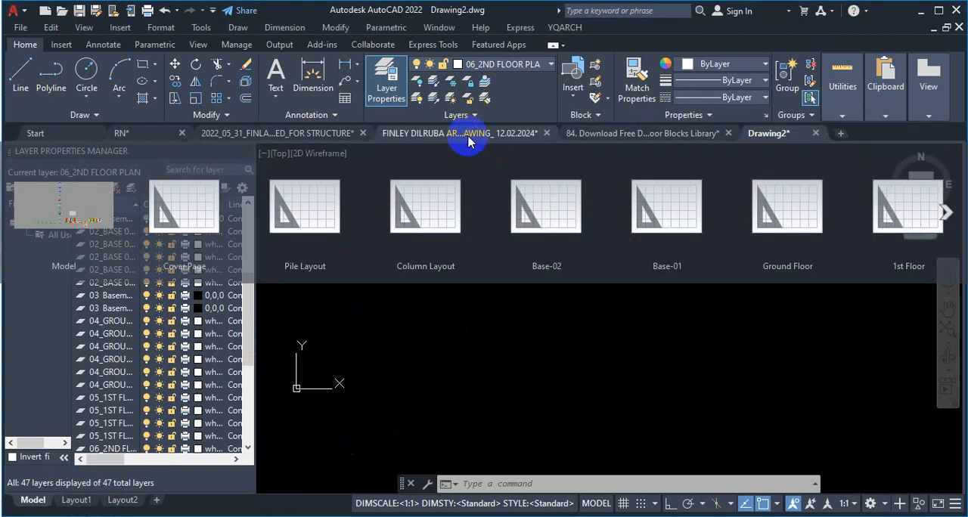
scroll(427, 270, "down", 10)
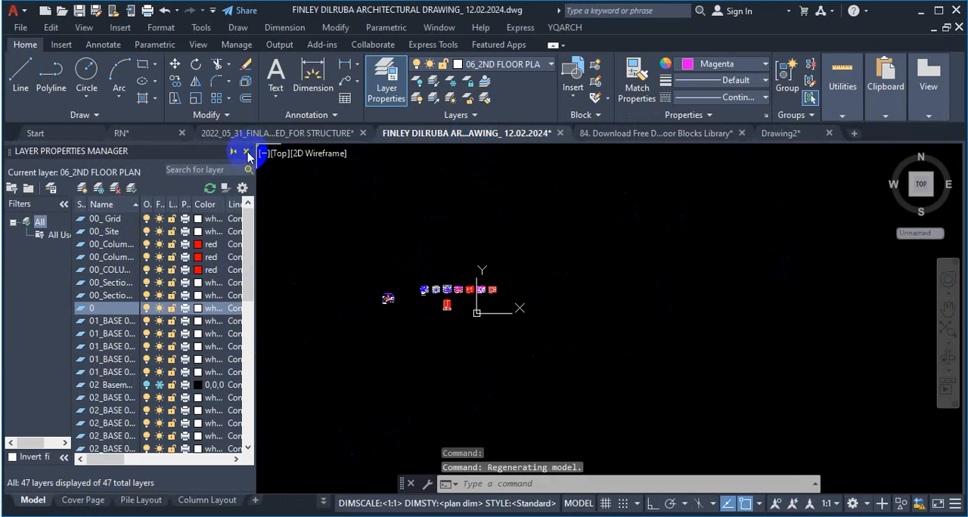
left_click(246, 152)
Step: Save a copy of the architectural drawing as 1 in the DILRUBA folder, in AutoCAD 2018 Drawing format
mouse_move(466, 144)
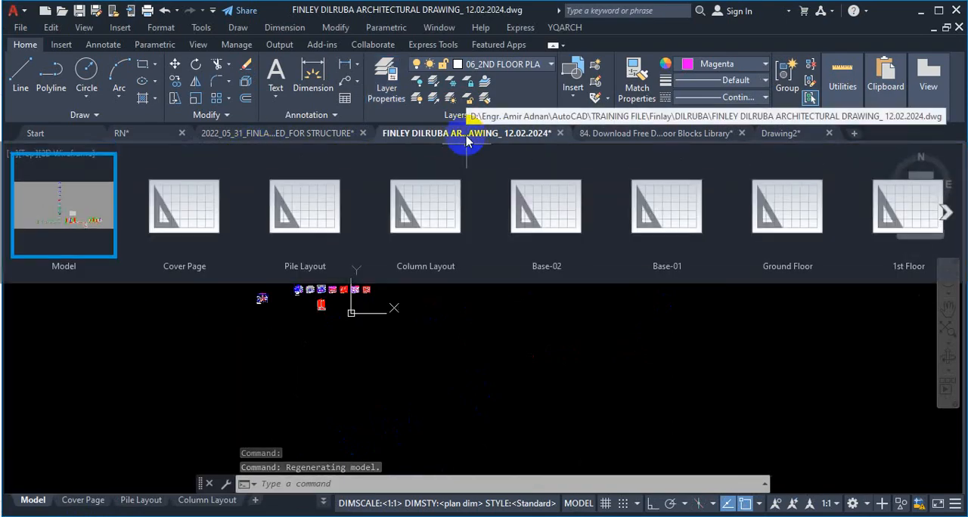
left_click(13, 11)
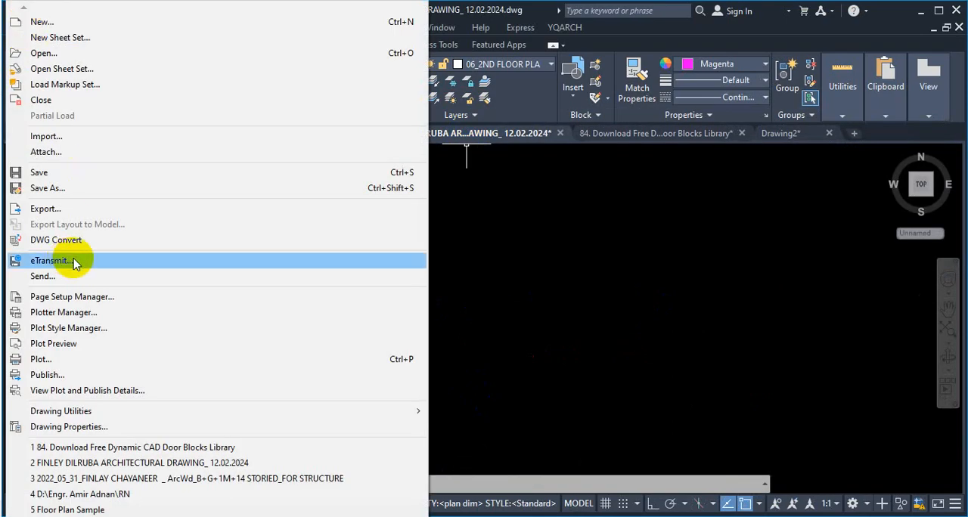
left_click(77, 189)
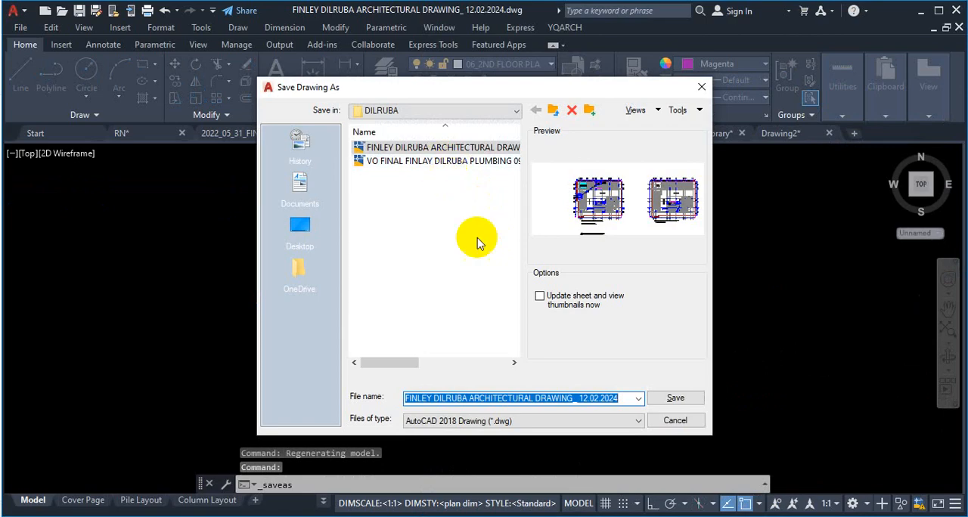
type("1")
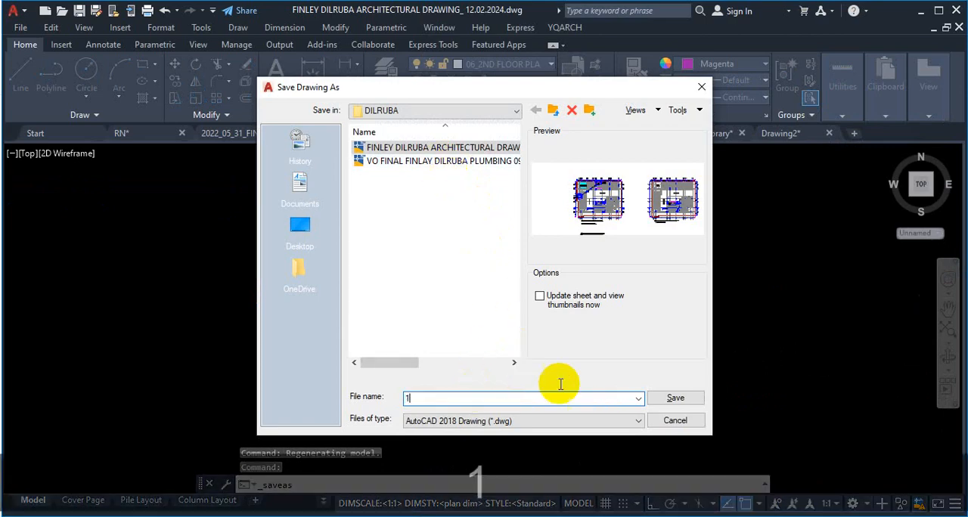
left_click(676, 396)
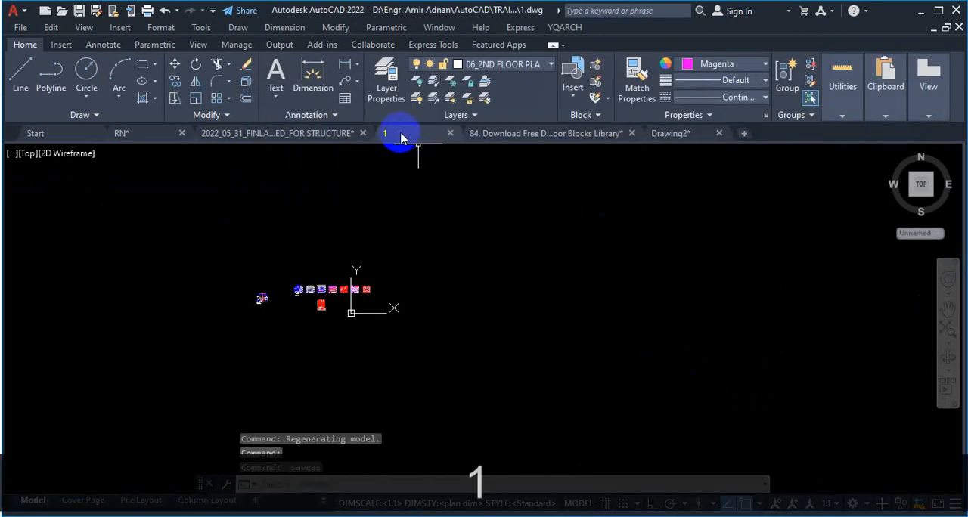
Step: Erase all objects from the model space of drawing 1
scroll(486, 309, "down", 1)
scroll(486, 308, "down", 4)
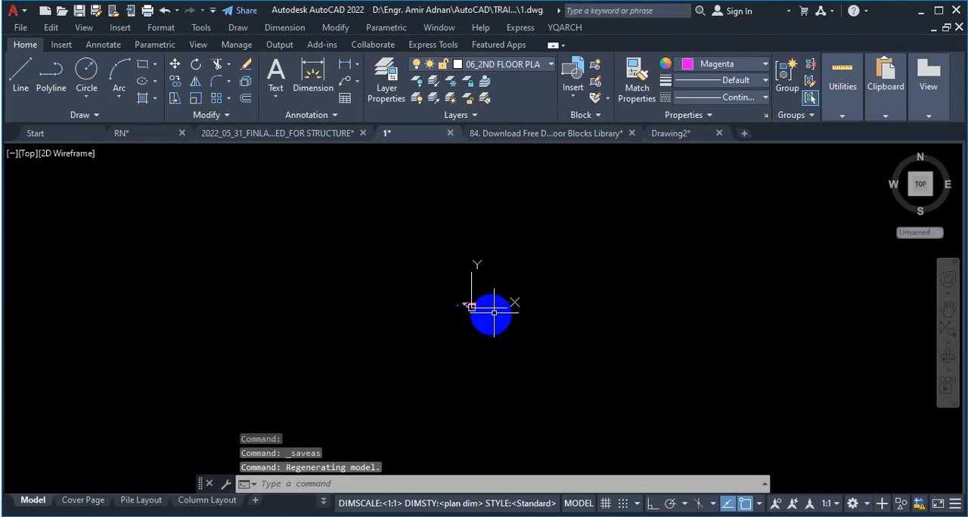
scroll(494, 315, "up", 3)
key("ctrl+a")
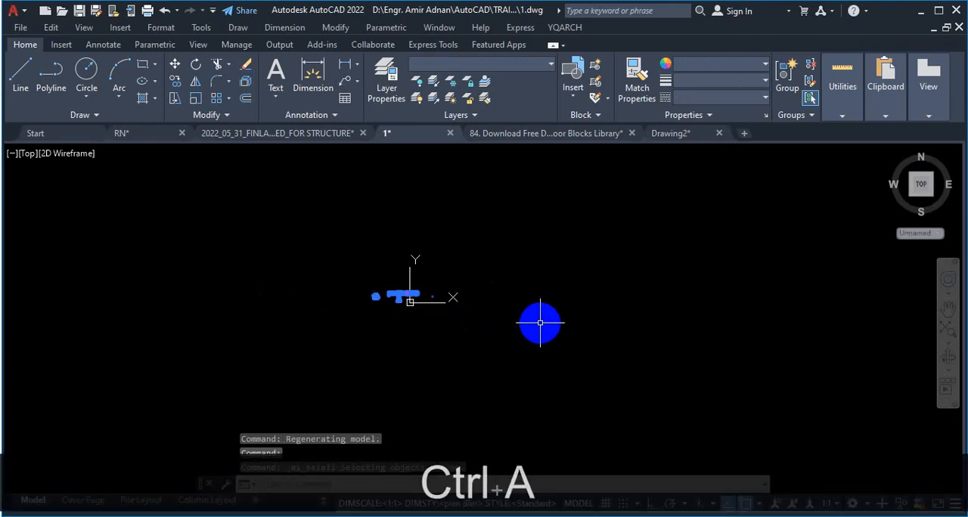
key("Delete")
key("Return")
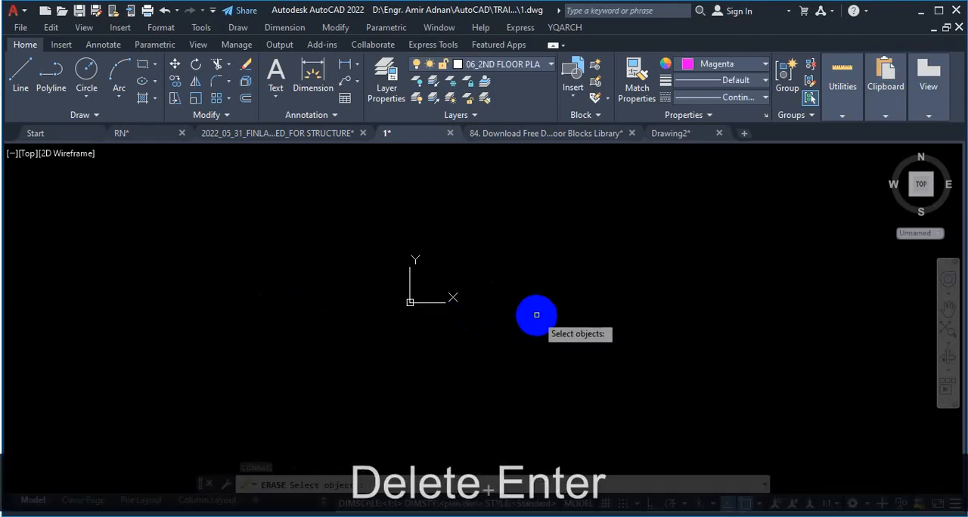
key("Escape")
Step: Examine the Cover Page, Pile Layout, Column Layout and Base-02 layouts of drawing 1, and its layer list in model space
left_click(104, 503)
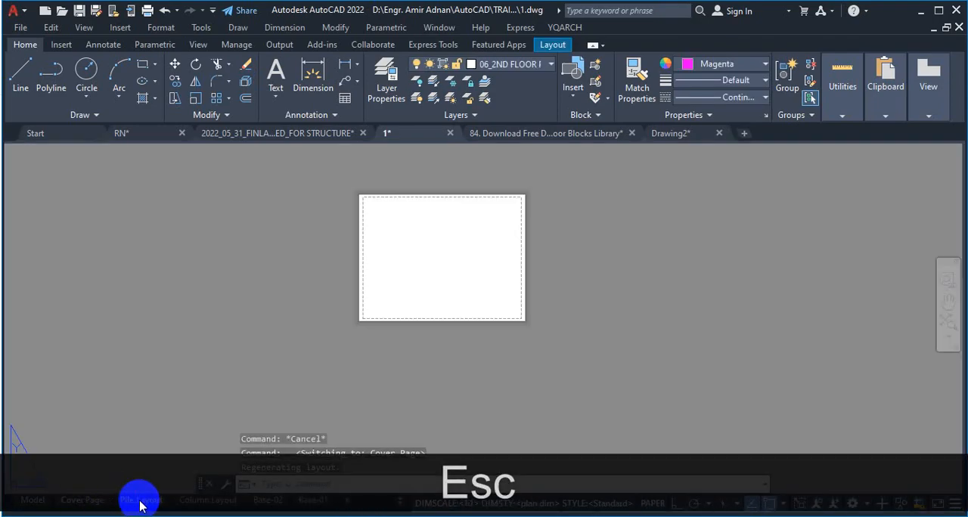
left_click(140, 502)
left_click(193, 500)
left_click(265, 500)
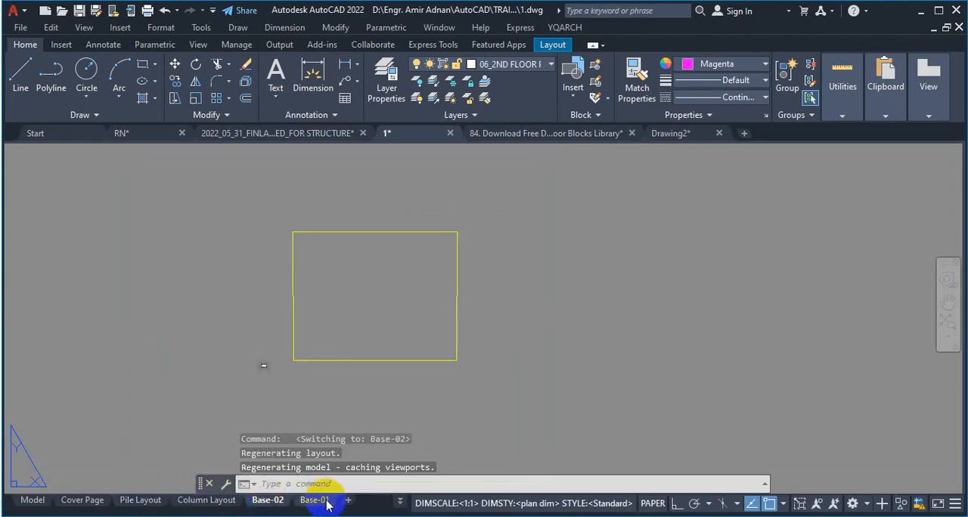
left_click(31, 501)
left_click(511, 71)
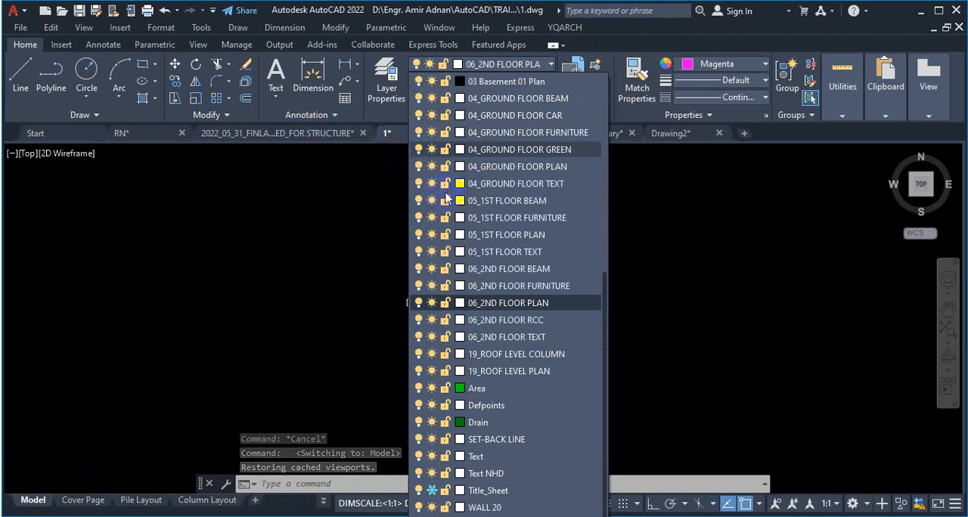
key("Escape")
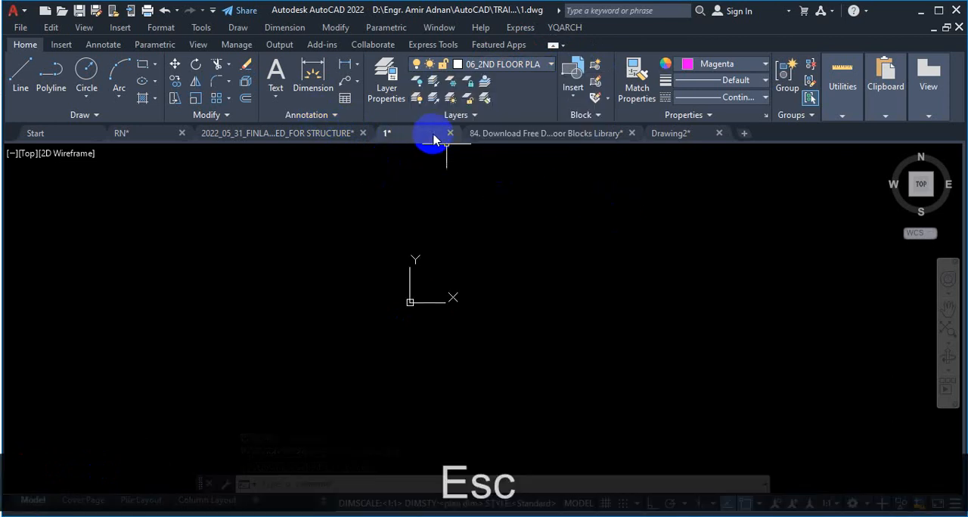
mouse_move(431, 137)
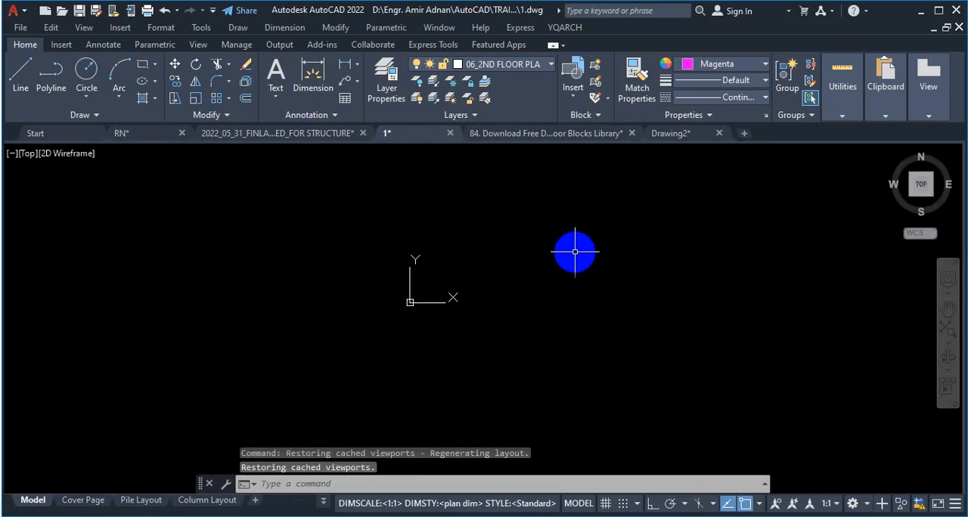
Step: Close Drawing2, the door blocks library, drawing 1, the structure drawing and RN without saving changes
left_click(718, 133)
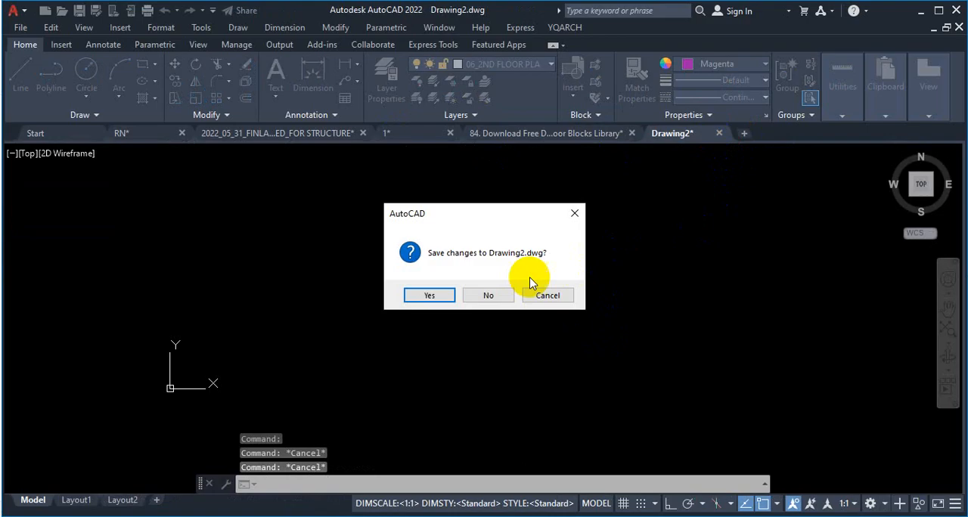
left_click(488, 295)
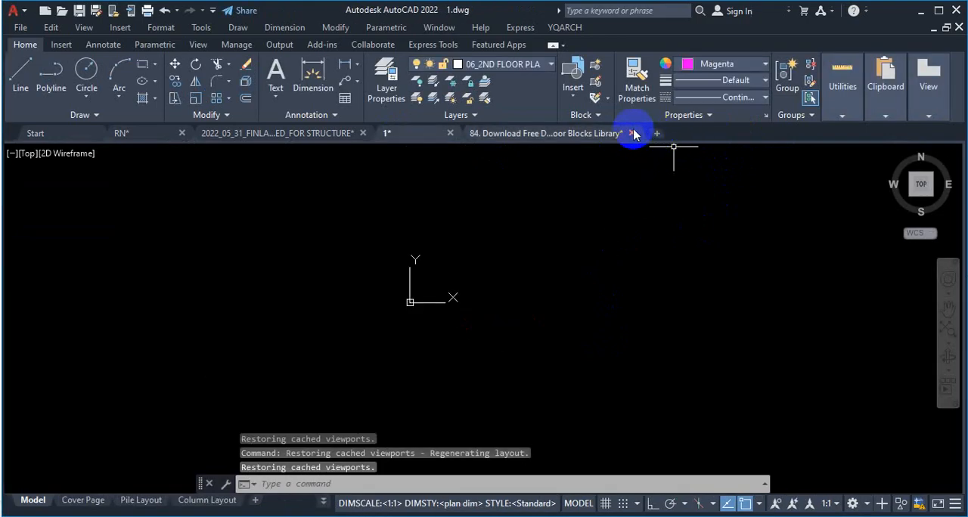
left_click(631, 133)
left_click(533, 298)
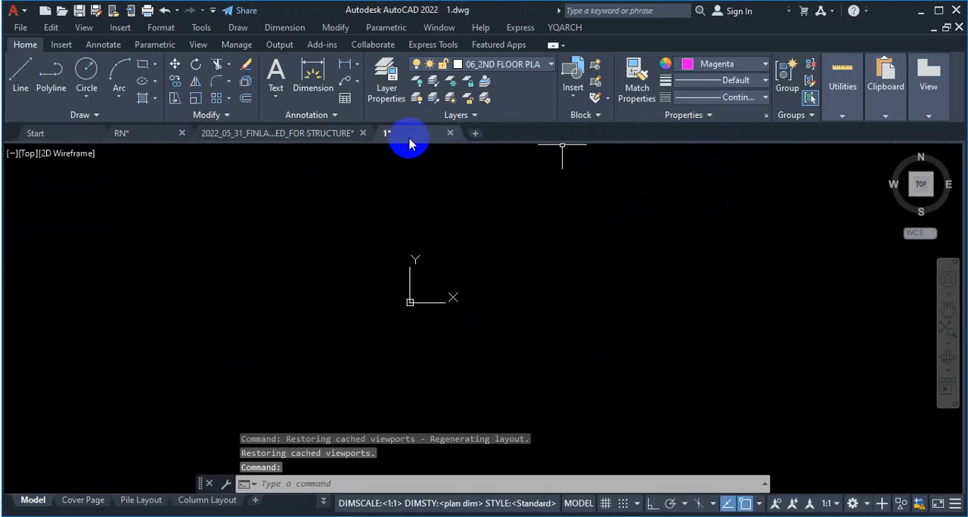
left_click(450, 133)
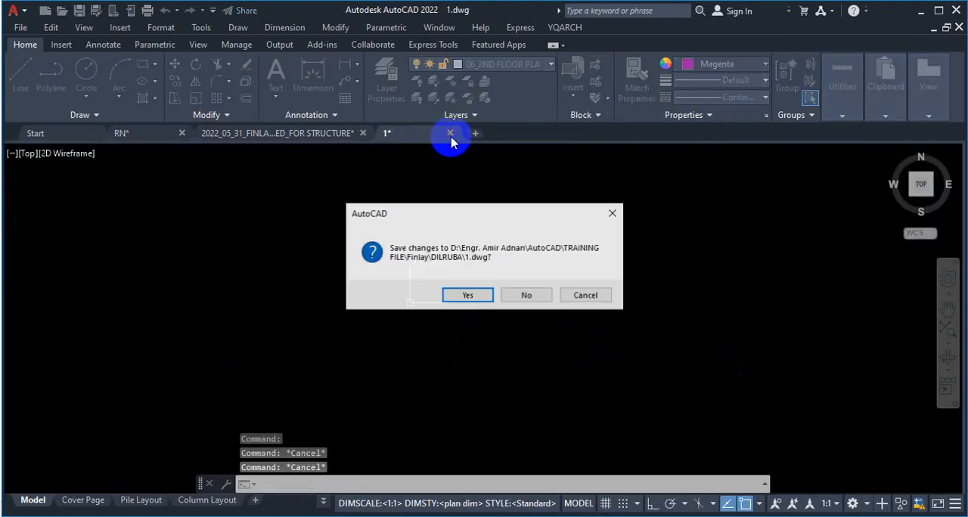
left_click(525, 294)
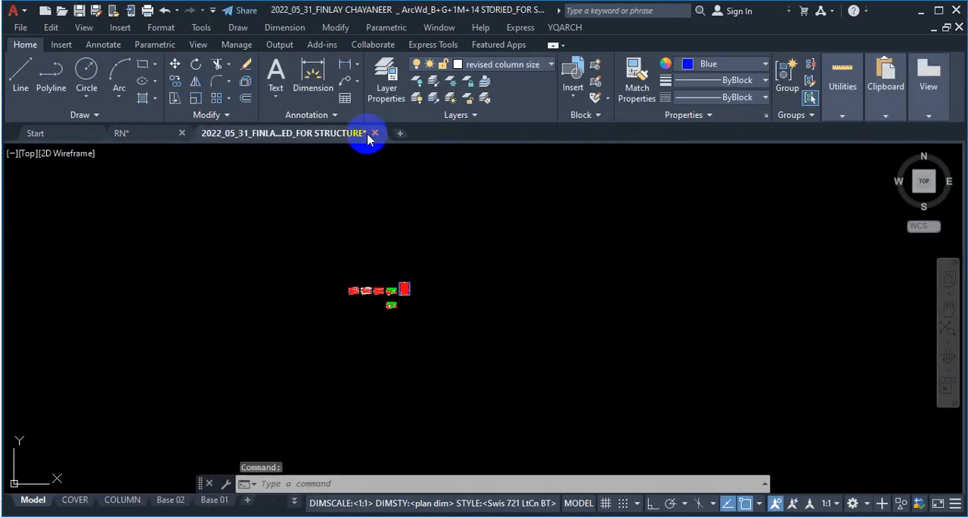
left_click(375, 135)
left_click(526, 302)
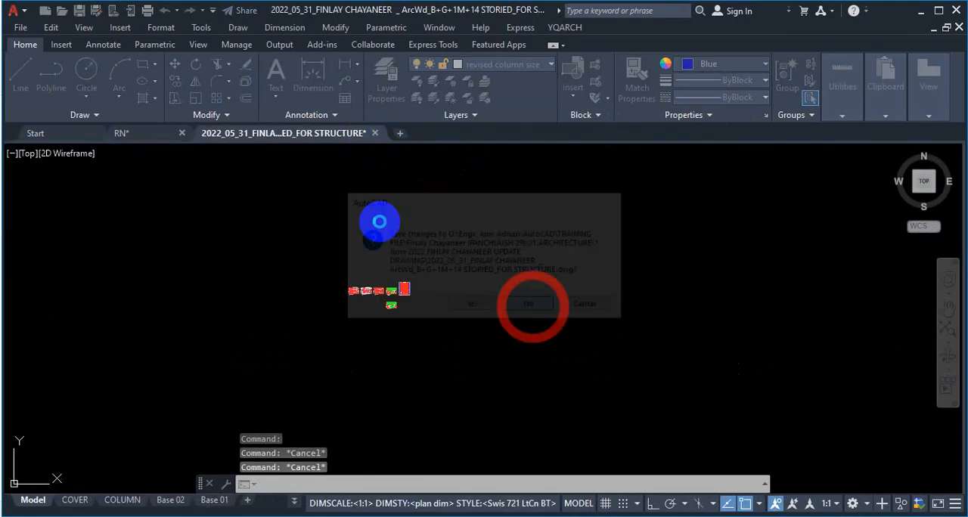
left_click(182, 134)
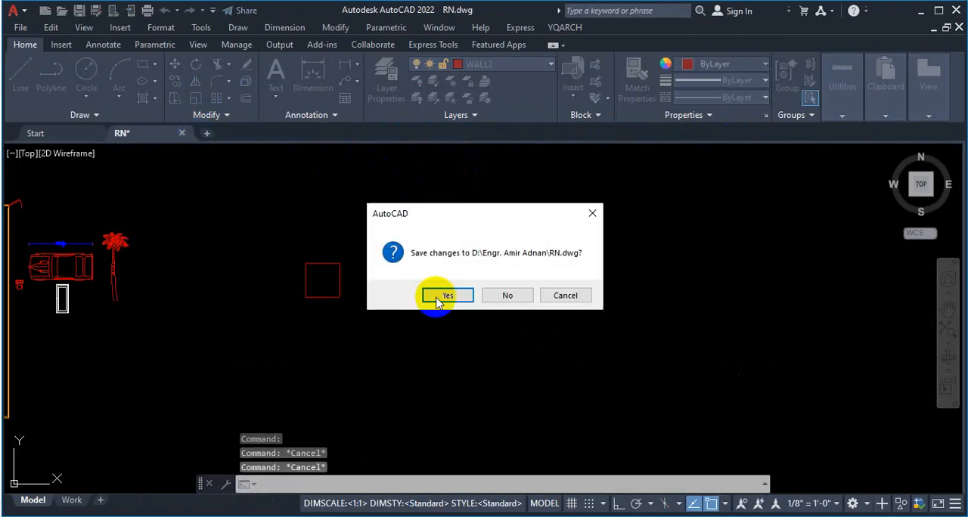
left_click(508, 295)
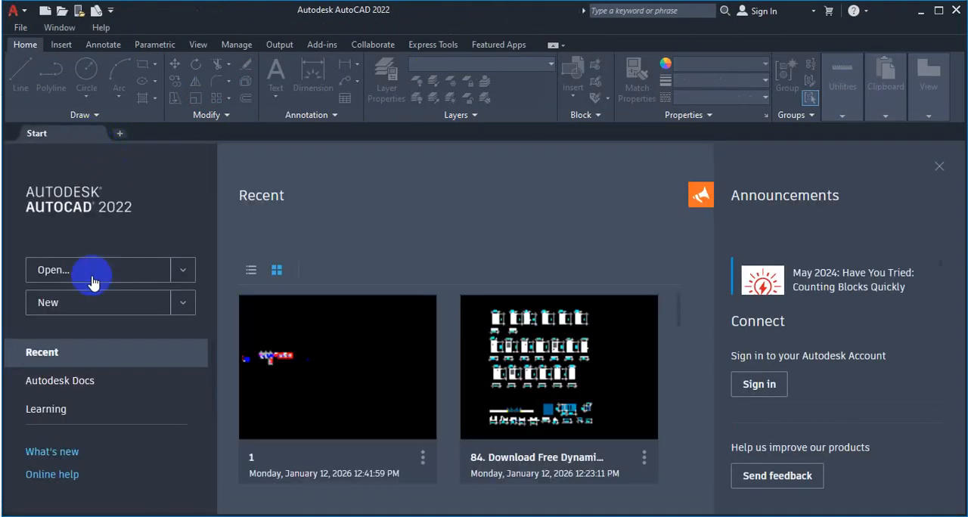
left_click(353, 386)
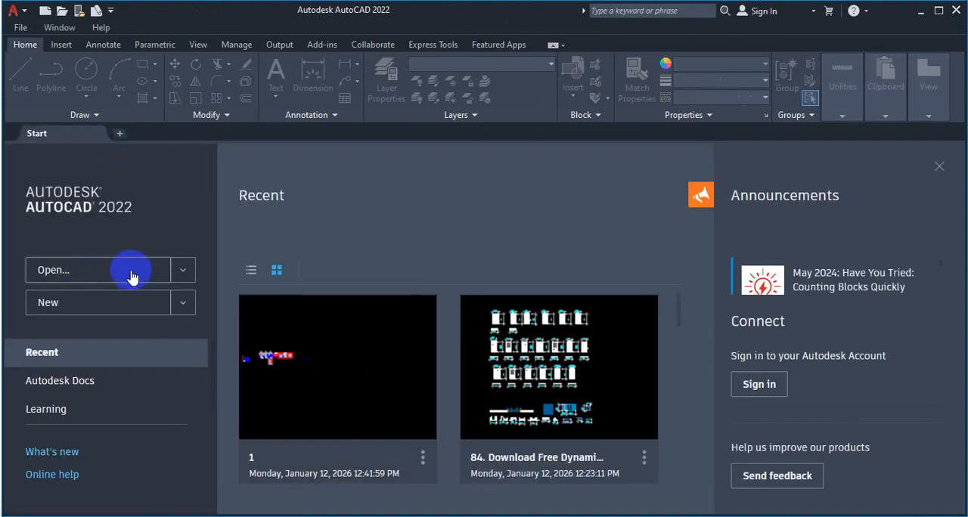
left_click(363, 385)
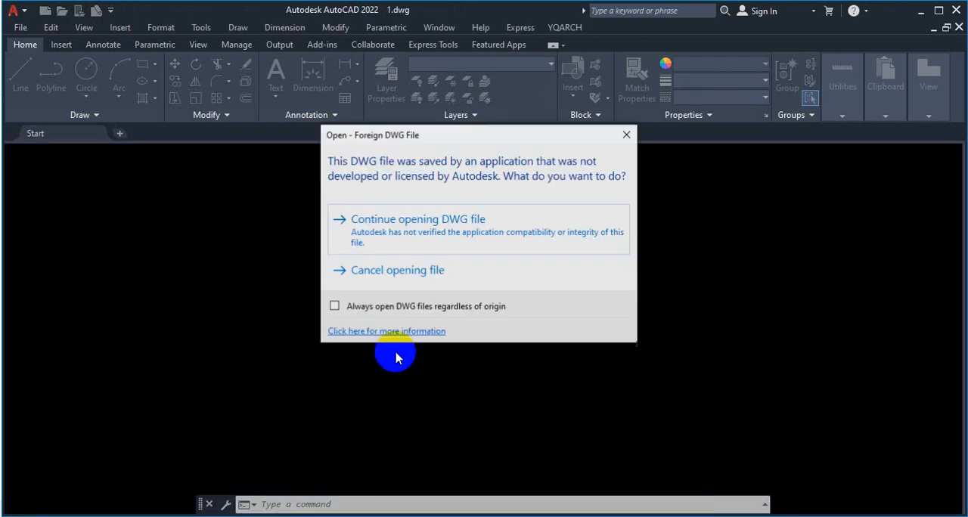
left_click(428, 229)
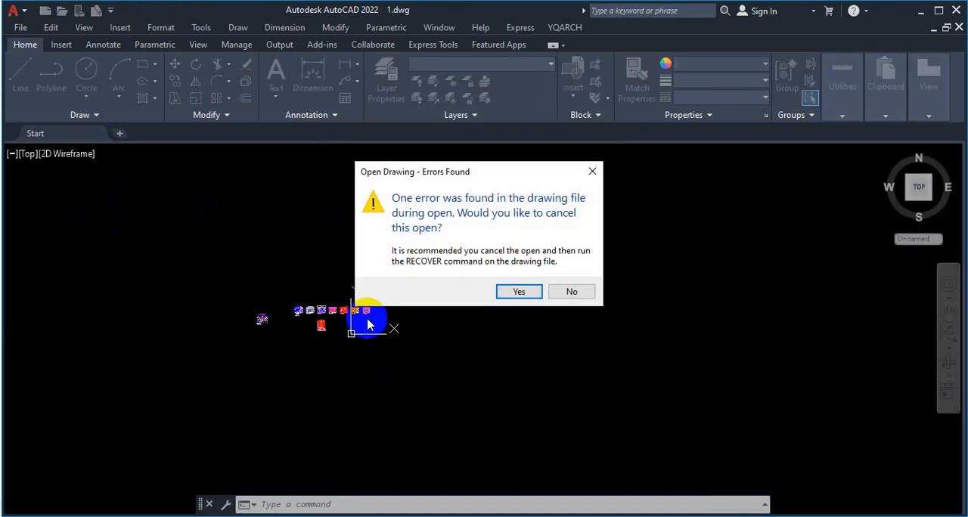
left_click(508, 292)
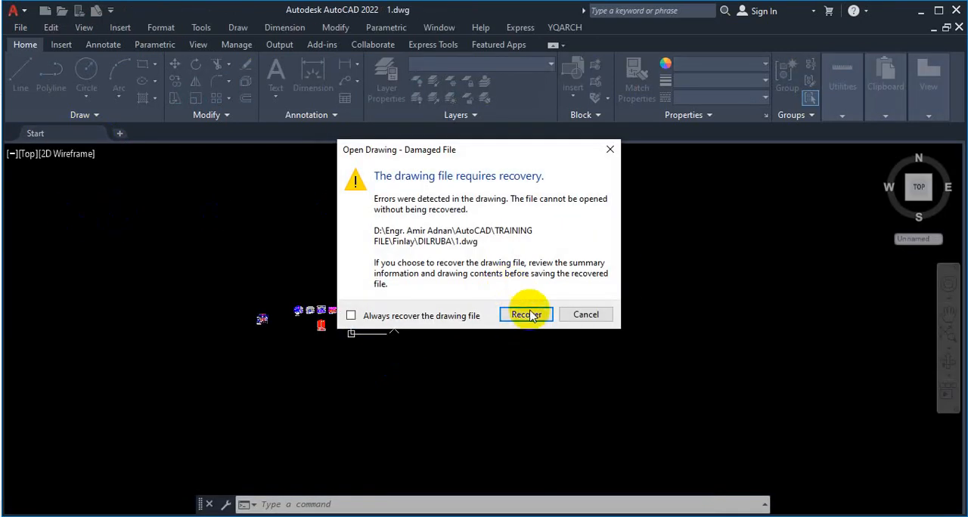
left_click(586, 314)
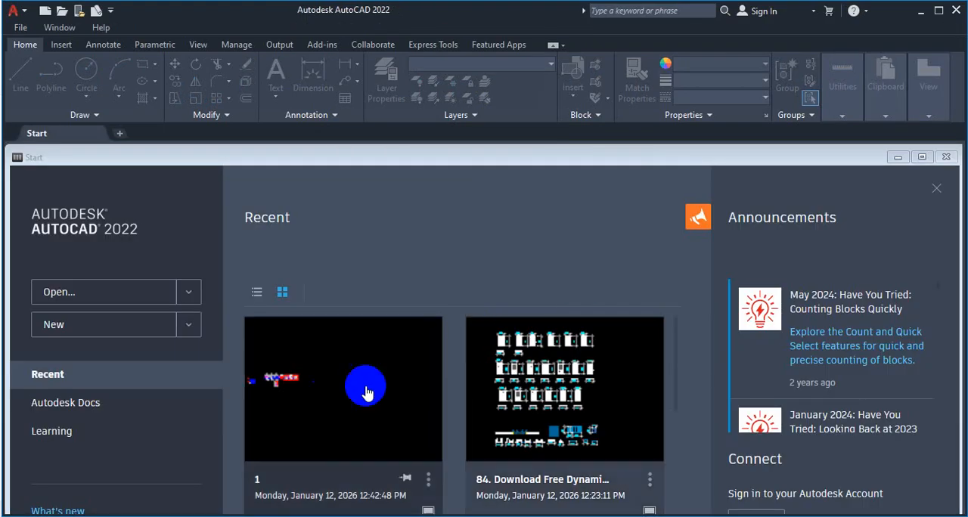
left_click(327, 398)
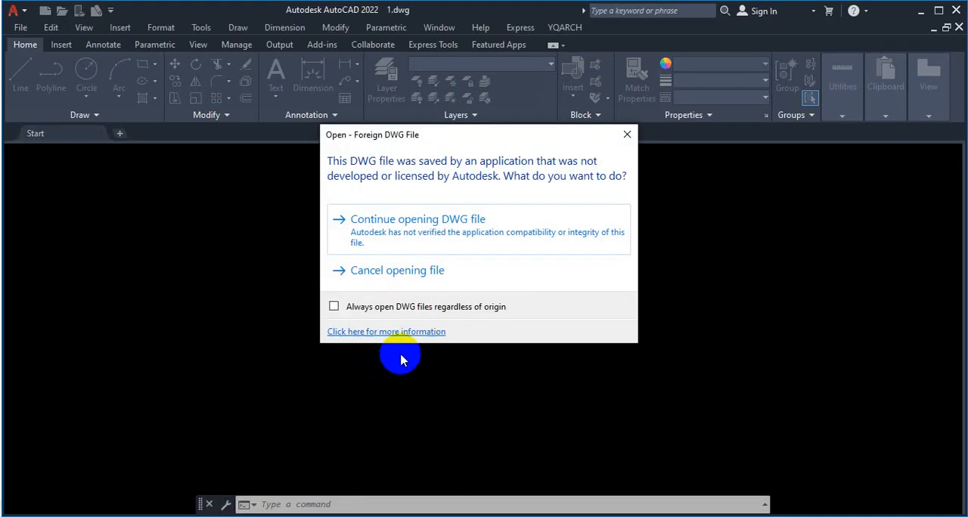
left_click(397, 332)
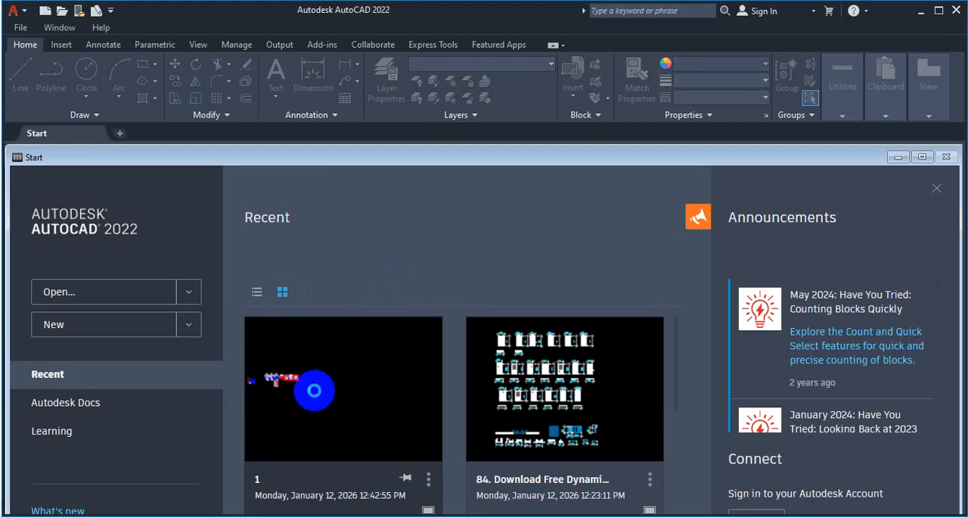
Step: Open the recent drawing 1, continuing past the foreign DWG warning and ignoring the unresolved reference files
left_click(310, 389)
left_click(397, 223)
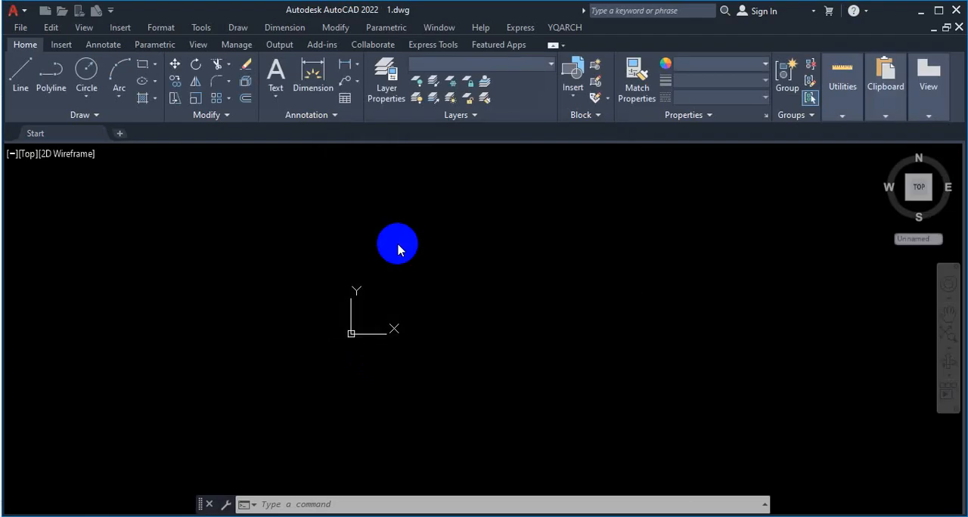
left_click(572, 291)
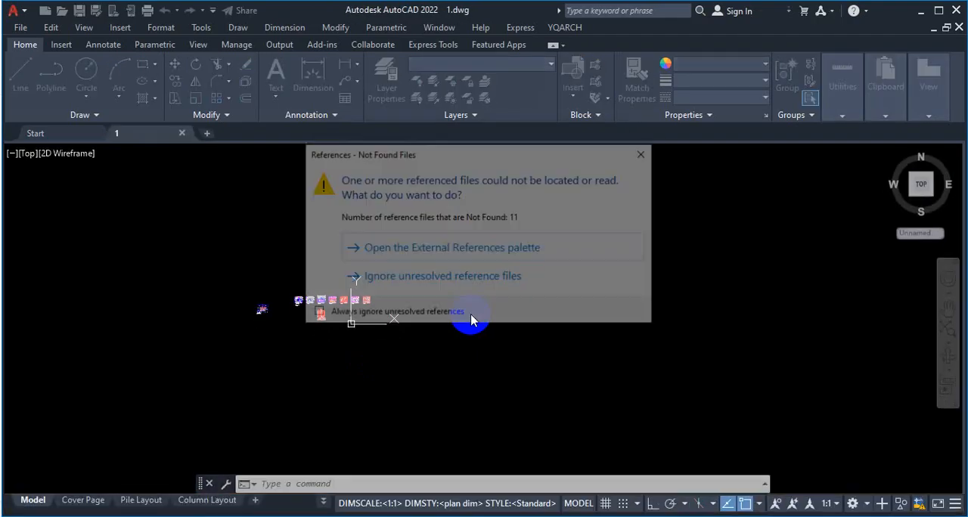
left_click(426, 277)
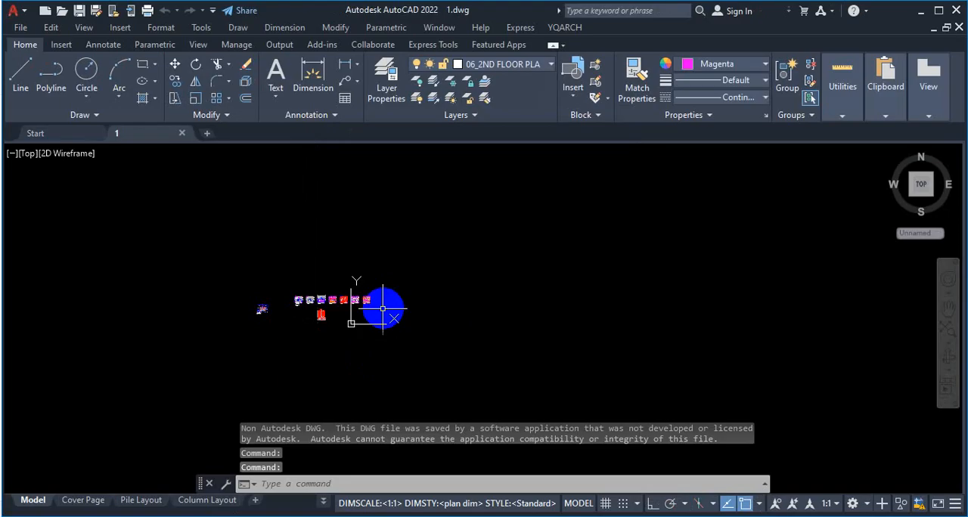
Step: Erase all objects from the model space of drawing 1, then save and close the drawing
left_click(405, 248)
left_click(254, 350)
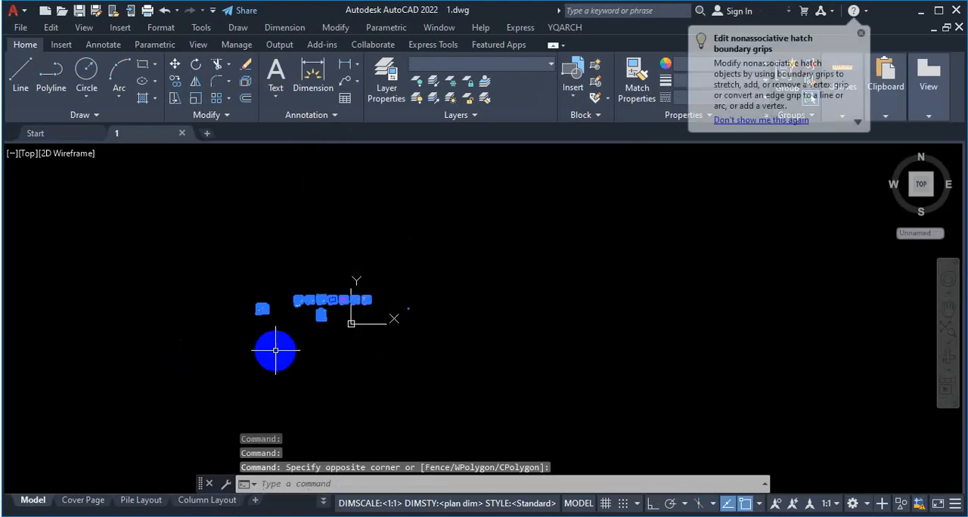
key("Delete")
key("ctrl+s")
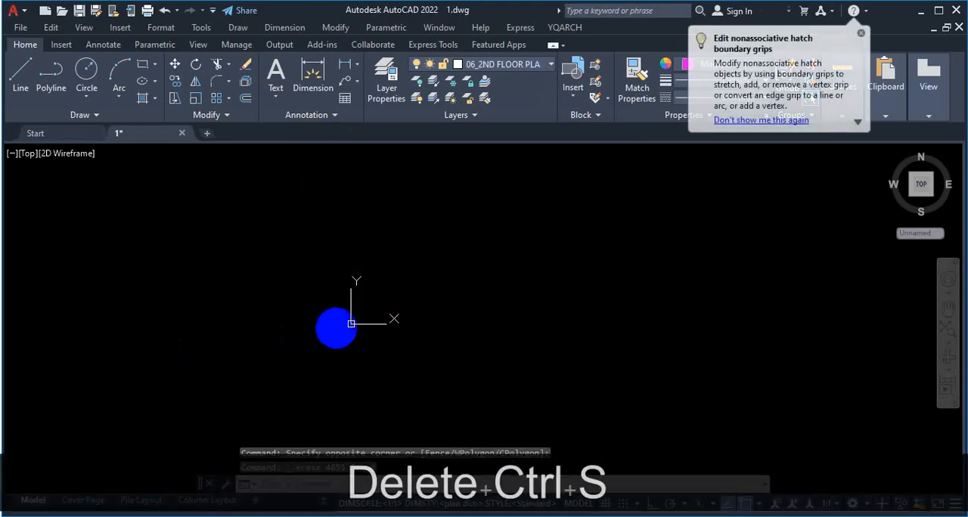
left_click(182, 134)
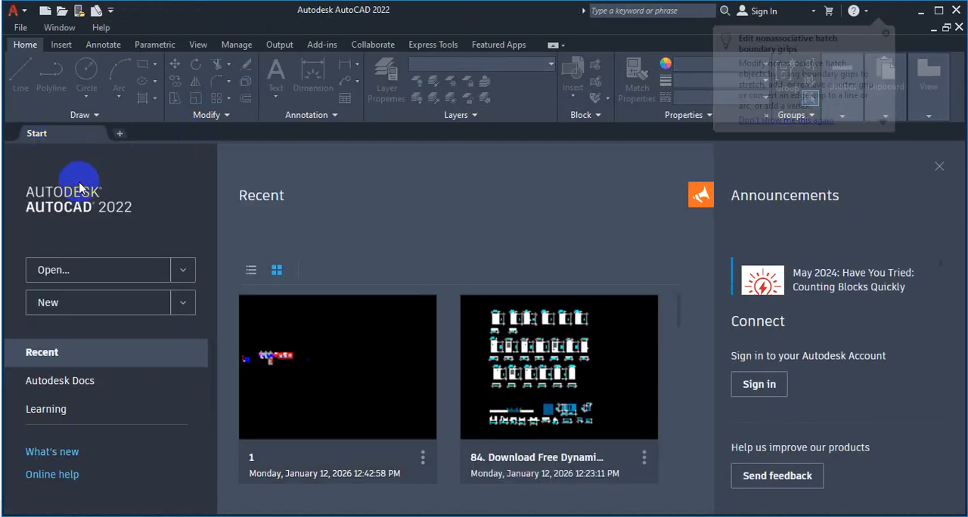
Step: Reopen drawing 1 from the DILRUBA folder, bring up its external references, and dismiss the reference list
left_click(66, 270)
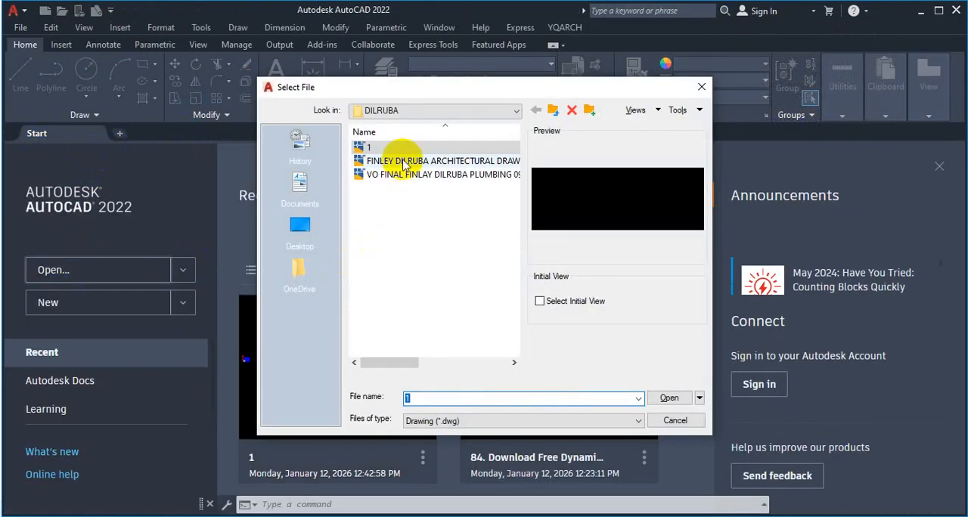
left_click(657, 397)
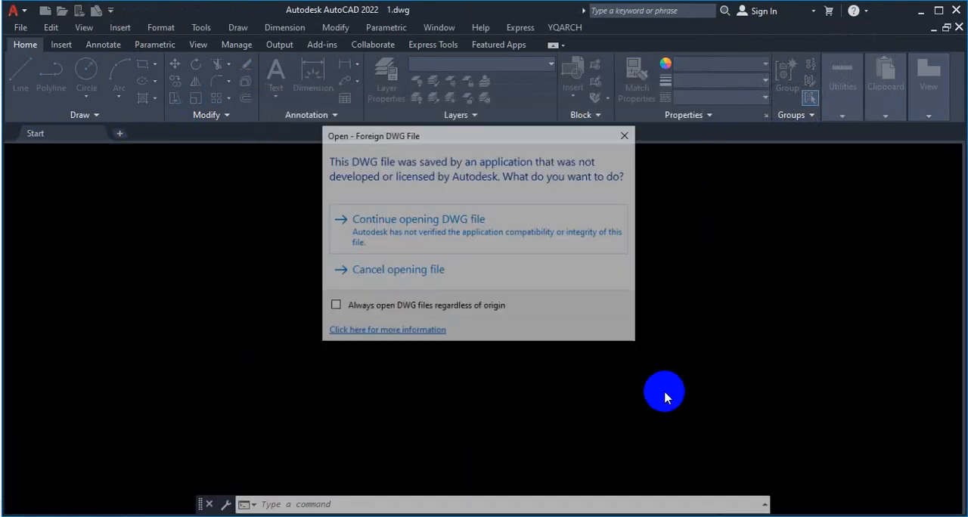
left_click(408, 220)
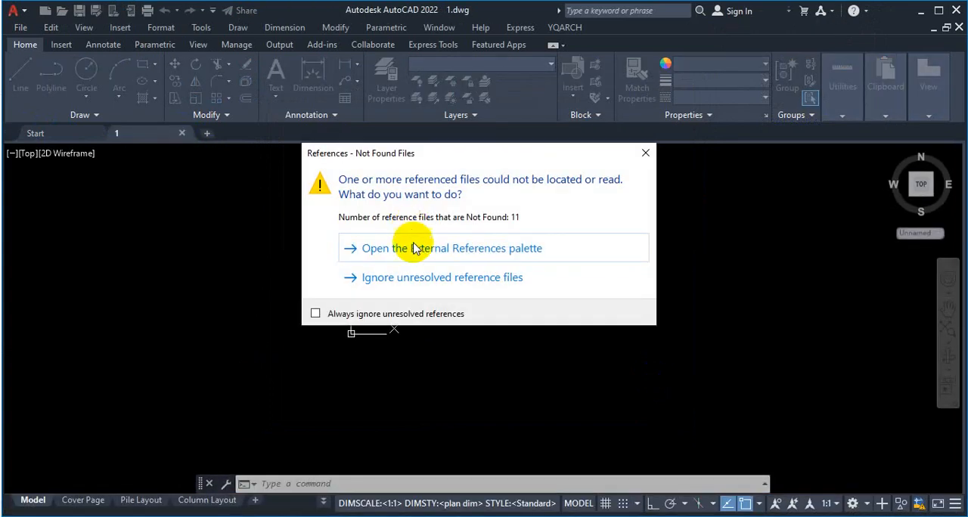
left_click(413, 249)
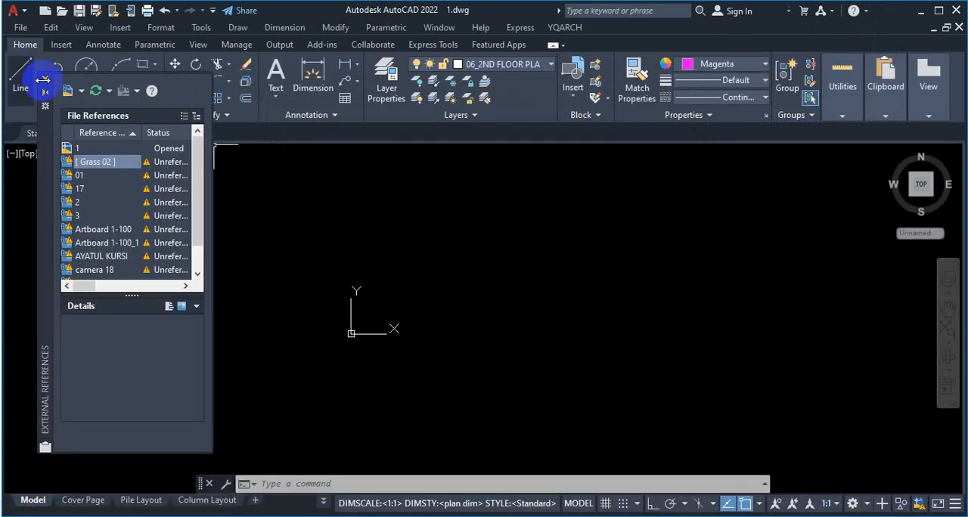
left_click(46, 80)
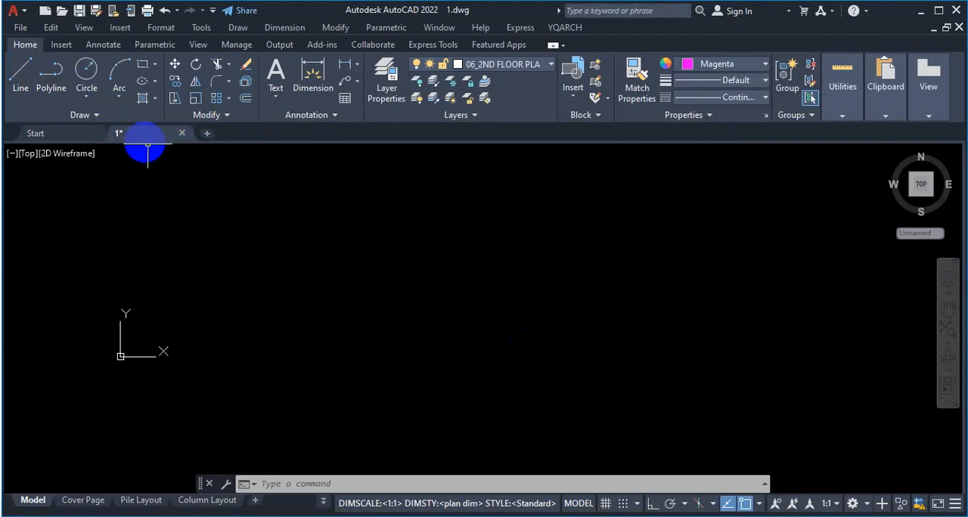
Step: Save a copy of the emptied drawing as a in the DILRUBA folder, in AutoCAD 2018 Drawing format
left_click(27, 34)
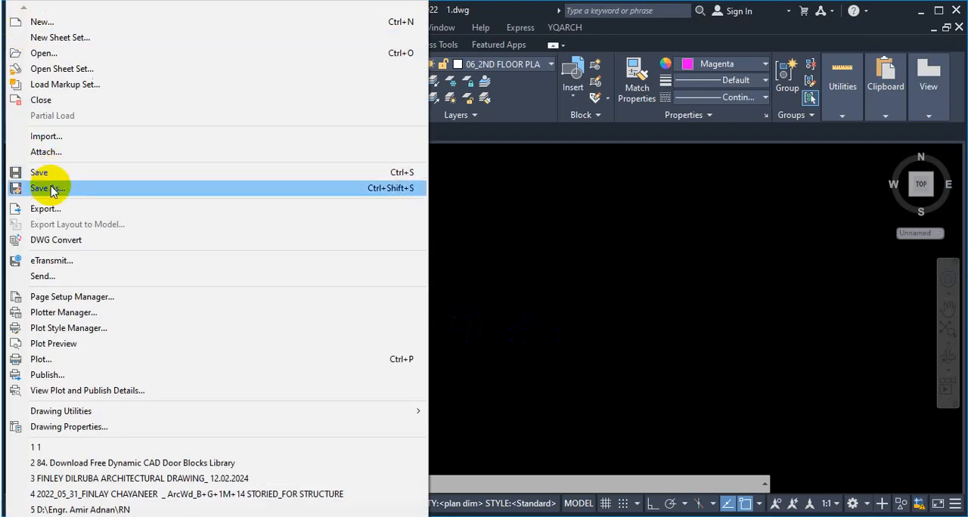
left_click(50, 189)
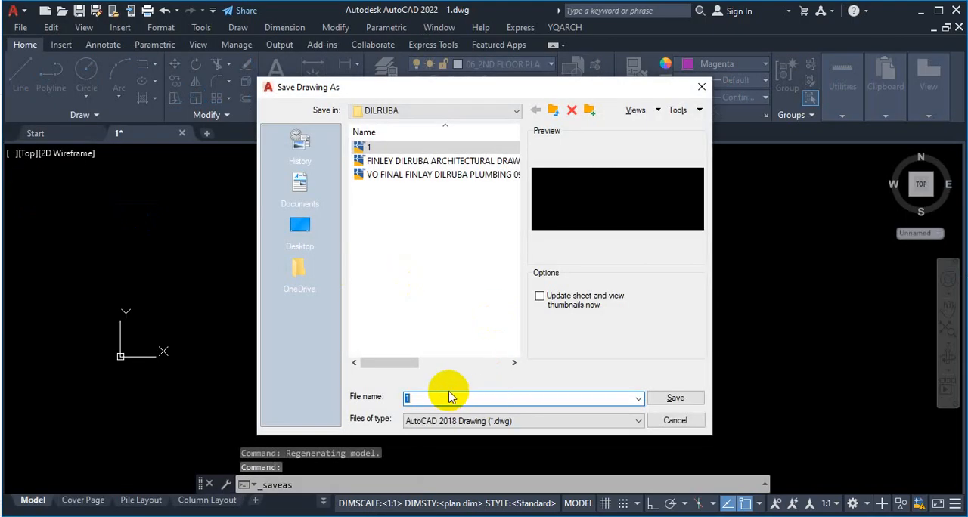
type("a")
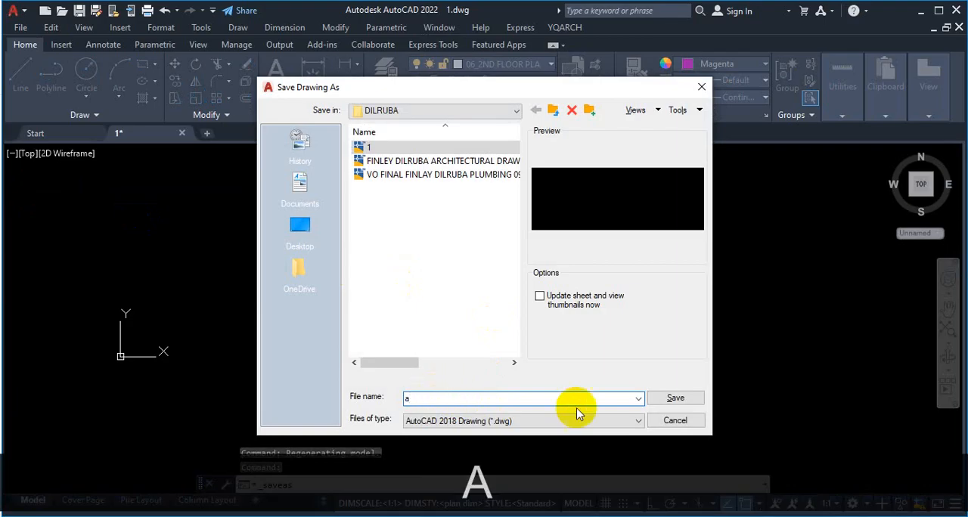
left_click(685, 400)
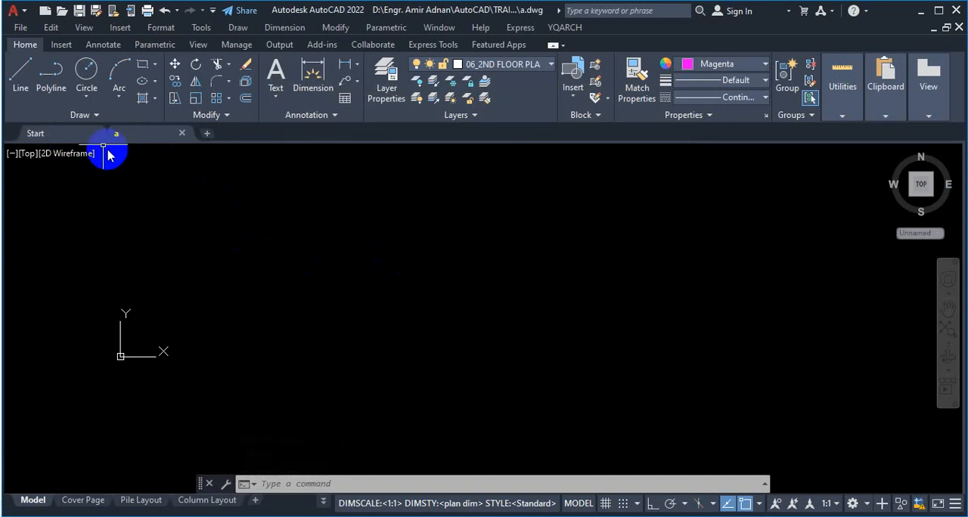
Step: Start saving drawing a under a new name as an AutoCAD Drawing Template (*.dwt) in the Template folder
left_click(21, 30)
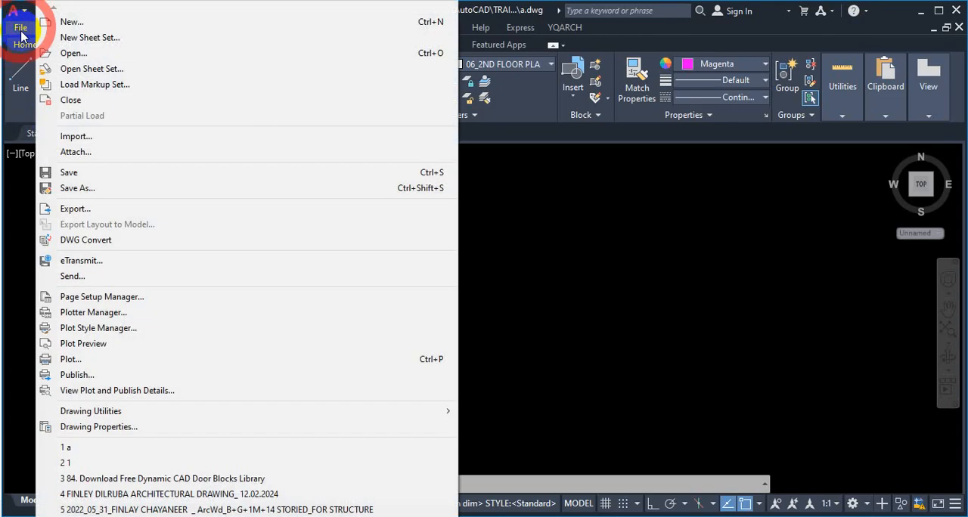
left_click(422, 194)
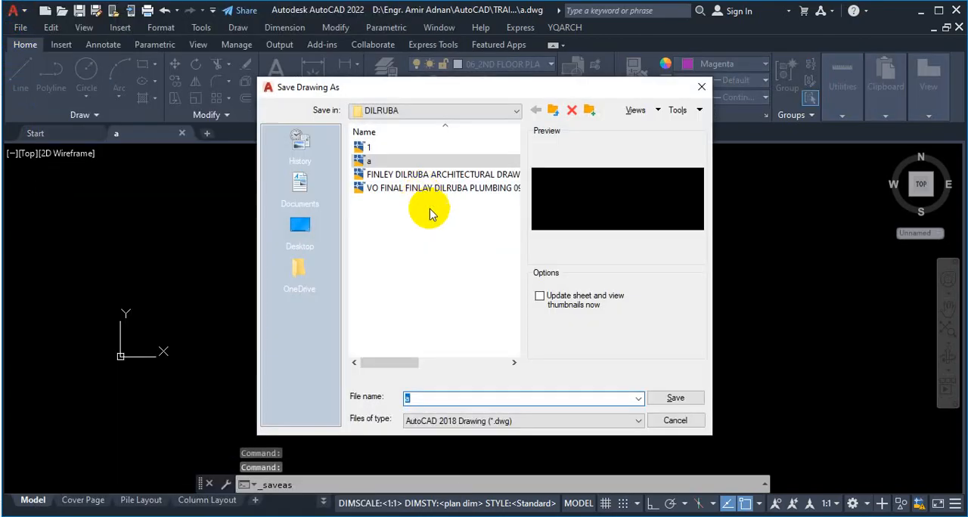
left_click(636, 421)
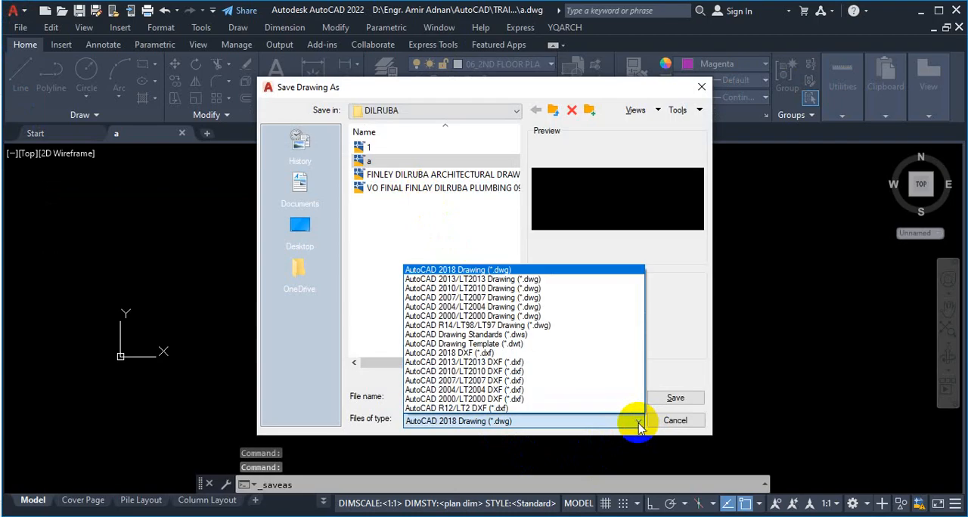
left_click(478, 345)
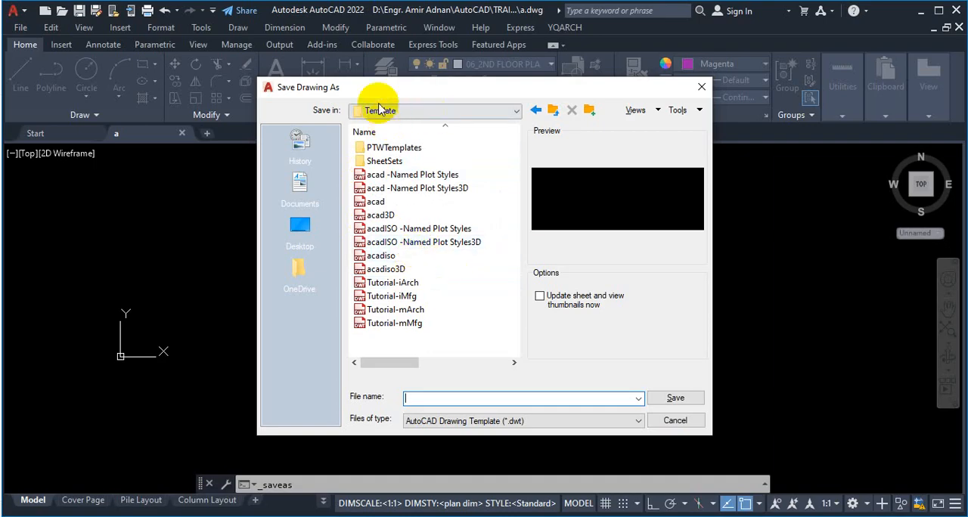
left_click(498, 115)
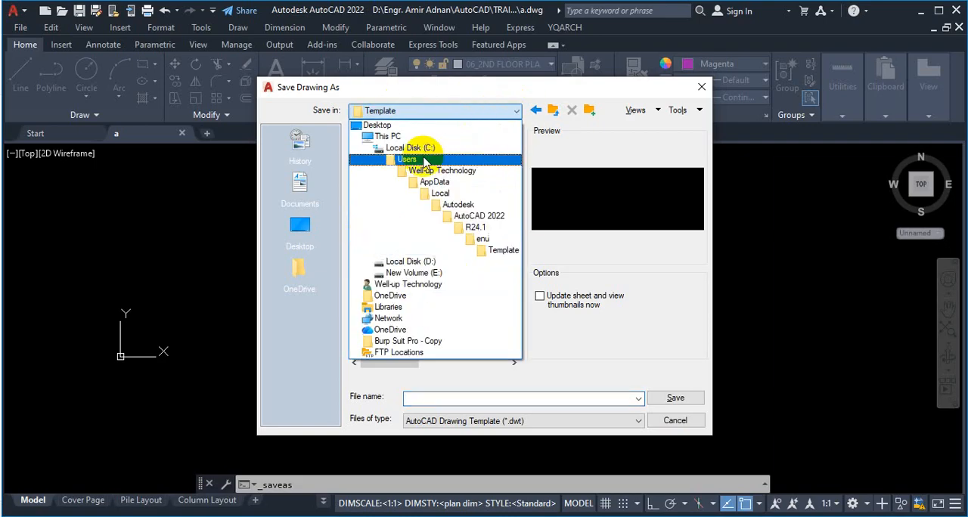
left_click(504, 251)
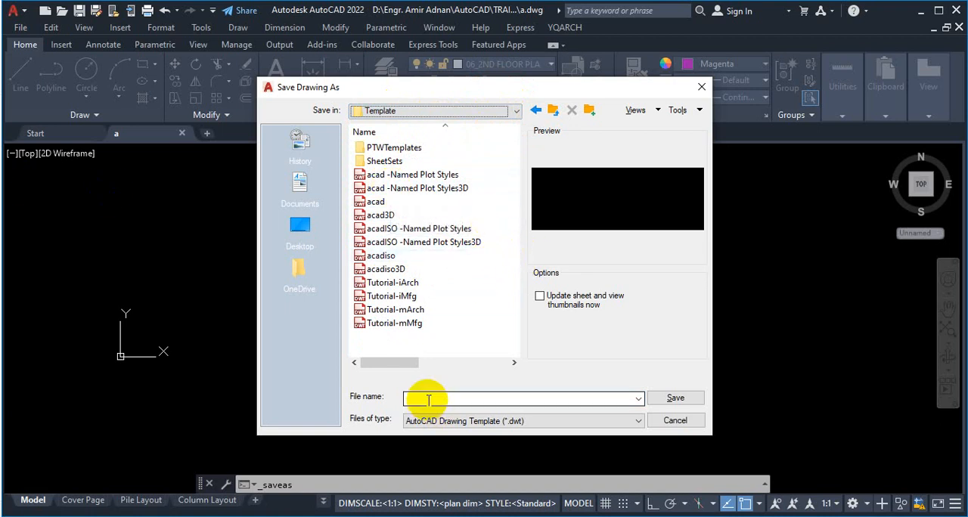
Step: Save the template under the author's name plus "mm" with English measurement and unreconciled layers, update the relative paths, and close it
type("ad")
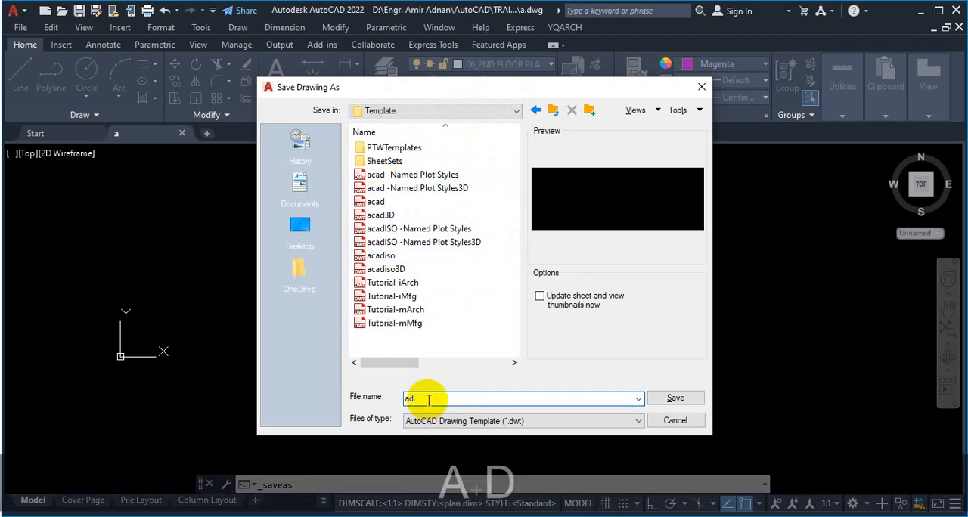
type("nan ")
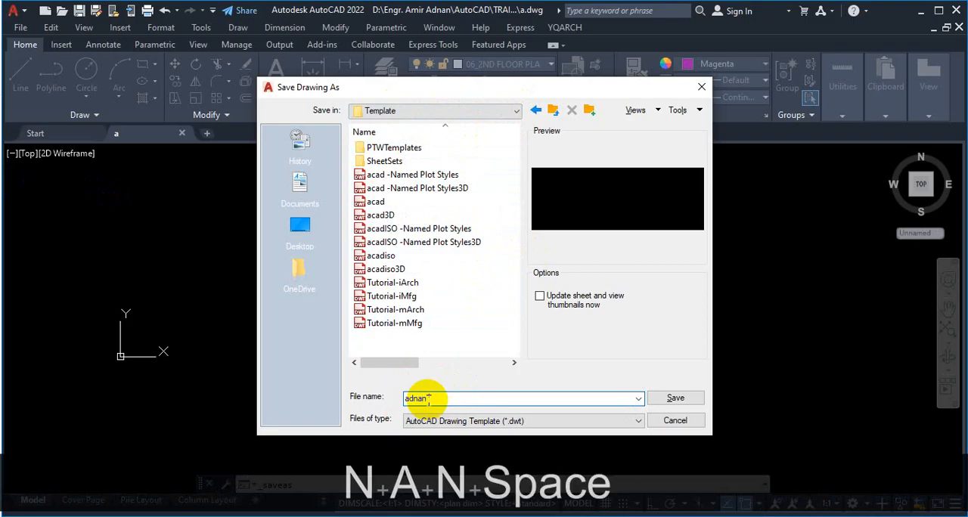
type("mm")
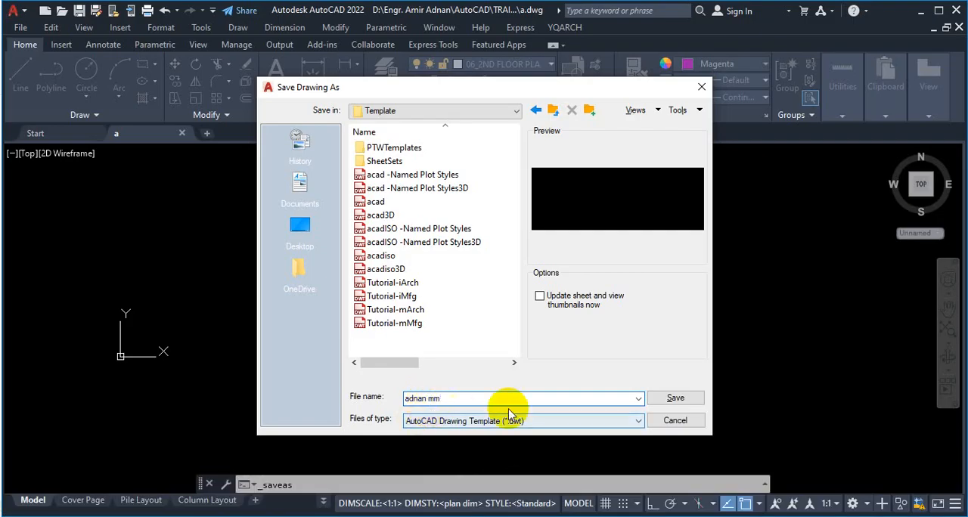
left_click(680, 399)
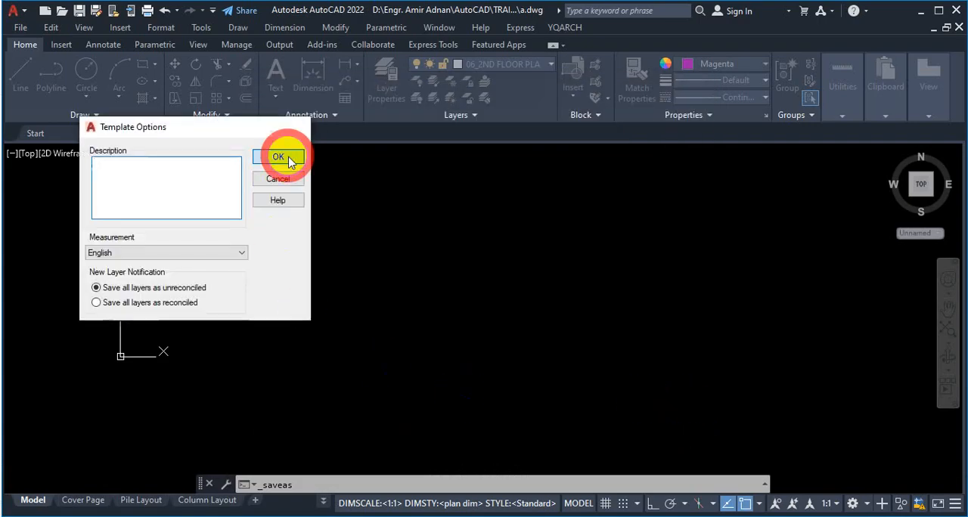
left_click(288, 160)
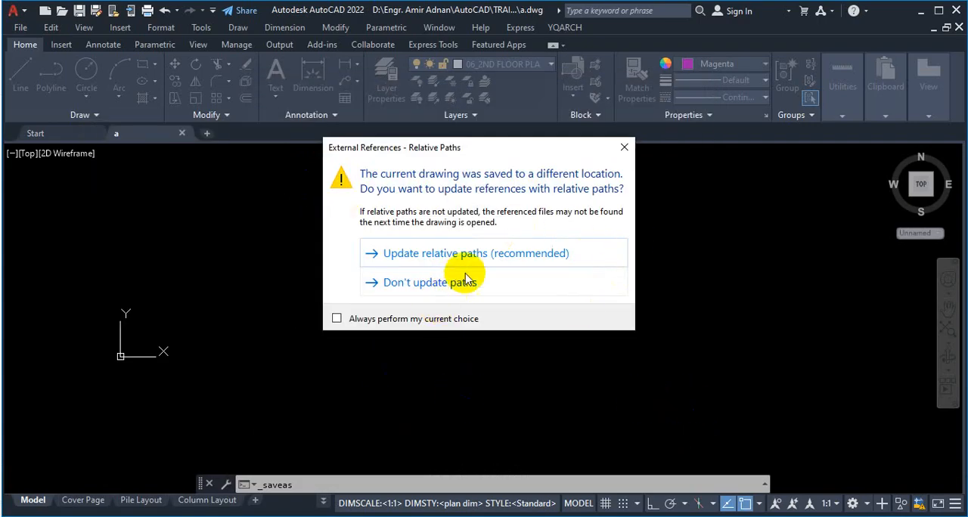
left_click(503, 260)
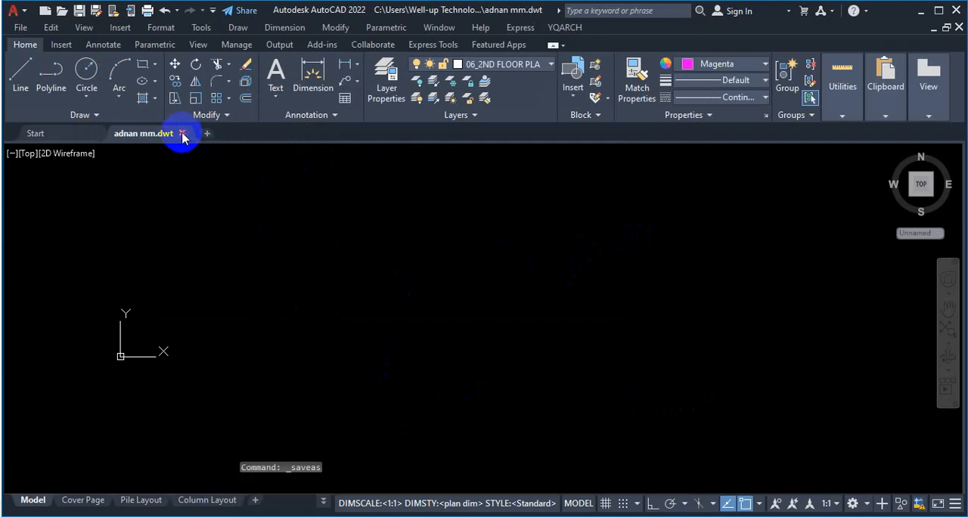
left_click(182, 134)
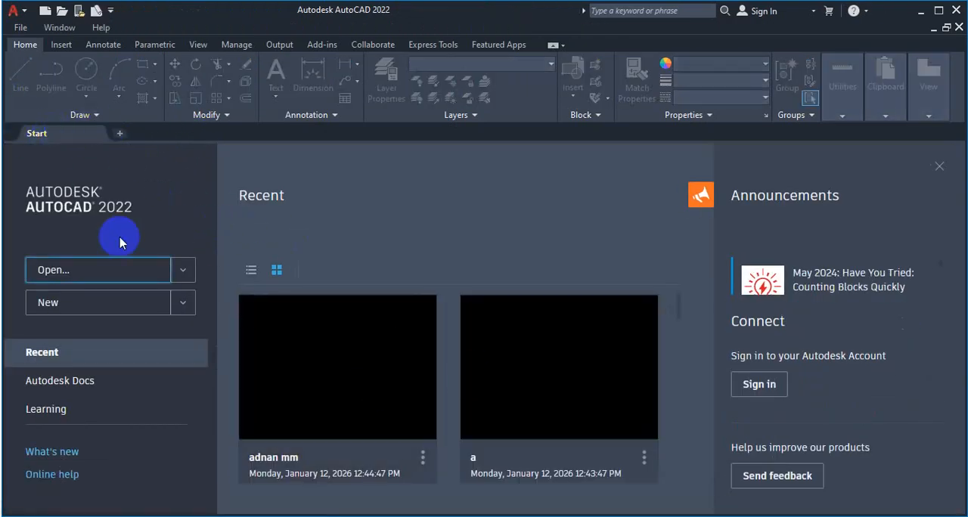
Step: Create a new drawing from the saved custom "mm" template in the Template folder
left_click(183, 303)
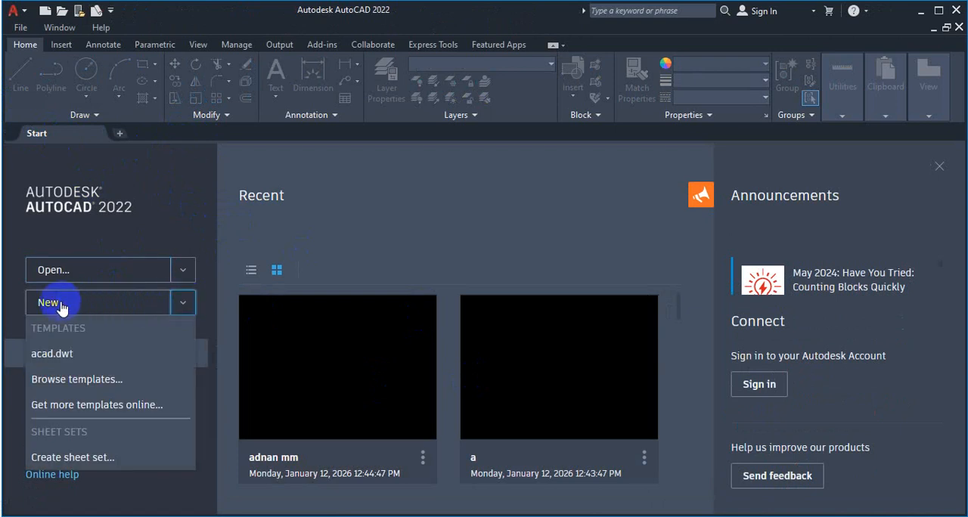
left_click(184, 305)
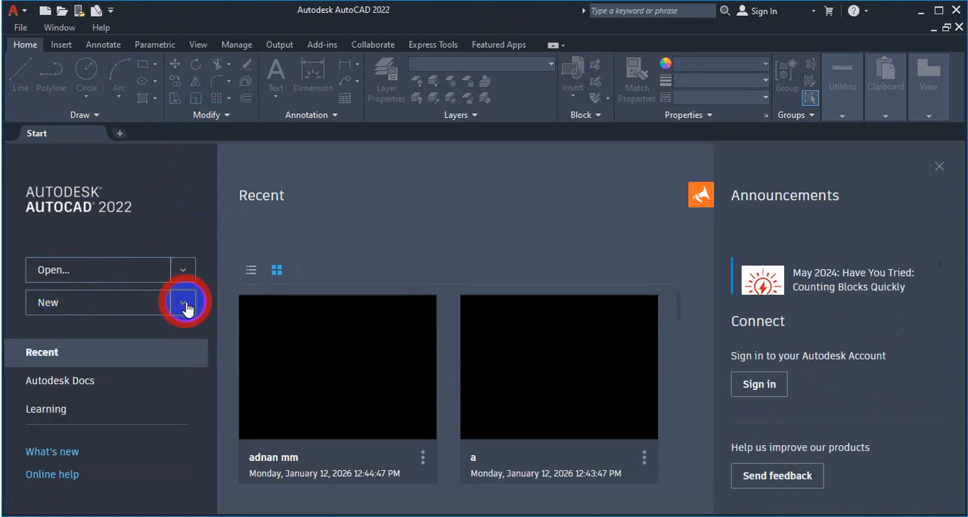
left_click(184, 305)
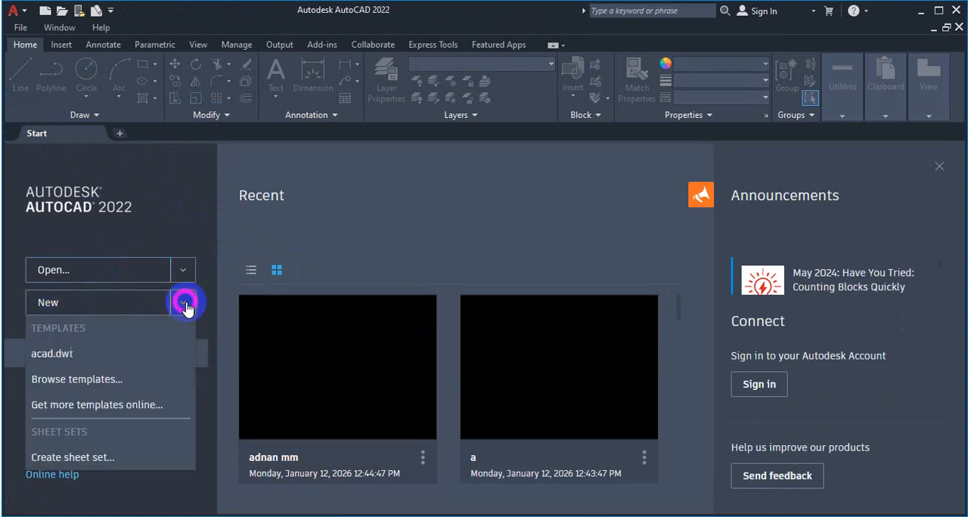
left_click(82, 381)
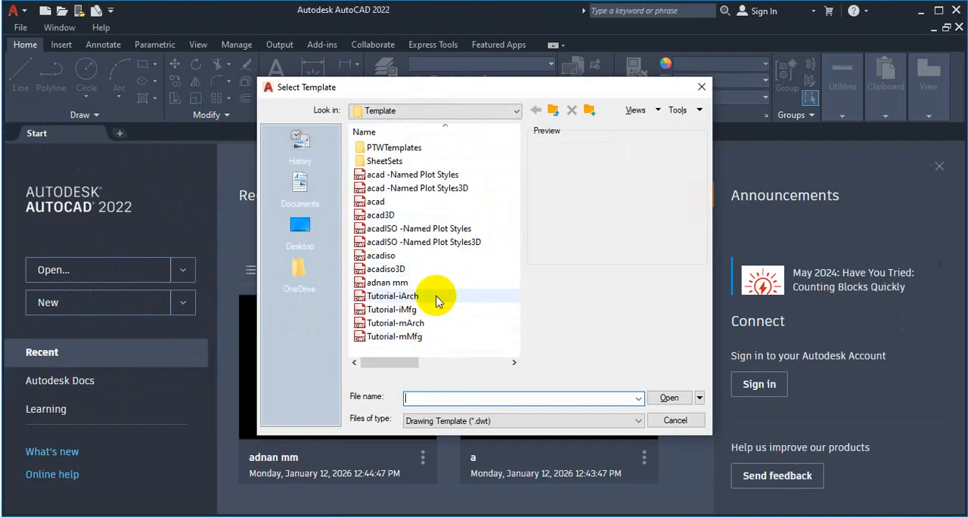
scroll(433, 276, "right", 1)
scroll(430, 287, "left", 1)
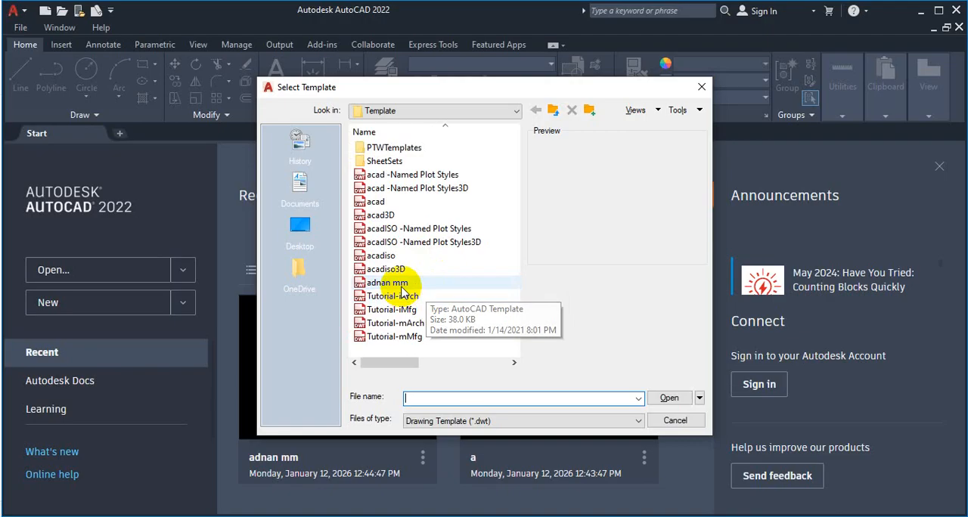
left_click(393, 282)
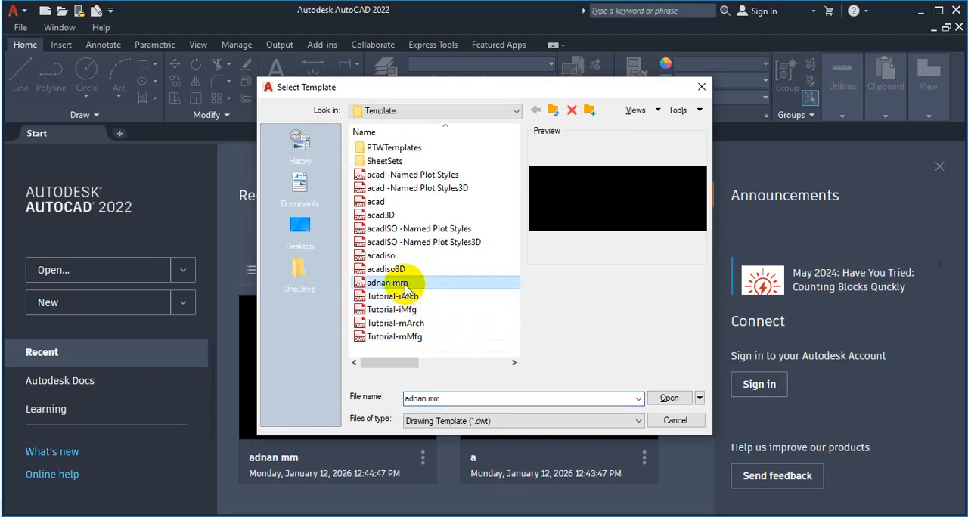
left_click(655, 397)
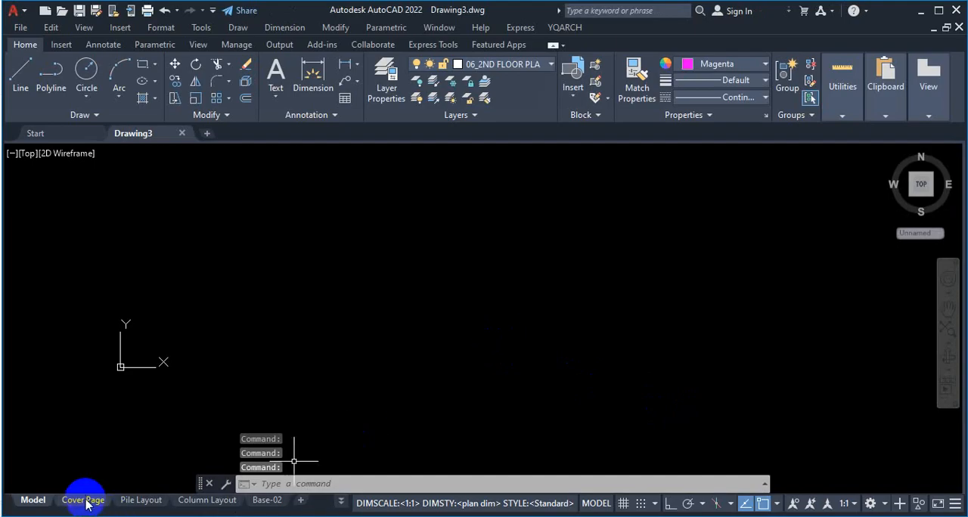
Step: Check which layers the new drawing carries over from the custom template
left_click(505, 64)
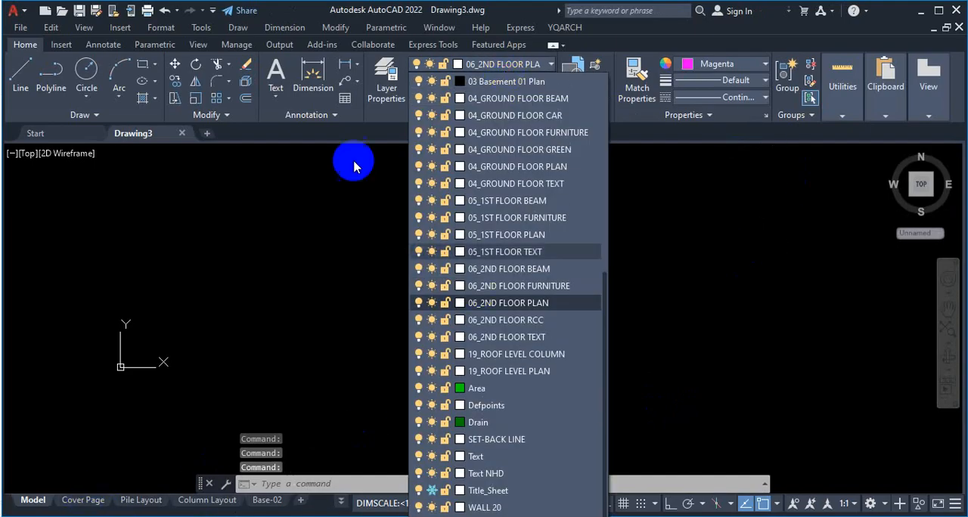
left_click(306, 126)
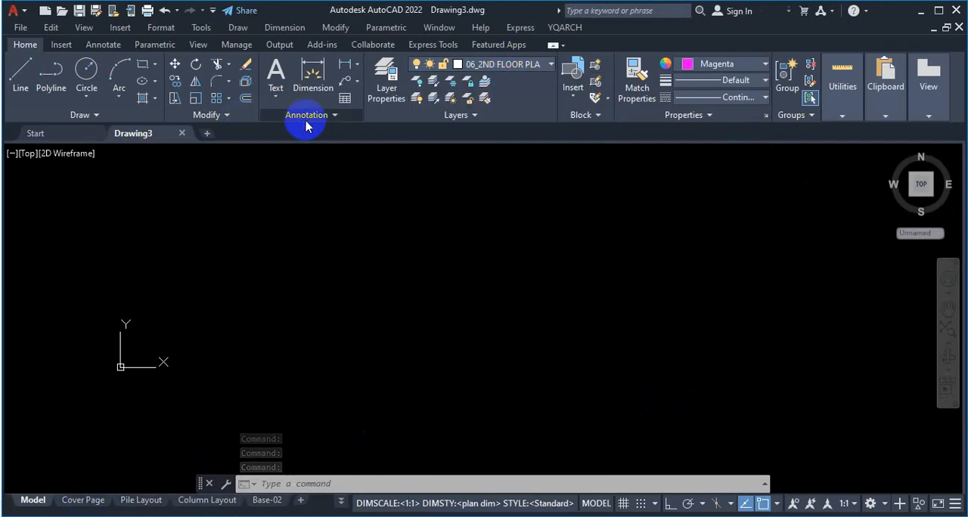
left_click(306, 118)
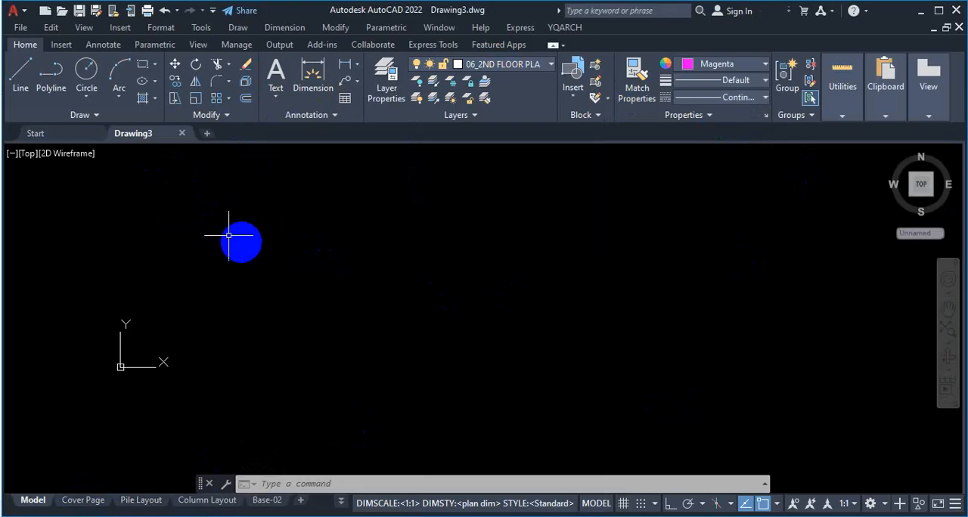
Step: Cancel saving Drawing3, close it, and start another new drawing from the same template
mouse_move(154, 141)
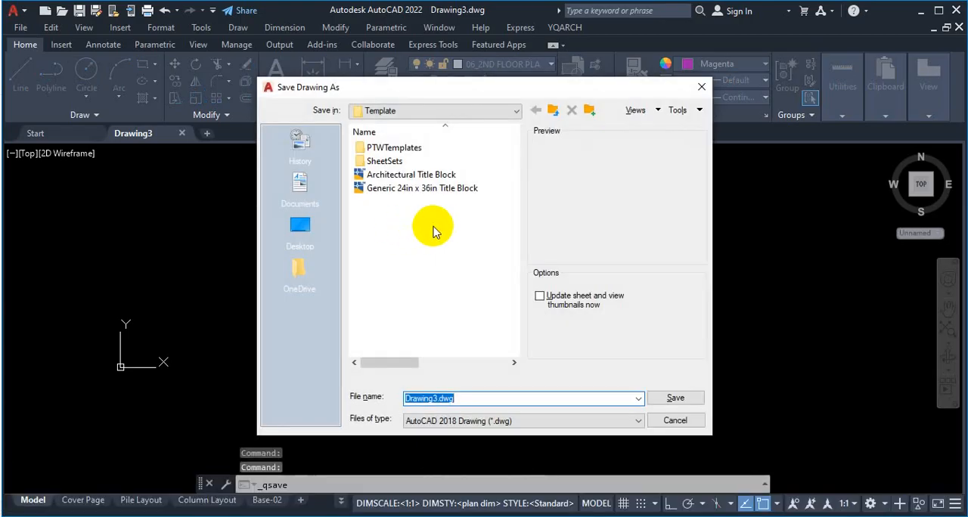
left_click(701, 87)
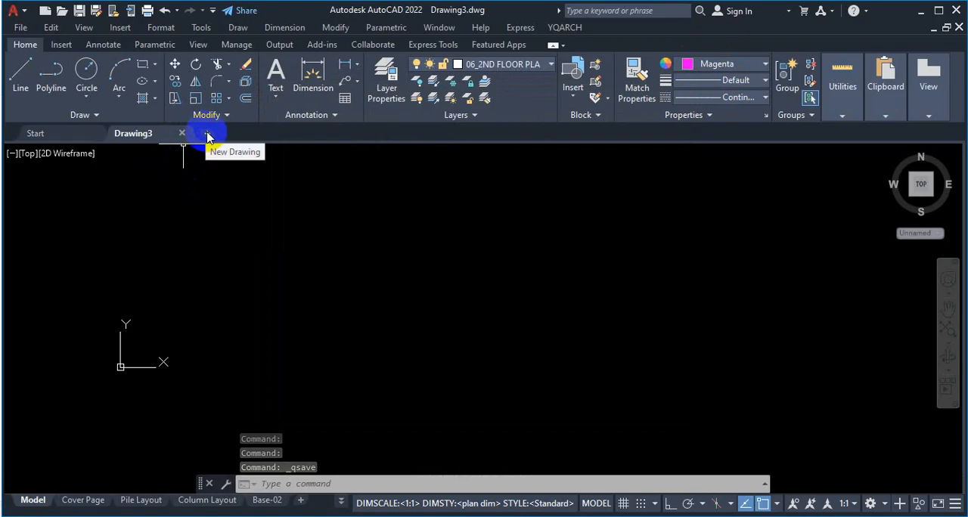
left_click(181, 135)
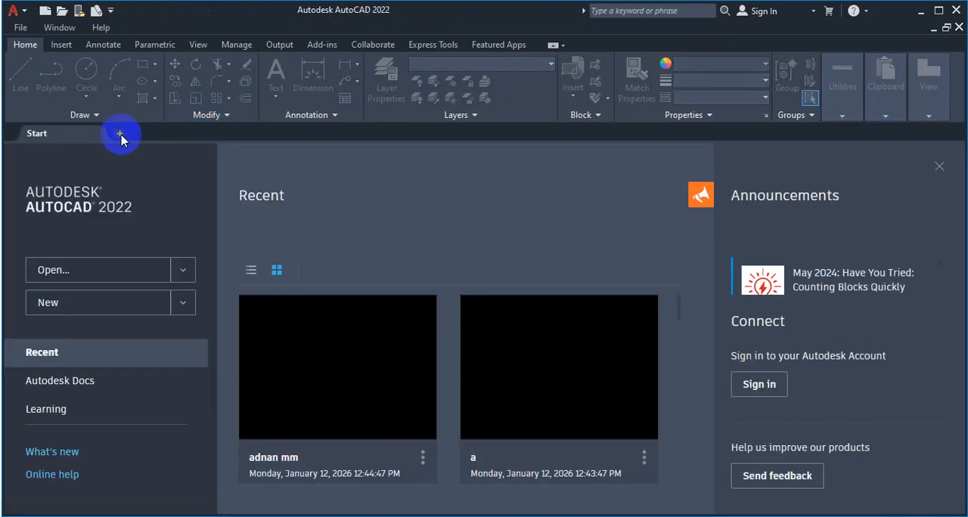
left_click(56, 304)
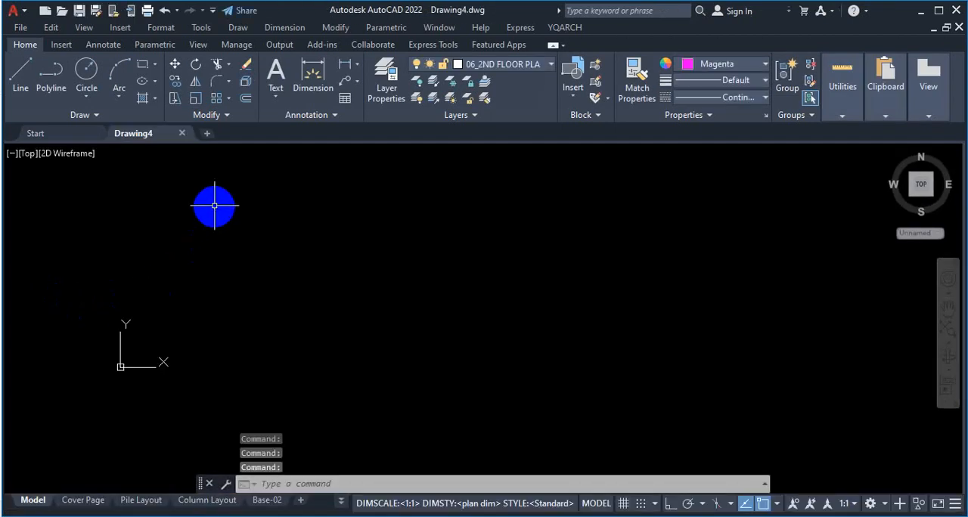
Step: Examine the full layer list in Drawing4, from the 00_ Grid layer through the floor plan layers to WALL 20
left_click(517, 65)
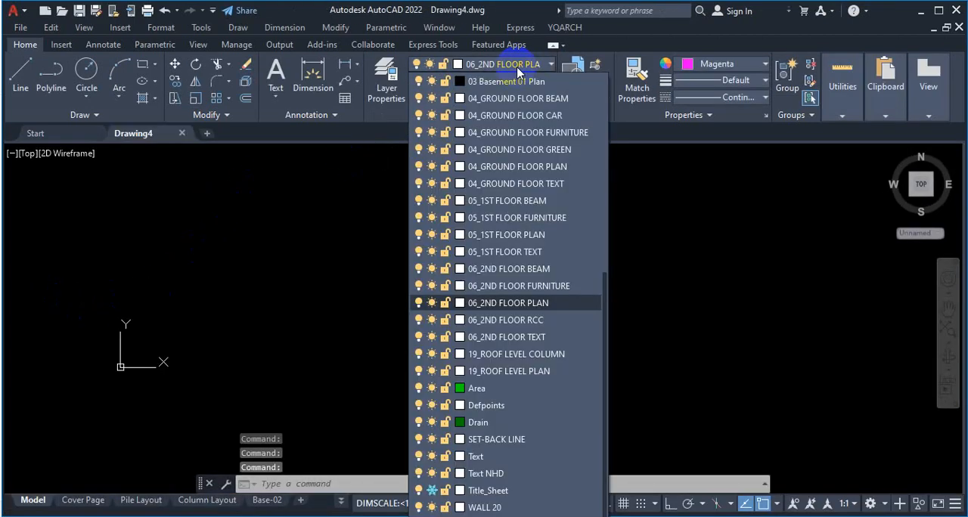
key("Escape")
left_click(78, 137)
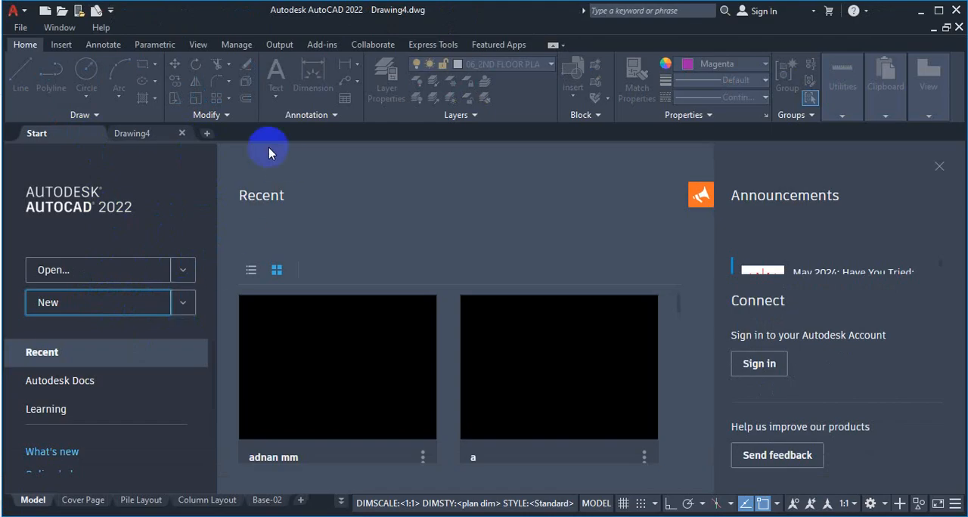
left_click(165, 135)
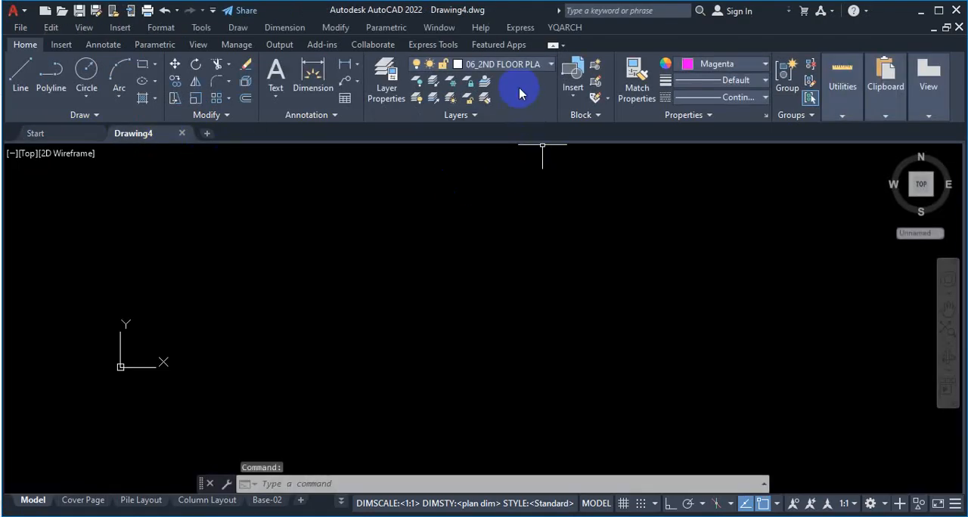
left_click(521, 63)
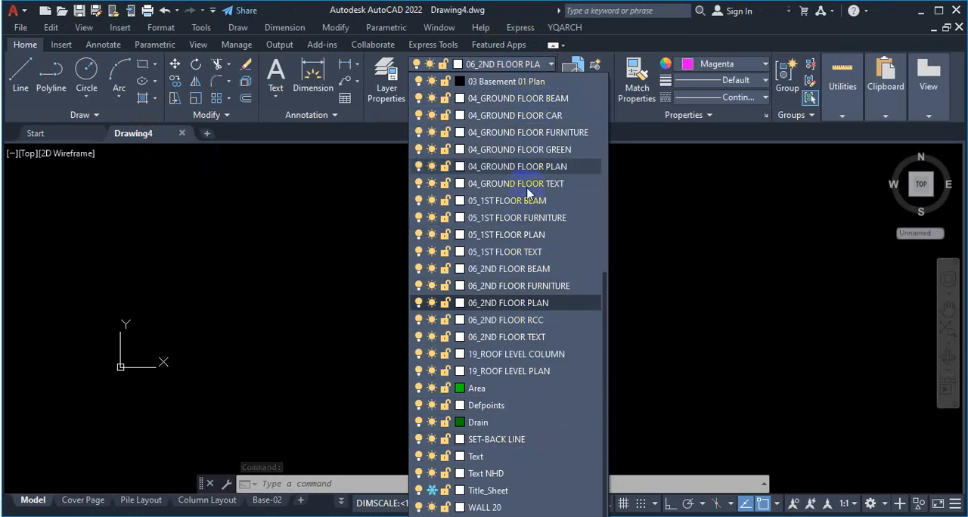
scroll(534, 191, "up", 7)
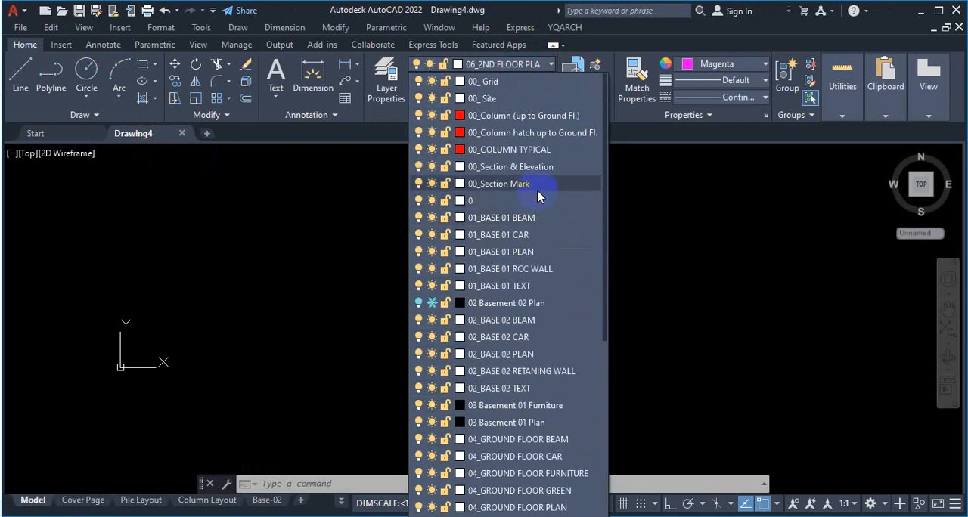
scroll(534, 200, "down", 1)
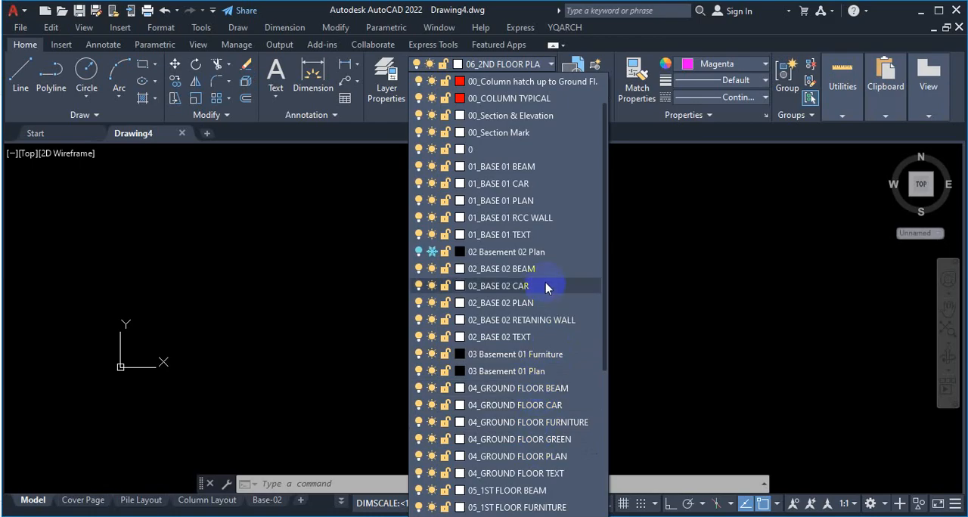
scroll(551, 283, "down", 3)
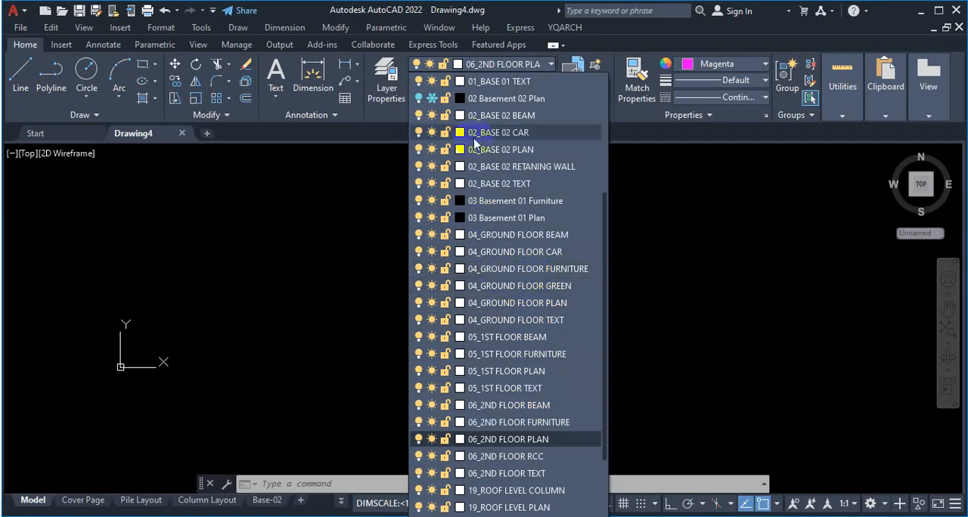
scroll(492, 329, "down", 3)
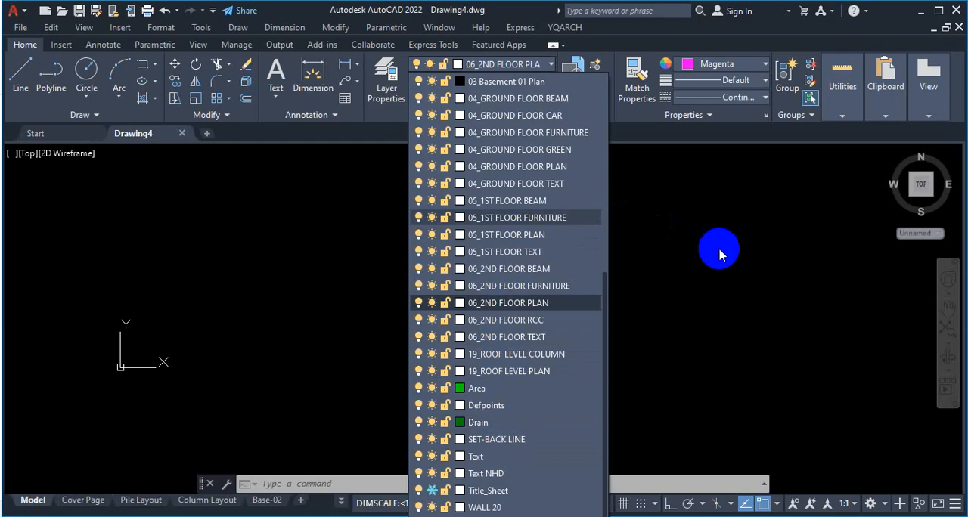
key("Escape")
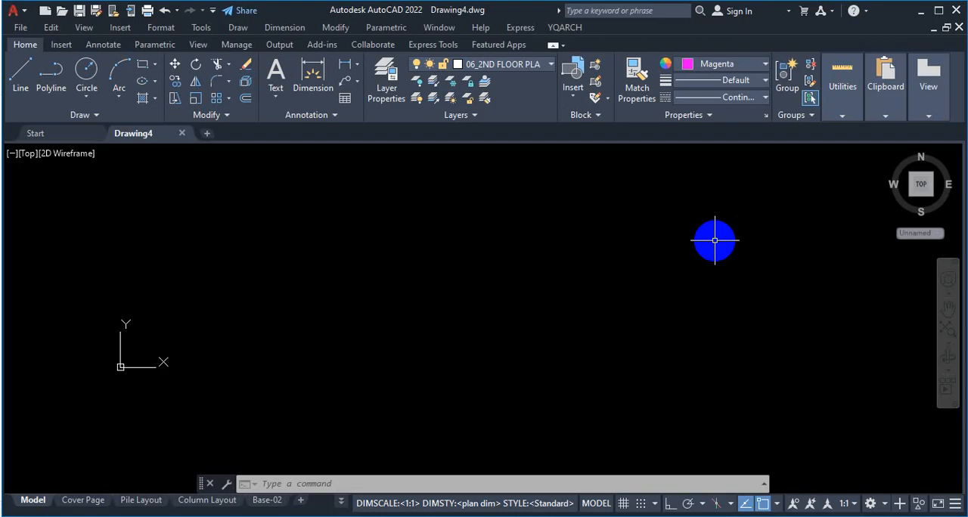
key("Escape")
key("Escape")
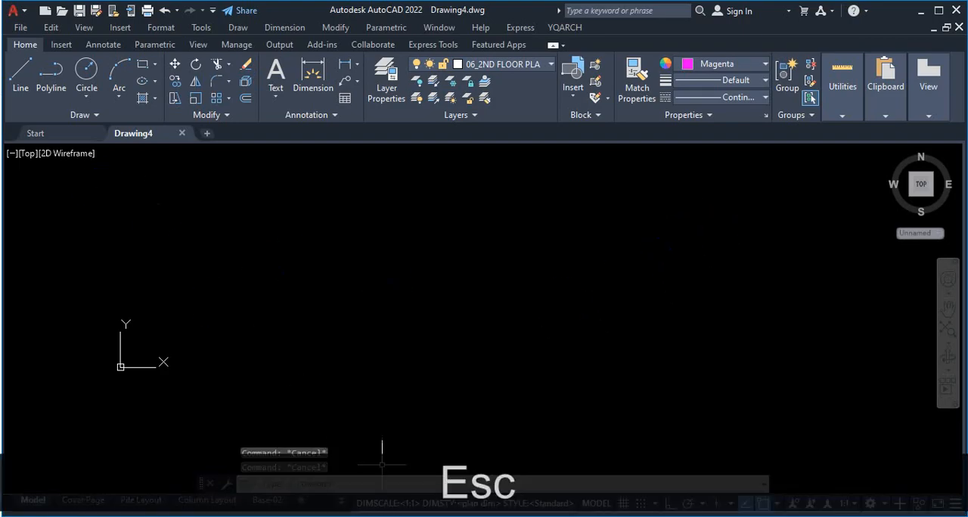
Step: Switch to File Explorer and open the Finlay folder inside AutoCAD > TRAINING FILE on drive D
mouse_move(397, 516)
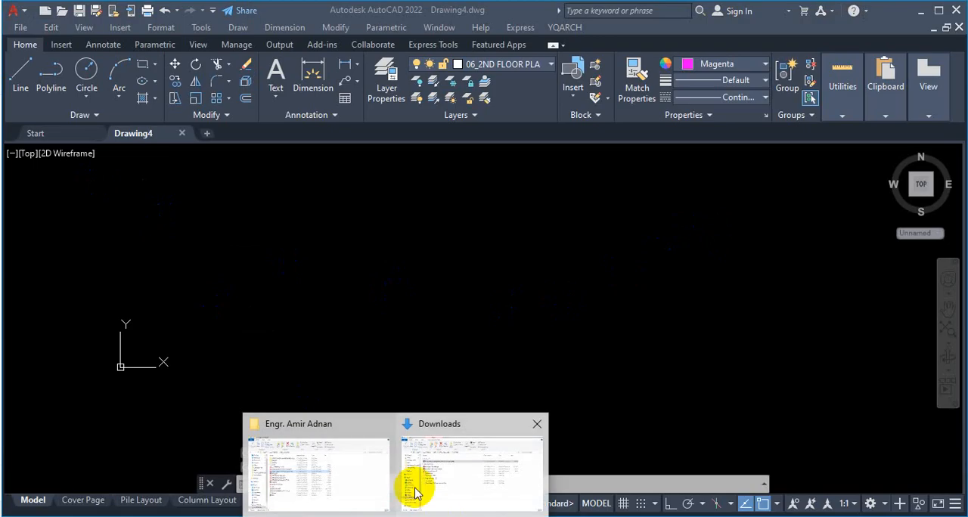
left_click(346, 458)
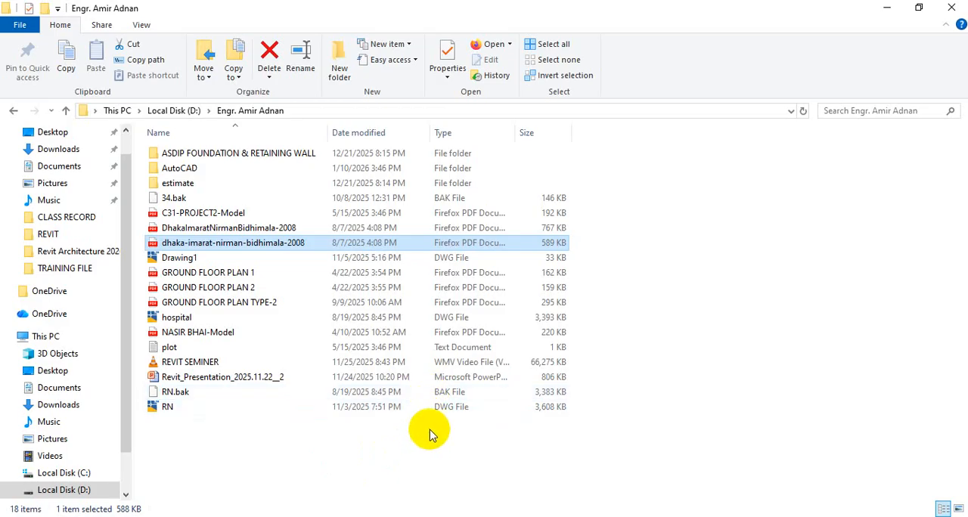
left_click(205, 169)
double_click(204, 169)
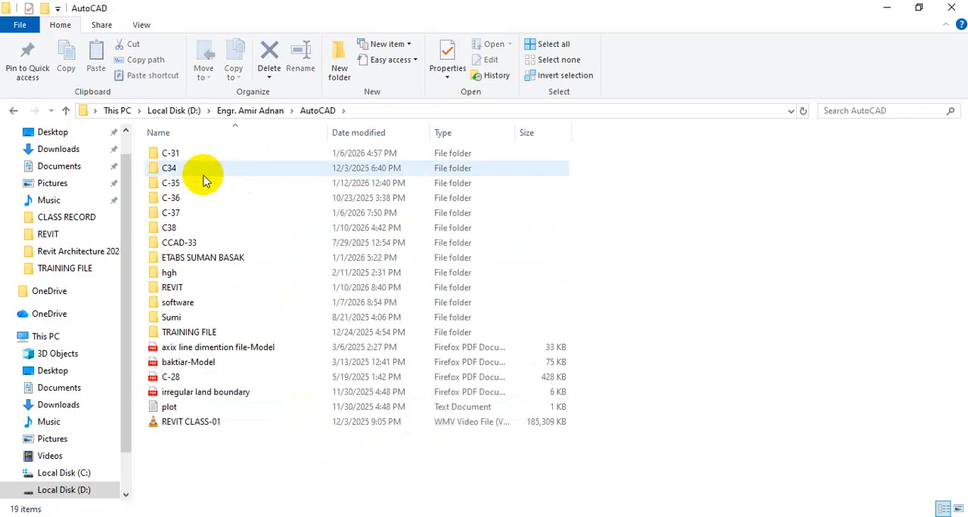
double_click(192, 331)
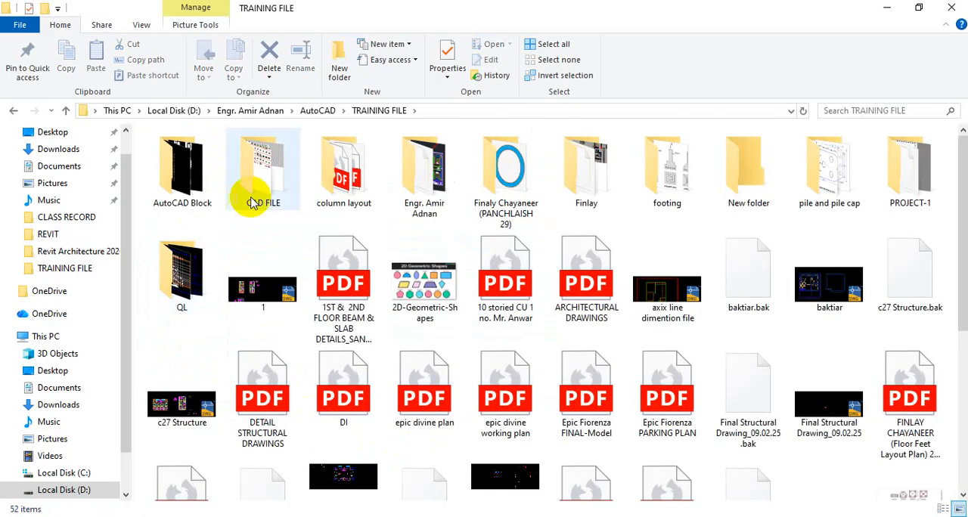
double_click(597, 180)
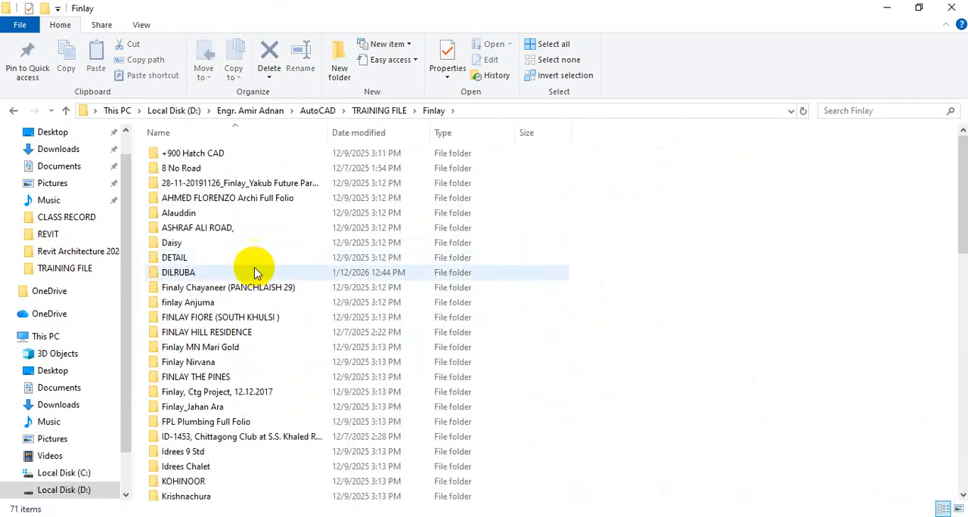
Step: Look through the Finlay Nirvana and finlay Anjuma project folders for drawings, returning to the Finlay folder
double_click(225, 365)
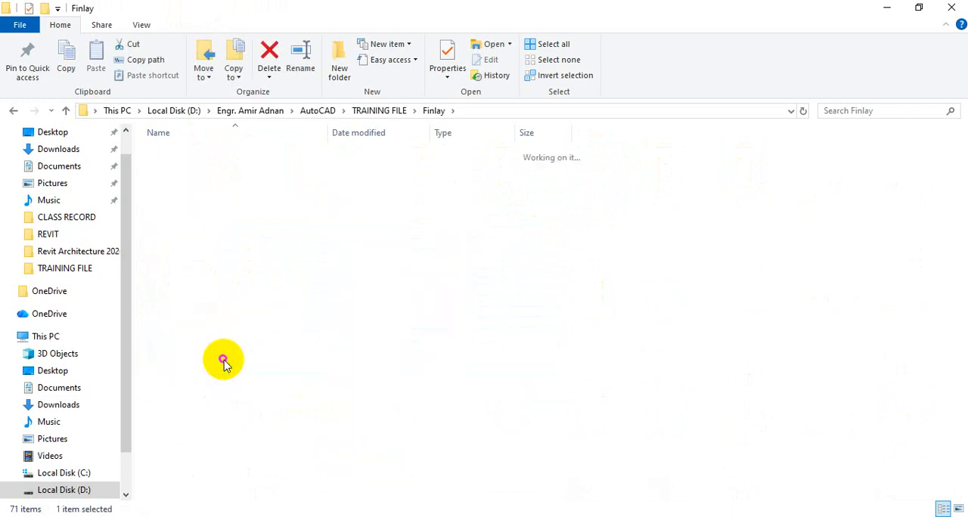
left_click(66, 110)
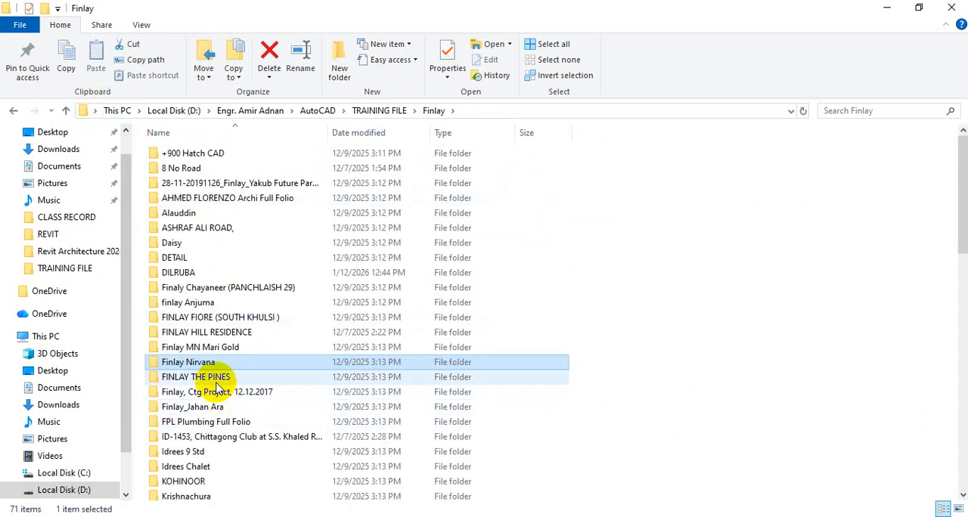
double_click(208, 304)
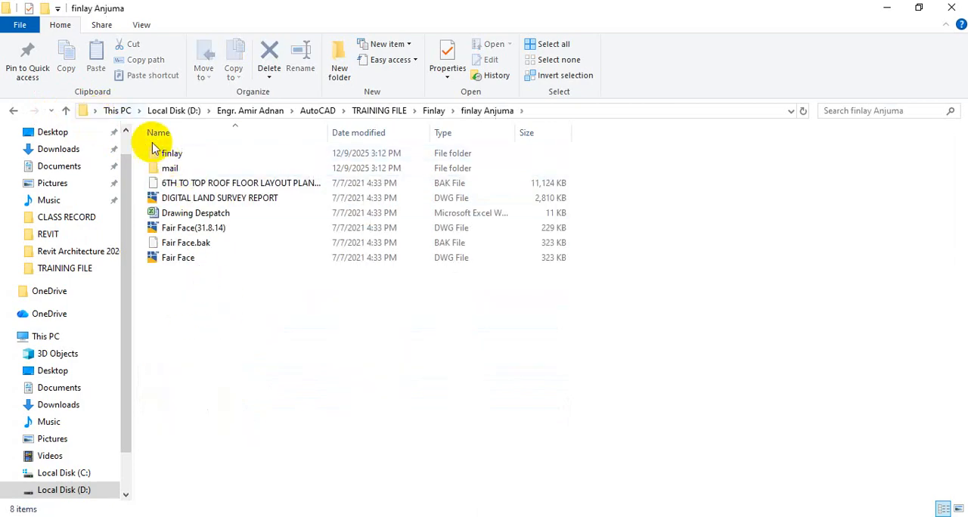
left_click(66, 110)
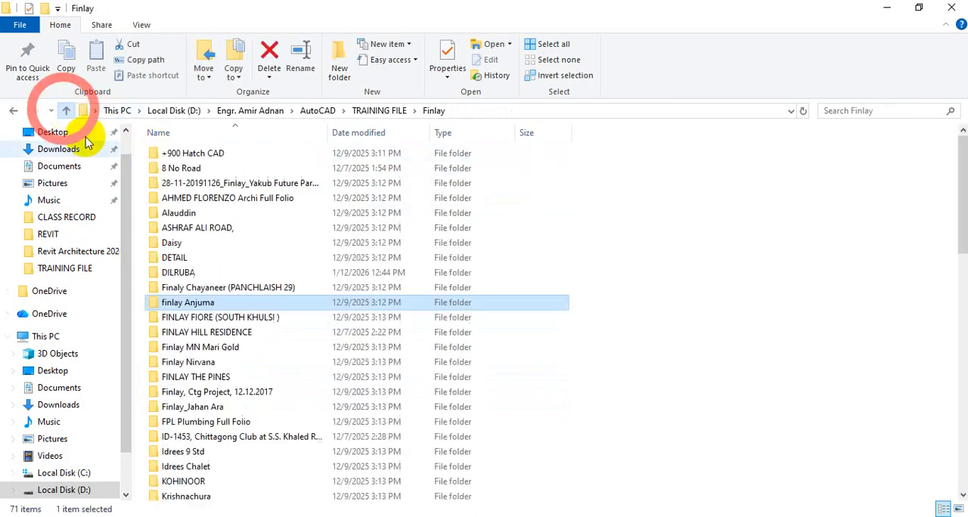
Step: Open 01.Architecture Drawing in the FINLAY FIORE (SOUTH KHULSI ) project and check its FINLAY FIORE subfolder for drawings
double_click(239, 317)
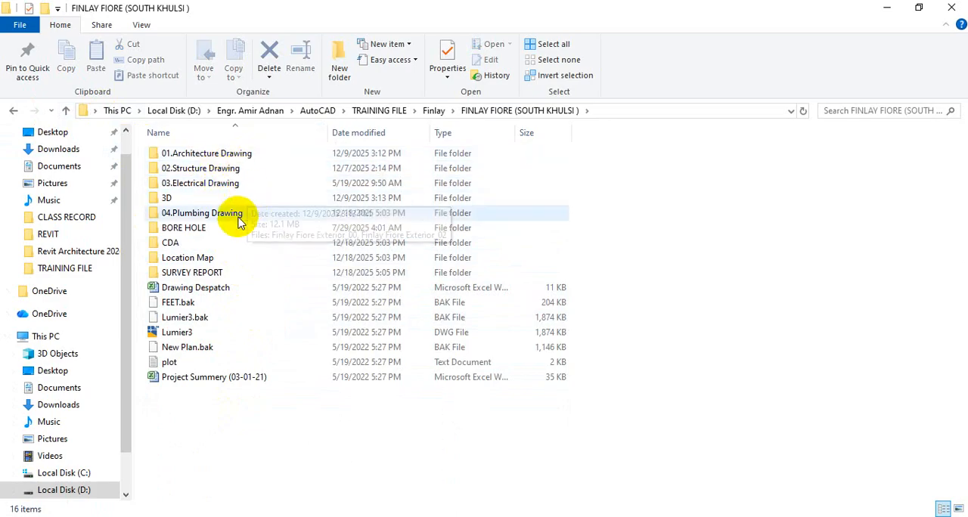
double_click(231, 160)
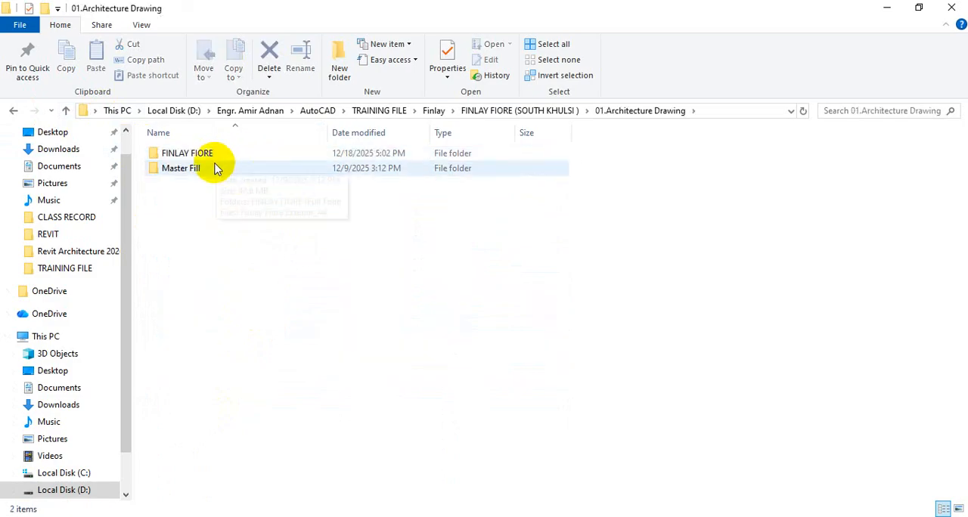
double_click(213, 155)
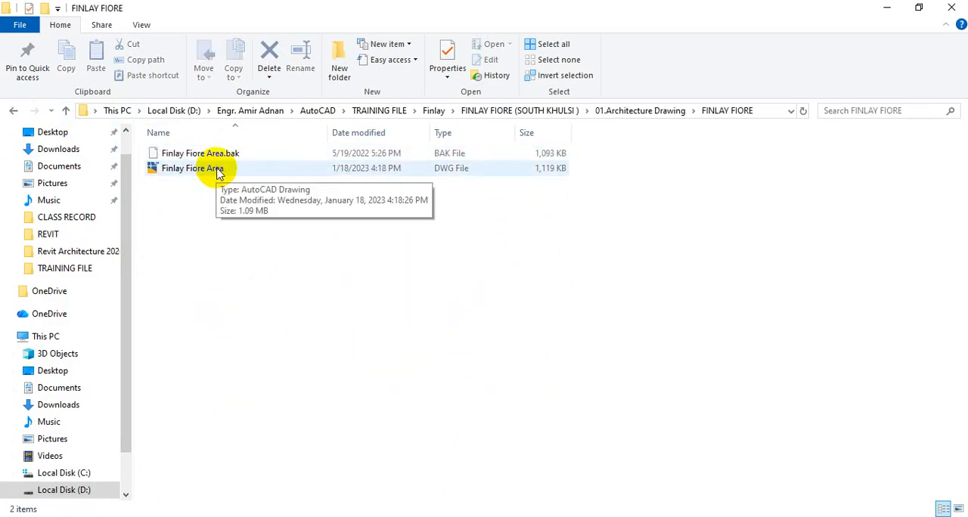
left_click(66, 111)
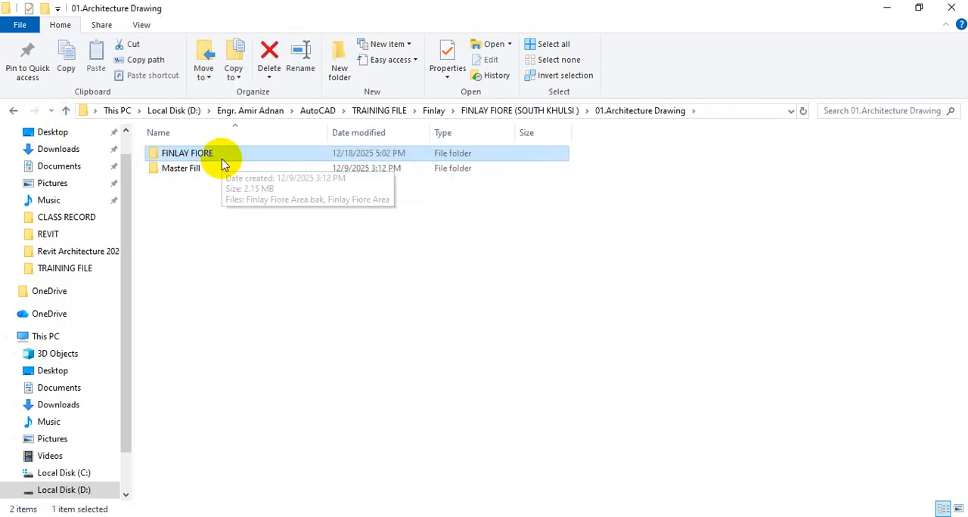
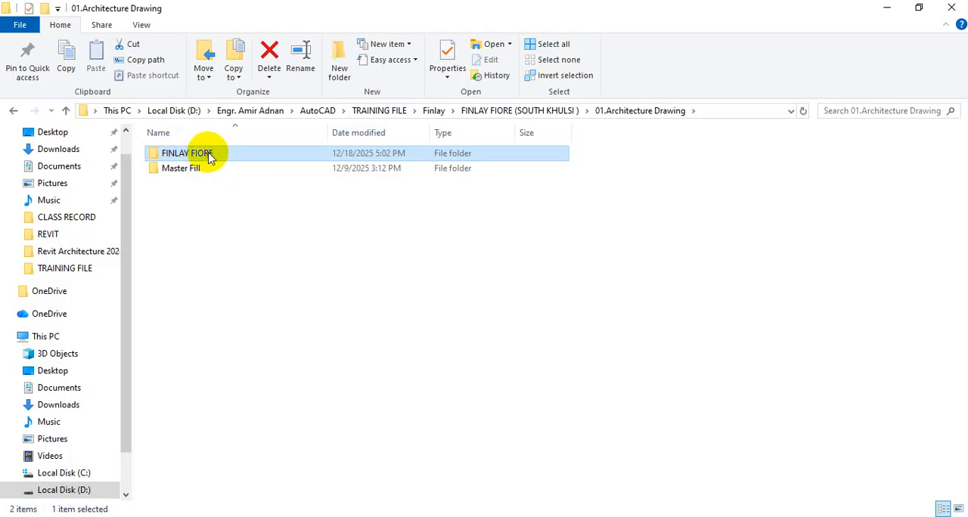
Step: Open the Finlay Fiore Area DWG drawing from the FINLAY FIORE project folder
double_click(210, 157)
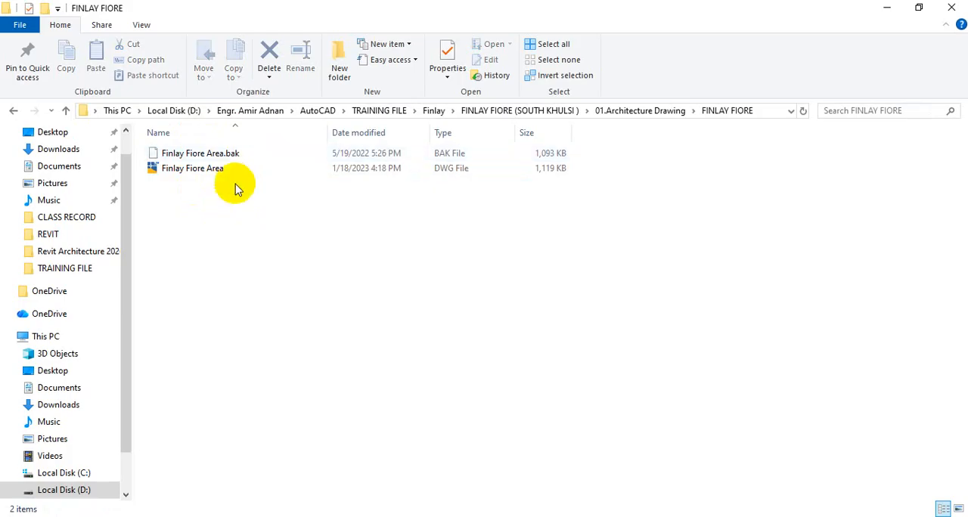
double_click(226, 173)
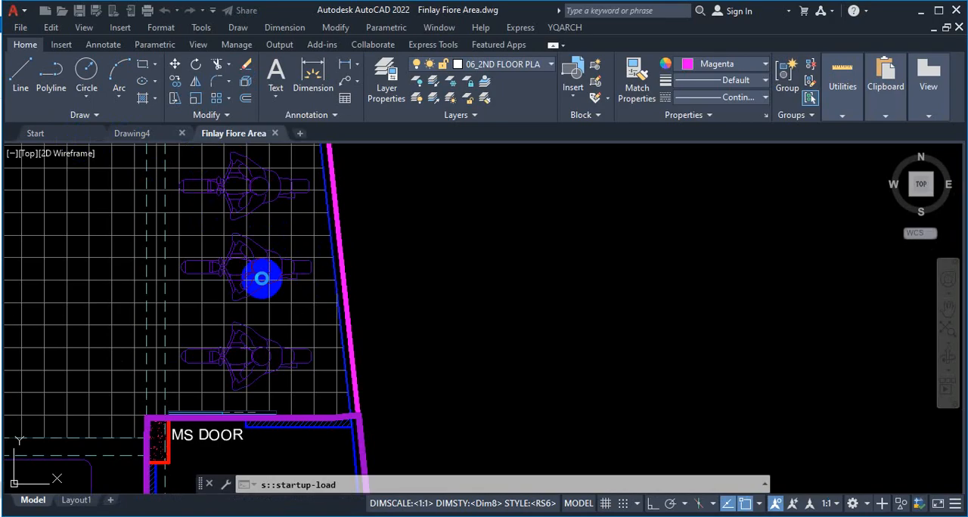
Step: Open the RN drawing from the list of recent files
left_click(75, 132)
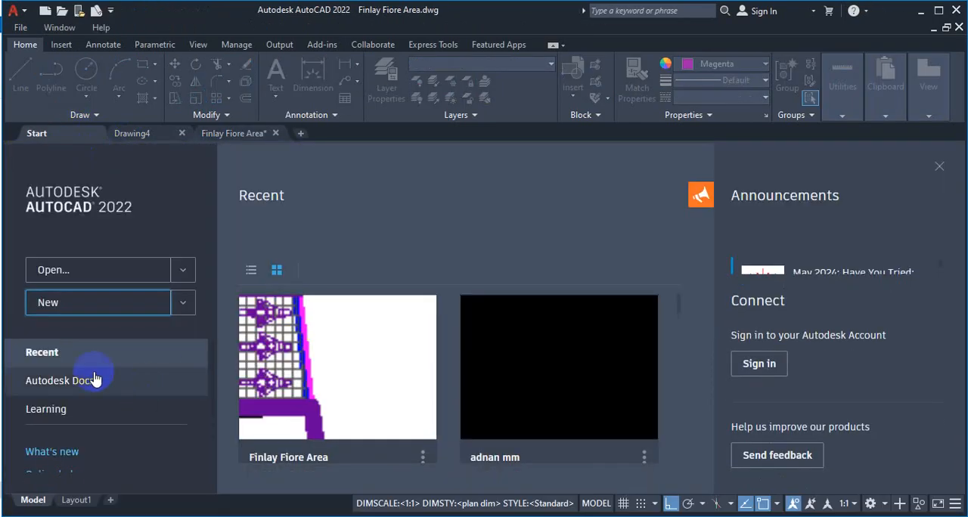
scroll(516, 393, "down", 2)
scroll(514, 392, "down", 4)
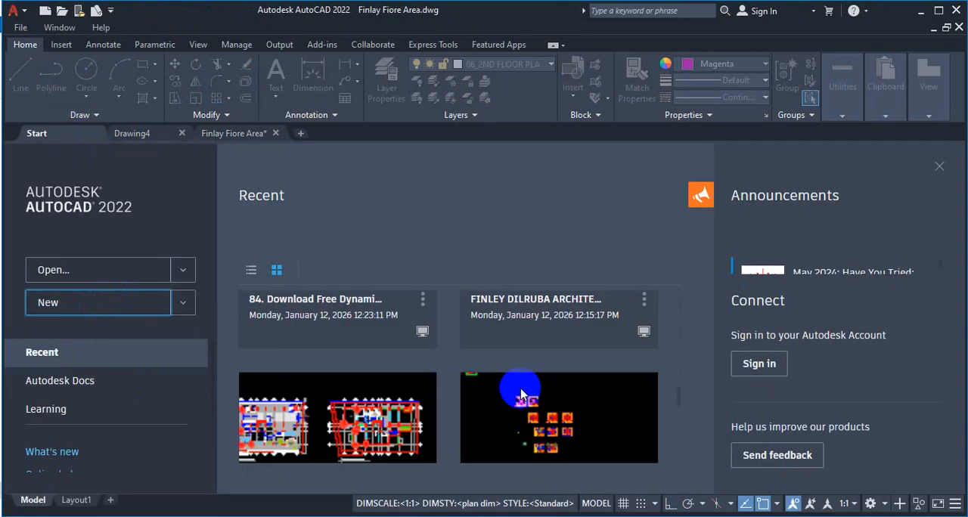
left_click(484, 403)
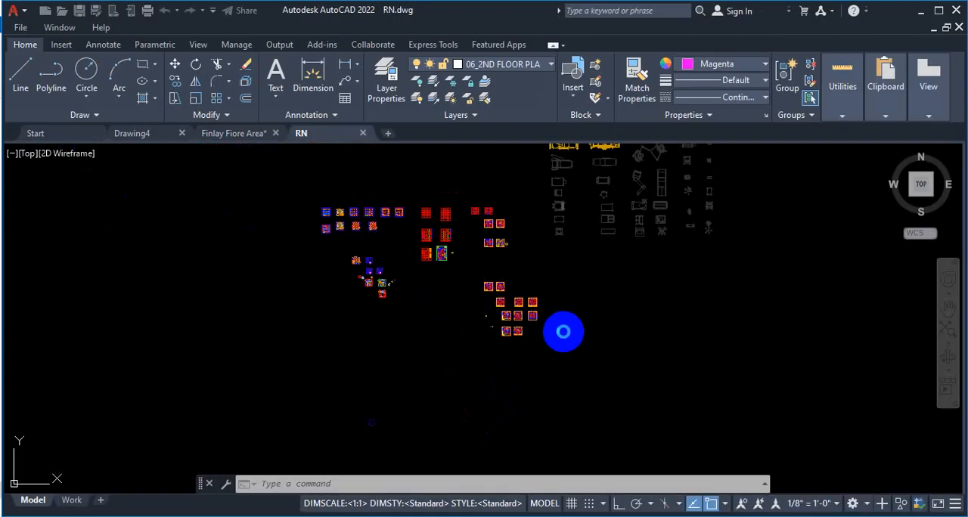
Step: Examine the framed ground floor and upper floor plans with room layouts in the RN drawing
scroll(519, 299, "up", 5)
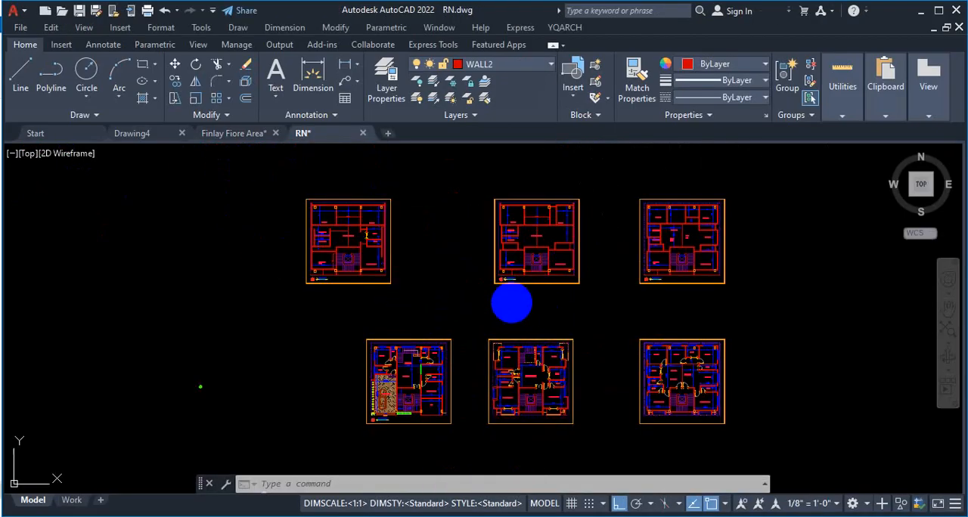
scroll(462, 368, "up", 3)
scroll(428, 270, "down", 4)
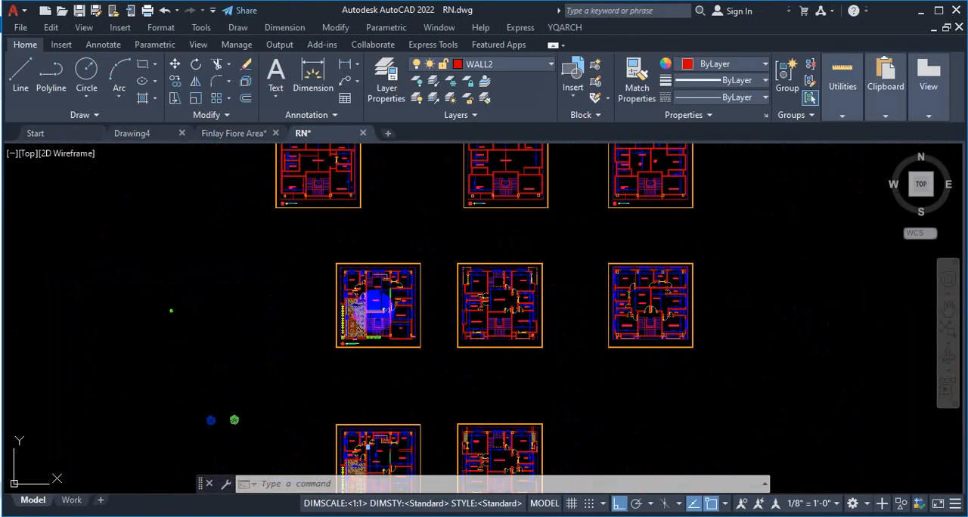
scroll(421, 330, "up", 4)
scroll(401, 284, "up", 2)
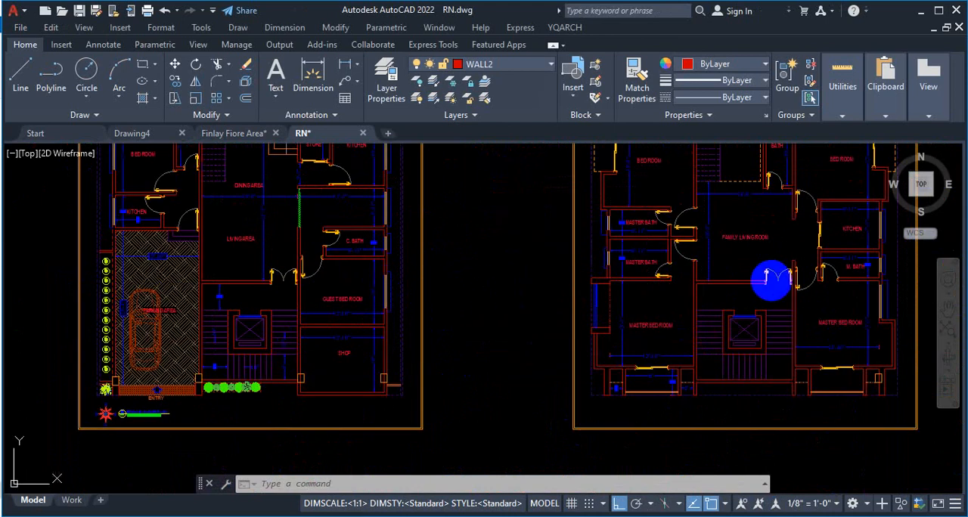
scroll(562, 312, "down", 2)
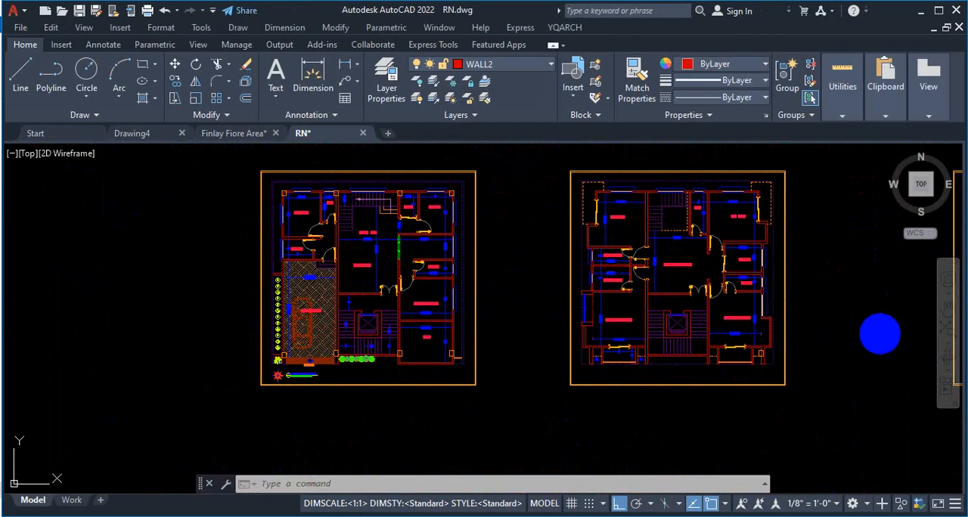
scroll(873, 329, "up", 2)
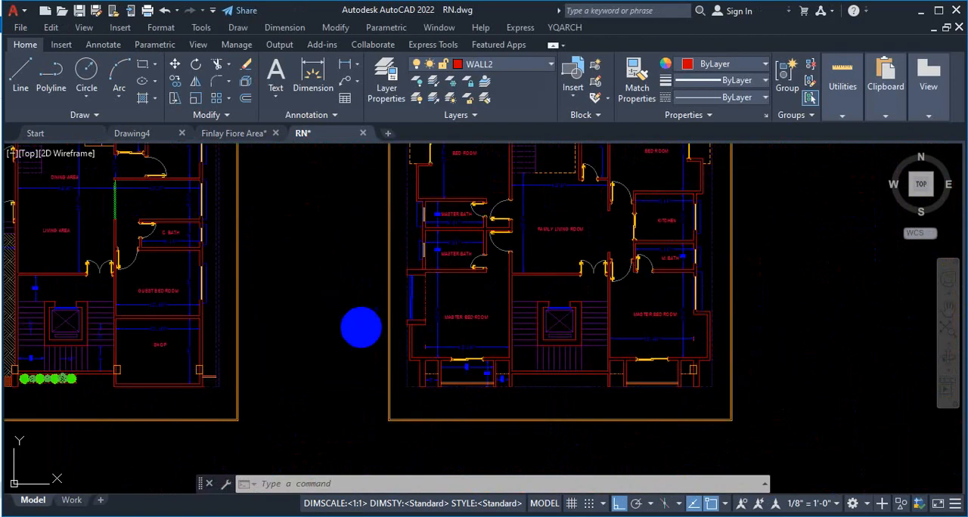
scroll(360, 327, "down", 8)
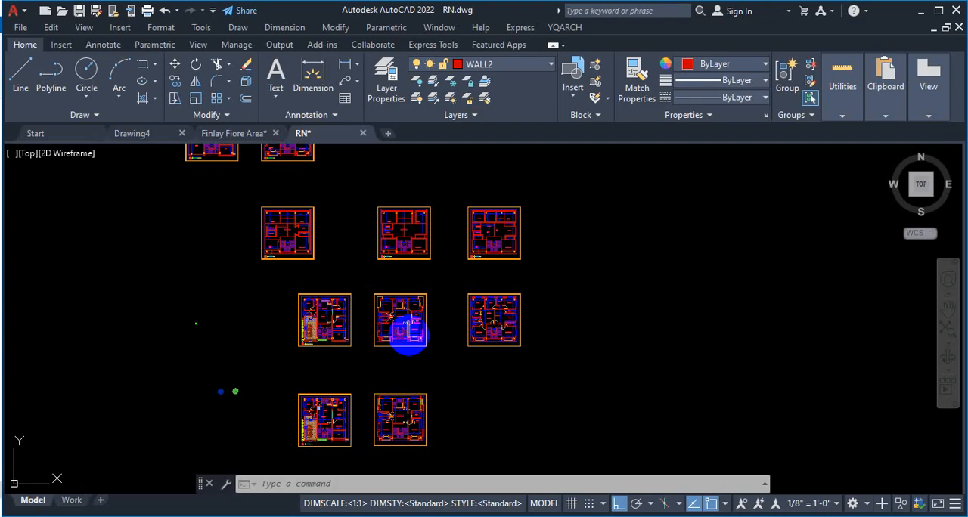
Step: Examine the red grid and wall layout plans and compare them with the neighbouring framed floor plans
scroll(408, 333, "down", 5)
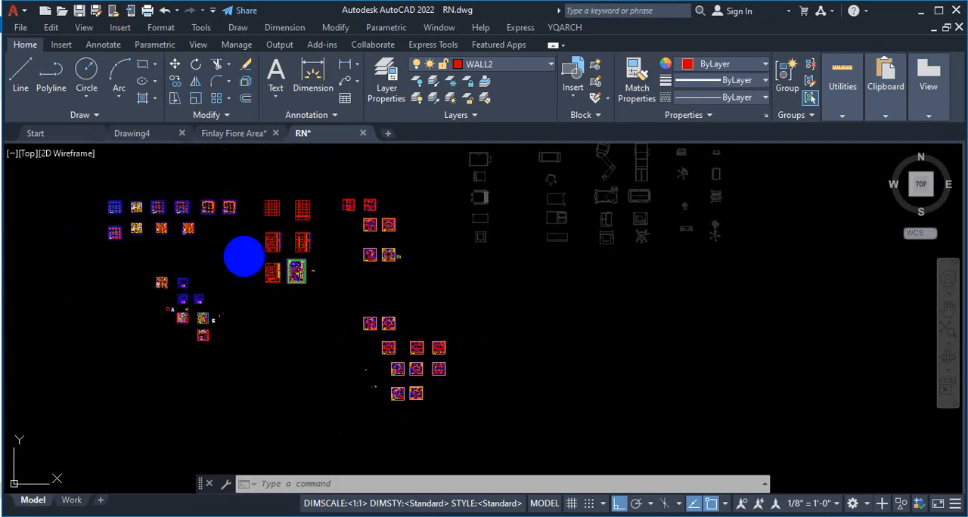
scroll(297, 257, "up", 6)
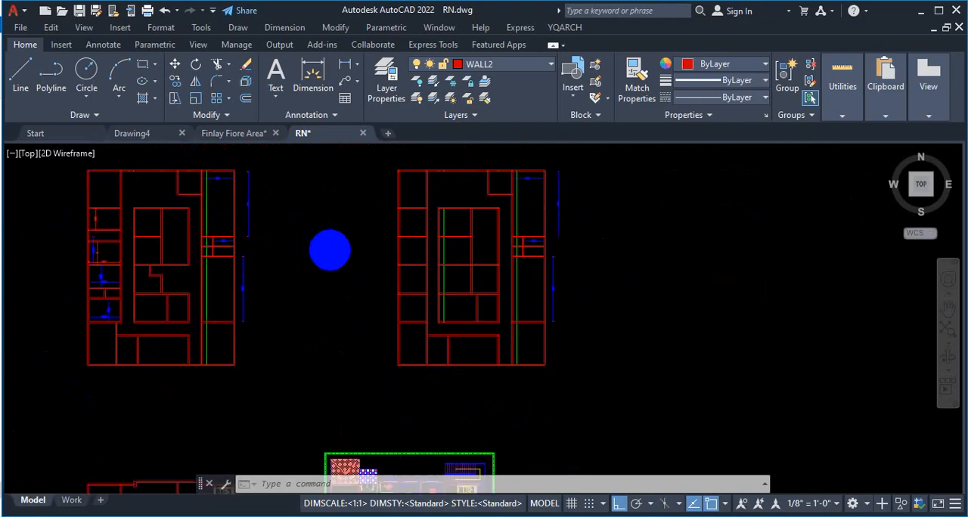
scroll(330, 268, "down", 6)
scroll(483, 244, "up", 5)
scroll(406, 249, "down", 5)
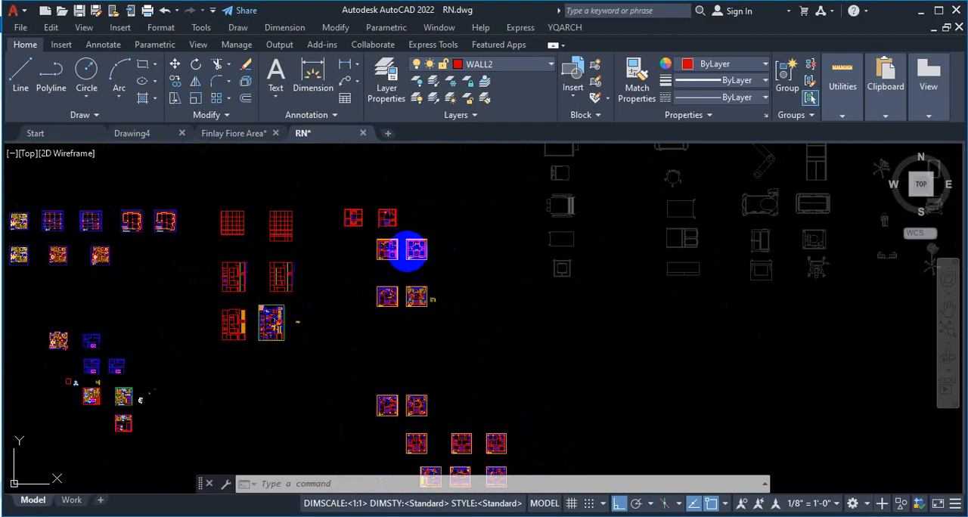
scroll(264, 223, "up", 8)
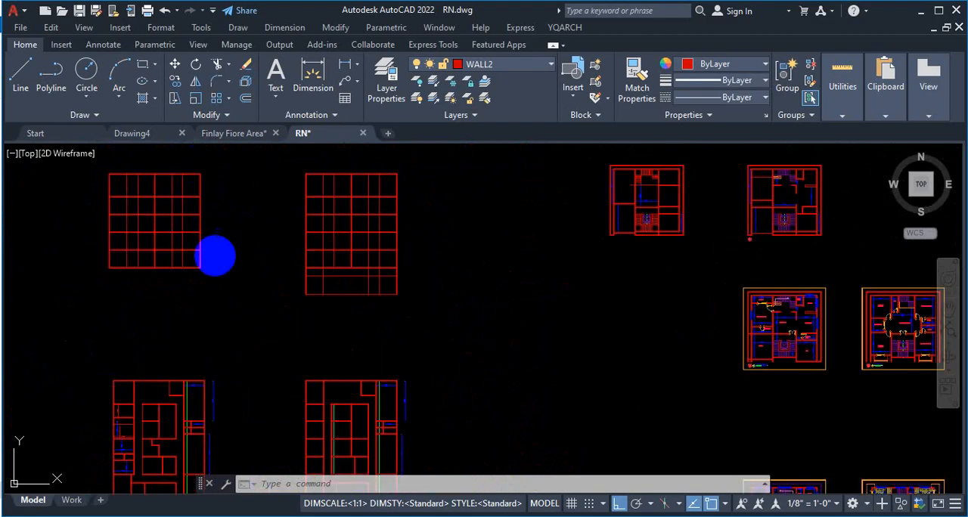
scroll(166, 235, "down", 3)
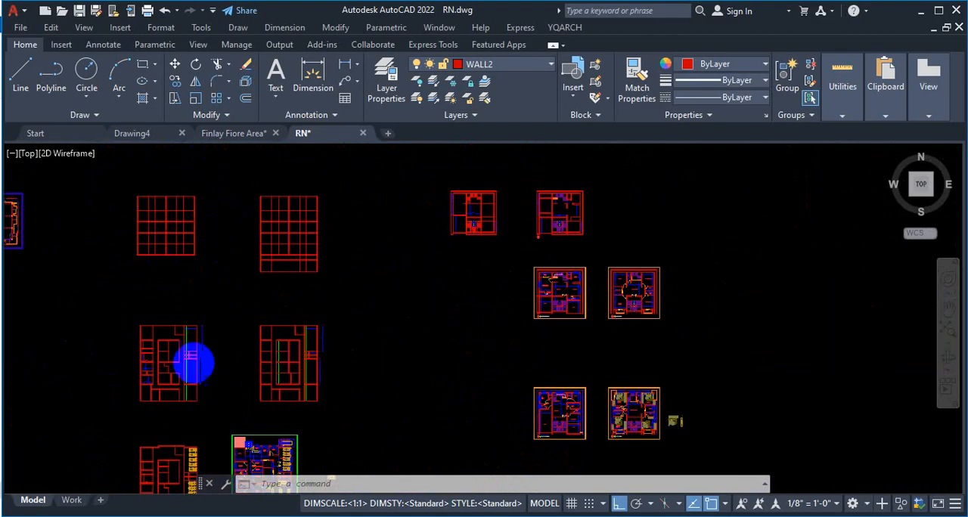
scroll(201, 315, "up", 3)
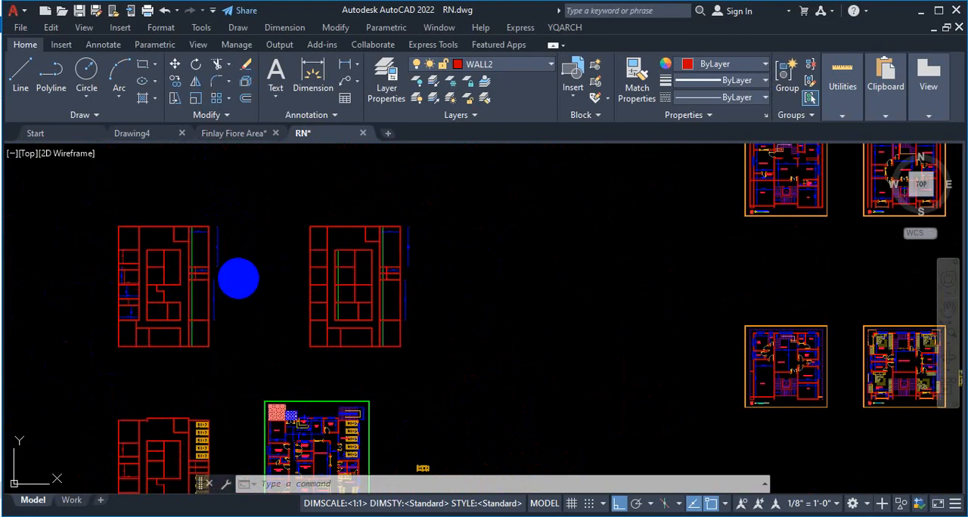
scroll(252, 264, "down", 5)
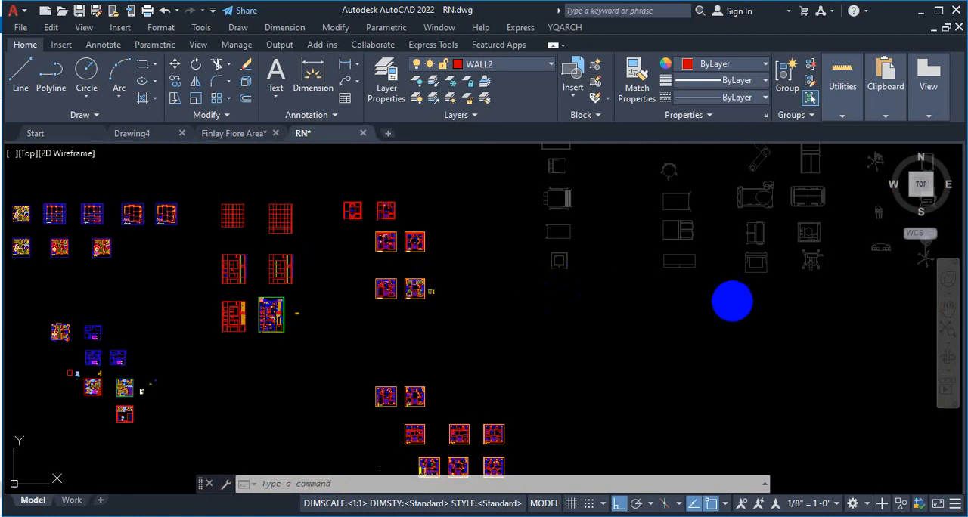
key("Escape")
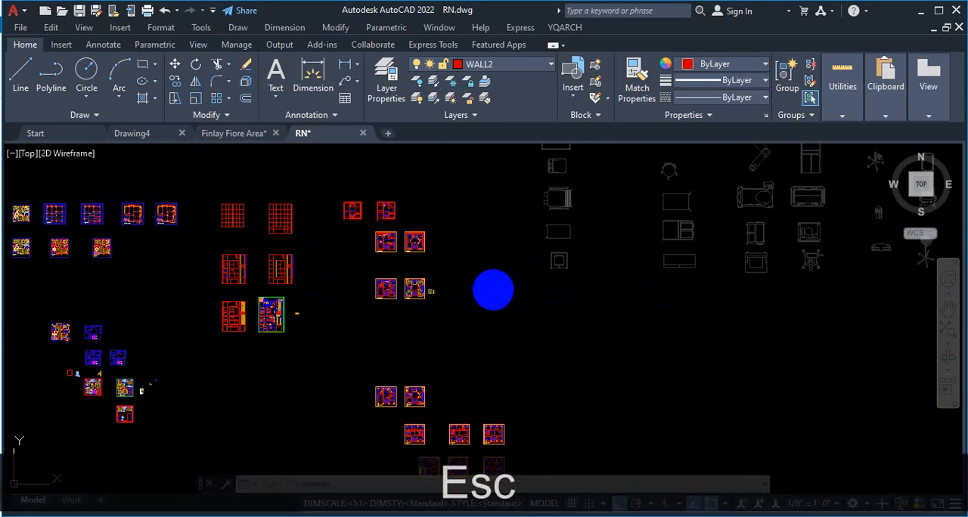
Step: Inspect the remaining plan groups in the RN drawing, including the lowest pair of floor plans and the column footing layout
scroll(477, 286, "up", 5)
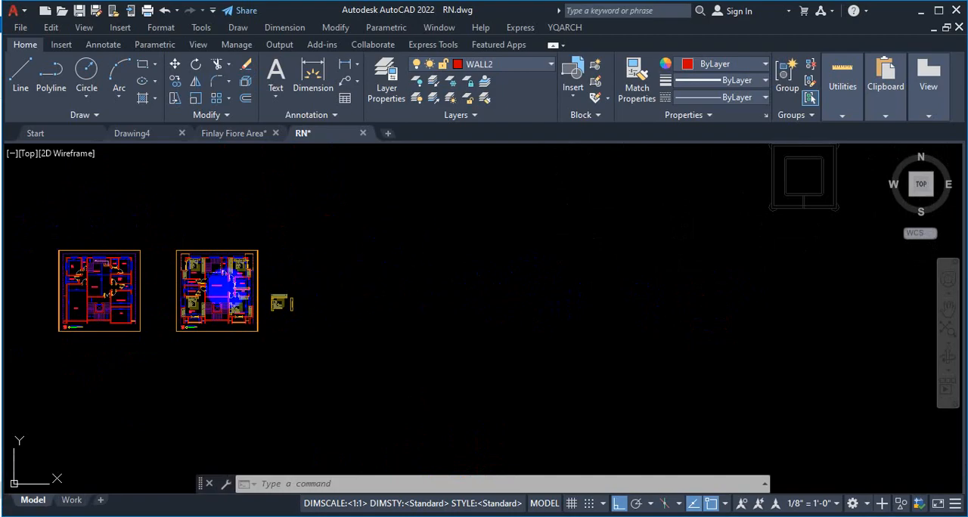
scroll(328, 227, "down", 4)
scroll(356, 353, "up", 1)
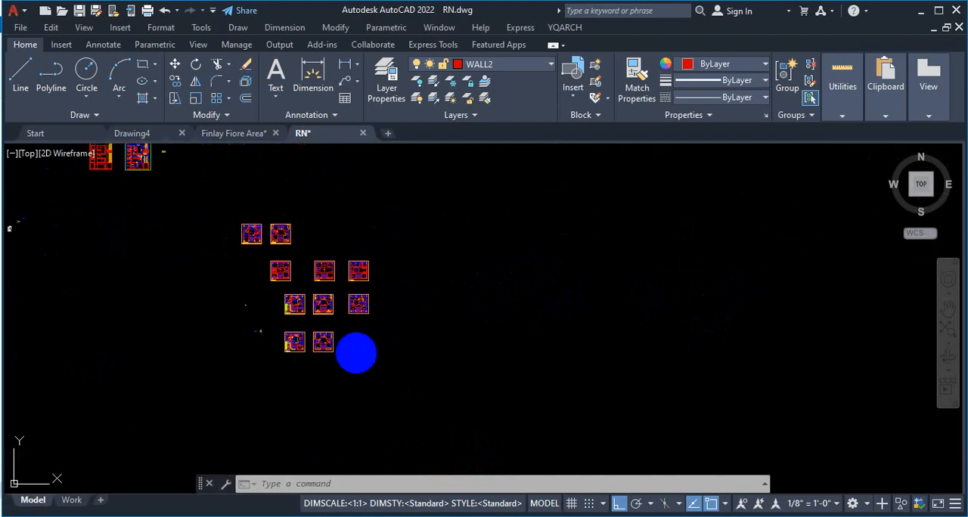
scroll(356, 353, "up", 5)
scroll(158, 374, "up", 2)
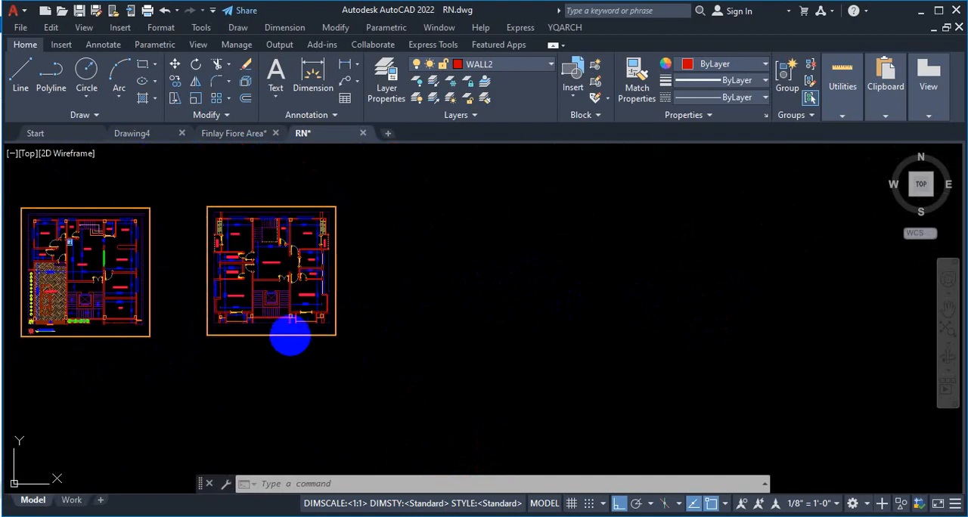
scroll(290, 337, "down", 3)
scroll(390, 249, "down", 5)
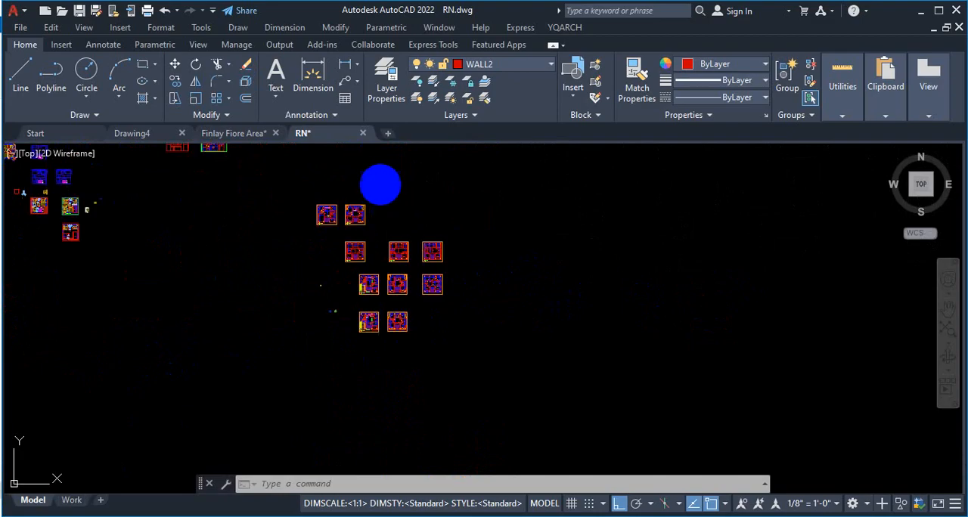
scroll(374, 189, "up", 6)
scroll(375, 225, "down", 5)
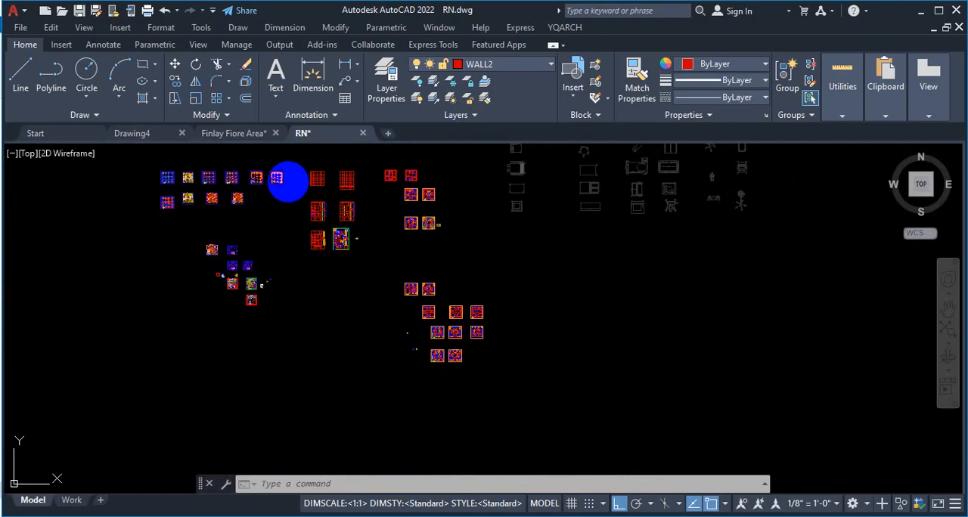
scroll(123, 203, "up", 8)
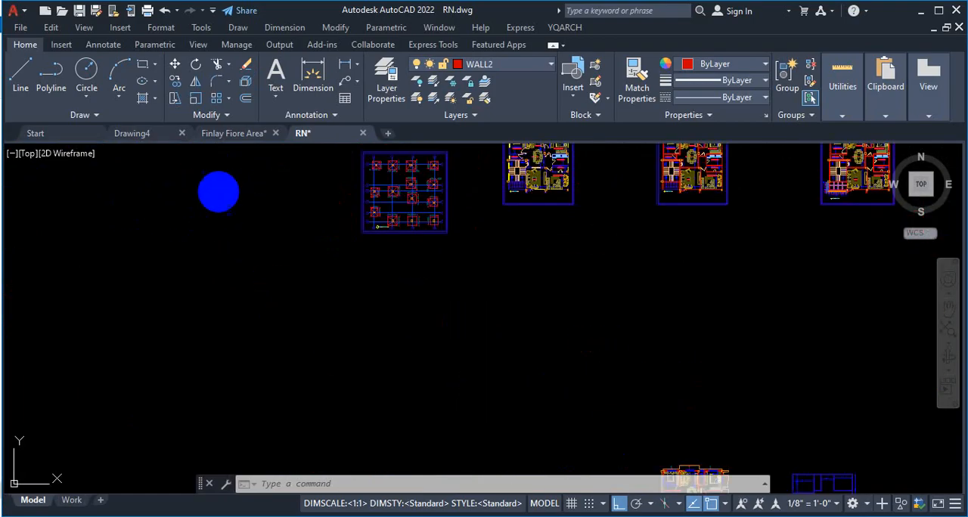
scroll(219, 190, "down", 6)
scroll(219, 190, "down", 4)
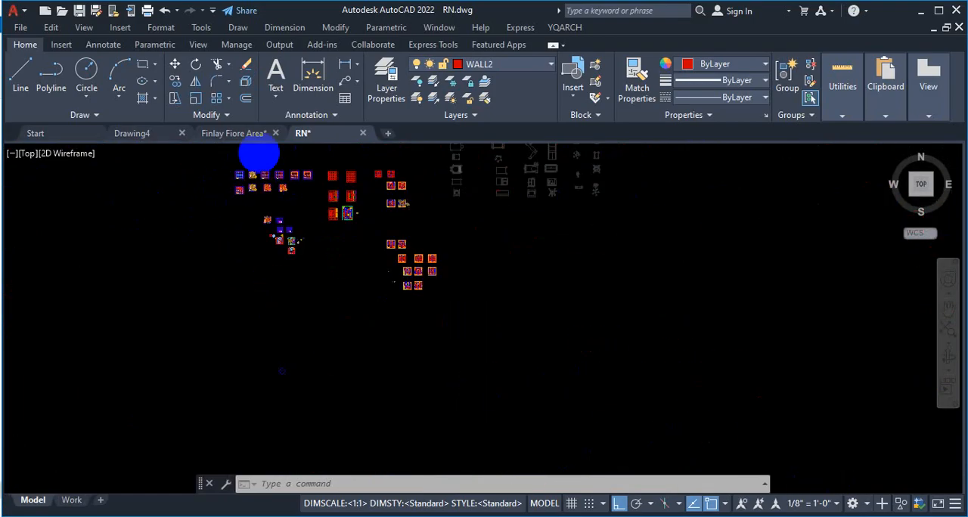
Step: Switch to the Finlay Fiore Area drawing and bring all of its plans into view
left_click(136, 134)
left_click(244, 137)
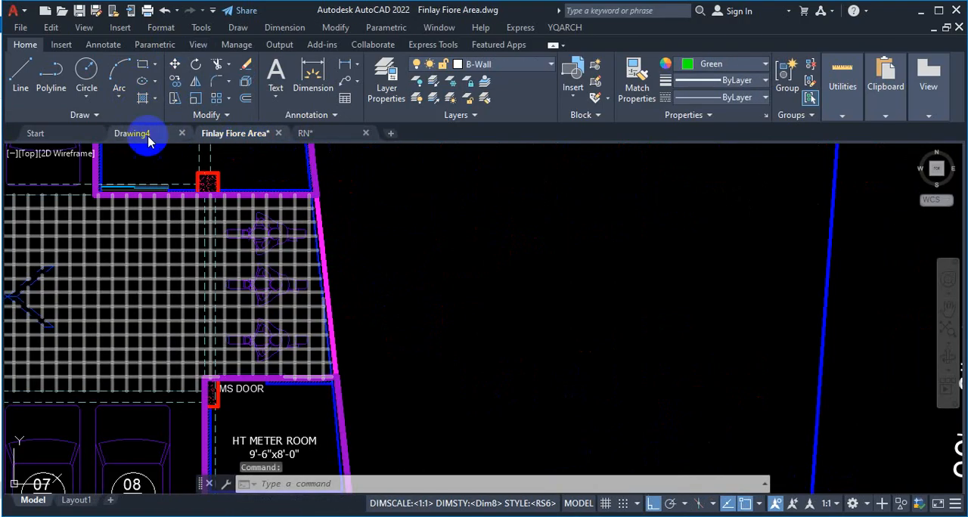
scroll(340, 257, "down", 8)
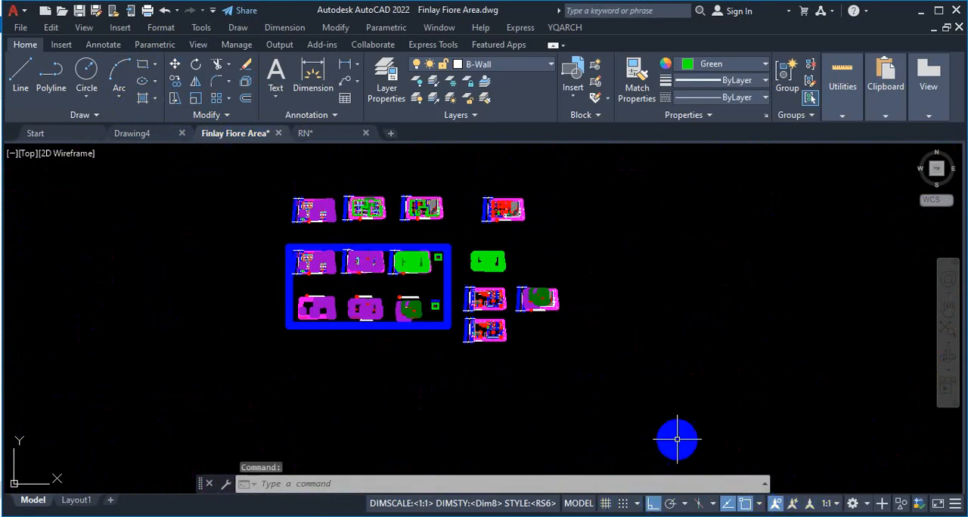
Step: Add the LineWeight toggle to the status bar and turn off the lineweight display
left_click(955, 503)
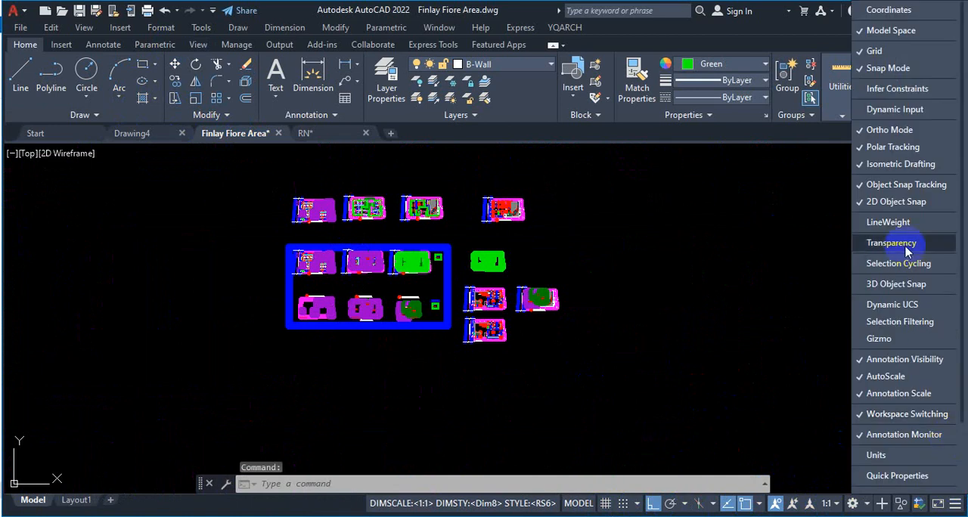
left_click(902, 223)
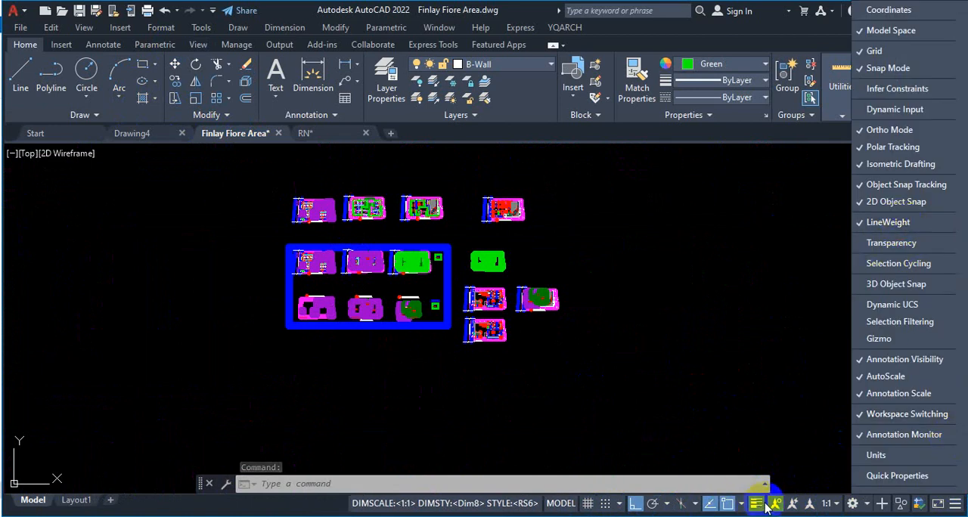
left_click(757, 503)
Step: Examine the ground, typical and community floor layout plans and the green floor outline in the Finlay Fiore Area drawing
scroll(345, 271, "up", 8)
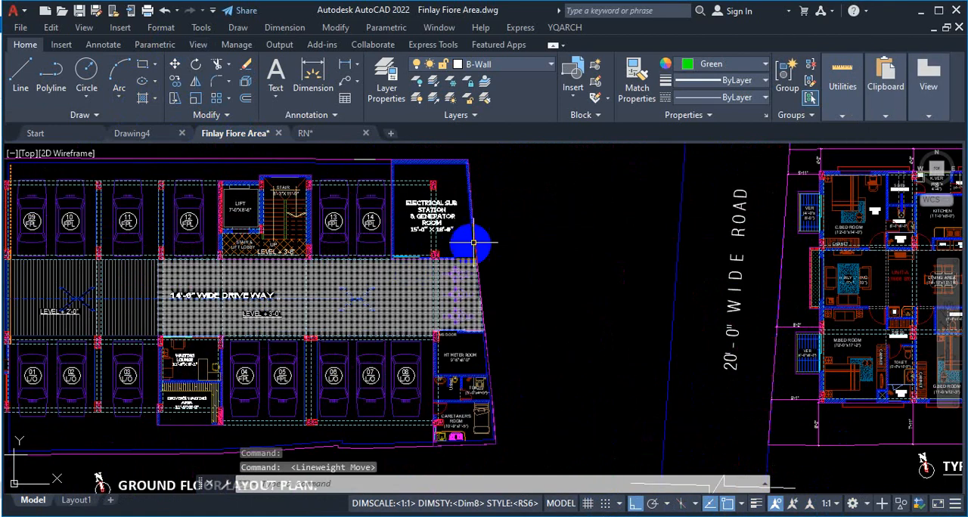
scroll(522, 231, "down", 8)
scroll(504, 338, "up", 6)
scroll(410, 305, "down", 8)
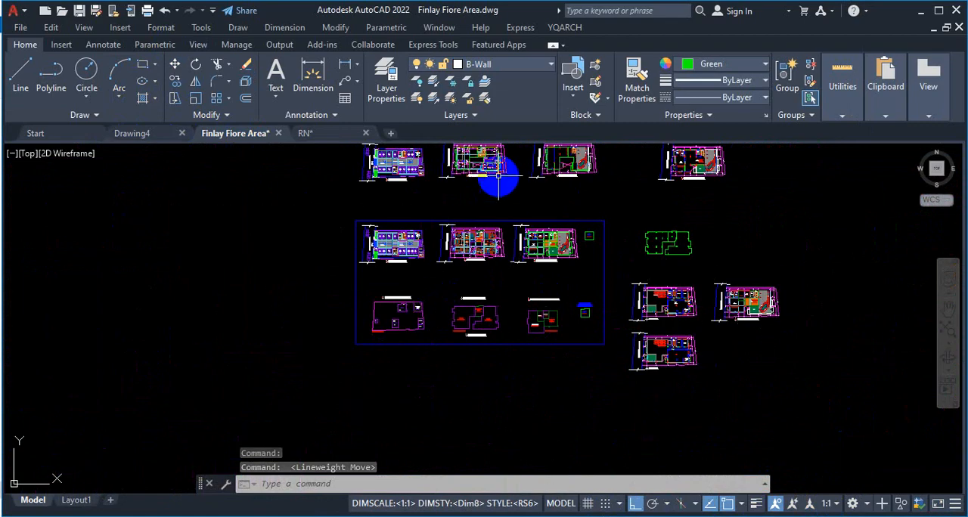
scroll(456, 248, "up", 5)
scroll(514, 222, "down", 5)
scroll(551, 234, "up", 6)
scroll(475, 233, "down", 4)
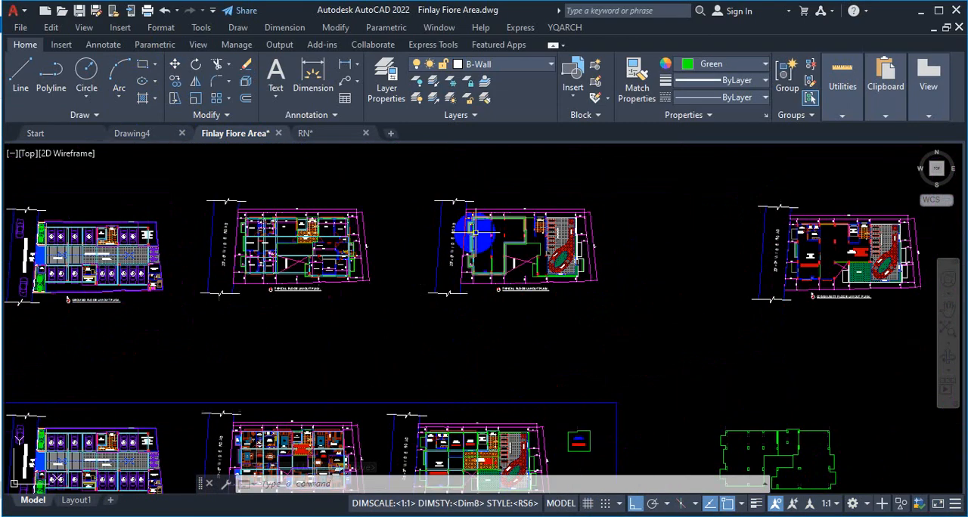
scroll(683, 247, "down", 5)
scroll(638, 231, "up", 7)
scroll(584, 244, "down", 5)
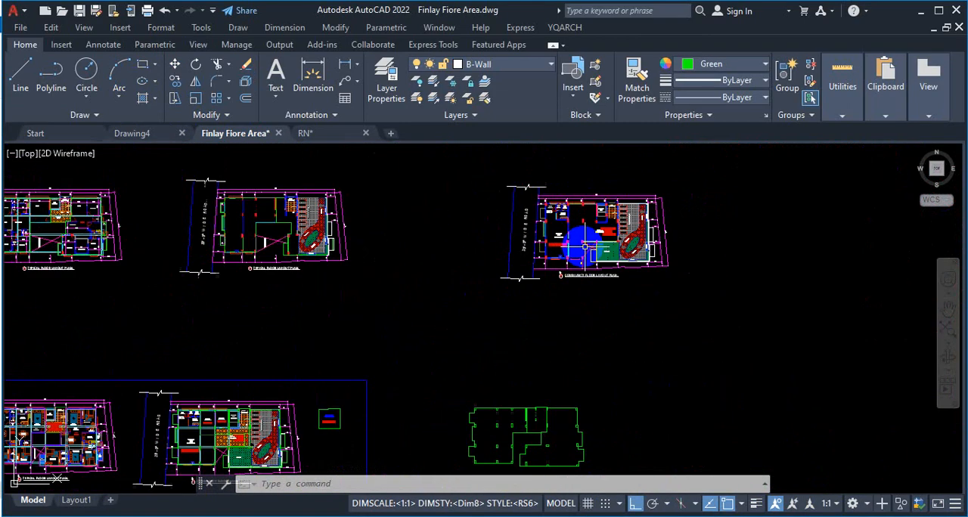
scroll(579, 313, "down", 3)
scroll(570, 326, "up", 6)
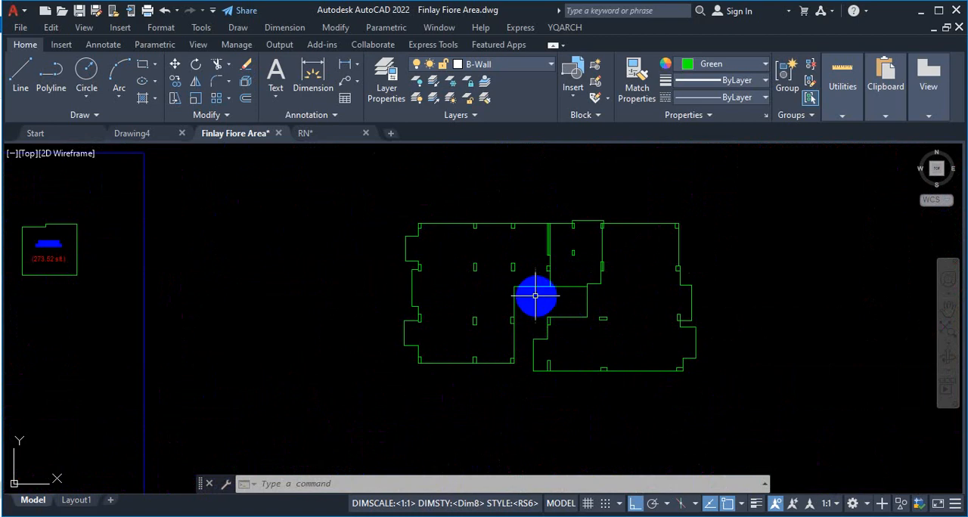
Step: Inspect the green floor outline with its column positions, and the parking row beside the lift and stair in the ground floor plan
scroll(528, 285, "up", 2)
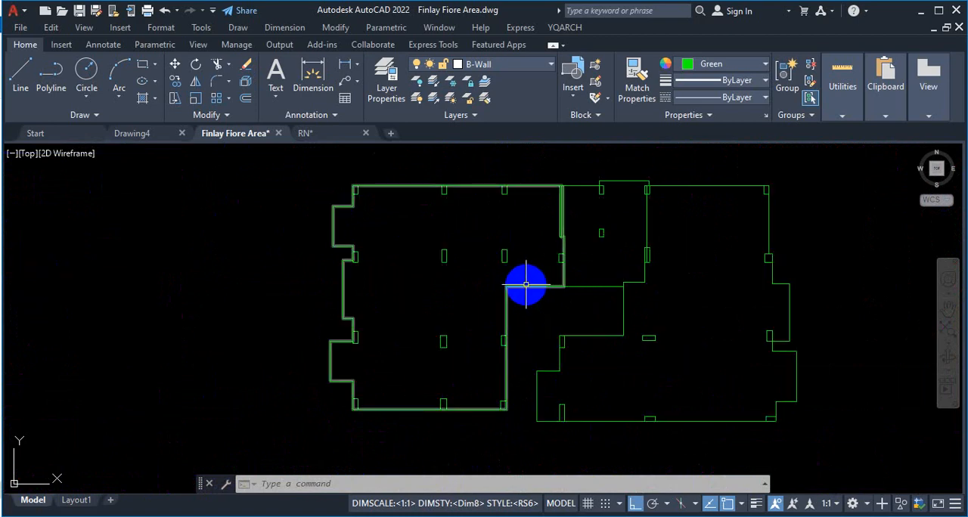
scroll(549, 294, "down", 4)
scroll(551, 282, "up", 4)
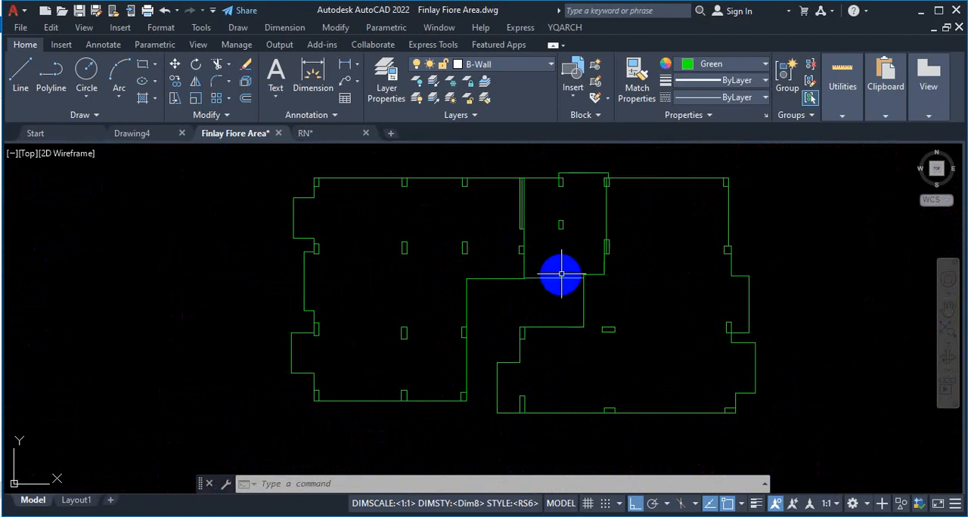
scroll(561, 274, "up", 3)
scroll(562, 274, "down", 12)
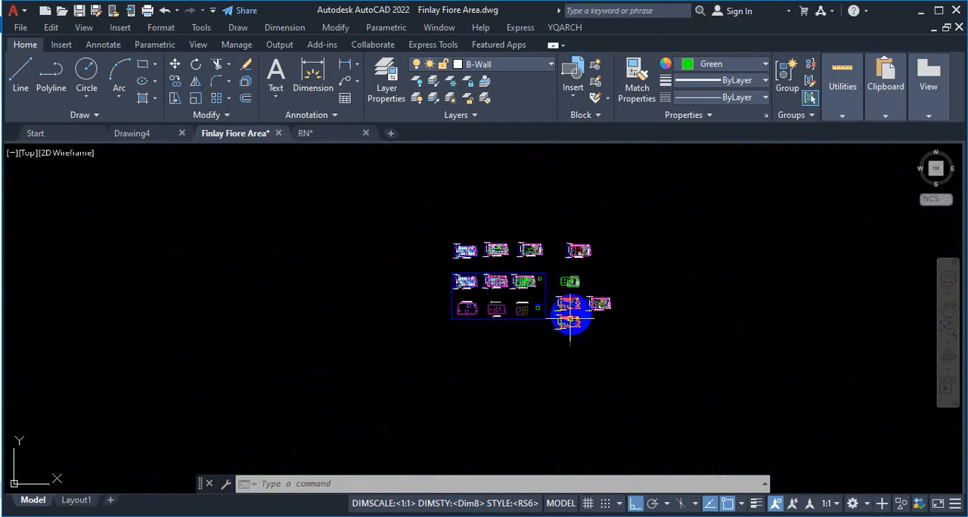
left_click(294, 255)
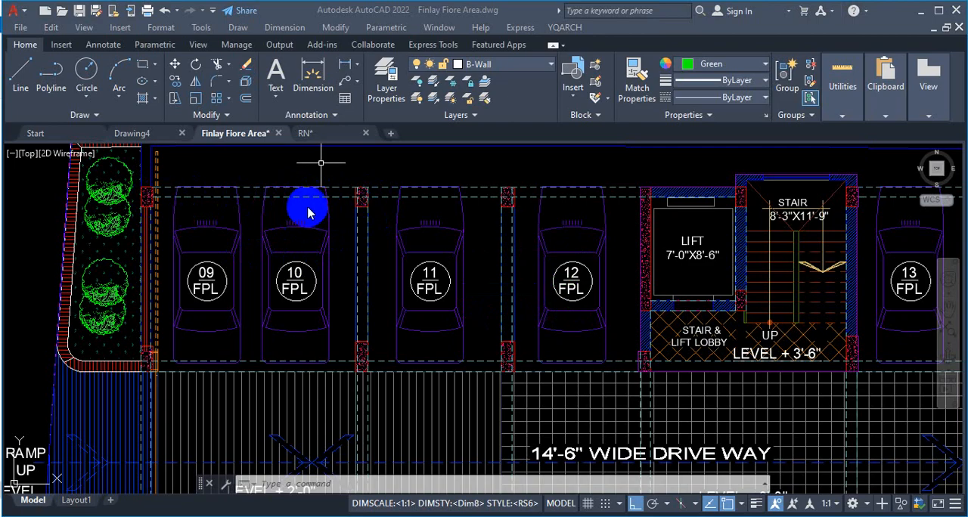
scroll(270, 211, "down", 2)
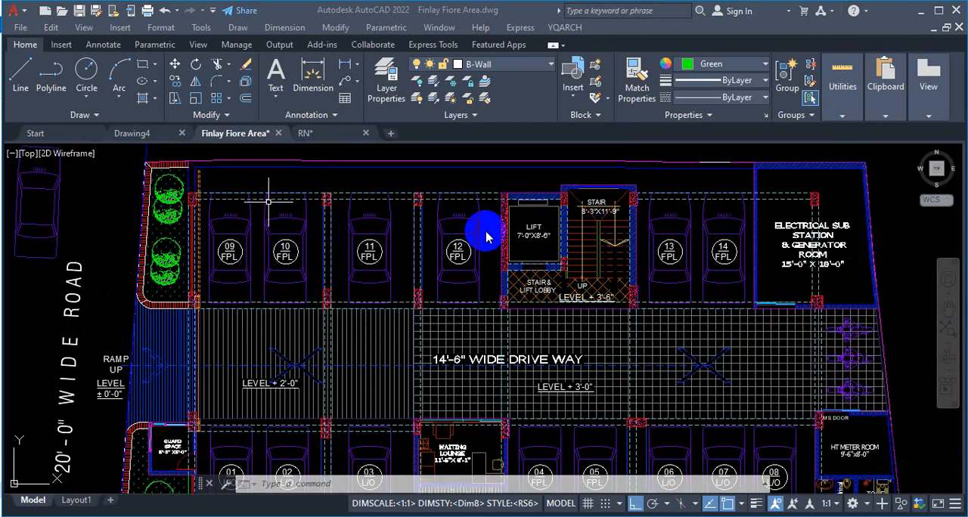
scroll(257, 206, "up", 2)
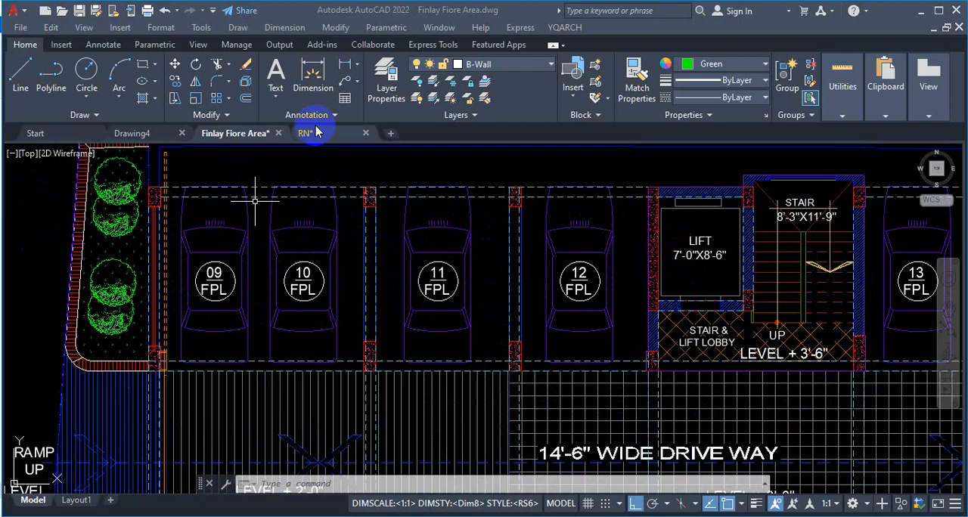
Step: Dimension the clear horizontal distance between the two columns enclosing parking spaces 09 and 10, placing the dimension line across the front of the cars
scroll(147, 185, "up", 4)
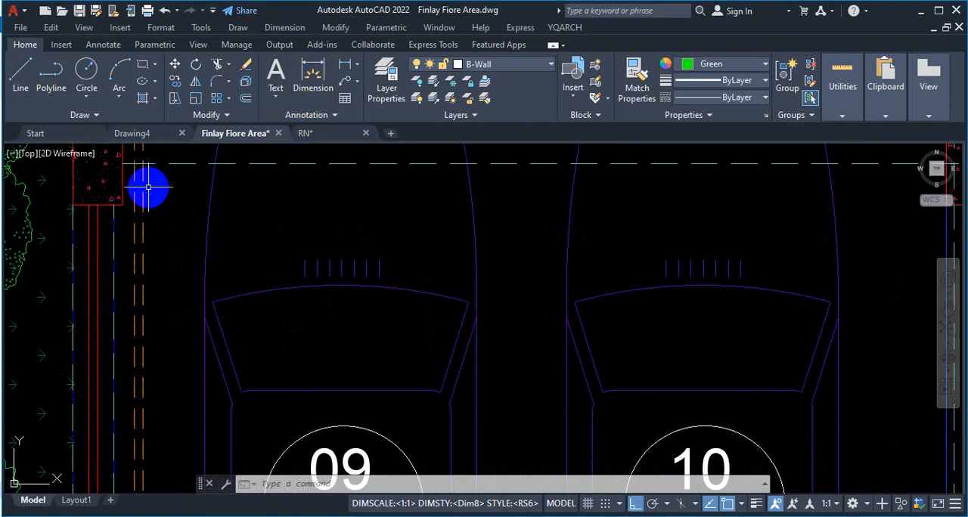
left_click(310, 77)
key("Return")
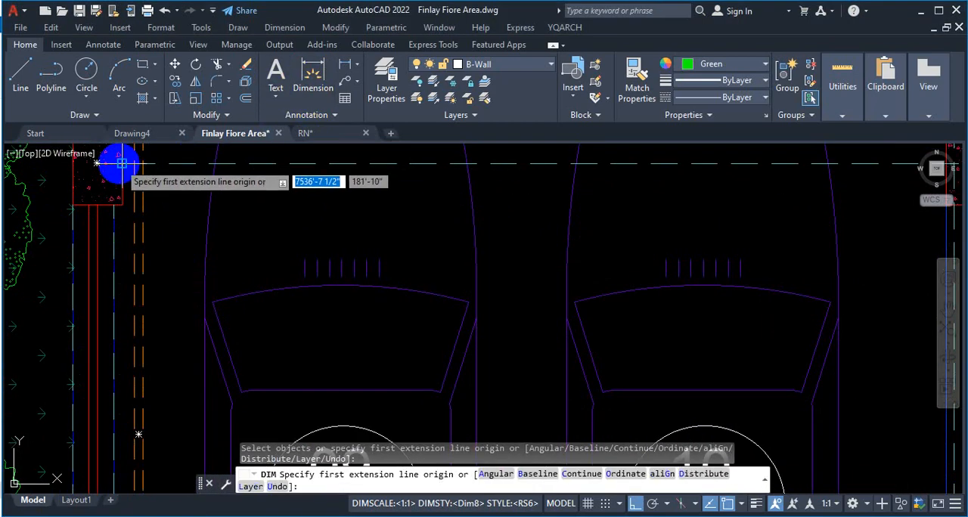
left_click(121, 162)
scroll(199, 177, "down", 5)
scroll(226, 177, "up", 6)
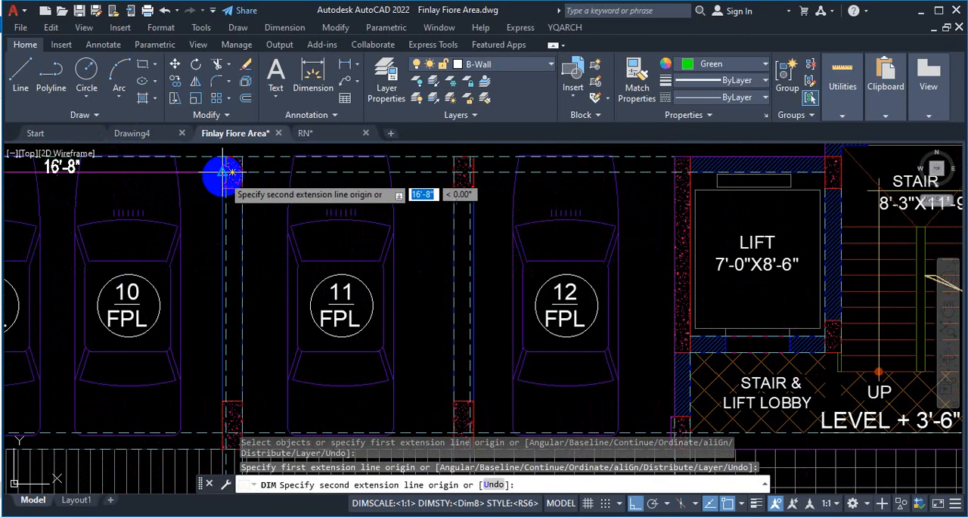
left_click(223, 173)
scroll(203, 214, "down", 5)
scroll(199, 216, "up", 5)
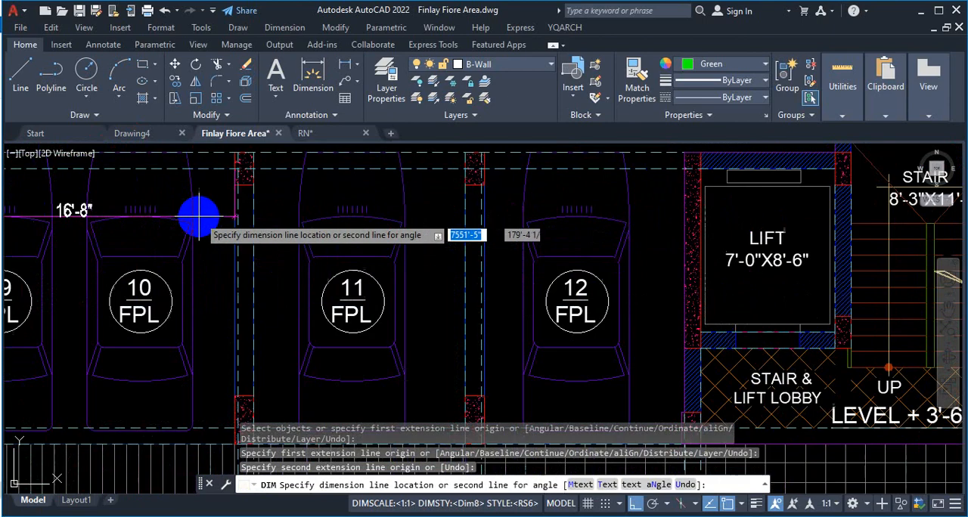
scroll(218, 210, "up", 2)
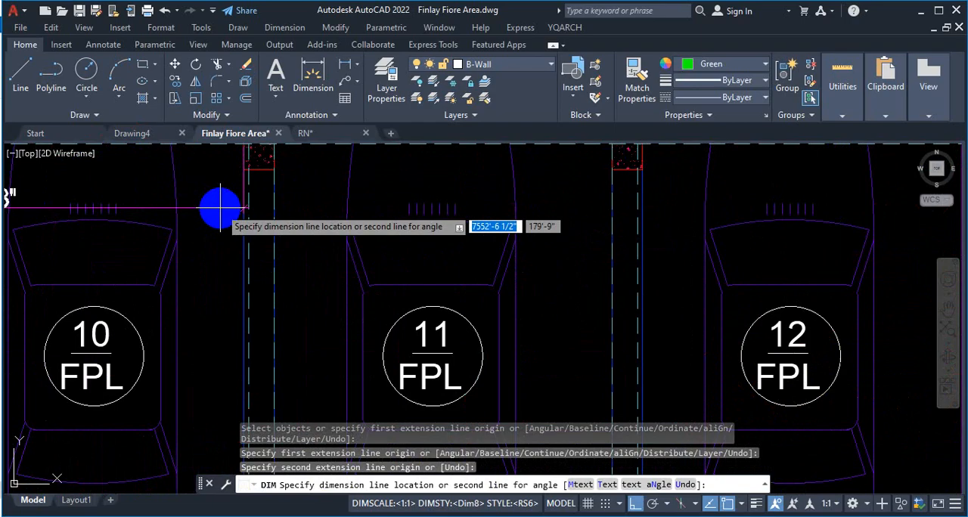
left_click(220, 208)
scroll(277, 205, "down", 4)
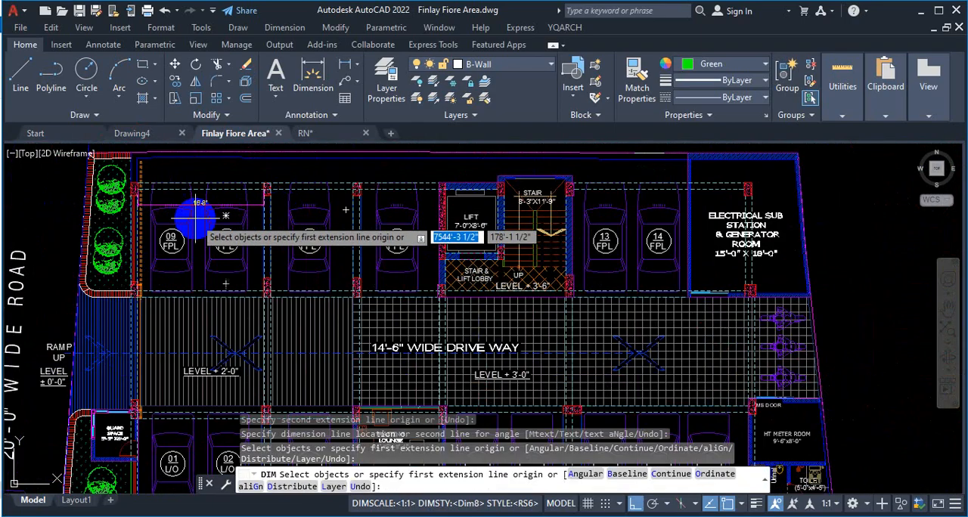
scroll(195, 204, "up", 3)
scroll(263, 201, "down", 2)
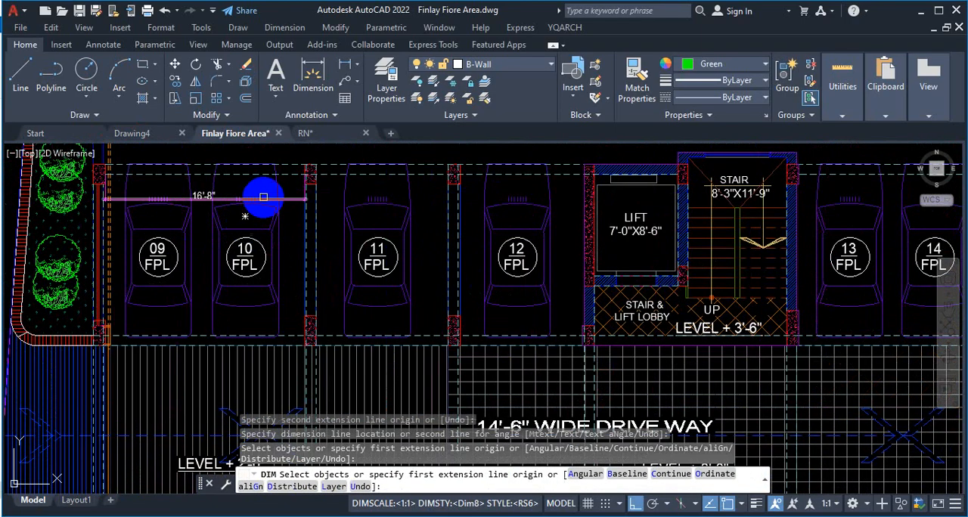
scroll(274, 215, "up", 4)
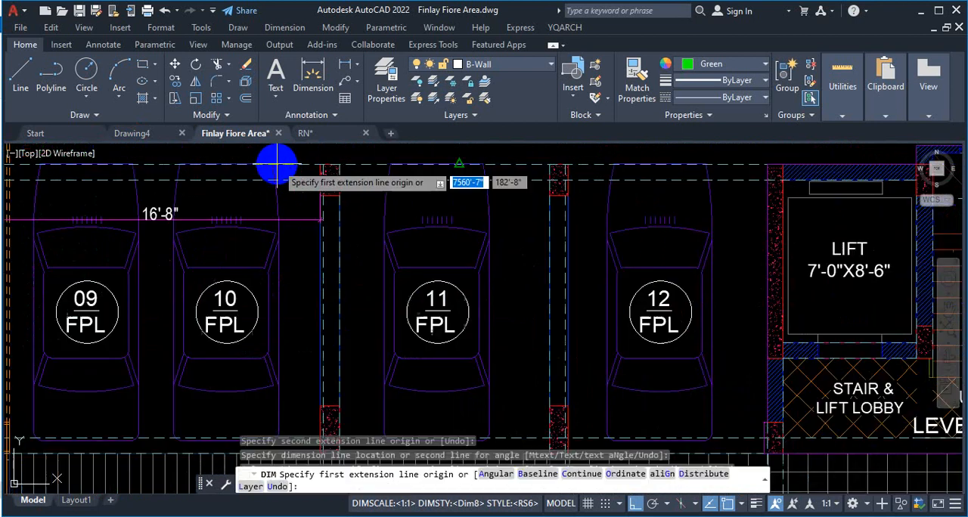
scroll(320, 205, "down", 3)
scroll(300, 227, "up", 2)
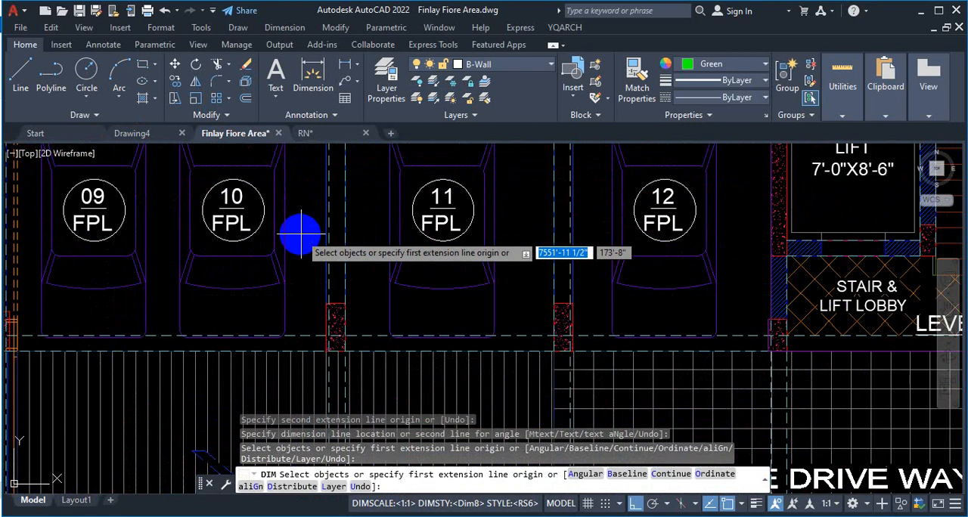
key("Escape")
Step: Dimension the full length of car 10 vertically, placing the dimension line between the car and the adjacent column line
scroll(370, 268, "down", 4)
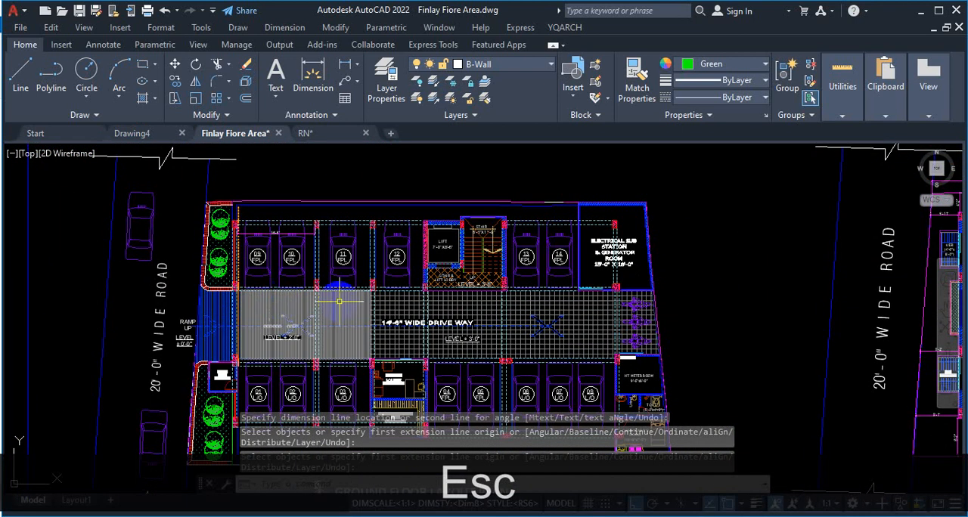
scroll(288, 310, "up", 4)
scroll(291, 306, "up", 4)
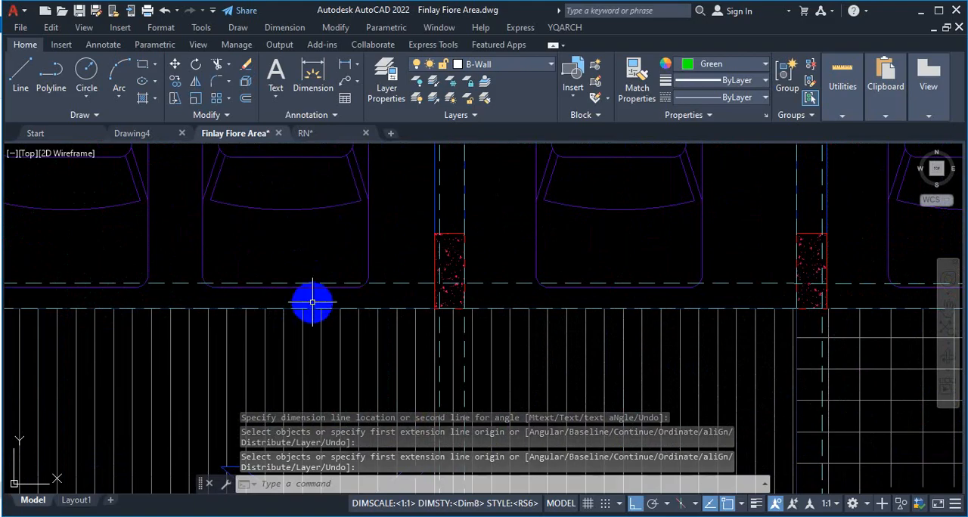
scroll(311, 299, "down", 4)
left_click(310, 72)
scroll(310, 193, "up", 6)
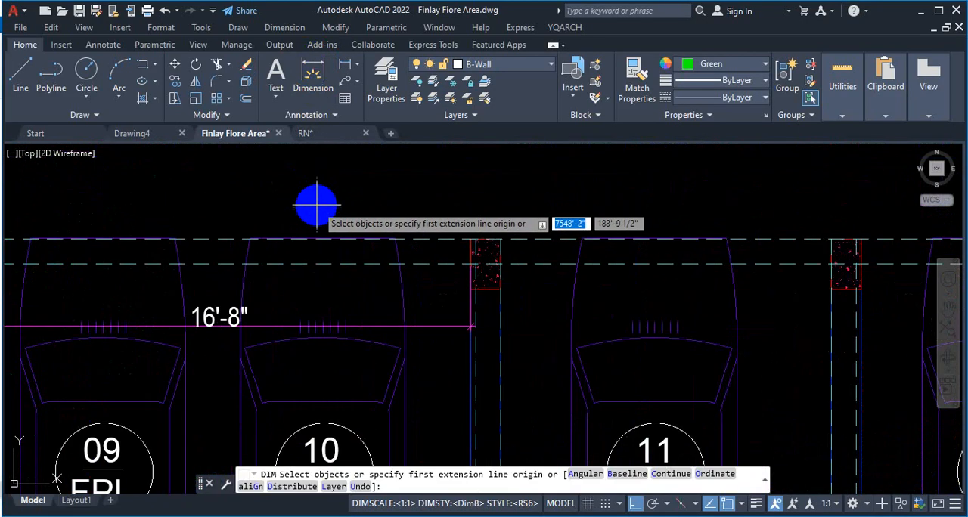
left_click(325, 248)
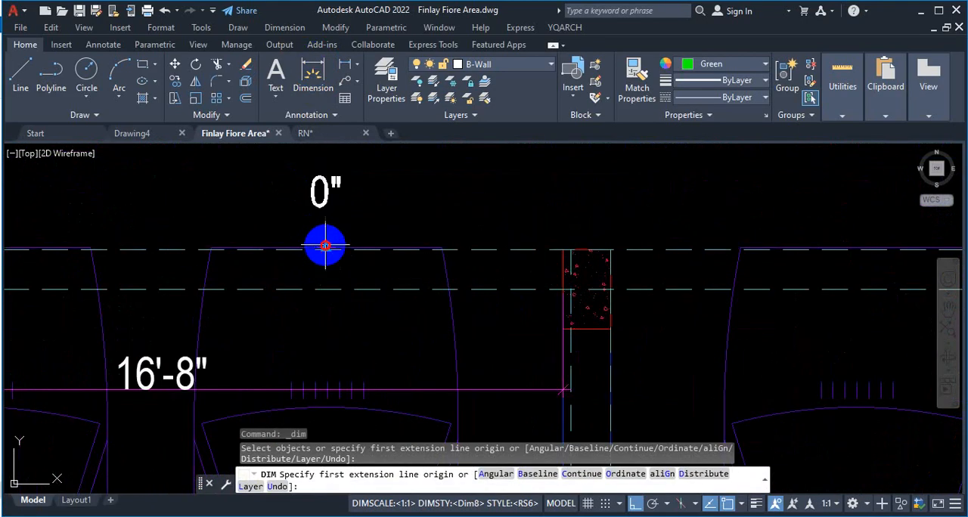
scroll(324, 226, "down", 6)
scroll(325, 264, "up", 5)
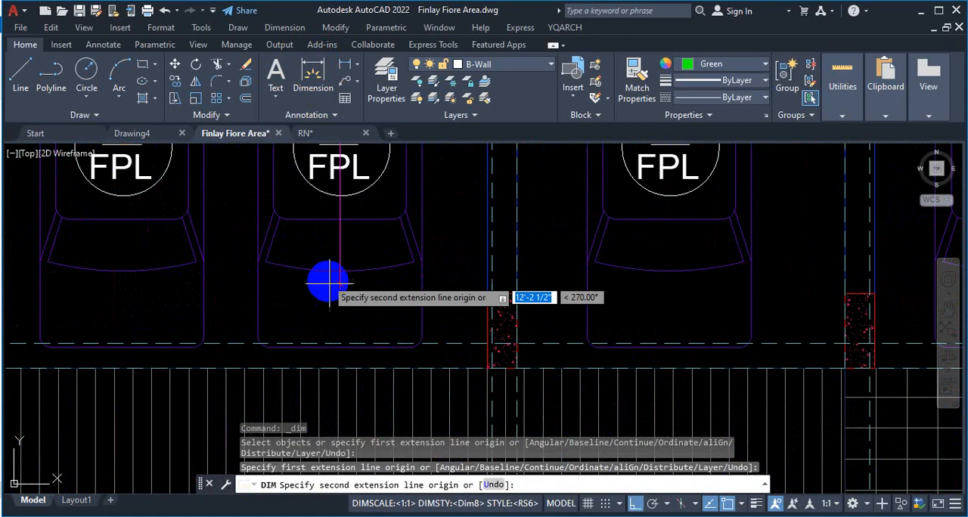
left_click(335, 346)
scroll(335, 341, "down", 5)
scroll(359, 322, "up", 6)
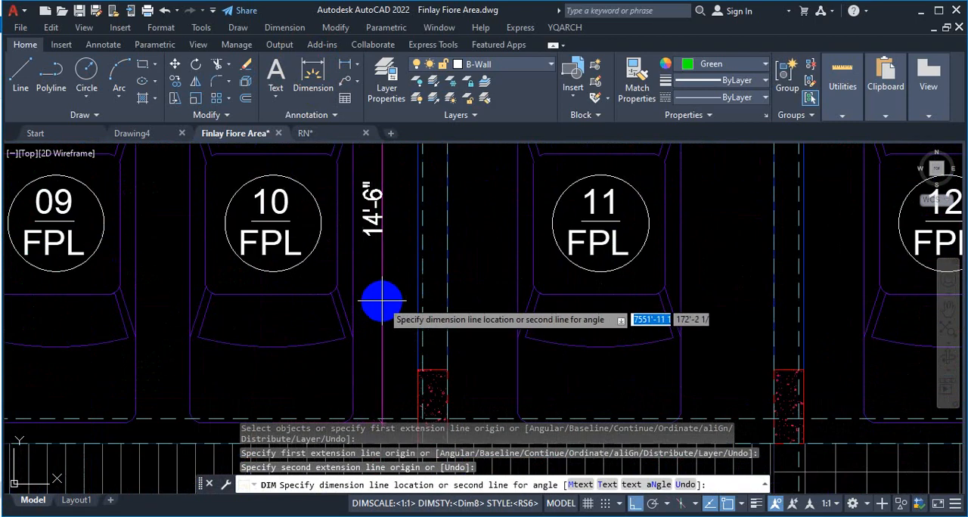
left_click(383, 297)
key("Escape")
Step: Examine the dimensioned parking bay of spaces 09 and 10, its surrounding columns and the adjoining drive way
scroll(395, 270, "down", 2)
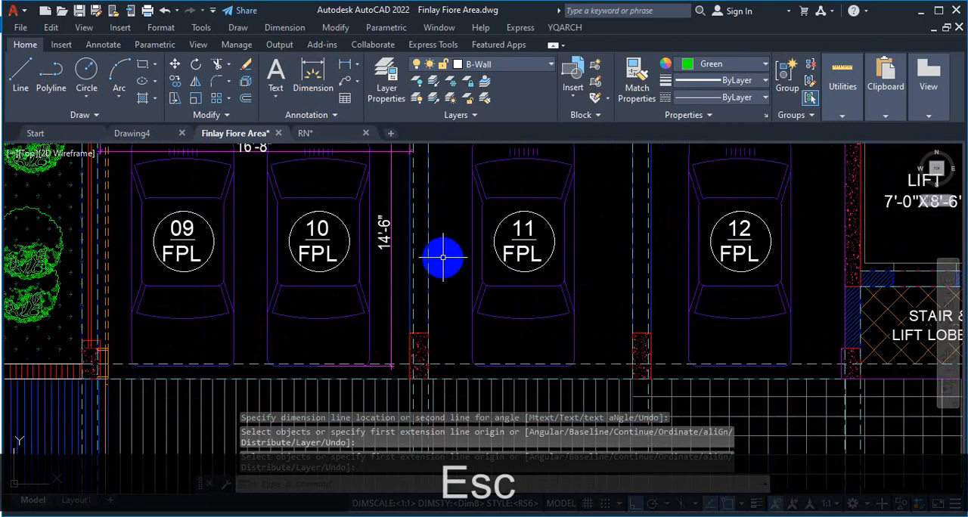
scroll(432, 257, "down", 5)
scroll(384, 273, "up", 3)
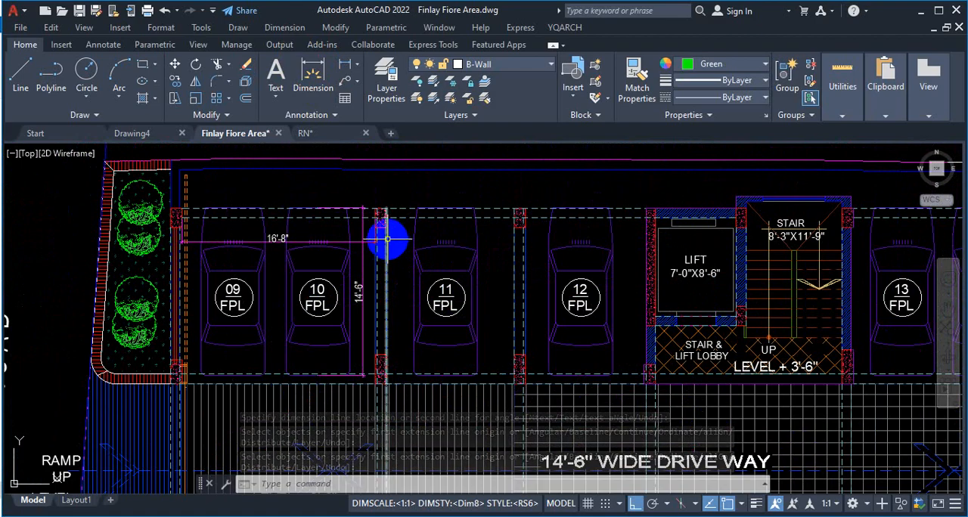
scroll(372, 268, "up", 2)
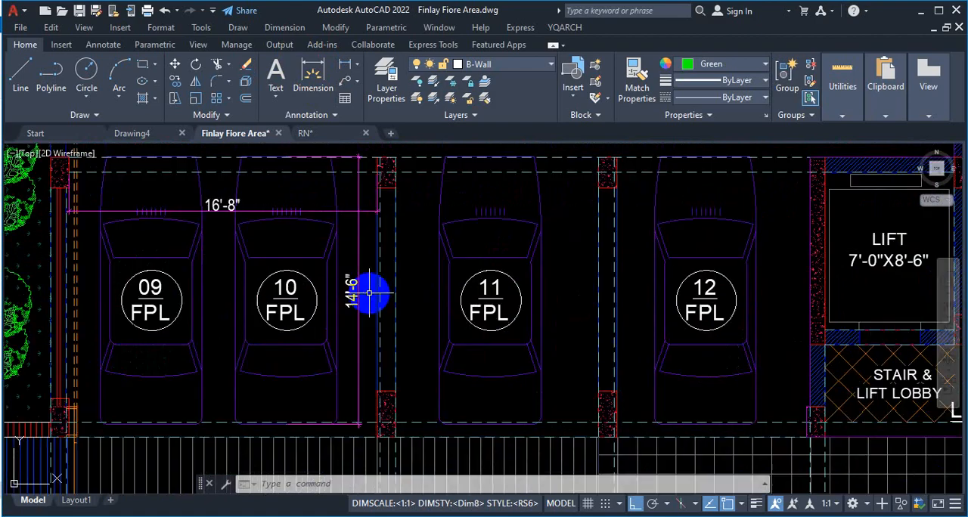
scroll(369, 289, "down", 2)
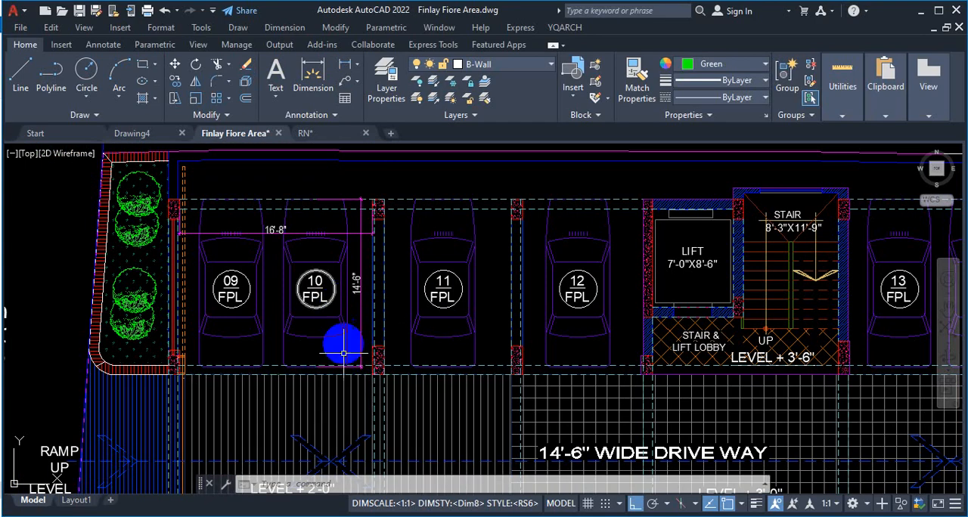
scroll(343, 408, "down", 2)
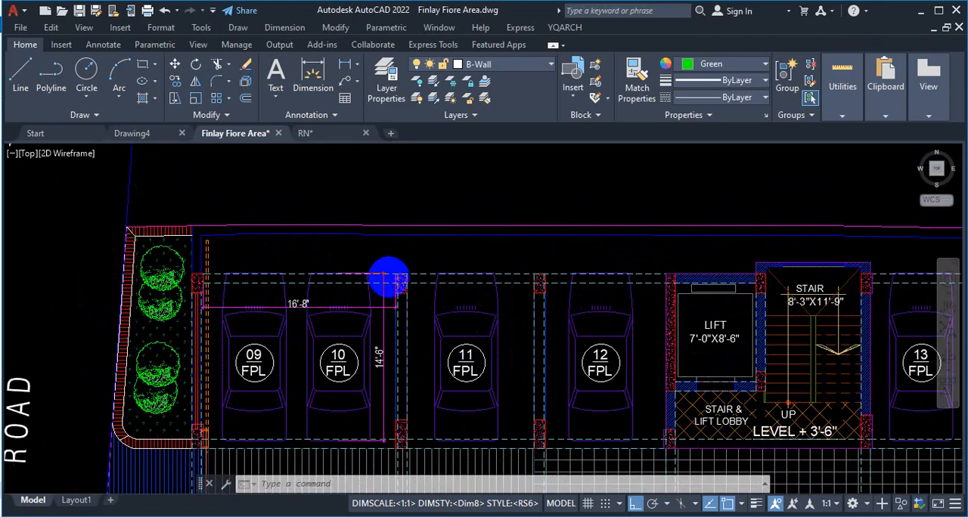
scroll(386, 274, "up", 2)
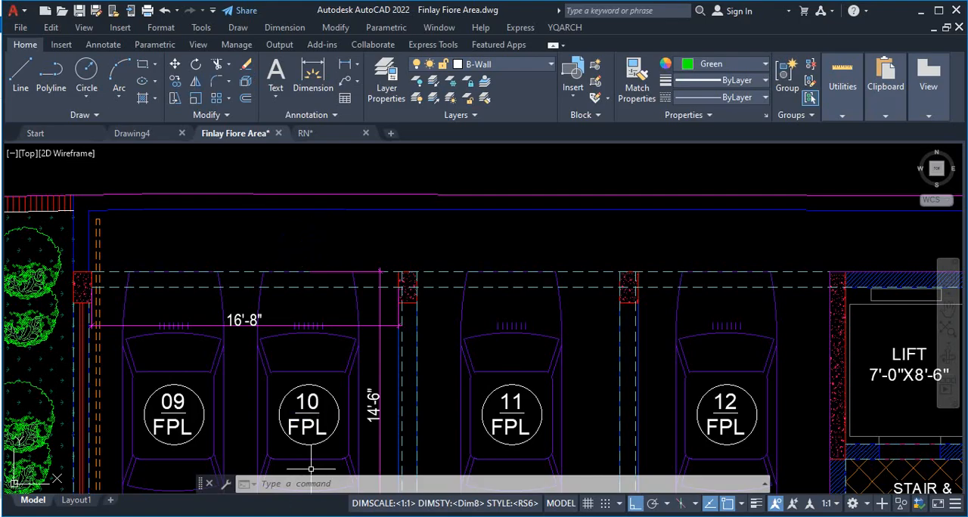
left_click(637, 335)
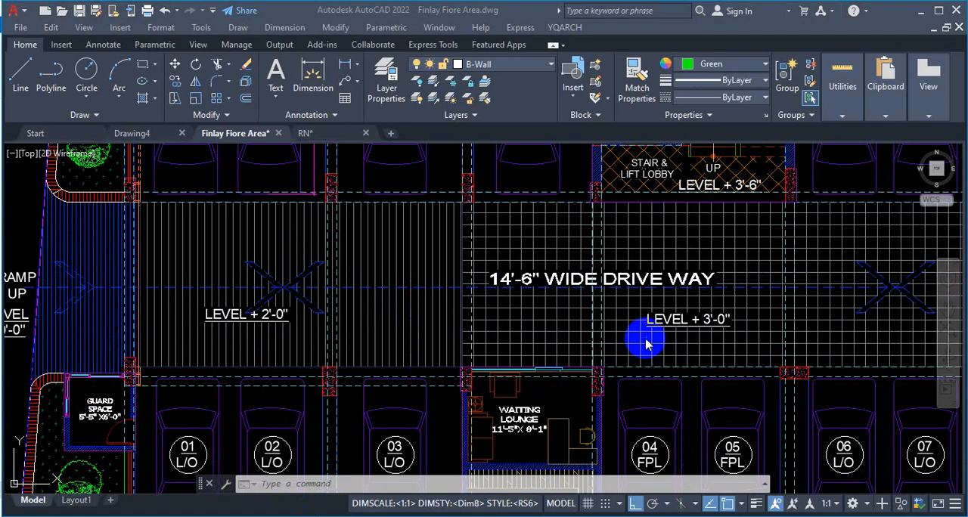
left_click(541, 308)
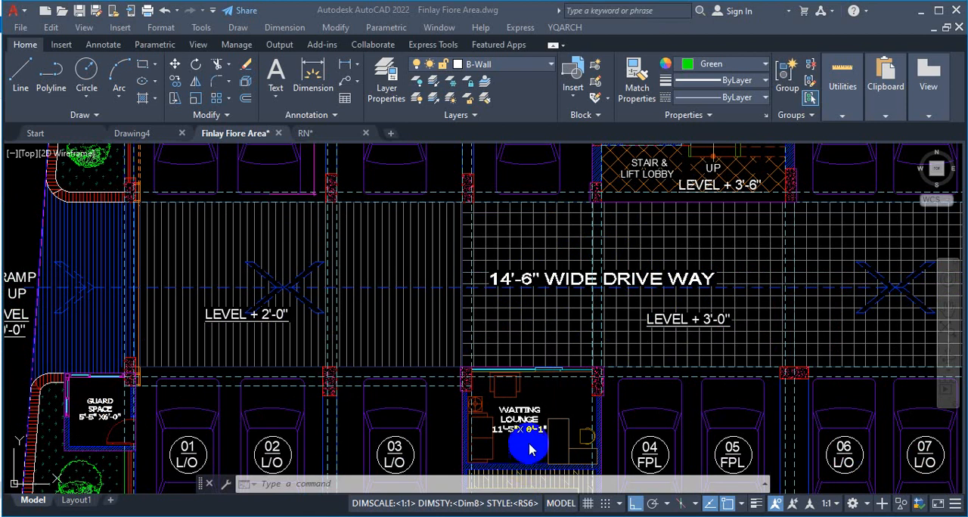
scroll(443, 264, "down", 3)
scroll(436, 247, "up", 3)
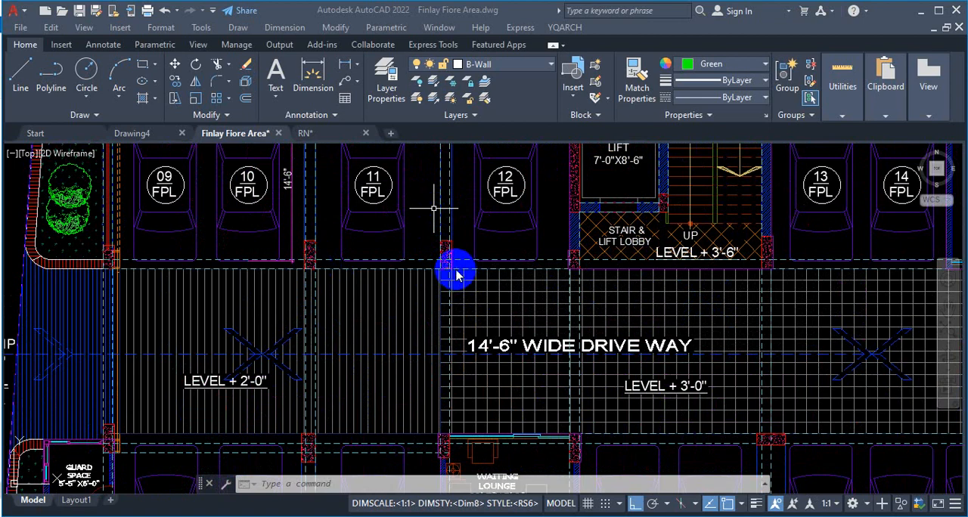
Step: Measure the clear distance between the two columns flanking parking space 11 with a temporary dimension, without placing it
scroll(316, 247, "up", 3)
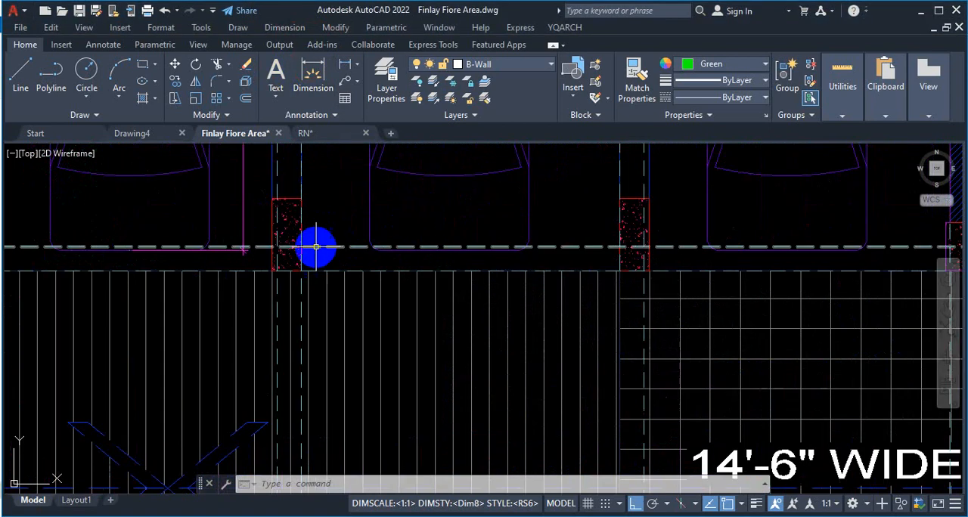
left_click(313, 72)
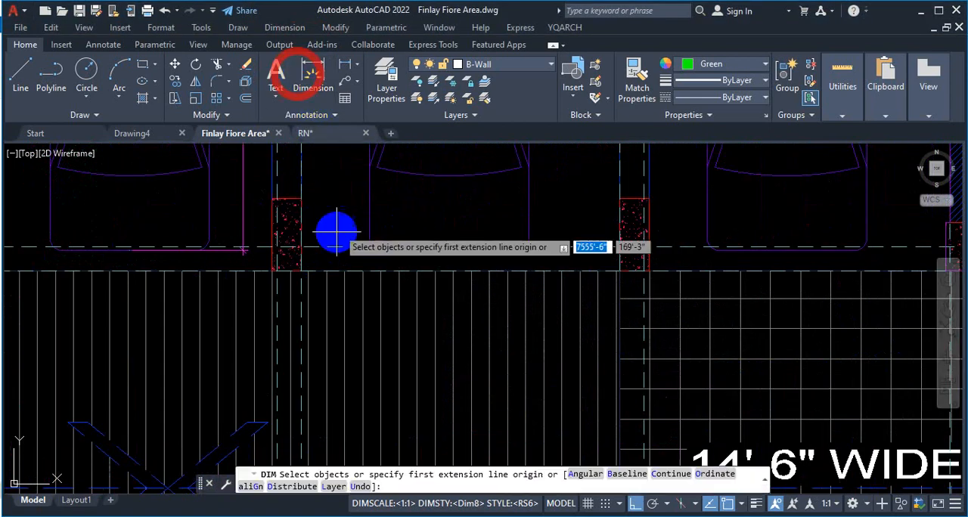
left_click(301, 199)
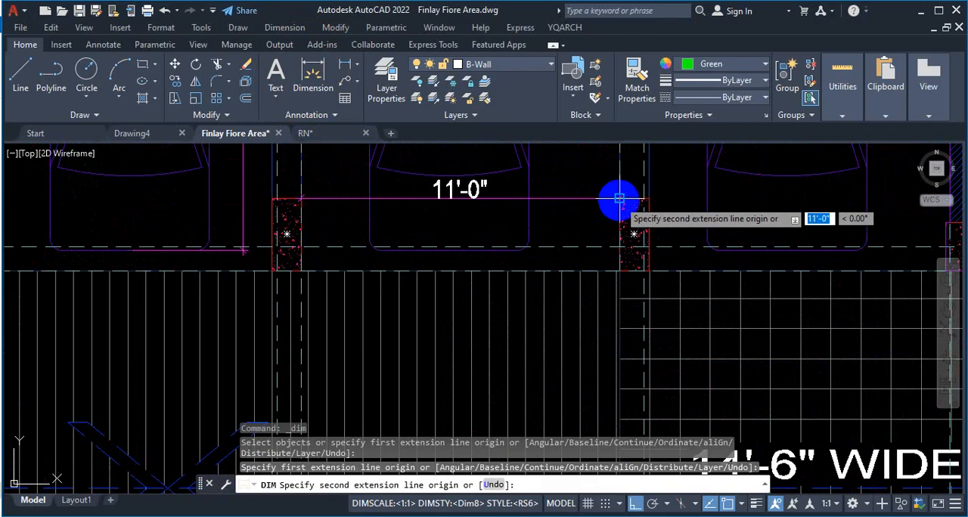
scroll(425, 254, "down", 3)
key("Escape")
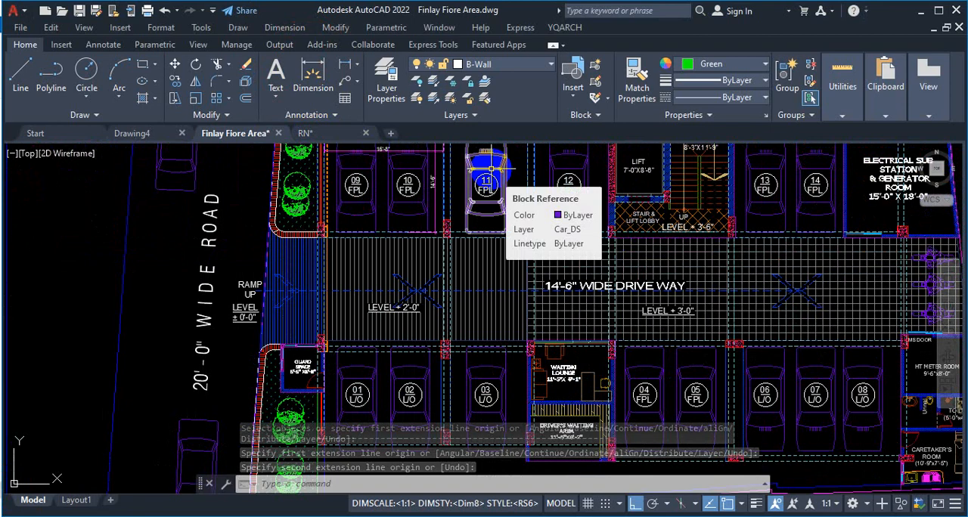
scroll(557, 215, "up", 3)
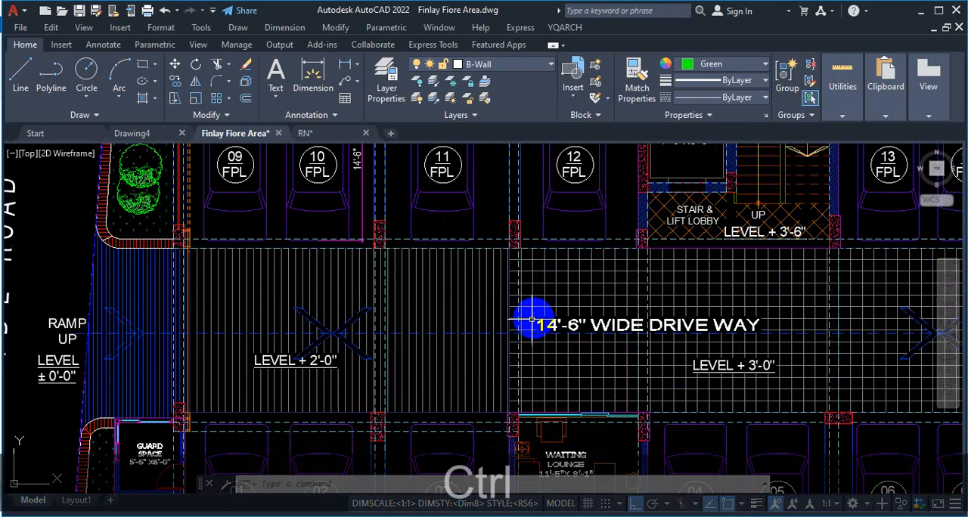
key("ctrl+1")
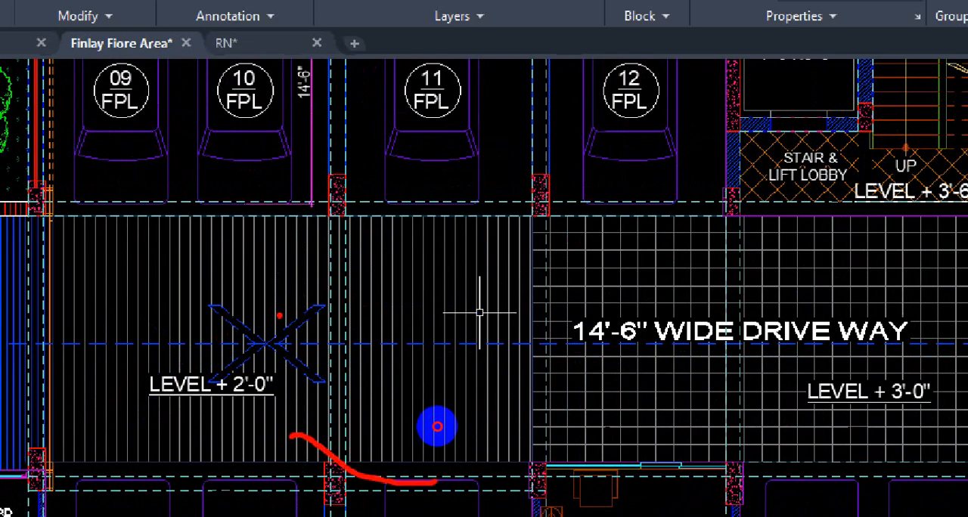
Step: Mark the turning path into parking space 11 and its two flanking columns with temporary red strokes, then clear the markup
mouse_move(225, 330)
left_mouse_down()
mouse_move(365, 286)
mouse_move(380, 136)
mouse_move(402, 186)
mouse_move(304, 236)
left_mouse_up()
left_click_drag(316, 187, 418, 236)
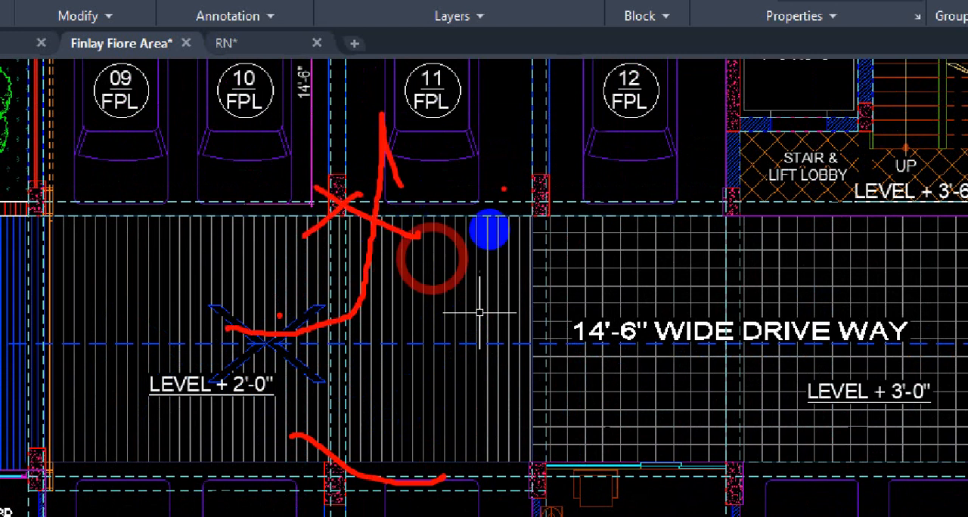
left_click_drag(554, 175, 492, 224)
left_click_drag(508, 177, 611, 246)
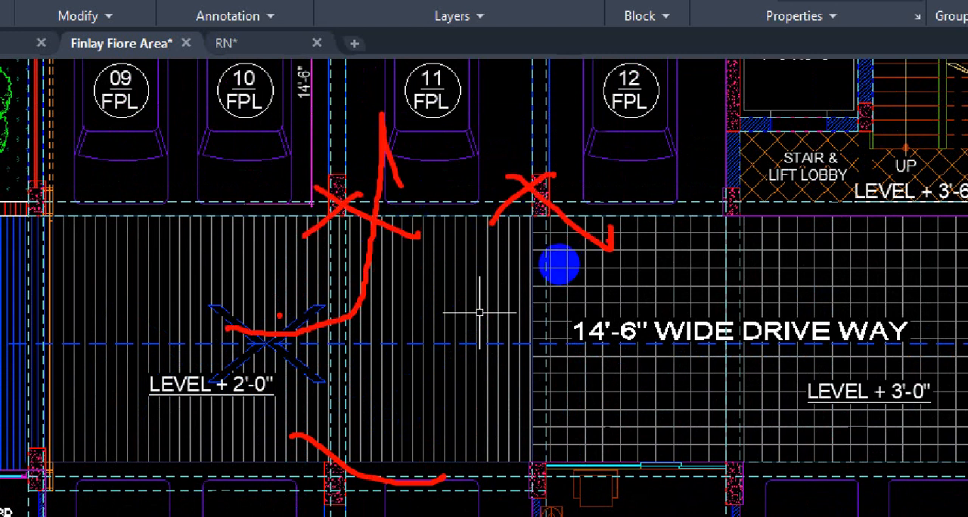
key("Escape")
Step: Examine the ground floor parking and drive way layout alongside the Unit-A rooms and columns of the typical floor plan
scroll(491, 260, "down", 5)
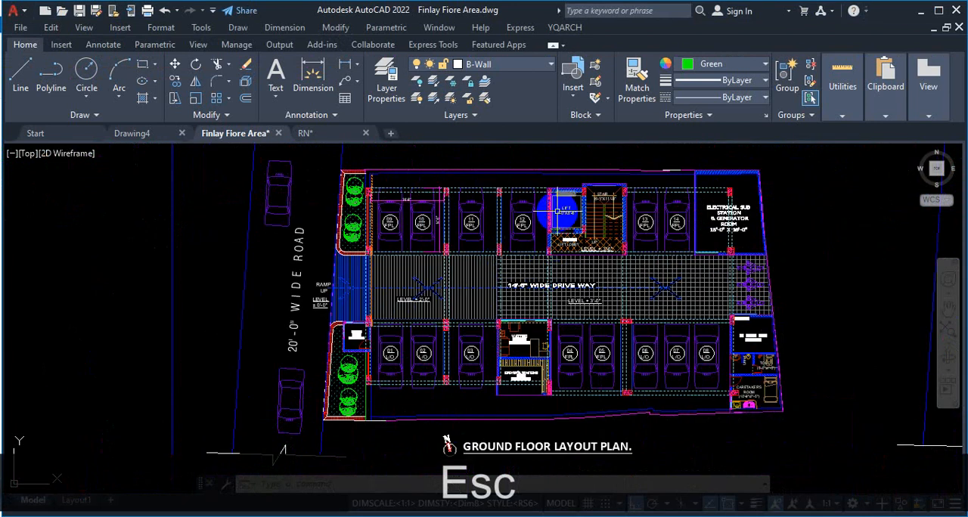
scroll(546, 225, "up", 5)
scroll(546, 225, "down", 6)
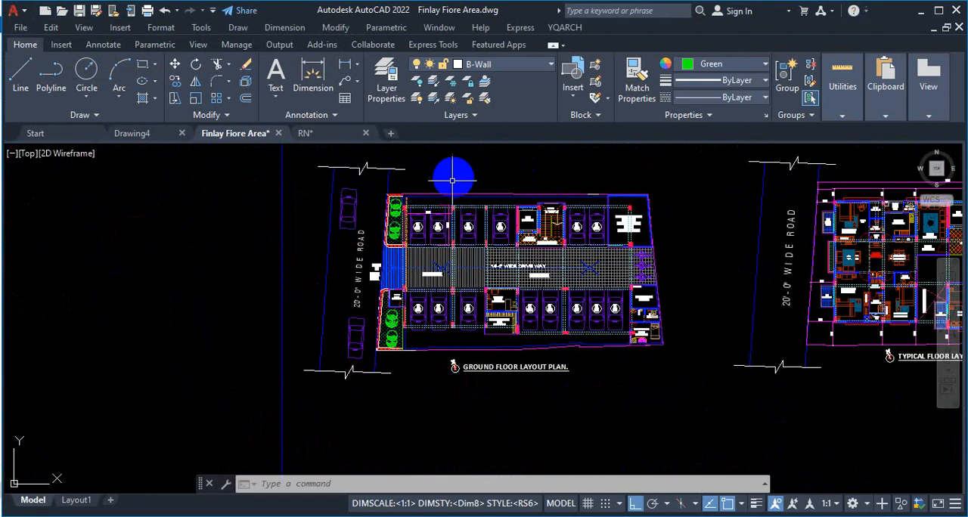
scroll(462, 195, "up", 5)
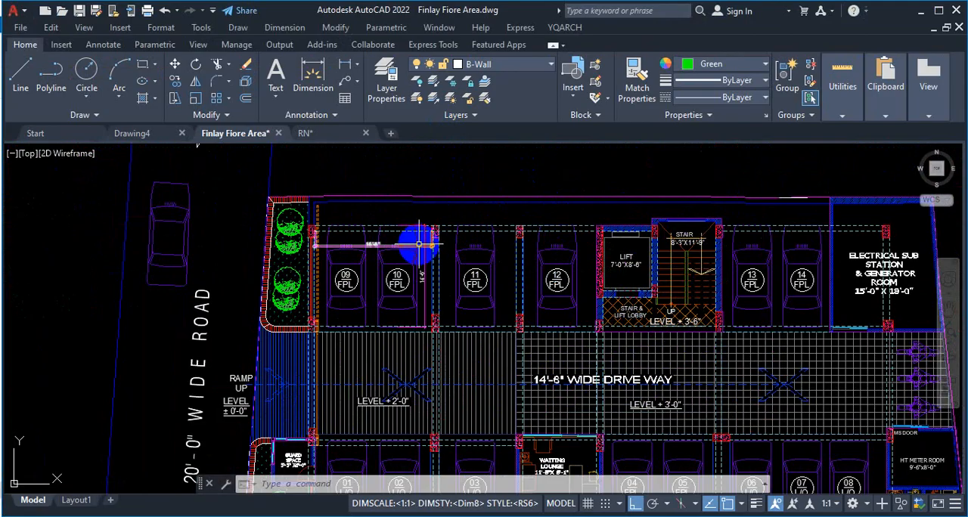
scroll(378, 231, "down", 4)
scroll(443, 271, "up", 4)
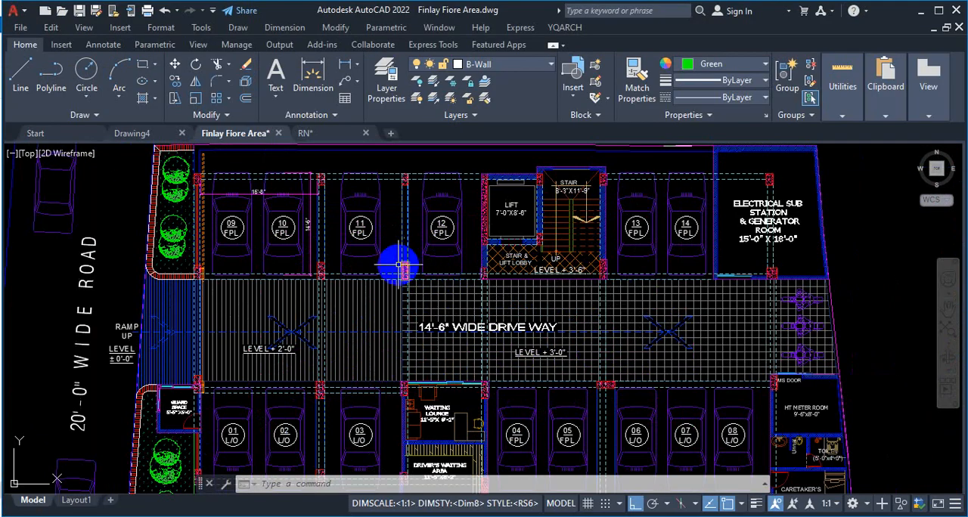
scroll(404, 268, "up", 2)
scroll(328, 268, "down", 6)
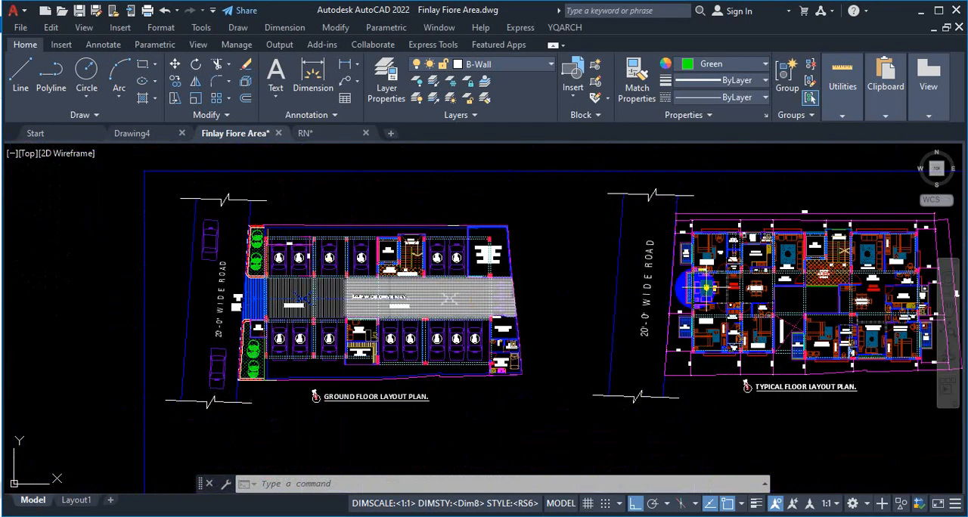
scroll(705, 288, "up", 6)
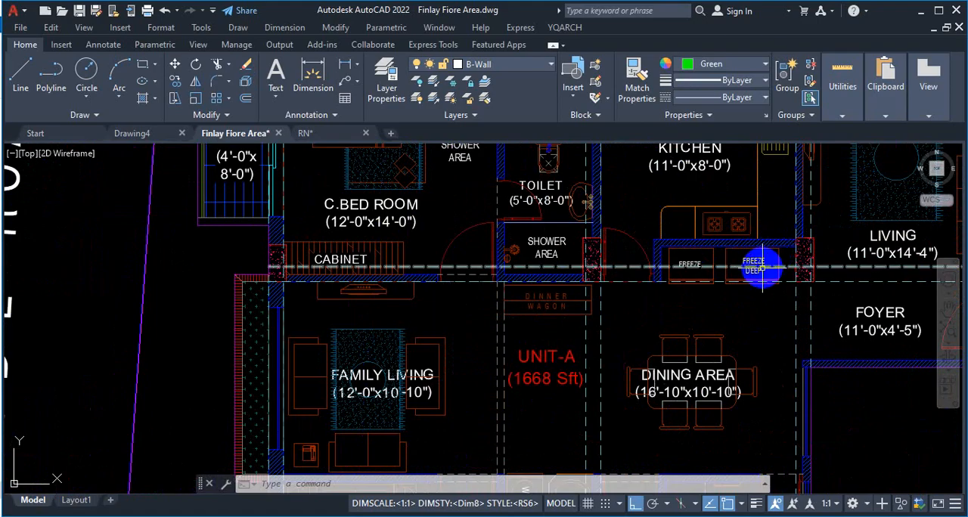
scroll(614, 277, "down", 5)
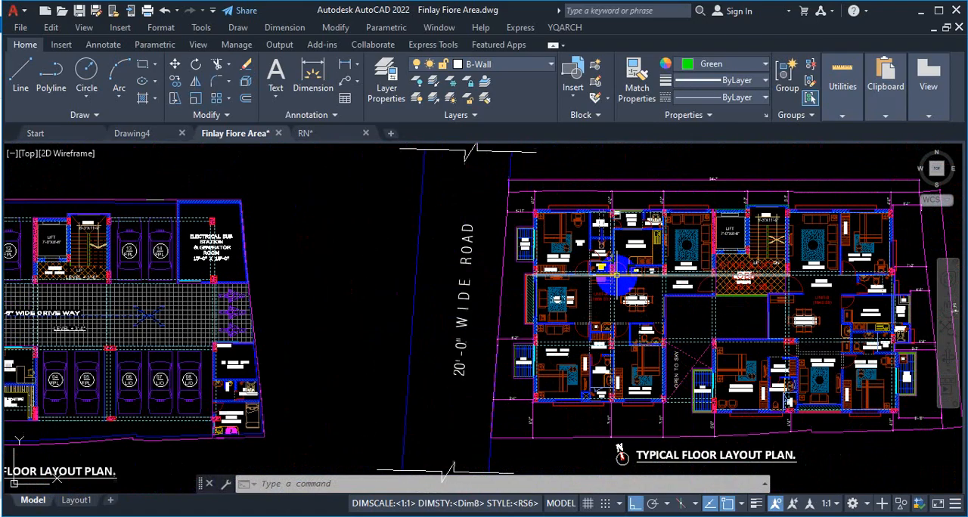
scroll(613, 276, "down", 2)
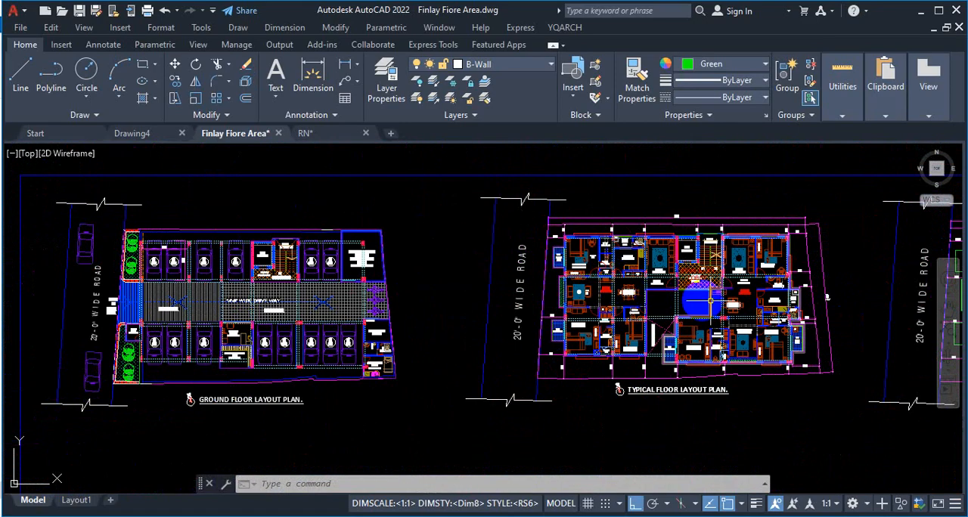
left_click(631, 504)
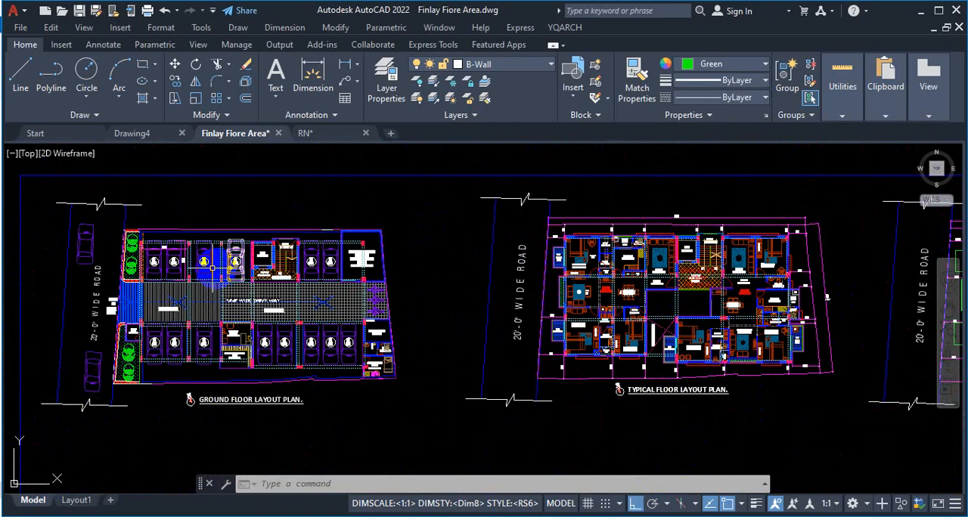
scroll(212, 268, "up", 2)
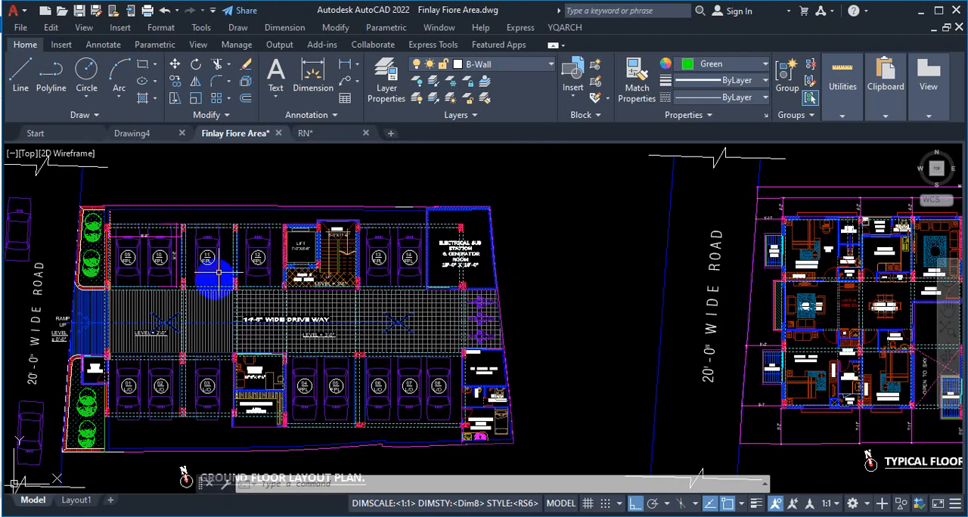
scroll(219, 260, "down", 2)
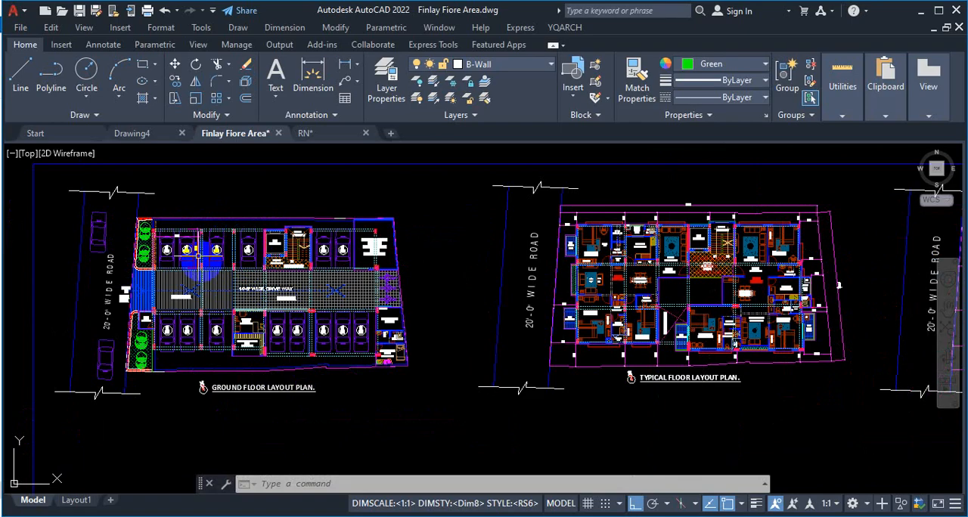
Step: Trace six vertical and three horizontal column grid lines over the typical floor plan as temporary red markup, then clear it
key("ctrl+1")
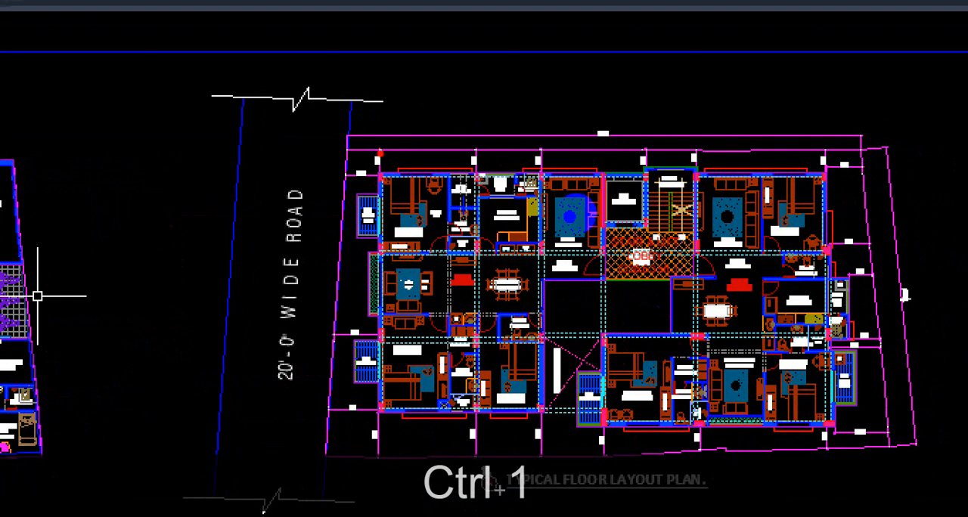
left_click_drag(380, 135, 353, 459)
left_click_drag(472, 100, 456, 452)
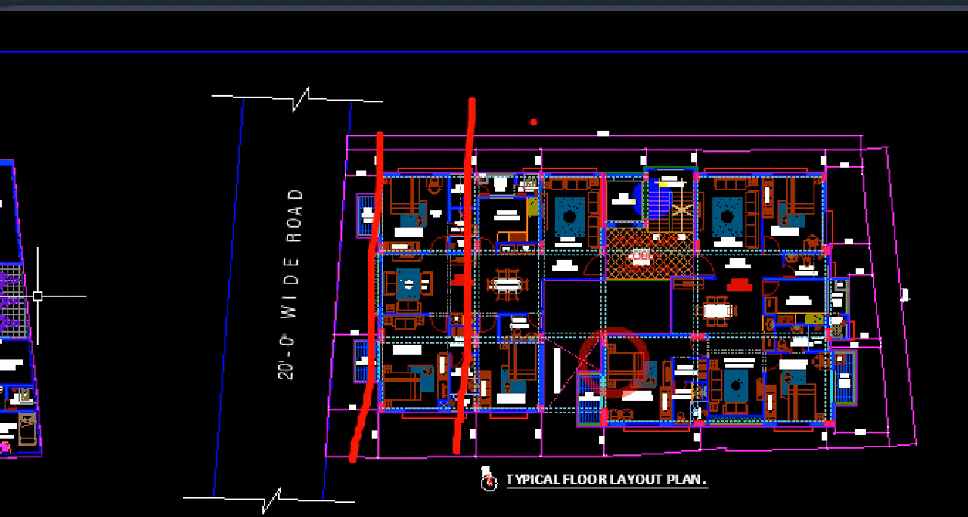
left_click_drag(534, 110, 553, 432)
left_click_drag(595, 93, 611, 508)
left_click_drag(707, 129, 722, 414)
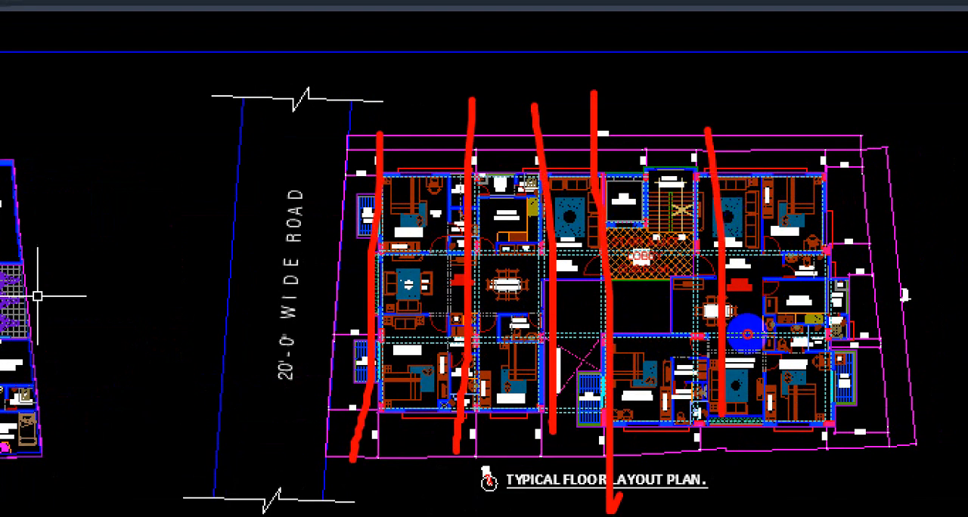
left_click_drag(829, 124, 837, 484)
left_click_drag(274, 235, 853, 231)
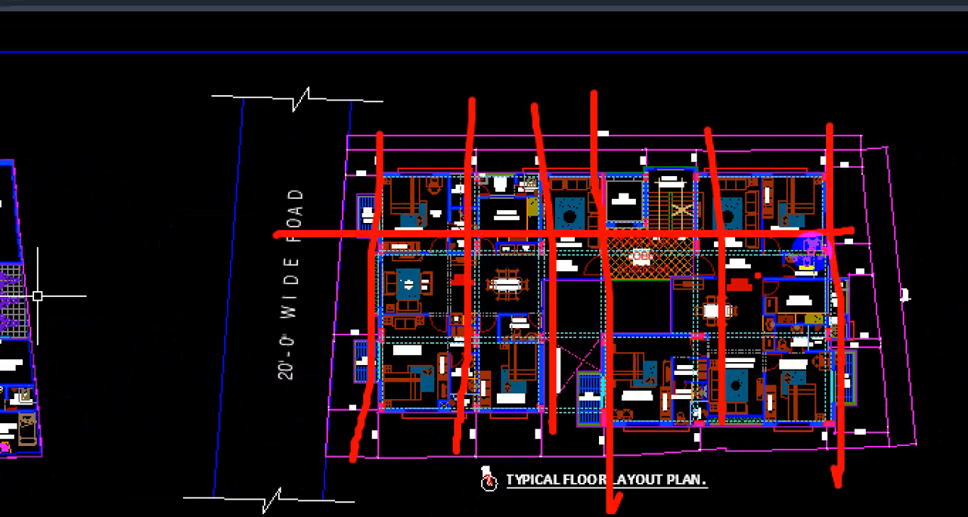
left_click_drag(305, 335, 865, 304)
left_click_drag(295, 404, 900, 399)
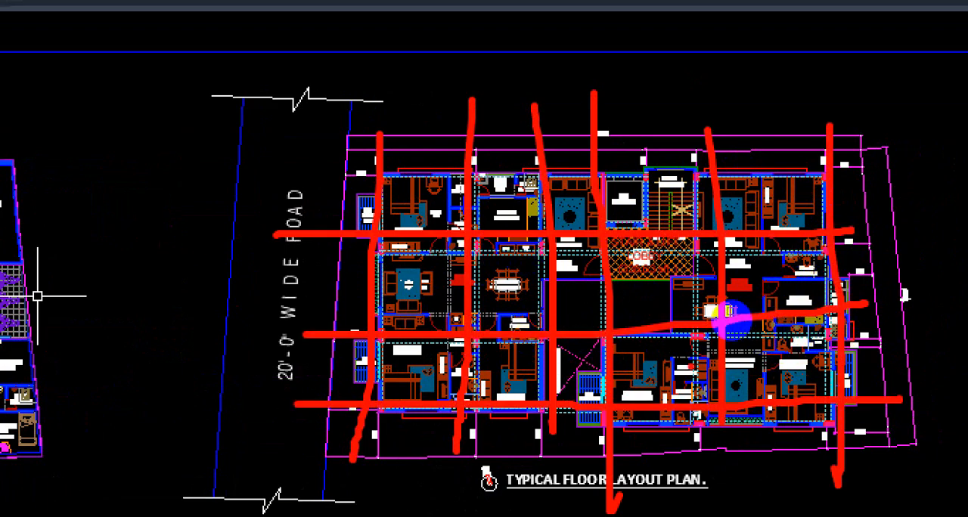
left_click_drag(345, 262, 386, 241)
left_click_drag(365, 162, 371, 178)
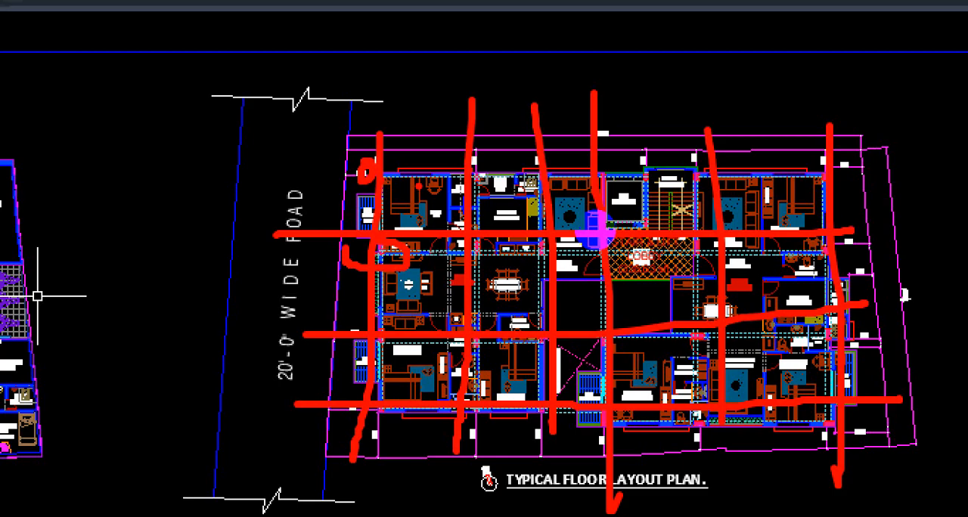
key("Escape")
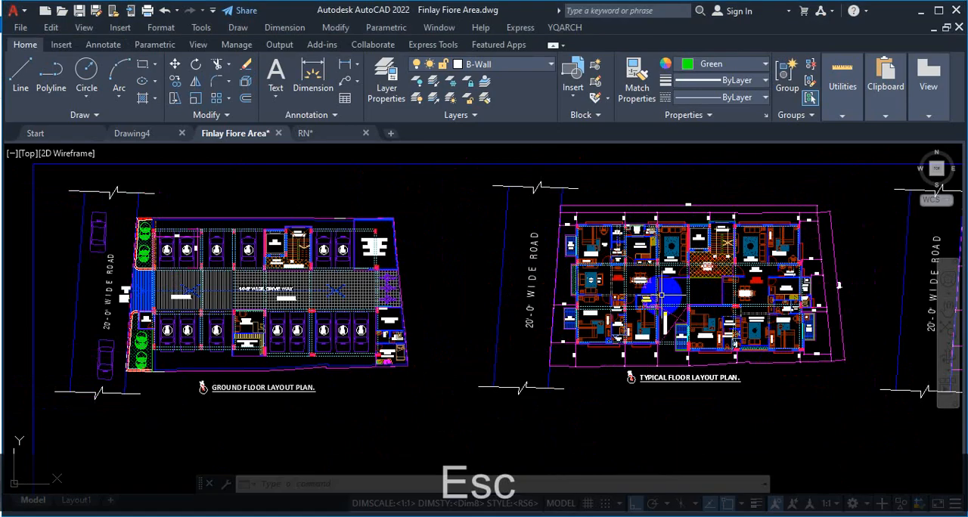
Step: Compare the ground floor and typical floor layout plans, examining the columns, rooms and setback dimensions around the typical floor's stair and lift
scroll(510, 306, "down", 10)
scroll(616, 334, "up", 2)
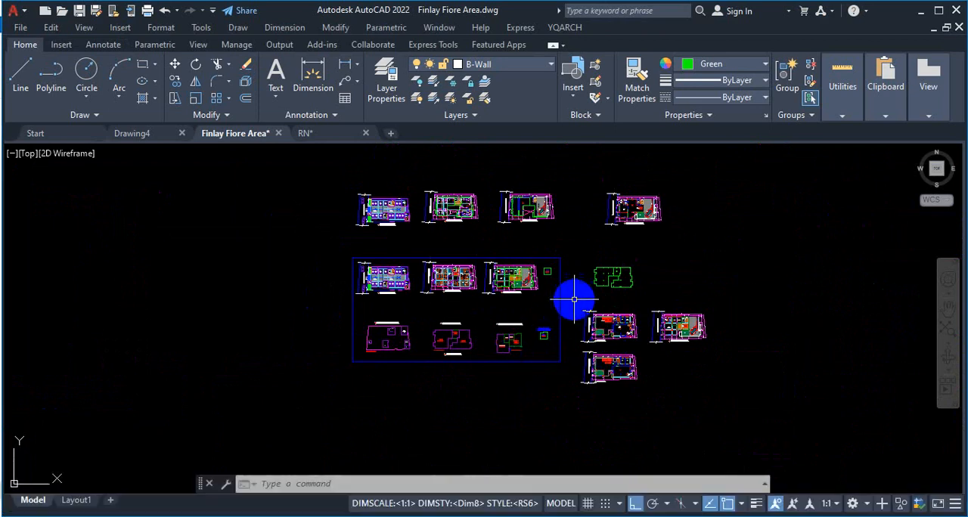
scroll(545, 303, "up", 3)
scroll(378, 227, "up", 4)
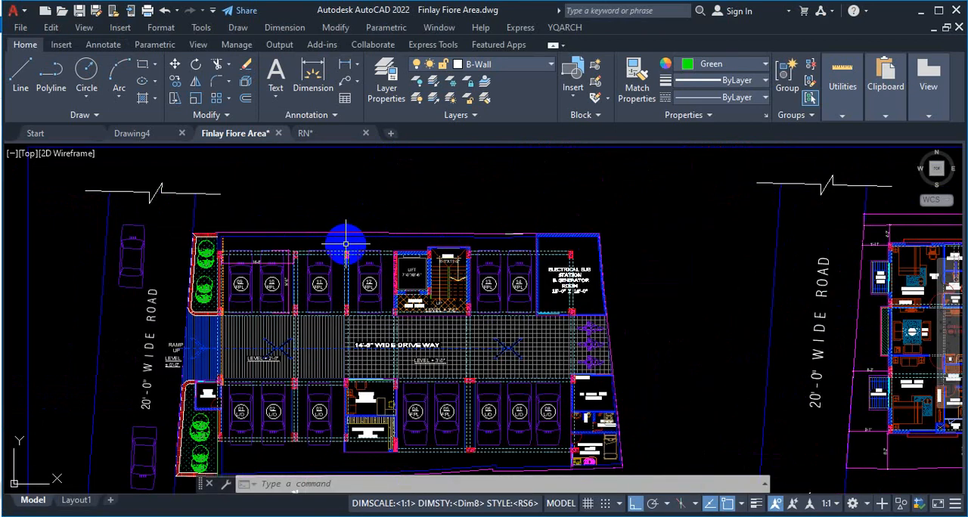
scroll(340, 247, "down", 5)
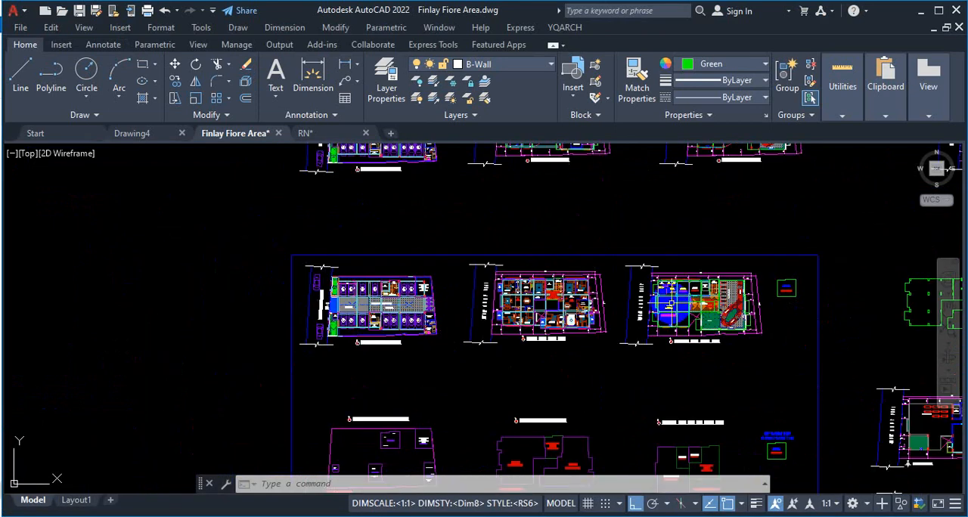
scroll(480, 302, "up", 6)
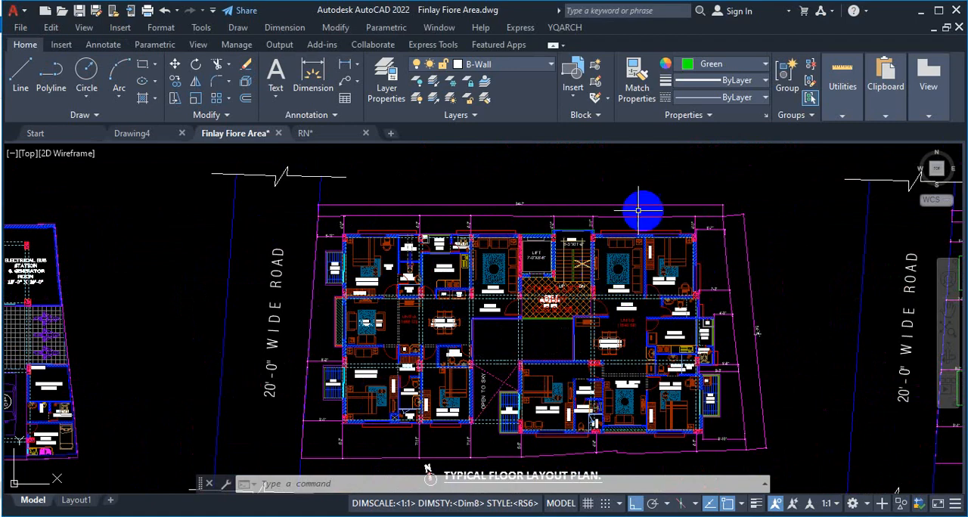
scroll(534, 230, "up", 4)
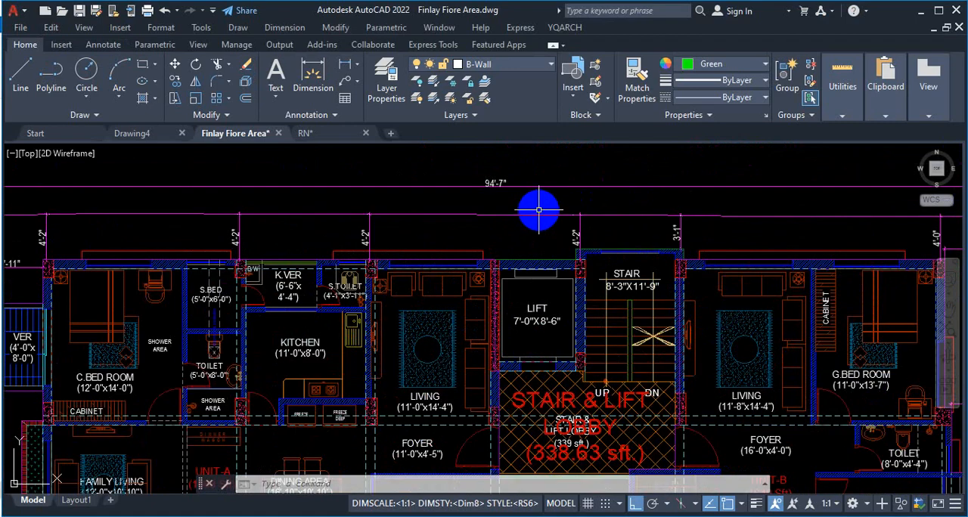
scroll(536, 209, "down", 8)
scroll(563, 205, "up", 4)
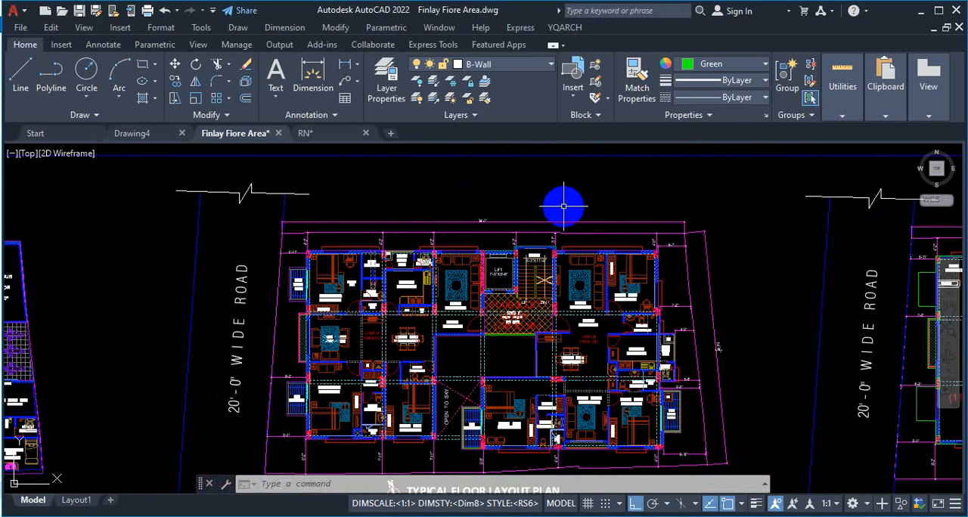